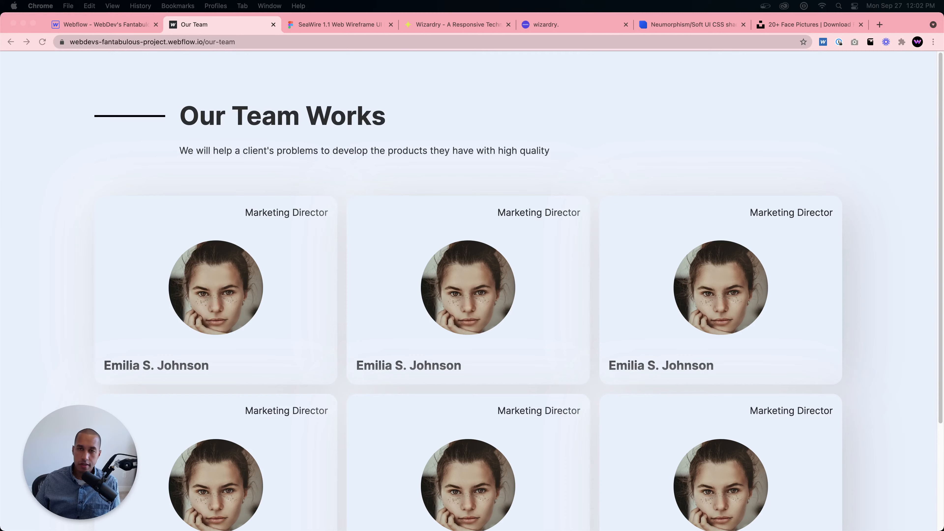
# Step: Examine how the published Our Team page scales by changing the browser zoom between reduced levels and 100%
pyautogui.click(797, 188)
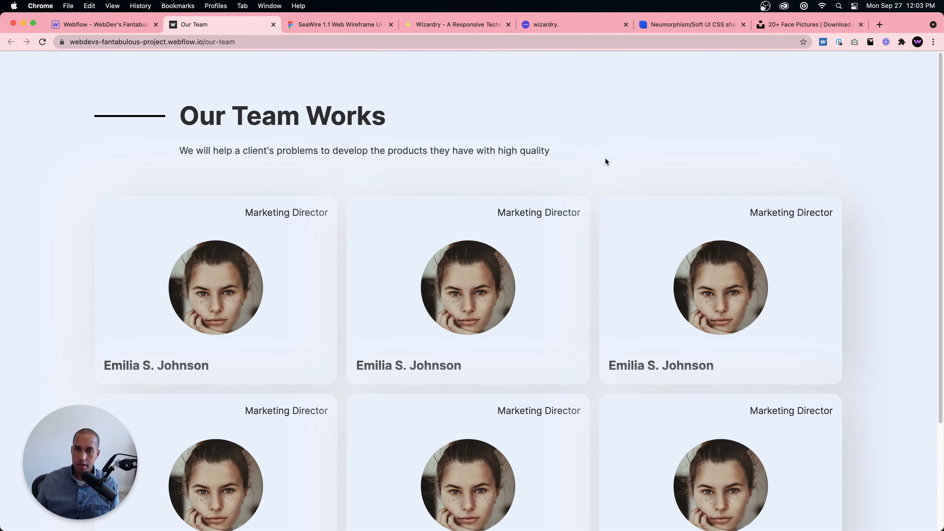
pyautogui.press('super+minus')
pyautogui.press('super+minus')
pyautogui.press('super+minus')
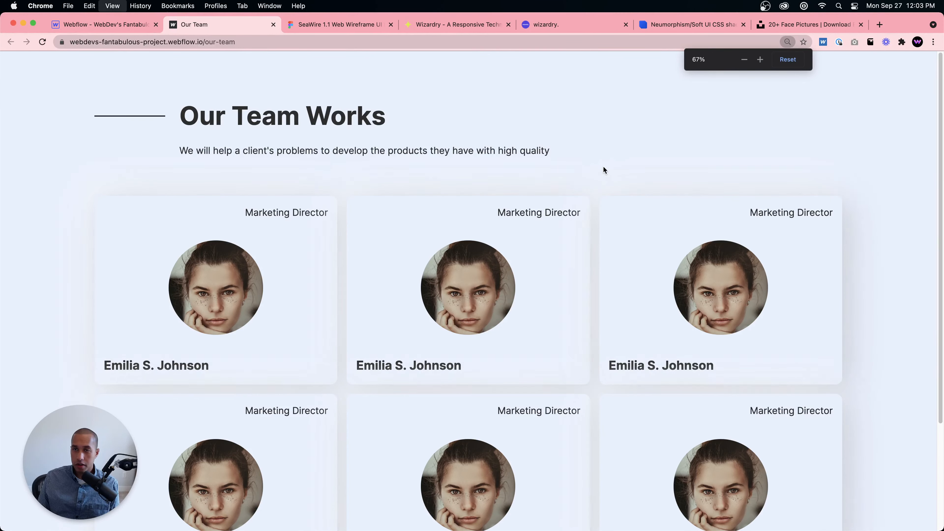
pyautogui.press('super+equal')
pyautogui.press('super+equal')
pyautogui.press('super+equal')
pyautogui.press('super+equal')
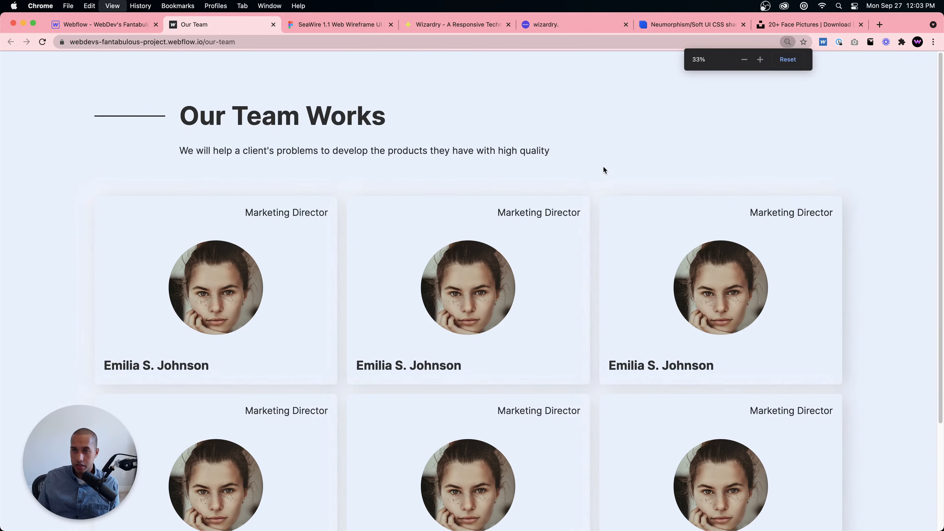
pyautogui.press('super+equal')
pyautogui.press('super+equal')
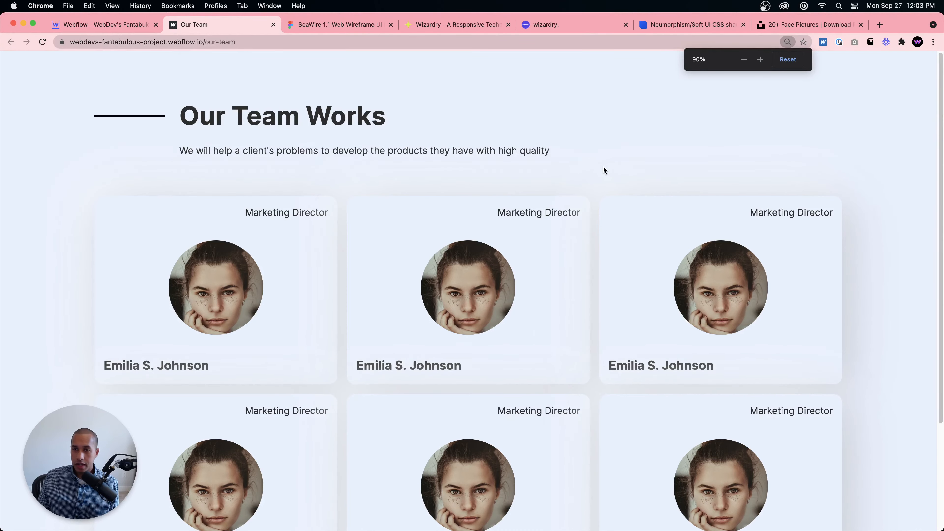
pyautogui.press('super+minus')
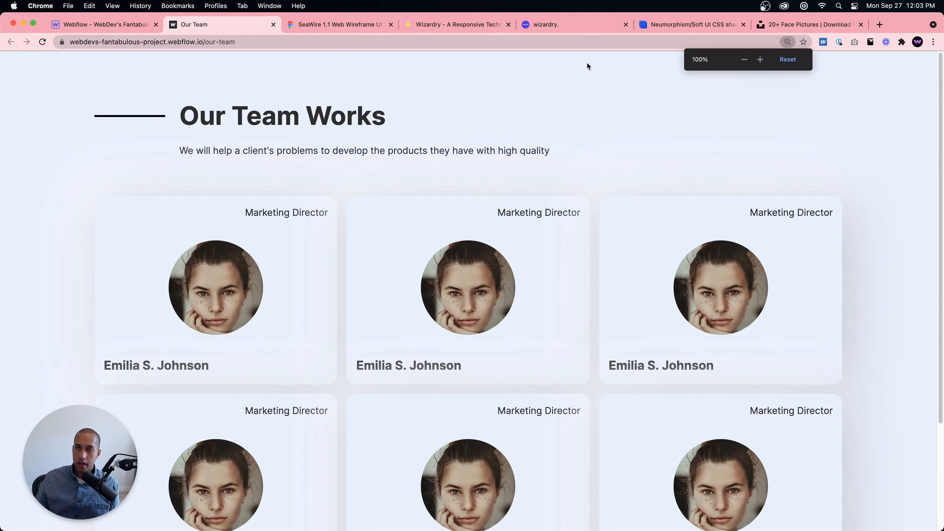
# Step: Examine the Neumorphism.io page across browser zoom levels and compare it with the published Our Team page at 100%
pyautogui.click(672, 27)
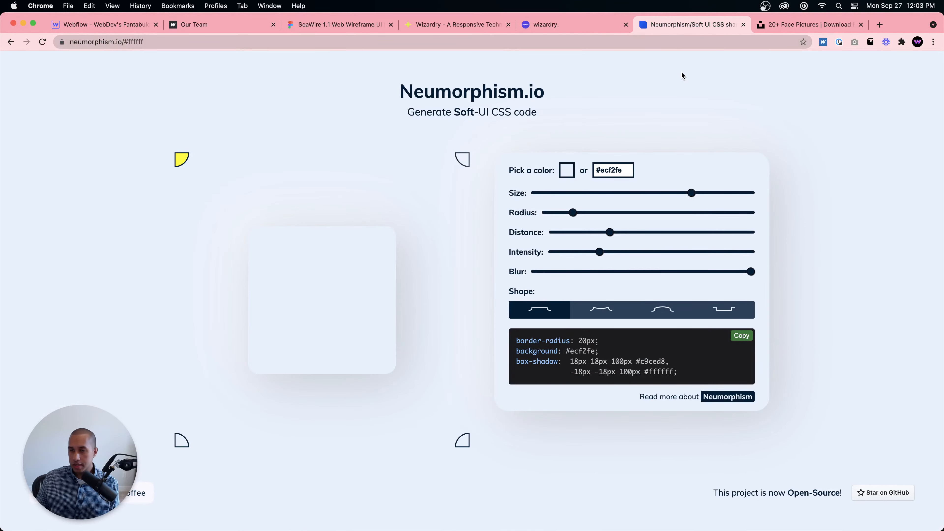
pyautogui.press('super+minus')
pyautogui.press('super+minus')
pyautogui.press('super+minus')
pyautogui.press('super+minus')
pyautogui.press('super+minus')
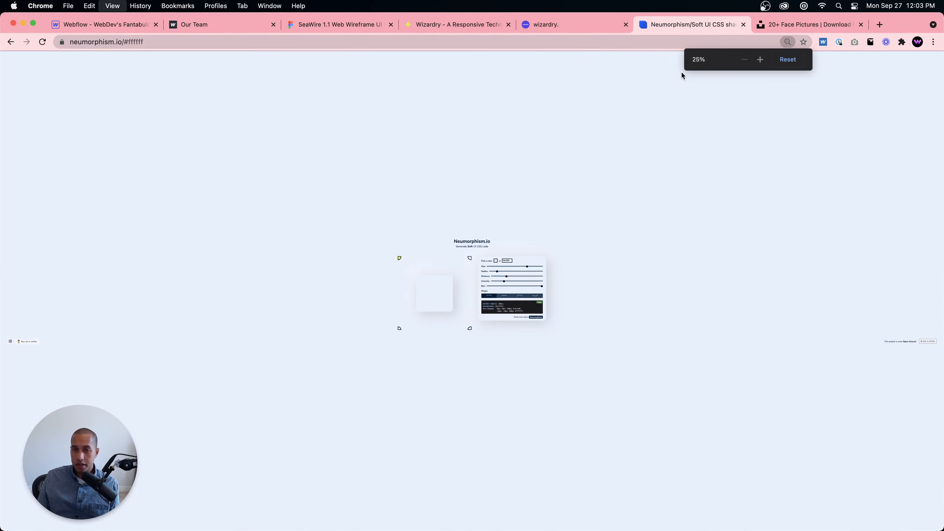
pyautogui.press('super+plus')
pyautogui.press('super+plus')
pyautogui.press('super+plus')
pyautogui.press('super+plus')
pyautogui.press('super+plus')
pyautogui.press('super+plus')
pyautogui.press('super+plus')
pyautogui.press('super+plus')
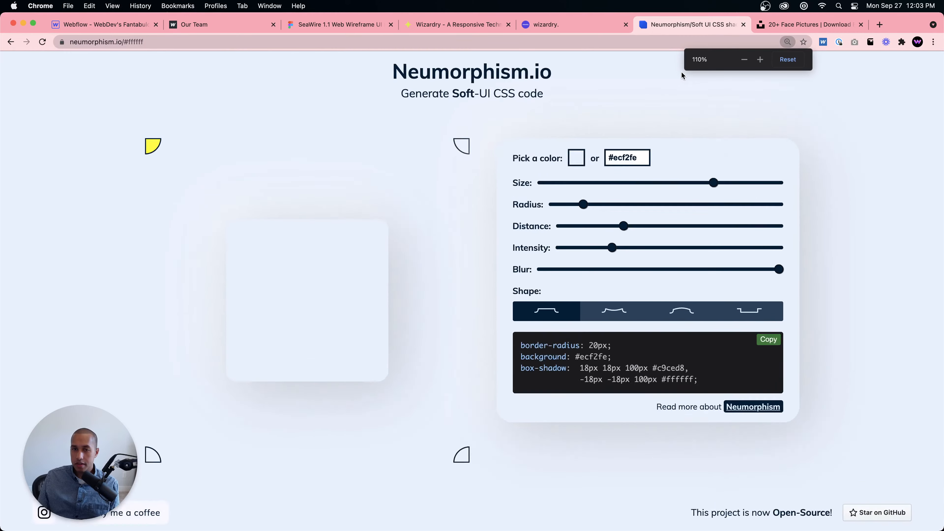
pyautogui.press('super+plus')
pyautogui.press('super+minus')
pyautogui.press('super+minus')
pyautogui.press('super+minus')
pyautogui.press('super+minus')
pyautogui.press('super+minus')
pyautogui.press('super+minus')
pyautogui.press('super+minus')
pyautogui.press('super+minus')
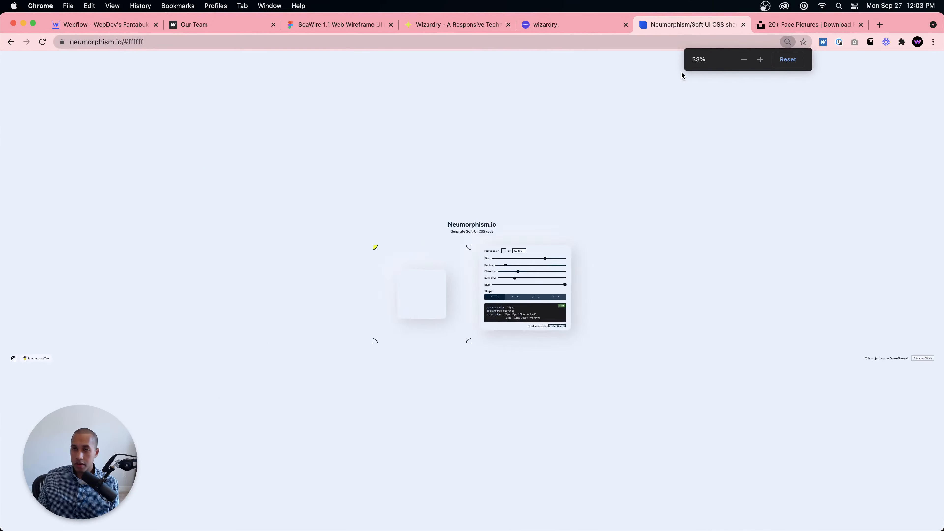
pyautogui.press('super+plus')
pyautogui.press('super+plus')
pyautogui.press('super+plus')
pyautogui.press('super+plus')
pyautogui.press('super+plus')
pyautogui.press('super+plus')
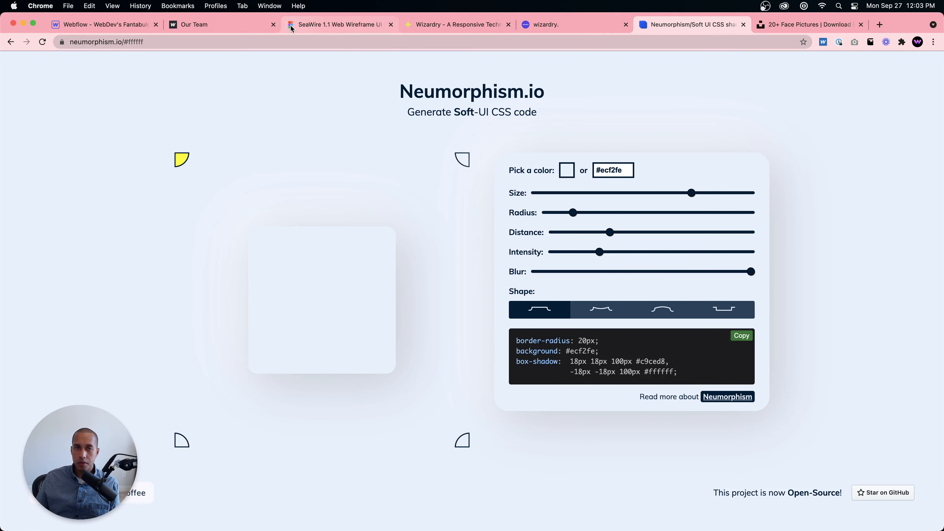
pyautogui.click(230, 24)
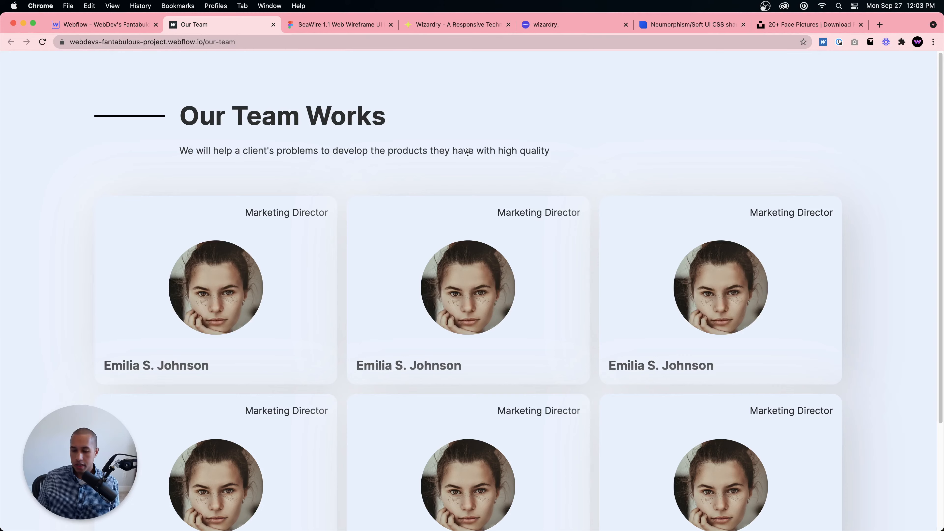
pyautogui.press('super+0')
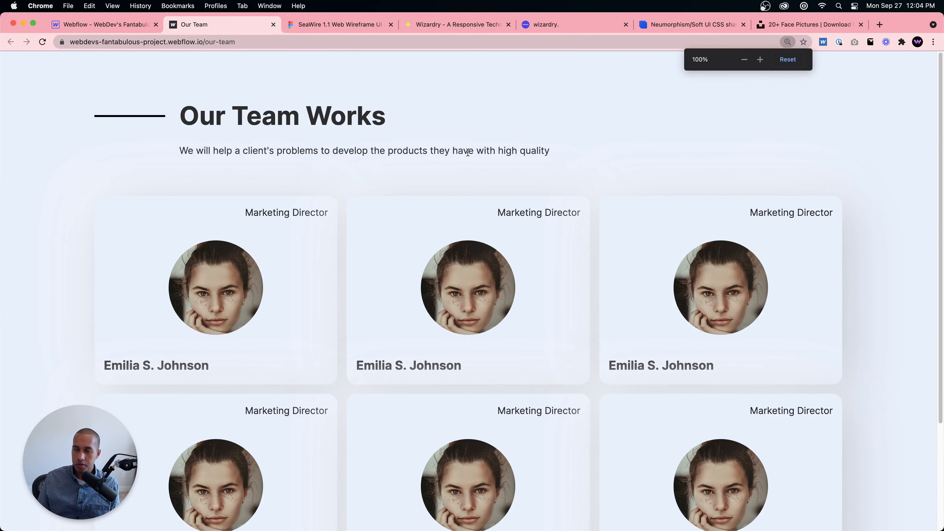
# Step: Switch to the Webflow Designer and set the canvas width to 5000 px
pyautogui.click(111, 24)
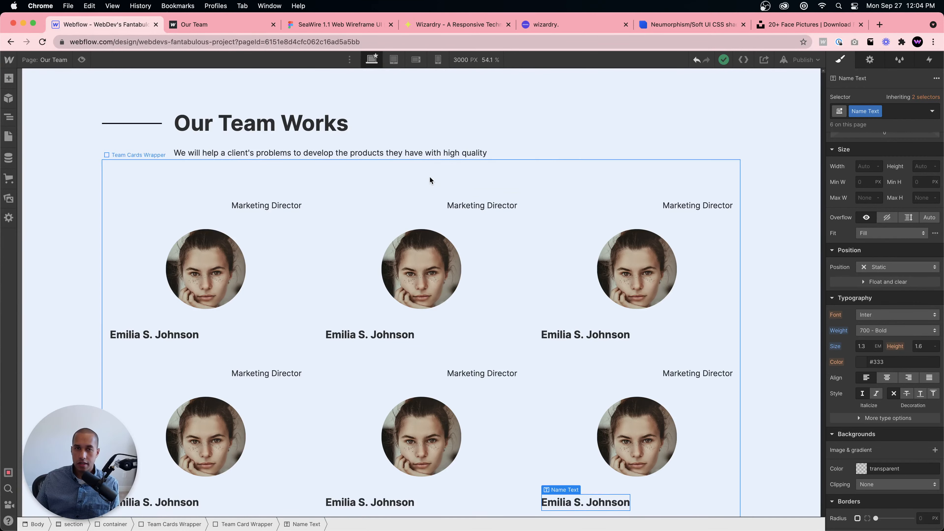
pyautogui.click(467, 62)
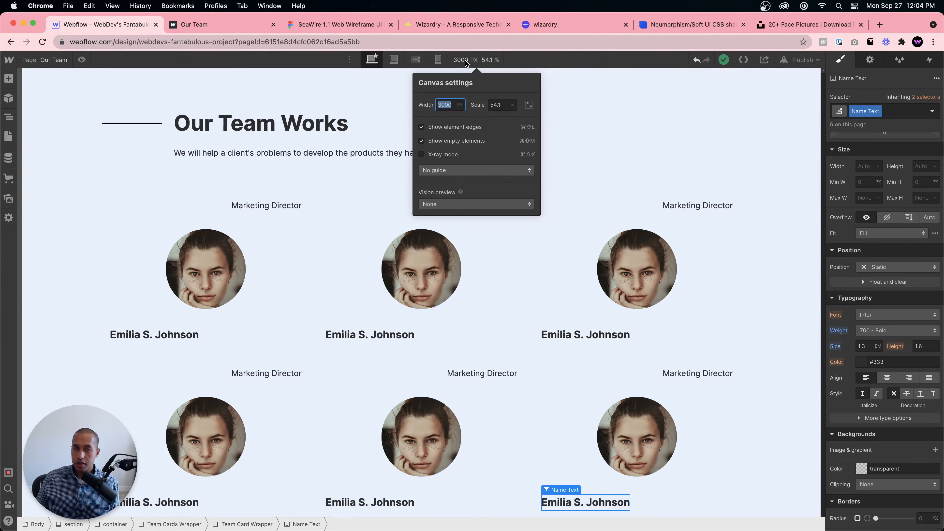
pyautogui.write('50000')
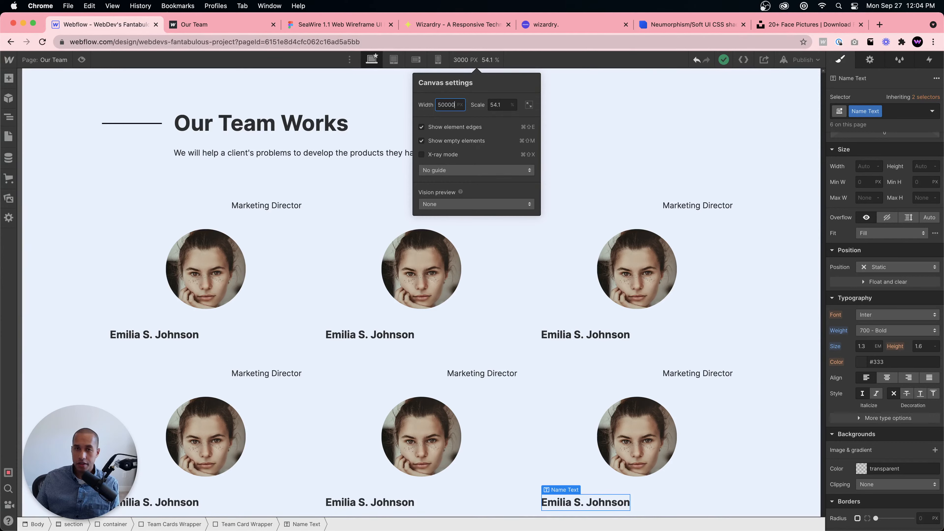
pyautogui.press('BackSpace')
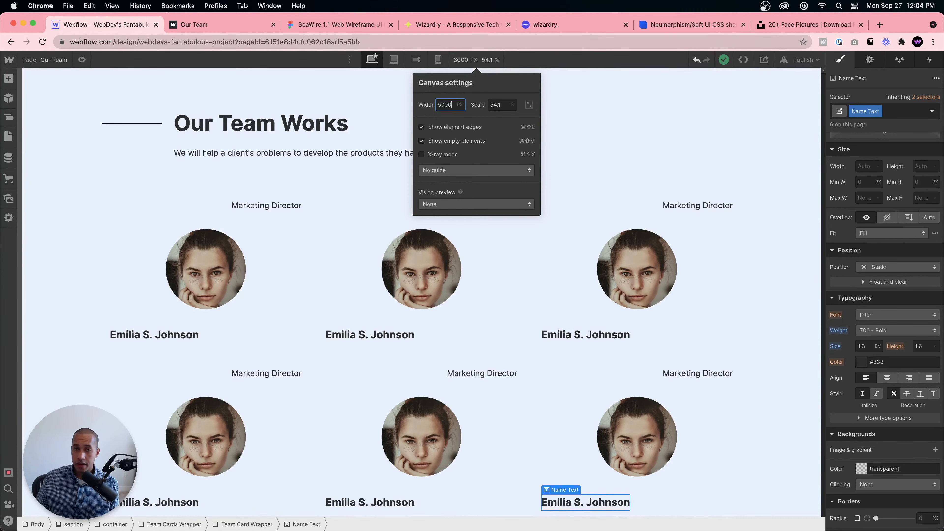
pyautogui.press('Return')
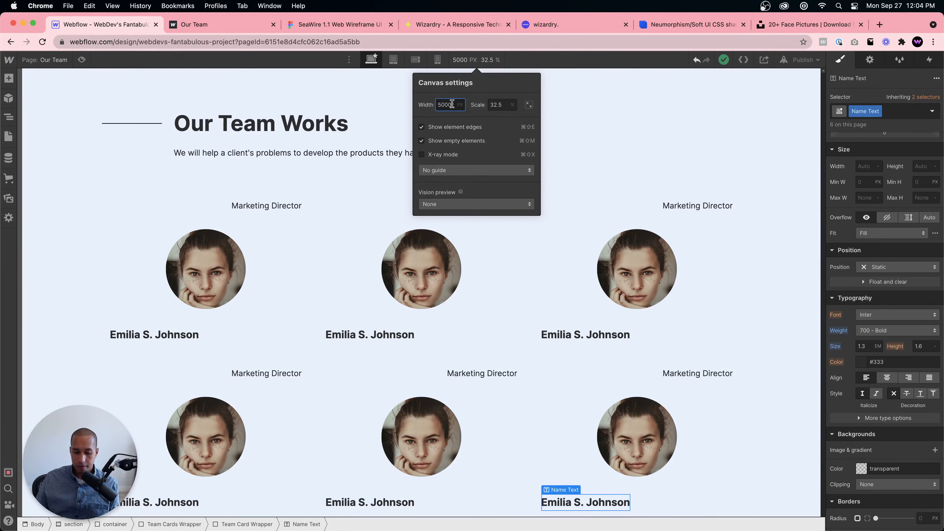
# Step: Set the canvas width back to 3000 px
pyautogui.press('super+a')
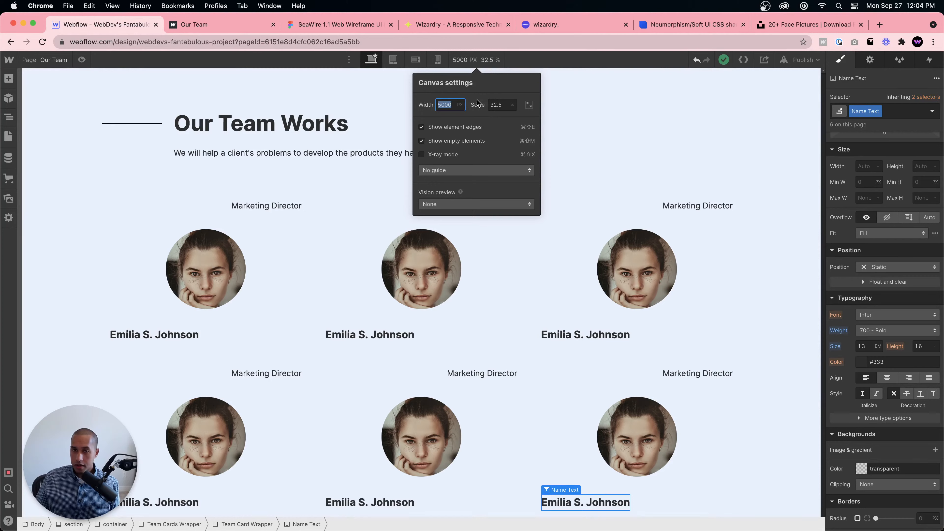
pyautogui.write('3000')
pyautogui.press('Return')
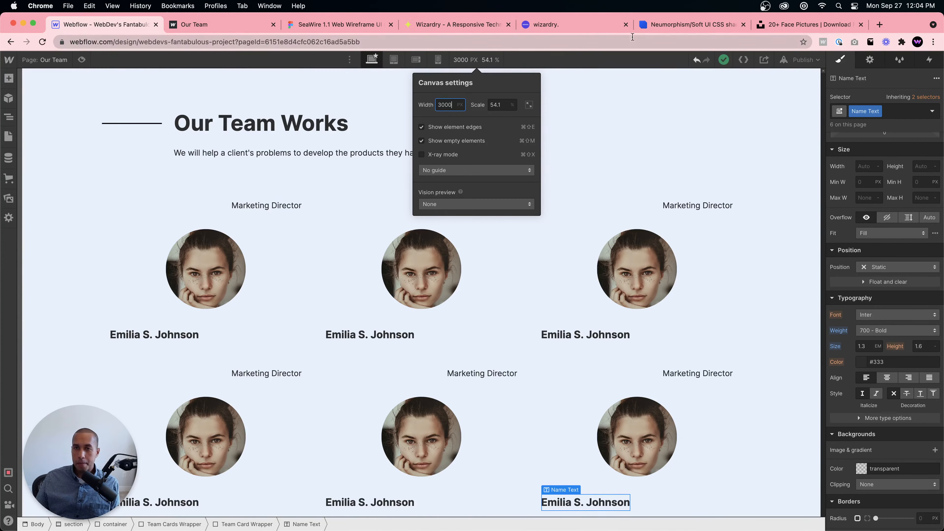
# Step: Examine how the Unsplash face photo results rearrange when the browser zoom is reduced and restored to 100%
pyautogui.click(808, 25)
pyautogui.press('super+minus')
pyautogui.press('super+minus')
pyautogui.press('super+minus')
pyautogui.press('super+minus')
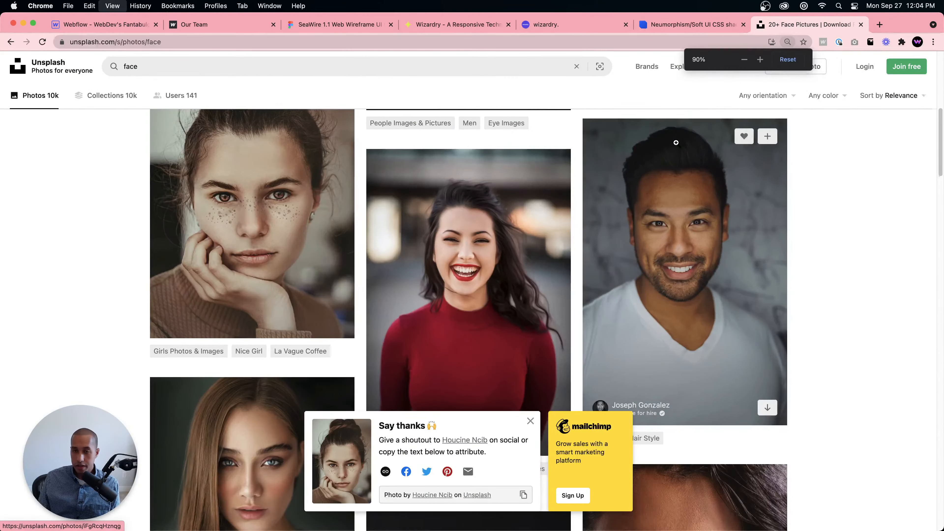
pyautogui.press('super+minus')
pyautogui.press('super+minus')
pyautogui.press('super+minus')
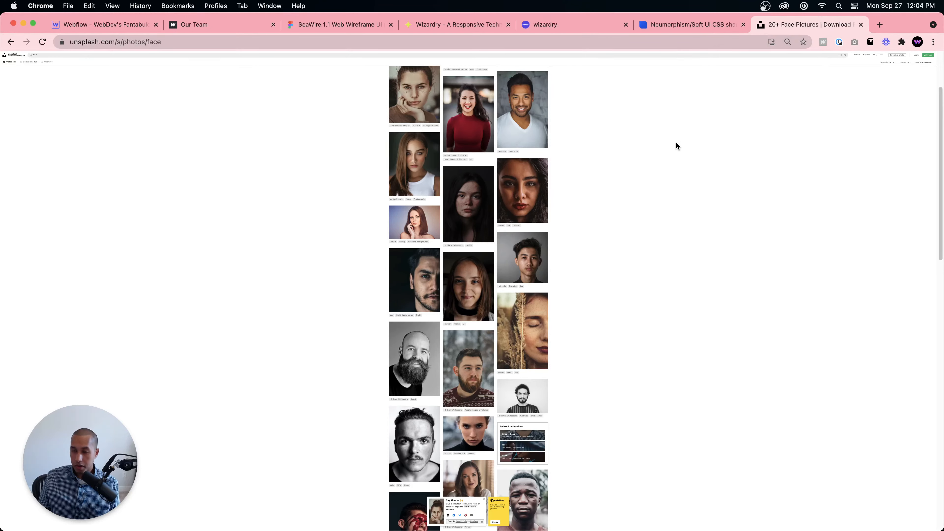
pyautogui.press('super+equal')
pyautogui.press('super+equal')
pyautogui.press('super+equal')
pyautogui.press('super+equal')
pyautogui.press('super+equal')
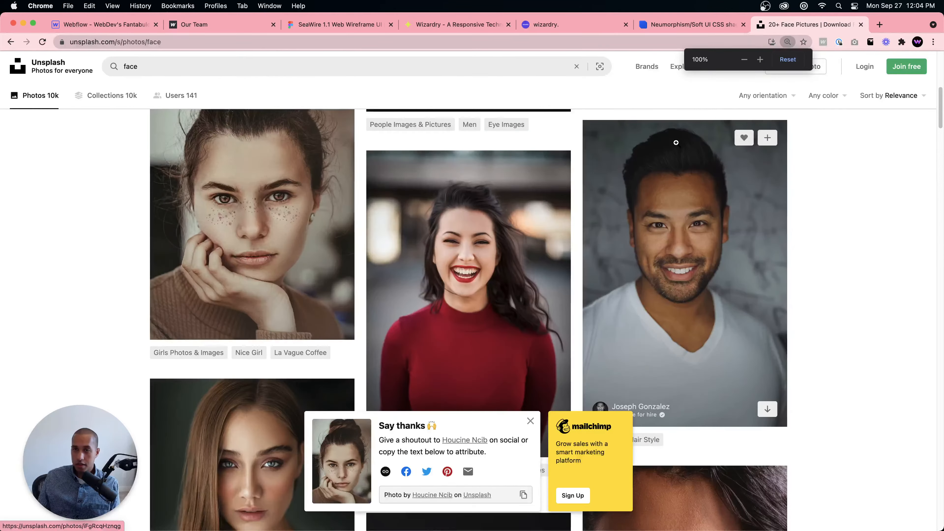
# Step: Return to the published Our Team page and check its card layout at several zoom levels, ending at 100%
pyautogui.click(322, 24)
pyautogui.click(251, 25)
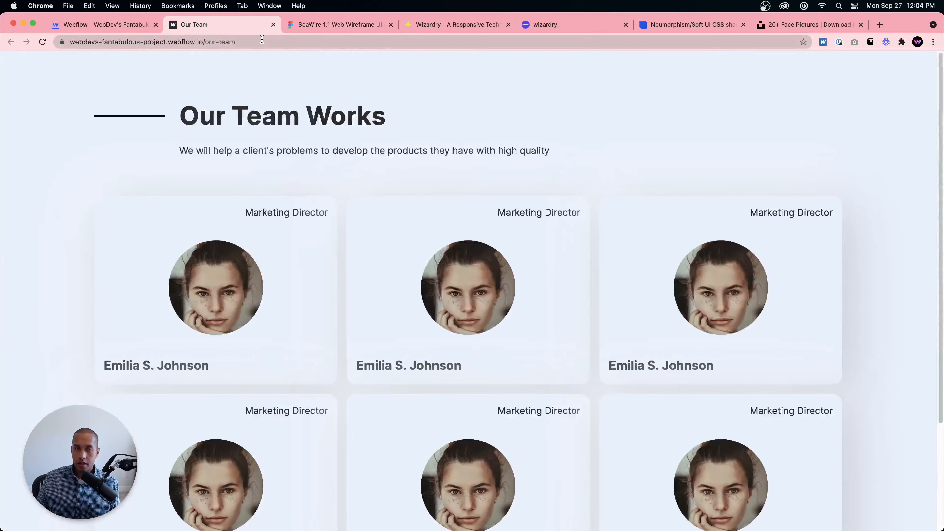
pyautogui.press('super+minus')
pyautogui.press('super+minus')
pyautogui.press('super+minus')
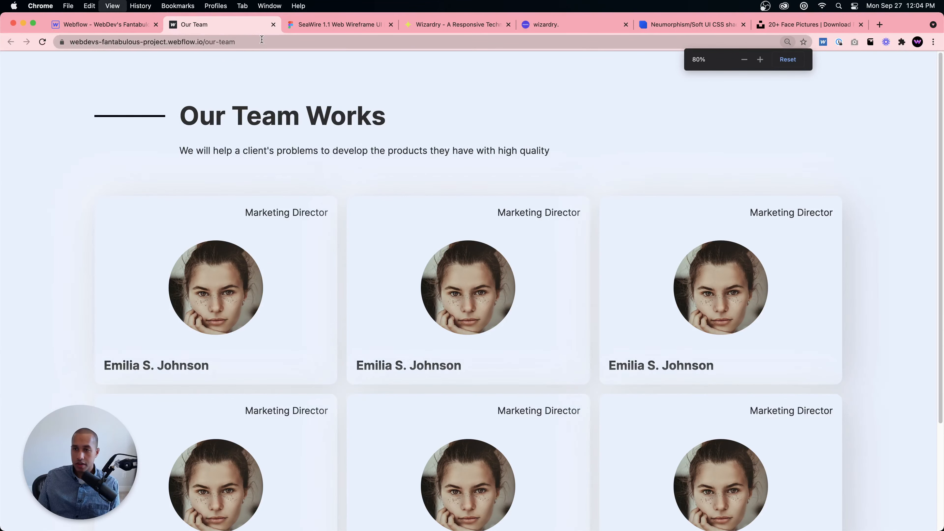
pyautogui.press('super+plus')
pyautogui.press('super+minus')
pyautogui.press('super+minus')
pyautogui.press('super+minus')
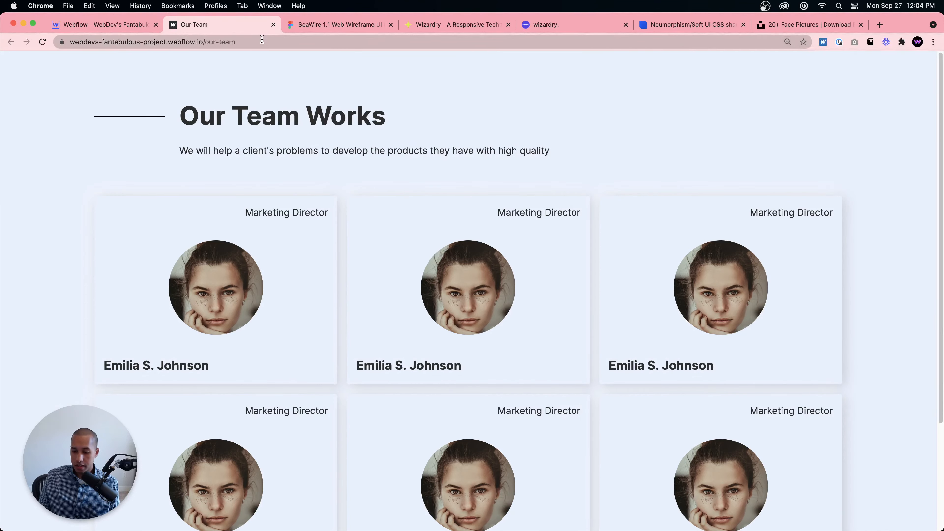
pyautogui.press('super+plus')
pyautogui.press('super+plus')
pyautogui.press('super+plus')
pyautogui.press('super+plus')
pyautogui.press('super+plus')
pyautogui.press('super+plus')
pyautogui.press('super+plus')
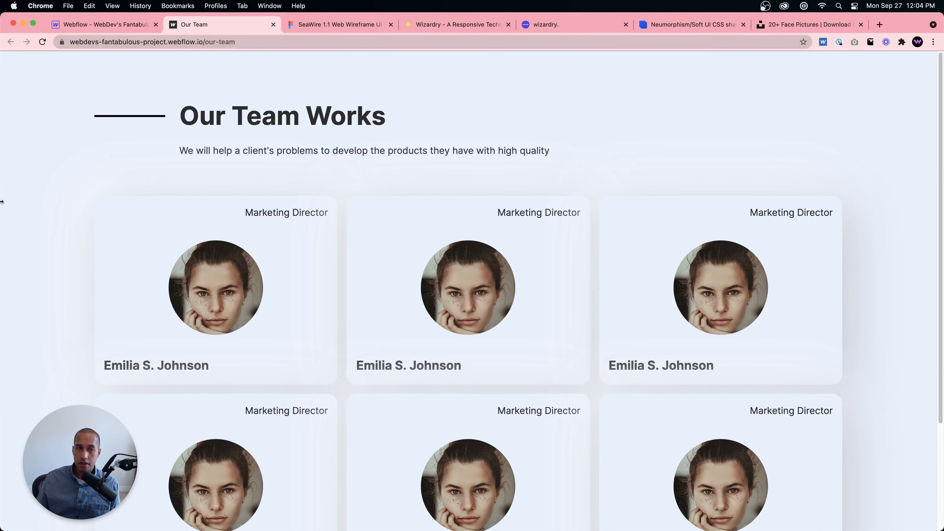
# Step: Narrow the browser window slightly to check how the Our Team layout scales, and restore its full width
pyautogui.moveTo(2, 201); pyautogui.dragTo(9, 177)
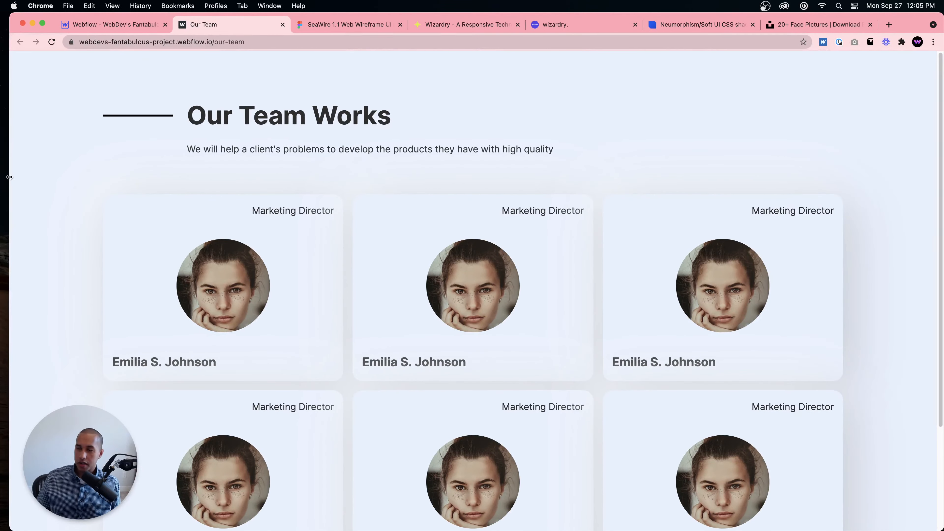
pyautogui.moveTo(9, 177)
pyautogui.mouseDown()
pyautogui.moveTo(333, 175)
pyautogui.moveTo(2, 188)
pyautogui.moveTo(375, 186)
pyautogui.moveTo(76, 180)
pyautogui.moveTo(1, 188)
pyautogui.moveTo(105, 186)
pyautogui.moveTo(2, 192)
pyautogui.mouseUp()
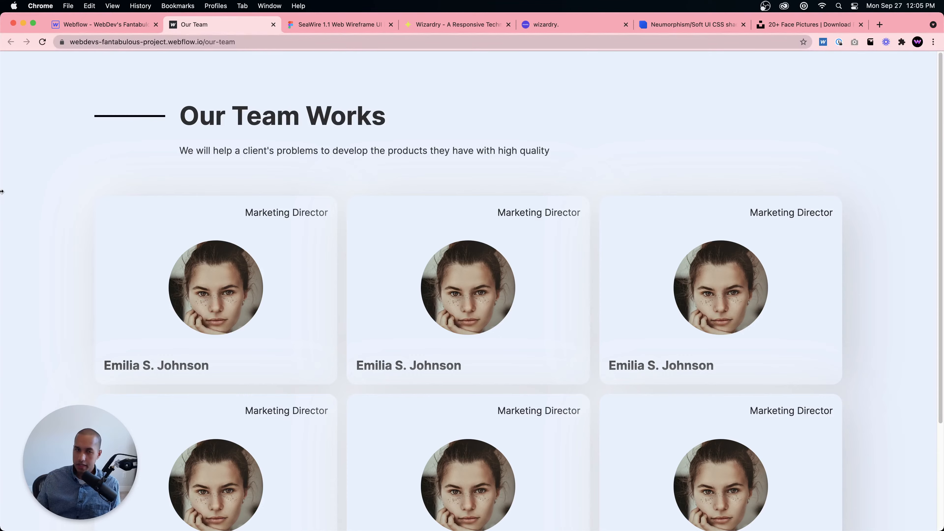
pyautogui.moveTo(2, 192); pyautogui.dragTo(2, 241)
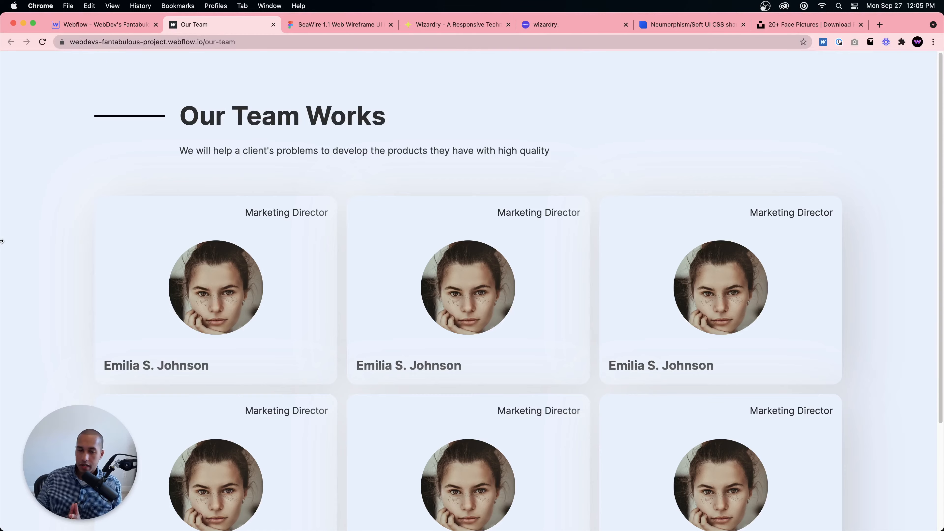
pyautogui.moveTo(2, 238); pyautogui.dragTo(2, 211)
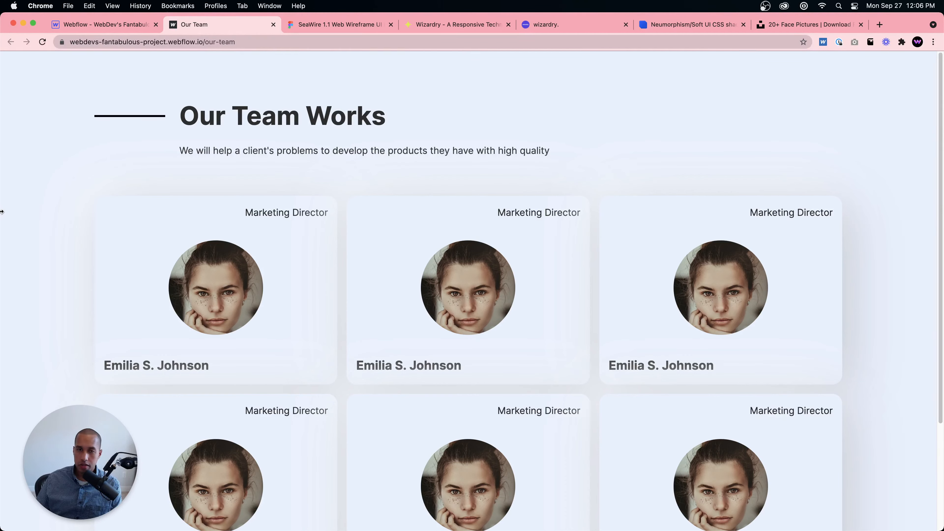
# Step: Switch to the SeaWire wireframe kit in Figma and examine the Team/SeaWire-Team-05 layout among the other section layouts
pyautogui.click(316, 28)
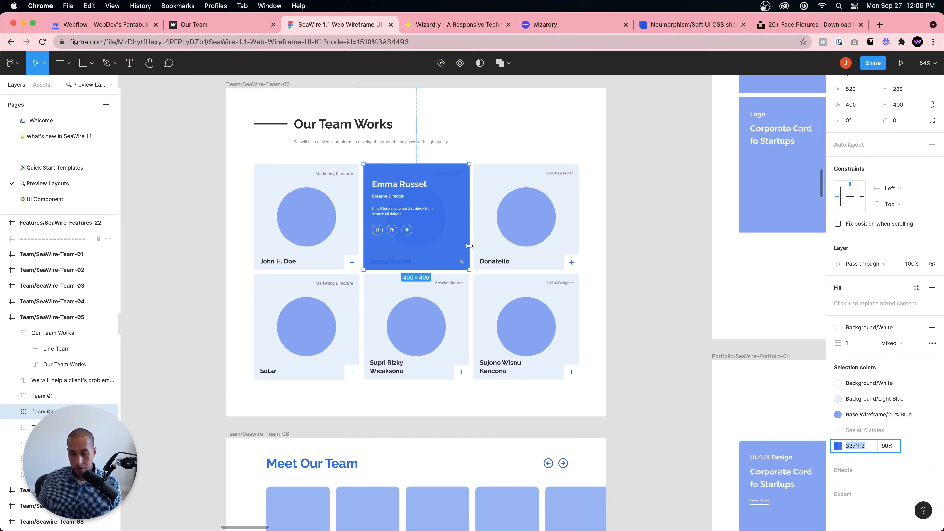
pyautogui.scroll(-2, 466, 249)
pyautogui.scroll(-5, 466, 252)
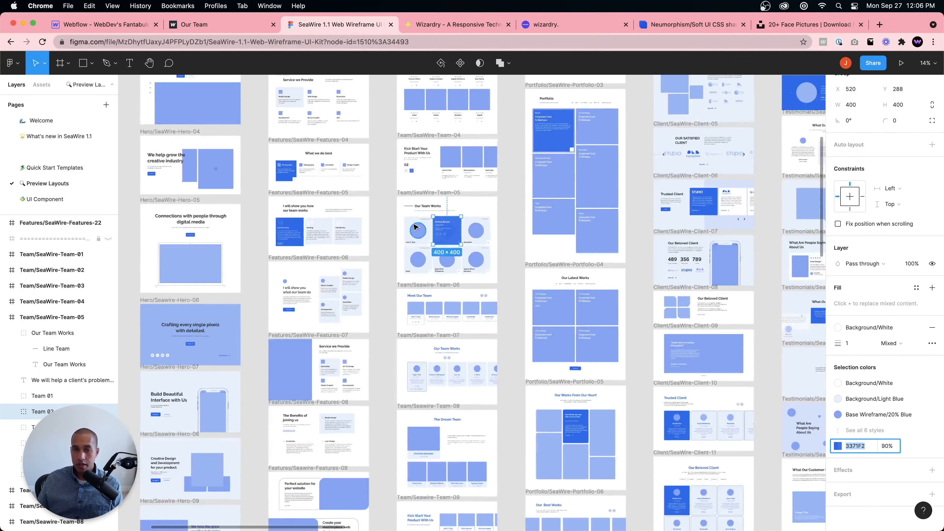
pyautogui.scroll(4, 414, 227)
pyautogui.scroll(-8, 415, 228)
pyautogui.scroll(4, 415, 228)
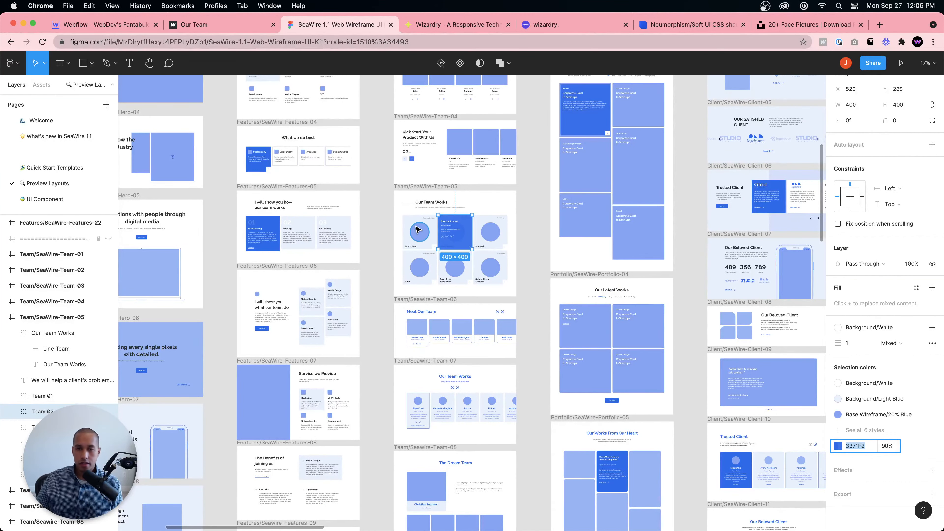
pyautogui.scroll(2, 427, 233)
pyautogui.scroll(8, 550, 223)
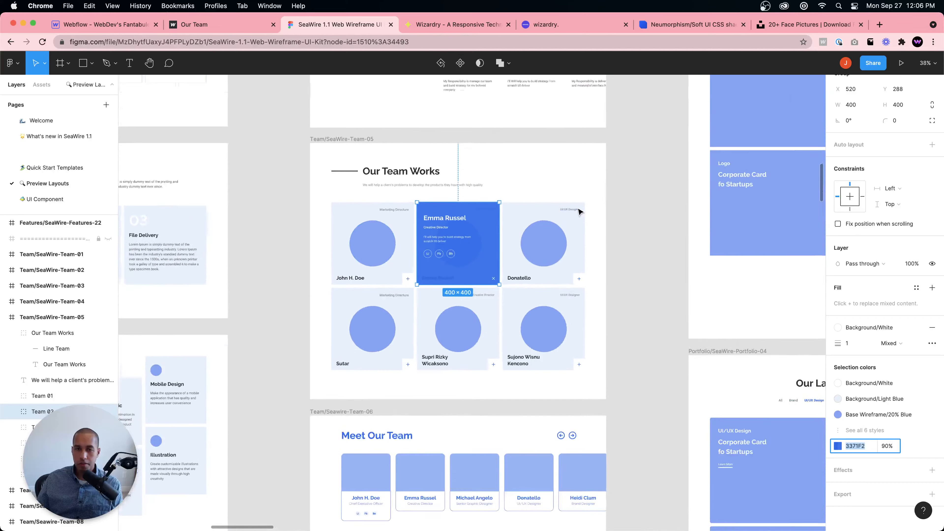
pyautogui.scroll(3, 511, 212)
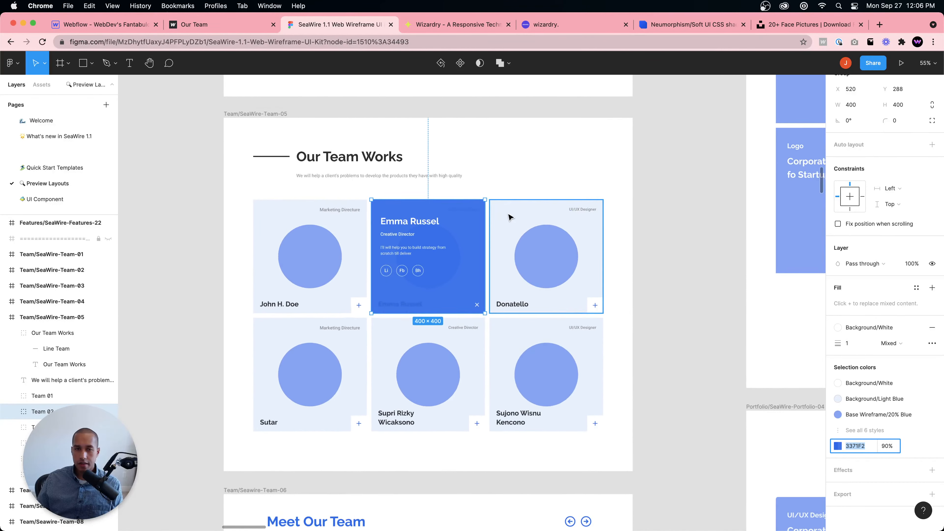
# Step: Compare the Figma team layout with the published Our Team page and the Neumorphism.io shadow generator, ending on the Our Team page
pyautogui.scroll(1, 358, 242)
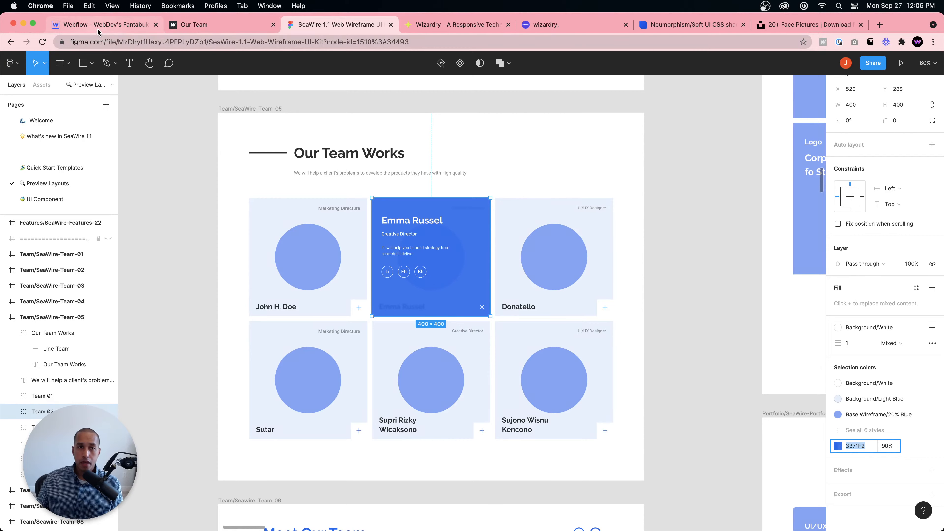
pyautogui.click(225, 34)
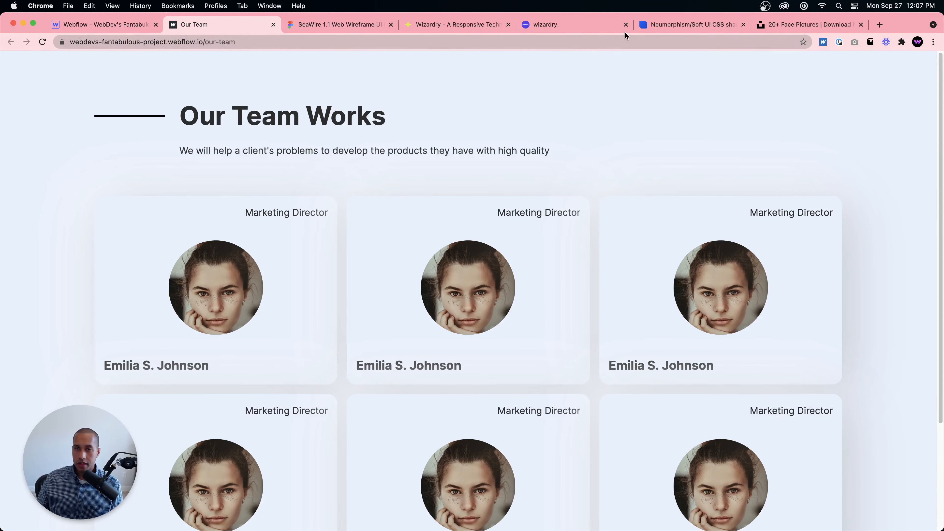
pyautogui.click(662, 30)
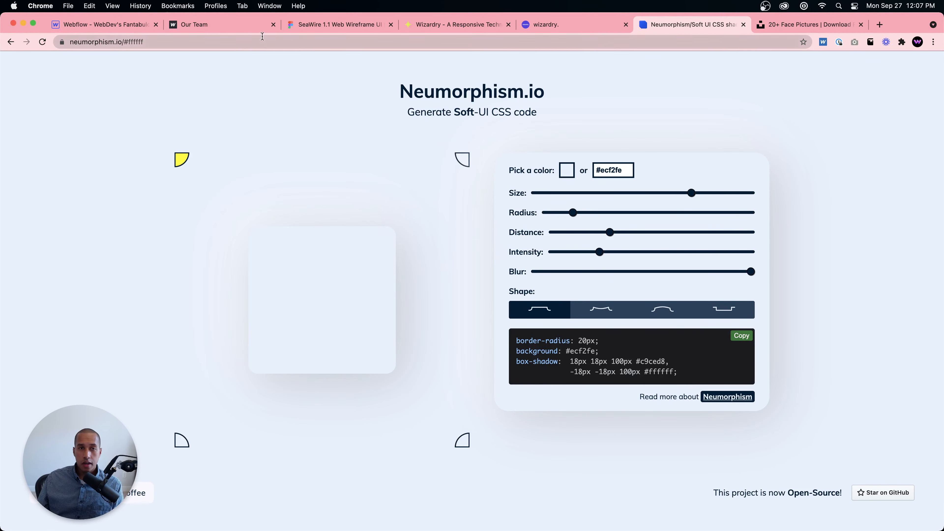
pyautogui.click(199, 24)
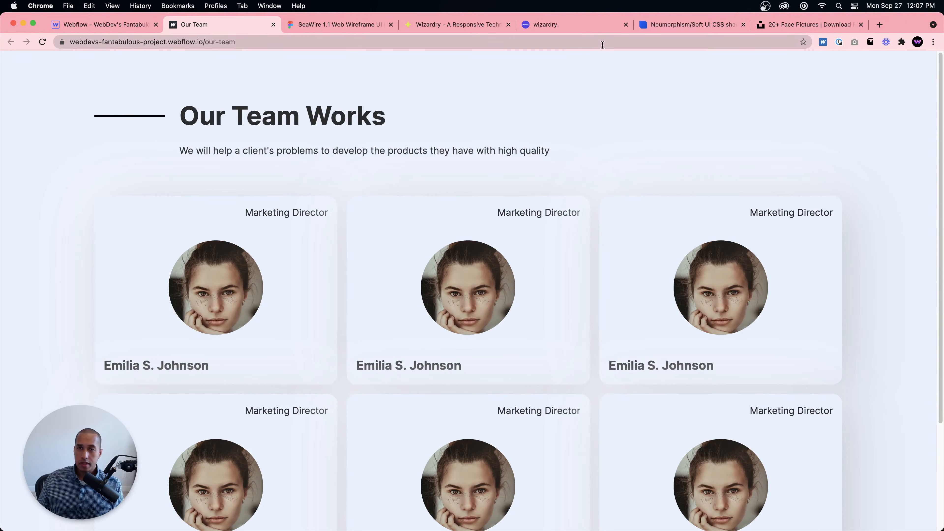
# Step: Open the cloneable style guide from the wizardry Notion page and clone it as WebDev's Cool Project
pyautogui.click(583, 30)
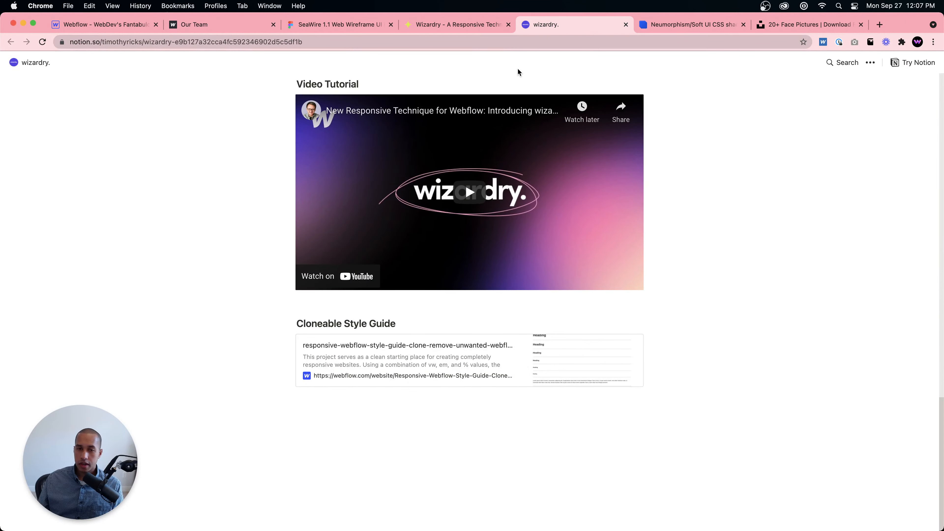
pyautogui.click(468, 357)
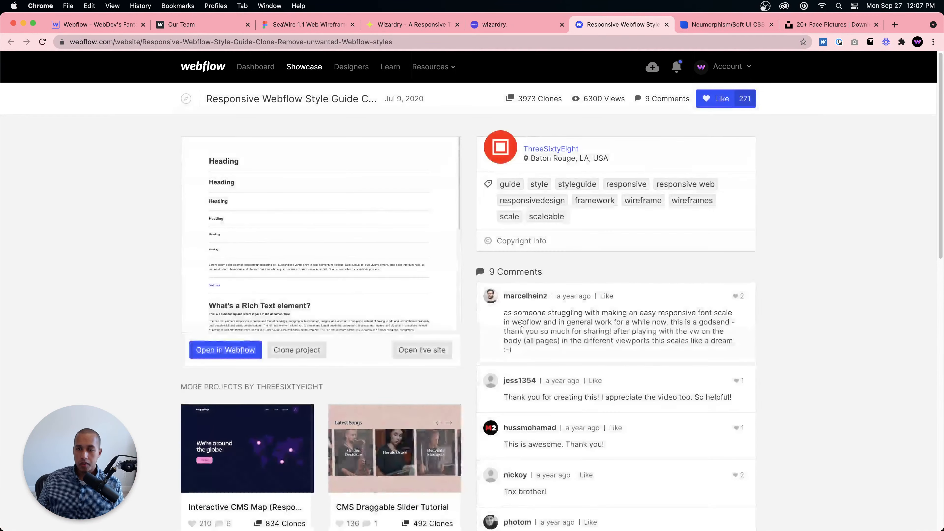
pyautogui.click(313, 356)
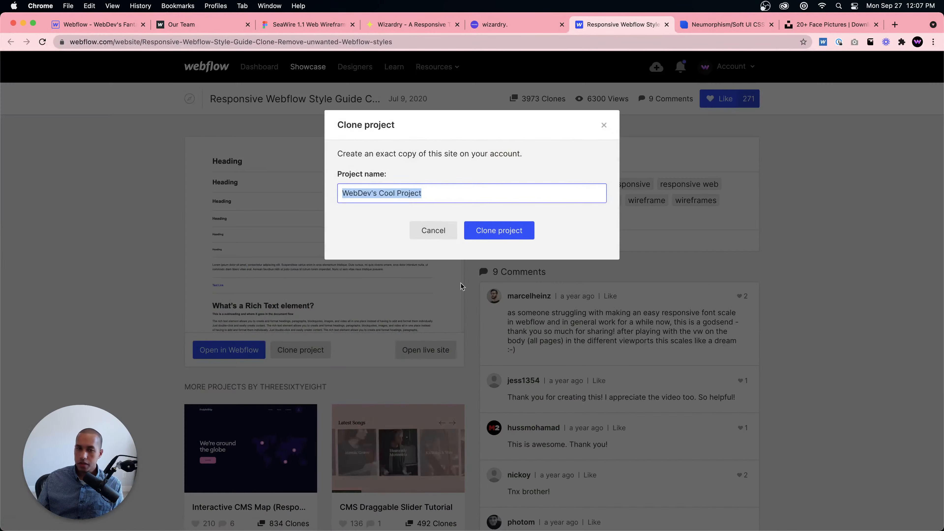
pyautogui.click(501, 232)
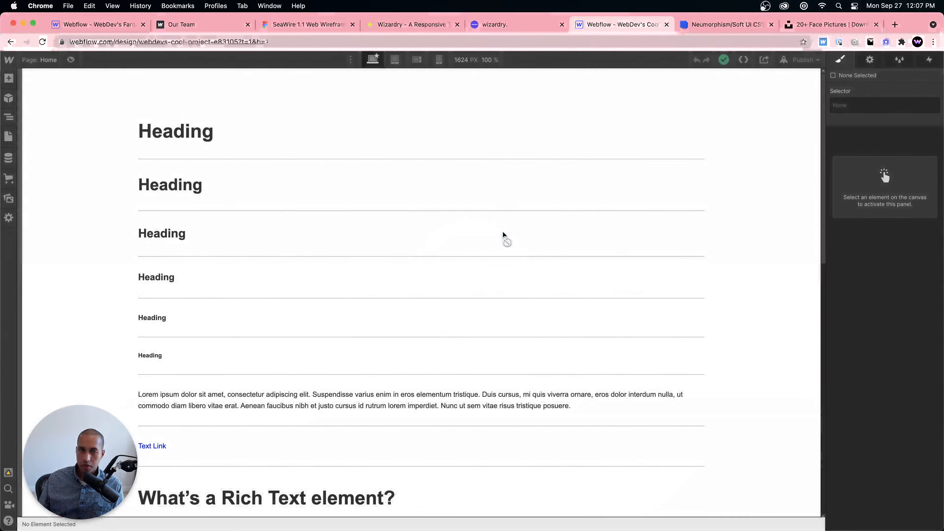
# Step: Inspect the style settings of the first heading and of the Body (All Pages) tag in the cloned project
pyautogui.click(211, 139)
pyautogui.scroll(-3, 839, 307)
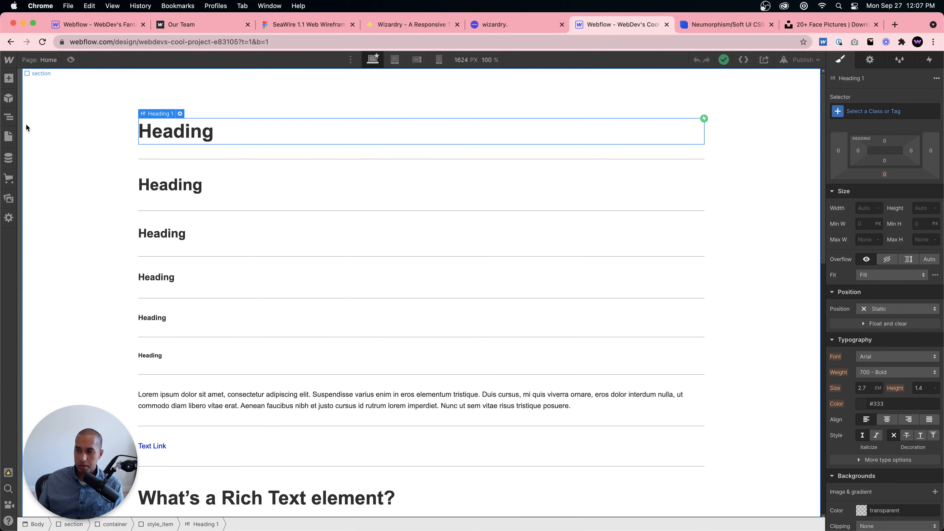
pyautogui.click(9, 117)
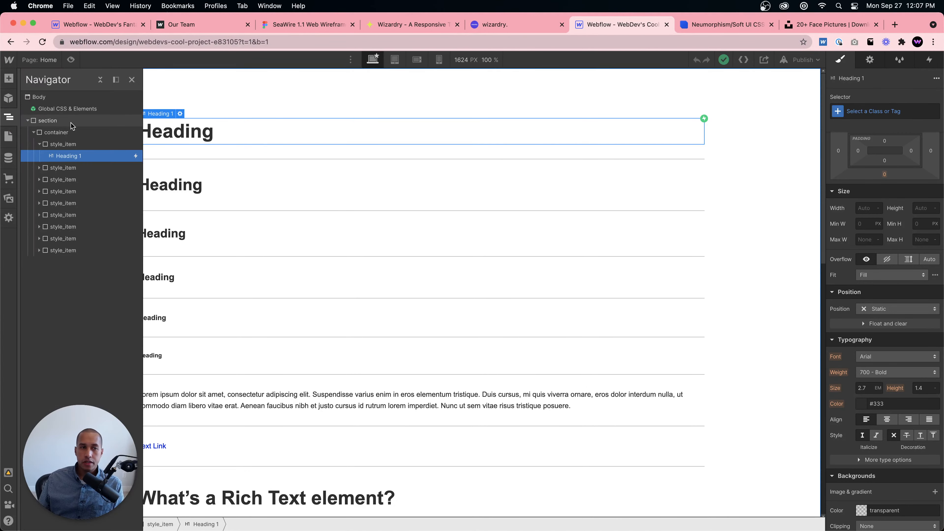
pyautogui.click(61, 99)
pyautogui.click(854, 111)
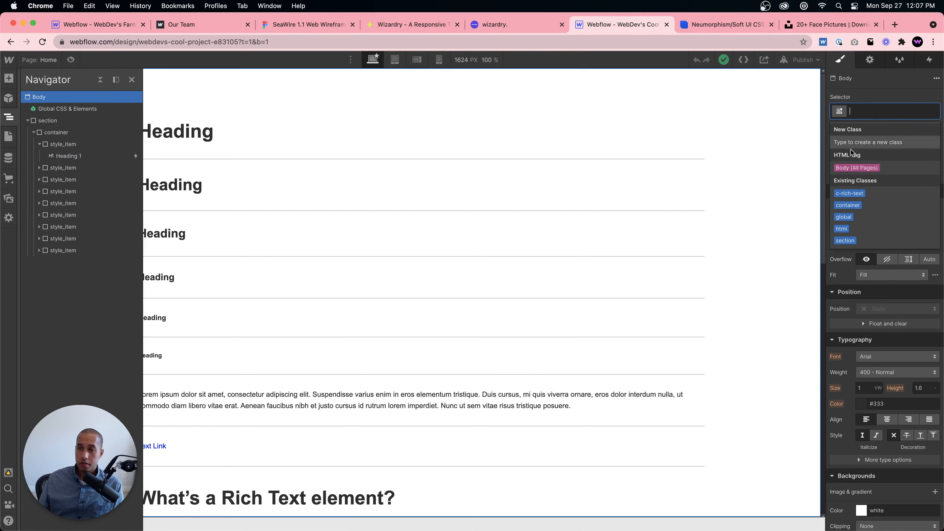
pyautogui.click(856, 168)
pyautogui.scroll(-1, 873, 390)
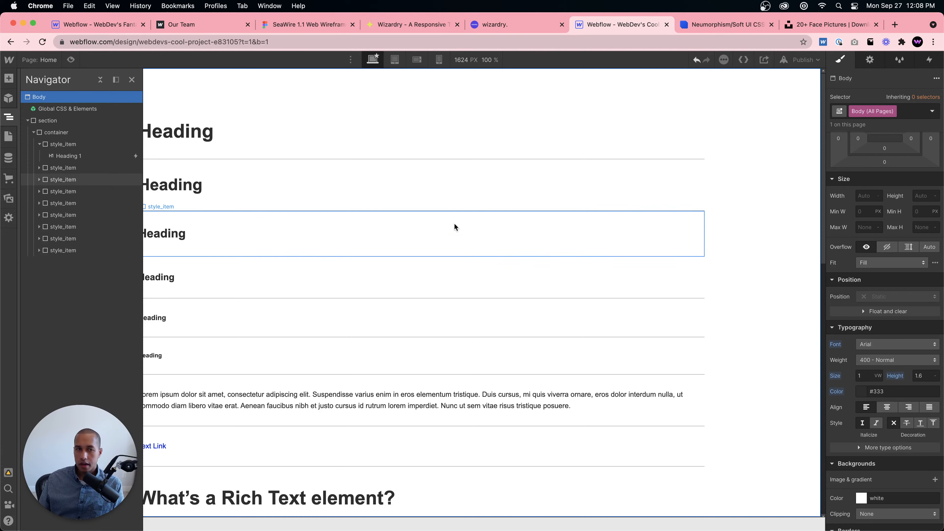
# Step: Compare the font sizes of the Heading 1 and Heading 2 elements in the style guide
pyautogui.click(206, 127)
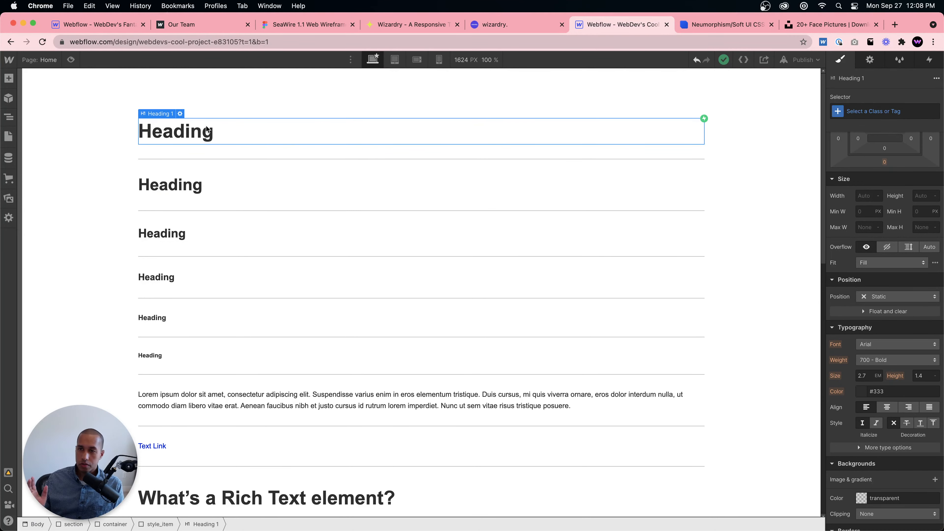
pyautogui.click(196, 183)
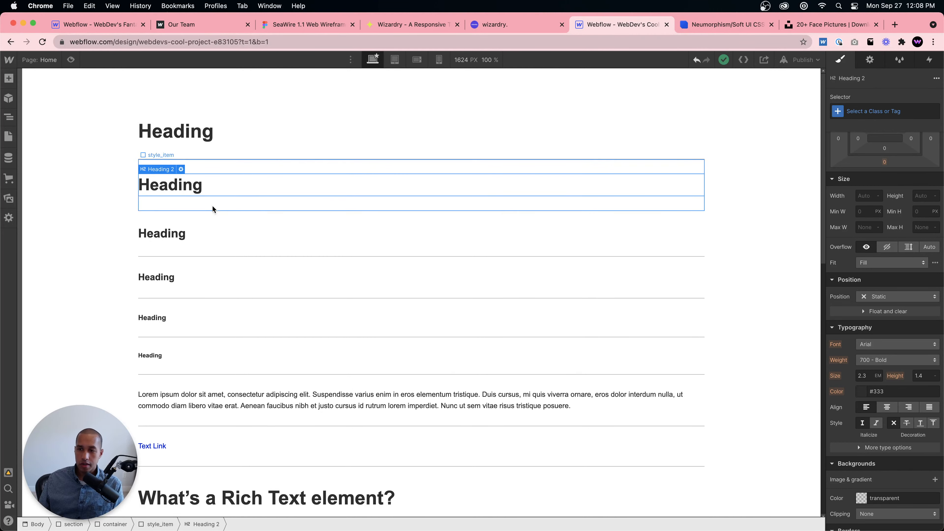
pyautogui.click(204, 140)
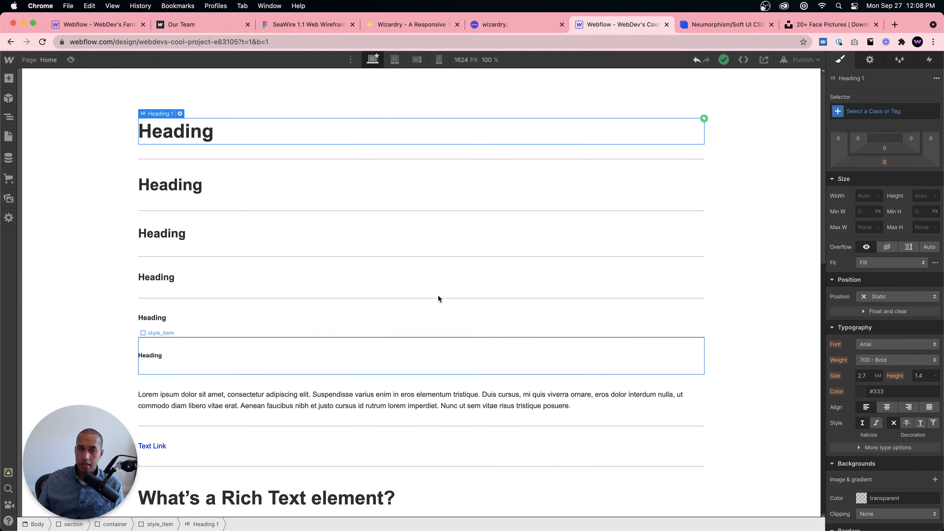
pyautogui.click(219, 180)
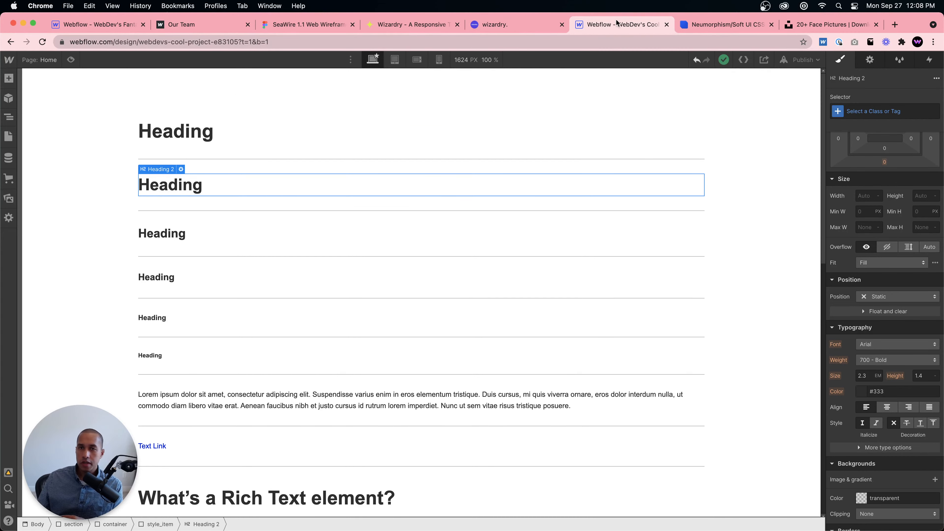
# Step: Review the Units for Each CSS Property table on the wizardry Notion page and return to the cloned Webflow project
pyautogui.click(518, 28)
pyautogui.scroll(12, 261, 221)
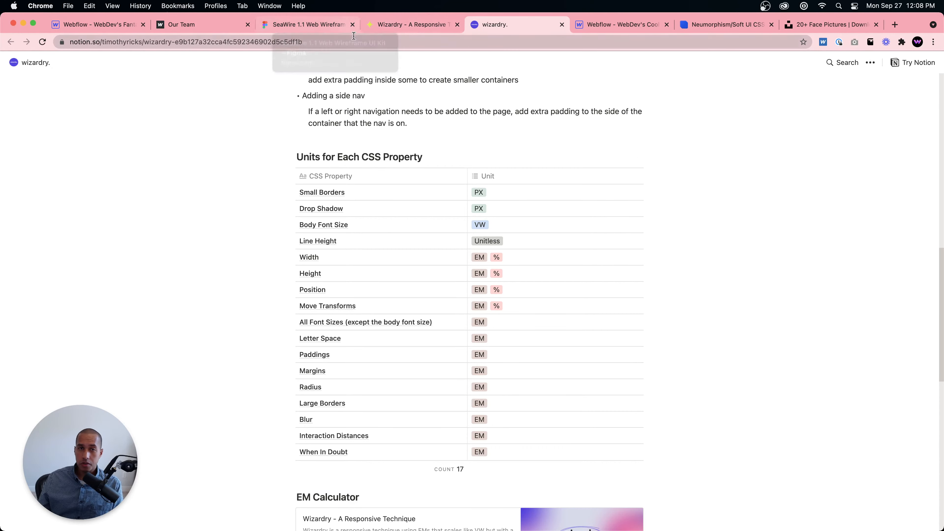
pyautogui.click(634, 28)
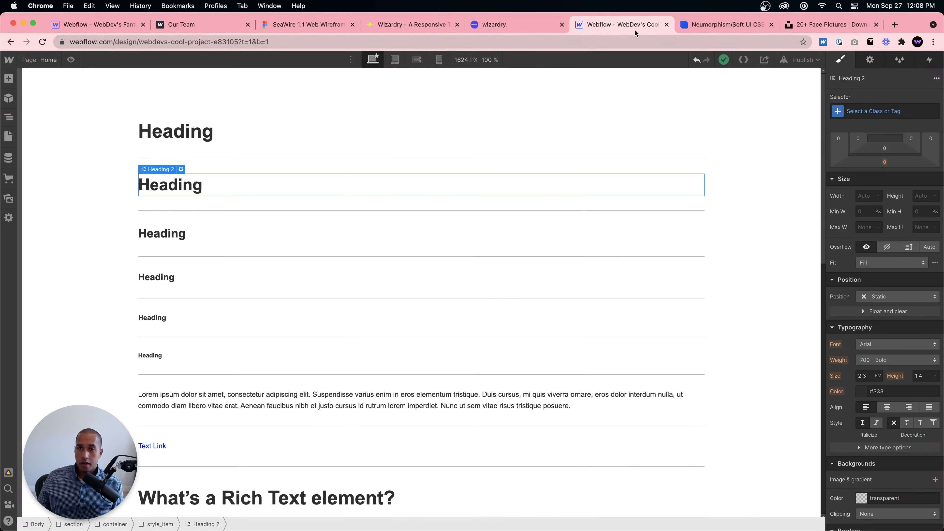
# Step: Inspect the typography settings of Heading 3 through Heading 6, the paragraph and the text link
pyautogui.click(182, 236)
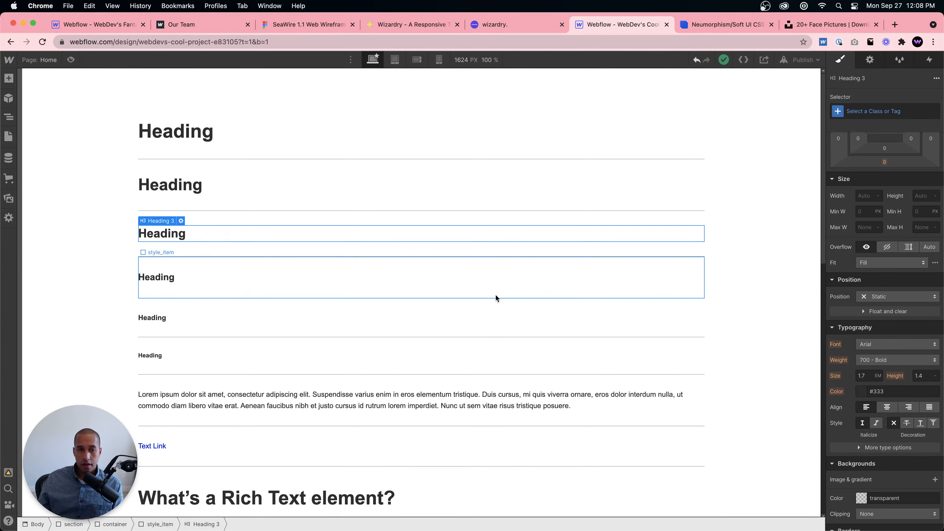
pyautogui.click(161, 275)
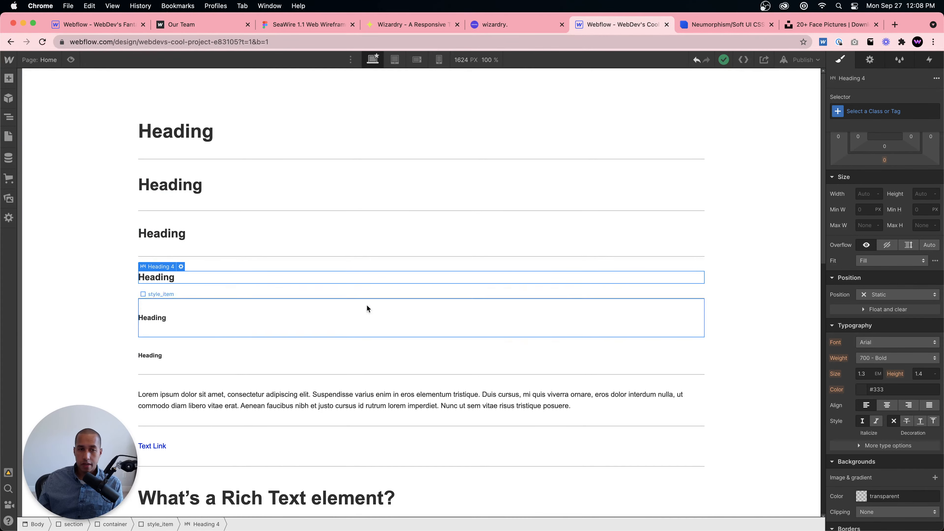
pyautogui.click(162, 317)
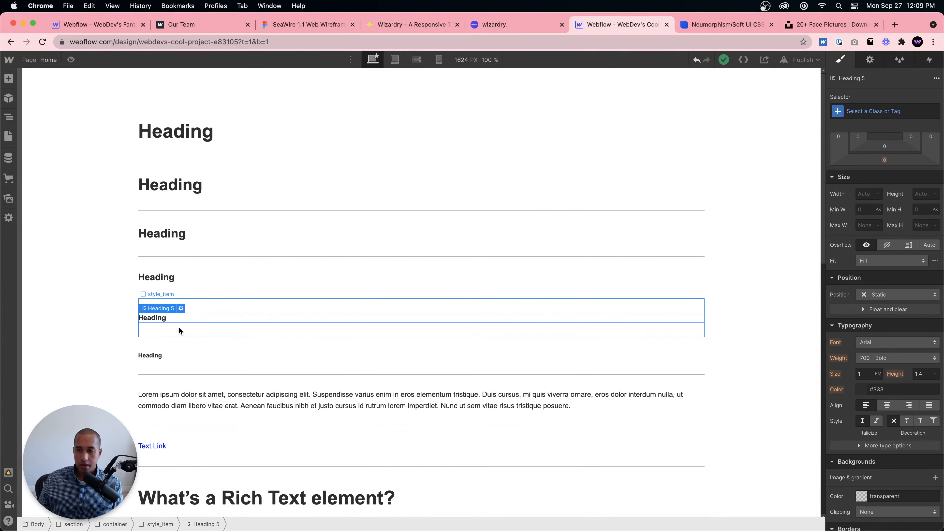
pyautogui.click(163, 354)
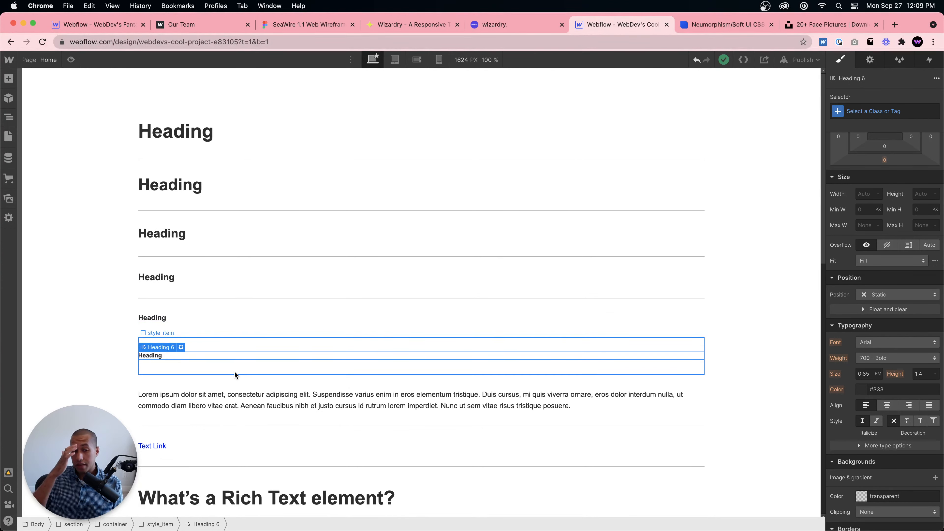
pyautogui.click(240, 402)
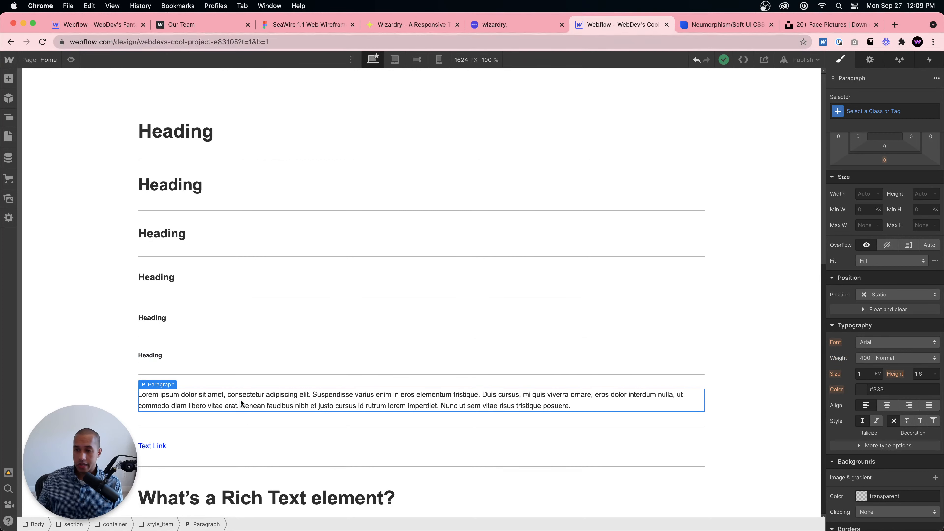
pyautogui.scroll(-2, 245, 401)
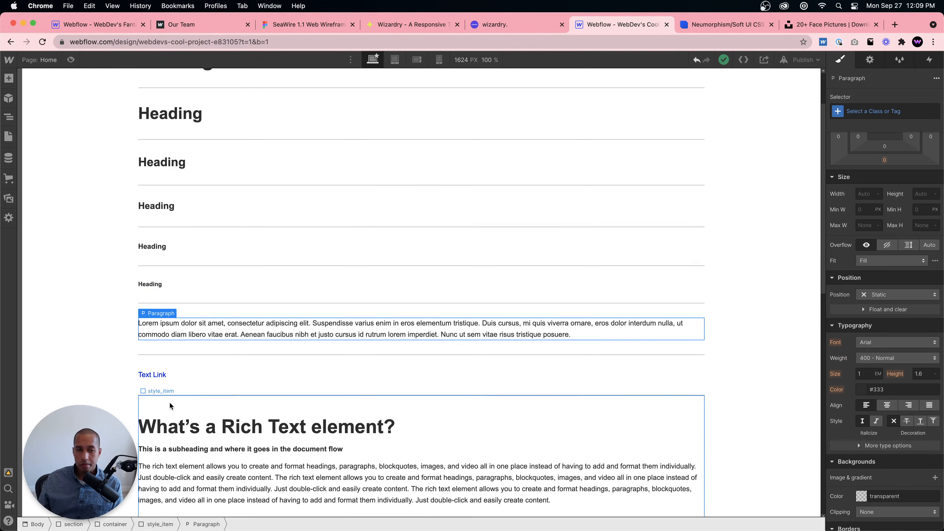
pyautogui.click(165, 375)
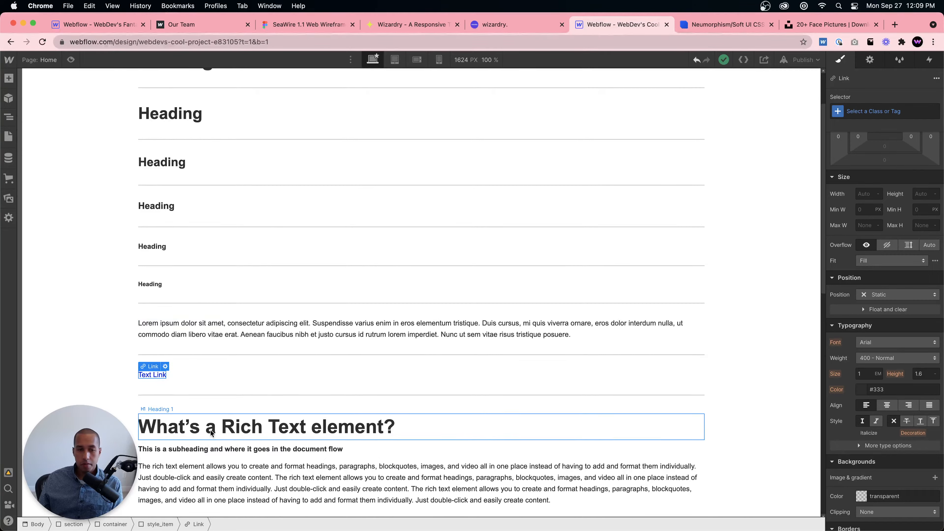
# Step: Select the block quote in the rich text sample and examine the typography of its All Block Quotes tag
pyautogui.scroll(-15, 211, 433)
pyautogui.scroll(3, 258, 263)
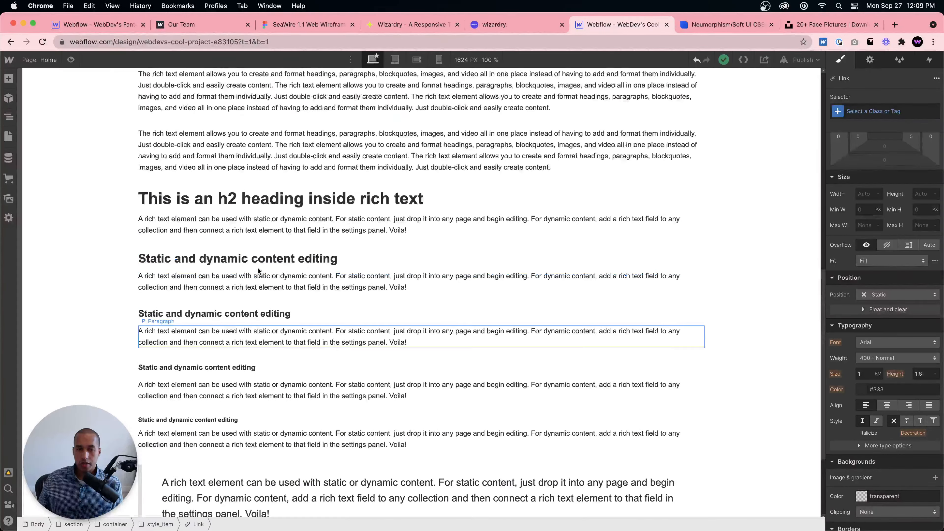
pyautogui.scroll(-2, 249, 466)
pyautogui.click(253, 443)
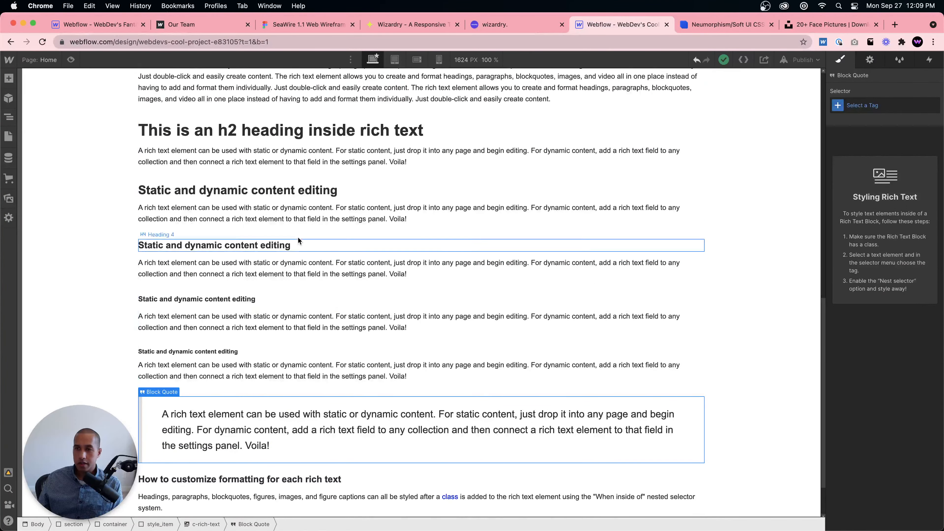
pyautogui.scroll(1, 298, 237)
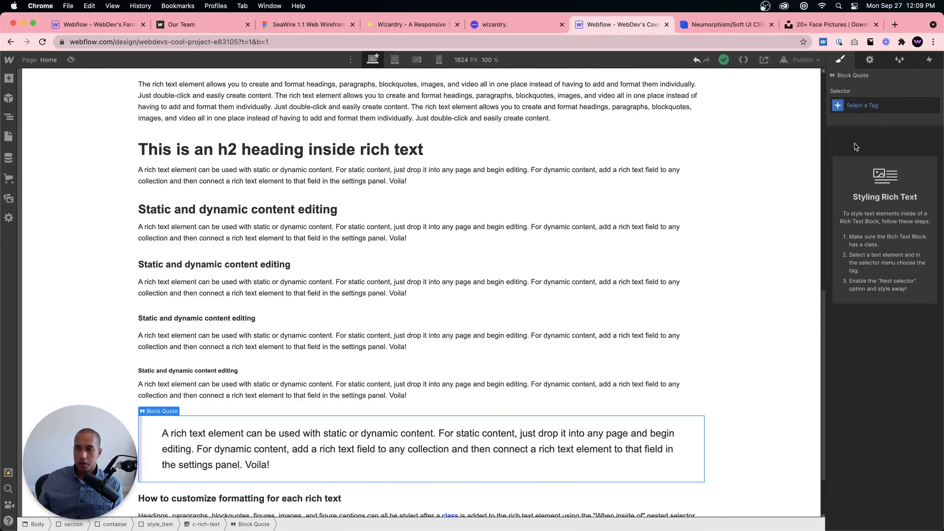
pyautogui.click(855, 108)
pyautogui.click(856, 123)
pyautogui.scroll(-3, 918, 261)
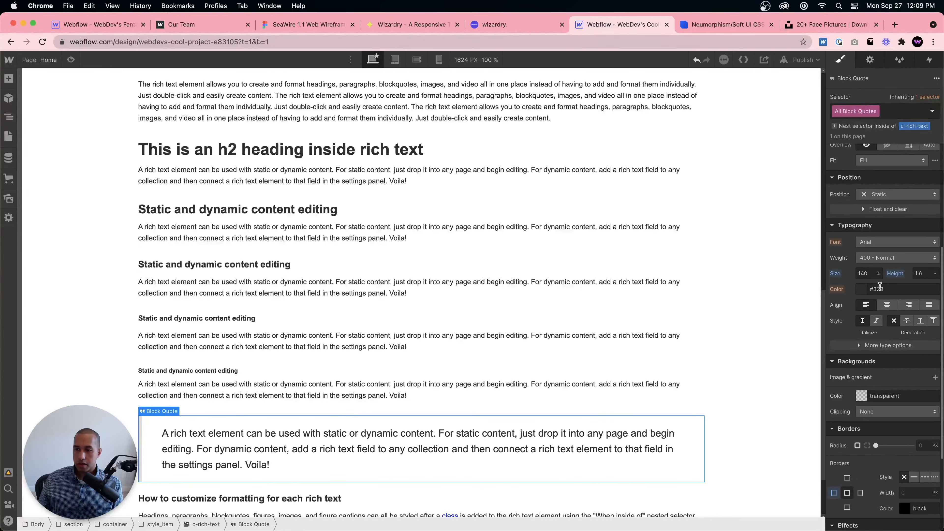
# Step: Check the c-rich-text class, and examine the spacing and typography of the All Block Quotes tag again
pyautogui.doubleClick(329, 449)
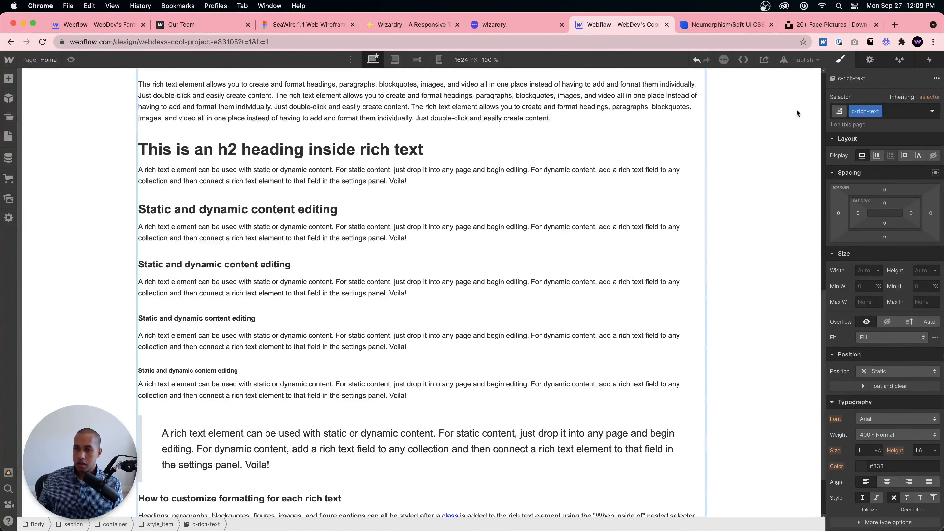
pyautogui.click(116, 387)
pyautogui.click(143, 428)
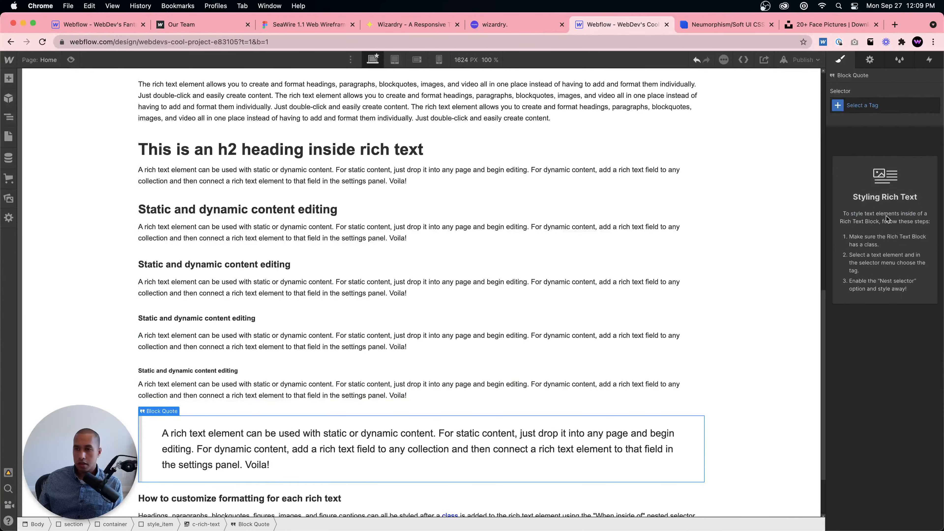
pyautogui.click(868, 105)
pyautogui.click(860, 140)
pyautogui.scroll(-5, 892, 352)
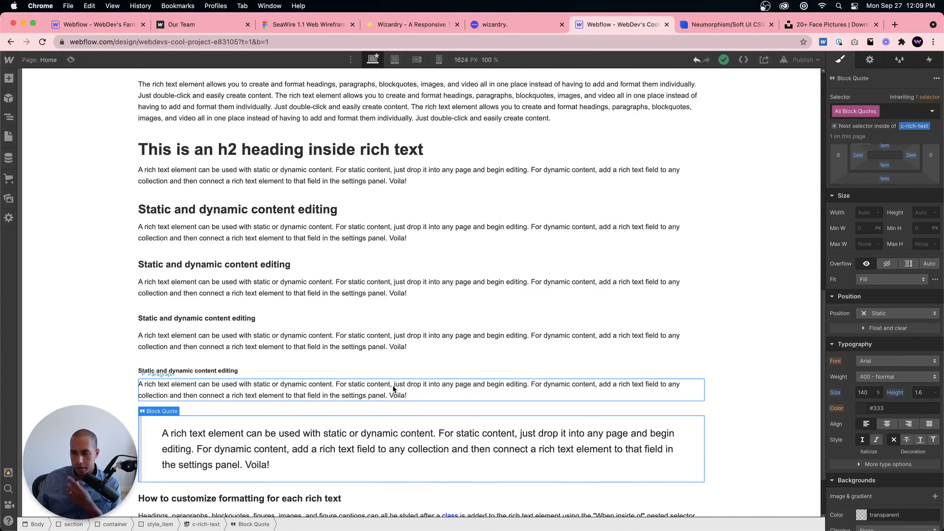
# Step: Inspect the styles of a paragraph inside the rich text, and switch to the Wizardry site's PX to EM Converter
pyautogui.click(434, 284)
pyautogui.scroll(7, 439, 230)
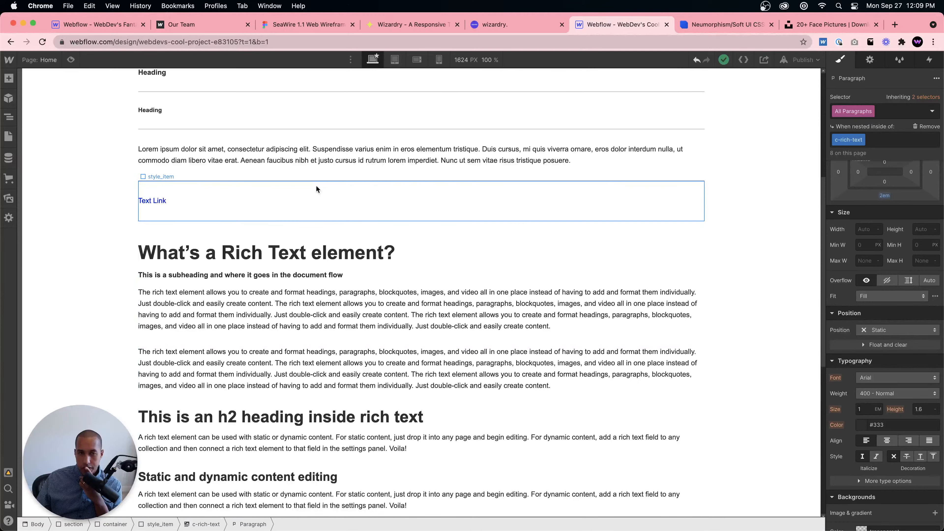
pyautogui.scroll(7, 312, 189)
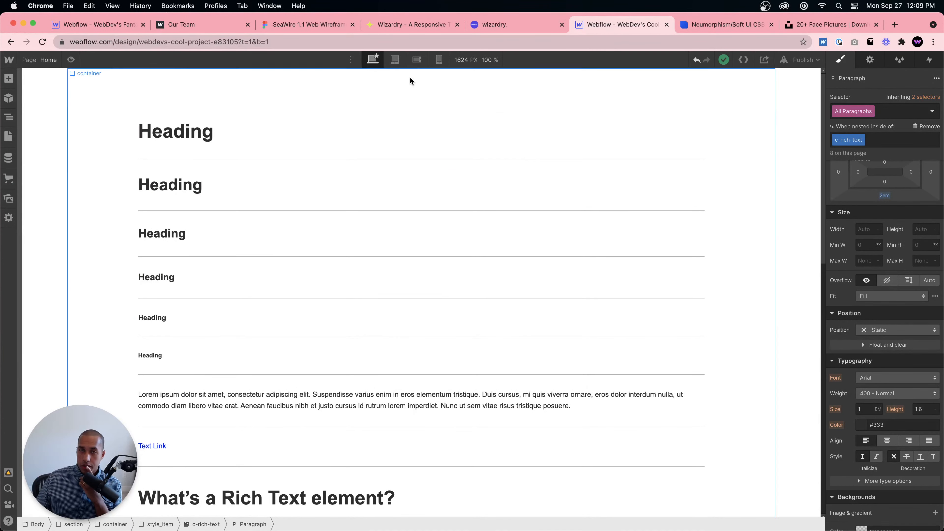
pyautogui.click(406, 24)
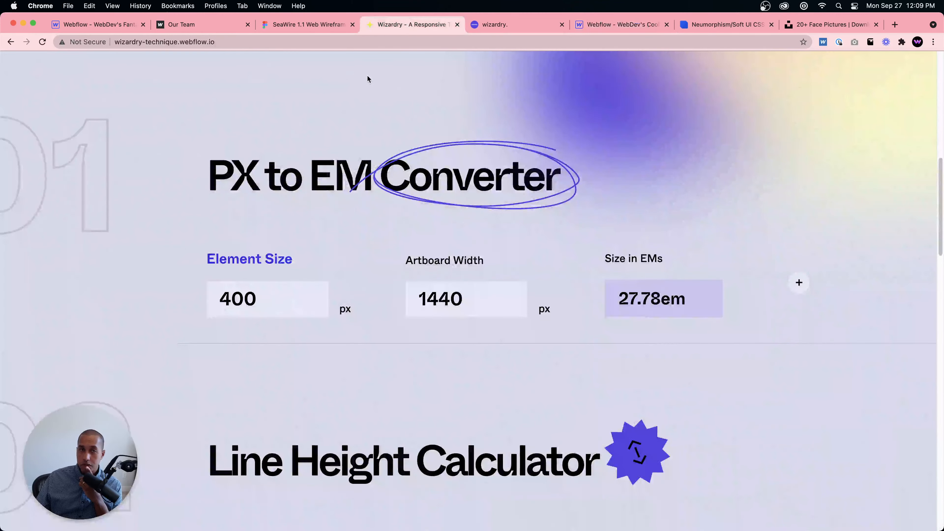
# Step: Review the Wizardry documentation's CSS unit table, the PX to EM Converter and Line Height Calculator, and the published Our Team page
pyautogui.click(515, 25)
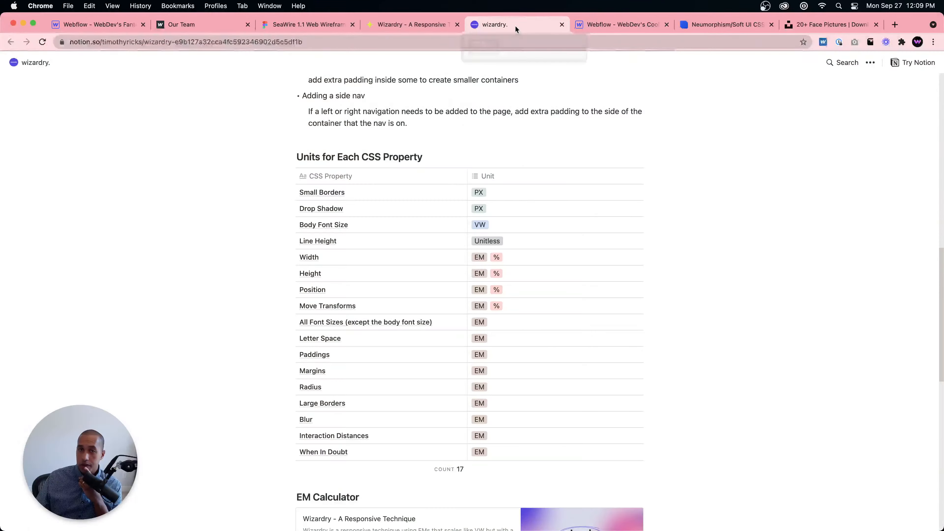
pyautogui.scroll(15, 483, 121)
pyautogui.click(429, 26)
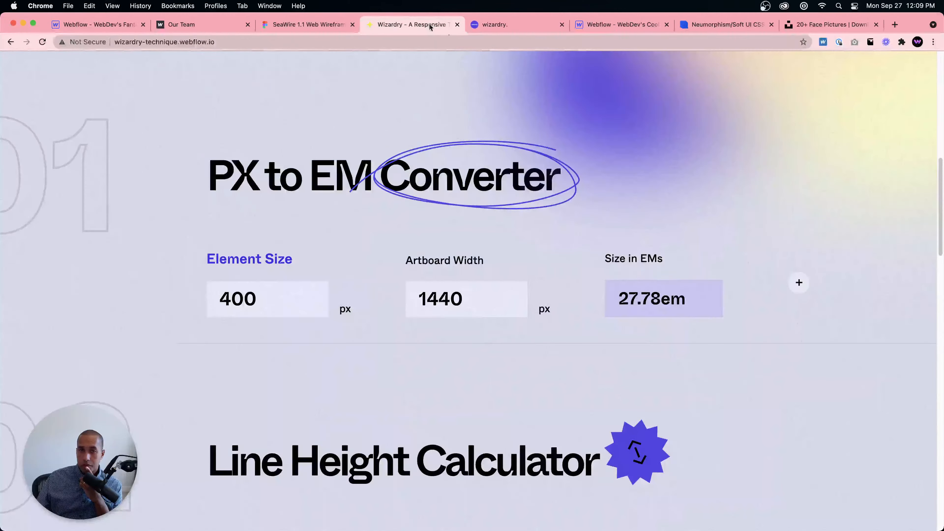
pyautogui.scroll(10, 594, 113)
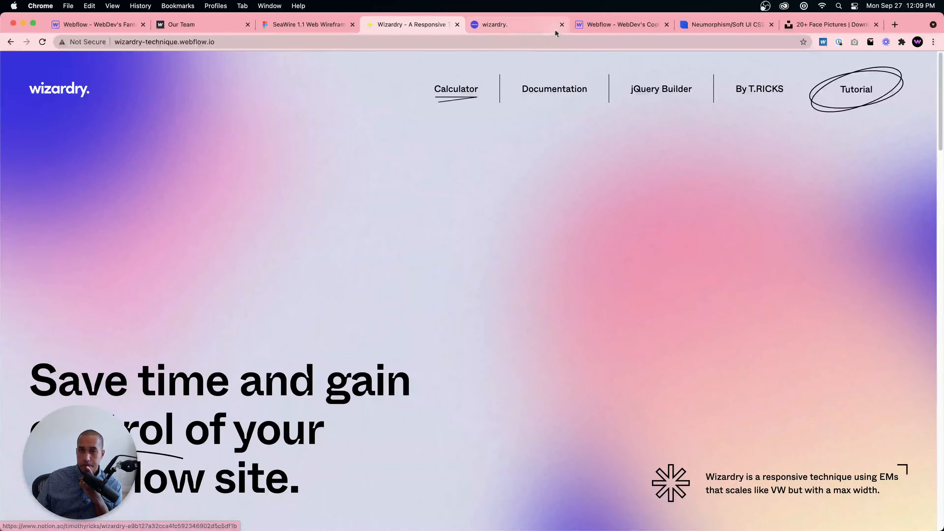
pyautogui.click(602, 25)
pyautogui.click(427, 25)
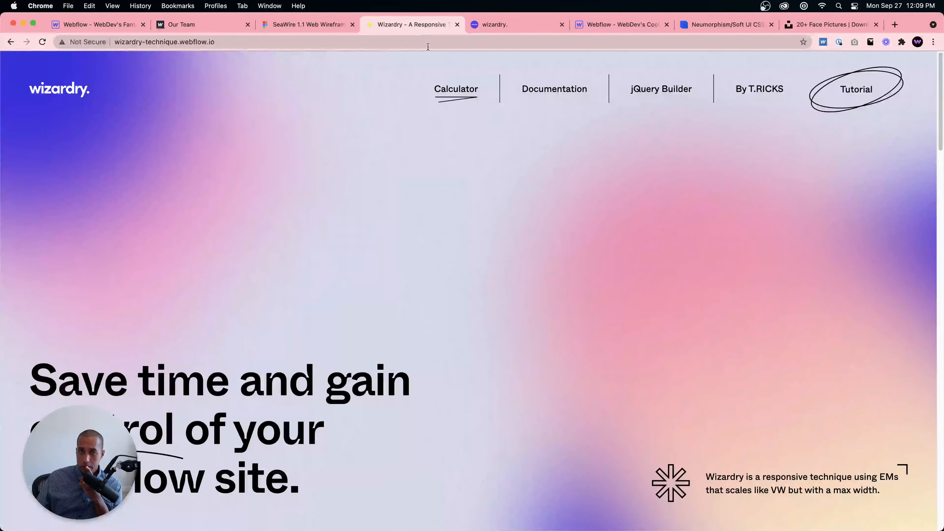
pyautogui.scroll(-15, 539, 228)
pyautogui.scroll(8, 524, 234)
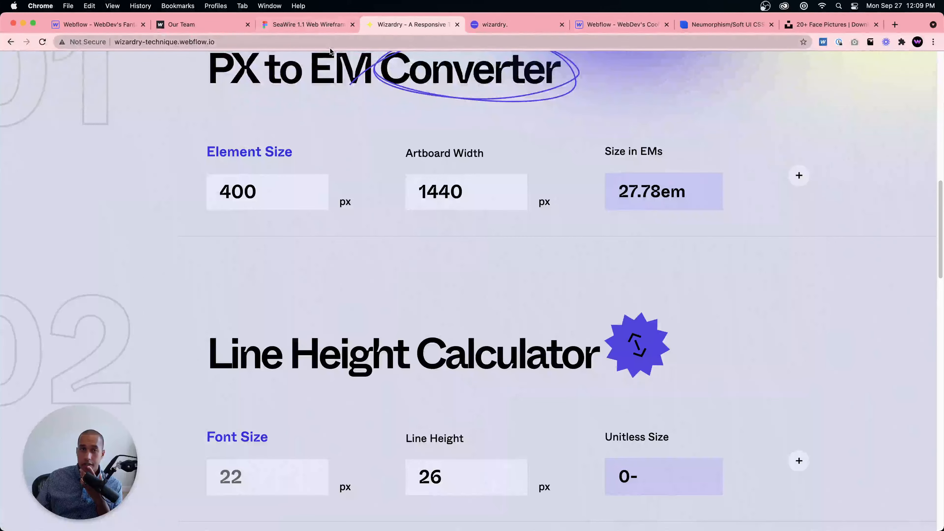
pyautogui.click(216, 25)
pyautogui.moveTo(2, 266); pyautogui.dragTo(2, 341)
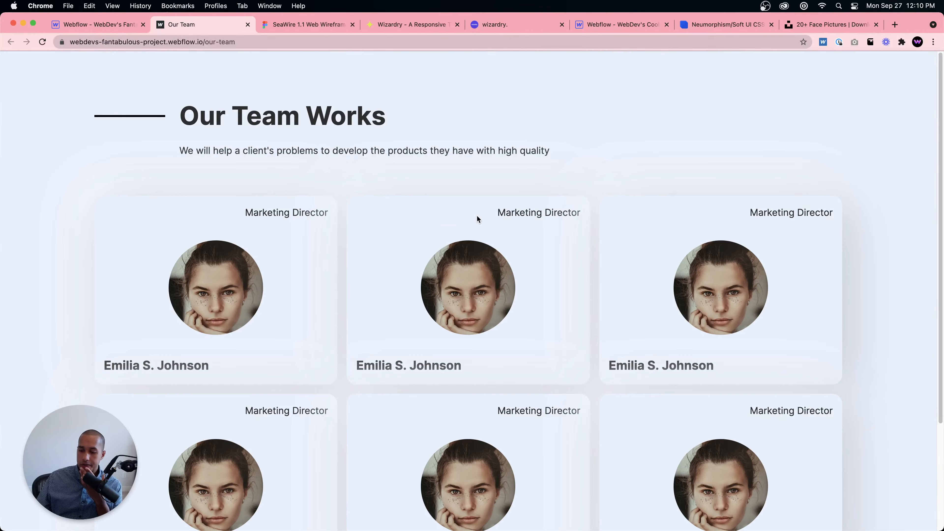
# Step: Add a new static page named Our Team to the cloned style guide project in Webflow
pyautogui.click(587, 25)
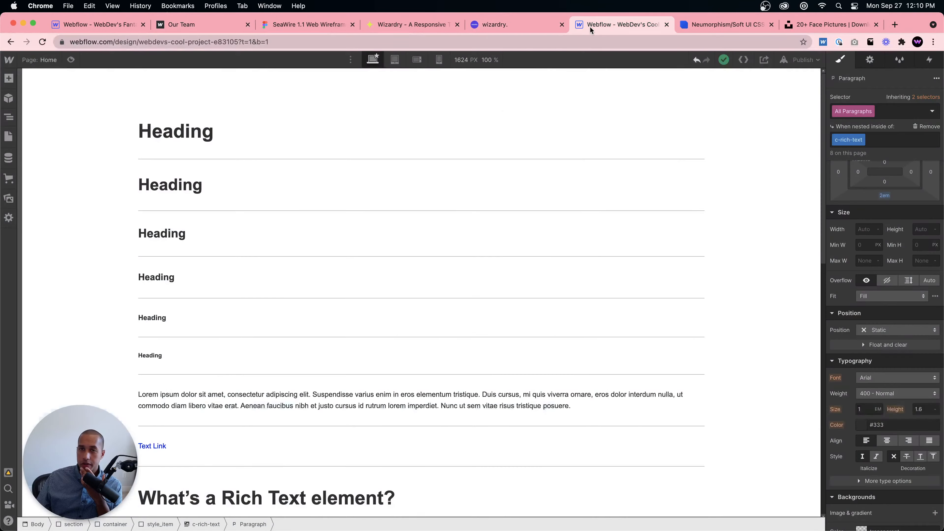
pyautogui.click(9, 137)
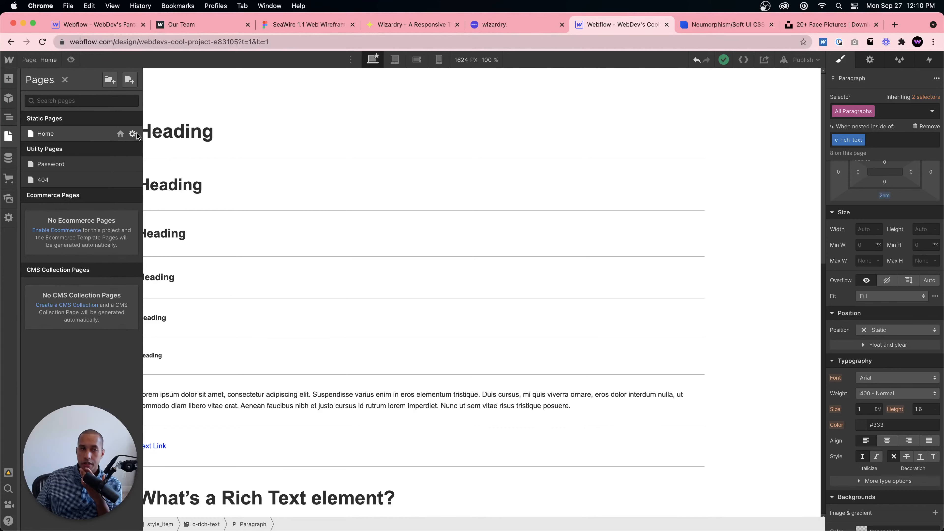
pyautogui.click(130, 80)
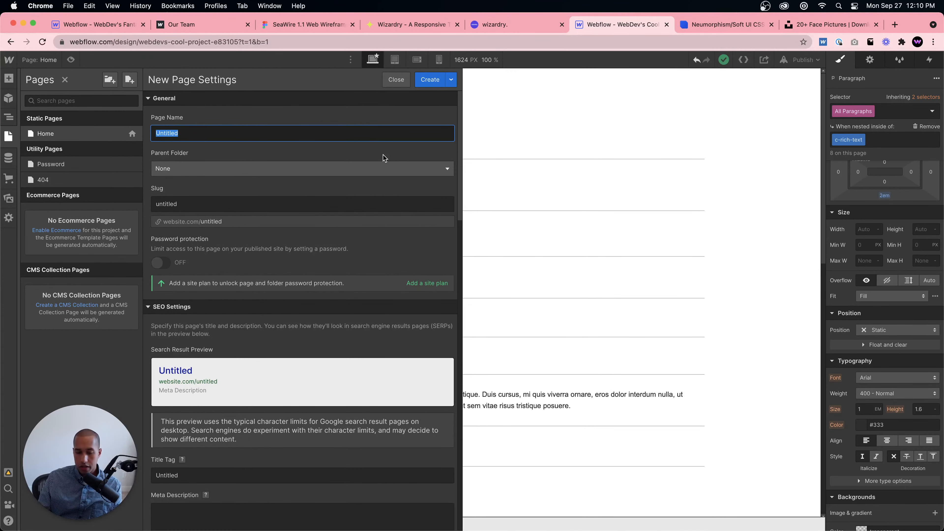
pyautogui.write('Our Team')
pyautogui.press('Return')
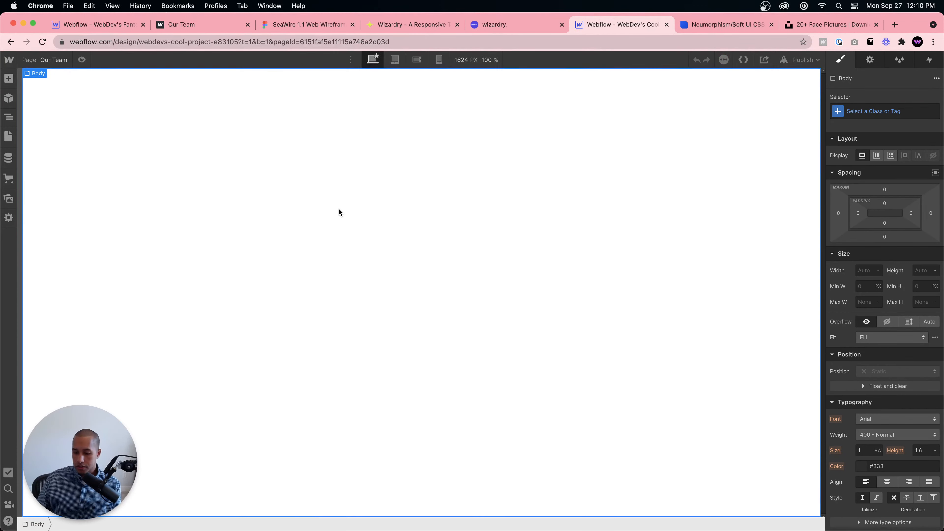
# Step: Add a Section element to the empty Our Team page and give it the class section
pyautogui.press('super+e')
pyautogui.write('section')
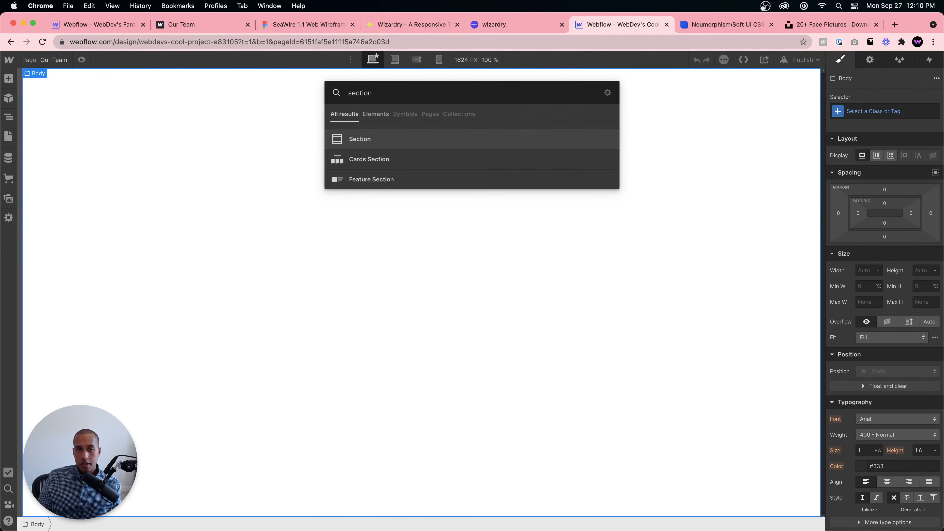
pyautogui.press('Return')
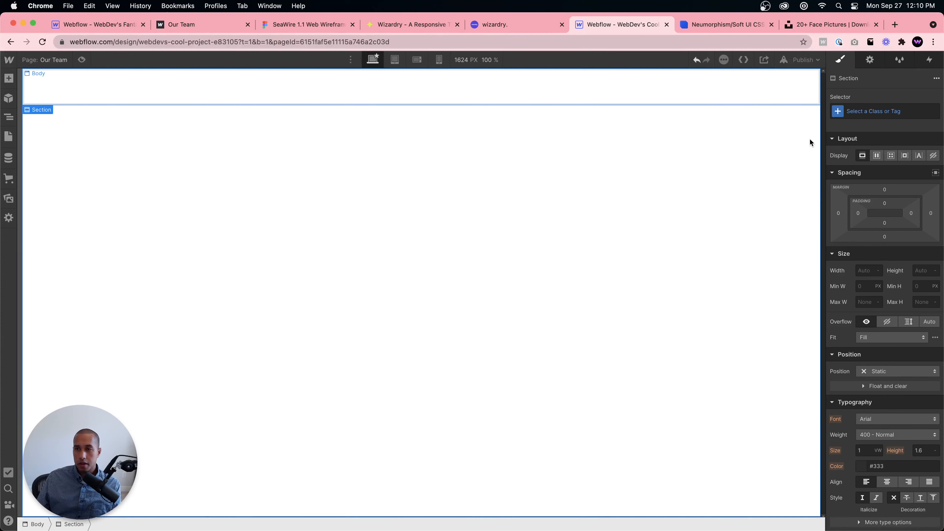
pyautogui.click(928, 114)
pyautogui.write('section')
pyautogui.press('Return')
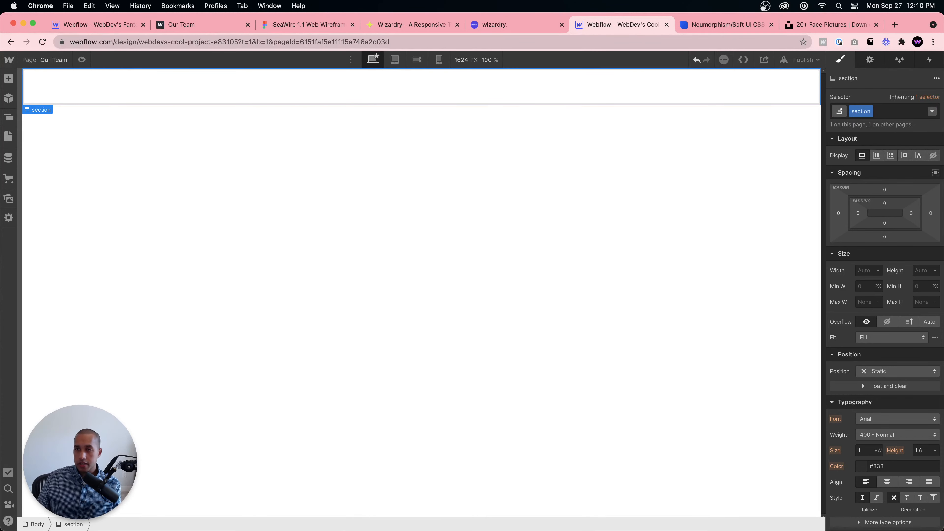
# Step: Set the section's minimum height to 100 VH
pyautogui.click(924, 286)
pyautogui.write('1')
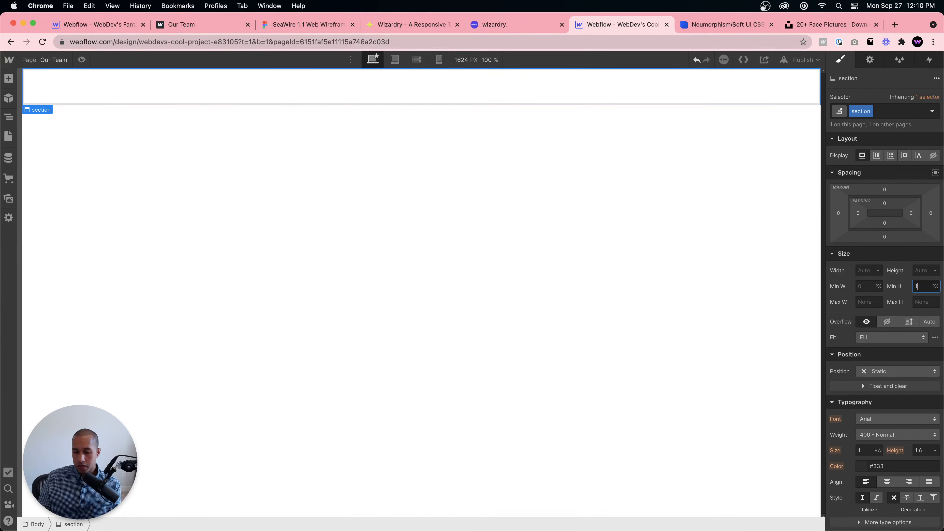
pyautogui.write('00vh')
pyautogui.press('Return')
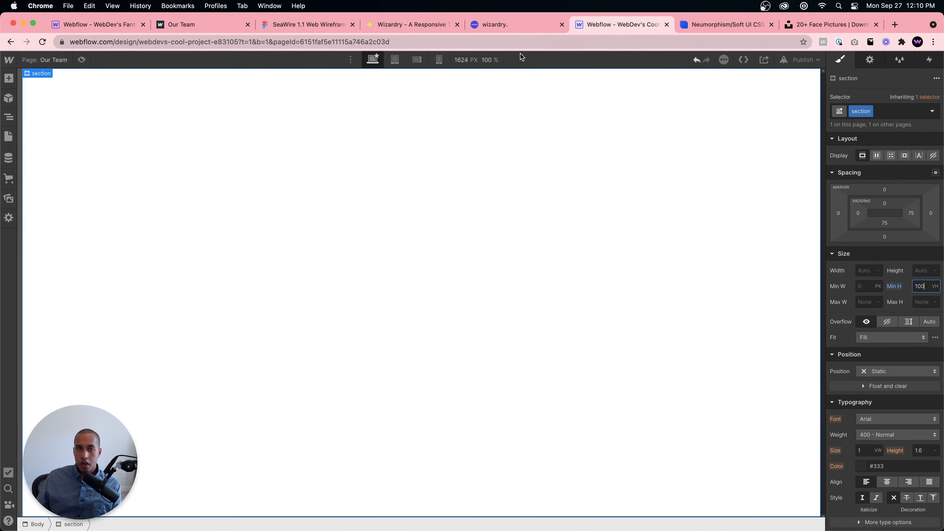
# Step: Inspect the spacing and size settings of the container and section in the finished Our Team project
pyautogui.click(95, 24)
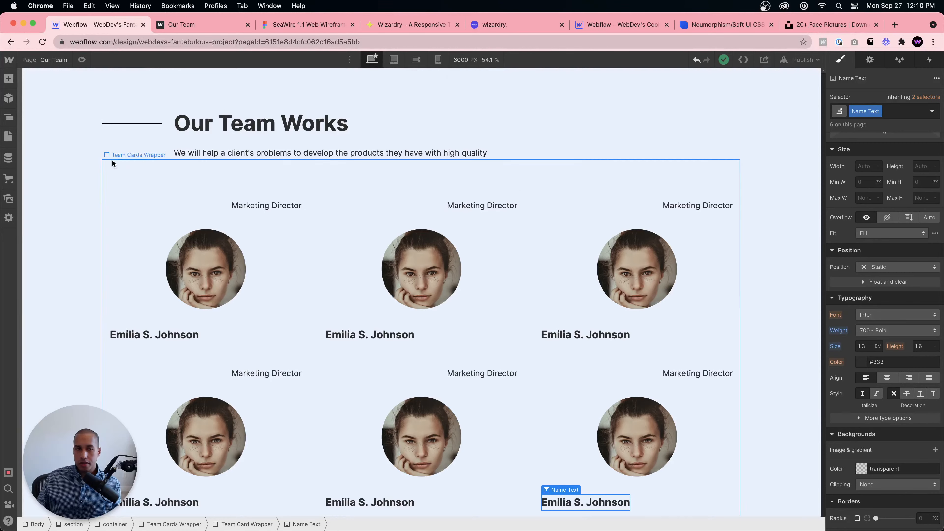
pyautogui.click(80, 116)
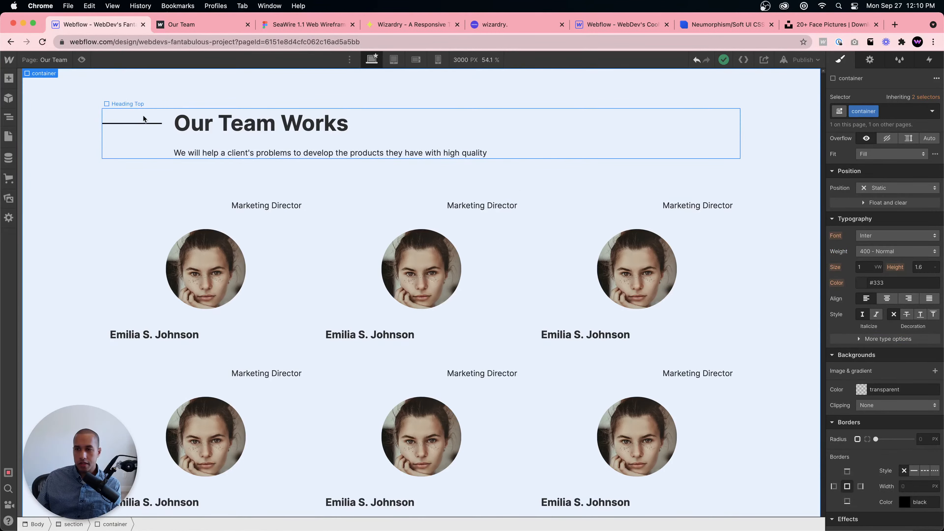
pyautogui.scroll(5, 884, 278)
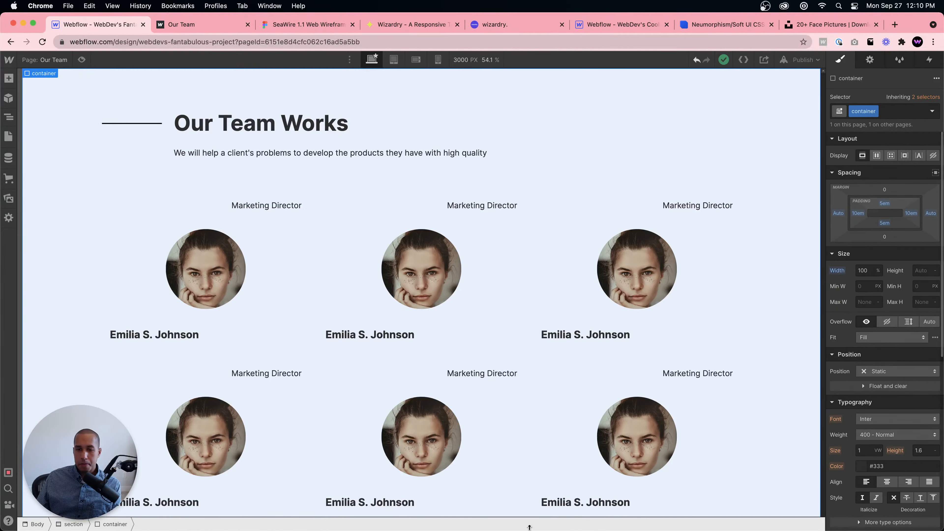
pyautogui.click(71, 524)
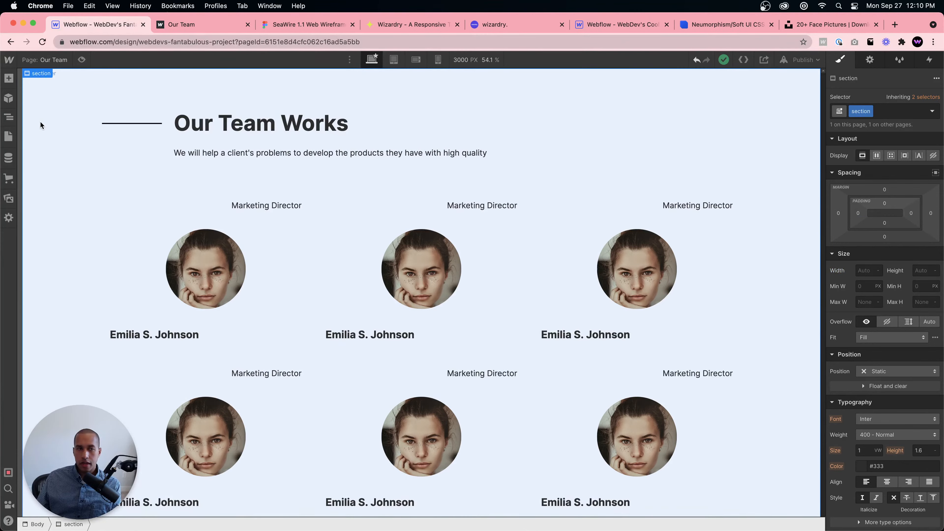
pyautogui.click(55, 108)
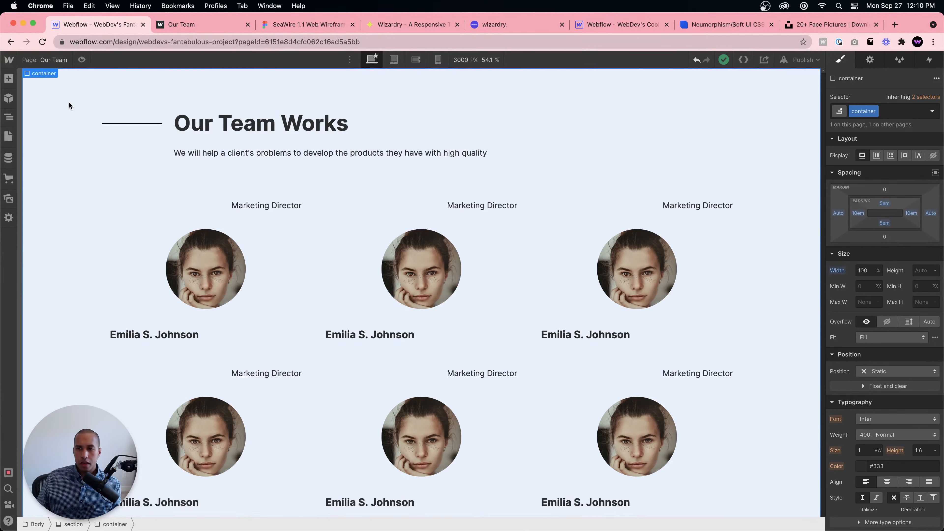
# Step: In the cloned project, add a div block inside the section and assign it the existing container class
pyautogui.click(619, 29)
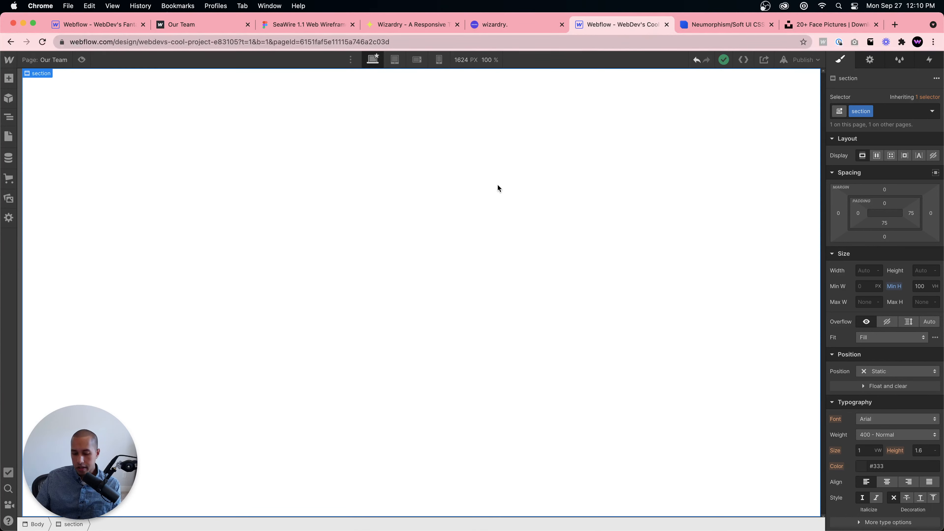
pyautogui.press('super+e')
pyautogui.write('div')
pyautogui.press('Return')
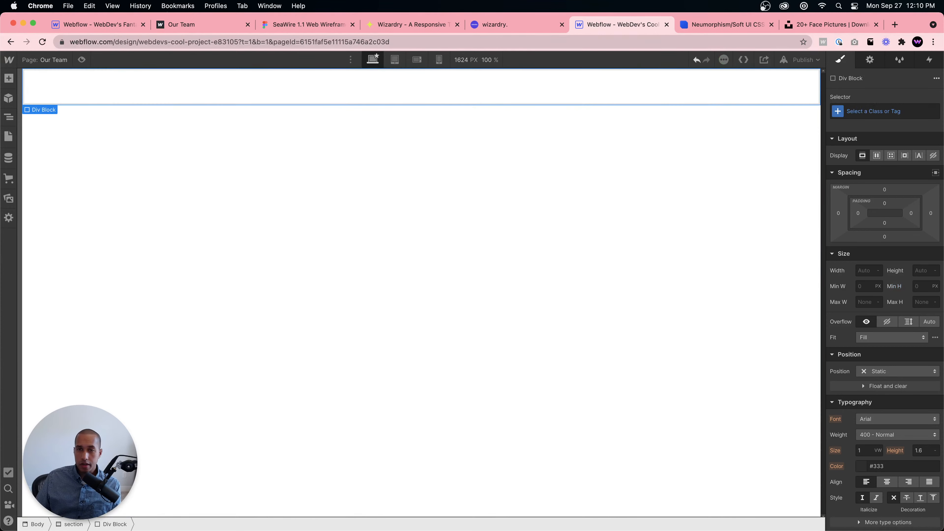
pyautogui.click(865, 111)
pyautogui.write('container')
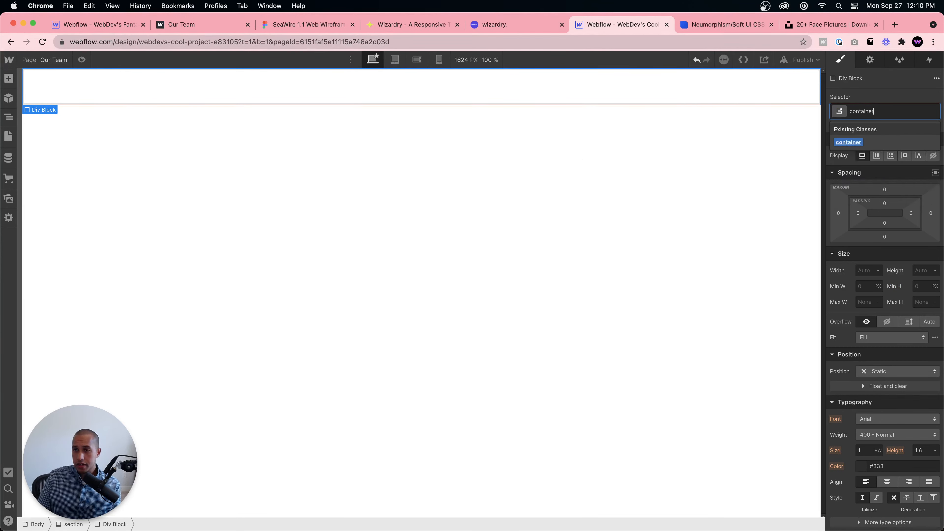
pyautogui.press('Return')
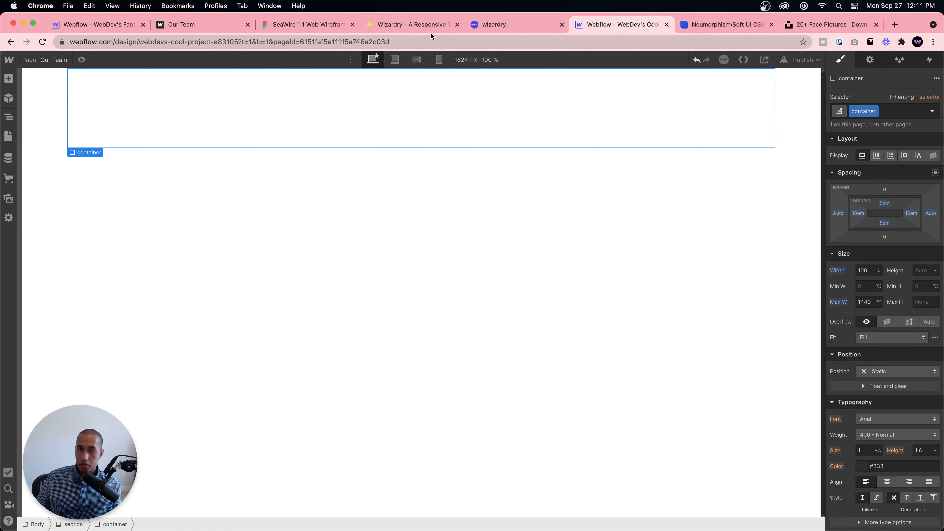
# Step: Look through the Wizardry documentation, the wireframe and the published page, and examine the container's styles in the finished project
pyautogui.click(483, 23)
pyautogui.scroll(-20, 519, 293)
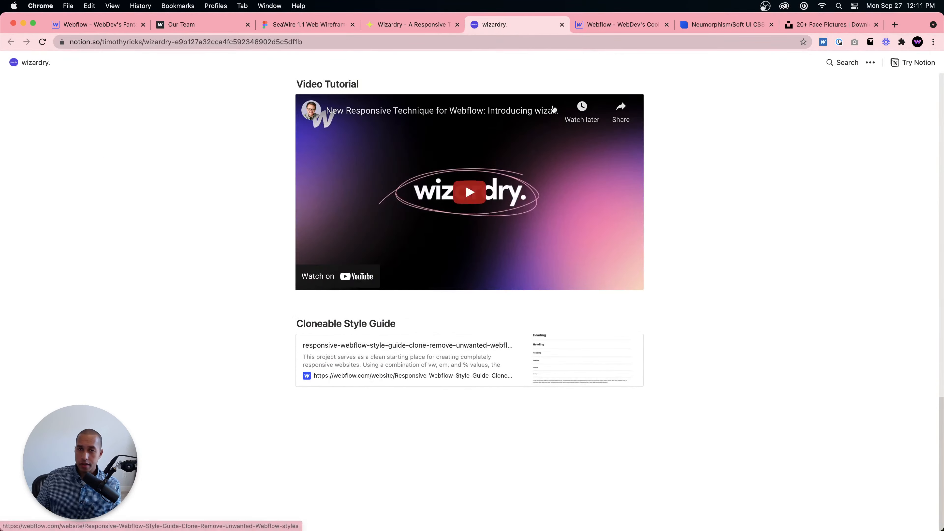
pyautogui.click(305, 25)
pyautogui.click(186, 24)
pyautogui.click(93, 25)
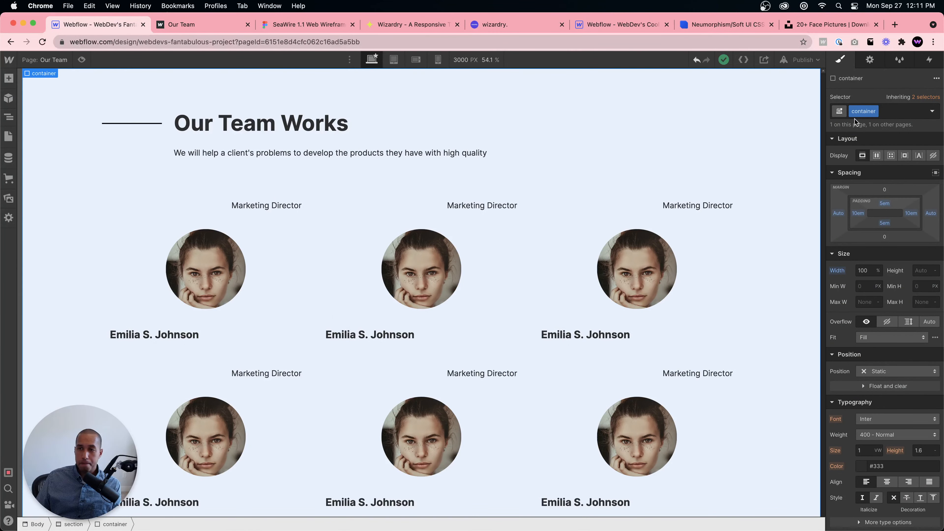
# Step: Review the cloned project's classes in the Style Manager, and inspect the section's spacing and size settings
pyautogui.click(601, 25)
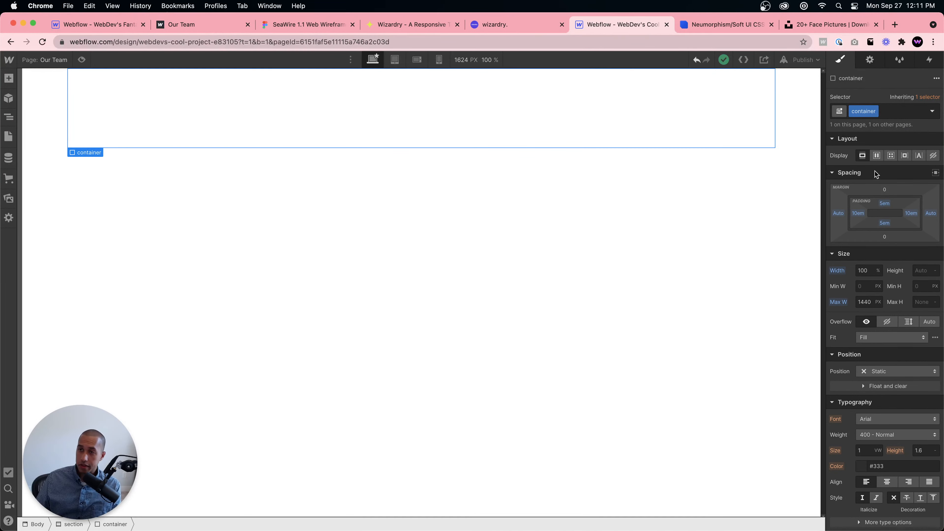
pyautogui.click(900, 61)
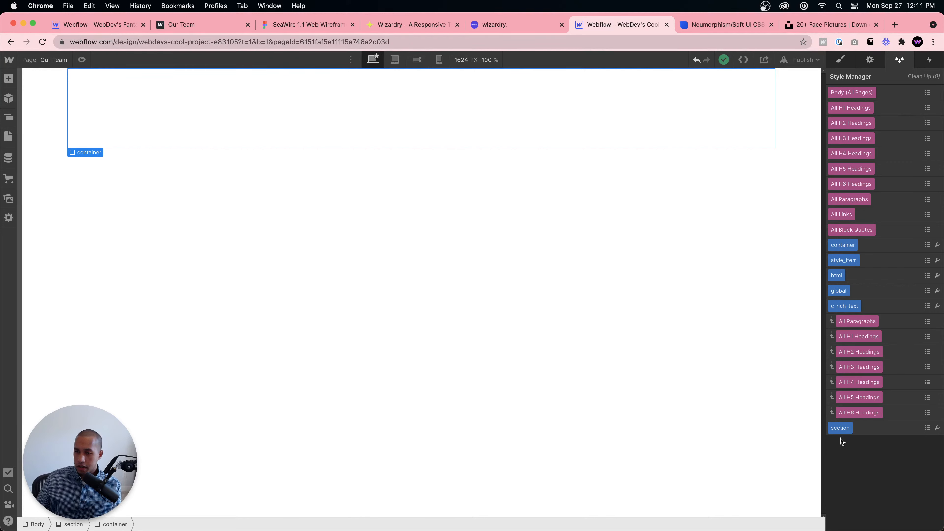
pyautogui.click(841, 59)
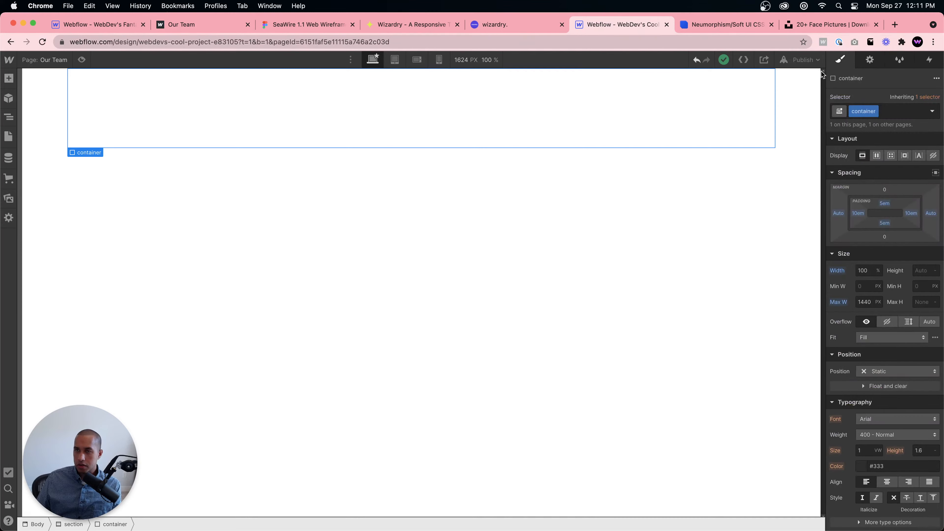
pyautogui.click(807, 119)
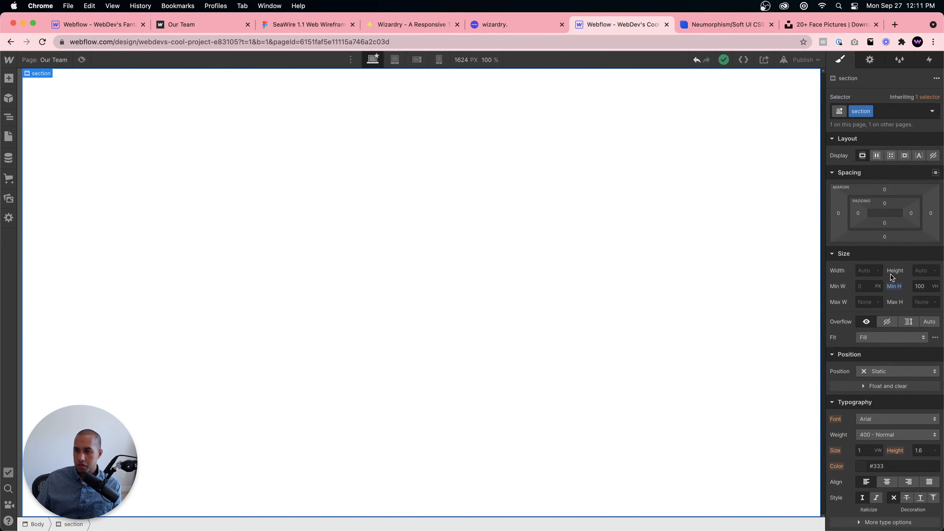
pyautogui.scroll(-8, 895, 285)
pyautogui.scroll(8, 895, 283)
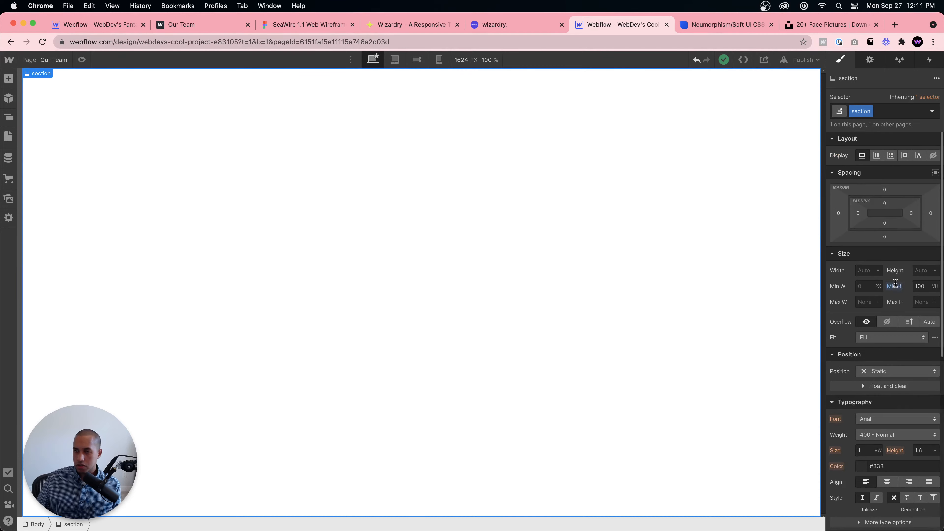
pyautogui.scroll(-2, 890, 290)
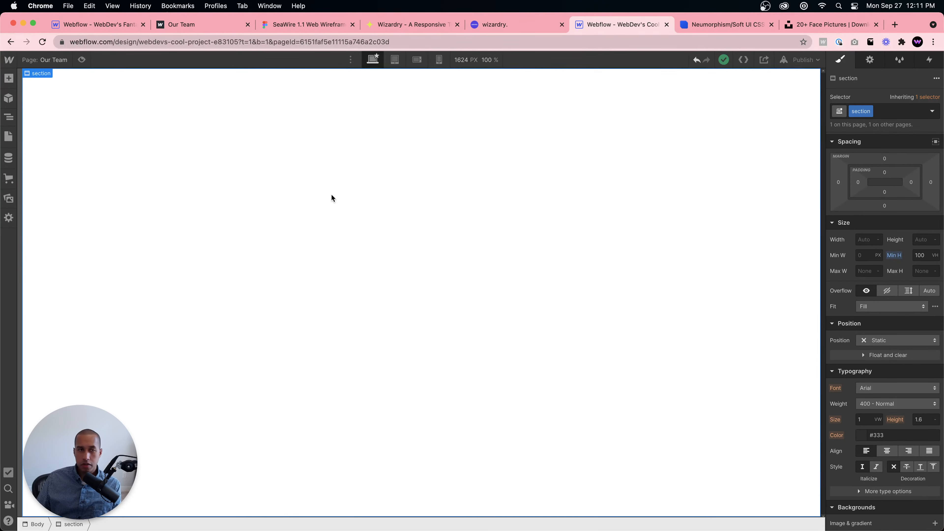
# Step: Examine the container's padding in the cloned project, and switch to the SeaWire team wireframe in Figma
pyautogui.press('super+v')
pyautogui.scroll(2, 892, 198)
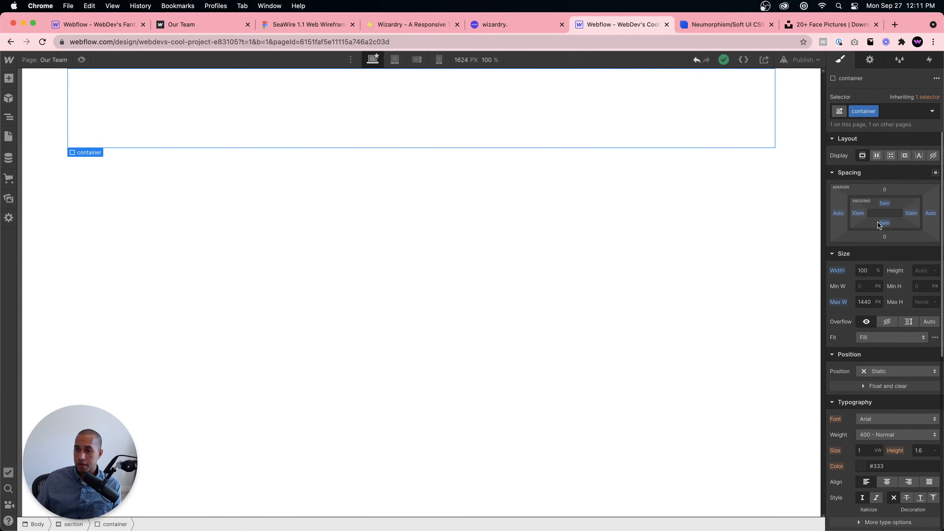
pyautogui.click(858, 214)
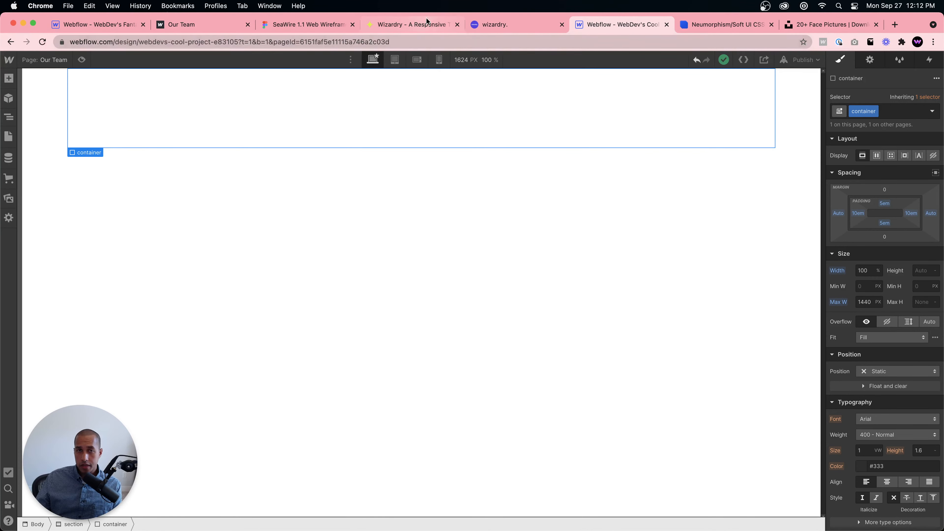
pyautogui.click(305, 24)
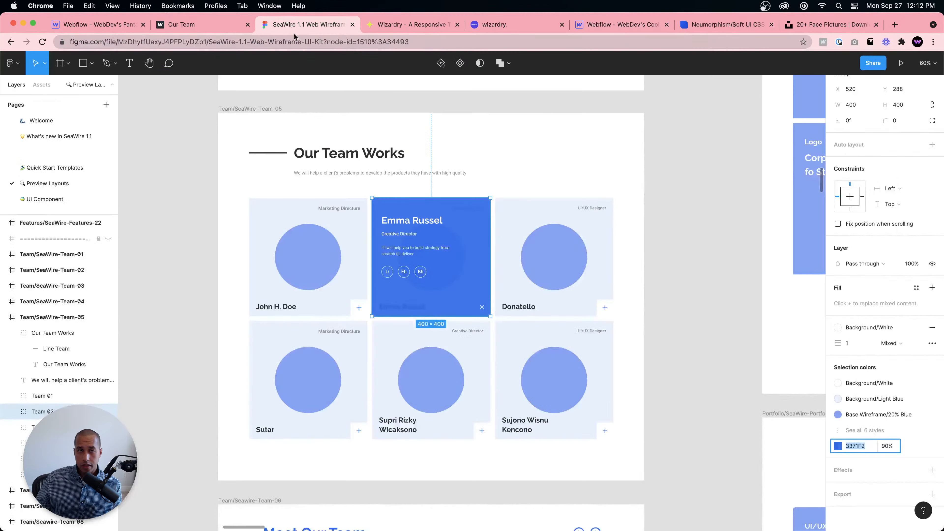
# Step: Examine the size and position of the line, title and subtitle in the wireframe's Our Team Works heading, and compare them with the finished project
pyautogui.click(283, 158)
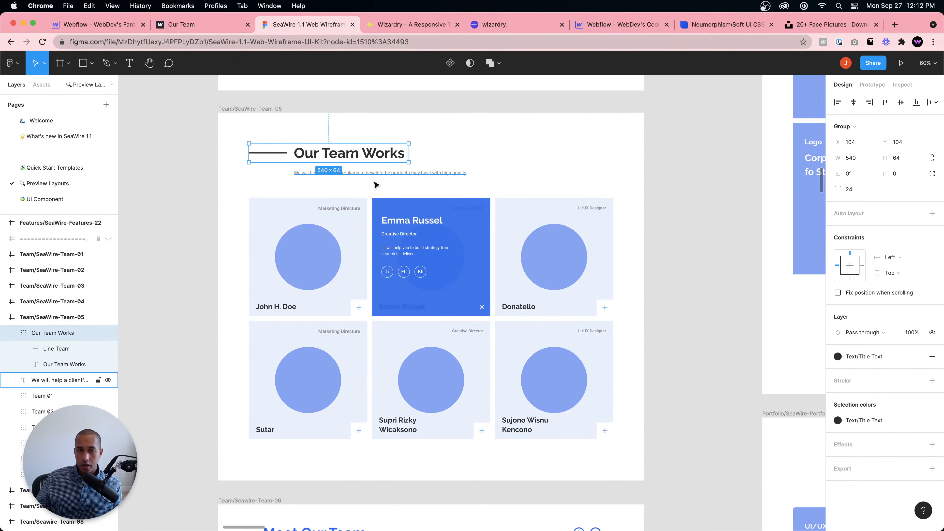
pyautogui.click(369, 174)
pyautogui.click(263, 185)
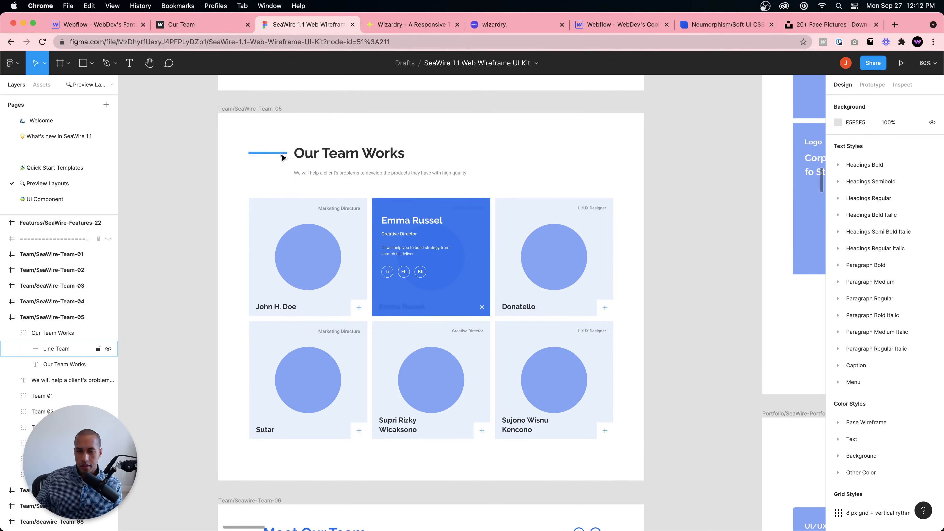
pyautogui.scroll(5, 281, 158)
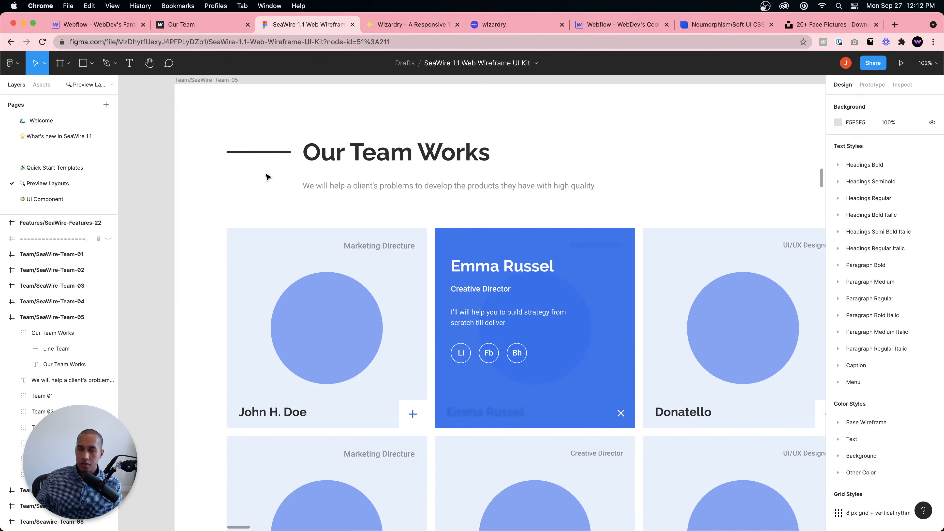
pyautogui.click(285, 155)
pyautogui.doubleClick(280, 152)
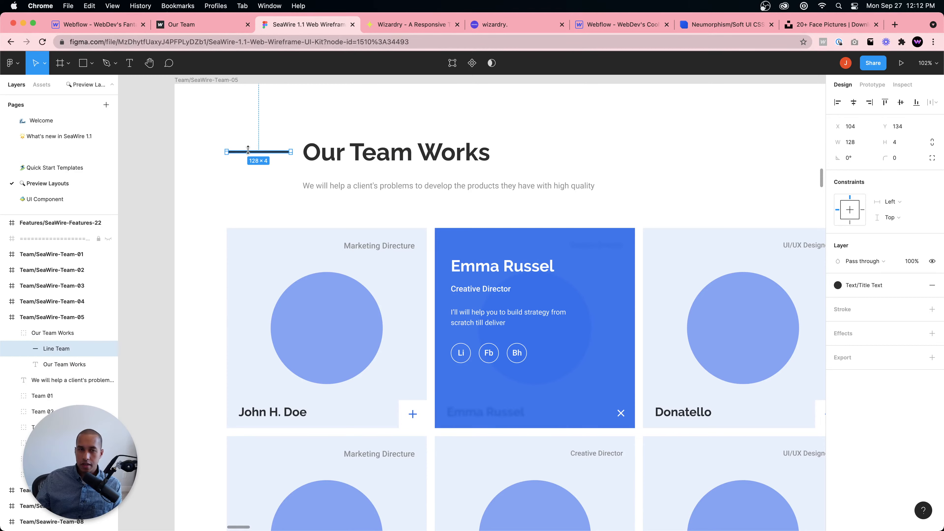
pyautogui.click(358, 157)
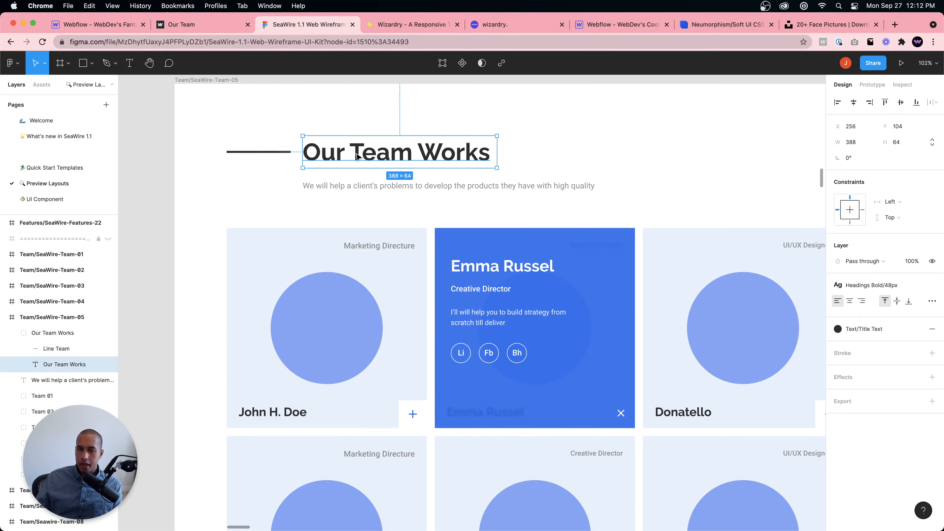
pyautogui.click(346, 186)
pyautogui.click(351, 151)
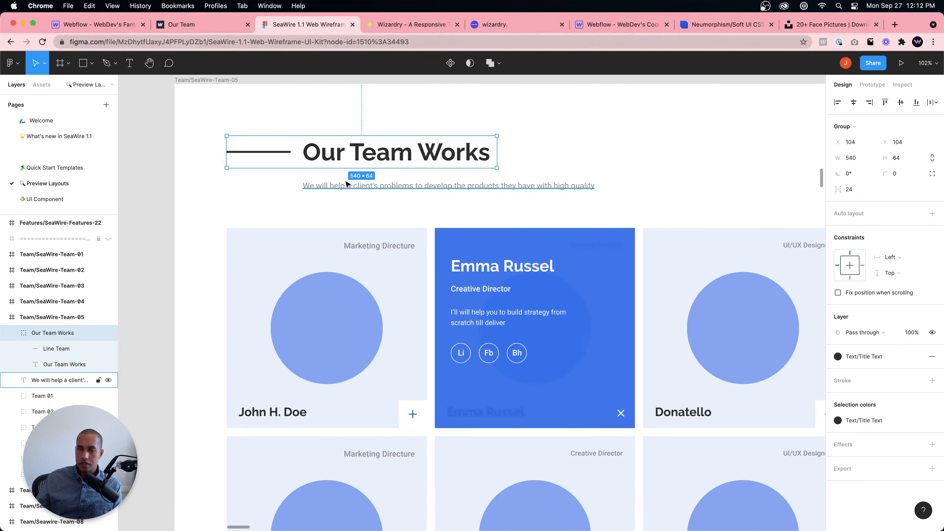
pyautogui.click(289, 154)
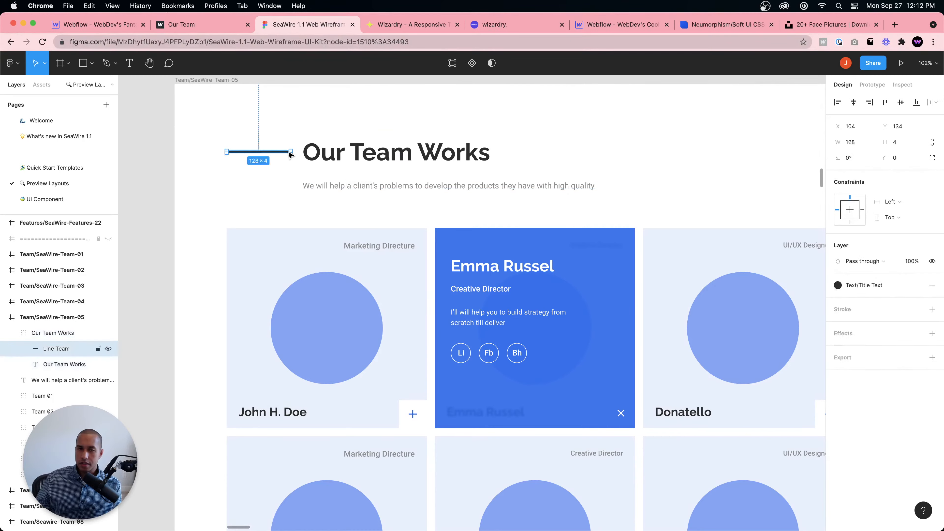
pyautogui.click(332, 158)
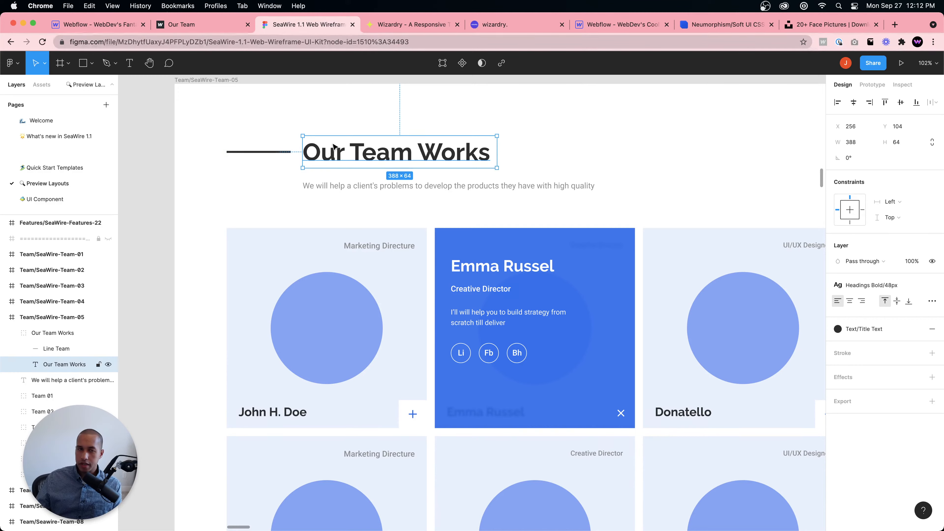
pyautogui.click(277, 153)
pyautogui.click(309, 155)
pyautogui.click(269, 150)
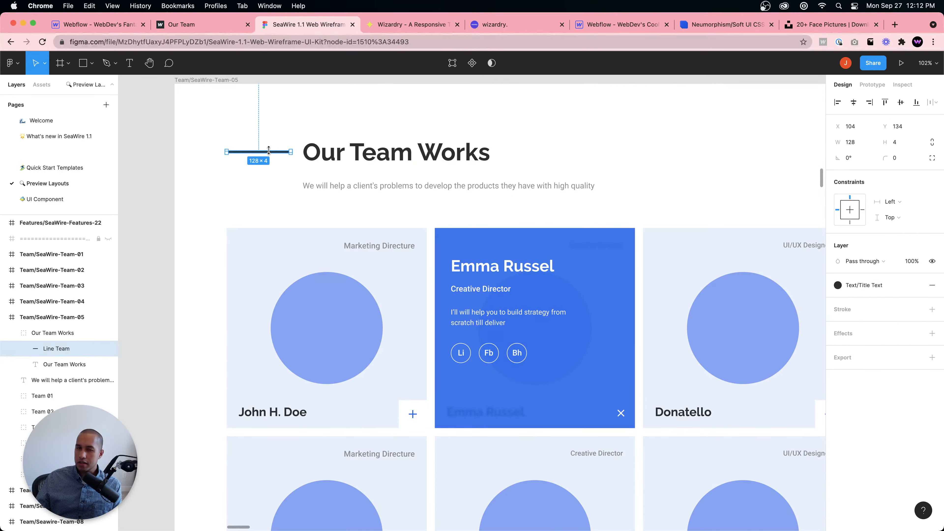
pyautogui.click(314, 155)
pyautogui.click(269, 152)
pyautogui.click(323, 158)
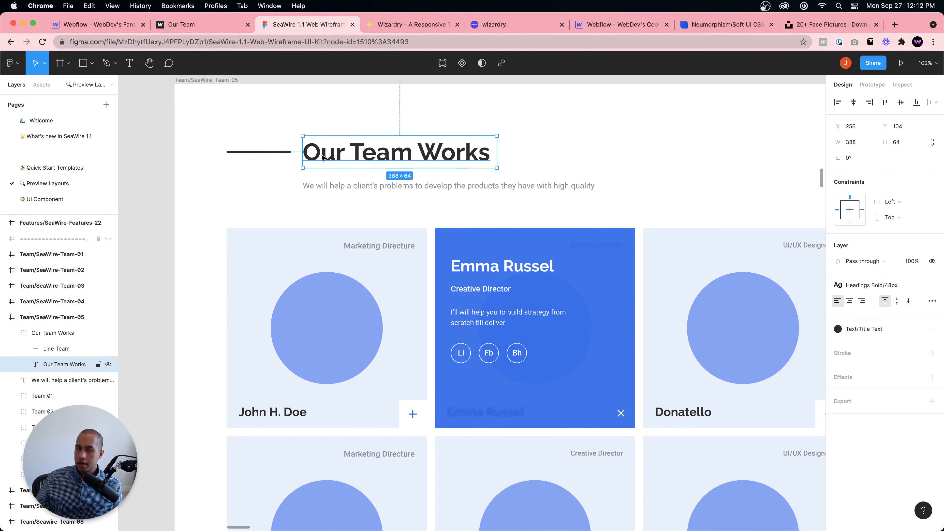
pyautogui.click(268, 151)
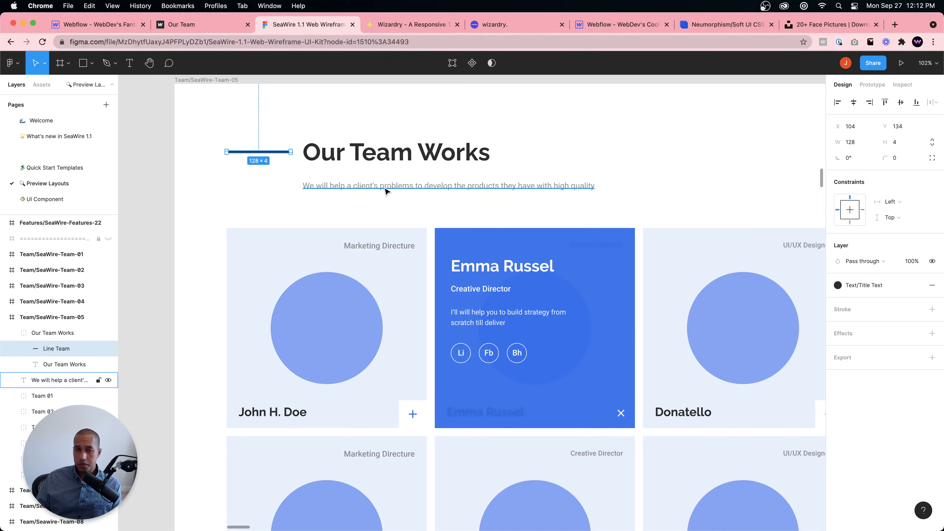
pyautogui.click(89, 25)
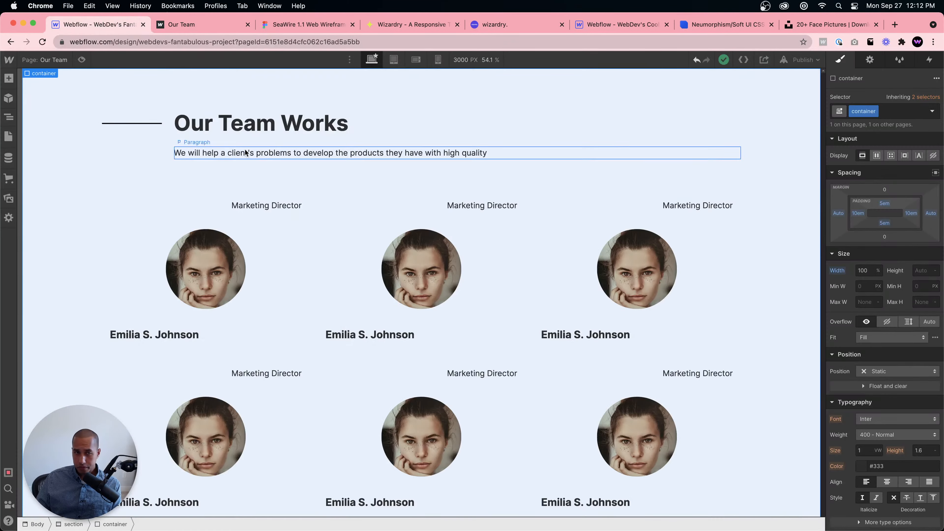
# Step: In the cloned Webflow project, add a div block inside the container
pyautogui.click(600, 25)
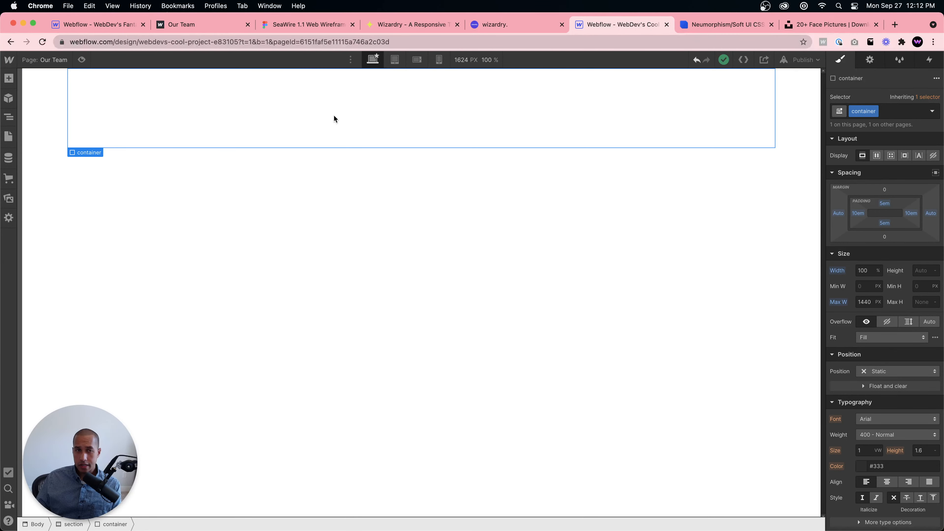
pyautogui.press('super+e')
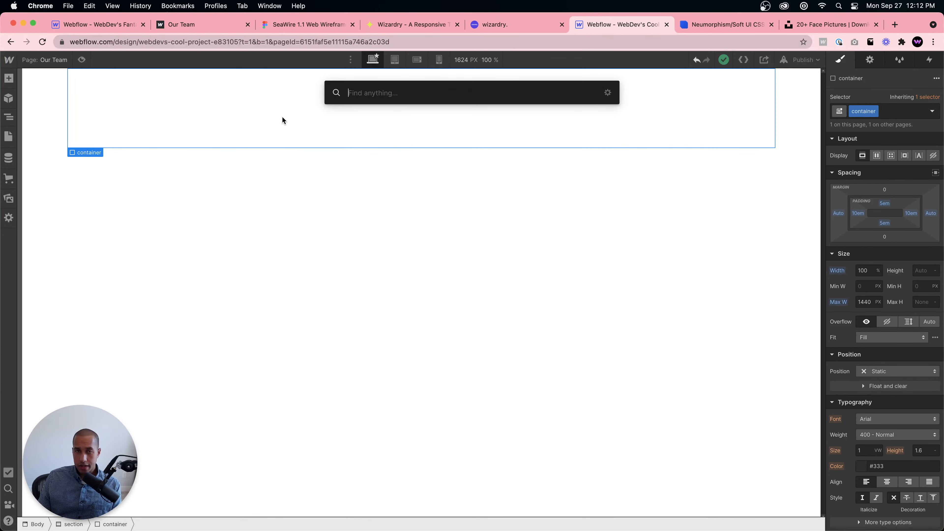
pyautogui.write('div')
pyautogui.press('Return')
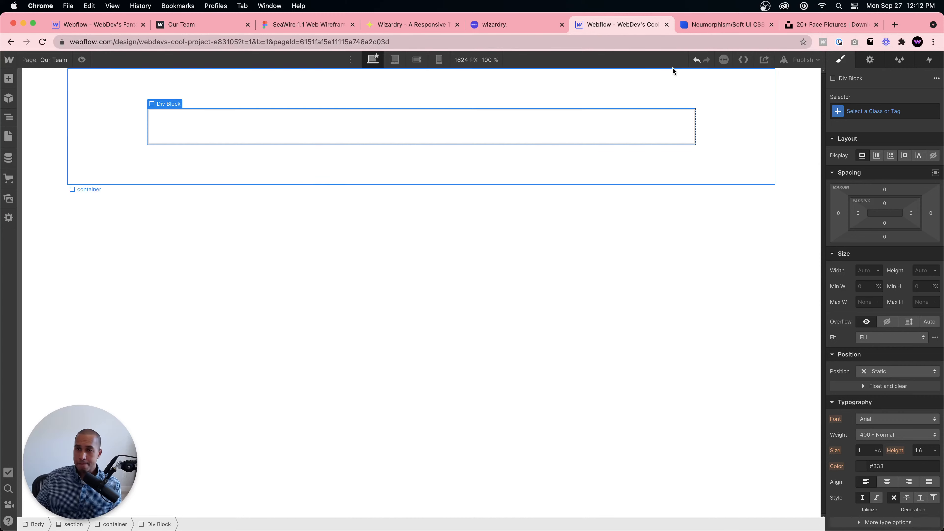
# Step: Examine how the Heading Wrapper and its nested Heading Top elements are structured in the finished project
pyautogui.click(871, 111)
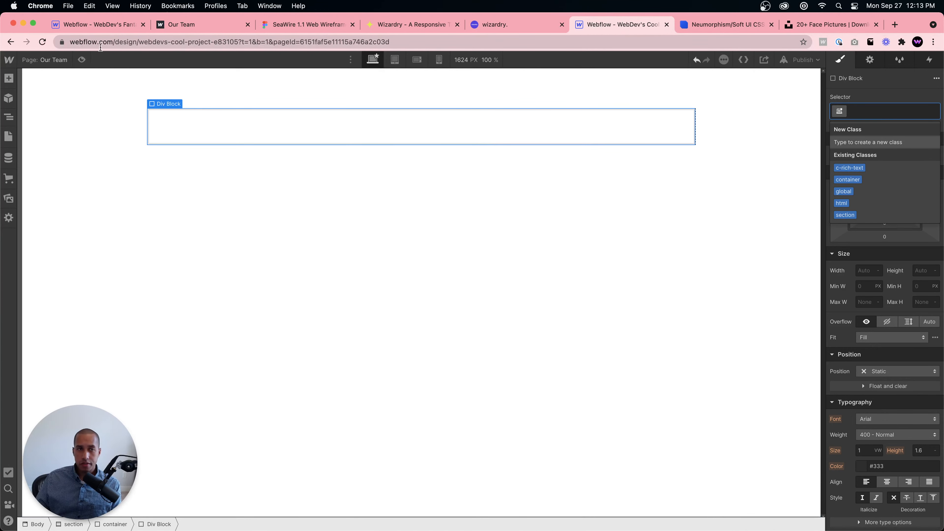
pyautogui.click(98, 23)
pyautogui.click(9, 117)
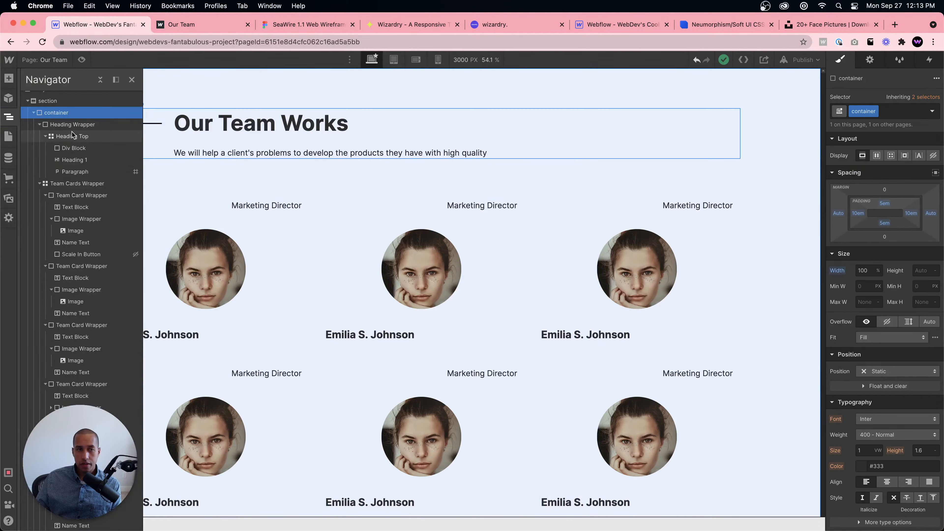
pyautogui.click(72, 124)
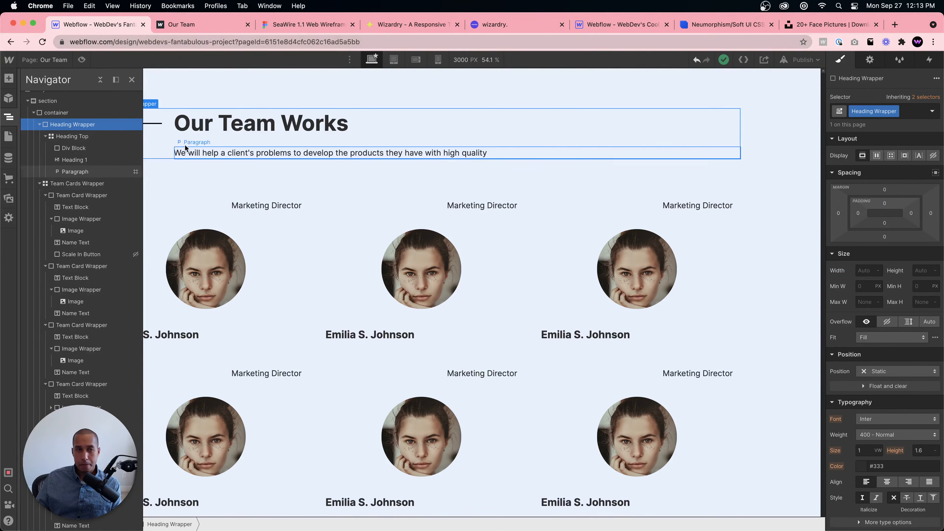
pyautogui.click(101, 139)
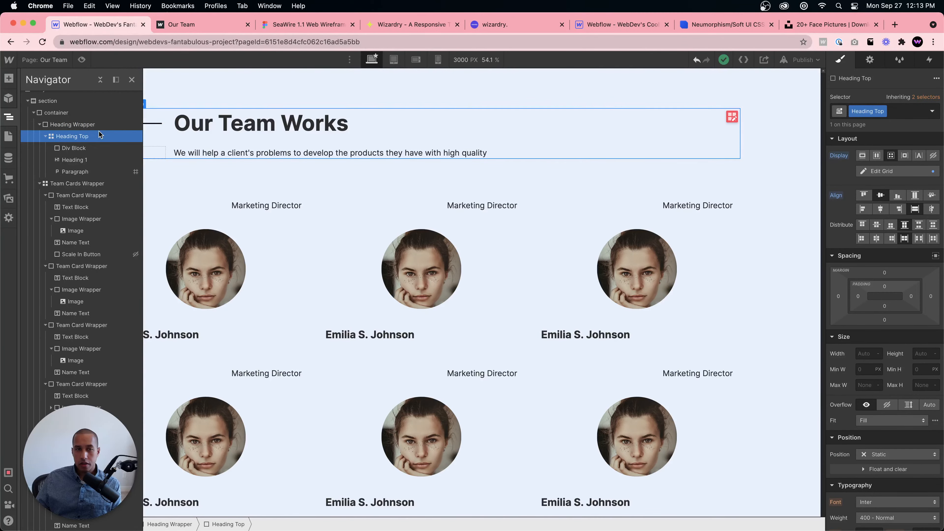
pyautogui.click(86, 148)
pyautogui.click(84, 126)
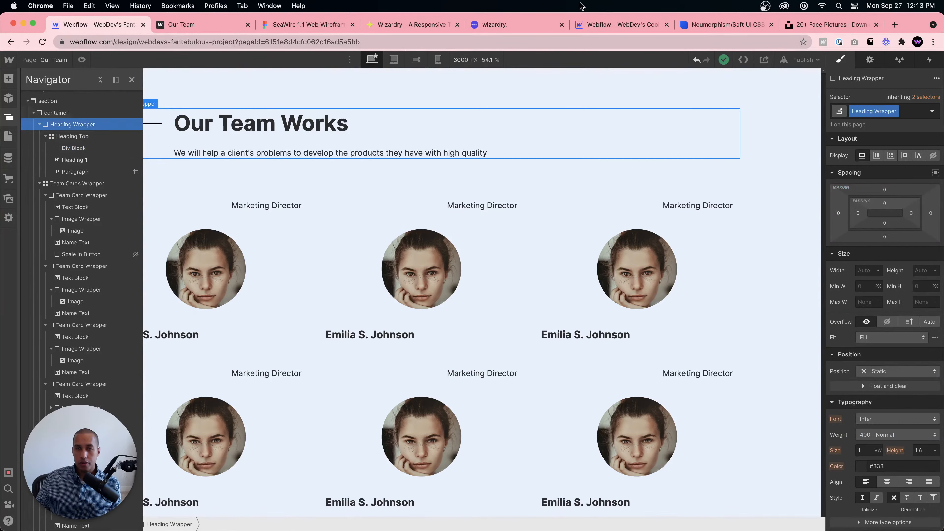
# Step: In the cloned project, give the new div block the class heading-wrapper and set its display to grid
pyautogui.click(670, 30)
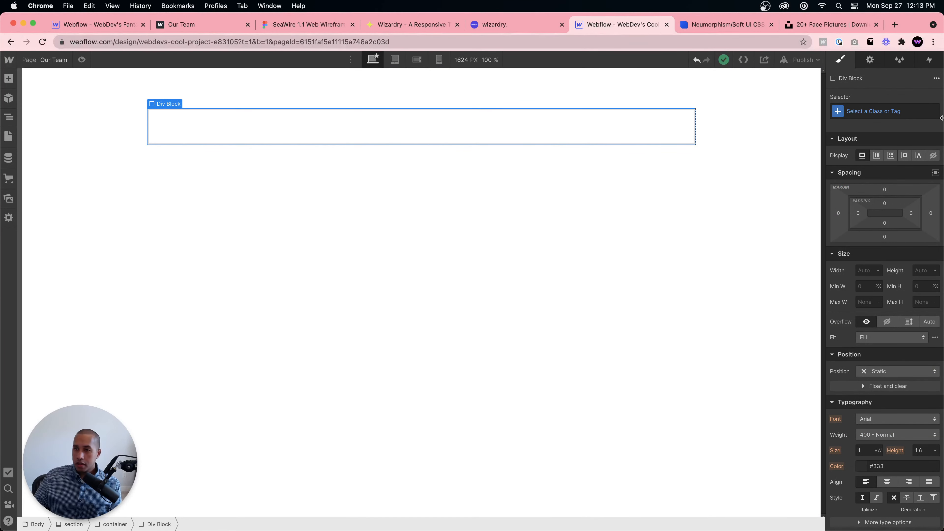
pyautogui.click(909, 112)
pyautogui.write('heading-wrapper')
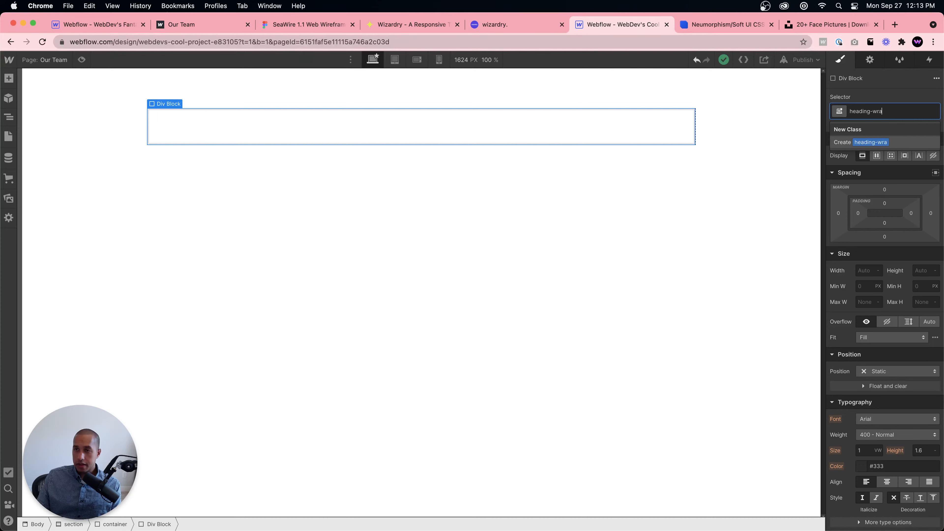
pyautogui.press('Return')
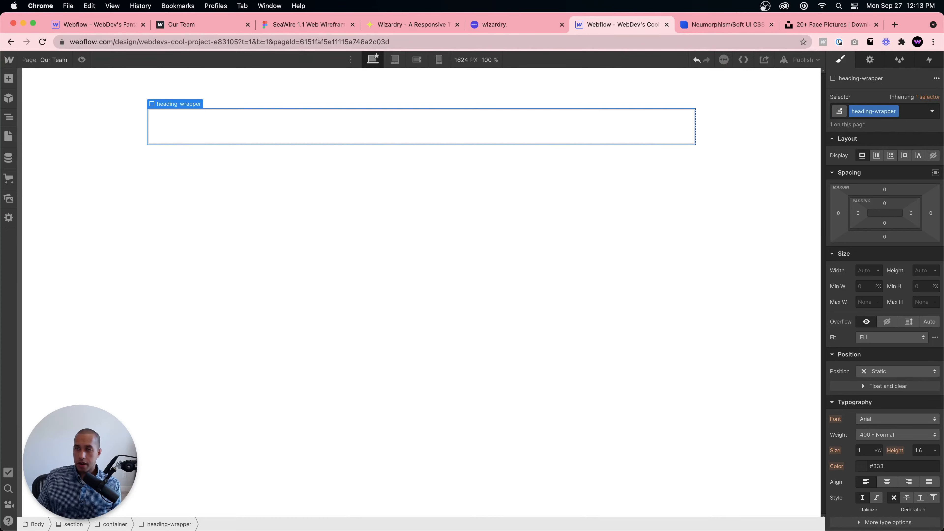
pyautogui.click(892, 155)
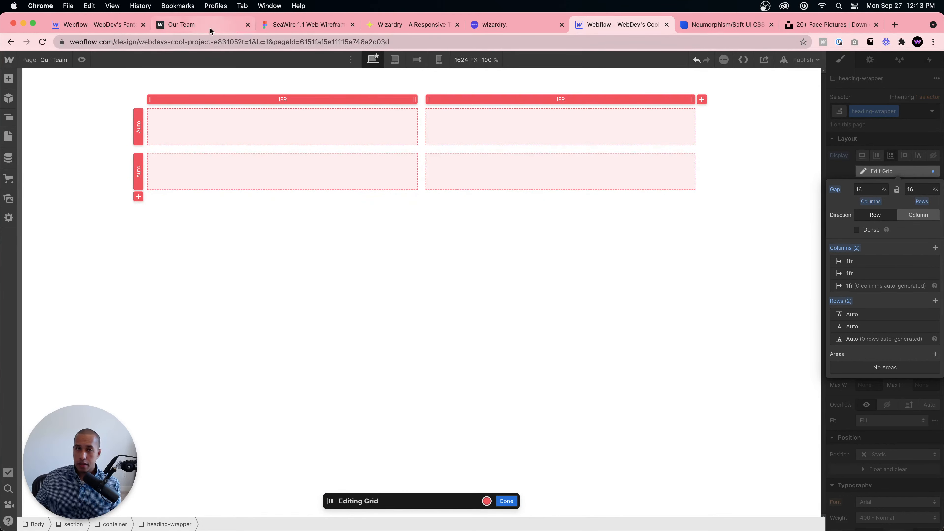
# Step: Review the heading on the published page and in the wireframe, and inspect the heading line's div block styles in the finished project
pyautogui.click(190, 25)
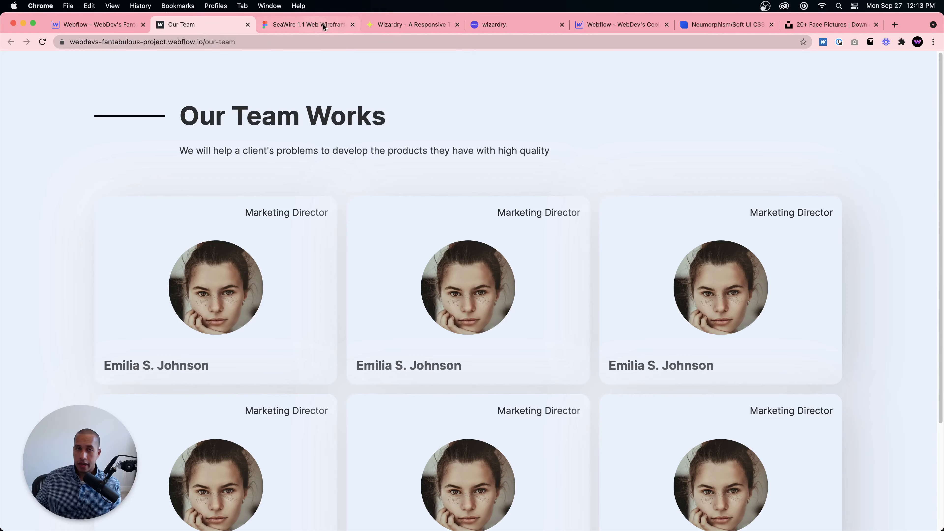
pyautogui.click(309, 25)
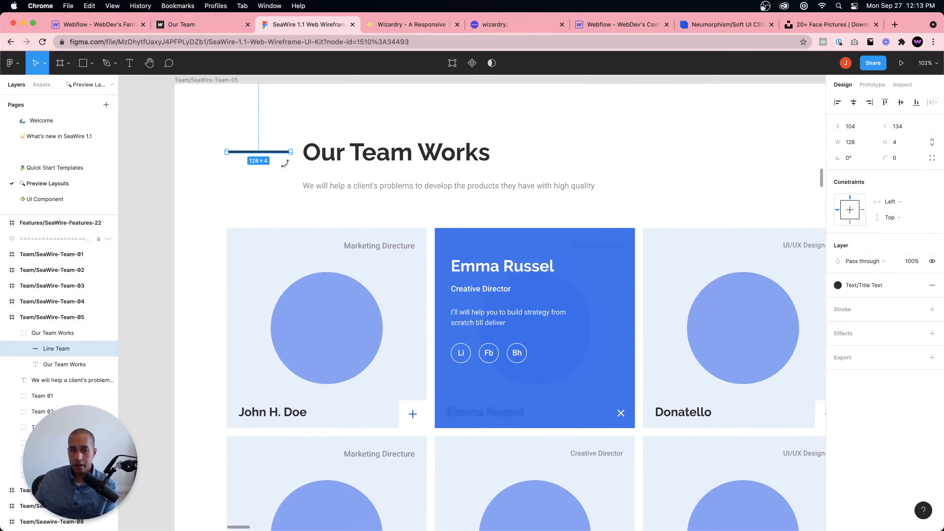
pyautogui.click(112, 26)
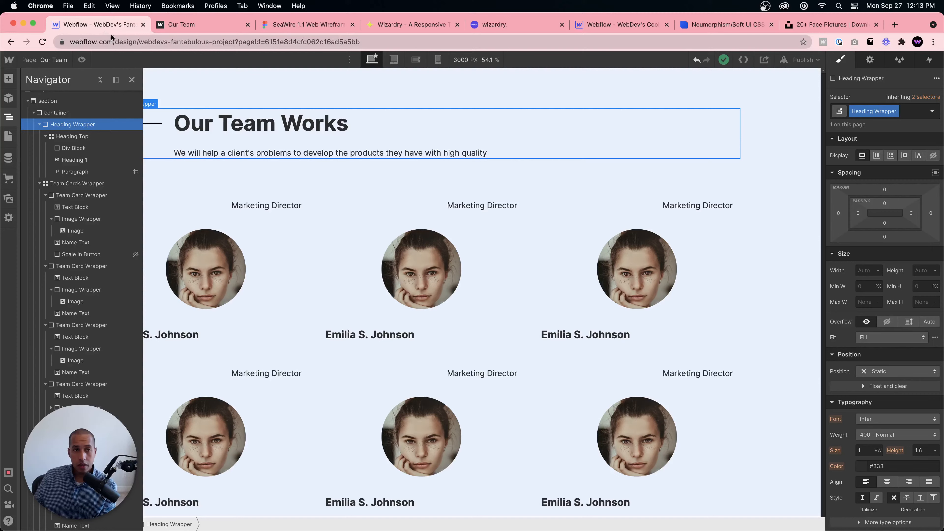
pyautogui.click(153, 124)
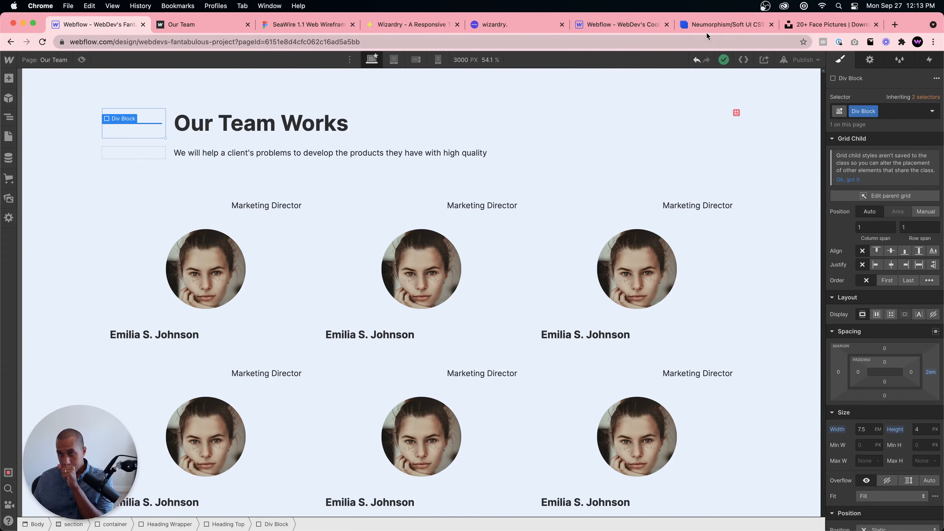
# Step: In the cloned project, set the first column of the heading-wrapper grid to 8em, and switch back to the finished project
pyautogui.click(618, 25)
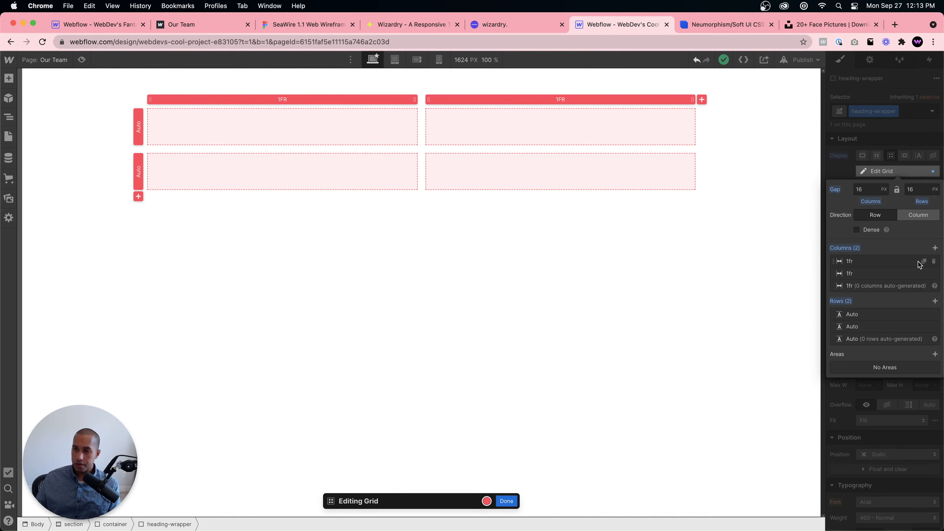
pyautogui.click(924, 262)
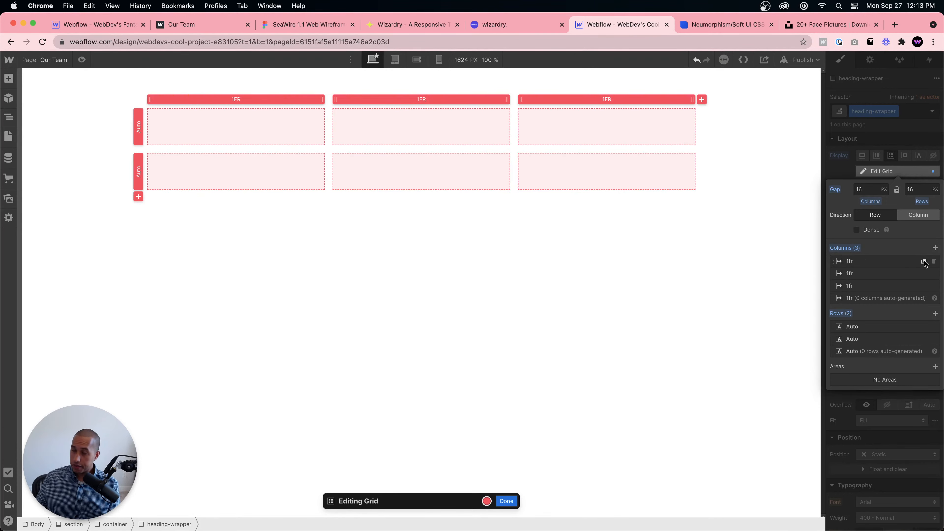
pyautogui.press('super+z')
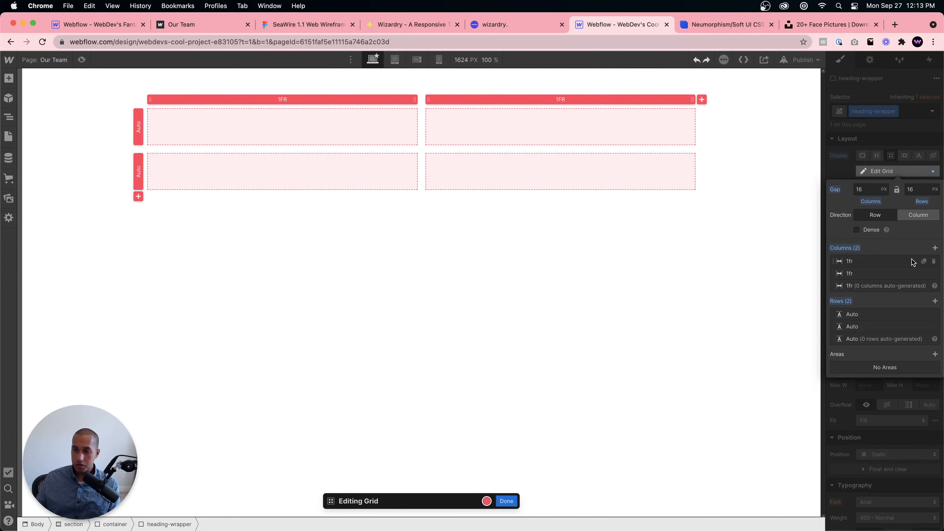
pyautogui.click(865, 263)
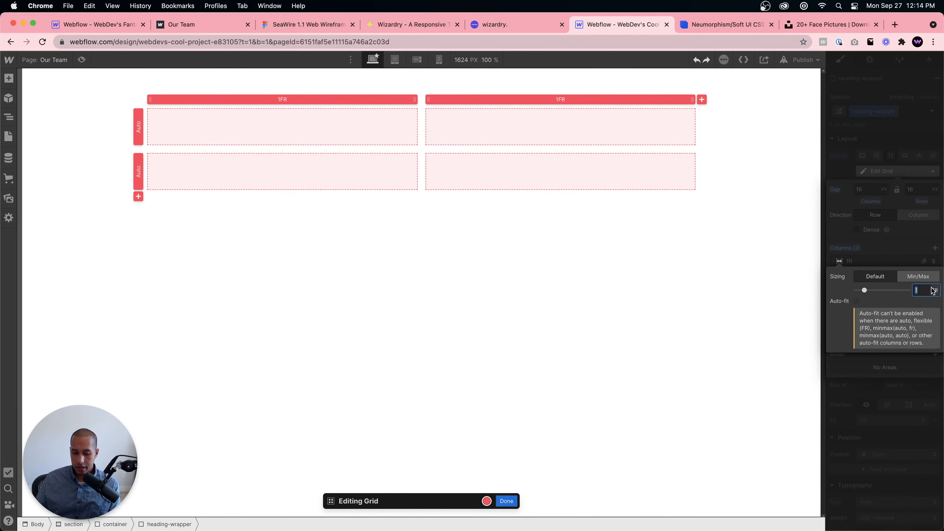
pyautogui.write('8em')
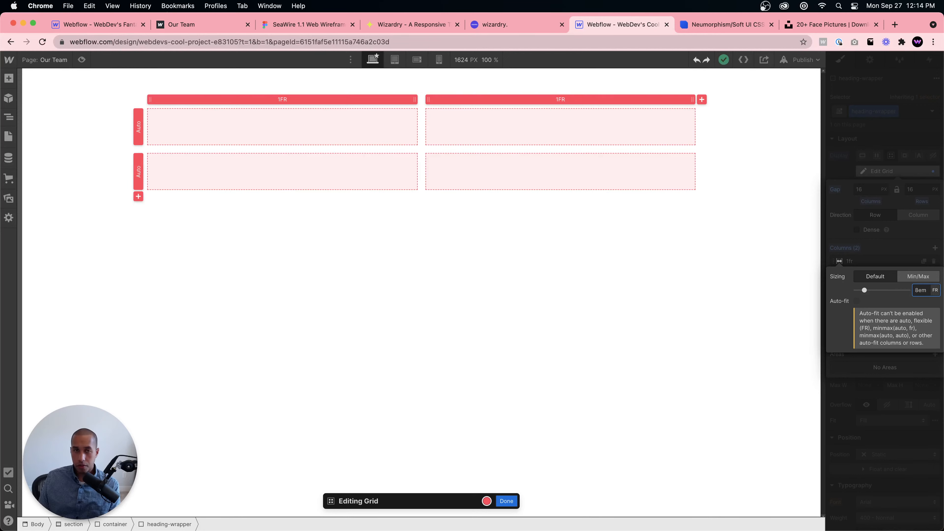
pyautogui.press('Return')
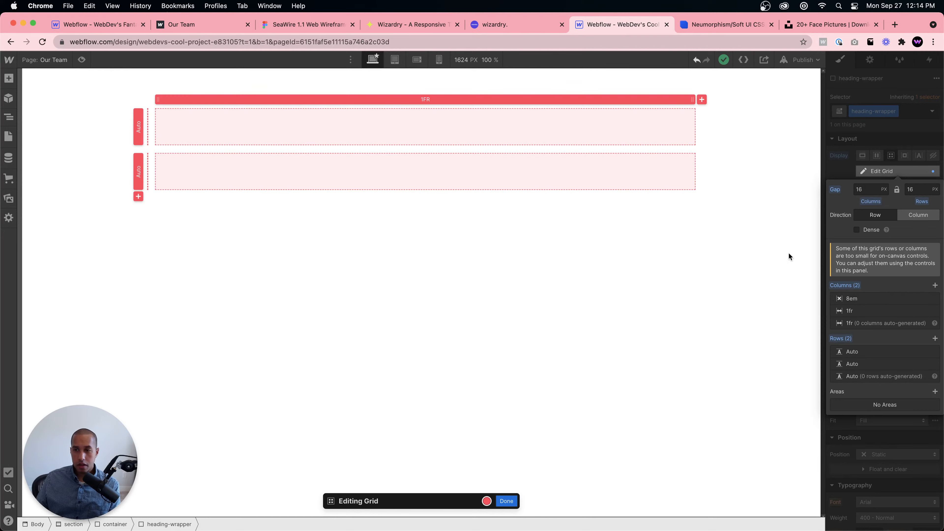
pyautogui.click(99, 24)
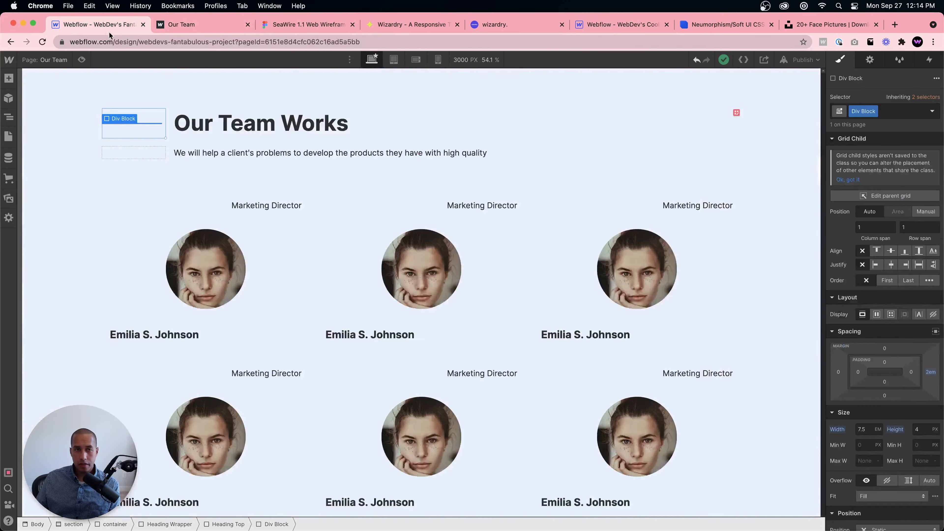
# Step: In the finished project, inspect the Heading Top grid settings, and check the heading on the published Our Team page
pyautogui.click(734, 113)
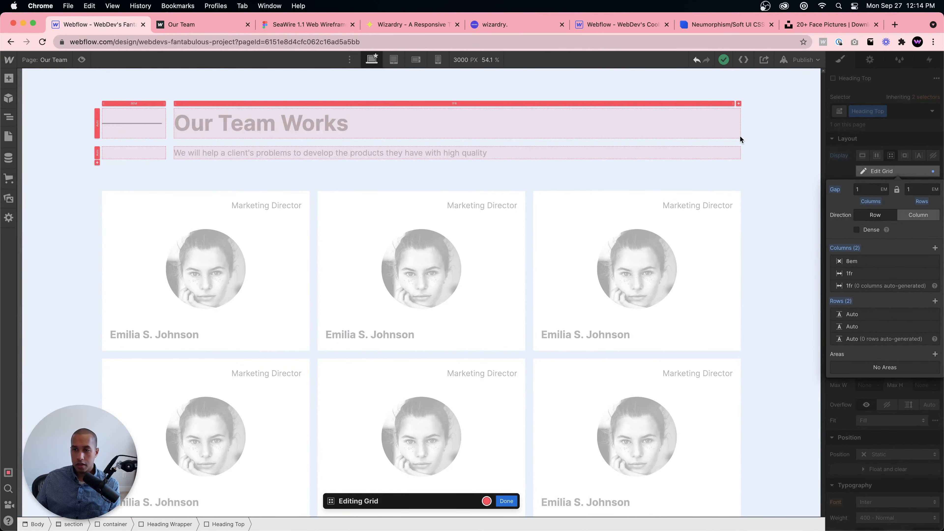
pyautogui.click(504, 500)
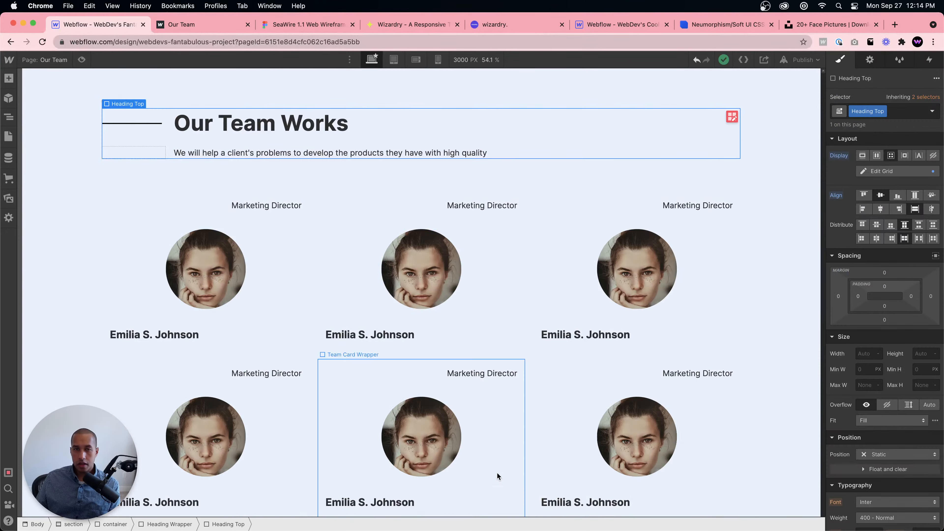
pyautogui.click(219, 25)
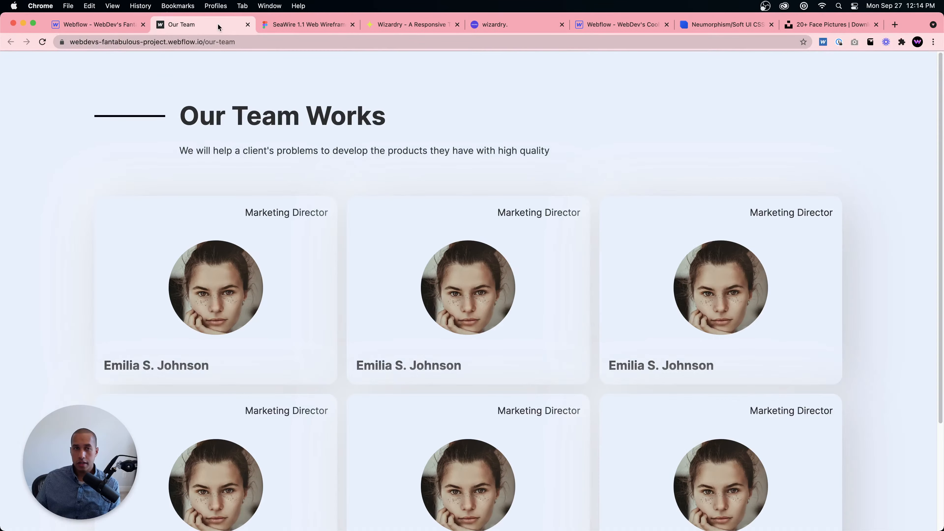
# Step: Return to the cloned project, finish editing the heading-wrapper grid, and add a div block inside heading-wrapper
pyautogui.click(588, 27)
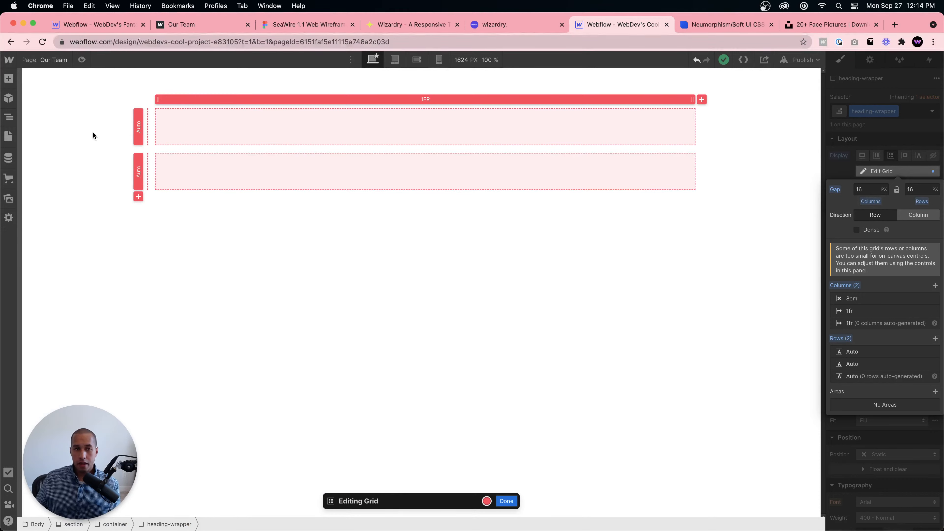
pyautogui.click(506, 501)
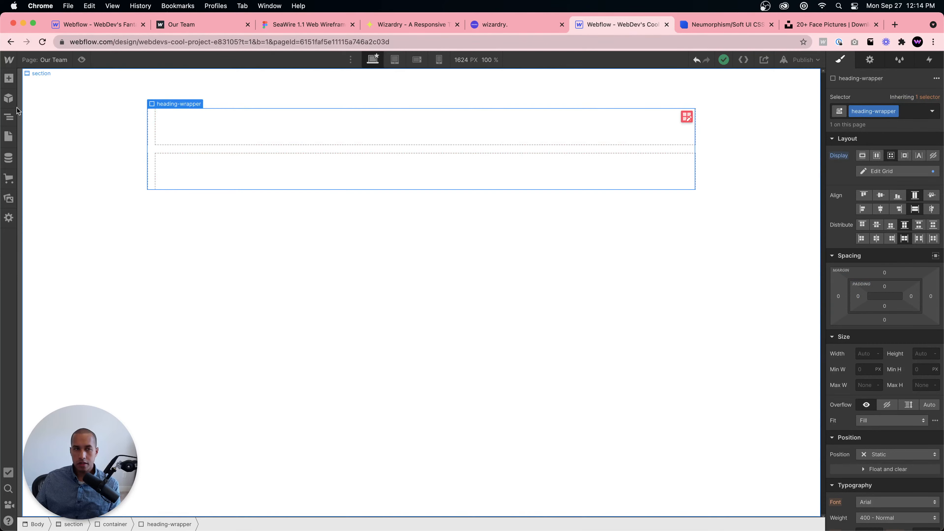
pyautogui.click(7, 116)
pyautogui.click(158, 125)
pyautogui.click(14, 119)
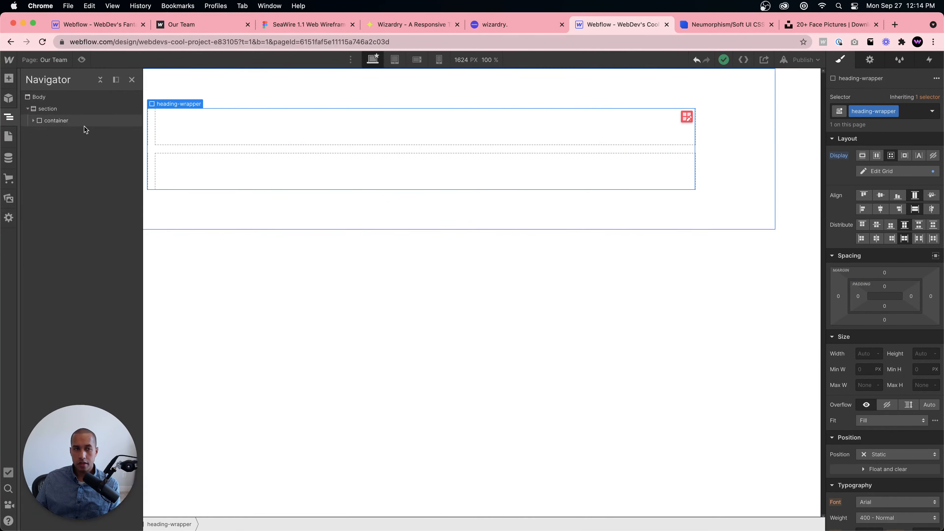
pyautogui.click(43, 122)
pyautogui.click(62, 132)
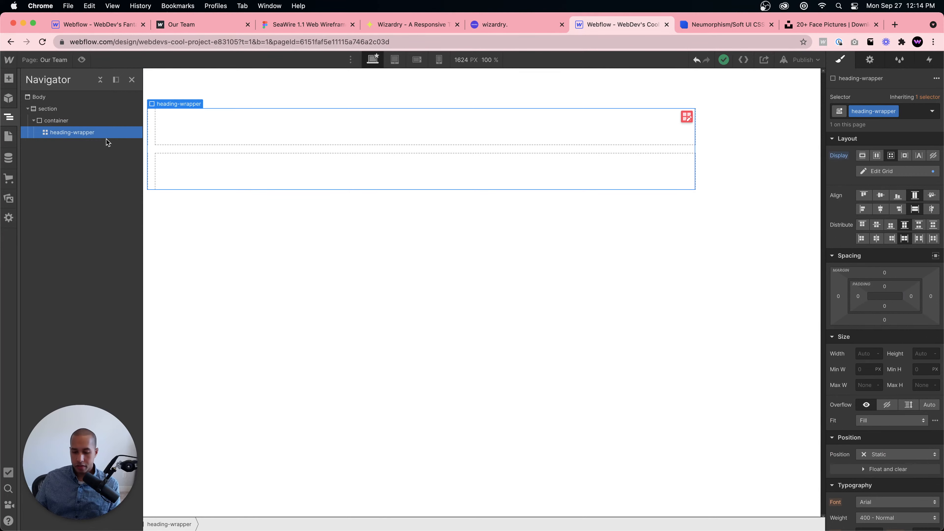
pyautogui.press('super+e')
pyautogui.write('div')
pyautogui.press('Return')
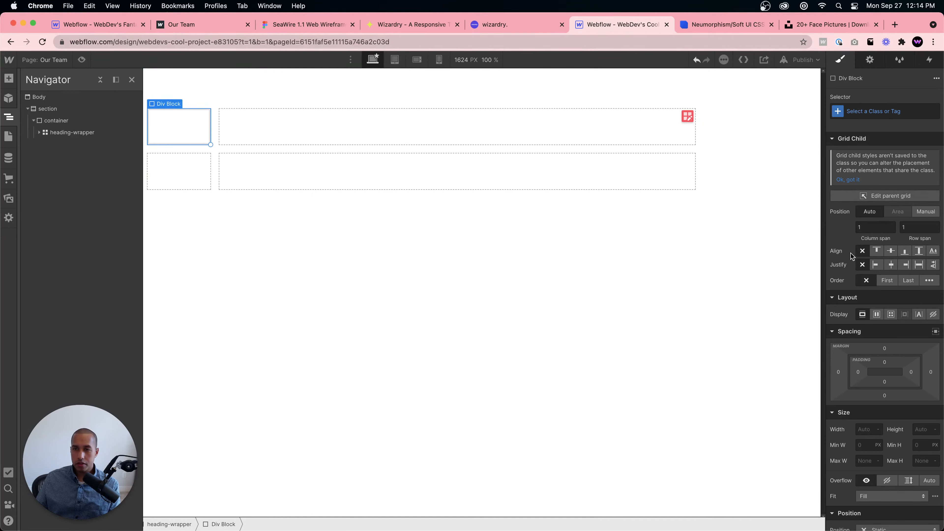
# Step: Give the new div block the class heading-line
pyautogui.click(864, 108)
pyautogui.write('h')
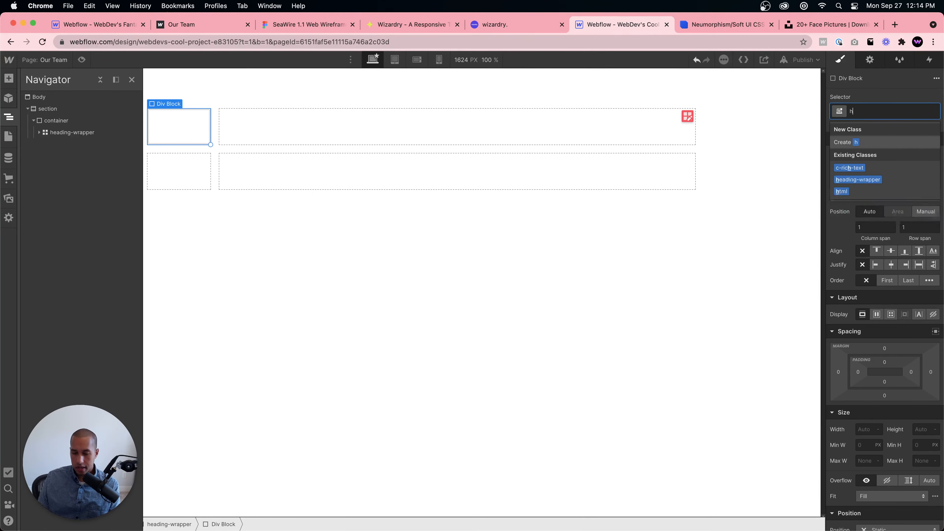
pyautogui.write('eading-line')
pyautogui.press('Return')
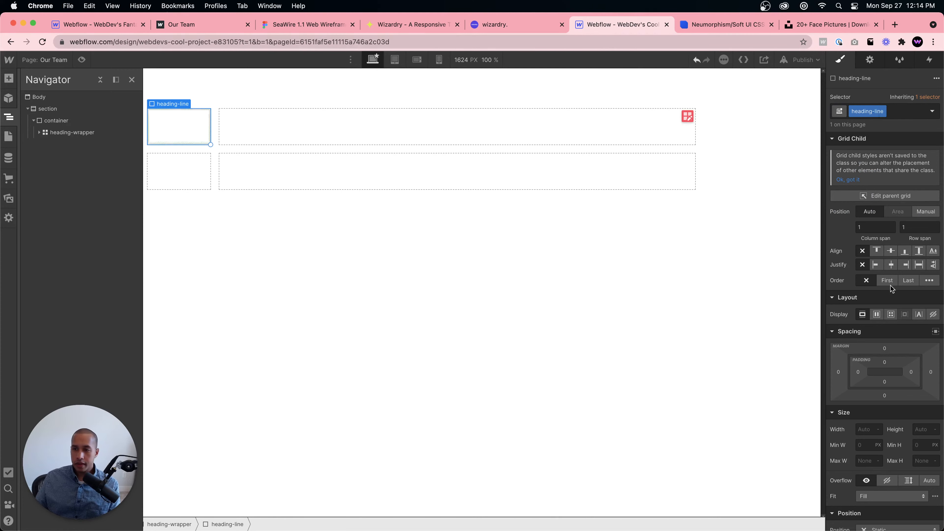
# Step: Set the heading-line's width to 7.5em and its height to 0.5em
pyautogui.click(862, 414)
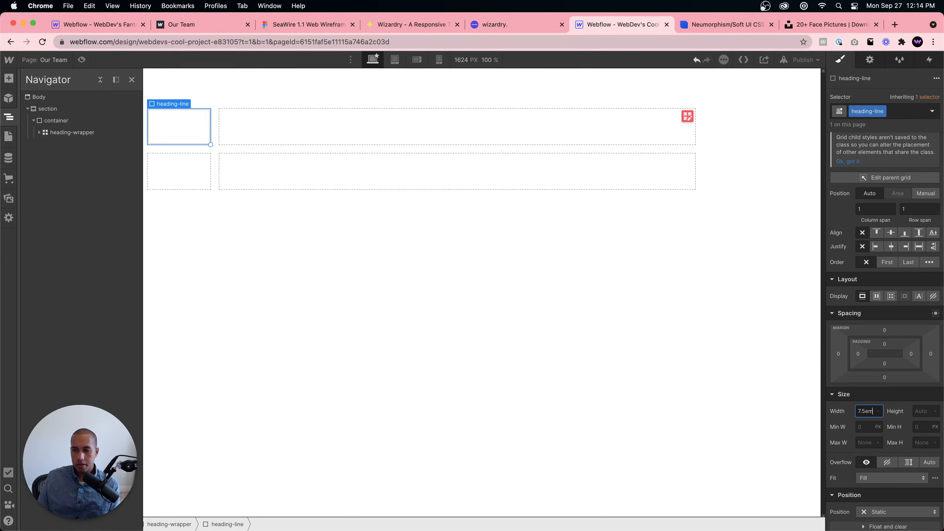
pyautogui.write('7.5em')
pyautogui.press('Return')
pyautogui.click(925, 412)
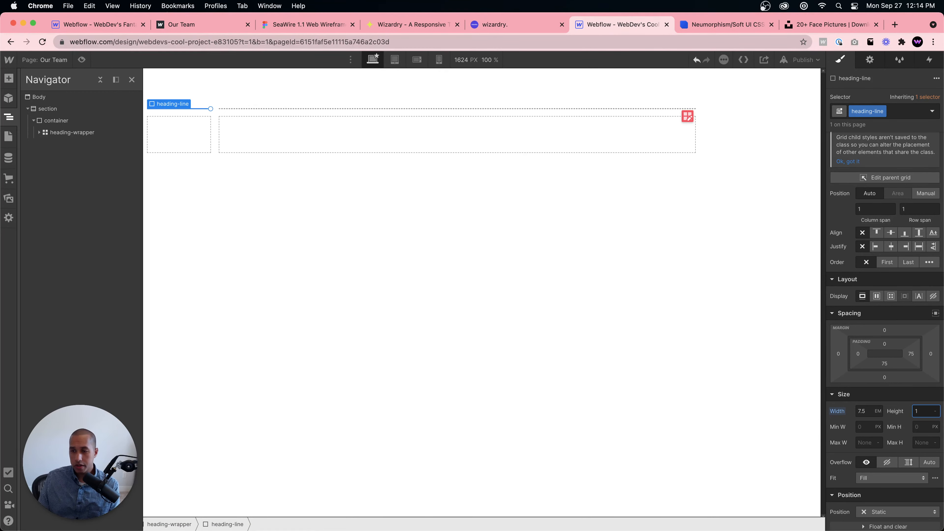
pyautogui.press('Return')
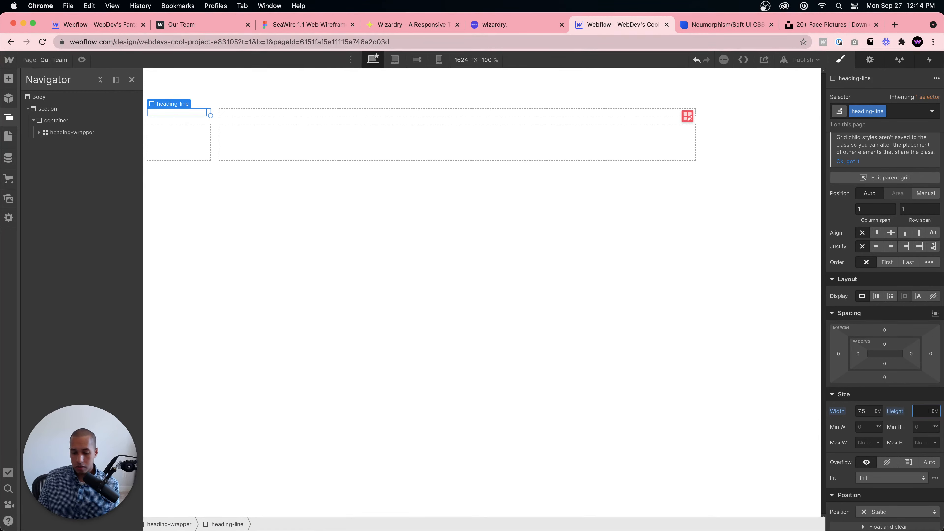
pyautogui.press('Return')
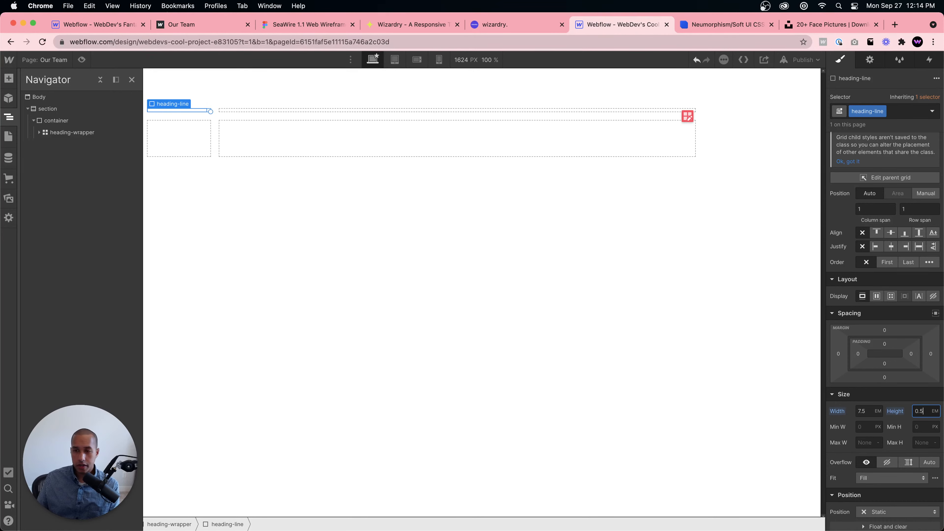
pyautogui.click(379, 184)
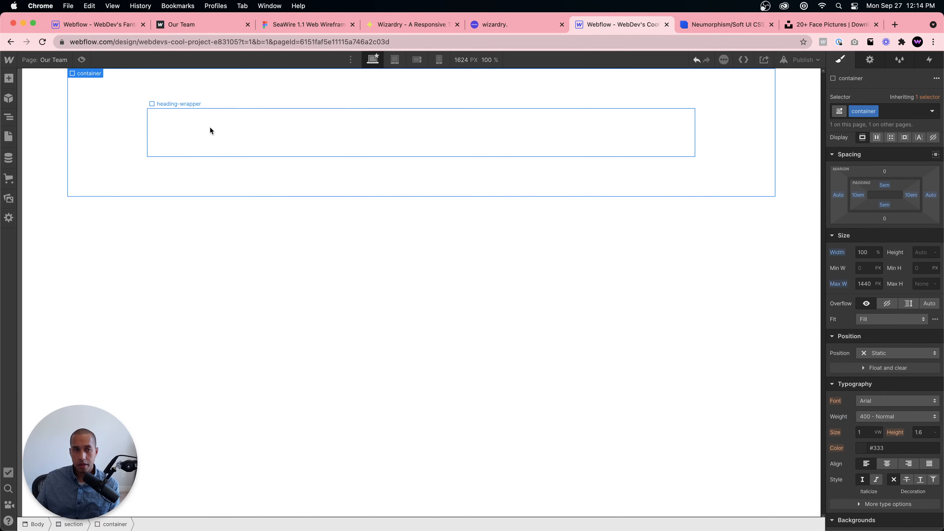
# Step: Set the heading-line's background color to #333
pyautogui.click(172, 110)
pyautogui.scroll(-3, 855, 282)
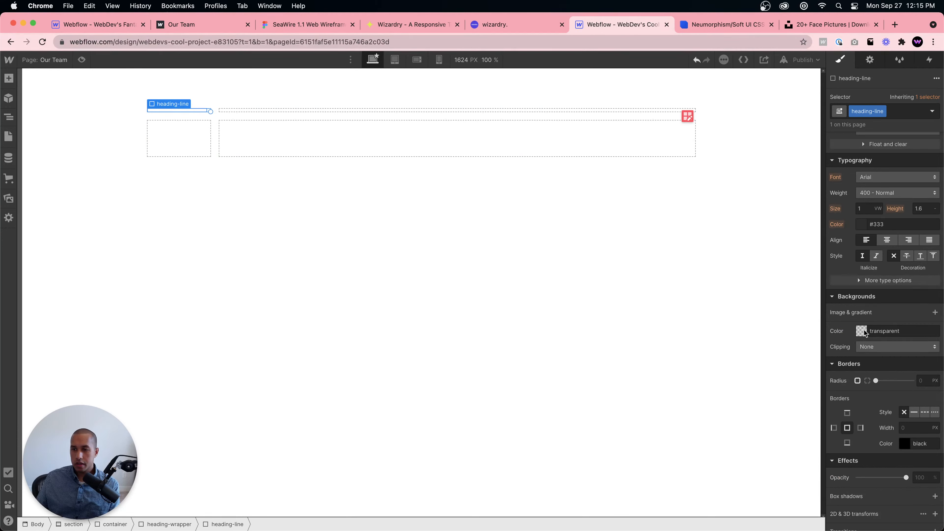
pyautogui.click(888, 330)
pyautogui.write('#333')
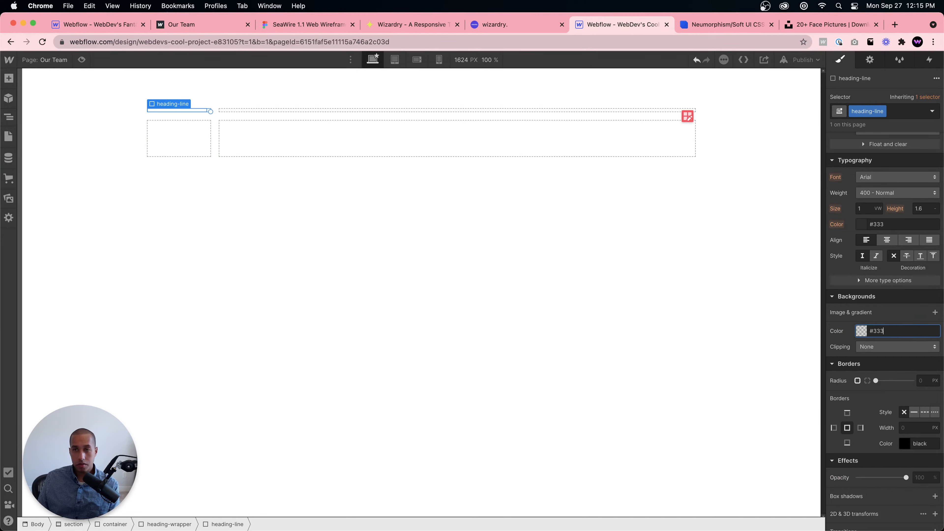
pyautogui.press('Return')
pyautogui.click(312, 221)
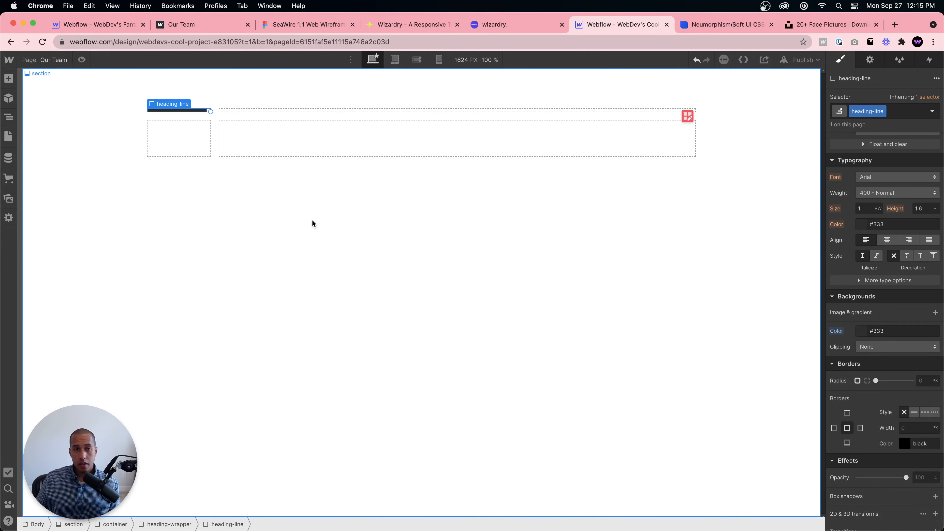
# Step: Add an H1 heading and move it out of the heading-line div, keeping the H1 heading type
pyautogui.click(182, 106)
pyautogui.click(182, 111)
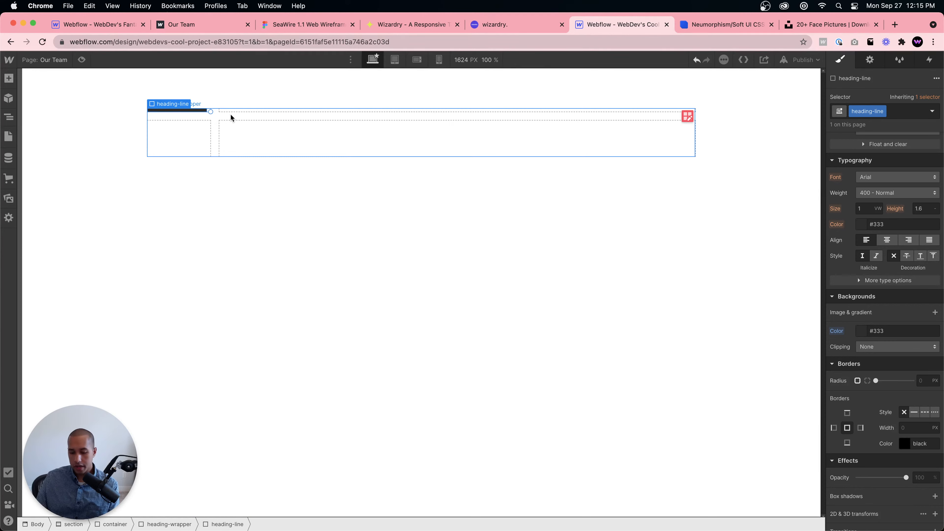
pyautogui.press('super+e')
pyautogui.write('heading')
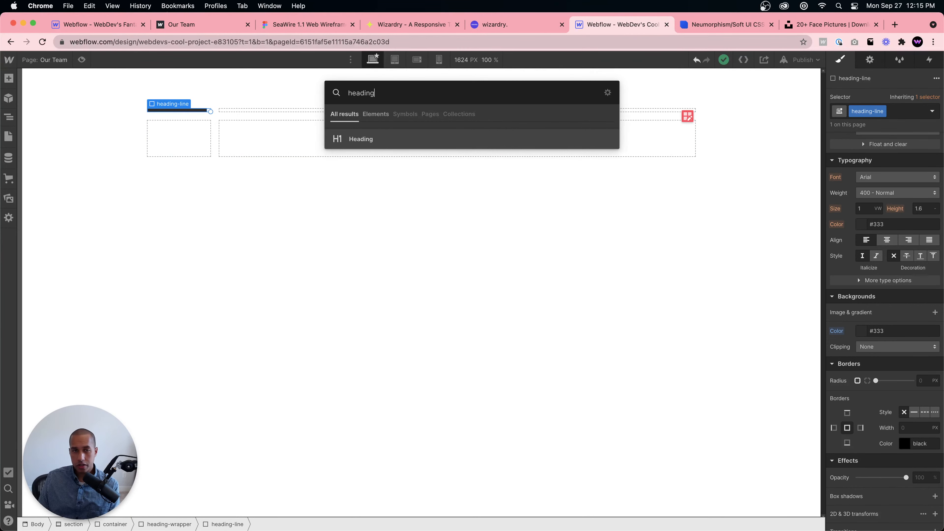
pyautogui.press('Return')
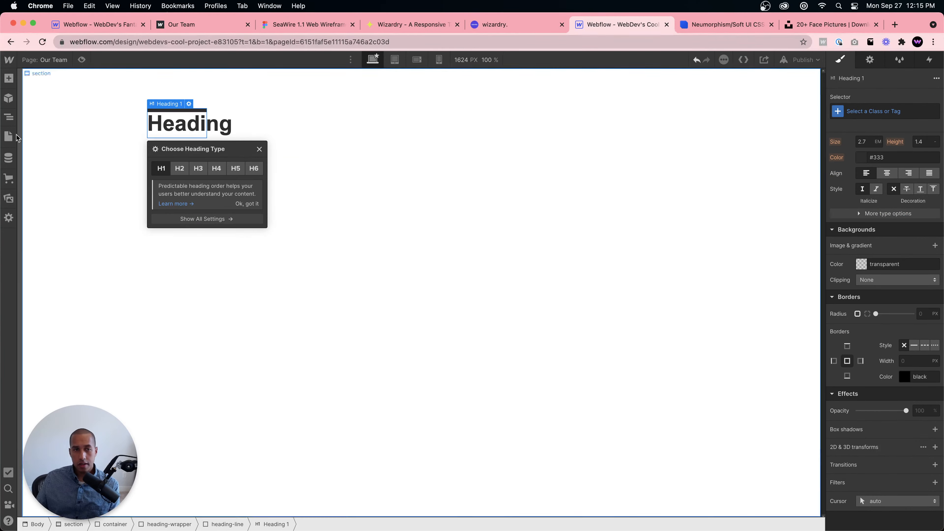
pyautogui.moveTo(188, 126); pyautogui.dragTo(299, 111)
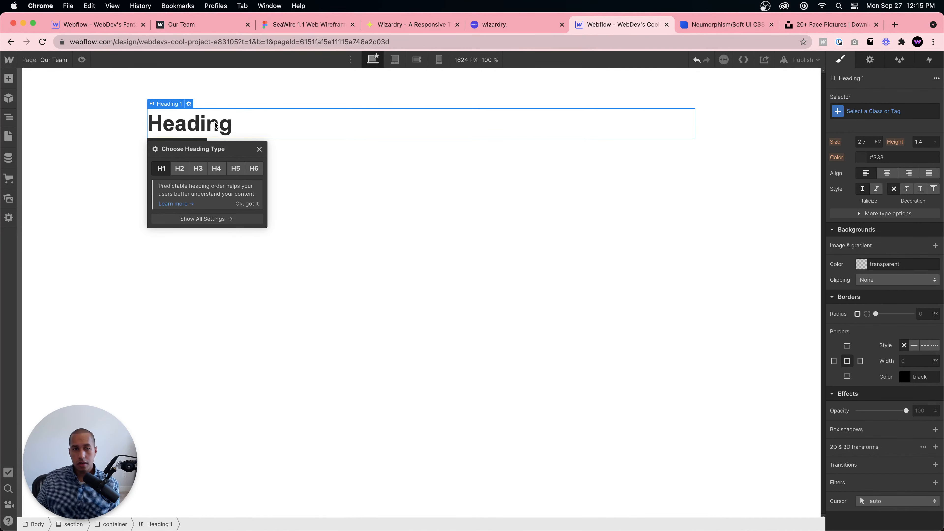
pyautogui.click(259, 149)
# Step: Try to move the Heading into the heading-wrapper grid, next to the heading-line
pyautogui.click(8, 116)
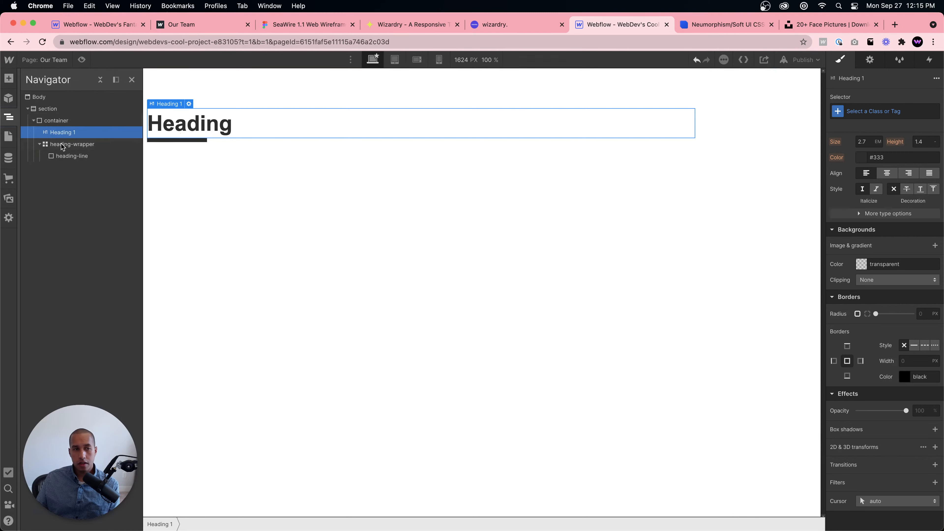
pyautogui.click(65, 147)
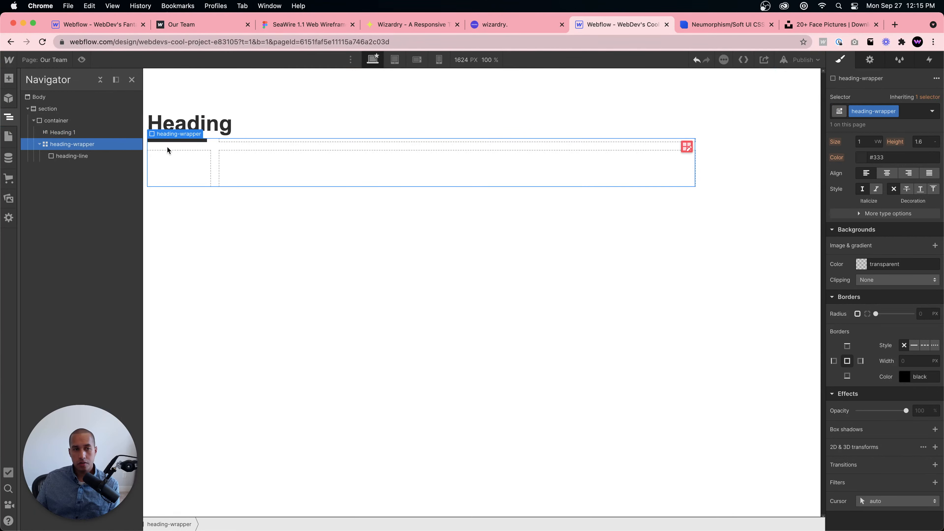
pyautogui.click(203, 131)
pyautogui.moveTo(207, 127); pyautogui.dragTo(266, 141)
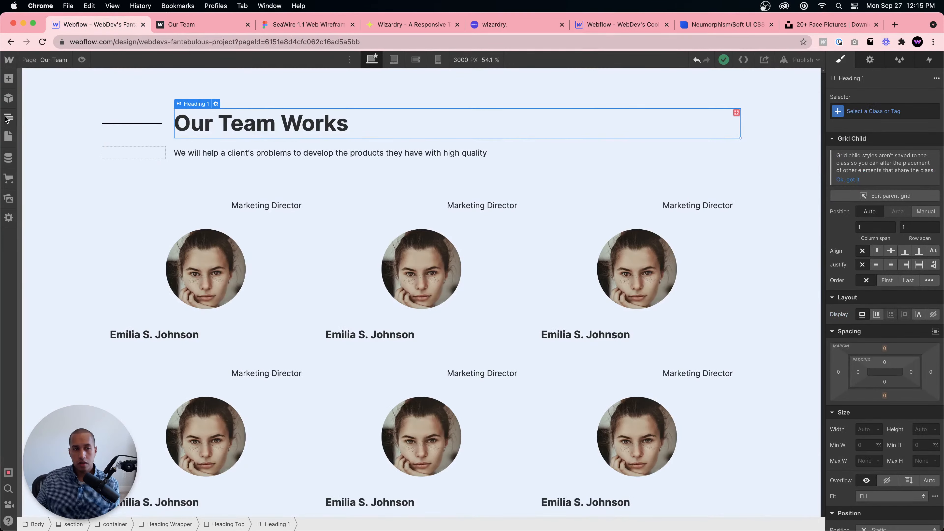
# Step: In the finished project, examine how the heading is nested beside the line's div block inside Heading Top
pyautogui.click(9, 118)
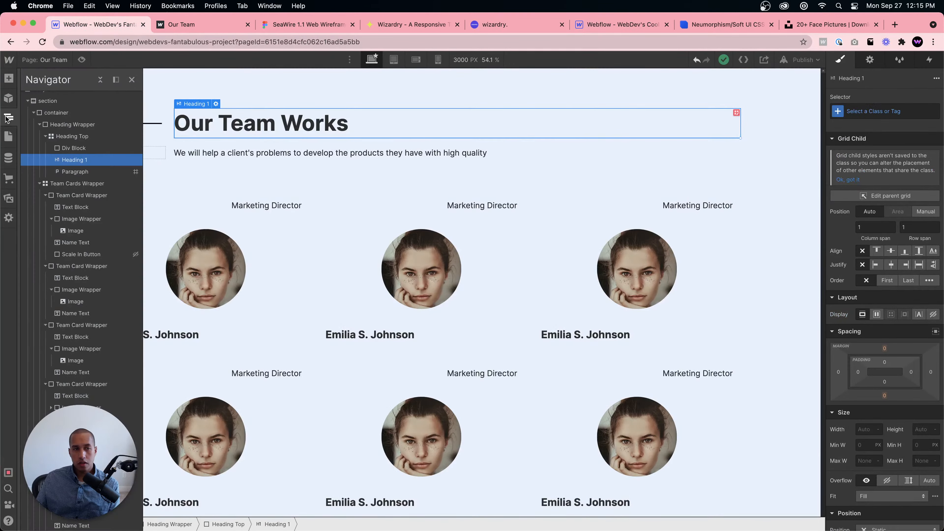
pyautogui.click(85, 146)
pyautogui.click(262, 113)
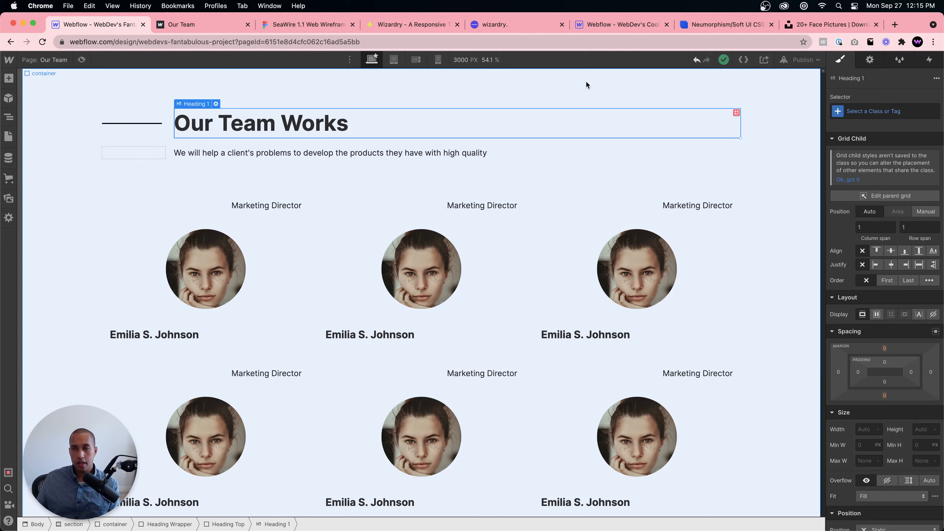
# Step: Back in the cloned project, move the Heading into the second column of the heading-wrapper grid's first row
pyautogui.click(618, 27)
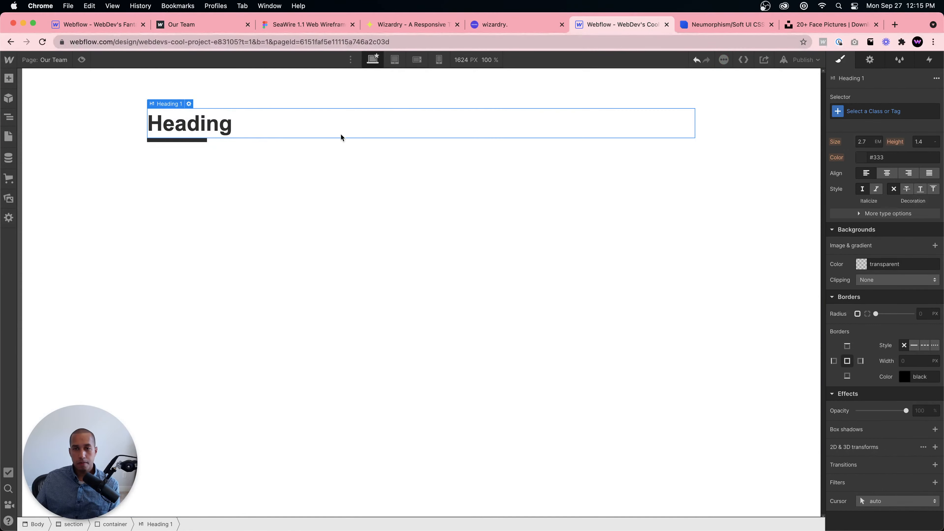
pyautogui.scroll(8, 923, 156)
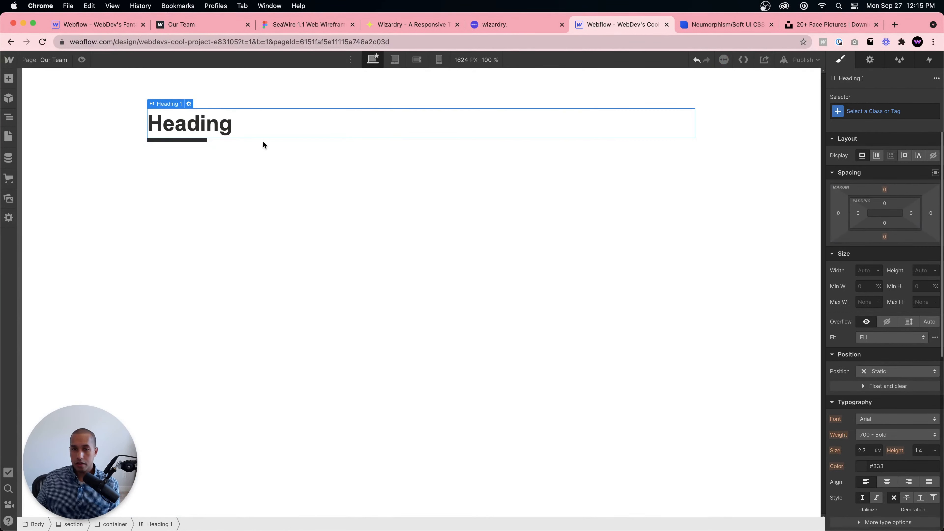
pyautogui.click(8, 117)
pyautogui.click(8, 117)
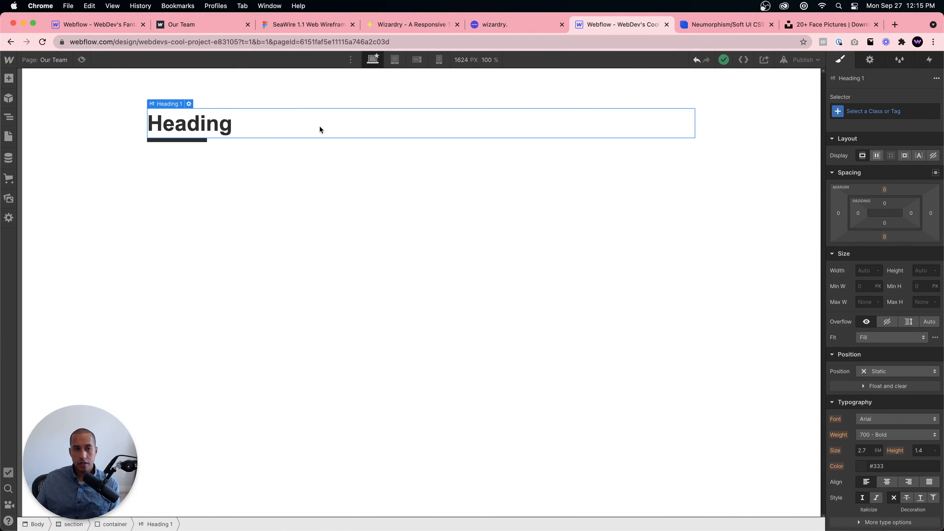
pyautogui.press('Right')
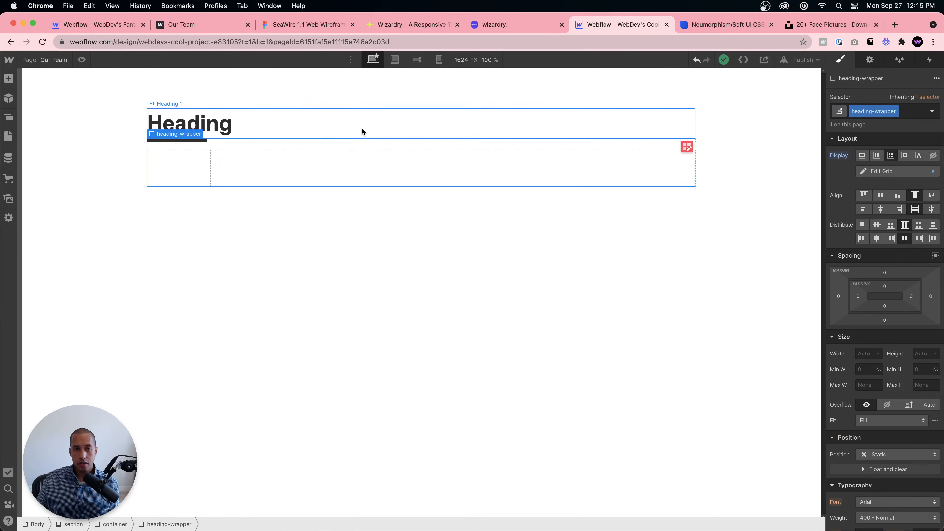
pyautogui.click(685, 146)
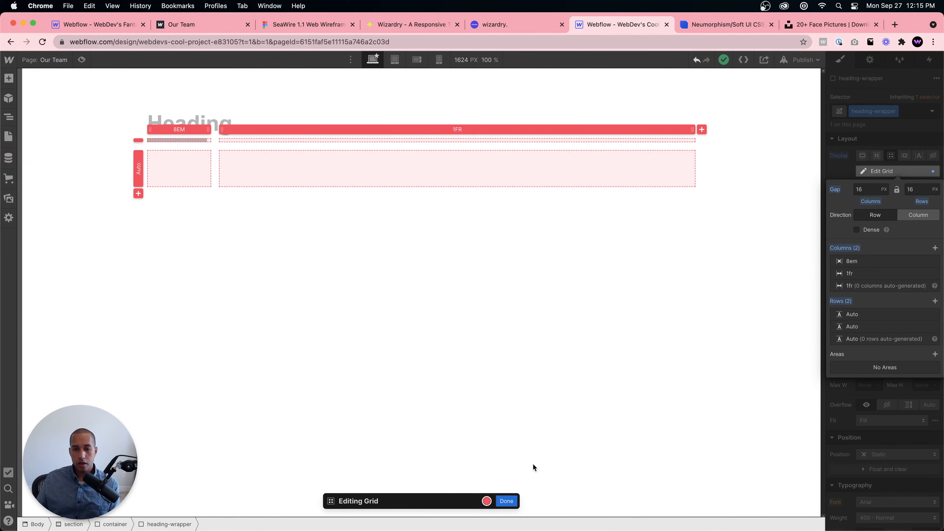
pyautogui.click(509, 501)
pyautogui.moveTo(210, 130); pyautogui.dragTo(246, 144)
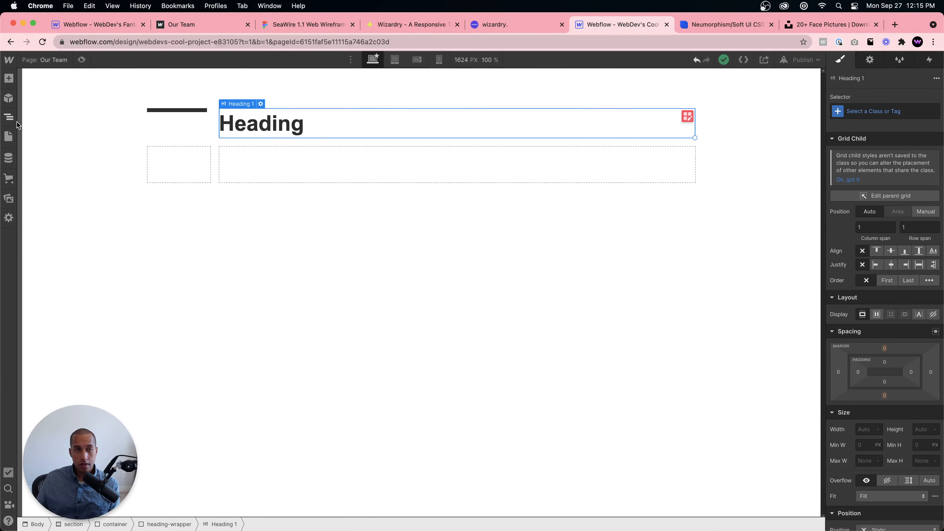
# Step: Align the heading-line div to the vertical centre of its grid cell and set its height to 0.3 em
pyautogui.click(9, 116)
pyautogui.click(333, 130)
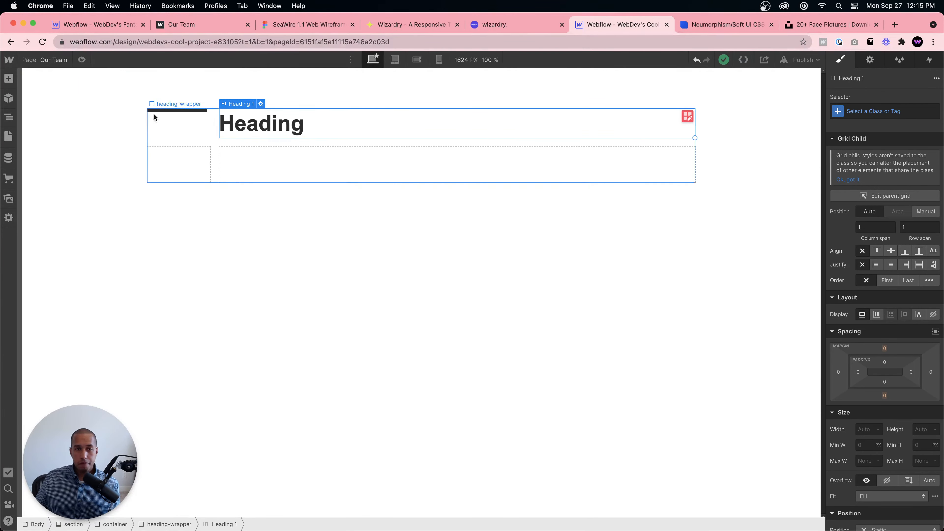
pyautogui.click(201, 117)
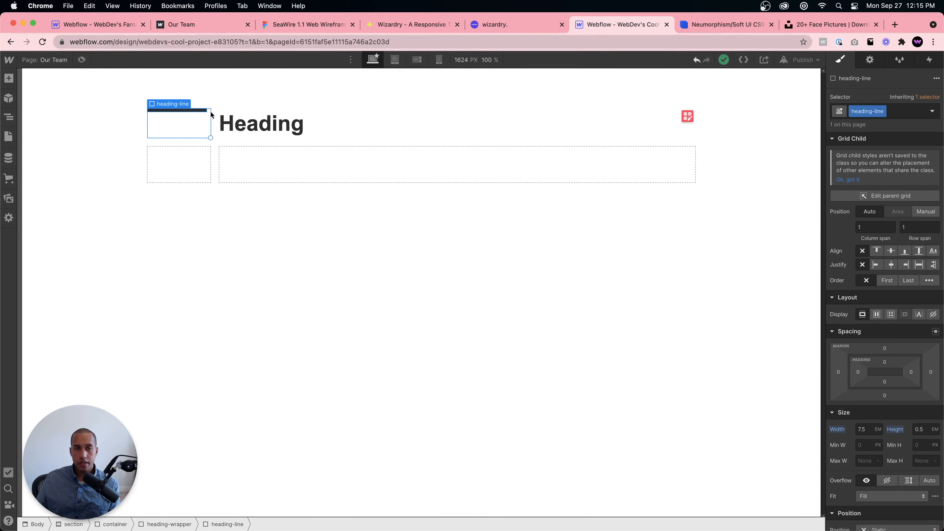
pyautogui.click(891, 251)
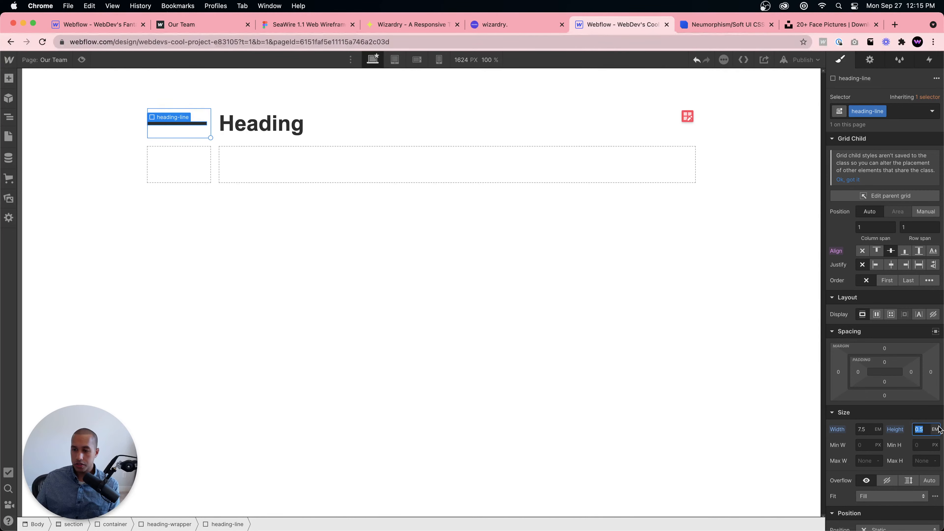
pyautogui.write('0.3')
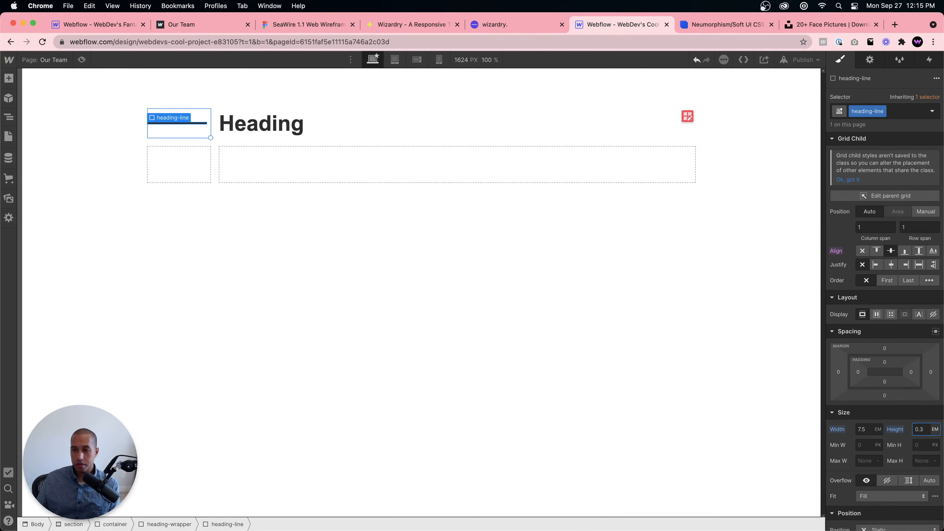
pyautogui.click(448, 232)
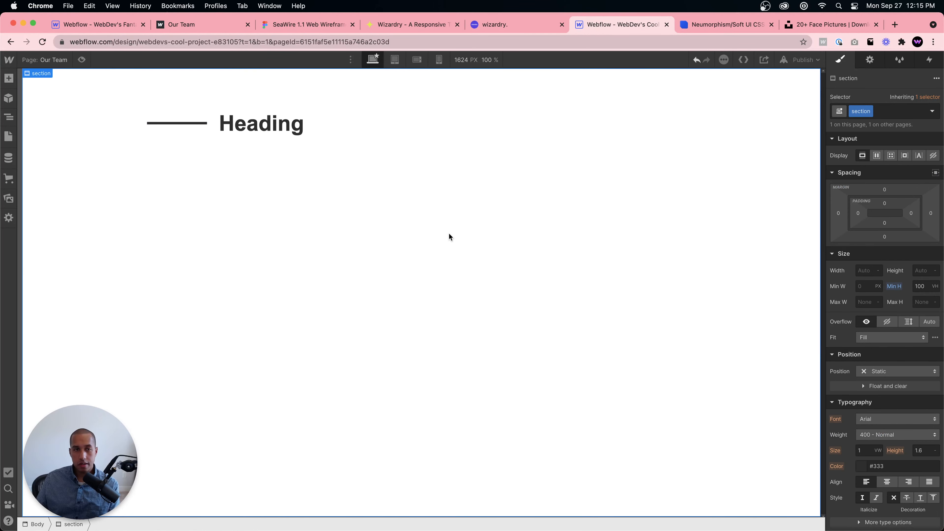
pyautogui.click(263, 130)
pyautogui.click(880, 111)
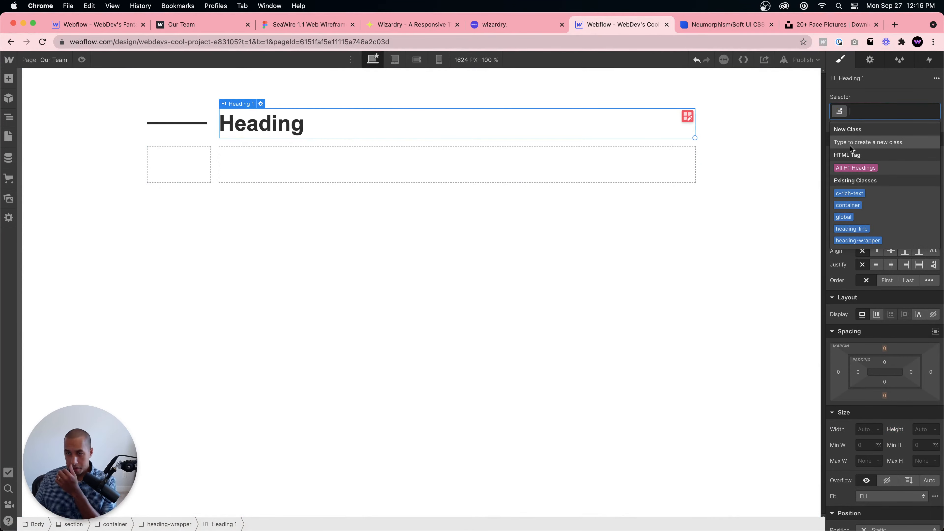
pyautogui.press('Escape')
pyautogui.click(432, 168)
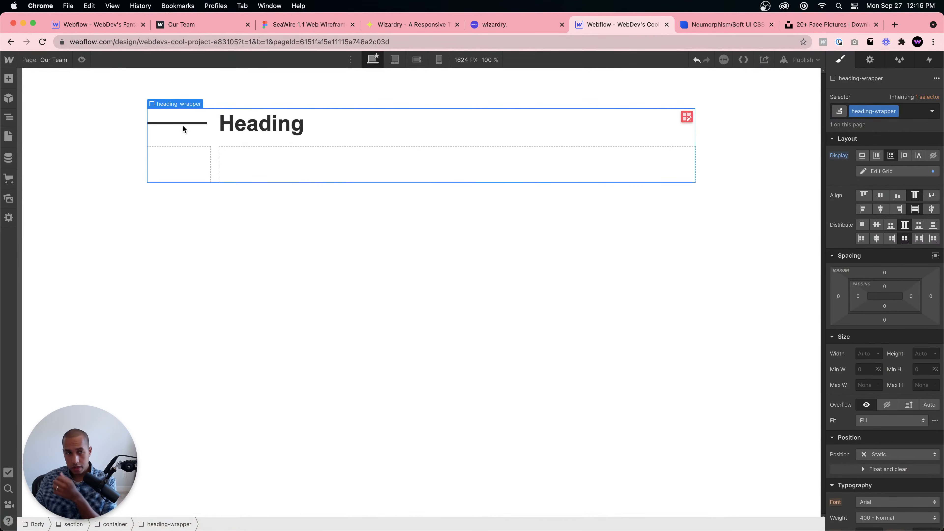
# Step: Leave the Designer and open the font settings of the cloned project
pyautogui.click(9, 59)
pyautogui.click(29, 85)
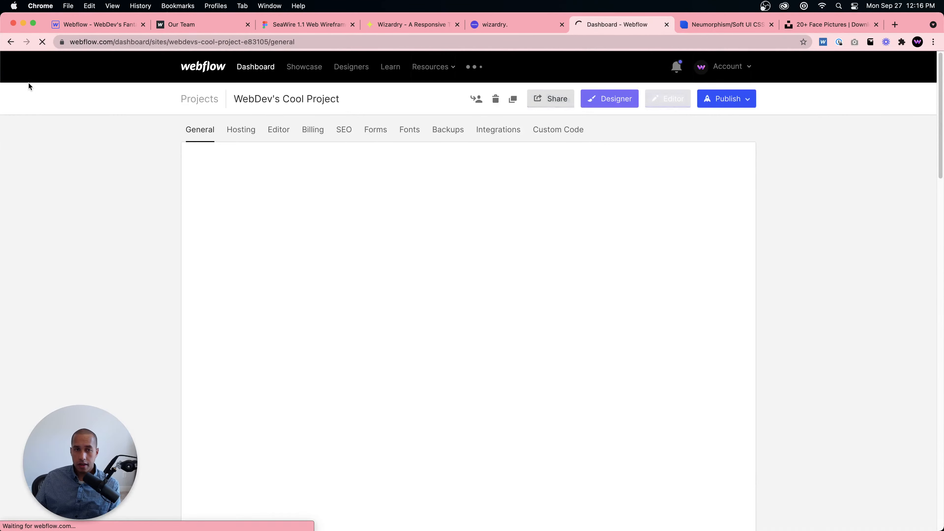
pyautogui.click(416, 132)
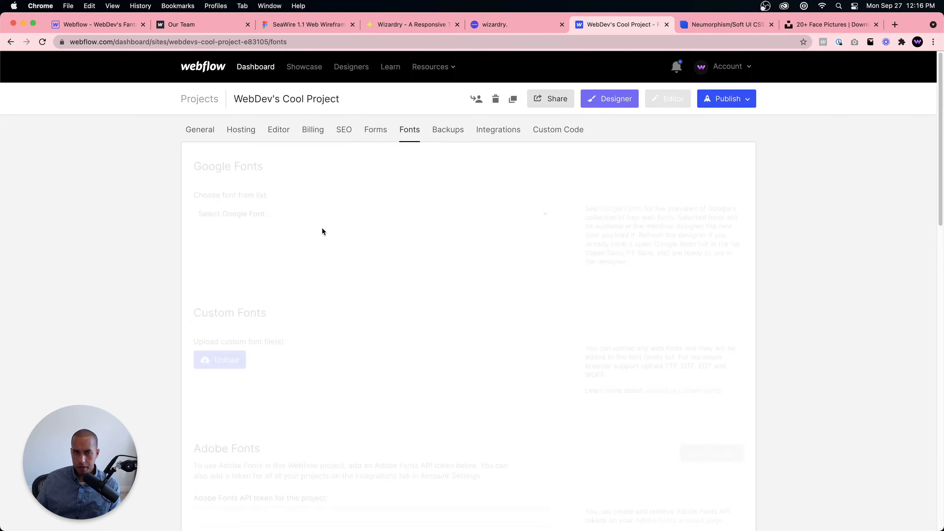
# Step: Add the Google font Inter to the project with all variants from 100 to 900
pyautogui.click(282, 214)
pyautogui.scroll(-15, 275, 401)
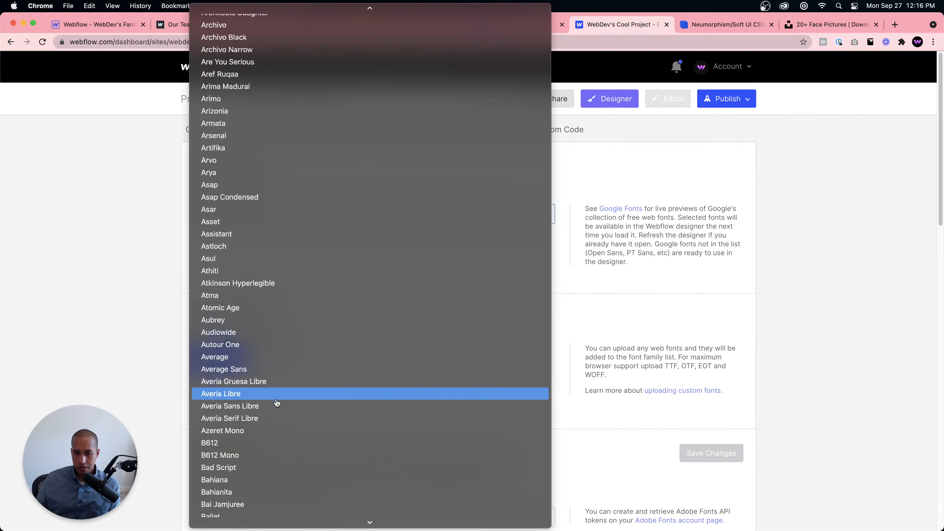
pyautogui.scroll(-20, 276, 402)
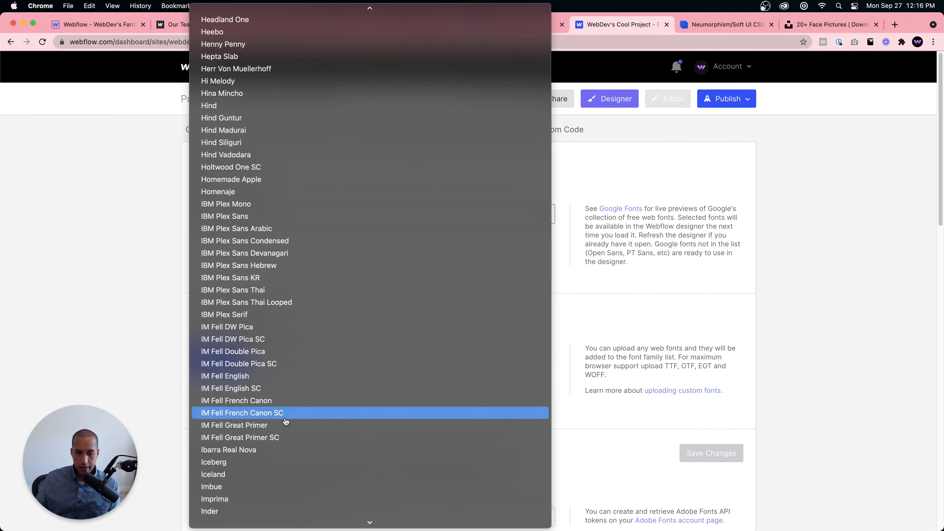
pyautogui.scroll(-5, 260, 483)
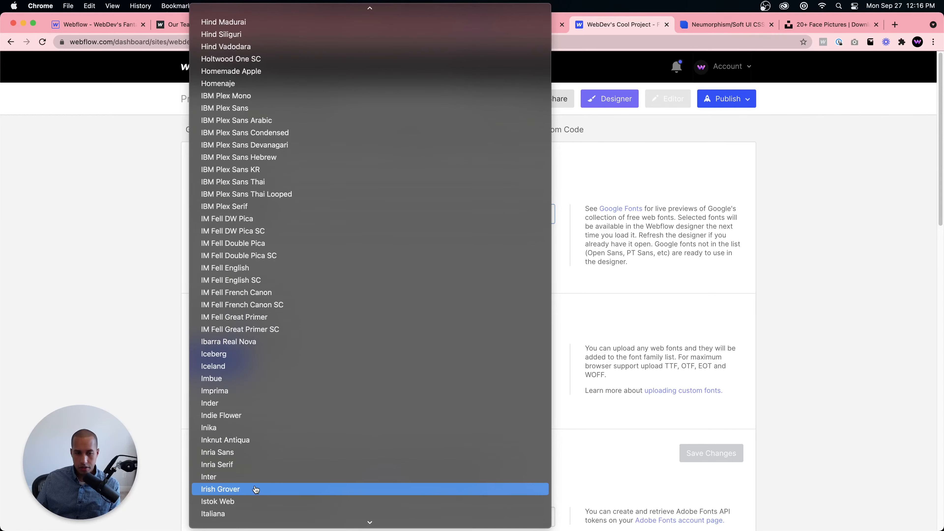
pyautogui.click(233, 476)
pyautogui.click(210, 252)
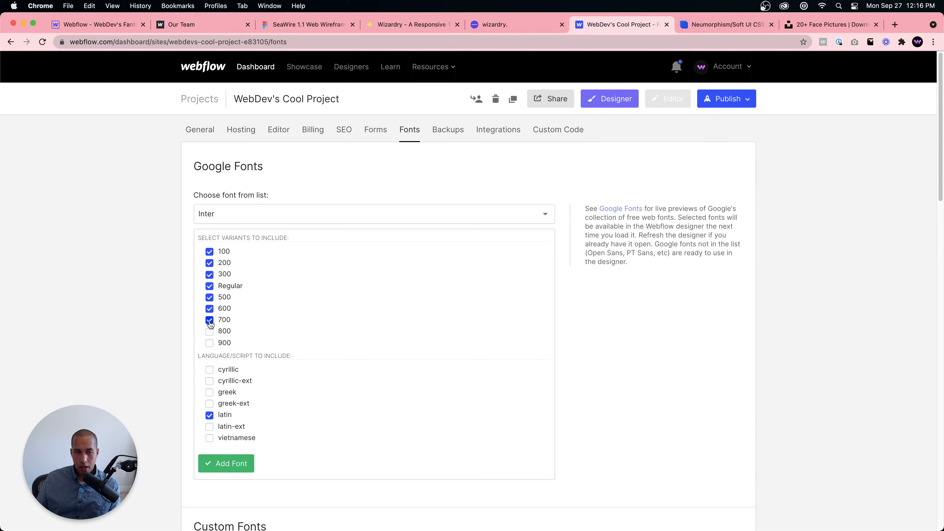
pyautogui.click(209, 332)
pyautogui.click(209, 343)
pyautogui.click(241, 464)
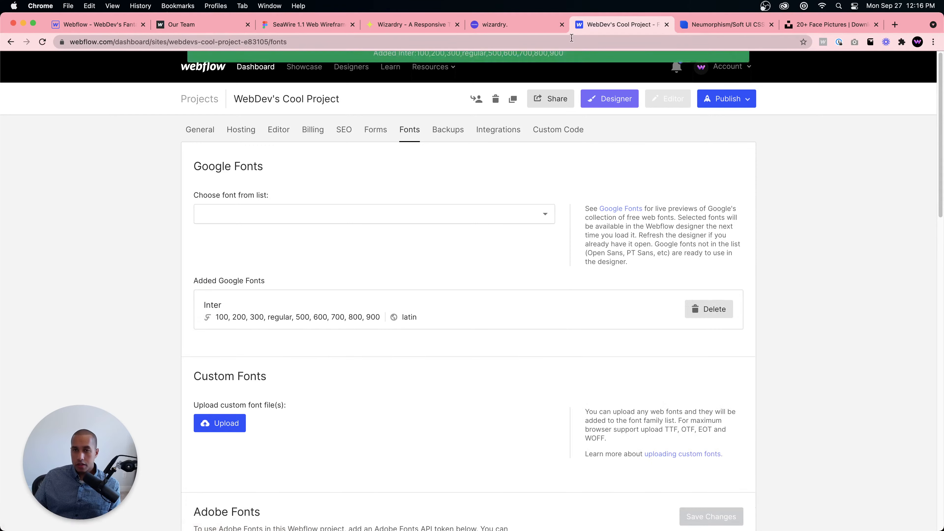
# Step: Return to the Designer and open the Our Team page
pyautogui.click(605, 99)
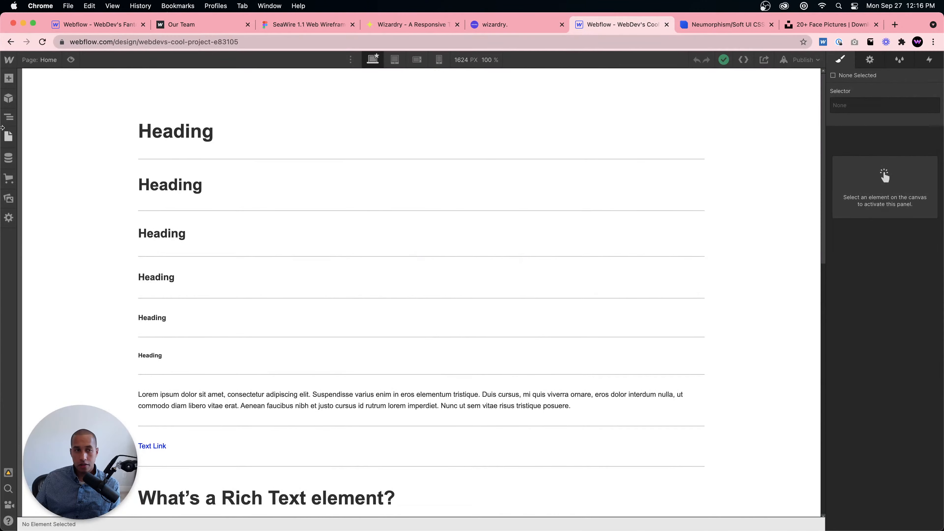
pyautogui.click(8, 136)
pyautogui.click(51, 150)
# Step: Set the font of the All H1 Headings tag to Inter
pyautogui.click(261, 129)
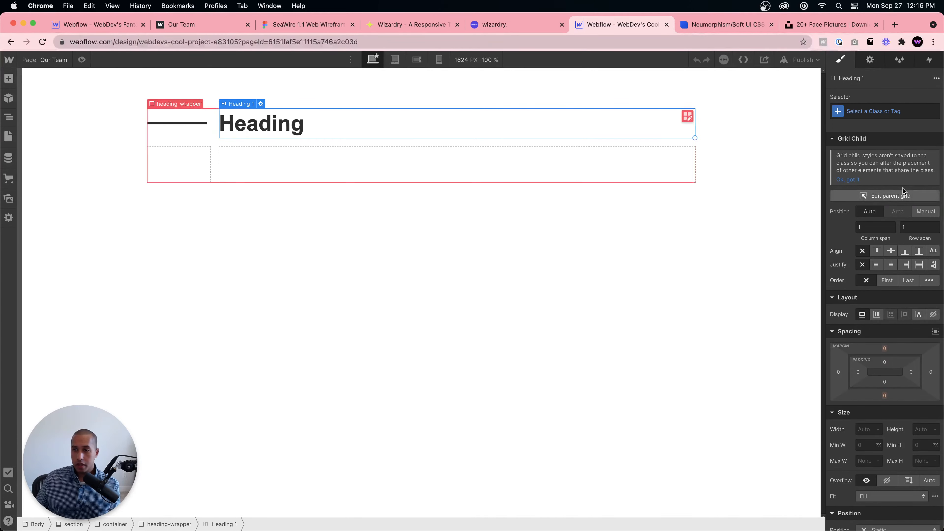
pyautogui.click(878, 112)
pyautogui.click(855, 167)
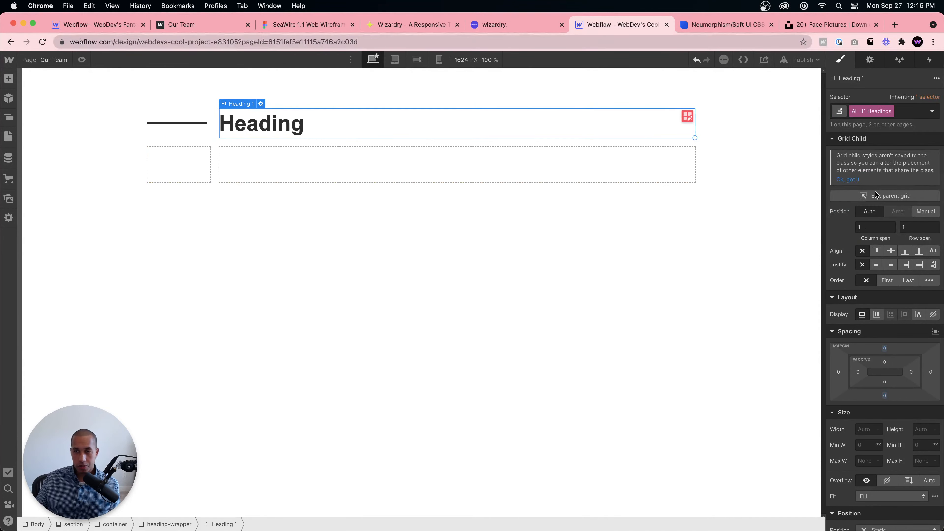
pyautogui.scroll(-5, 875, 260)
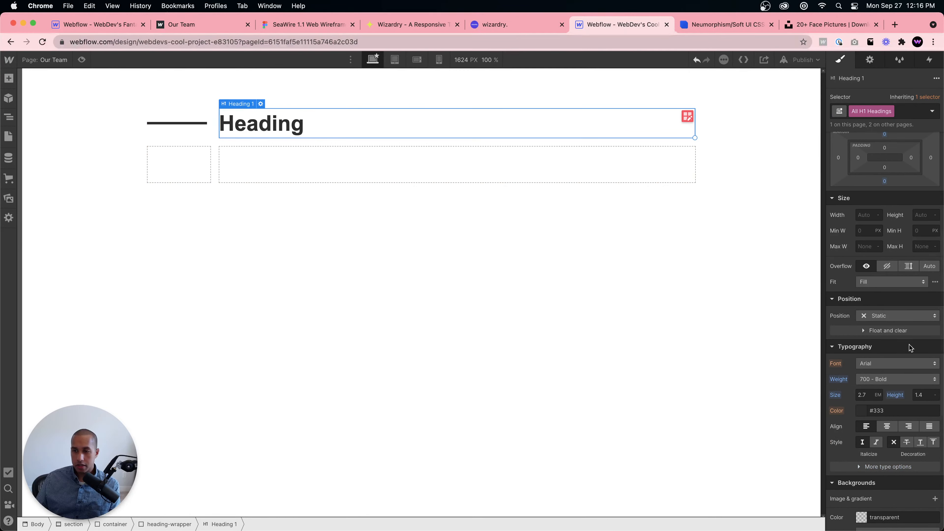
pyautogui.scroll(-1, 909, 344)
pyautogui.click(877, 347)
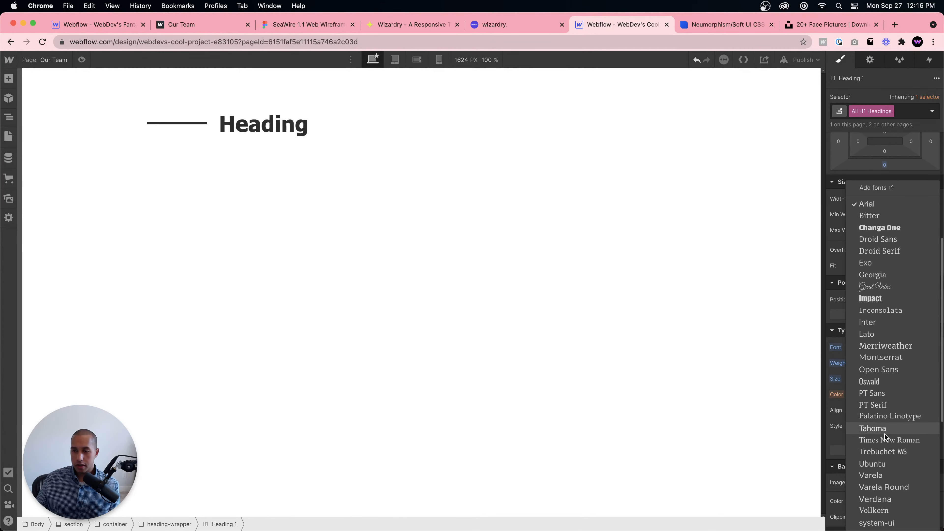
pyautogui.click(877, 321)
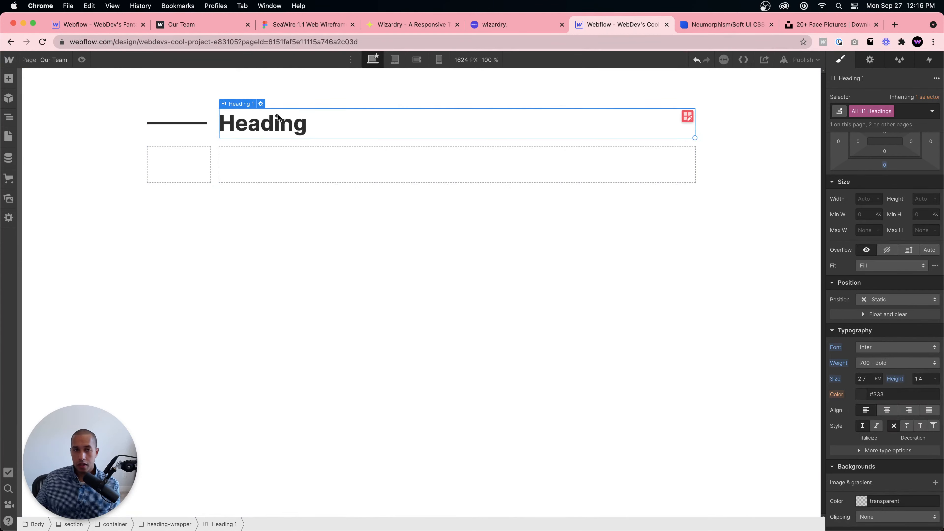
# Step: Check the title on the finished Our Team page and change the cloned page's heading text to "Our Team Works"
pyautogui.click(289, 122)
pyautogui.click(197, 26)
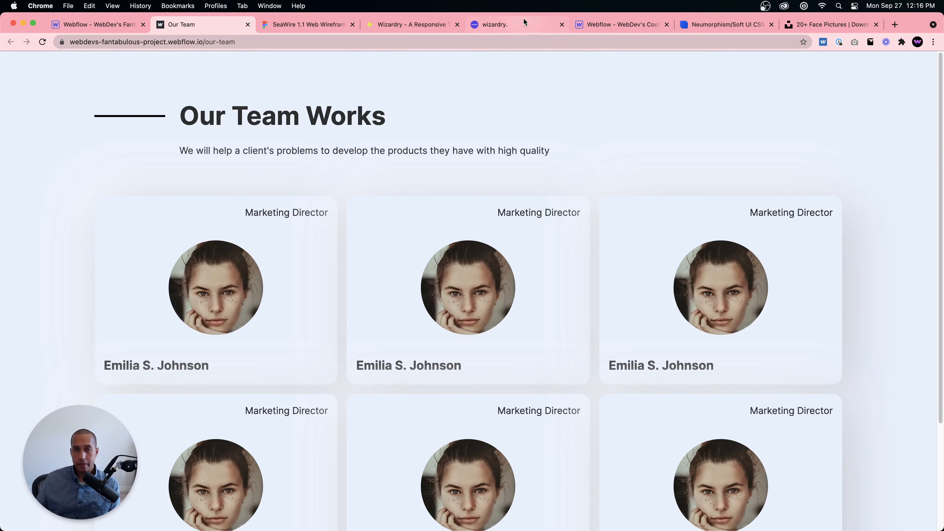
pyautogui.click(617, 25)
pyautogui.doubleClick(360, 123)
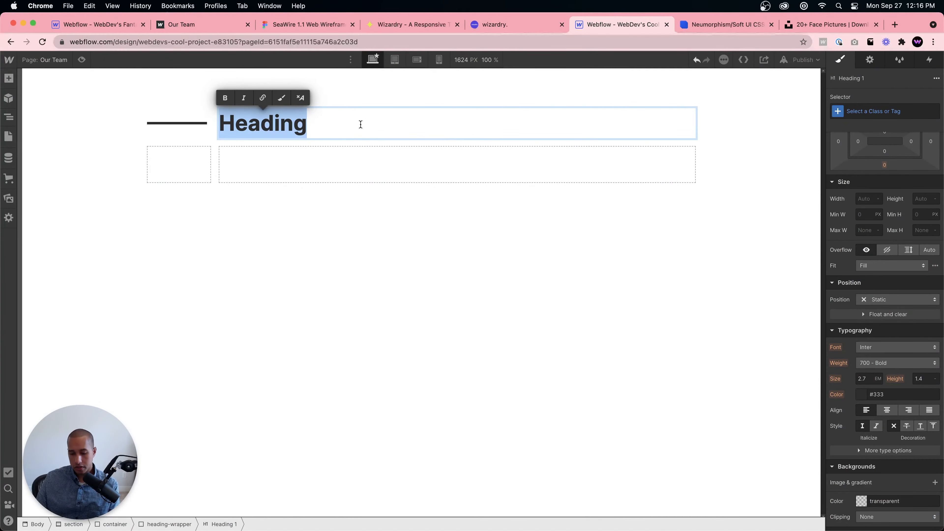
pyautogui.write('Our Team Works')
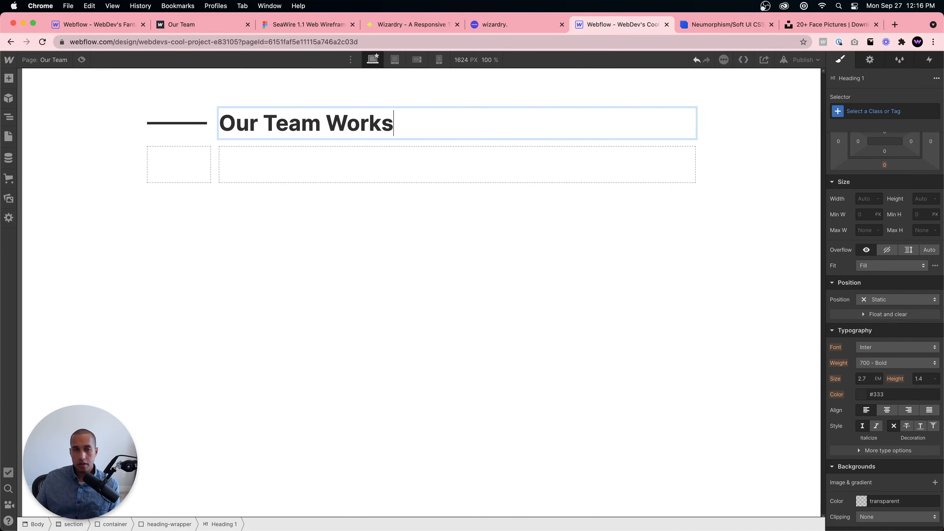
# Step: Add a Paragraph element inside the heading-wrapper grid
pyautogui.click(248, 174)
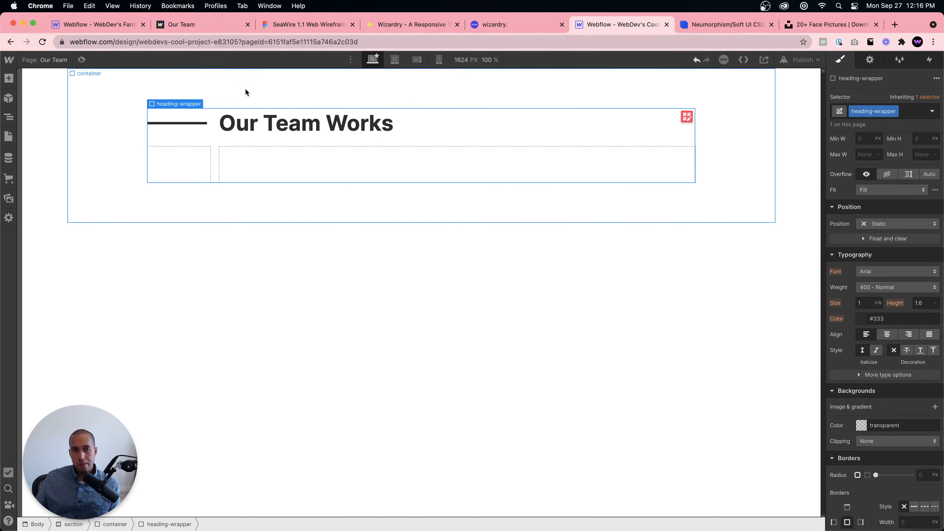
pyautogui.press('super+e')
pyautogui.write('parag')
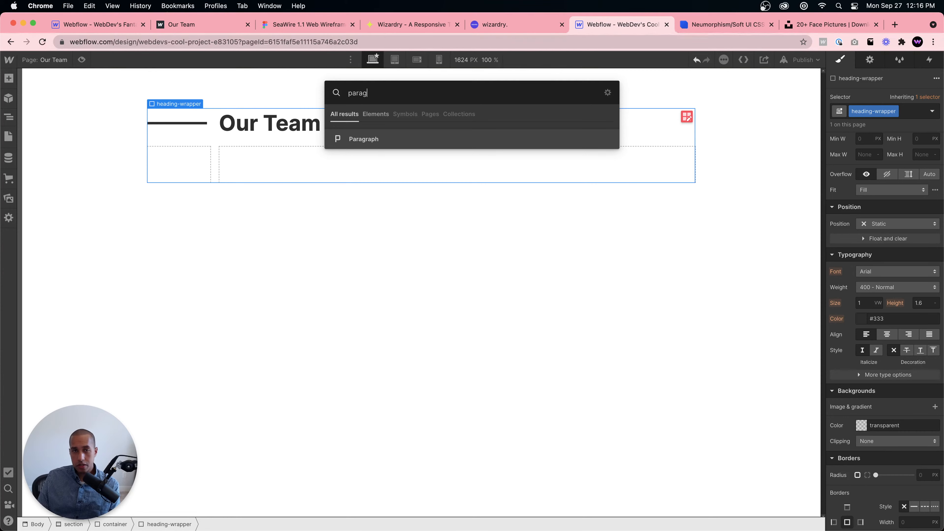
pyautogui.press('Return')
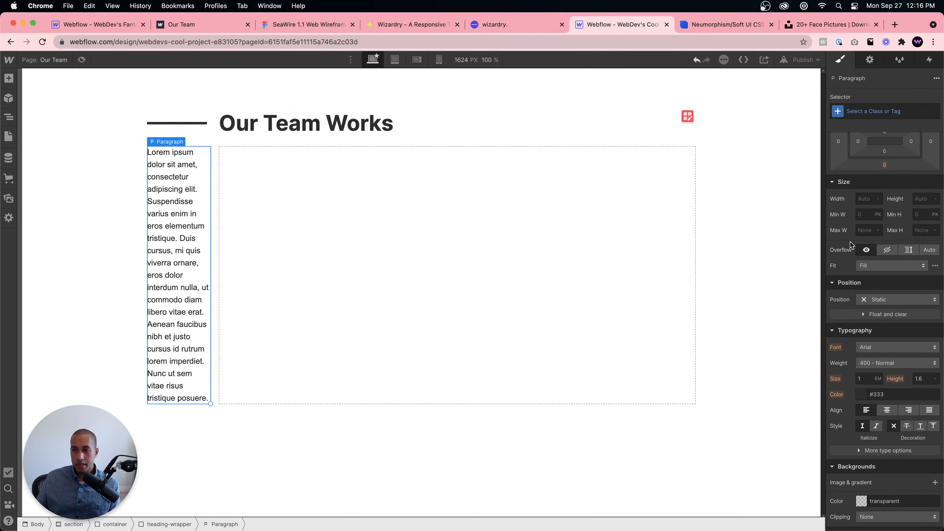
# Step: Set the paragraph's grid position to Manual and move it to column 2, row 2, below the heading
pyautogui.scroll(6, 906, 222)
pyautogui.click(925, 213)
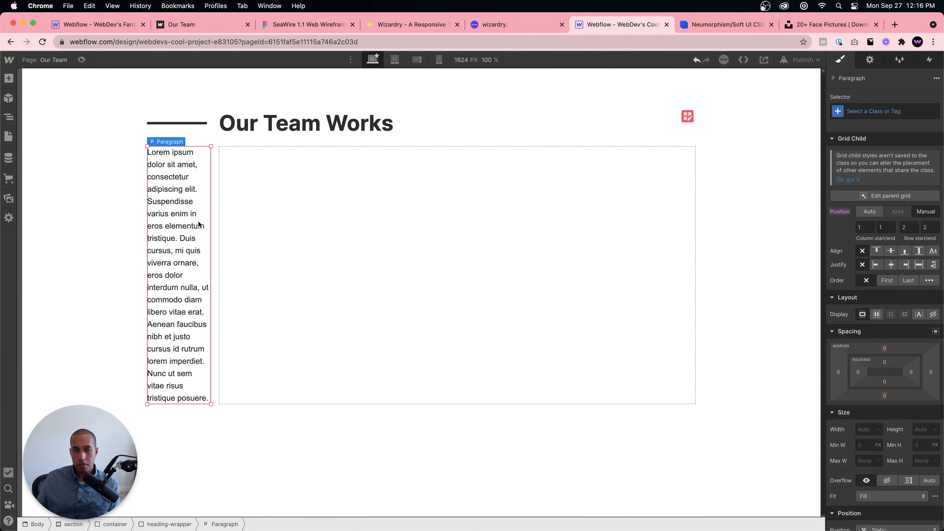
pyautogui.moveTo(198, 220); pyautogui.dragTo(375, 299)
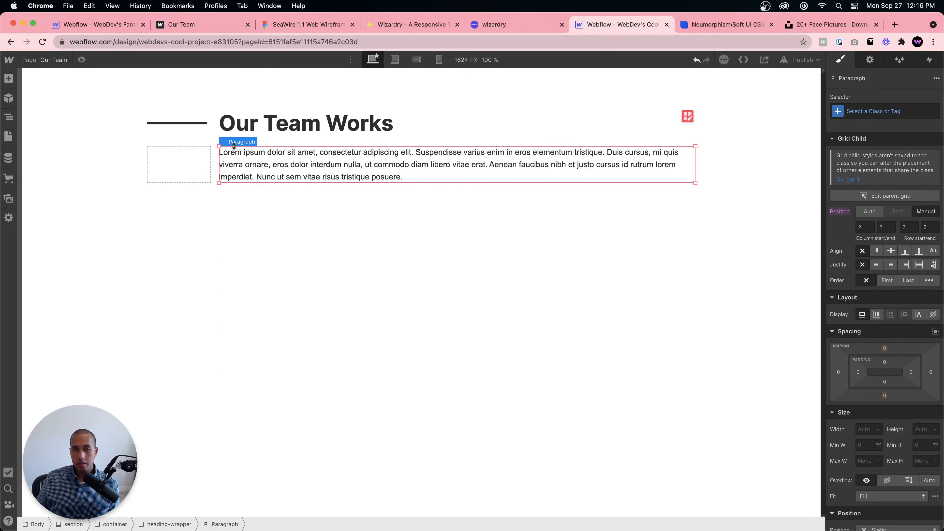
pyautogui.click(200, 236)
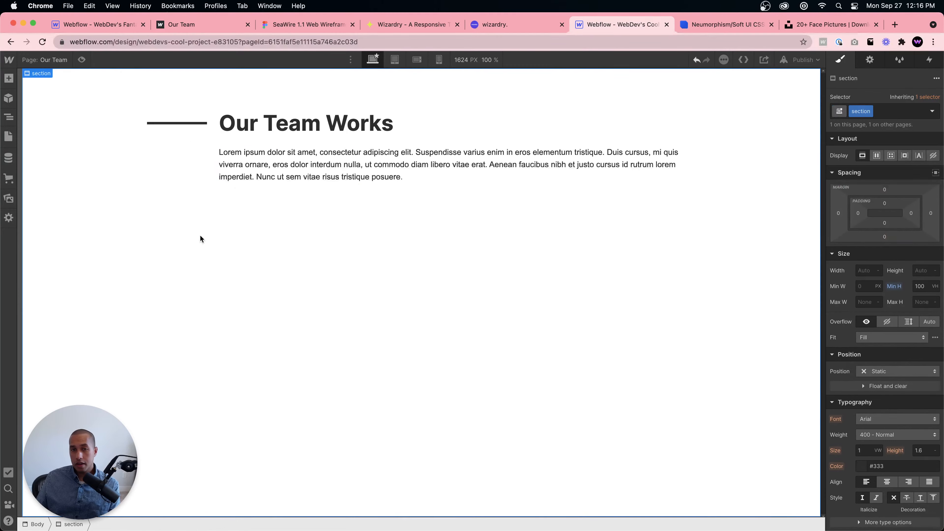
# Step: Preview the page at a canvas width of 3000 px
pyautogui.moveTo(824, 251)
pyautogui.mouseDown()
pyautogui.moveTo(676, 244)
pyautogui.moveTo(641, 233)
pyautogui.moveTo(832, 235)
pyautogui.mouseUp()
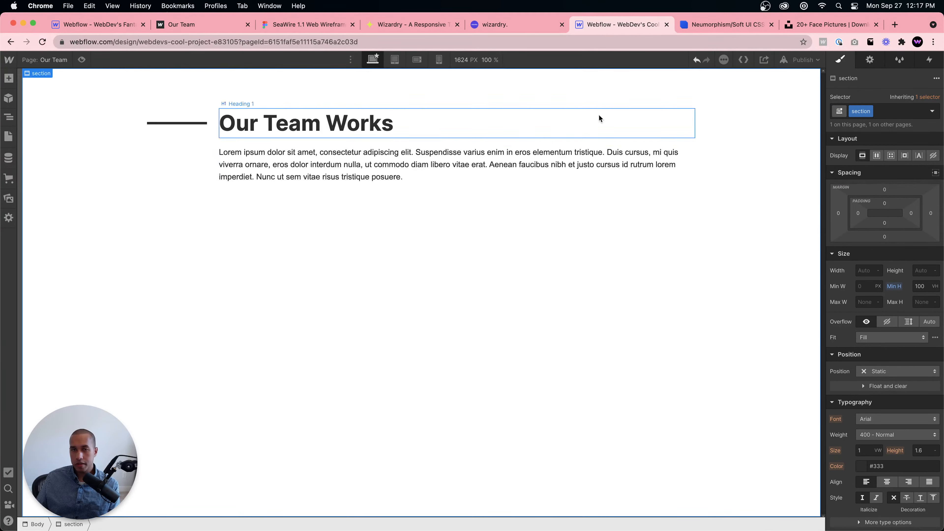
pyautogui.click(471, 63)
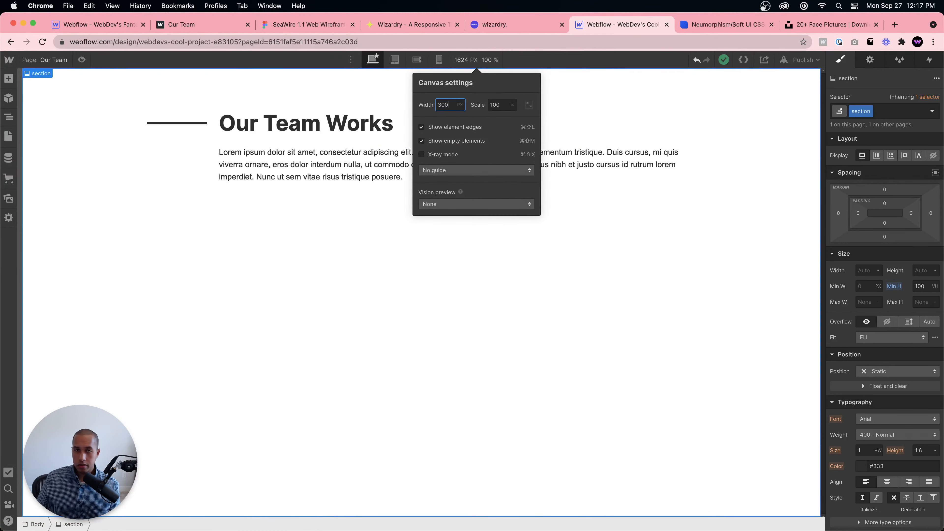
pyautogui.press('Return')
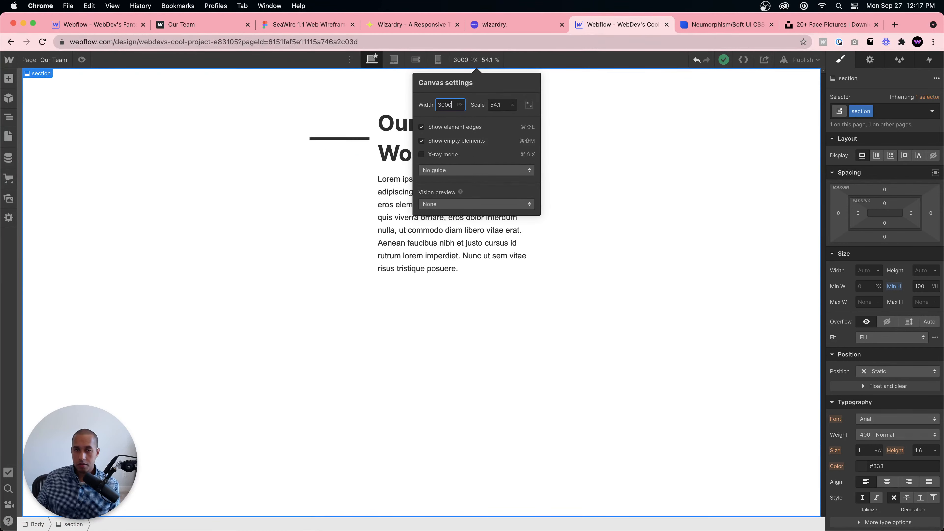
pyautogui.click(545, 281)
# Step: Clear the maximum width from the container class
pyautogui.click(321, 219)
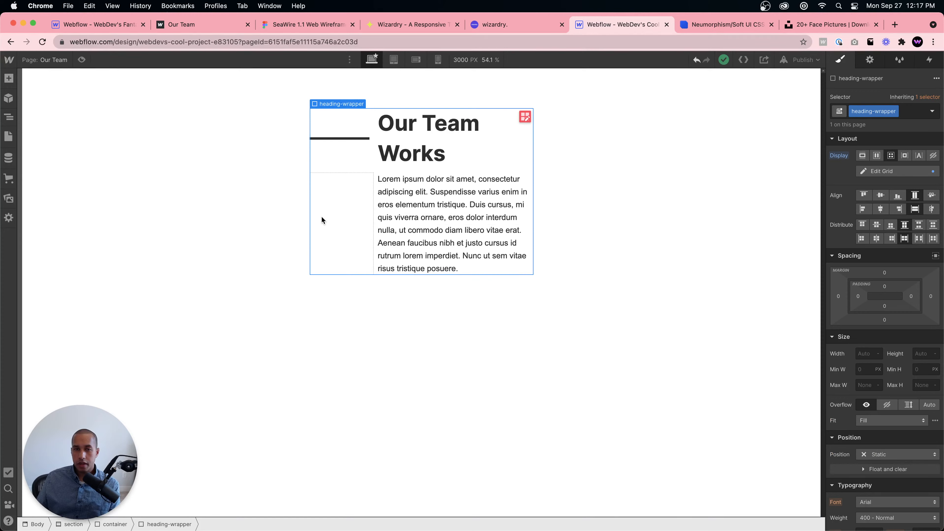
pyautogui.click(115, 525)
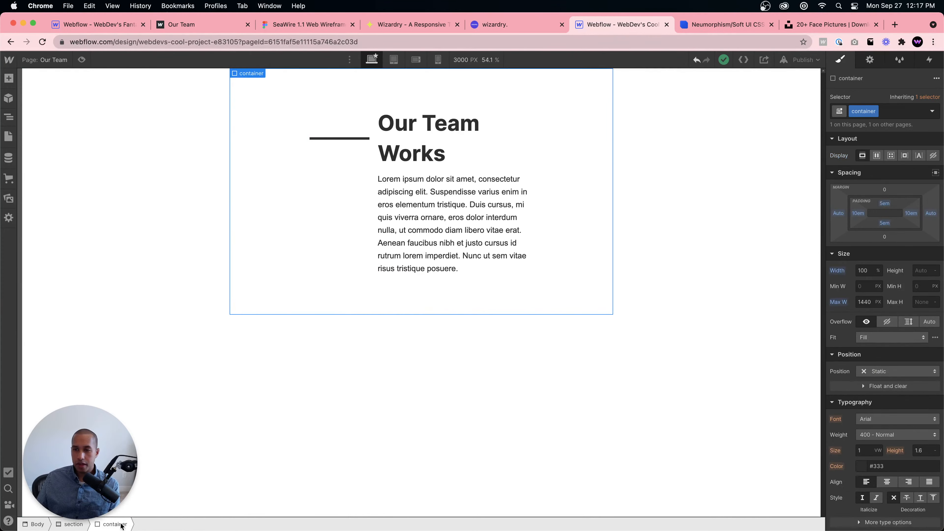
pyautogui.keyDown('alt'); pyautogui.click(846, 303); pyautogui.keyUp('alt')
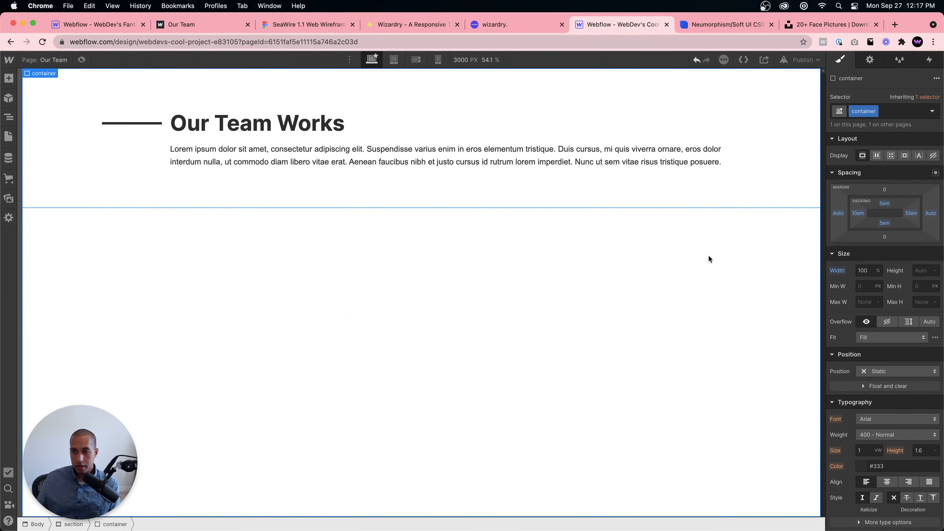
# Step: Resize the canvas to 1624 px wide to check how the heading section scales
pyautogui.moveTo(824, 237); pyautogui.dragTo(653, 236)
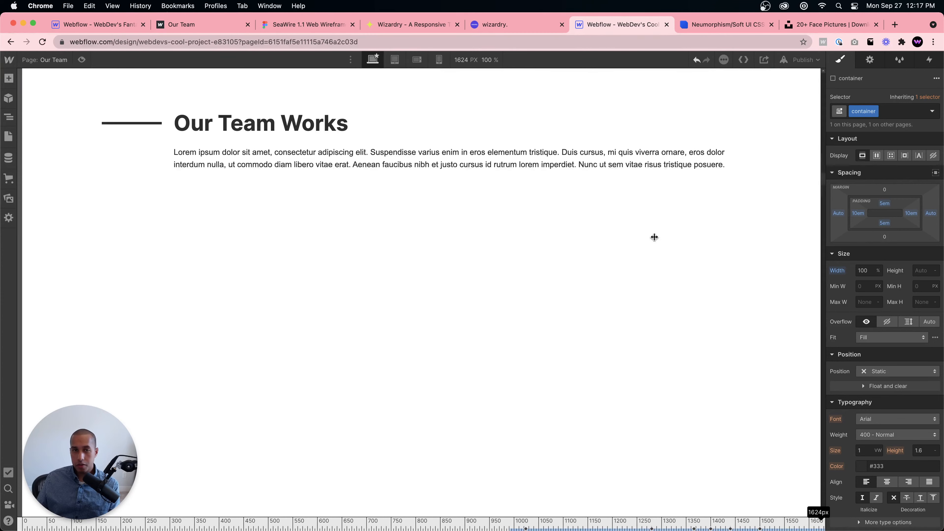
pyautogui.click(456, 66)
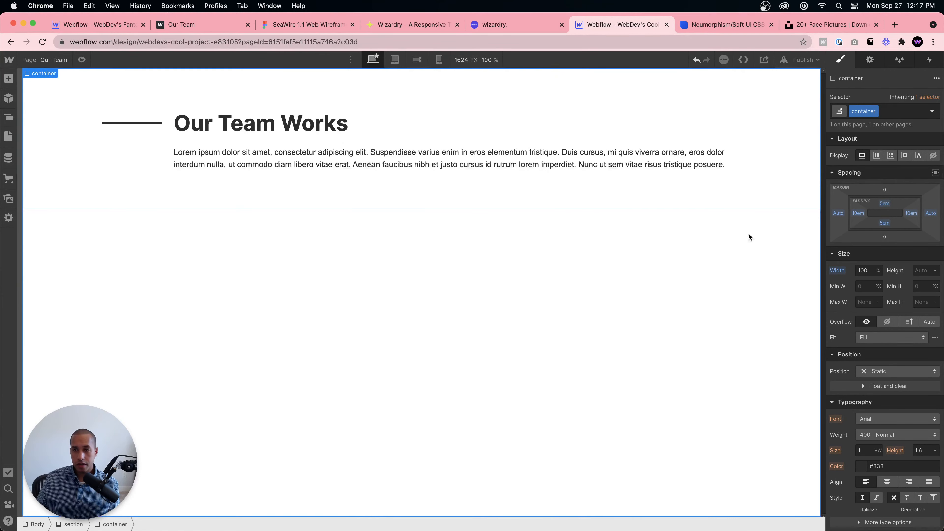
pyautogui.moveTo(823, 240); pyautogui.dragTo(876, 186)
# Step: Inspect the heading-wrapper's heading and paragraph, and consult the Wizardry guide's table of units for each CSS property
pyautogui.click(124, 164)
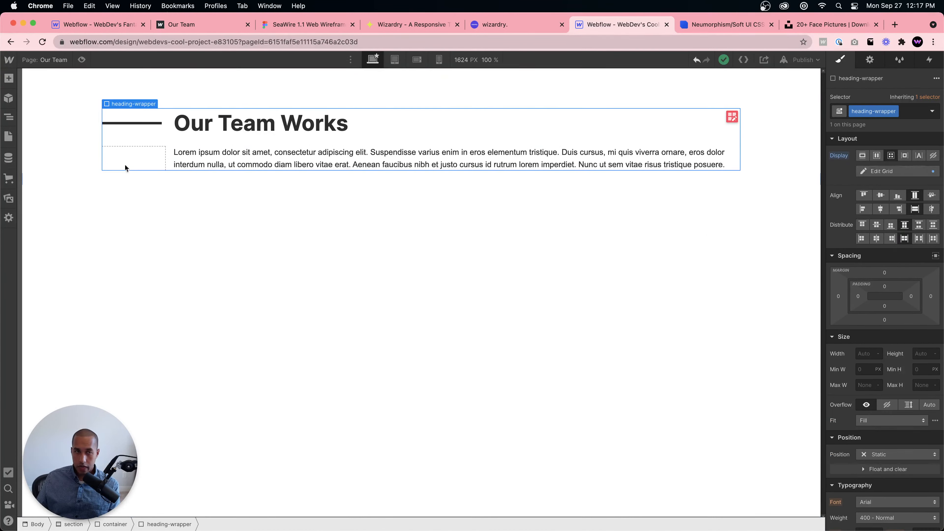
pyautogui.click(126, 523)
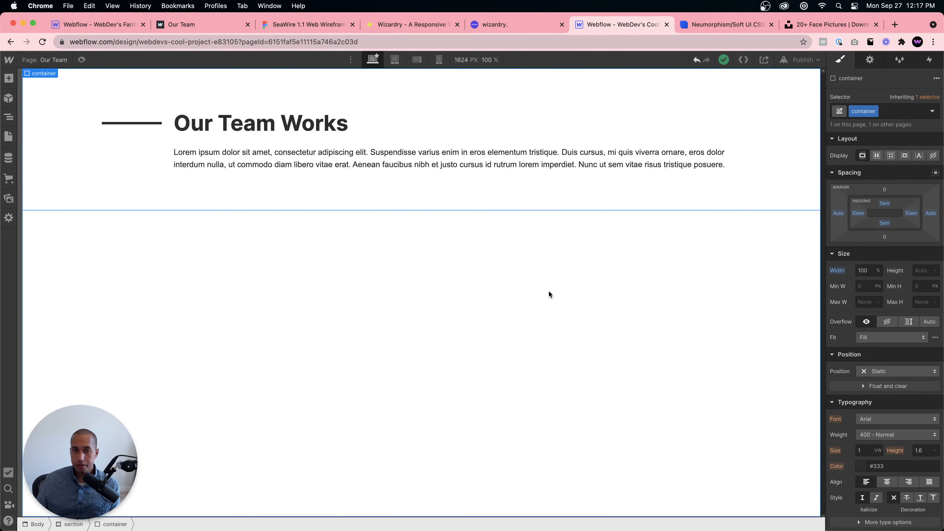
pyautogui.click(356, 165)
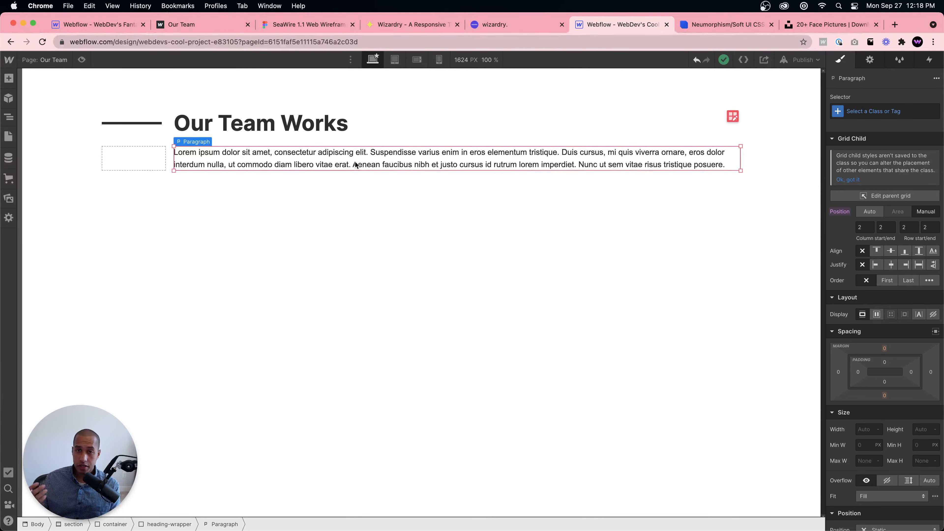
pyautogui.click(364, 134)
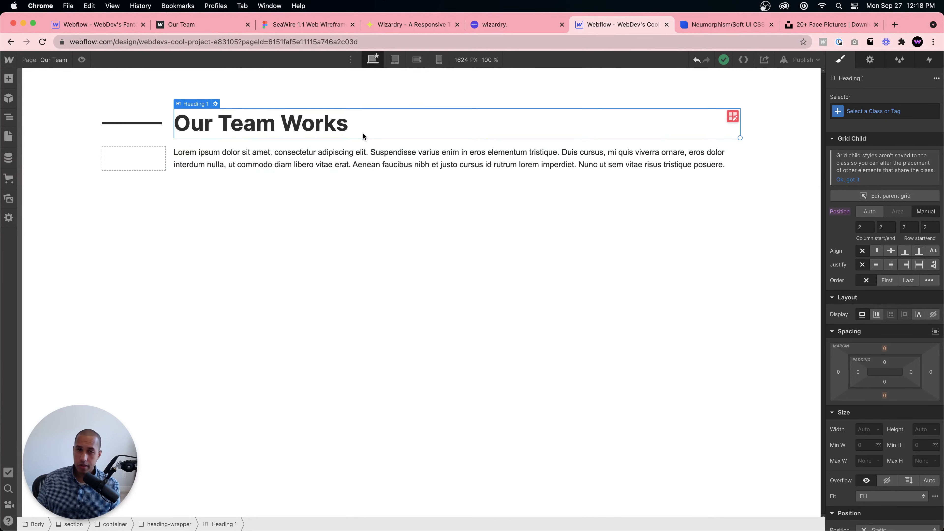
pyautogui.click(358, 152)
pyautogui.click(496, 24)
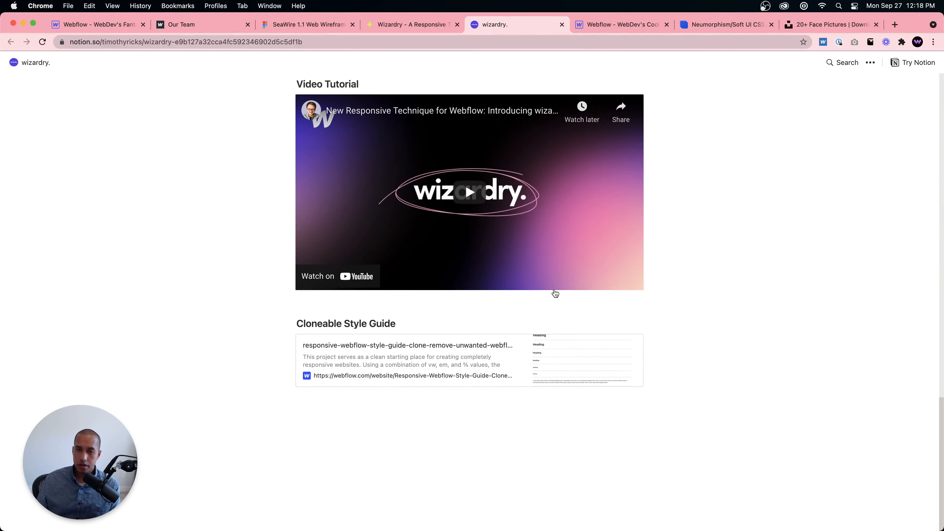
pyautogui.scroll(10, 550, 260)
pyautogui.scroll(2, 544, 249)
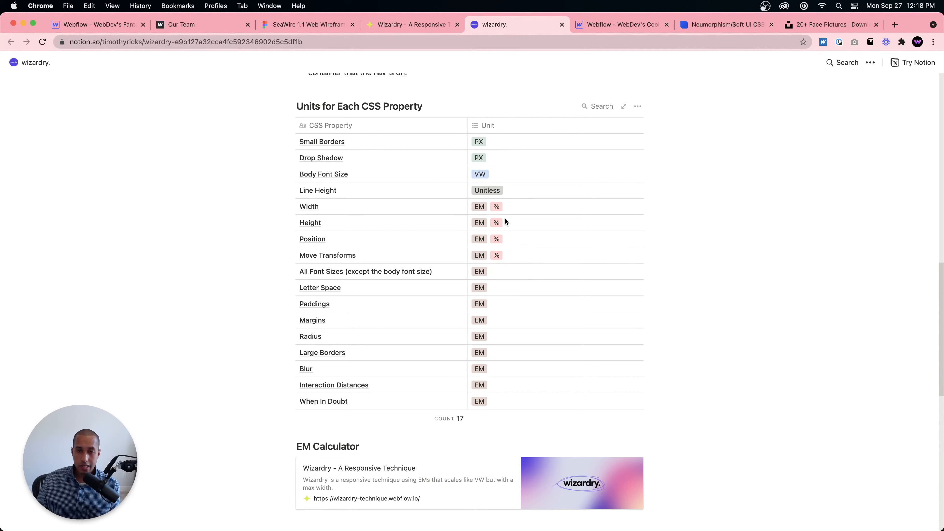
pyautogui.click(602, 26)
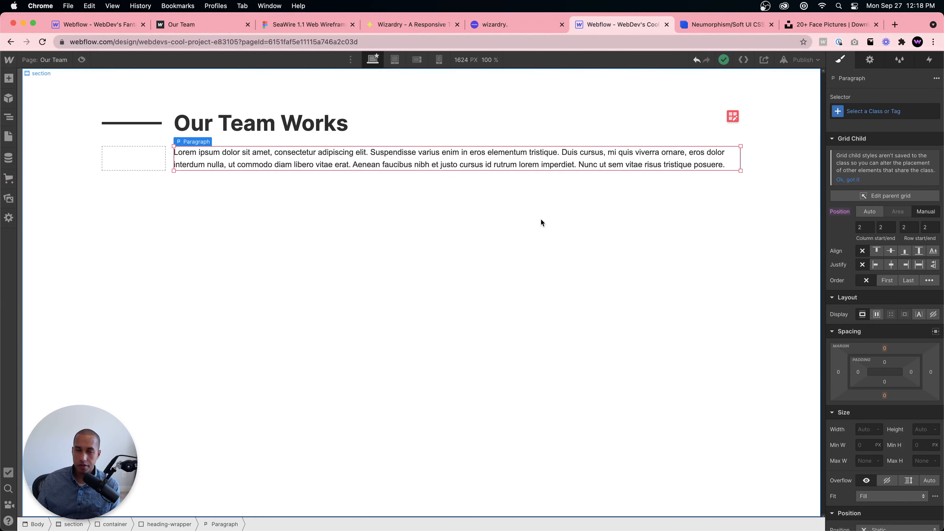
pyautogui.click(454, 134)
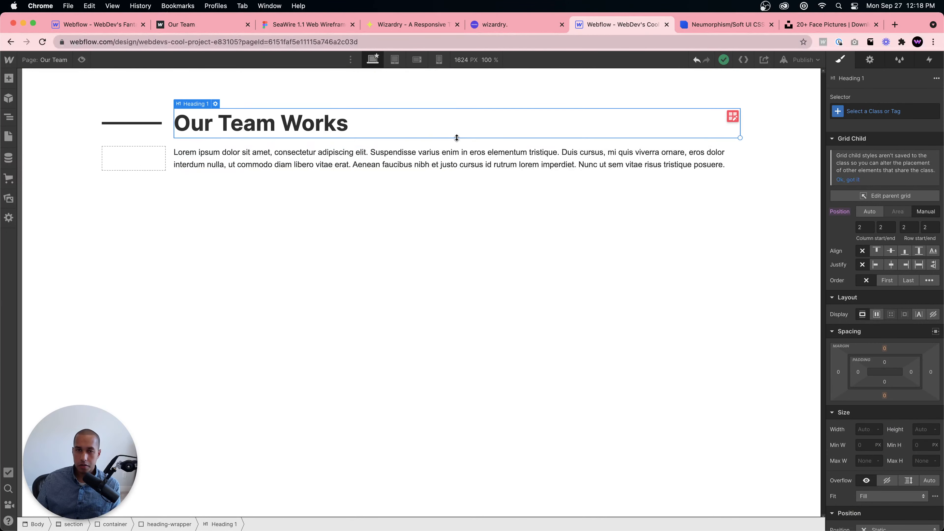
pyautogui.click(452, 152)
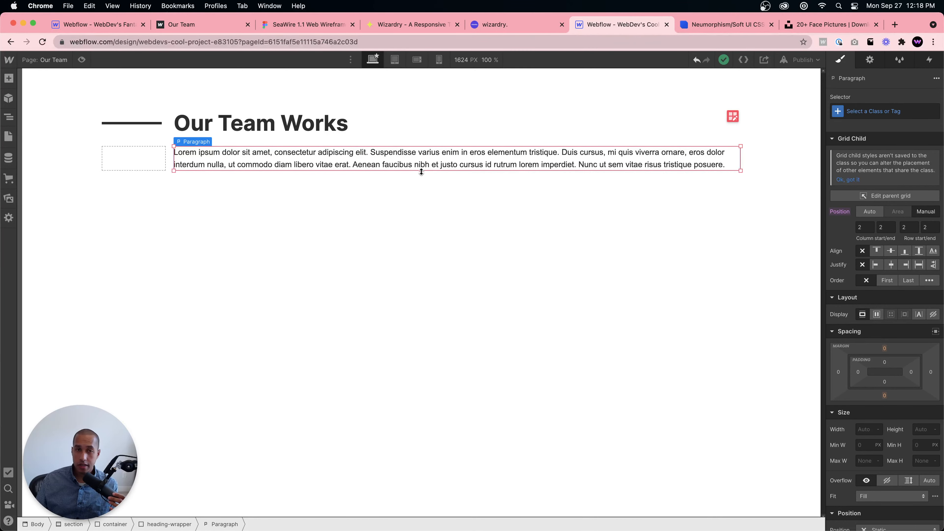
pyautogui.click(413, 189)
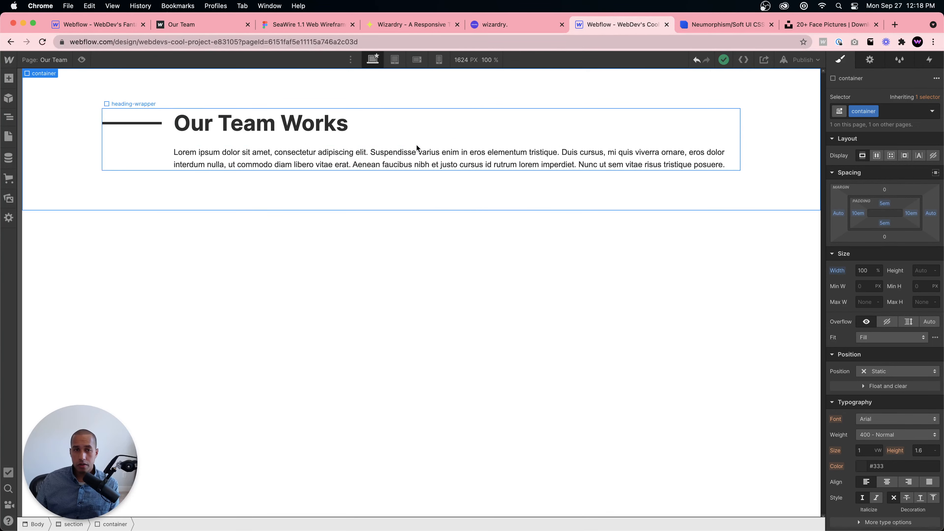
# Step: Switch to the Figma wireframe and copy the content of the text line below the Our Team Works heading
pyautogui.click(308, 24)
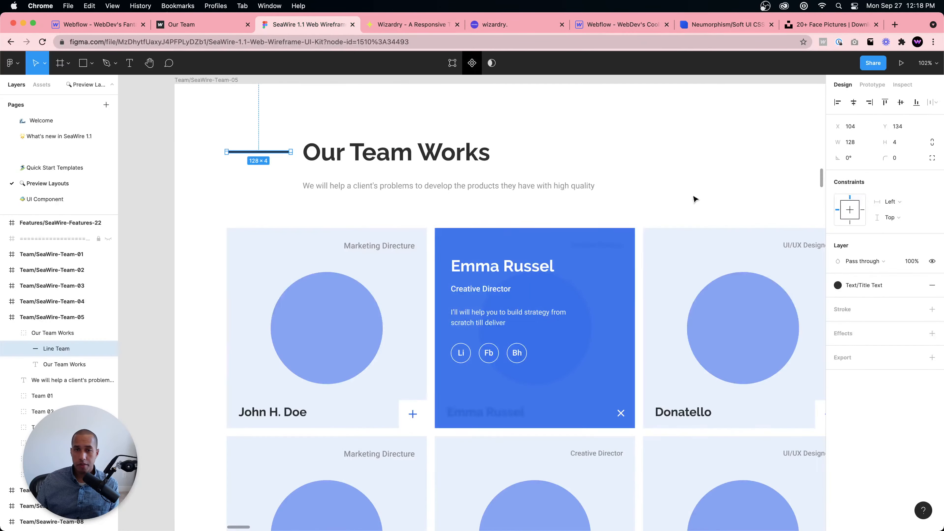
pyautogui.click(471, 187)
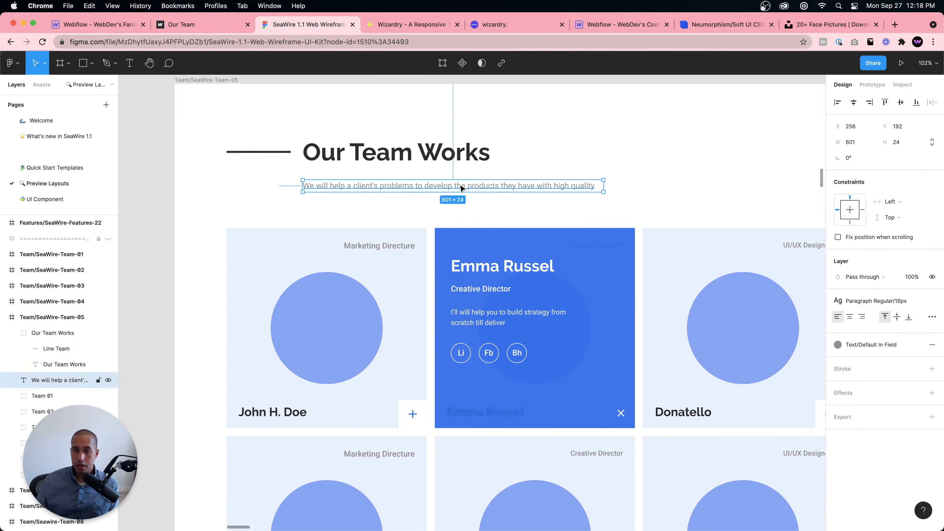
pyautogui.click(902, 84)
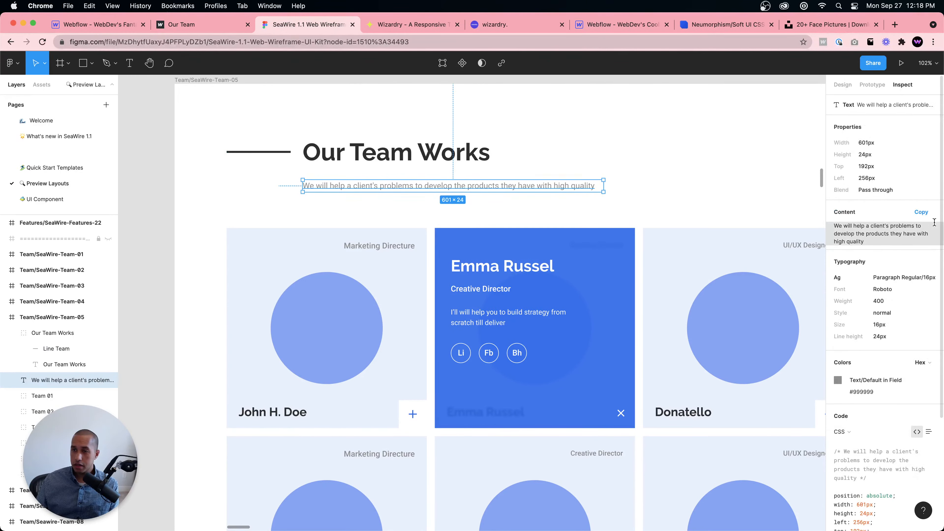
pyautogui.click(922, 215)
pyautogui.click(106, 26)
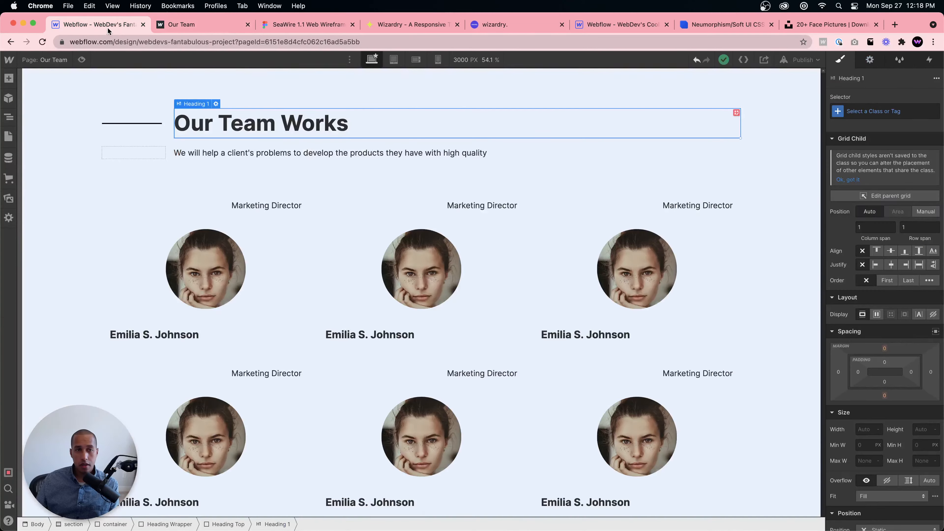
# Step: Back in the cloned Webflow project, replace the placeholder paragraph with the copied text "We will help a client's problems to develop the products they have with high quality"
pyautogui.click(599, 25)
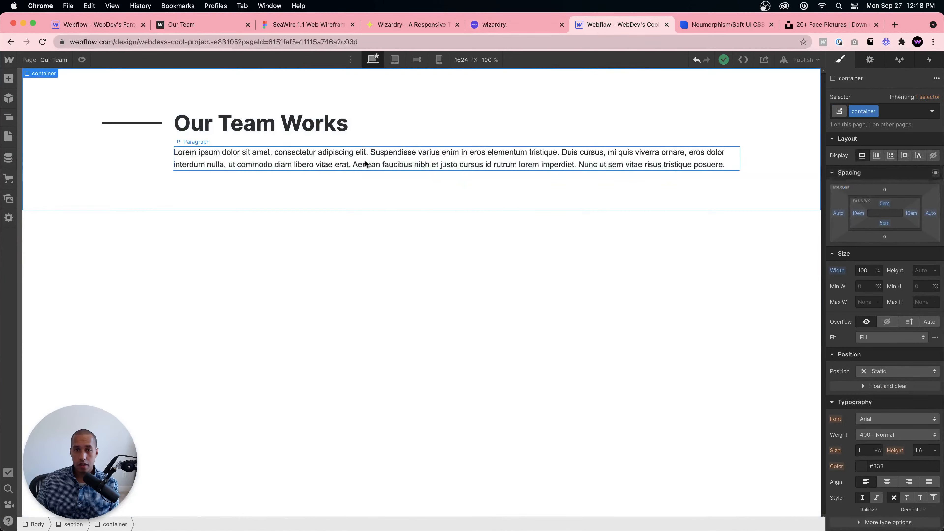
pyautogui.doubleClick(375, 172)
pyautogui.press('super+v')
pyautogui.click(364, 216)
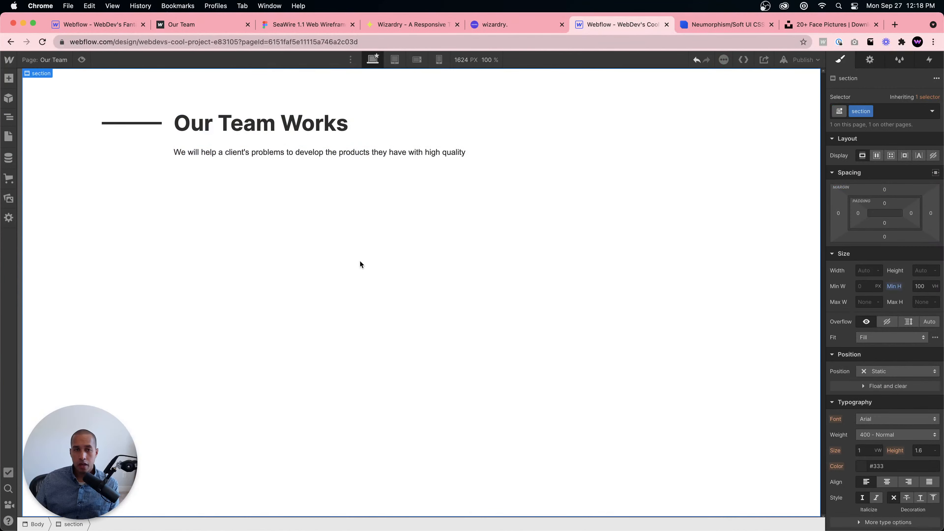
# Step: Set the heading-wrapper grid's column gap and row gap to 1 em each and finish editing the grid
pyautogui.click(301, 153)
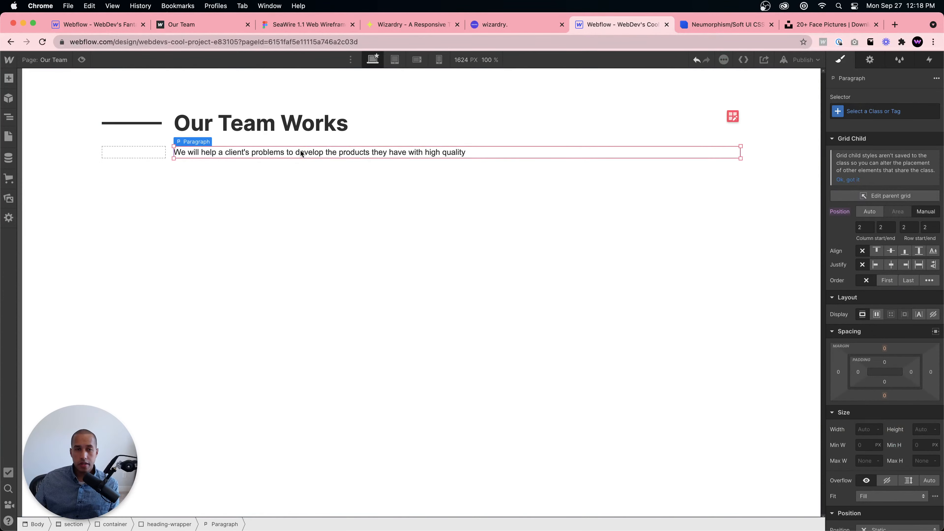
pyautogui.click(733, 117)
pyautogui.click(871, 189)
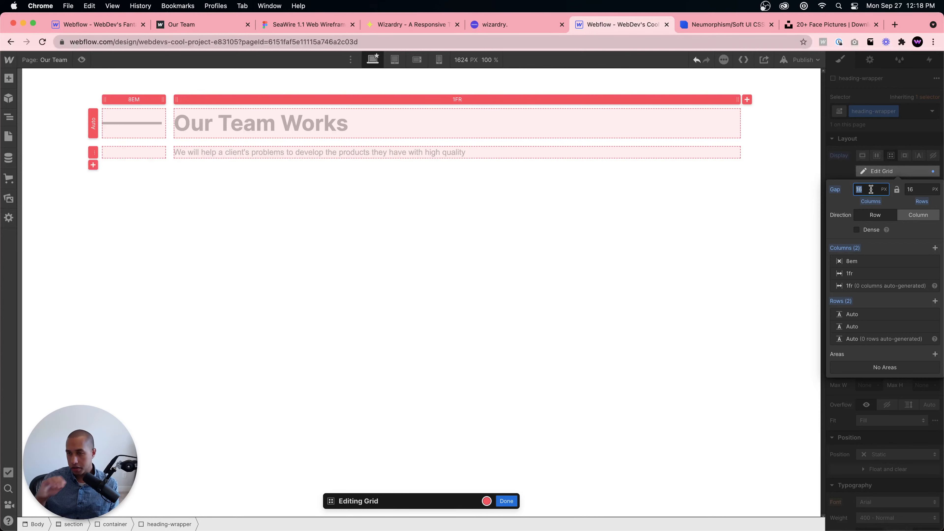
pyautogui.write('1em')
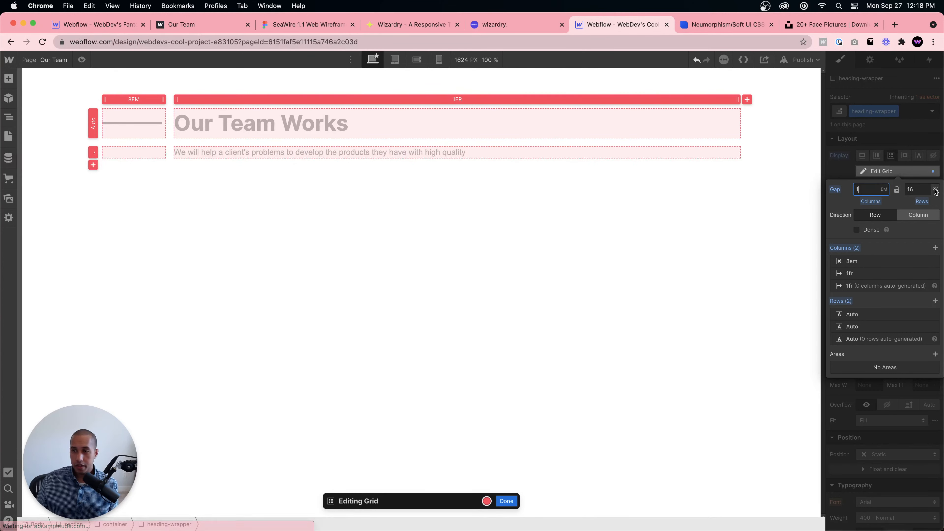
pyautogui.click(923, 190)
pyautogui.write('1em')
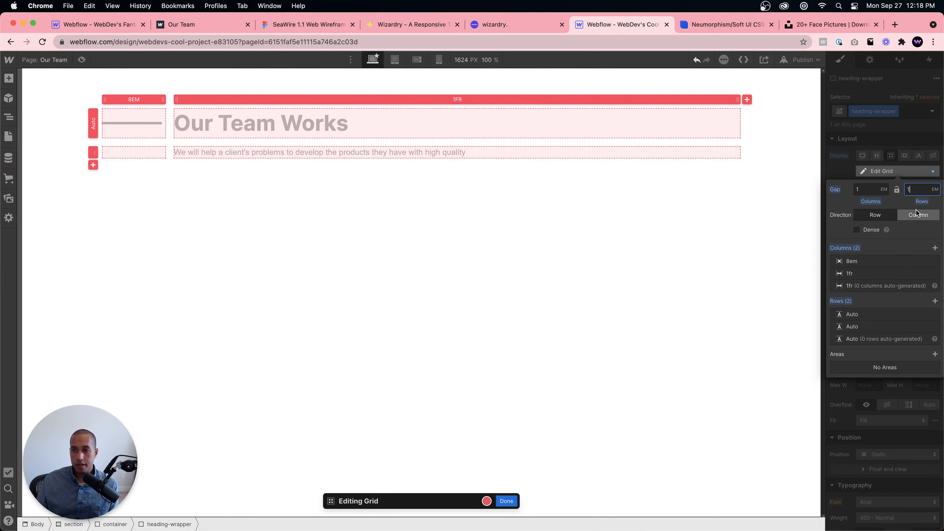
pyautogui.press('Up')
pyautogui.press('Down')
pyautogui.click(506, 501)
pyautogui.click(447, 285)
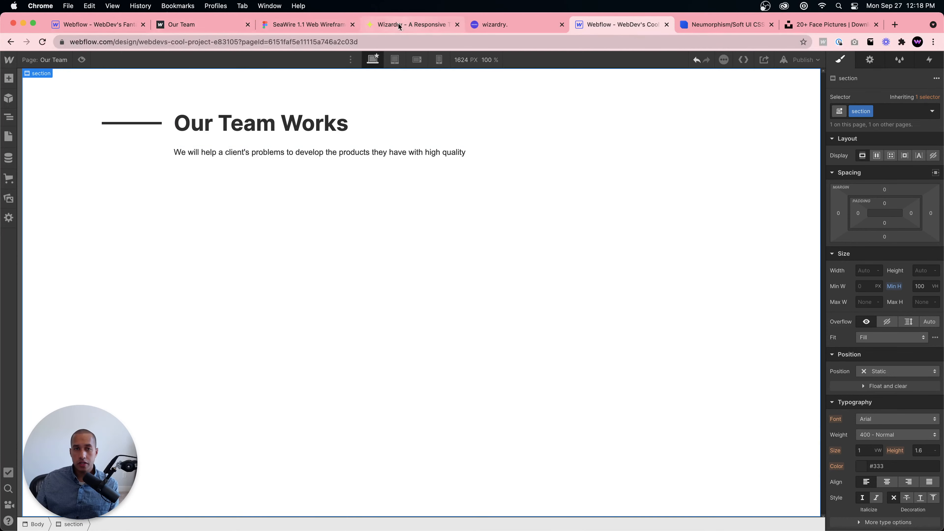
# Step: Examine the team card layout in the Figma wireframe, the published Our Team page and the finished project's element structure
pyautogui.click(308, 24)
pyautogui.press('super+minus')
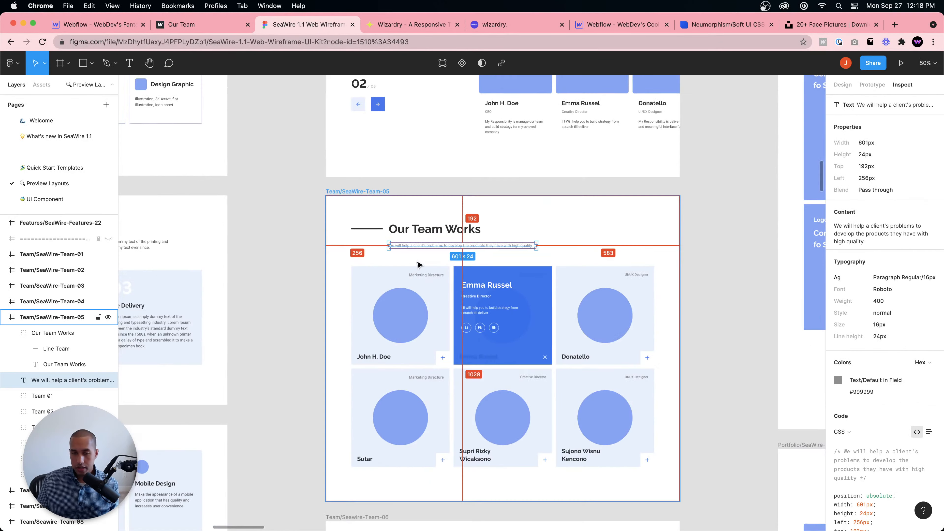
pyautogui.scroll(2, 495, 310)
pyautogui.scroll(3, 497, 312)
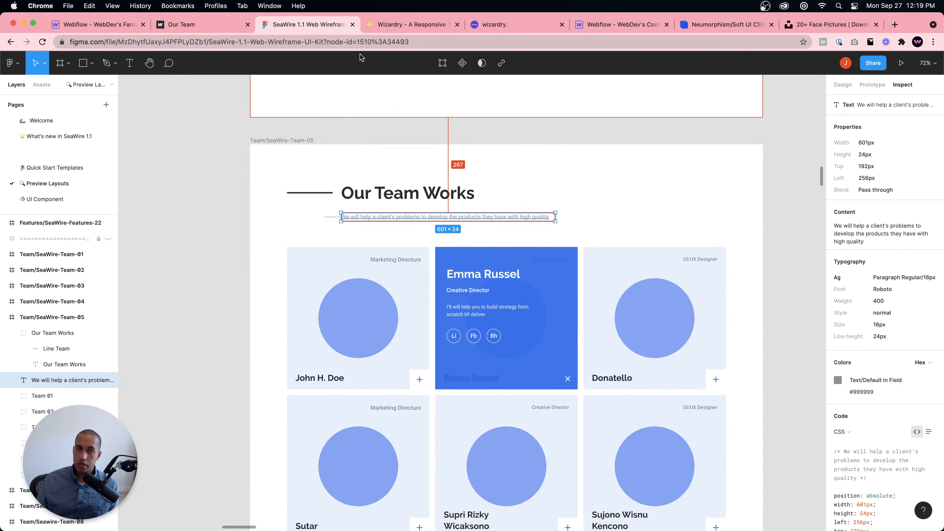
pyautogui.click(202, 23)
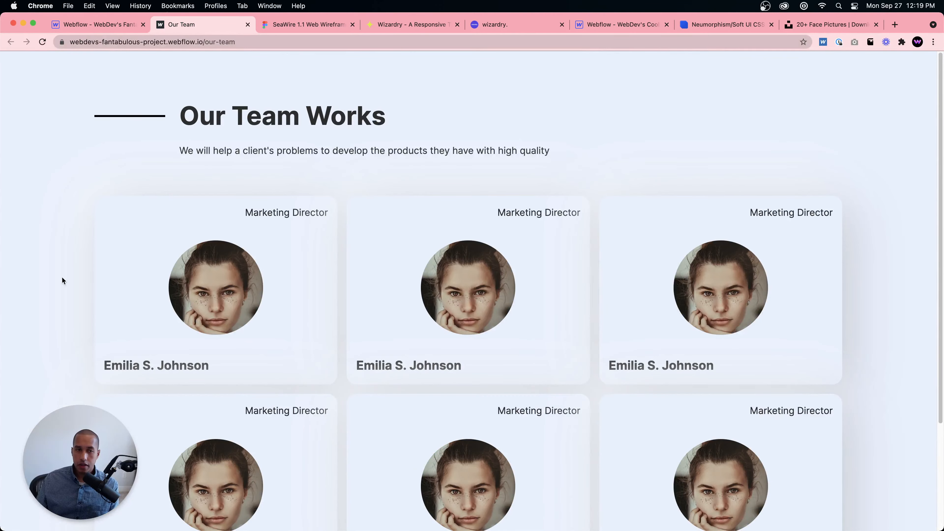
pyautogui.moveTo(1, 264); pyautogui.dragTo(2, 330)
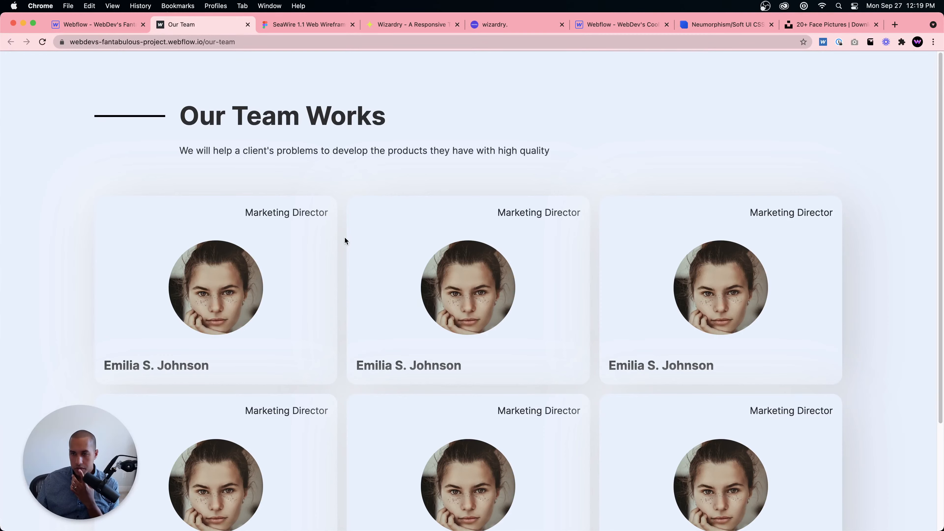
pyautogui.moveTo(2, 290)
pyautogui.mouseDown()
pyautogui.moveTo(179, 289)
pyautogui.moveTo(1, 289)
pyautogui.mouseUp()
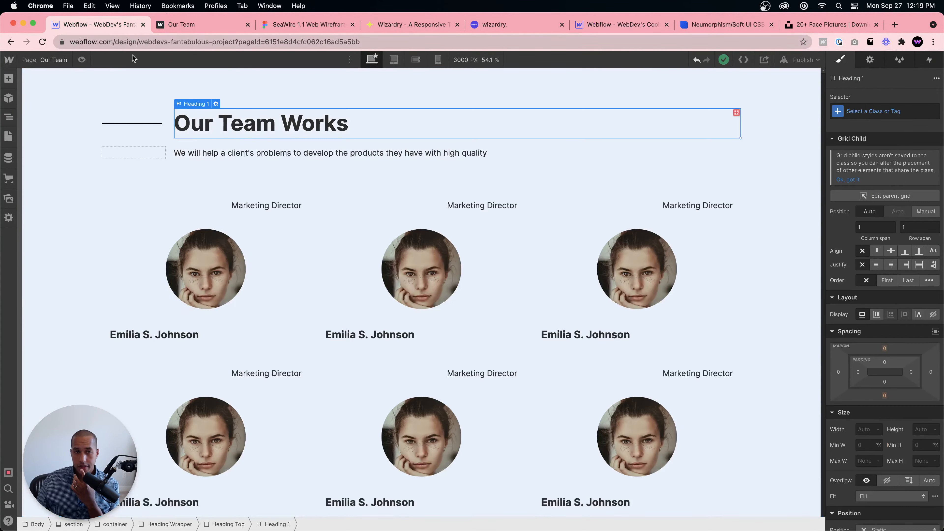
pyautogui.click(132, 233)
pyautogui.click(9, 116)
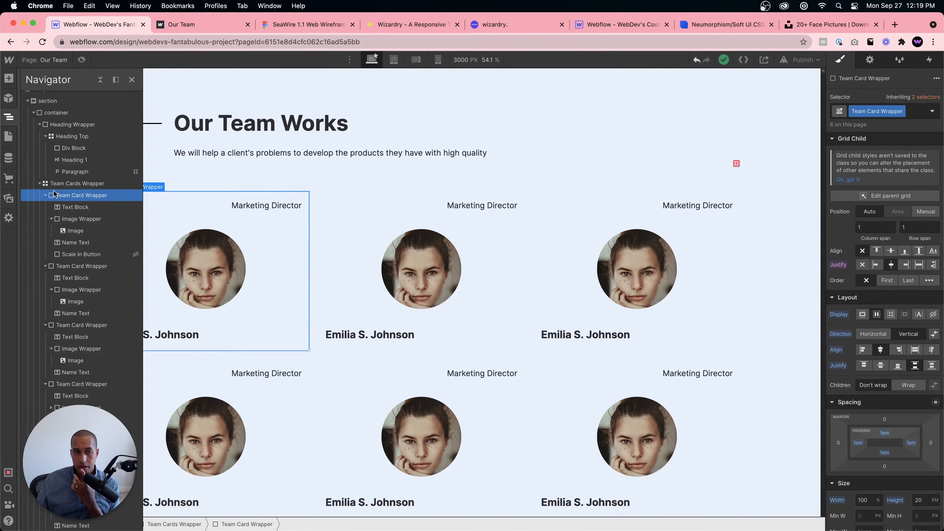
# Step: Return to the cloned Webflow project and add a Div Block inside the container, below the heading-wrapper
pyautogui.click(604, 26)
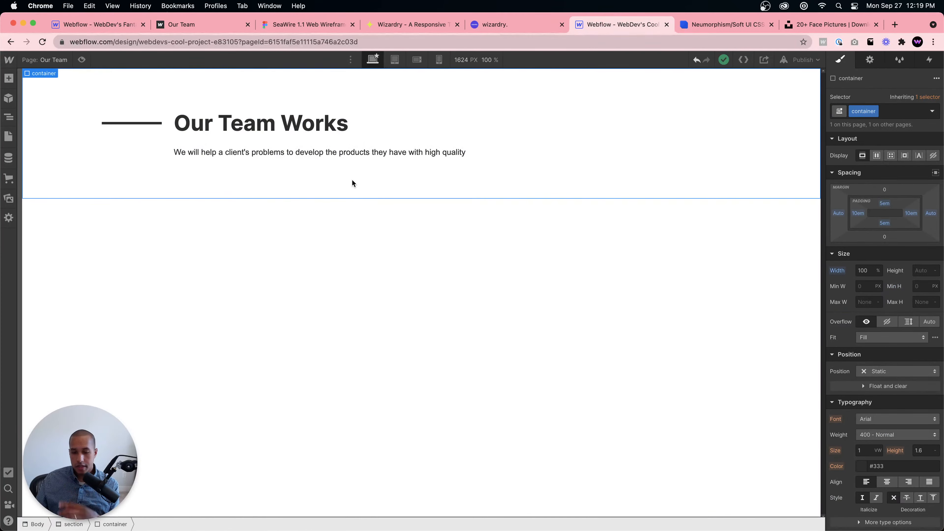
pyautogui.press('super+e')
pyautogui.write('div')
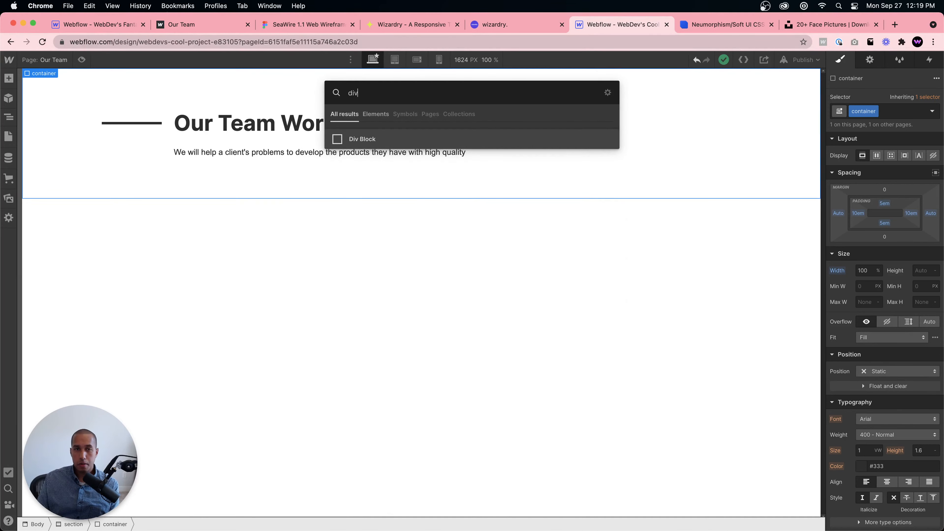
pyautogui.press('Return')
# Step: Give the new Div Block below the heading-wrapper the class teams-wrapper
pyautogui.click(874, 110)
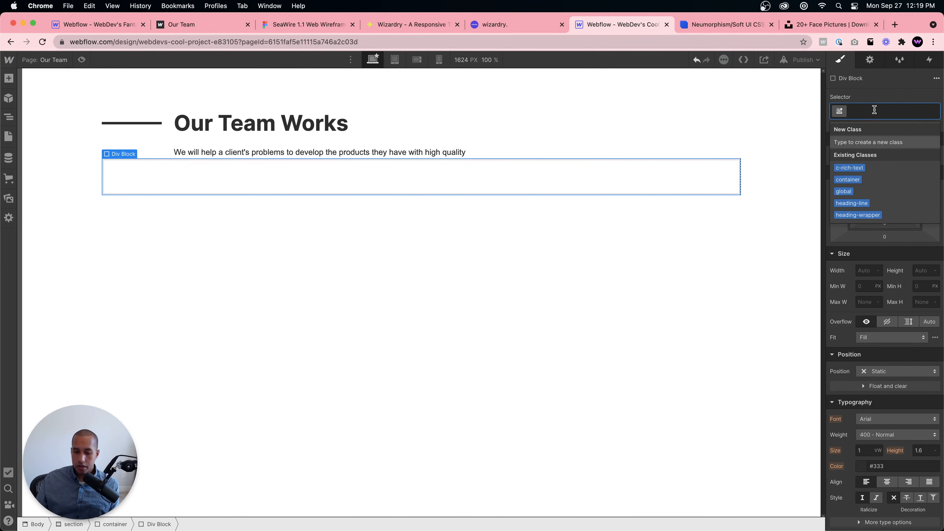
pyautogui.write('T')
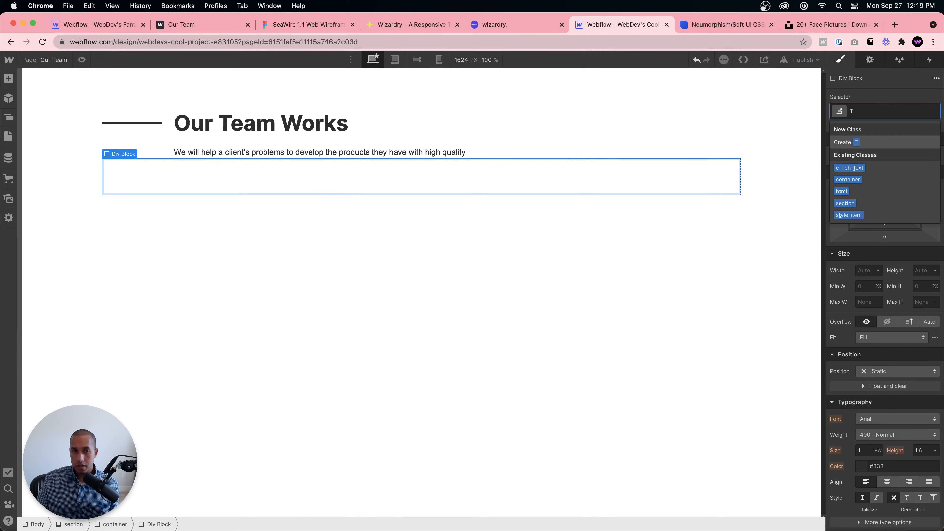
pyautogui.press('BackSpace')
pyautogui.write('Our')
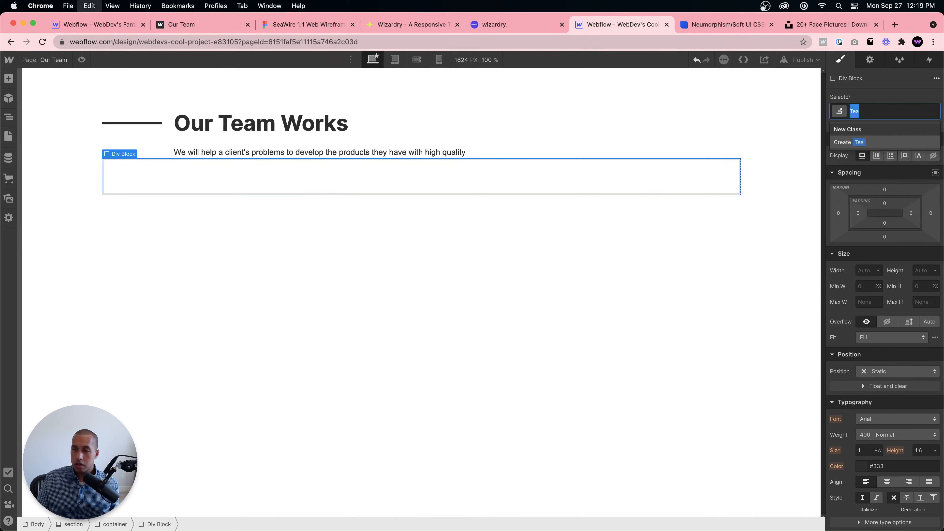
pyautogui.write(' ind')
pyautogui.press('BackSpace')
pyautogui.press('BackSpace')
pyautogui.press('BackSpace')
pyautogui.press('BackSpace')
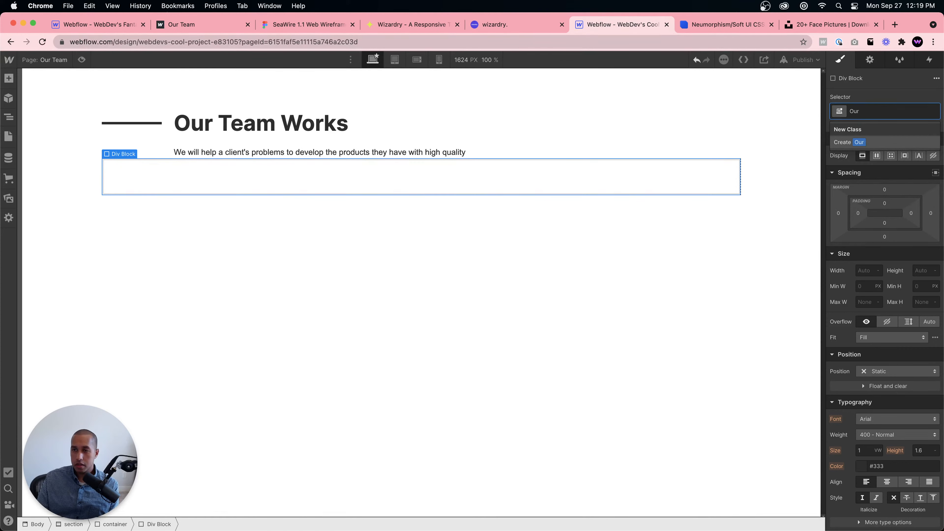
pyautogui.press('super+a')
pyautogui.write('out-tream')
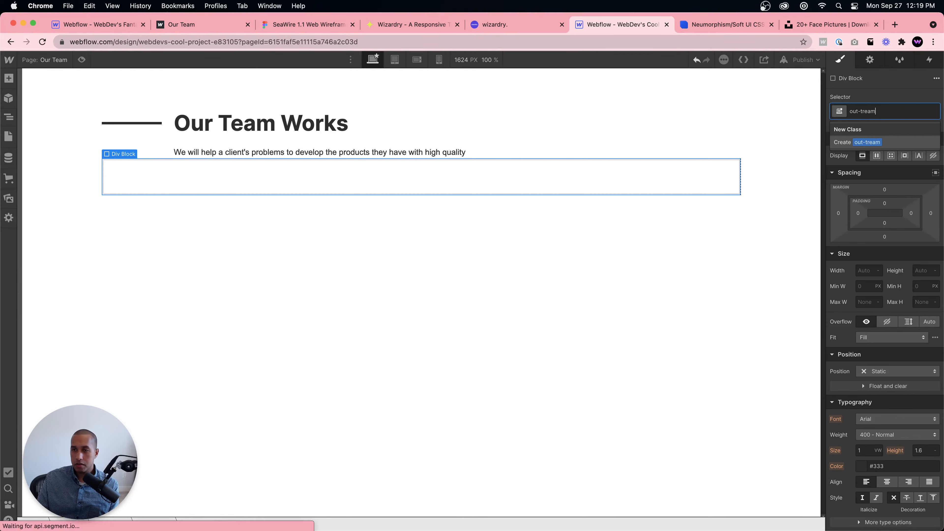
pyautogui.press('super+a')
pyautogui.write('teams-wrapper')
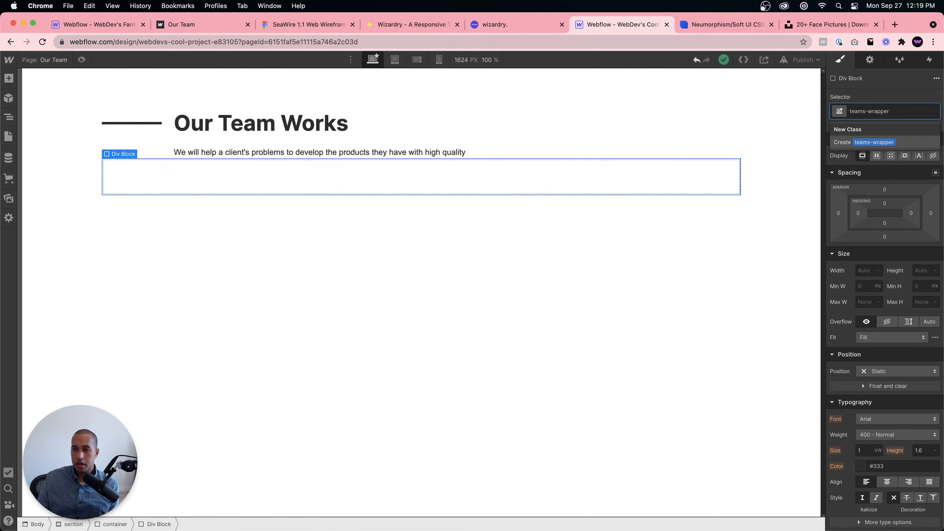
pyautogui.press('Return')
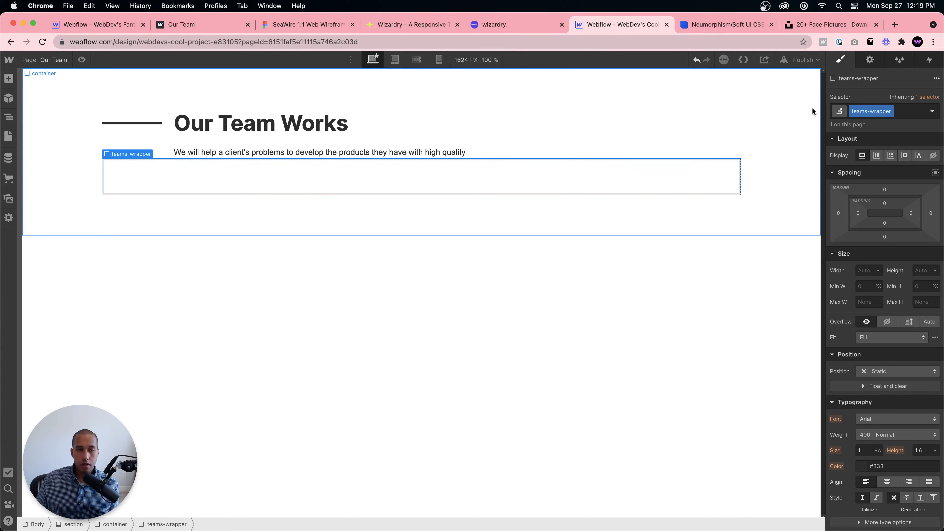
# Step: After checking the team cards in the finished project, make the cloned project's teams-wrapper a grid with three 1fr columns and two auto rows
pyautogui.click(106, 24)
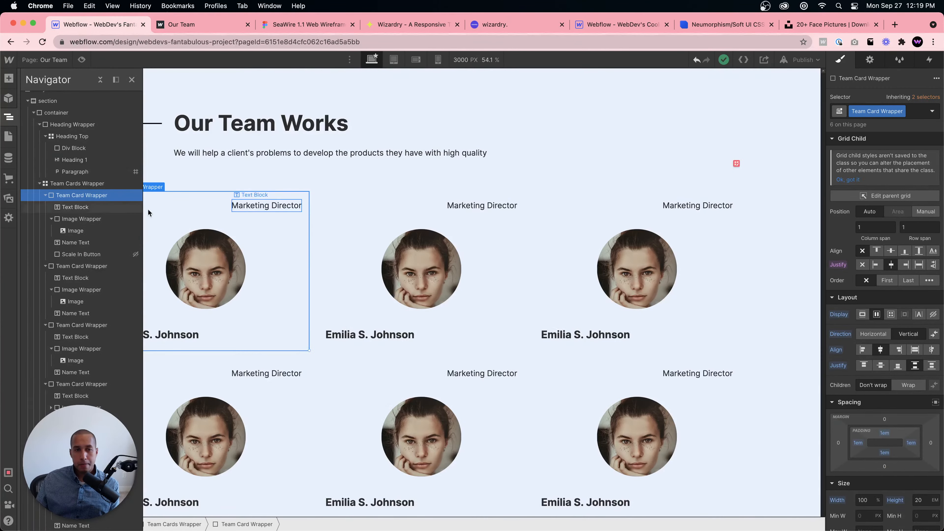
pyautogui.click(266, 206)
pyautogui.click(278, 237)
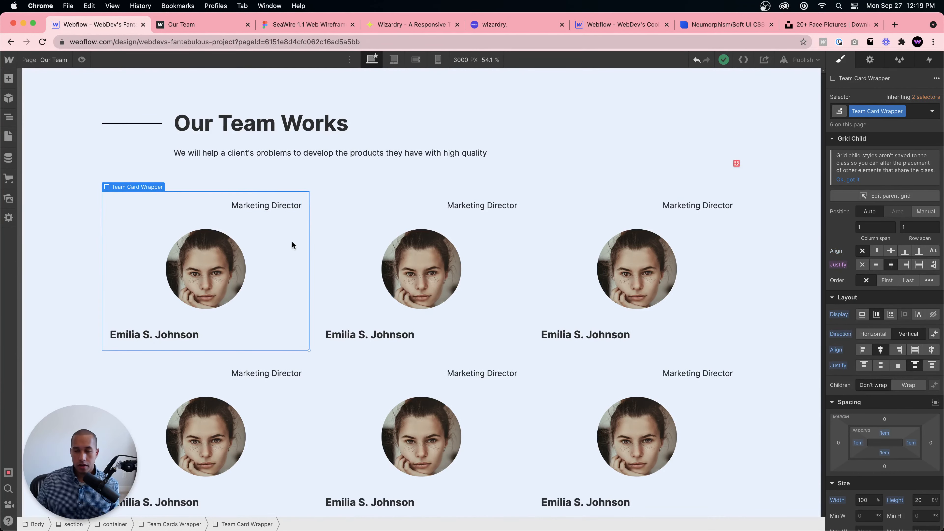
pyautogui.click(633, 24)
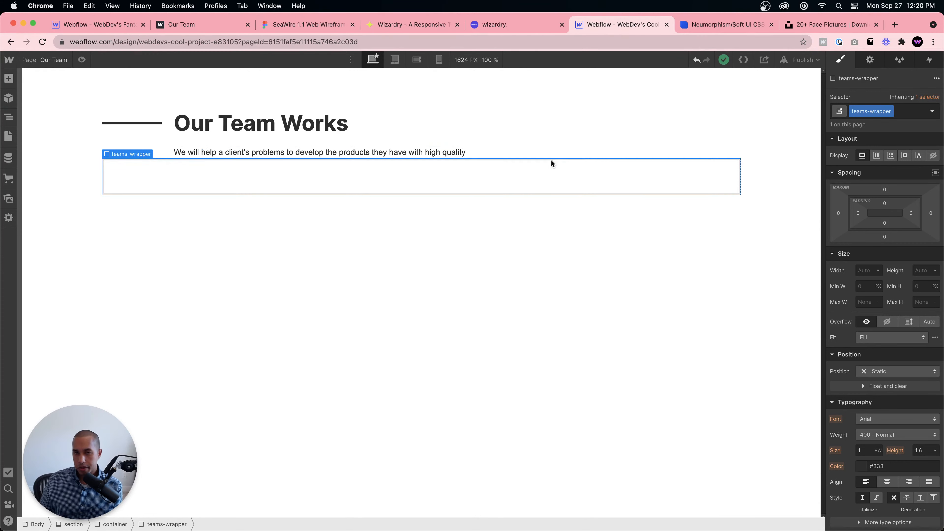
pyautogui.click(545, 141)
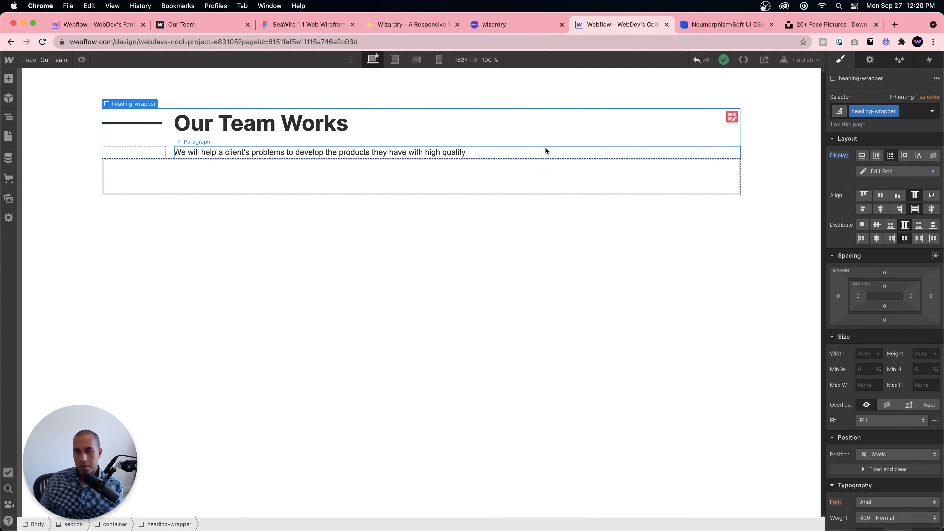
pyautogui.click(535, 171)
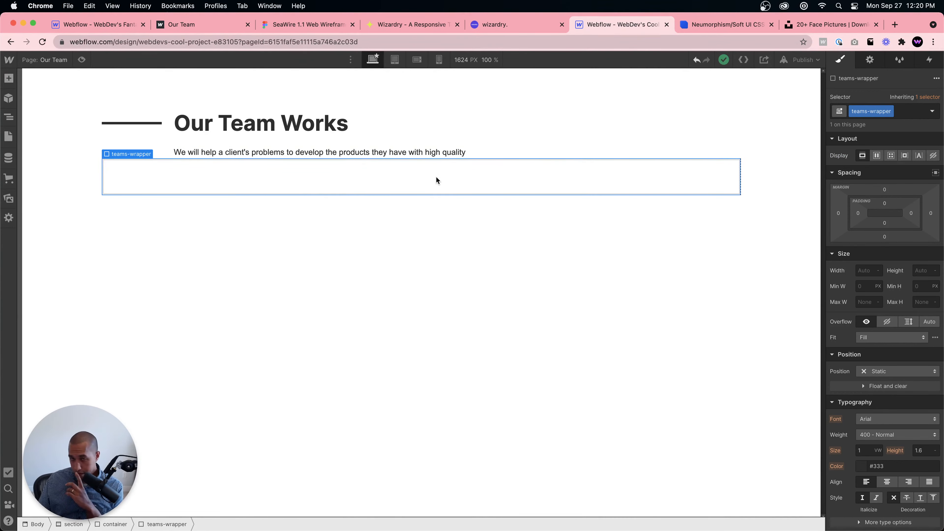
pyautogui.click(890, 155)
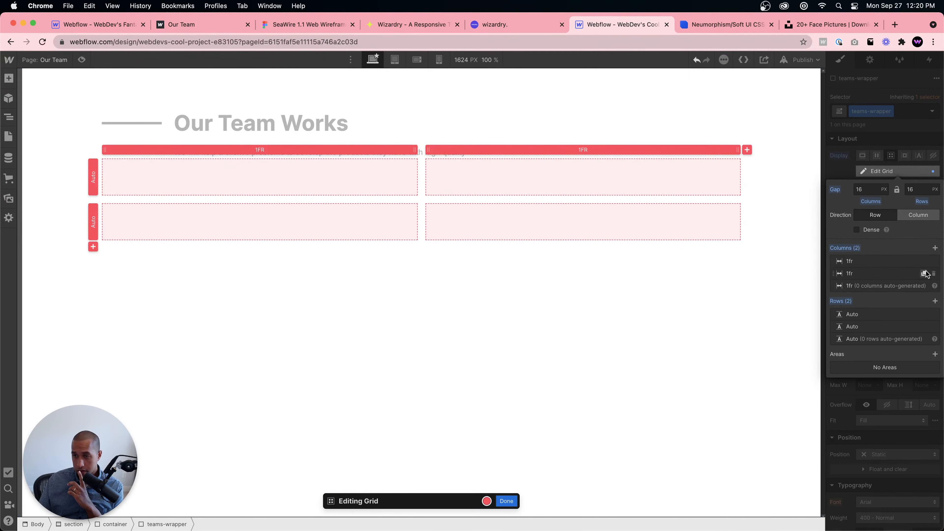
pyautogui.click(924, 274)
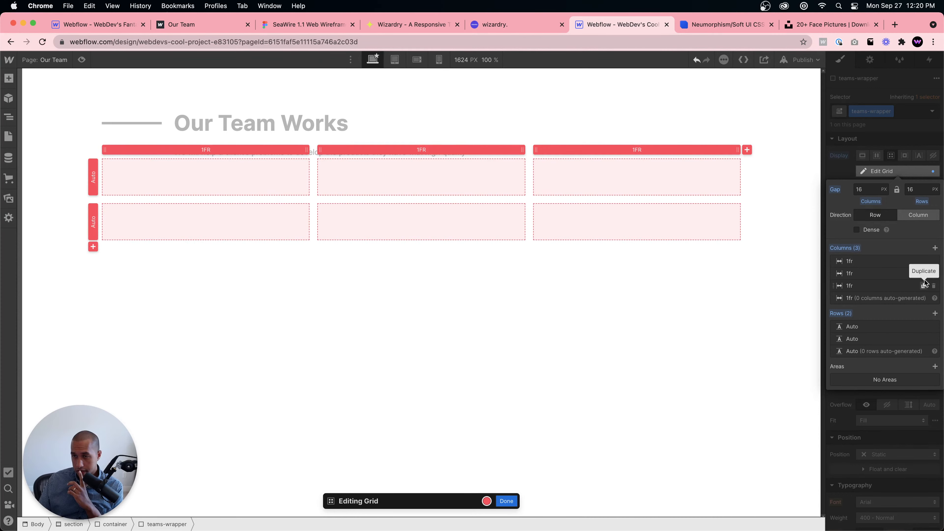
# Step: Set the teams-wrapper grid's column gap and row gap to 2 em each and close the grid settings
pyautogui.click(868, 189)
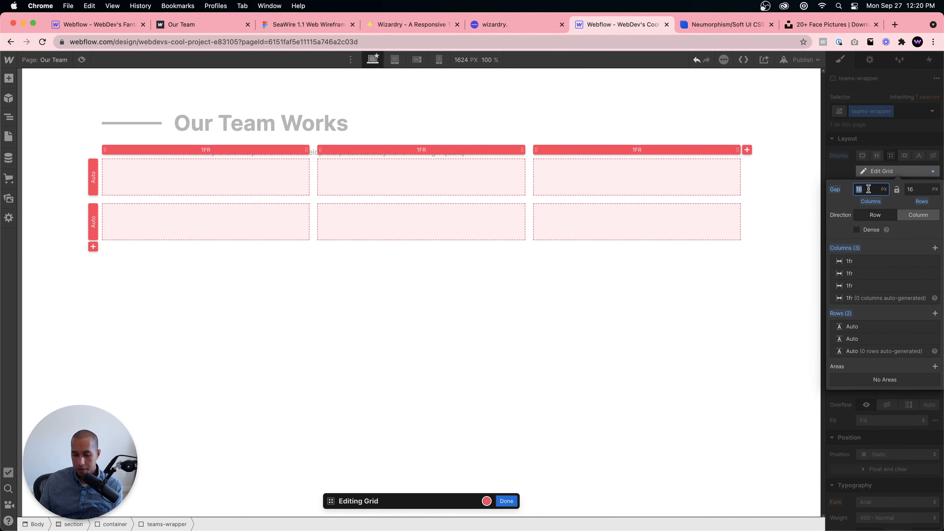
pyautogui.write('1e')
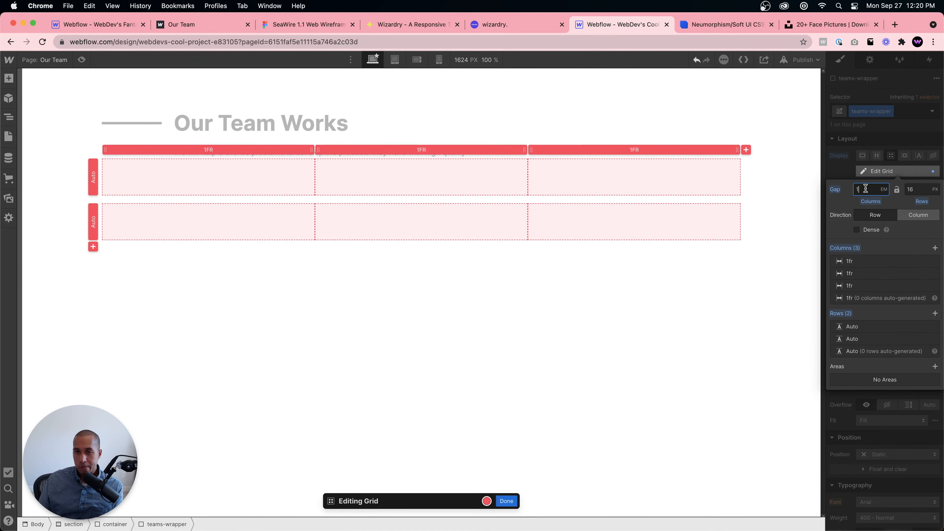
pyautogui.press('BackSpace')
pyautogui.write('2e')
pyautogui.press('BackSpace')
pyautogui.press('BackSpace')
pyautogui.press('Tab')
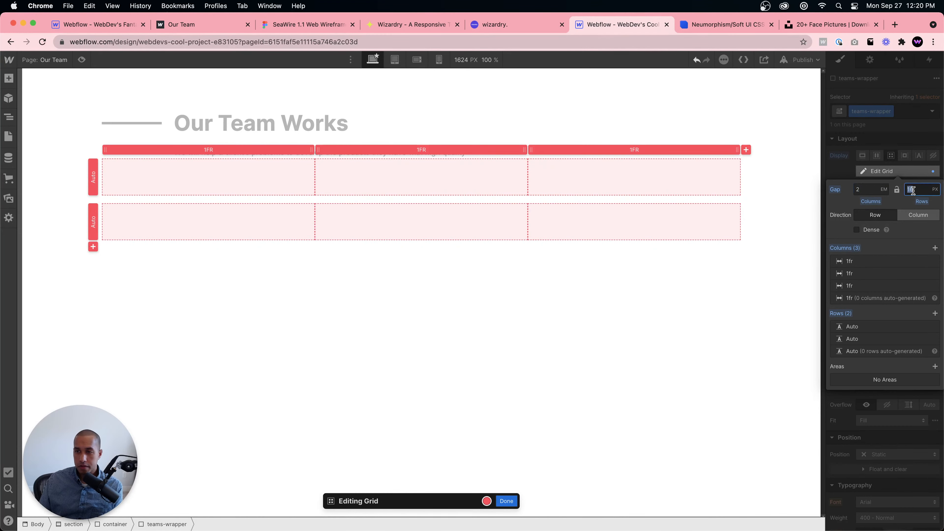
pyautogui.write('1e')
pyautogui.press('BackSpace')
pyautogui.press('BackSpace')
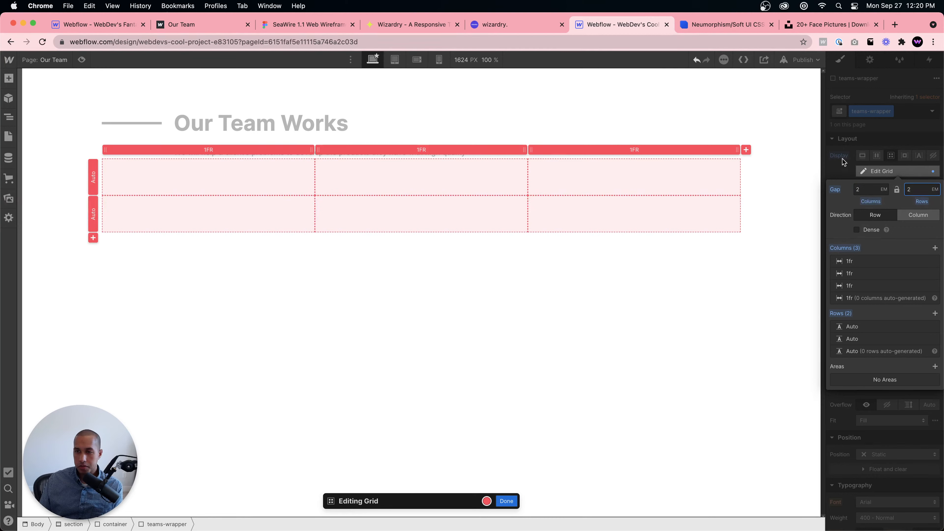
pyautogui.click(842, 142)
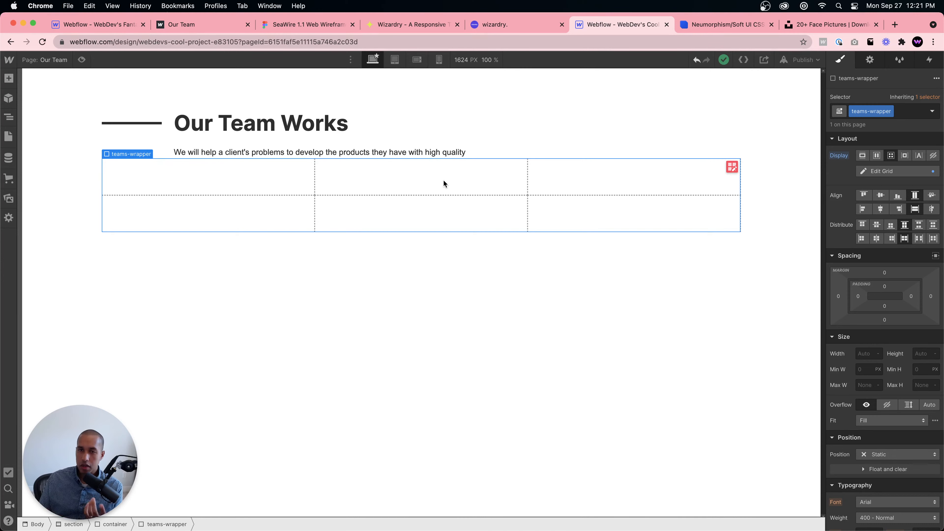
# Step: Compare the teams-wrapper grid settings with the Team Cards Wrapper grid in the finished project, leaving both grids unedited
pyautogui.scroll(-2, 889, 389)
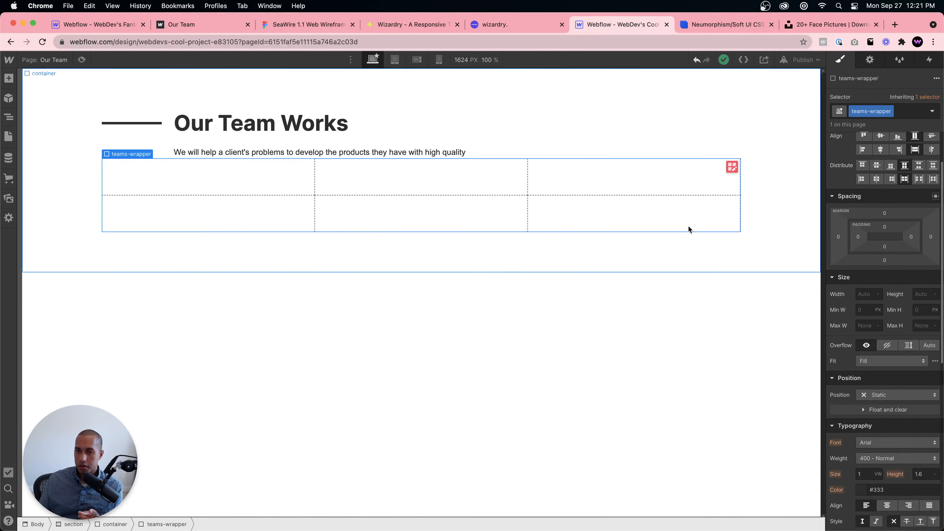
pyautogui.click(732, 167)
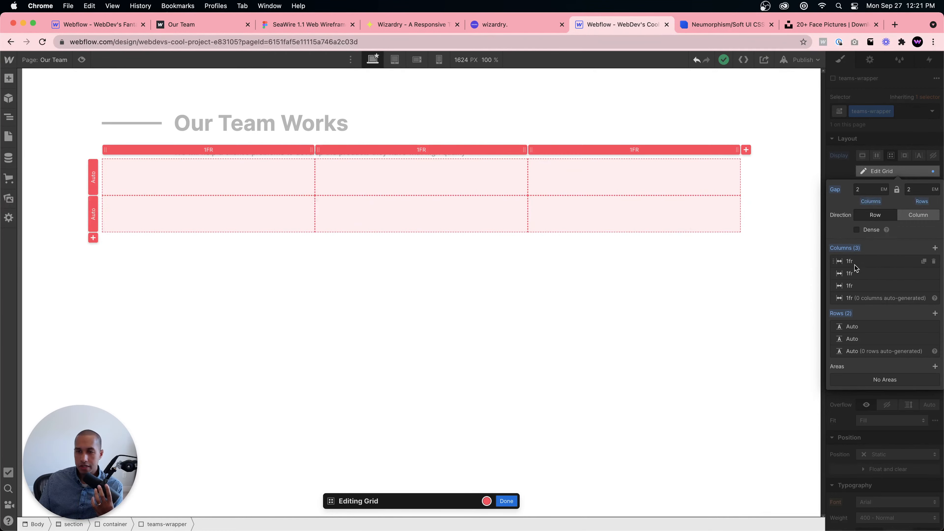
pyautogui.click(94, 24)
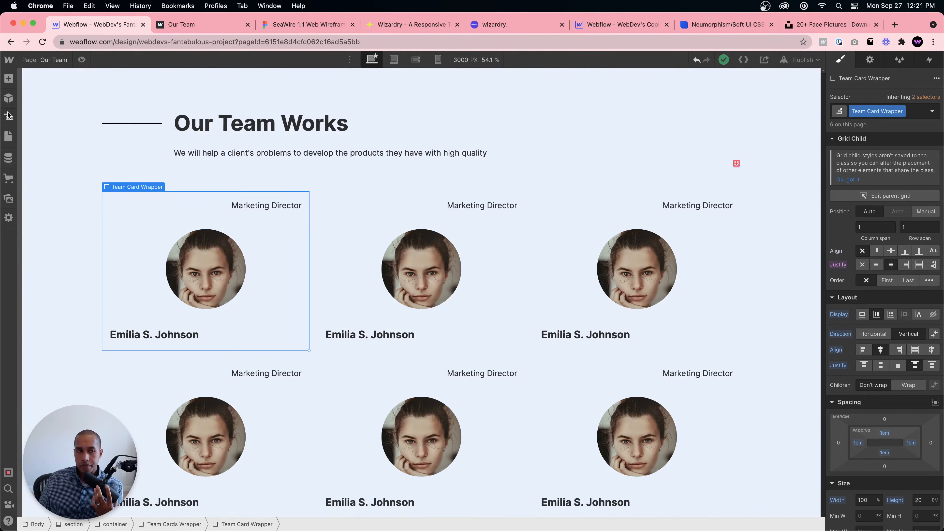
pyautogui.click(735, 163)
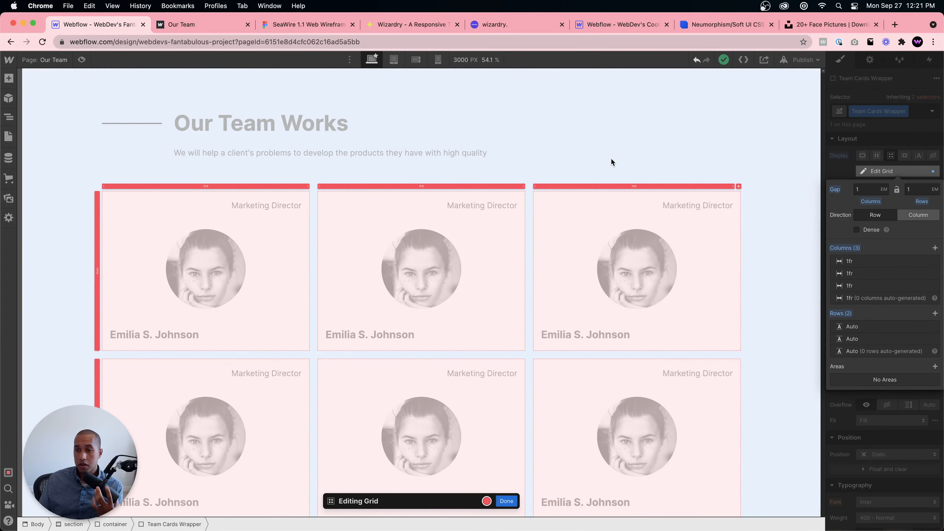
pyautogui.click(508, 500)
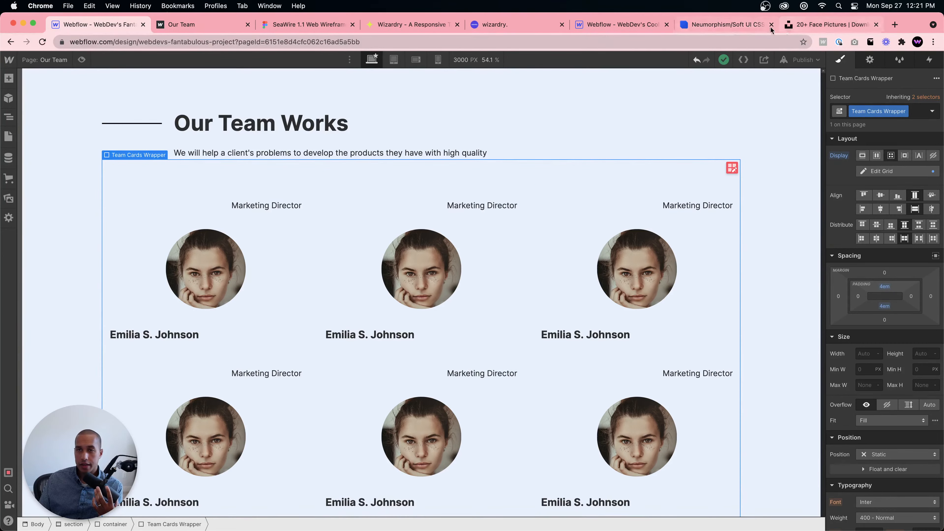
pyautogui.click(621, 24)
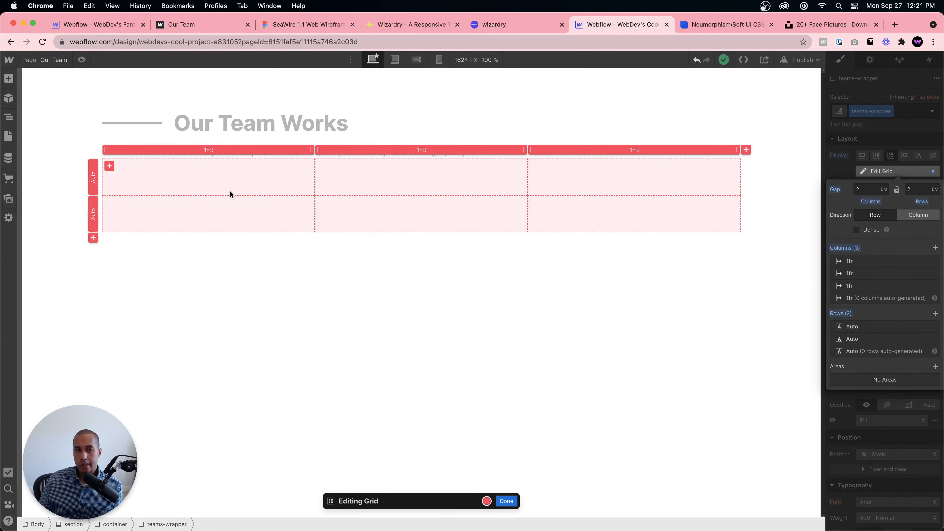
pyautogui.click(506, 500)
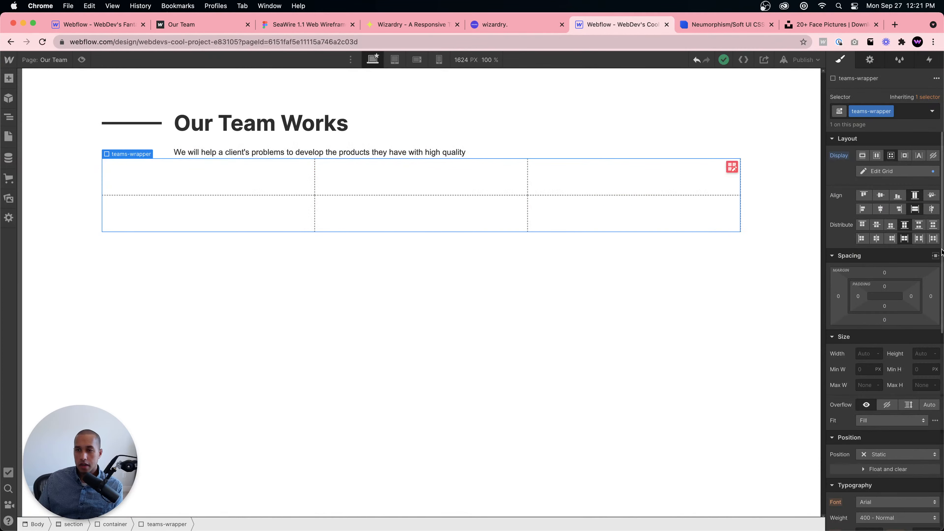
# Step: Set the teams-wrapper's top and bottom padding to 4 em each
pyautogui.click(886, 286)
pyautogui.write('4')
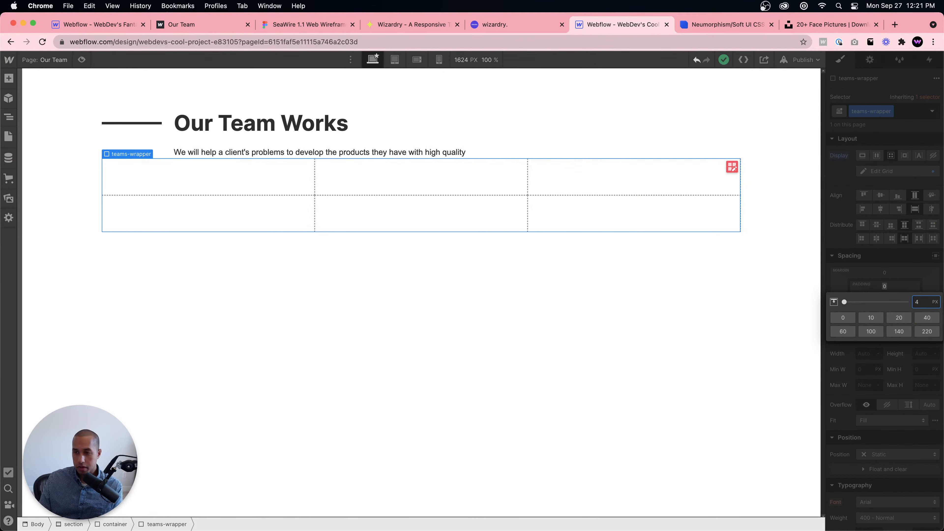
pyautogui.write('em')
pyautogui.press('Return')
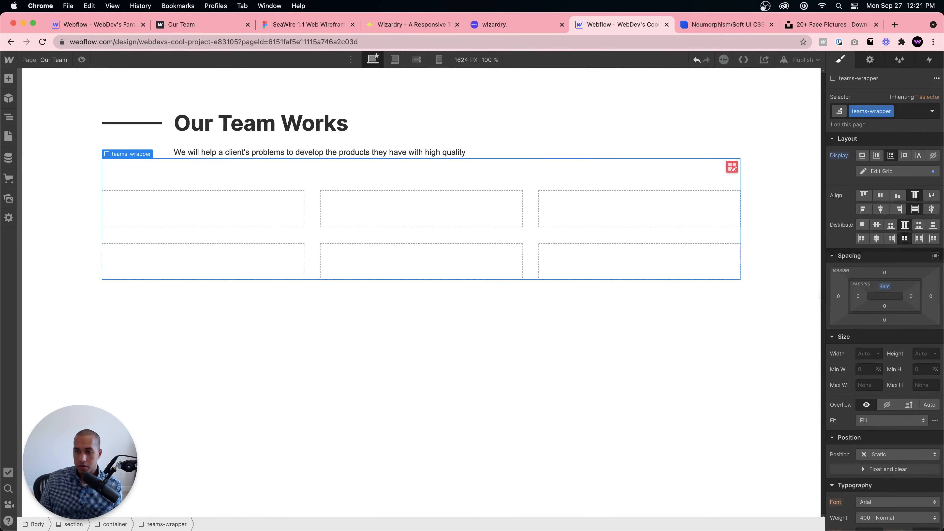
pyautogui.click(884, 306)
pyautogui.write('4em')
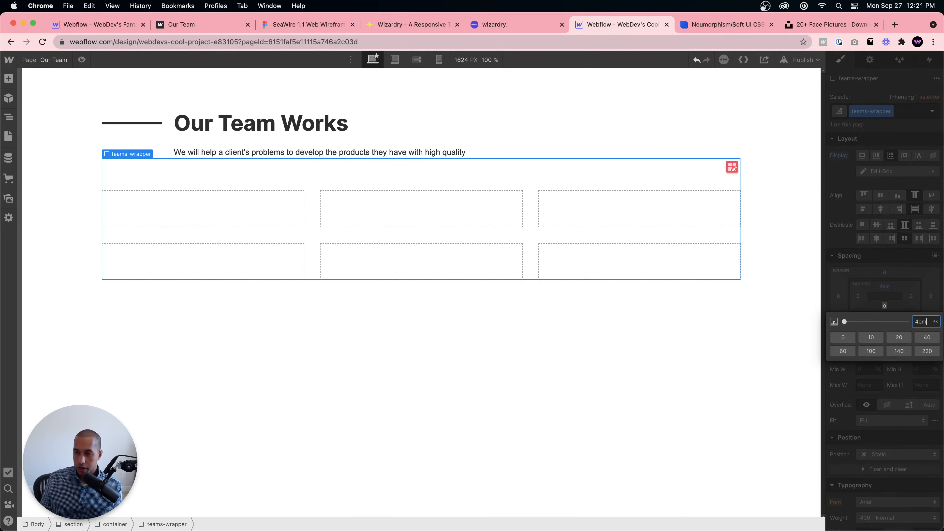
pyautogui.press('Return')
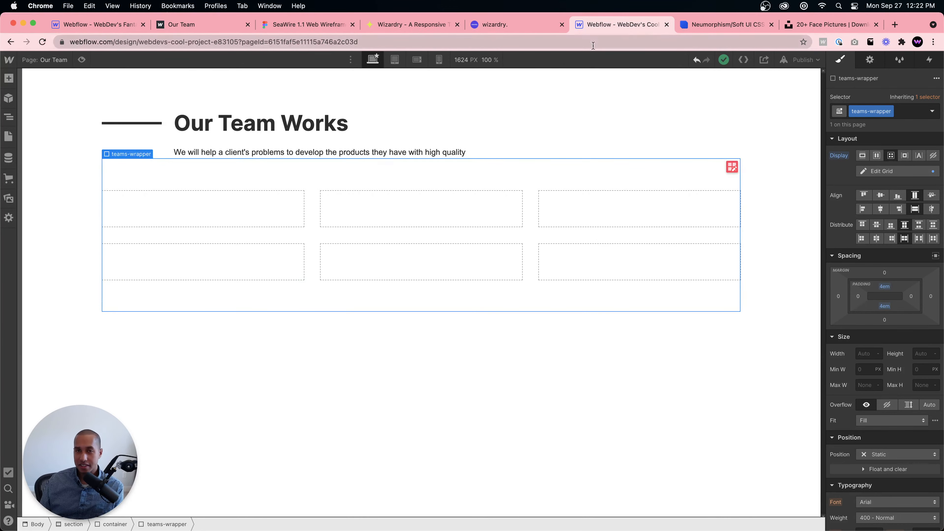
# Step: Review the Wizardry PX to EM Converter and the published Our Team page, and return to the cloned Webflow project
pyautogui.click(415, 23)
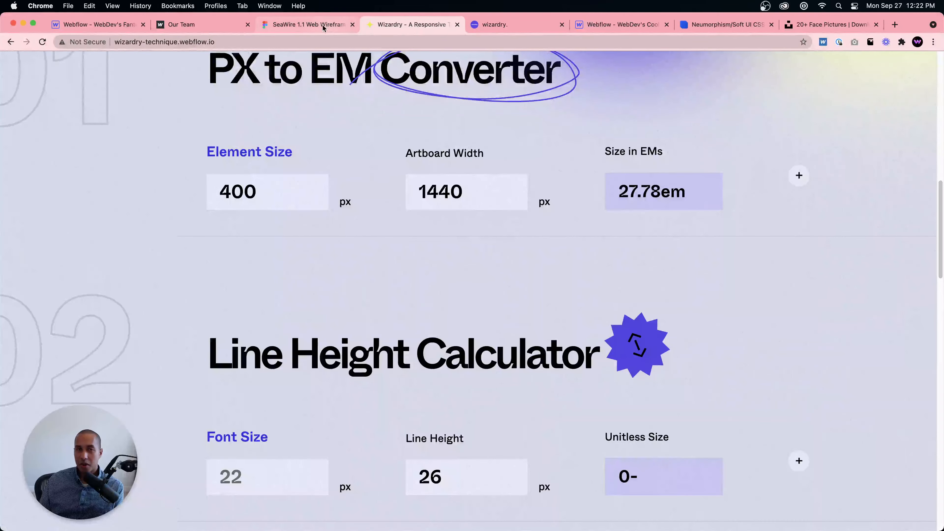
pyautogui.click(212, 23)
pyautogui.moveTo(1, 159); pyautogui.dragTo(2, 210)
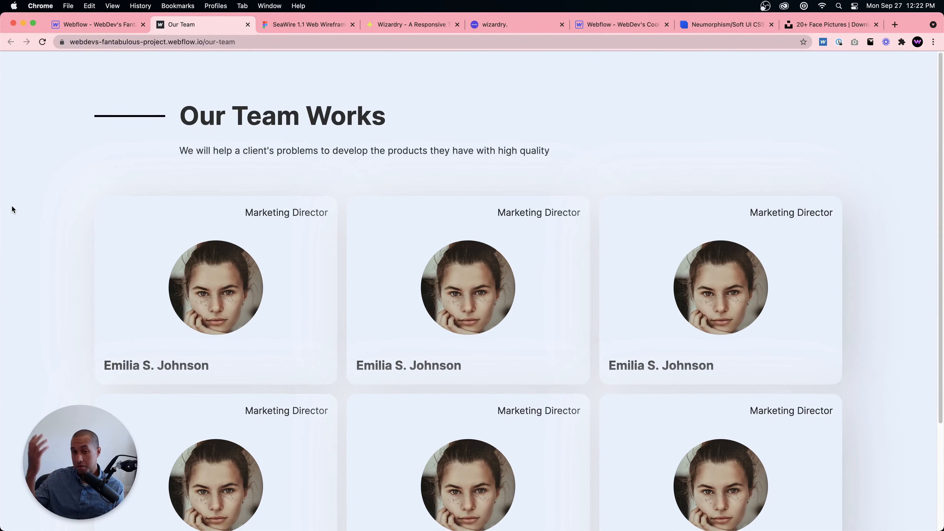
pyautogui.moveTo(1, 209); pyautogui.dragTo(2, 183)
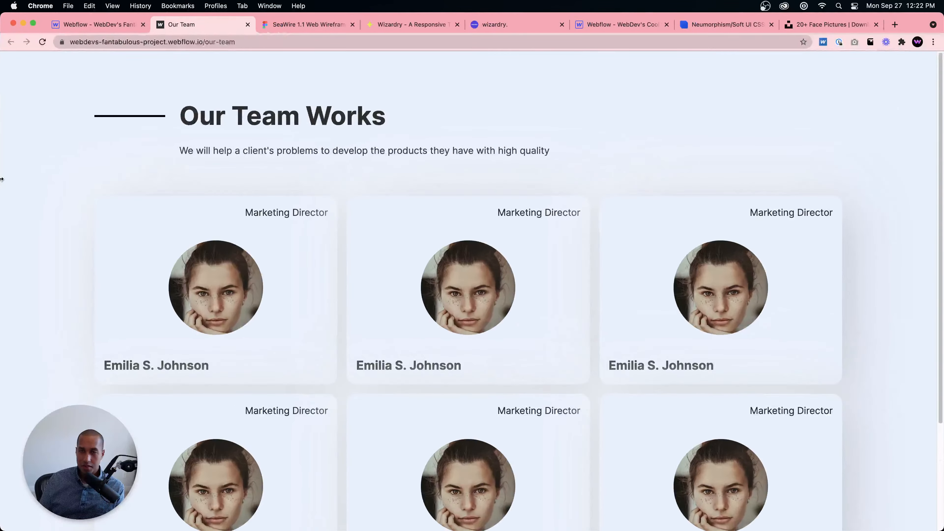
pyautogui.click(606, 24)
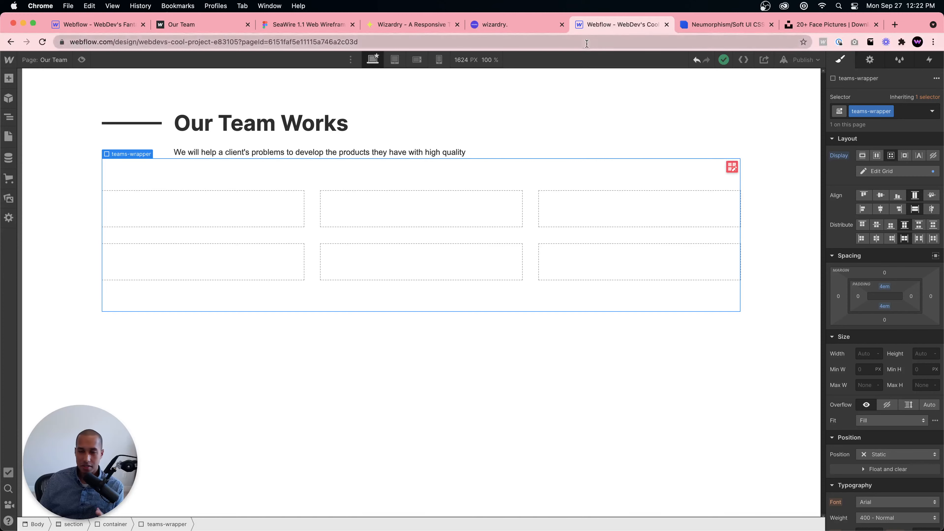
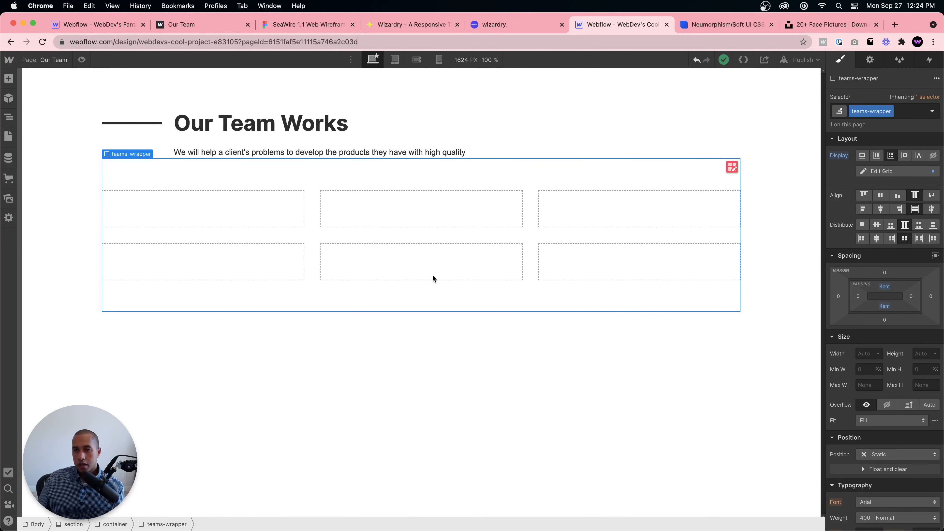
# Step: Add a Div Block inside the teams-wrapper grid as the first team card
pyautogui.press('super+e')
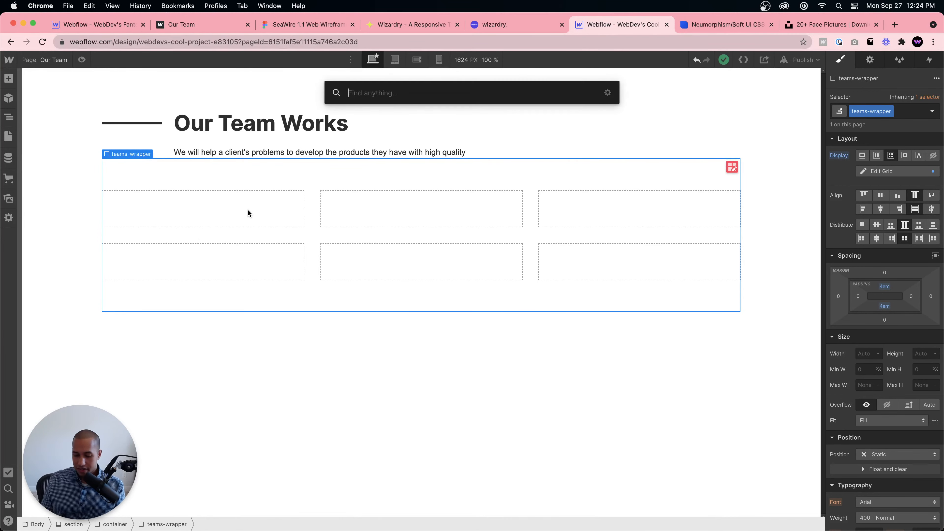
pyautogui.write('card')
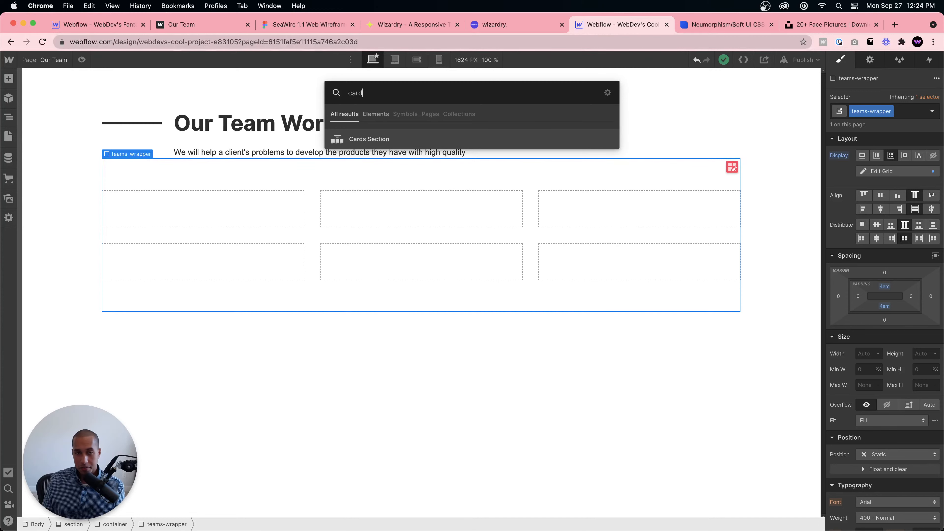
pyautogui.press('BackSpace')
pyautogui.press('BackSpace')
pyautogui.press('BackSpace')
pyautogui.press('BackSpace')
pyautogui.write('div')
pyautogui.press('Return')
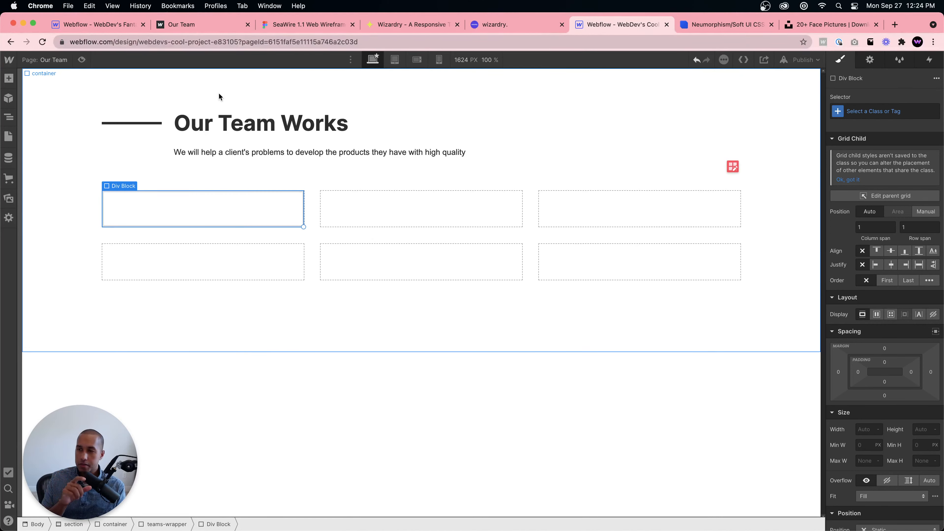
# Step: Give the new Div Block in the grid's first cell the class team-card-wrapper
pyautogui.click(899, 113)
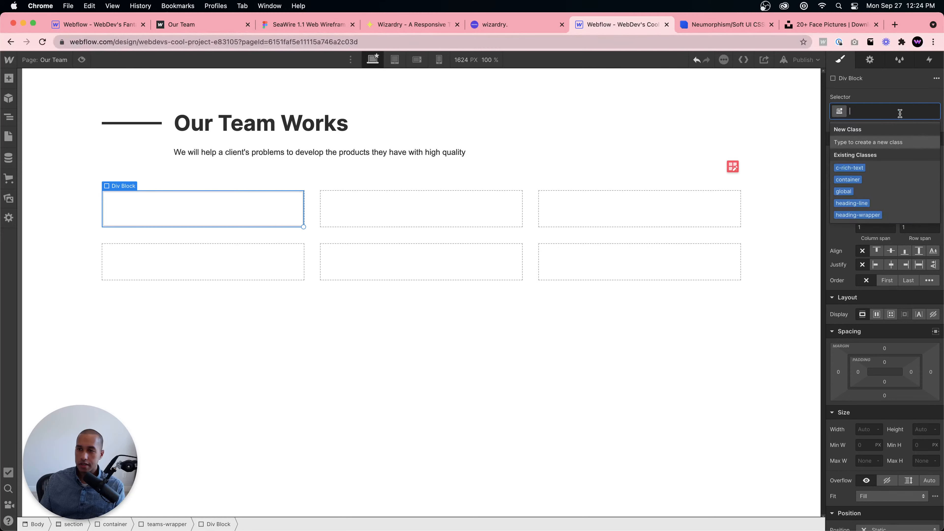
pyautogui.write('tea')
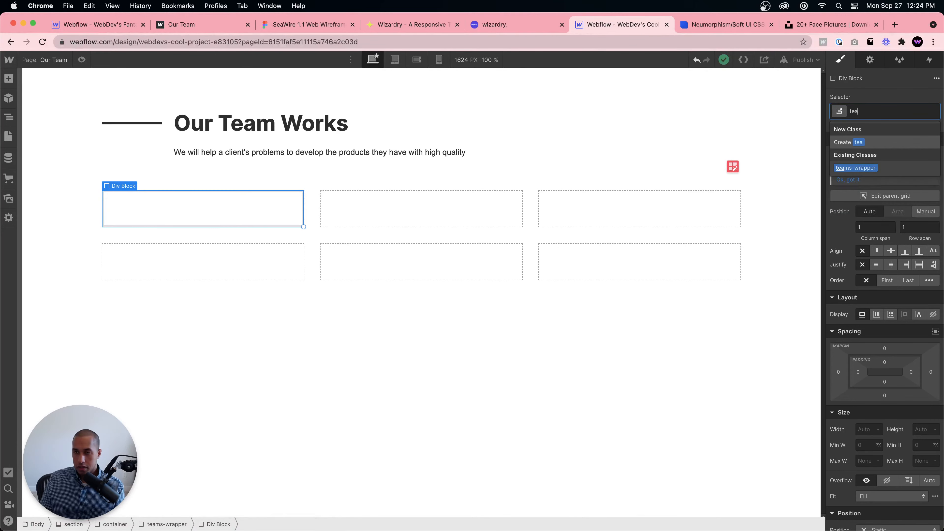
pyautogui.write('m-card-wrapper')
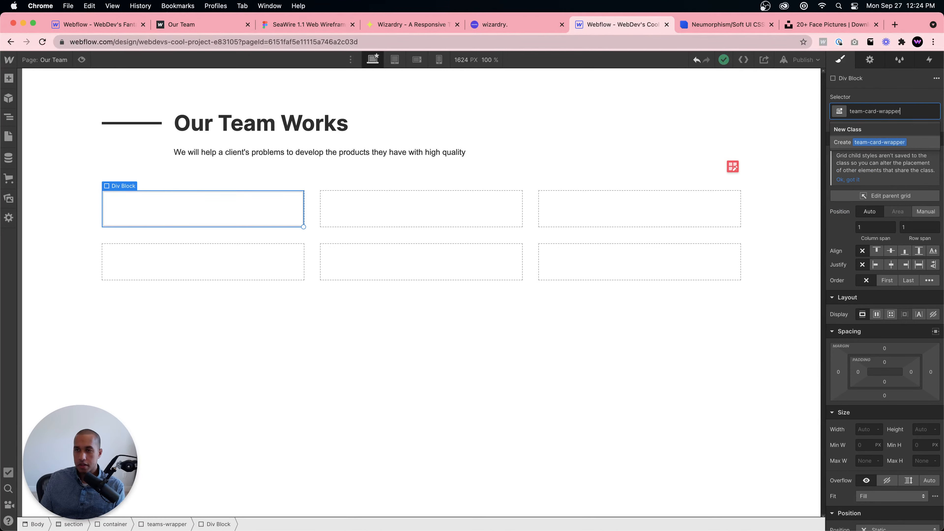
pyautogui.press('Return')
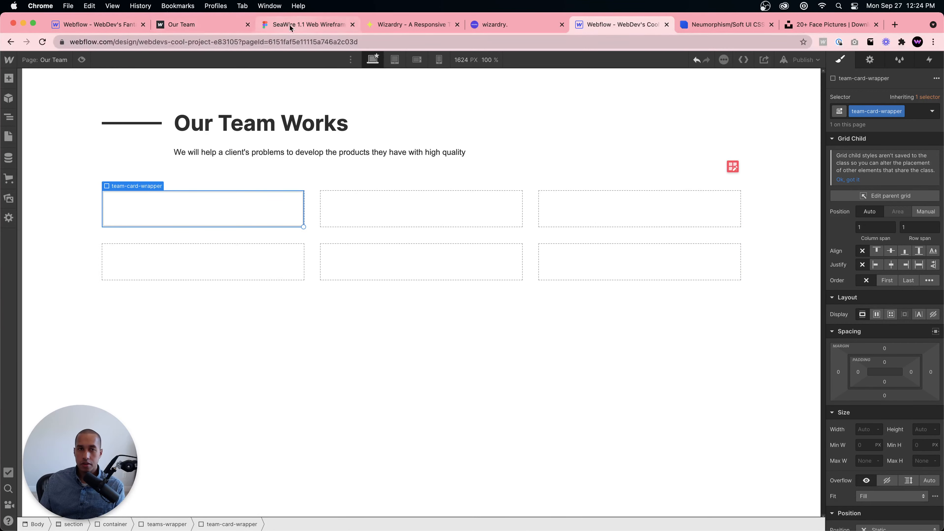
# Step: Examine the team cards on the published Our Team page and the first card in the Figma wireframe, and return to the cloned Webflow project
pyautogui.click(198, 26)
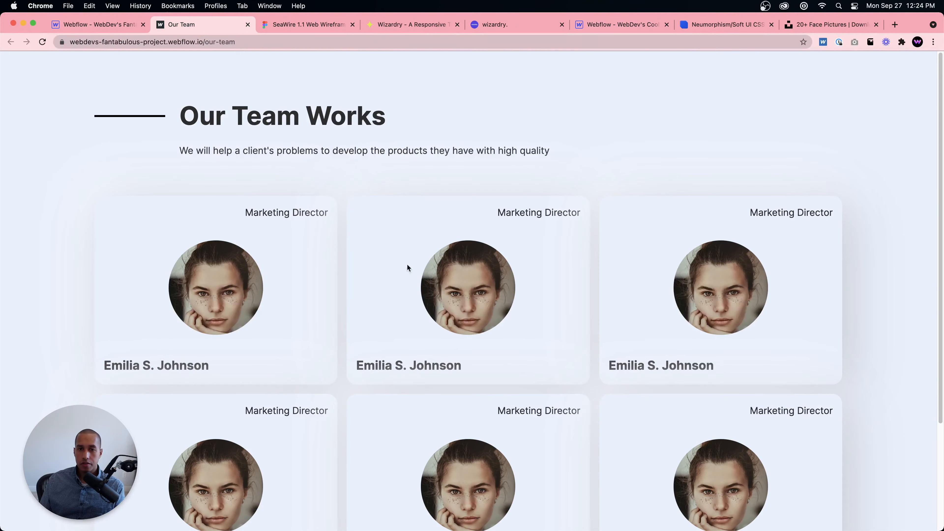
pyautogui.click(308, 24)
pyautogui.click(390, 264)
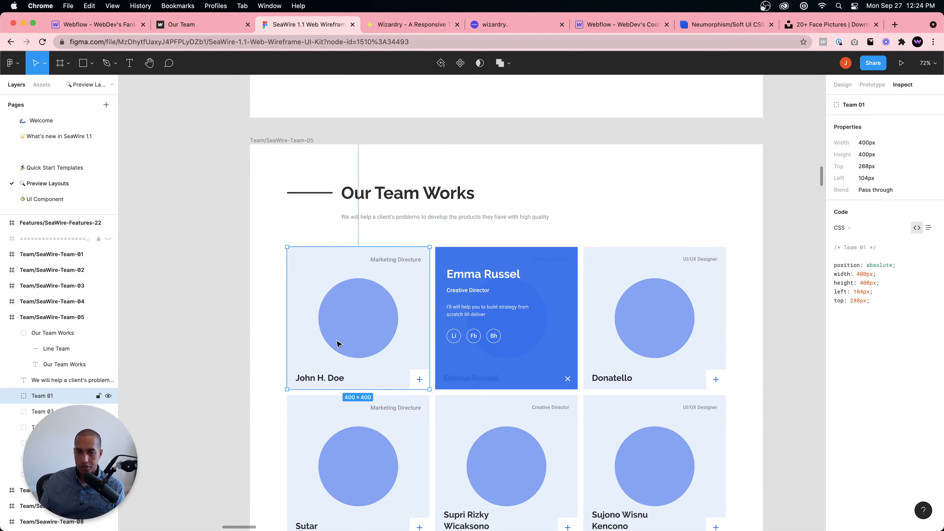
pyautogui.click(619, 24)
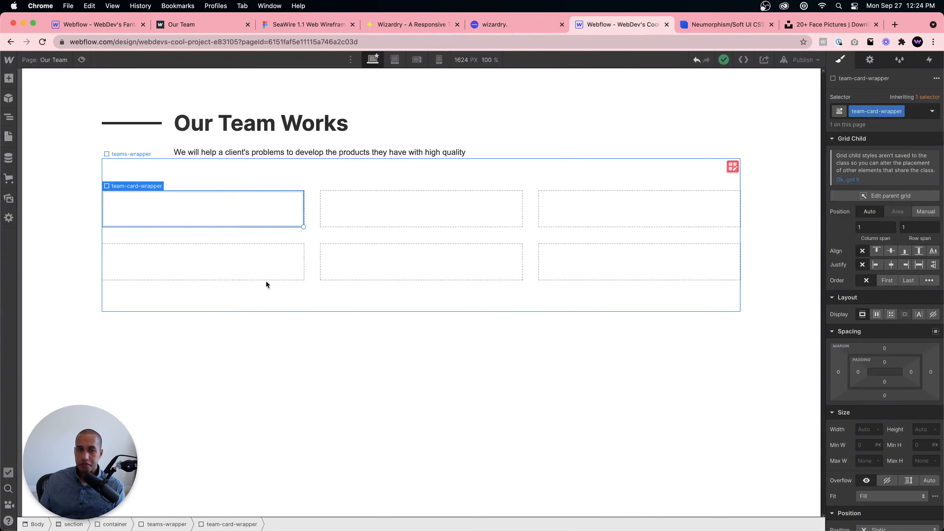
# Step: Add a Text Block inside the team-card-wrapper and give it the class team-title
pyautogui.press('super+e')
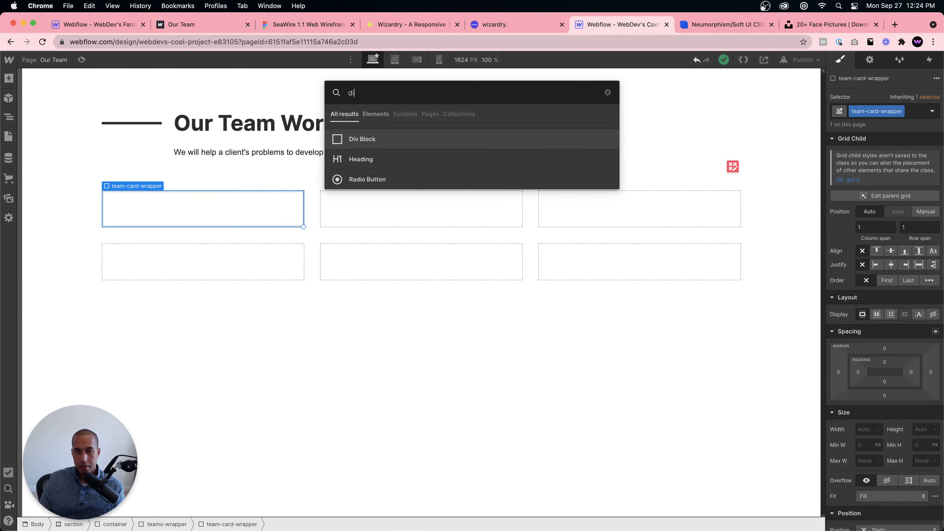
pyautogui.write('text block')
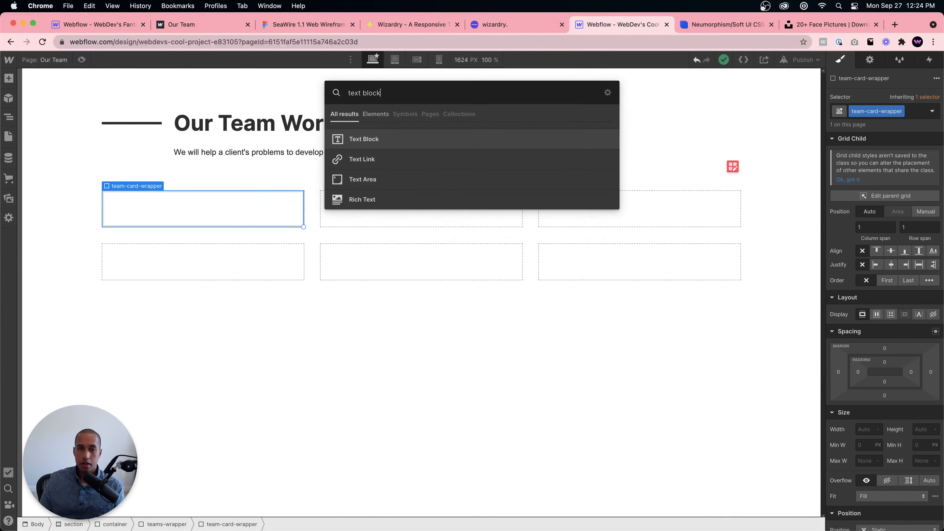
pyautogui.press('Return')
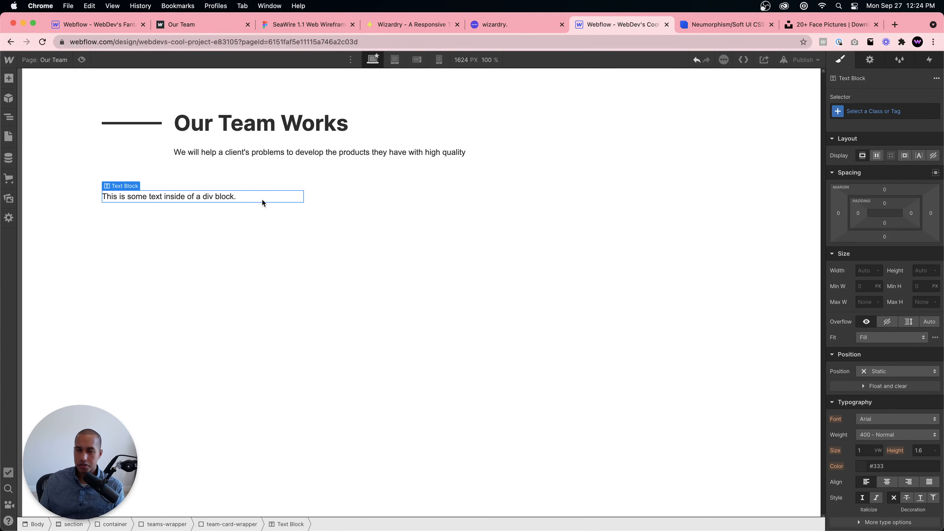
pyautogui.click(869, 113)
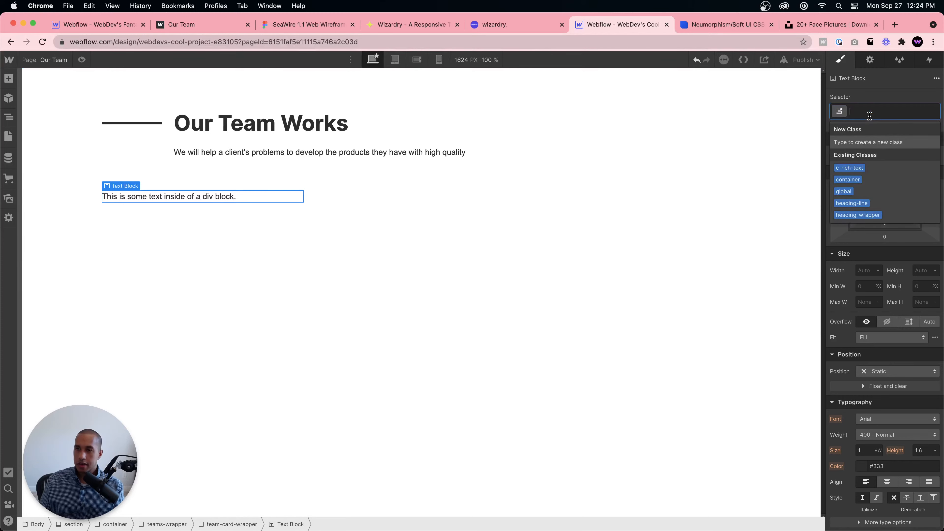
pyautogui.write('team')
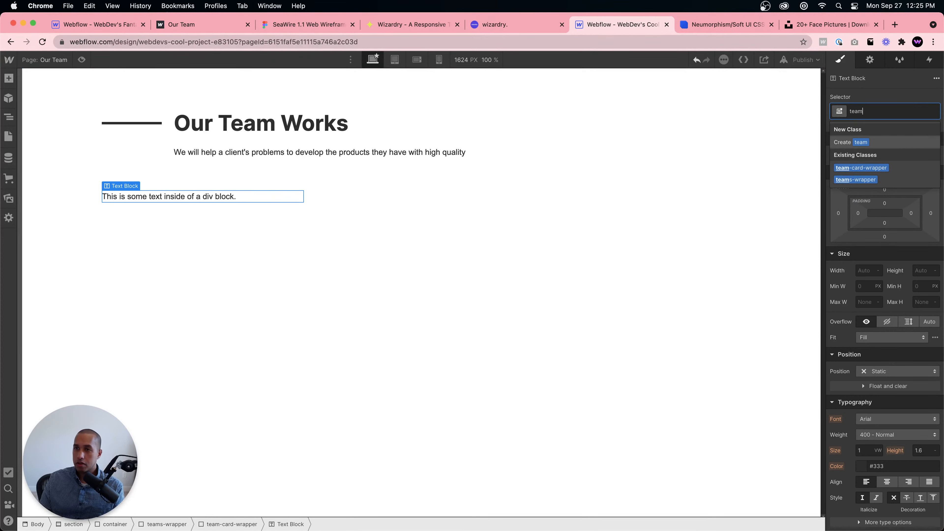
pyautogui.press('super+a')
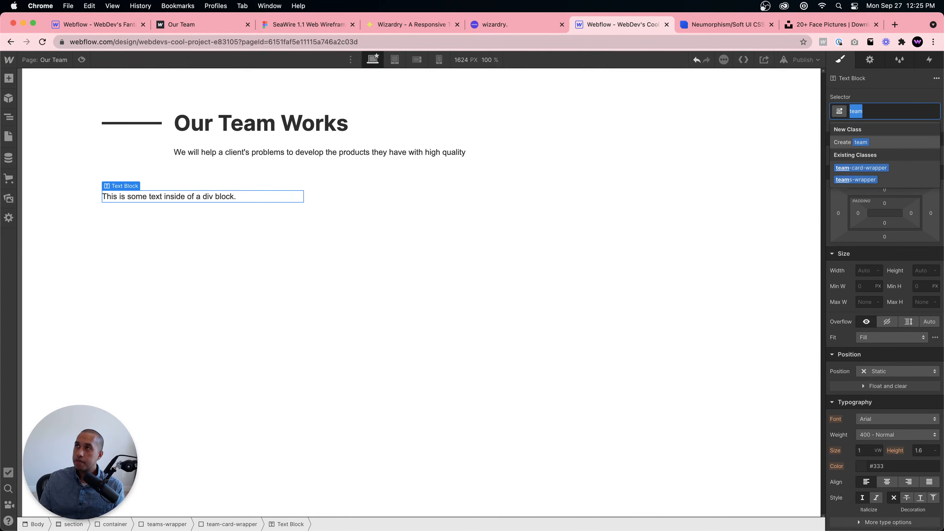
pyautogui.write('team-title')
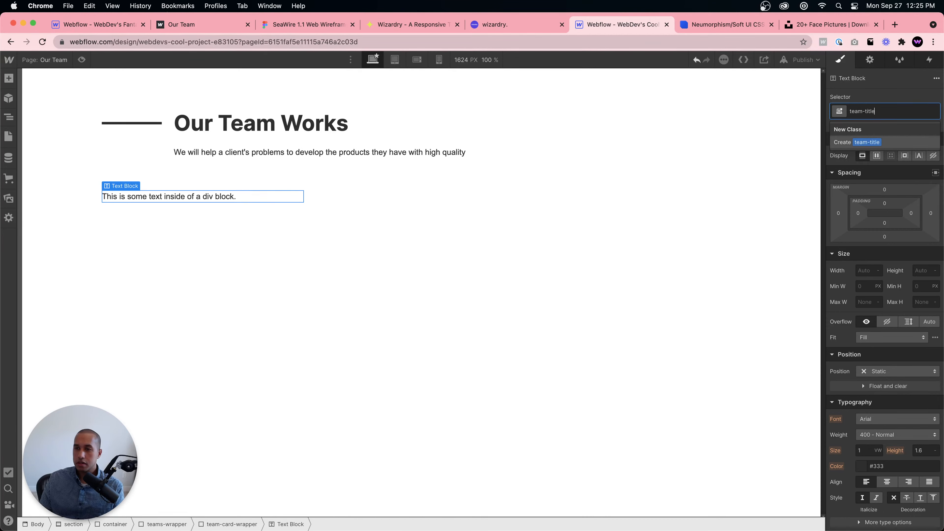
pyautogui.press('Return')
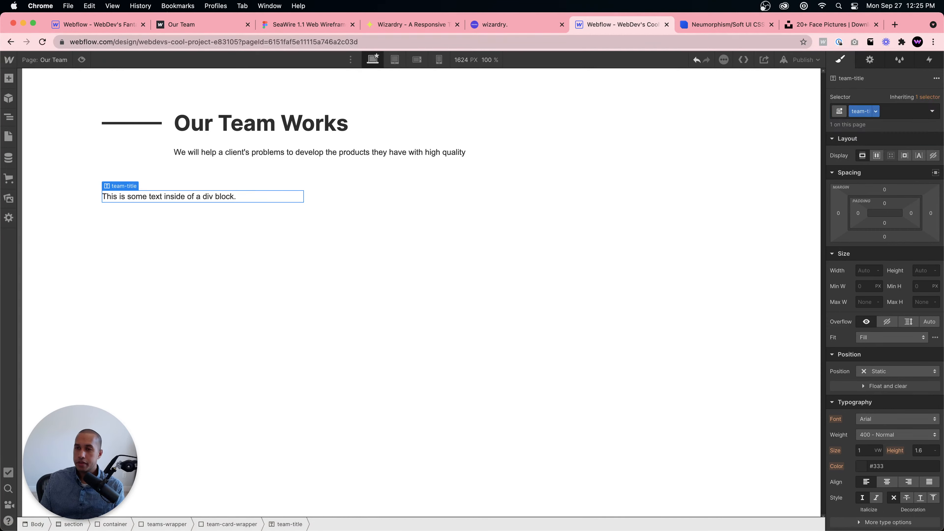
# Step: Add a div block inside the team-card-wrapper, below the team-title text
pyautogui.click(224, 237)
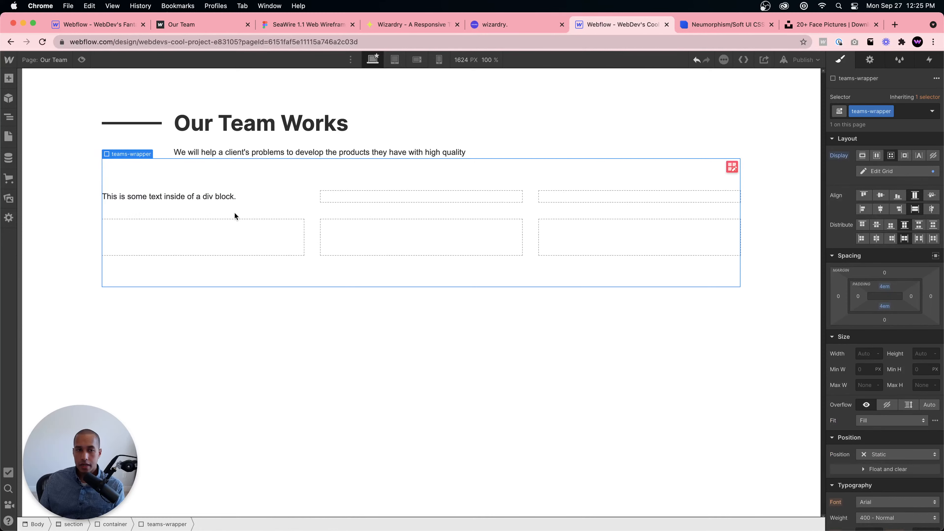
pyautogui.click(237, 198)
pyautogui.click(236, 526)
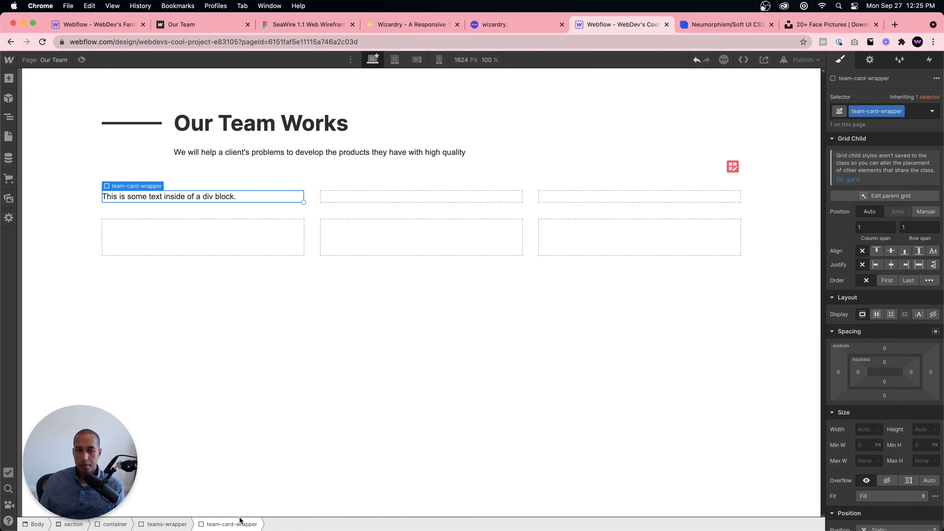
pyautogui.press('super+e')
pyautogui.write('div')
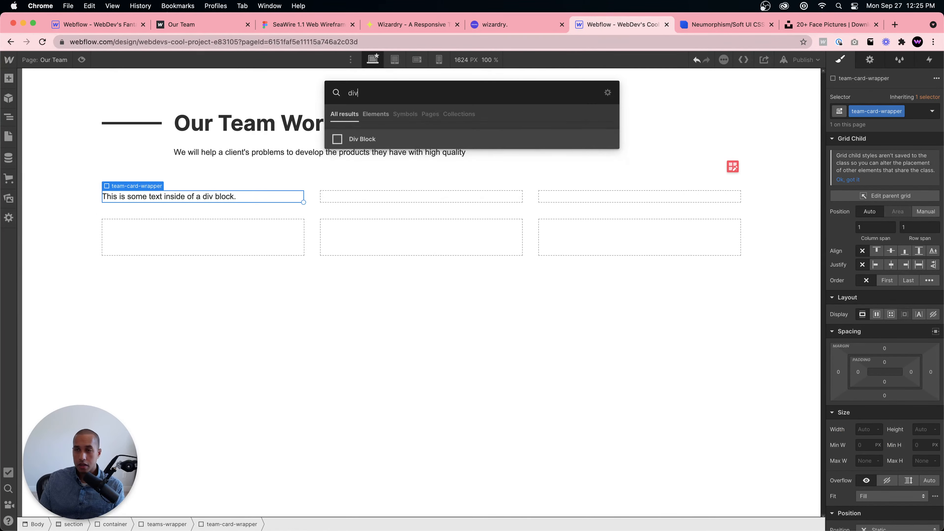
pyautogui.press('Return')
# Step: Give the new div block the class image-wrapper
pyautogui.click(888, 112)
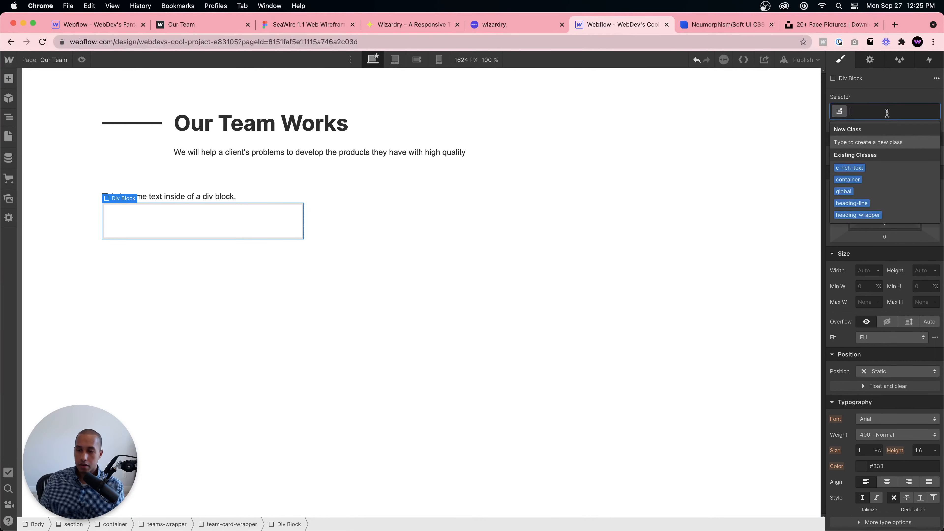
pyautogui.write('team-')
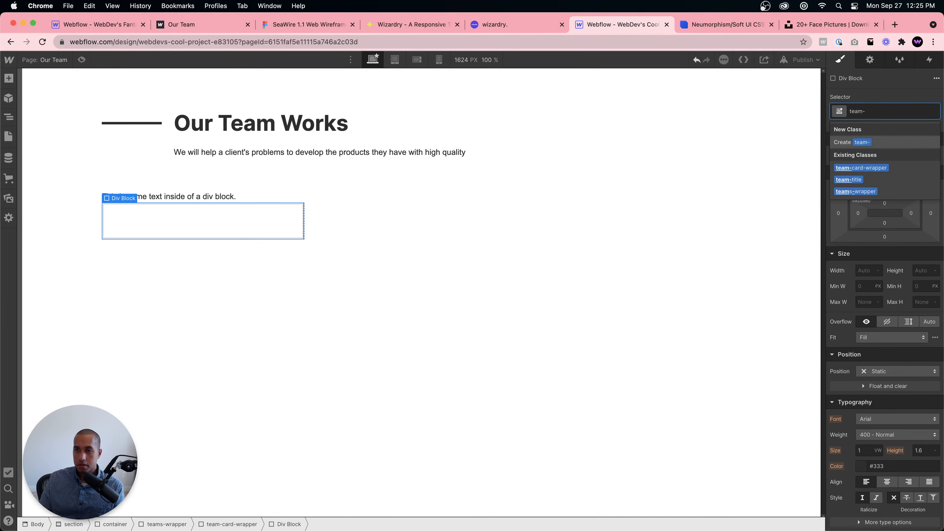
pyautogui.press('BackSpace')
pyautogui.press('BackSpace')
pyautogui.press('BackSpace')
pyautogui.press('BackSpace')
pyautogui.press('BackSpace')
pyautogui.write('image-')
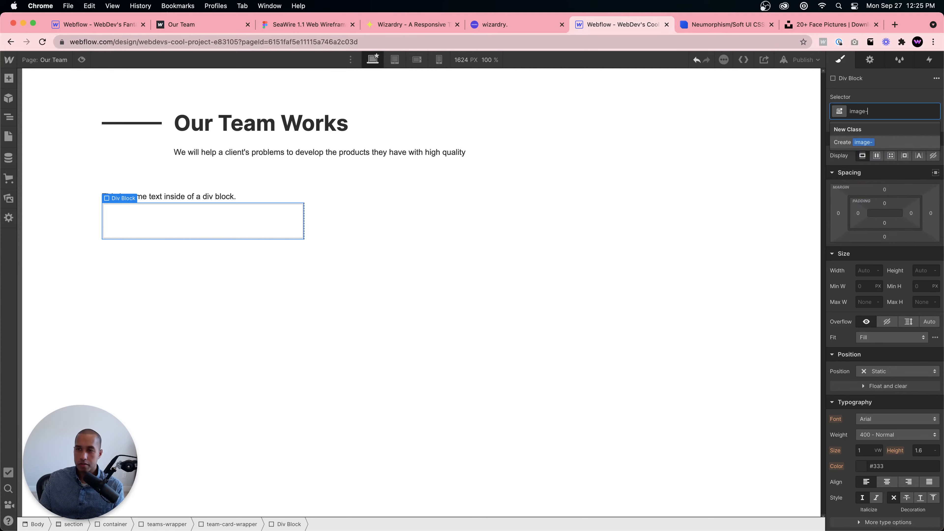
pyautogui.write('wrapper')
pyautogui.press('Return')
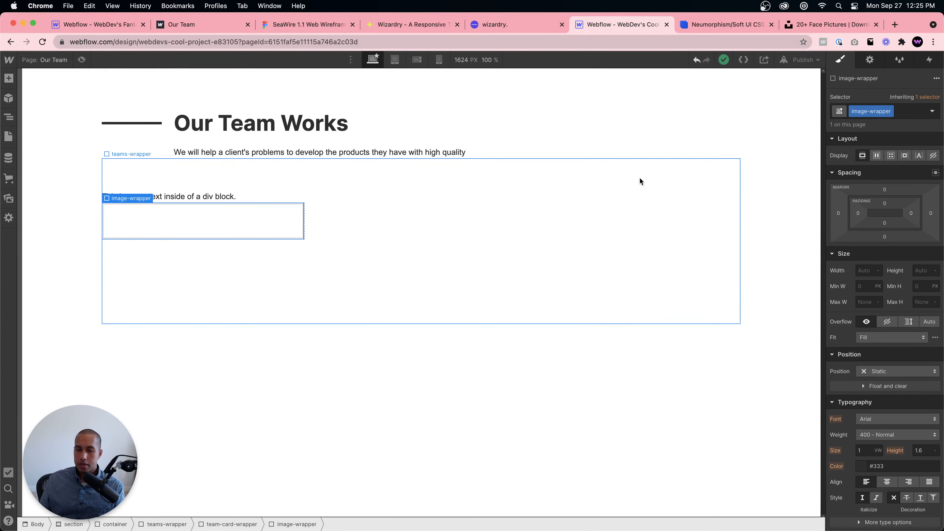
# Step: Add an image element inside the image-wrapper and give it the class team-image
pyautogui.press('super+e')
pyautogui.write('image')
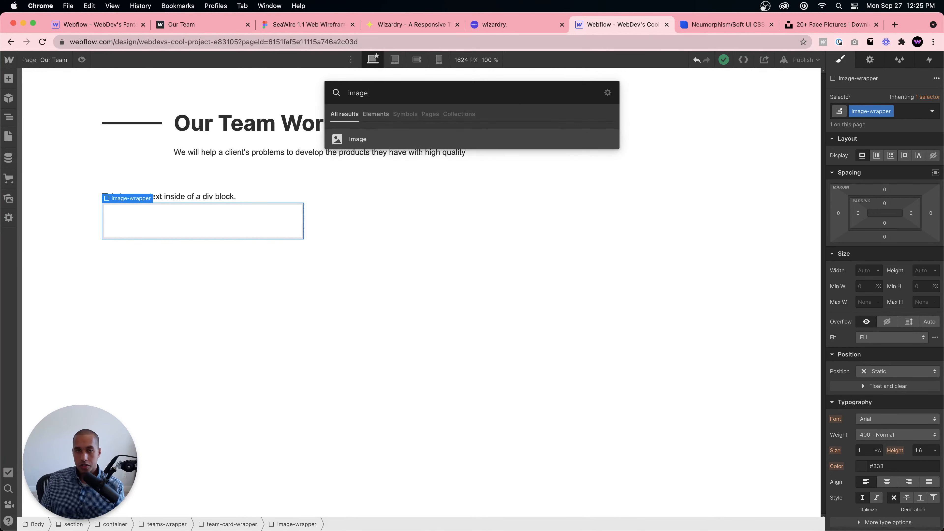
pyautogui.press('Return')
pyautogui.click(874, 111)
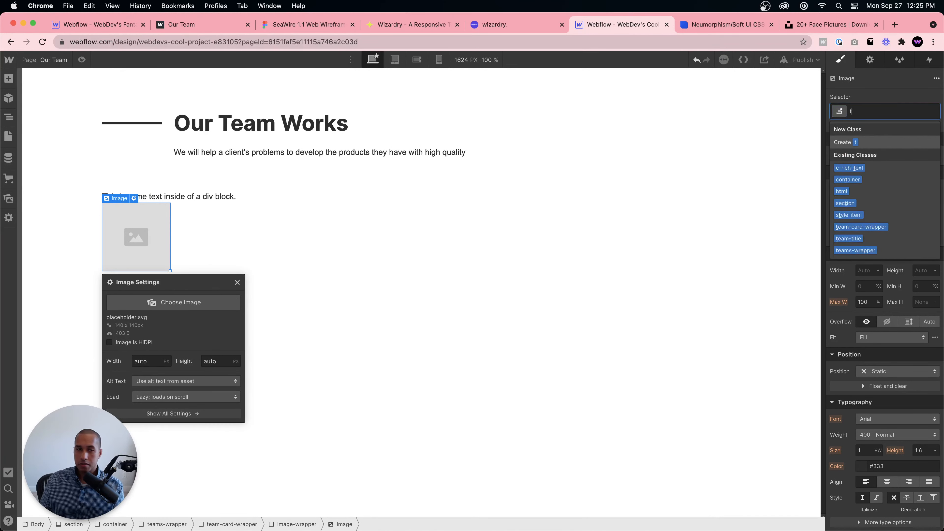
pyautogui.write('team-im')
pyautogui.press('Return')
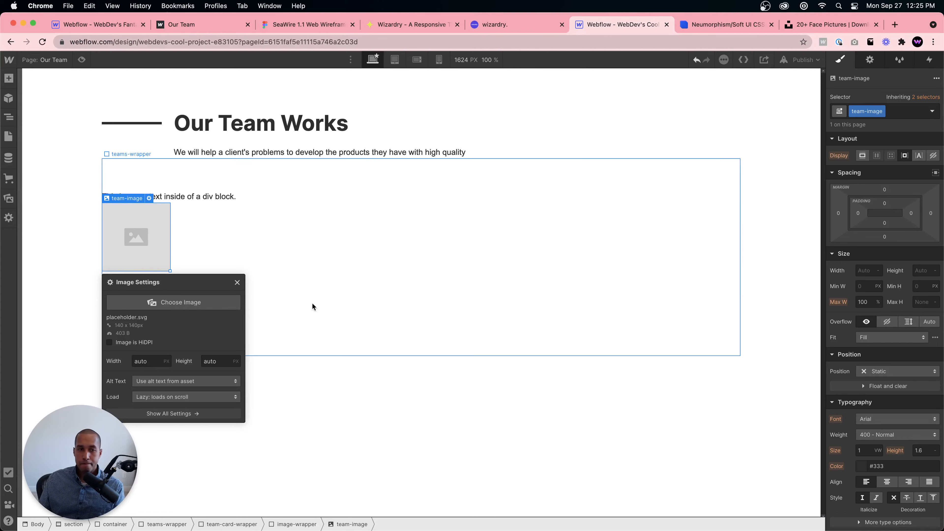
# Step: Add a text block at the end of the team-card-wrapper and give it the class team-name
pyautogui.click(186, 227)
pyautogui.click(237, 524)
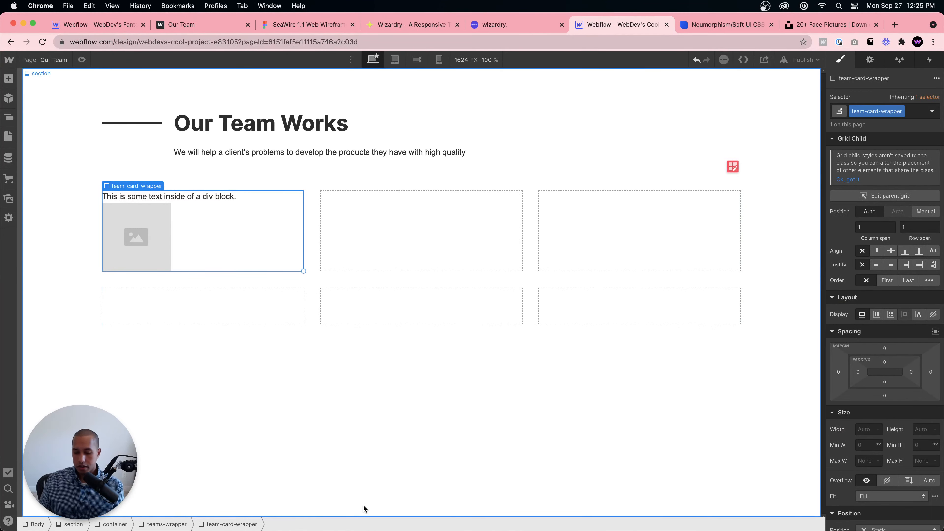
pyautogui.press('super+e')
pyautogui.write('text blo')
pyautogui.press('Return')
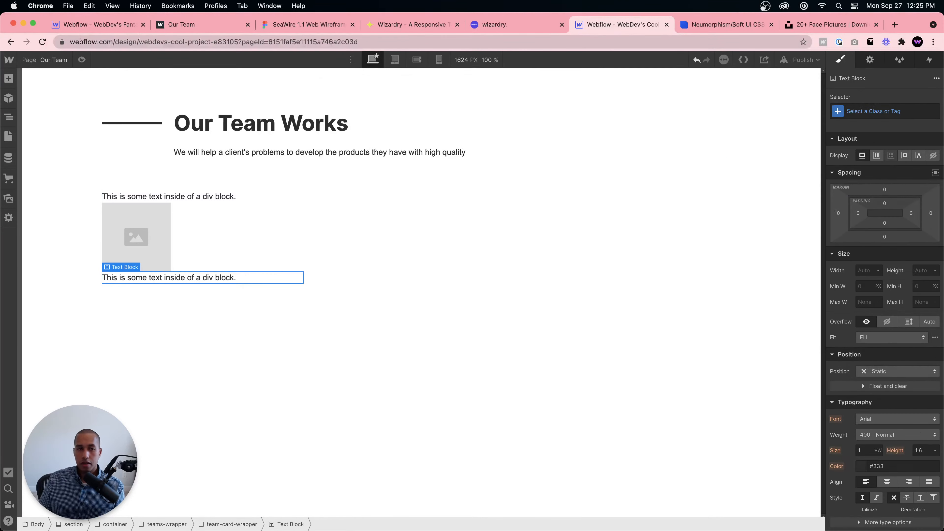
pyautogui.click(892, 111)
pyautogui.write('team-n')
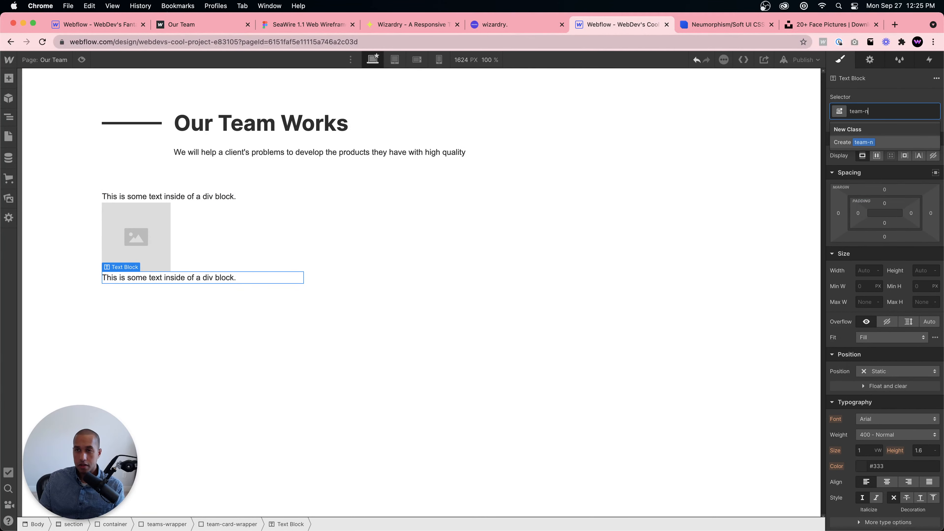
pyautogui.press('Return')
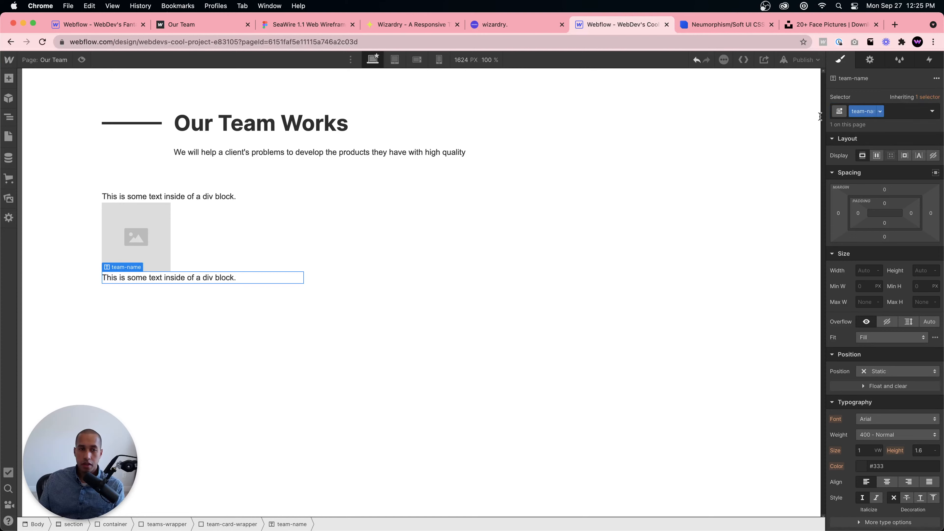
pyautogui.click(240, 224)
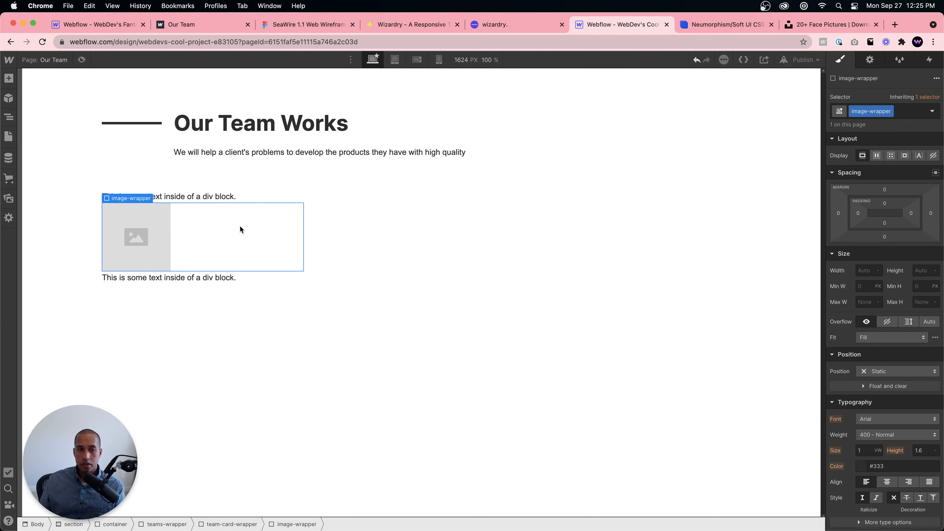
pyautogui.click(234, 524)
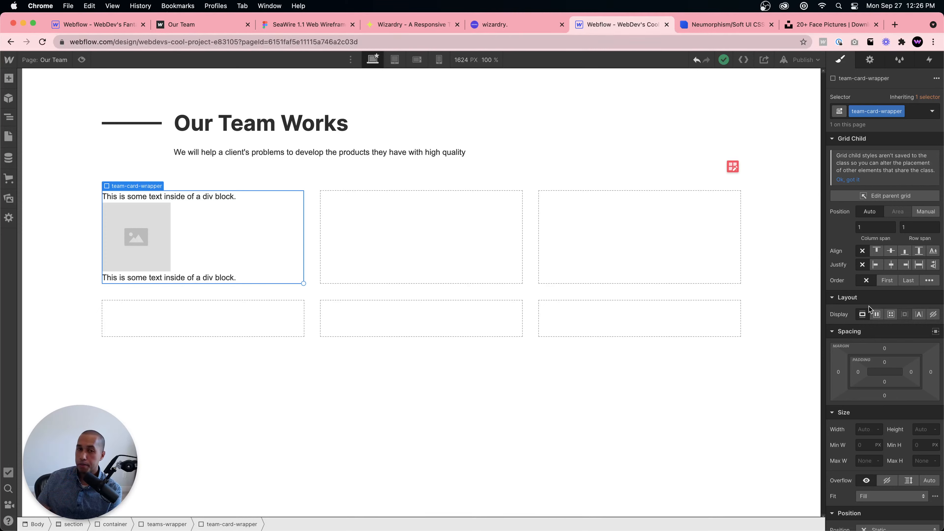
pyautogui.click(870, 302)
pyautogui.click(873, 299)
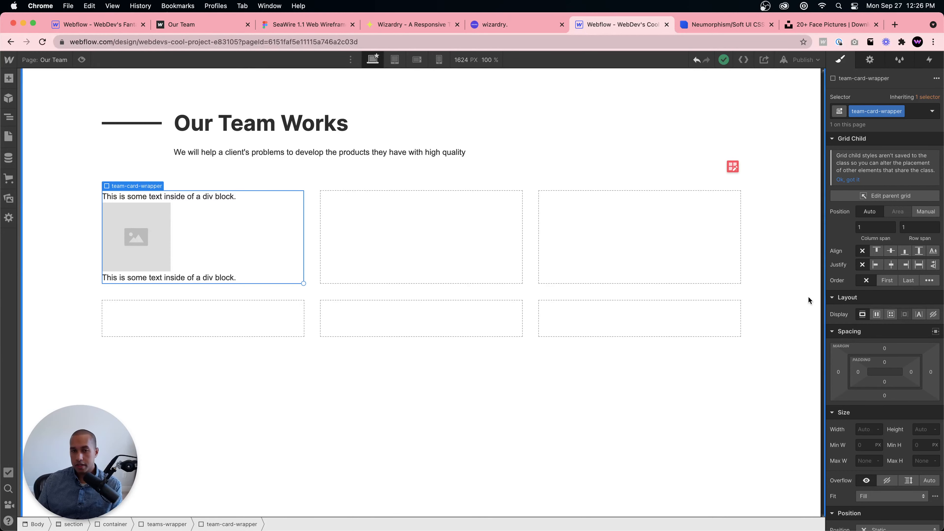
pyautogui.click(218, 246)
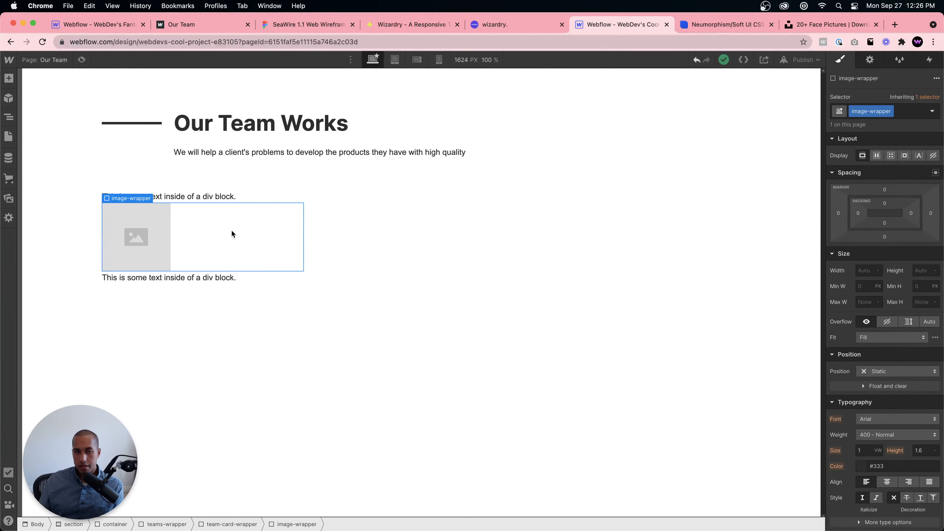
pyautogui.click(273, 199)
pyautogui.click(268, 280)
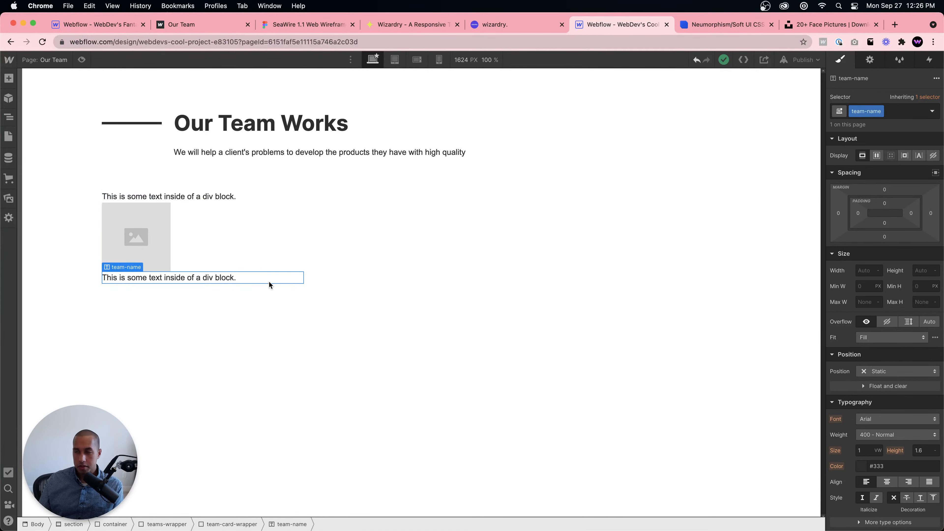
# Step: Set the team-card-wrapper's display to flex with a vertical direction
pyautogui.click(255, 525)
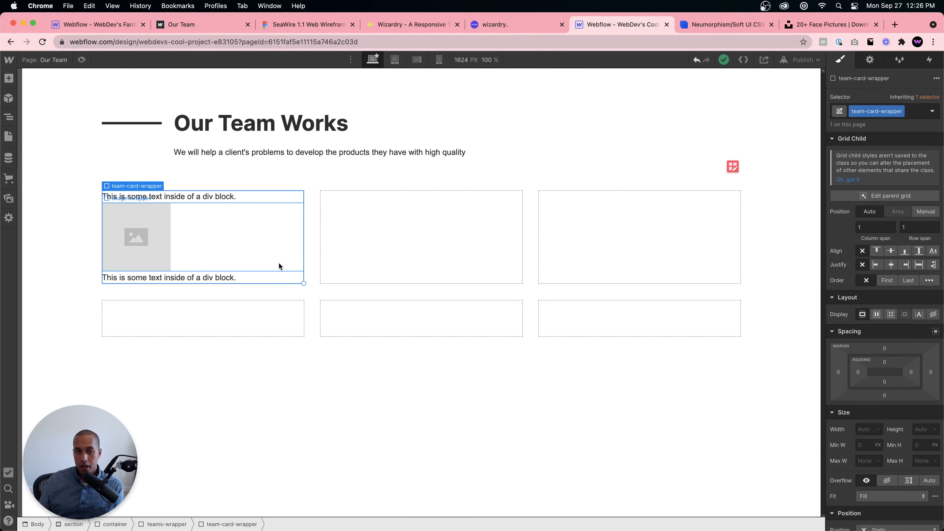
pyautogui.click(877, 315)
pyautogui.click(902, 334)
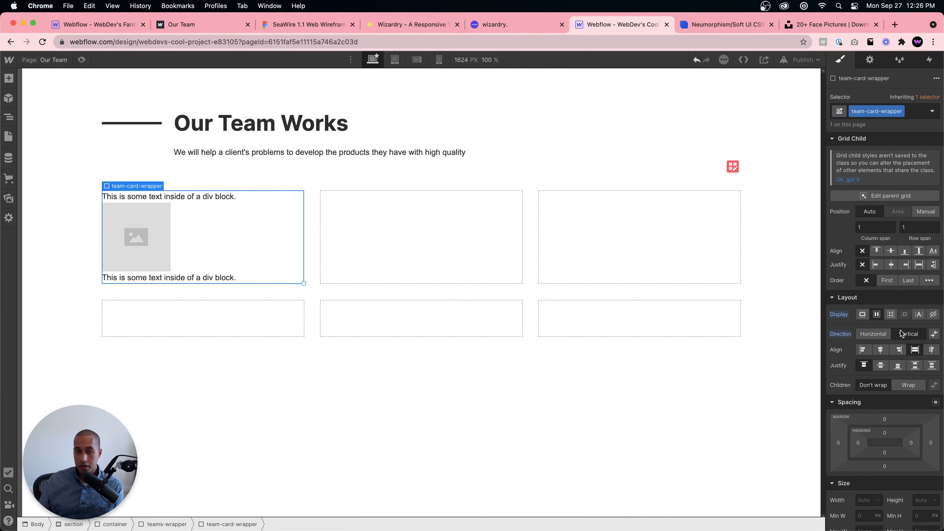
# Step: Align the team-title text to the end of the card through its flex child alignment
pyautogui.click(202, 198)
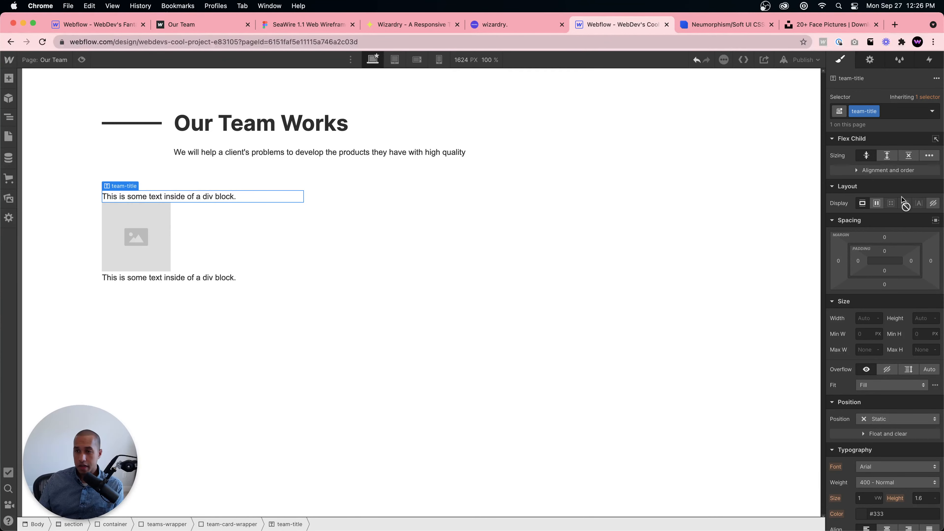
pyautogui.click(875, 171)
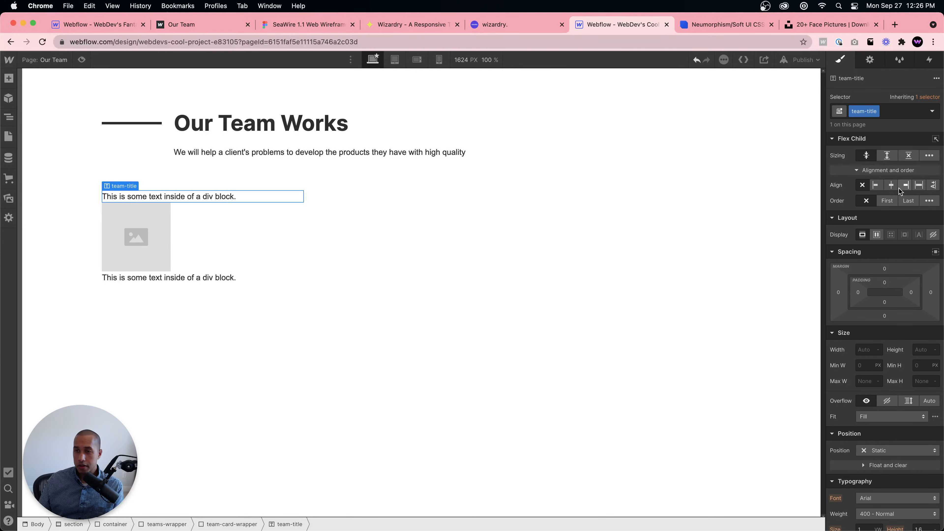
pyautogui.click(905, 186)
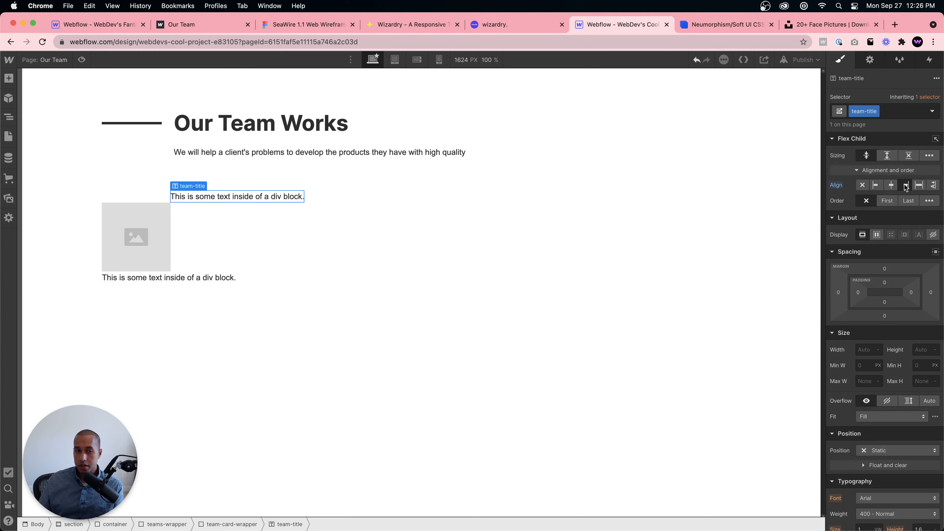
# Step: Set the team-card-wrapper's flex alignment to center so the image sits in the middle of the card
pyautogui.click(156, 277)
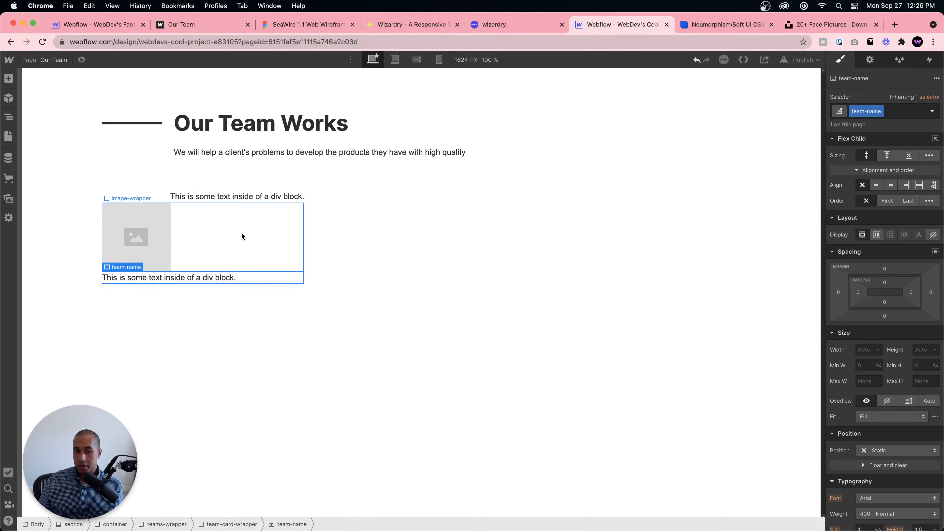
pyautogui.click(170, 200)
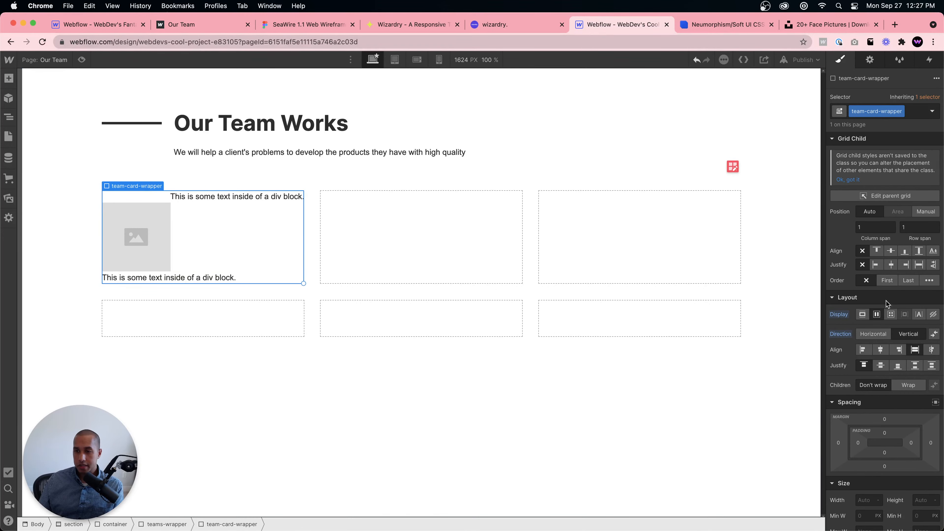
pyautogui.click(879, 350)
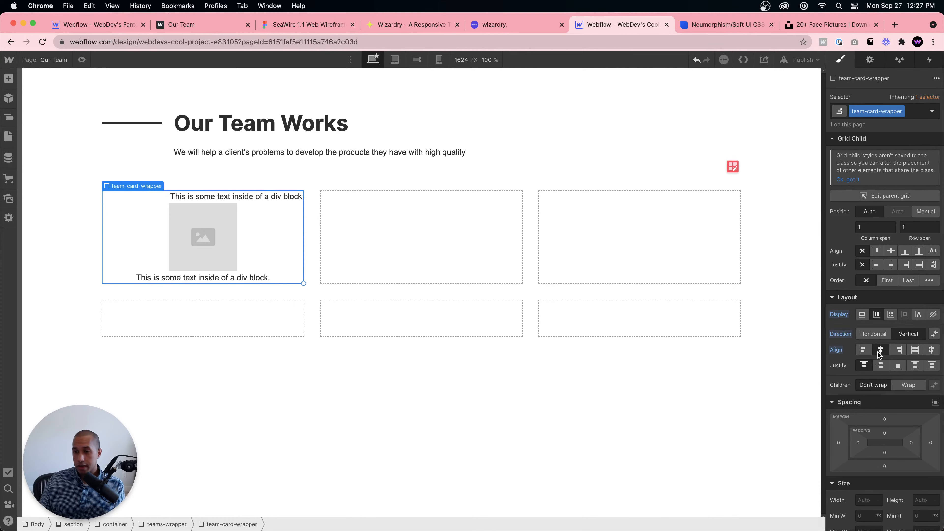
# Step: Align the team-name text to the start of the card through its flex child alignment
pyautogui.click(181, 277)
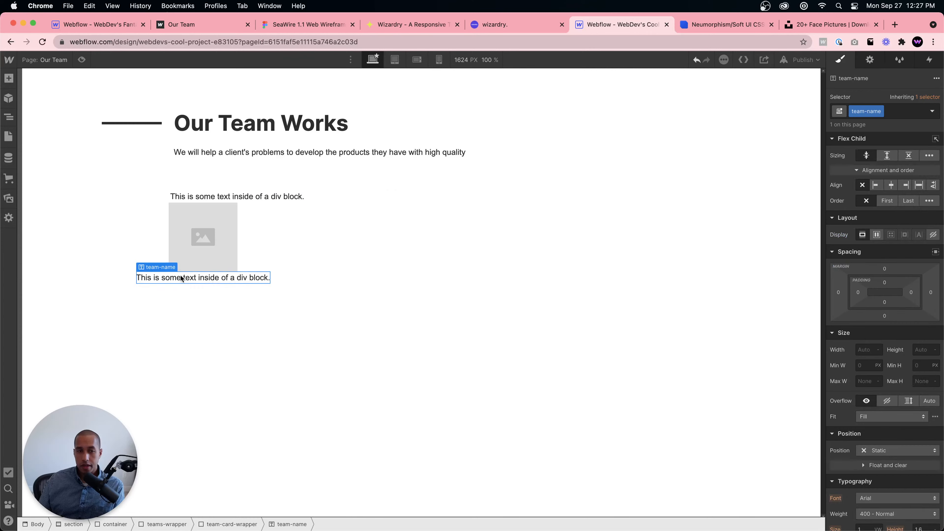
pyautogui.click(253, 196)
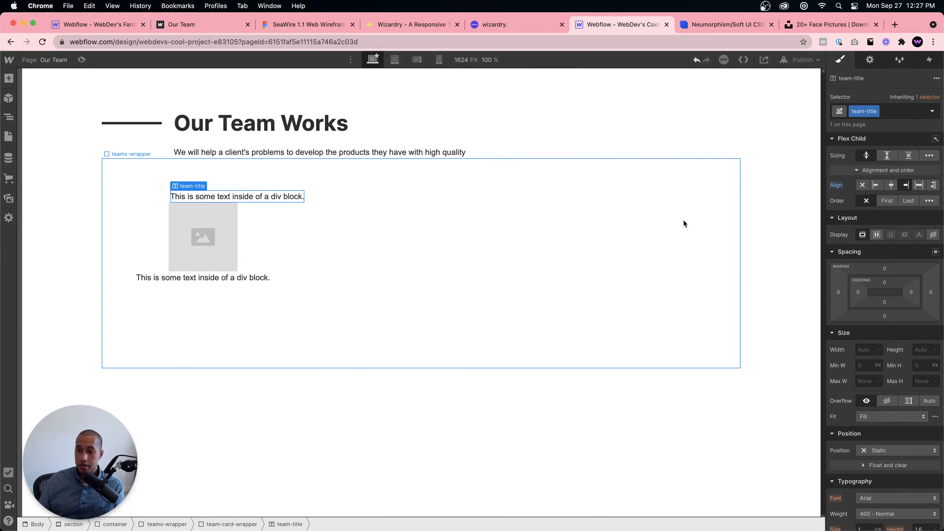
pyautogui.click(227, 278)
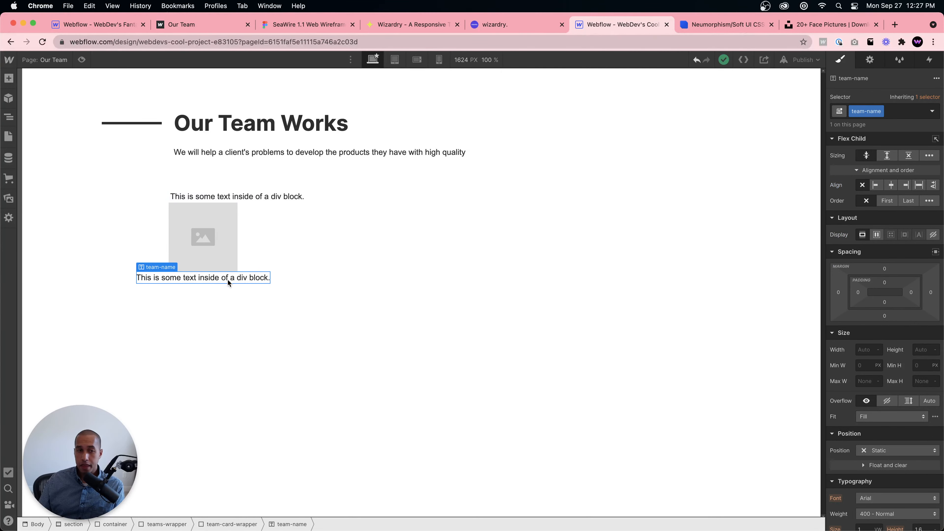
pyautogui.click(876, 185)
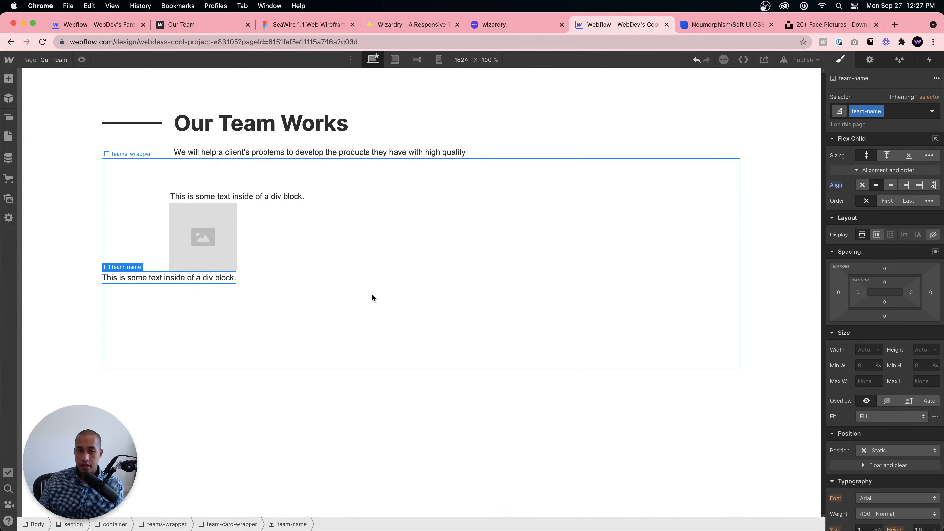
# Step: Upload the Unsplash JPEG portrait from the Downloads folder to the project's assets
pyautogui.click(256, 243)
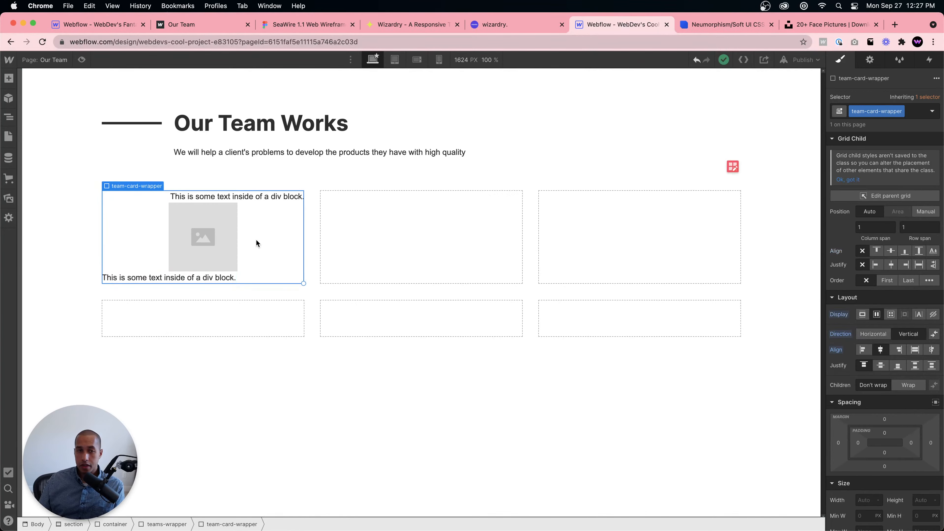
pyautogui.click(206, 230)
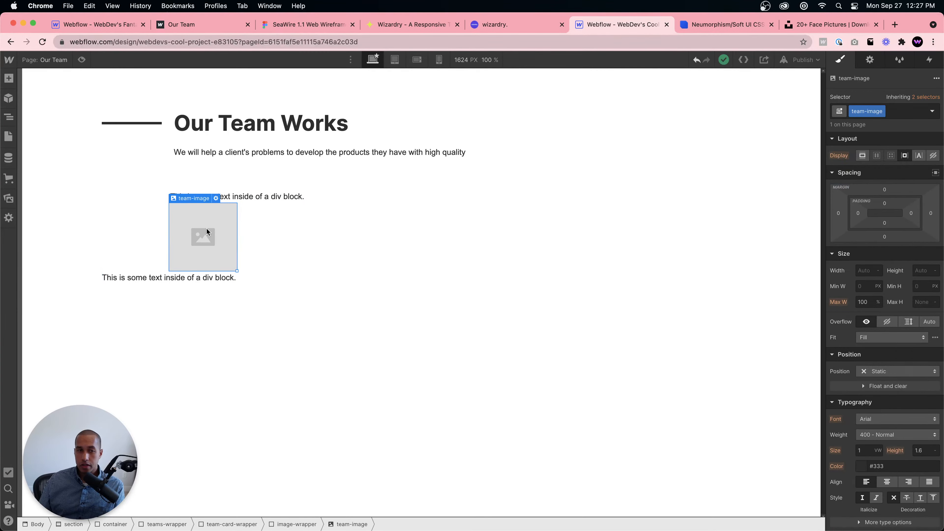
pyautogui.click(9, 198)
pyautogui.moveTo(239, 522)
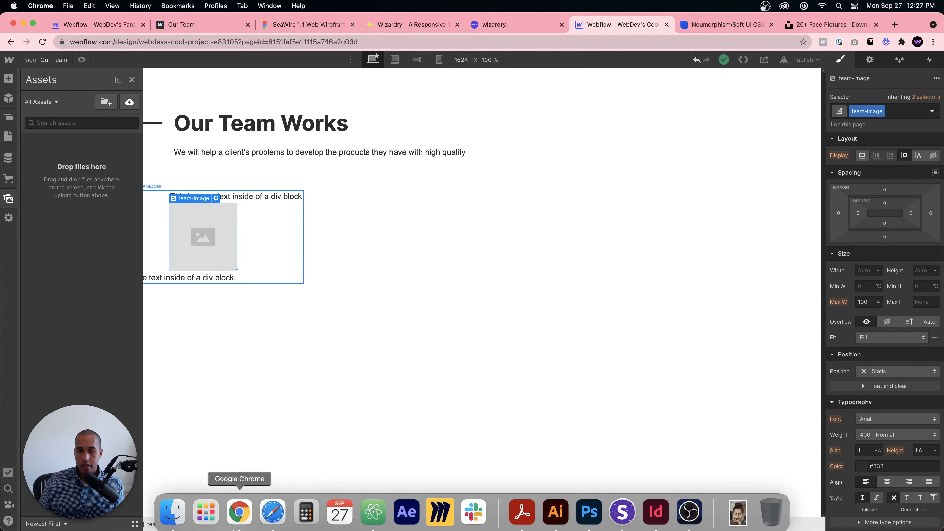
pyautogui.click(173, 512)
pyautogui.click(289, 213)
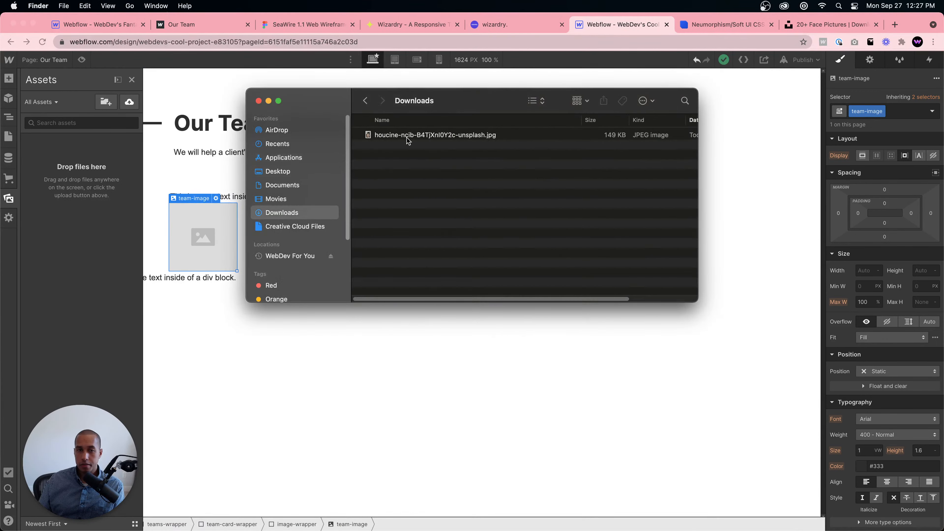
pyautogui.moveTo(408, 139); pyautogui.dragTo(43, 225)
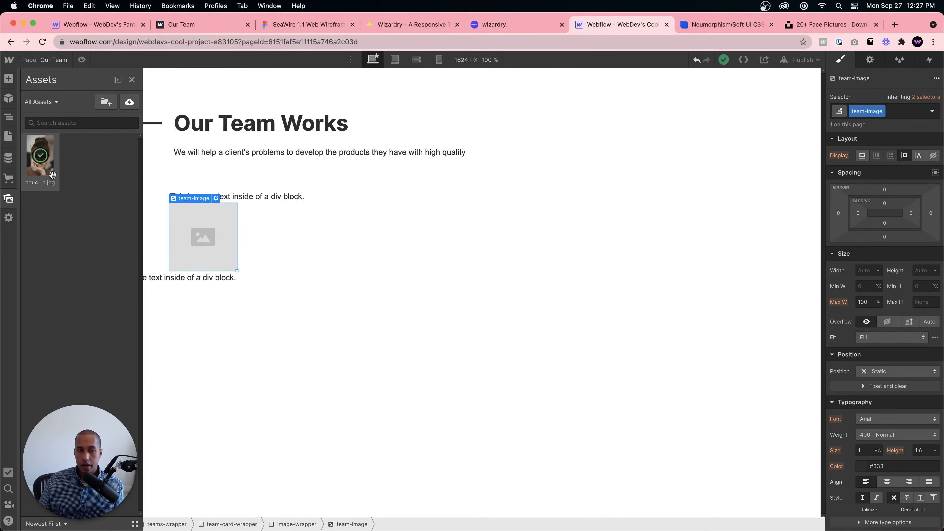
# Step: Replace the team-image placeholder with the uploaded portrait from the project's assets
pyautogui.click(217, 198)
pyautogui.click(219, 197)
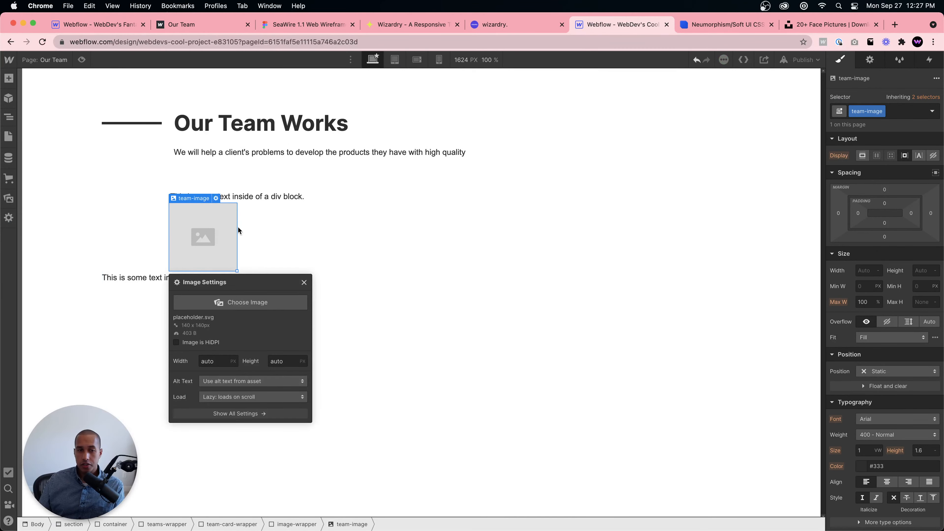
pyautogui.click(248, 303)
pyautogui.click(41, 159)
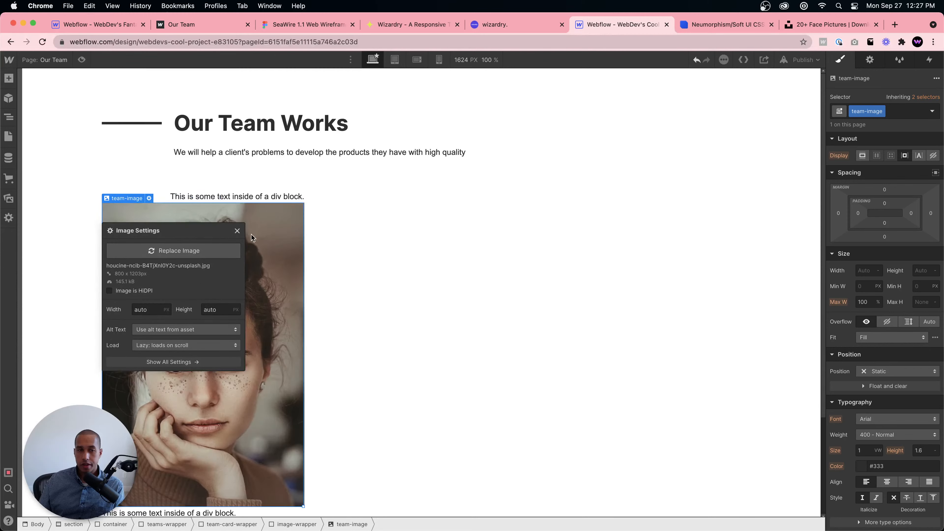
pyautogui.click(241, 232)
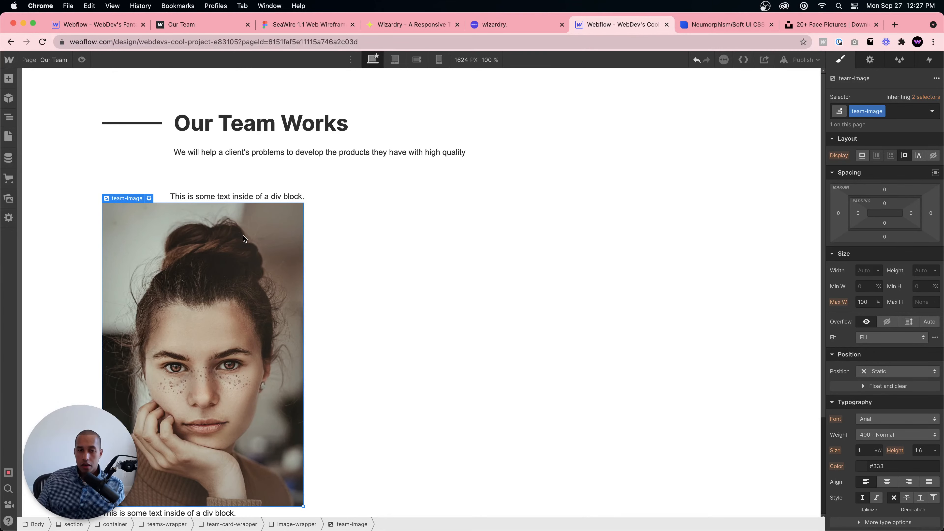
# Step: Set the image-wrapper's width and height to 10 em, following the Image Wrapper sizing in the finished reference project
pyautogui.click(292, 527)
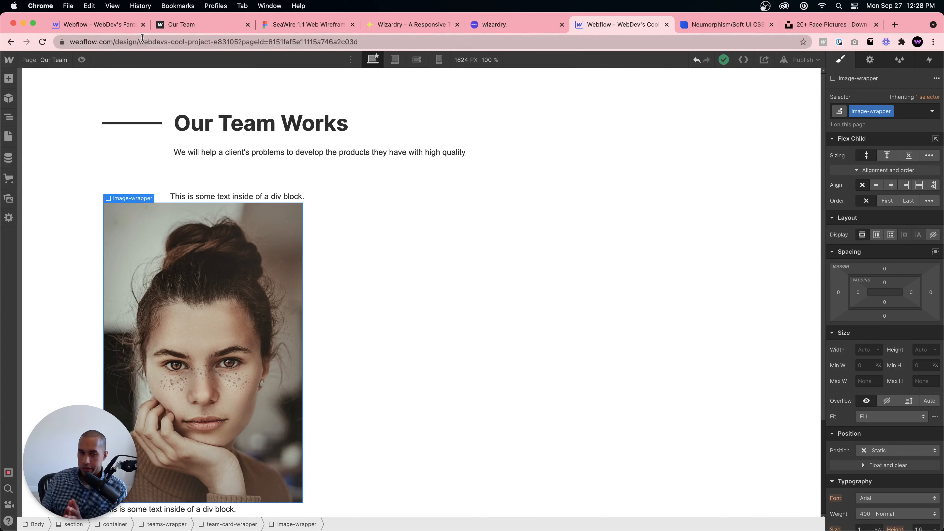
pyautogui.click(99, 24)
pyautogui.click(192, 263)
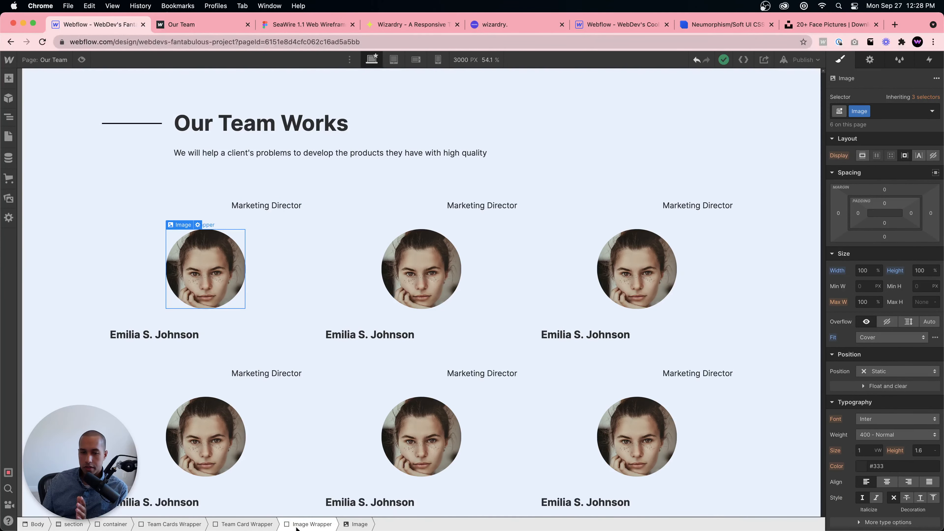
pyautogui.click(309, 524)
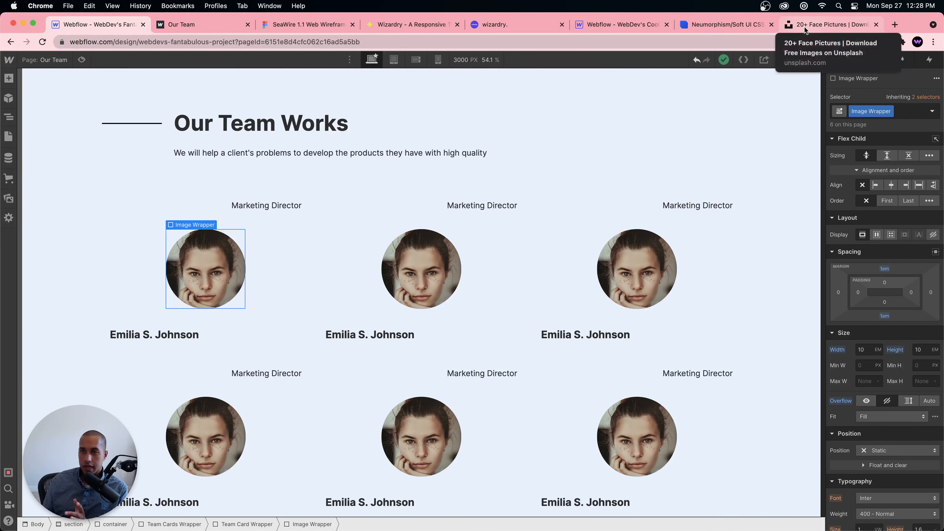
pyautogui.click(640, 24)
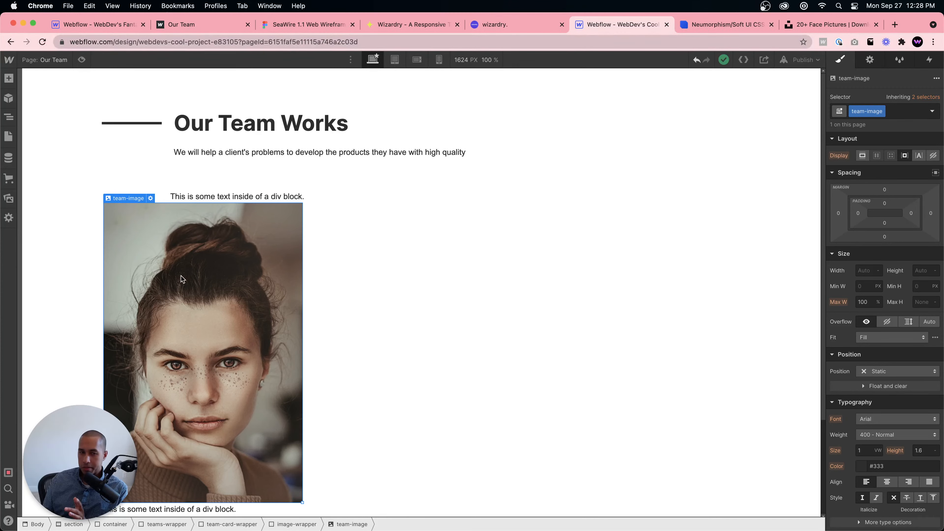
pyautogui.click(284, 524)
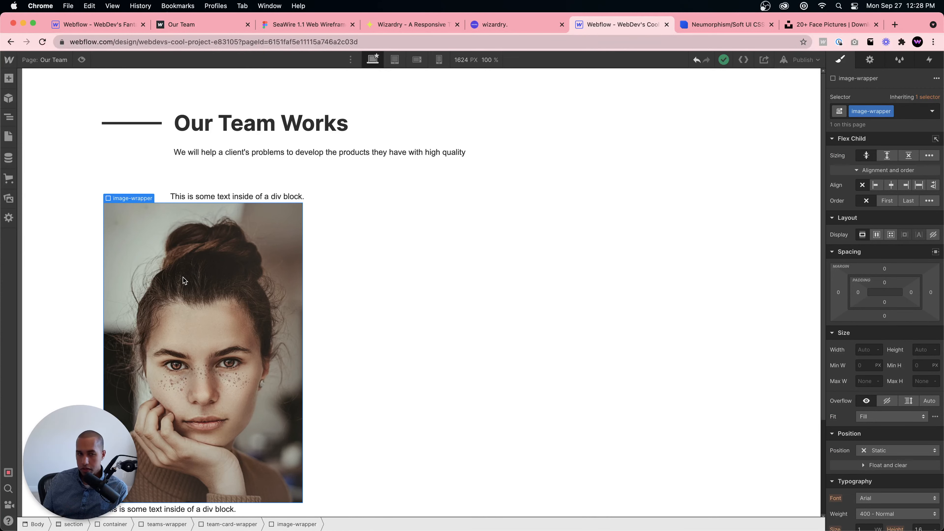
pyautogui.click(864, 349)
pyautogui.write('10em')
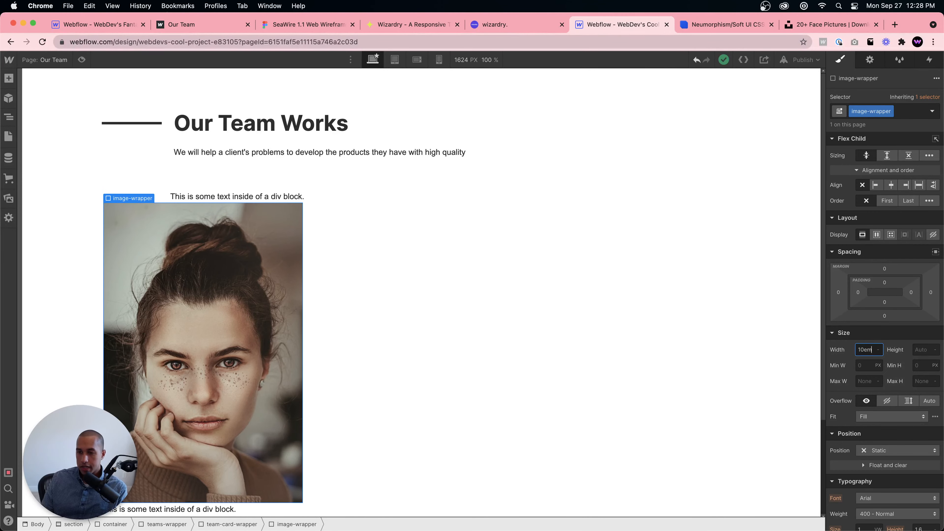
pyautogui.press('Tab')
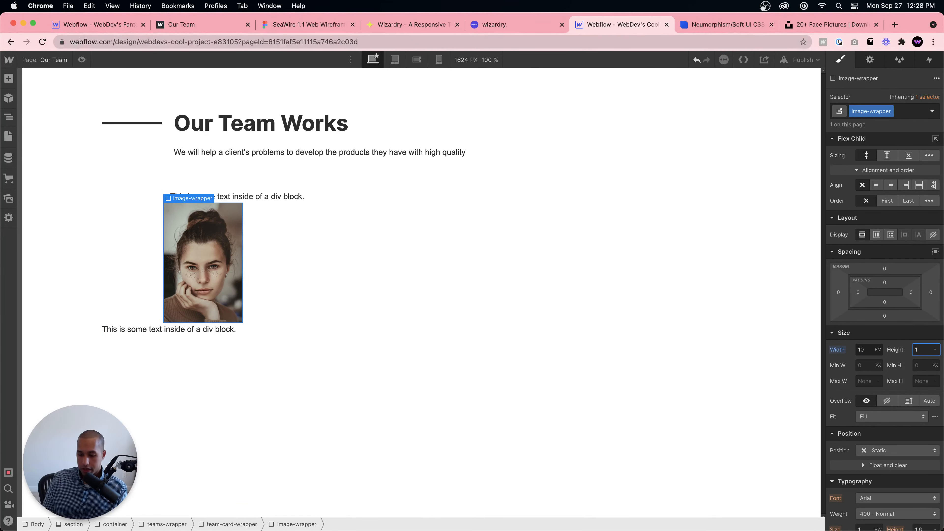
pyautogui.write('10em')
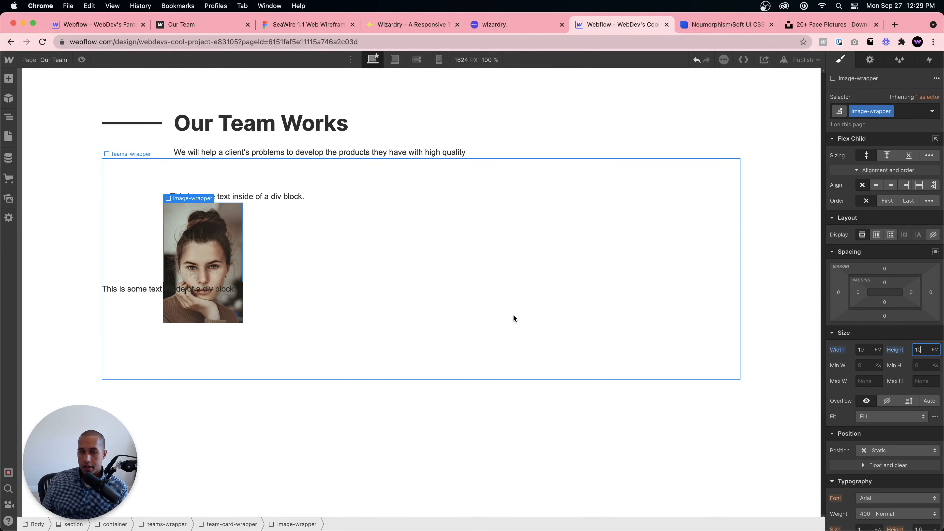
# Step: Set the team-image's width and height to 100% and its fit to Cover
pyautogui.click(210, 248)
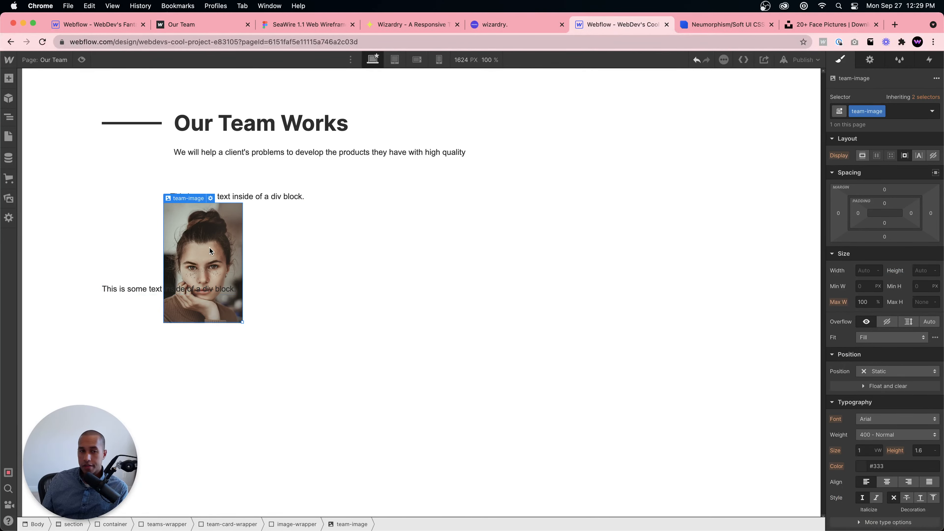
pyautogui.write('100%')
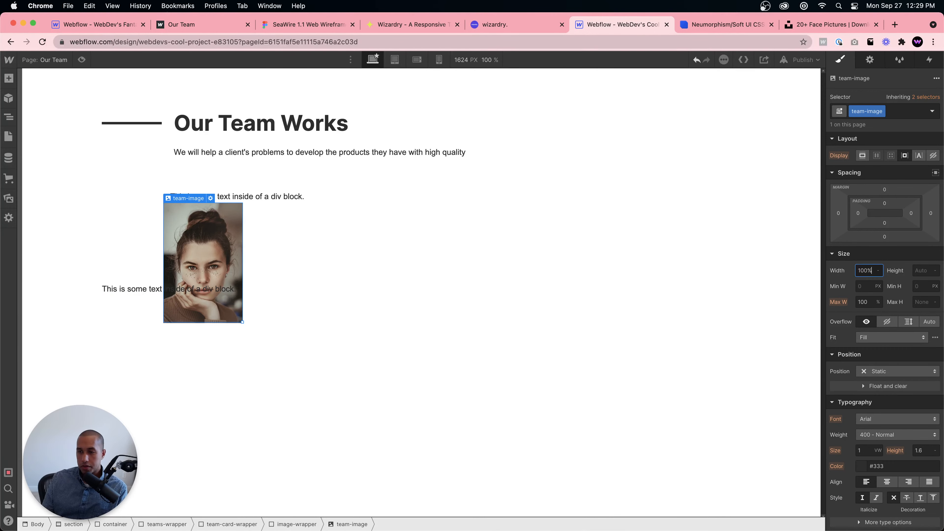
pyautogui.press('Tab')
pyautogui.write('100%')
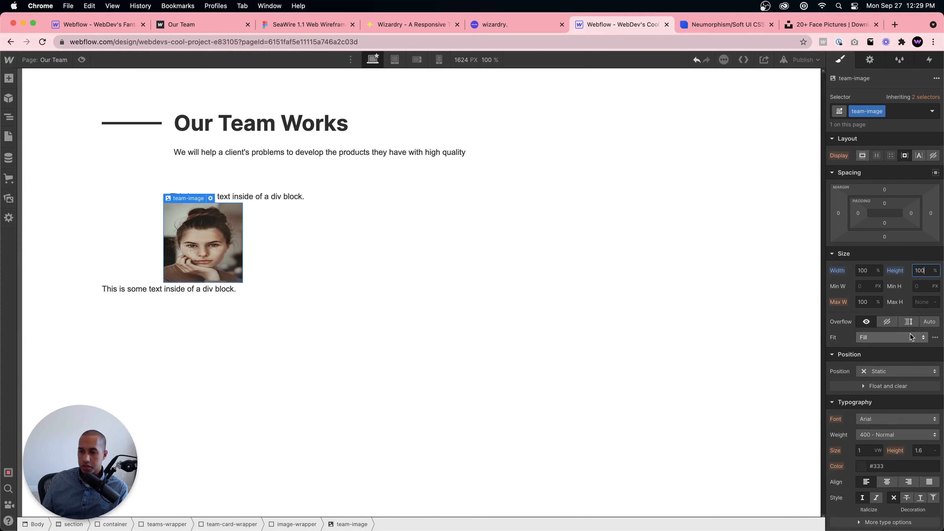
pyautogui.click(866, 337)
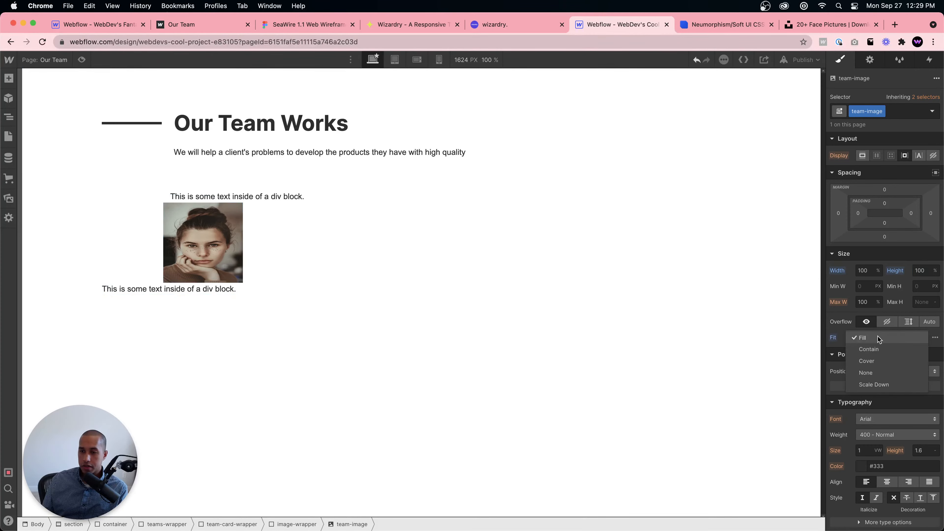
pyautogui.click(873, 362)
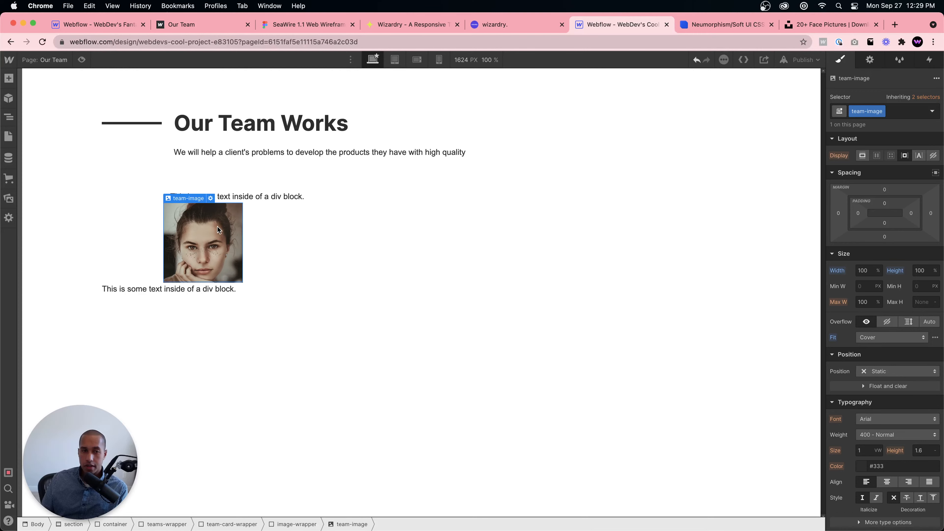
# Step: Resize the canvas to check how the em-sized team image scales with the page
pyautogui.click(292, 524)
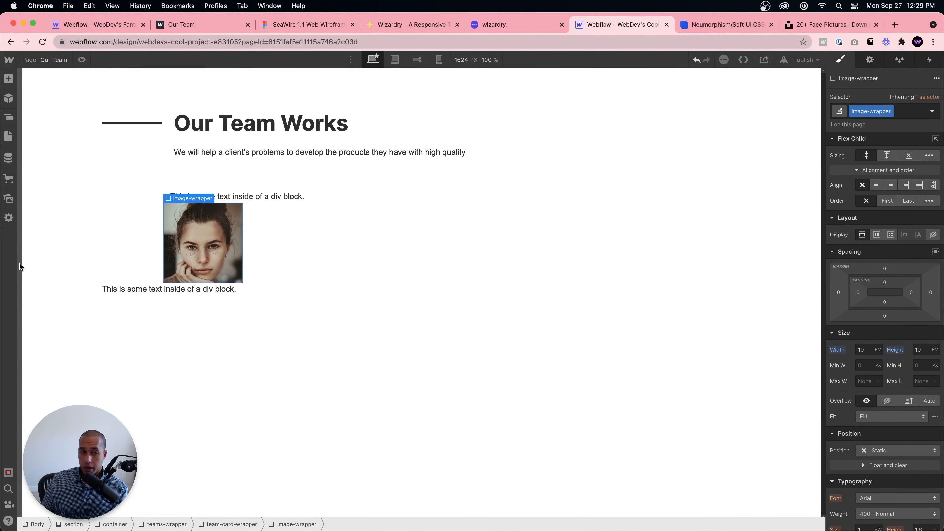
pyautogui.moveTo(19, 267); pyautogui.dragTo(22, 238)
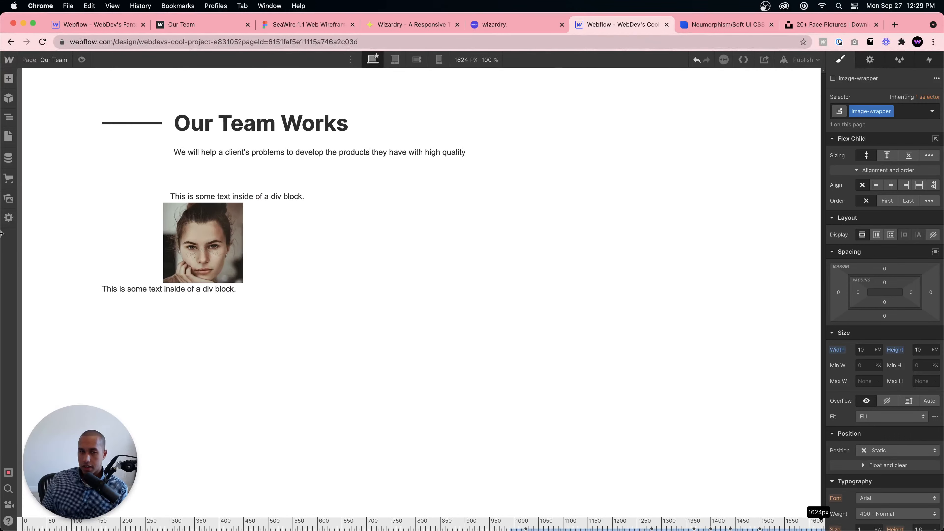
pyautogui.click(219, 246)
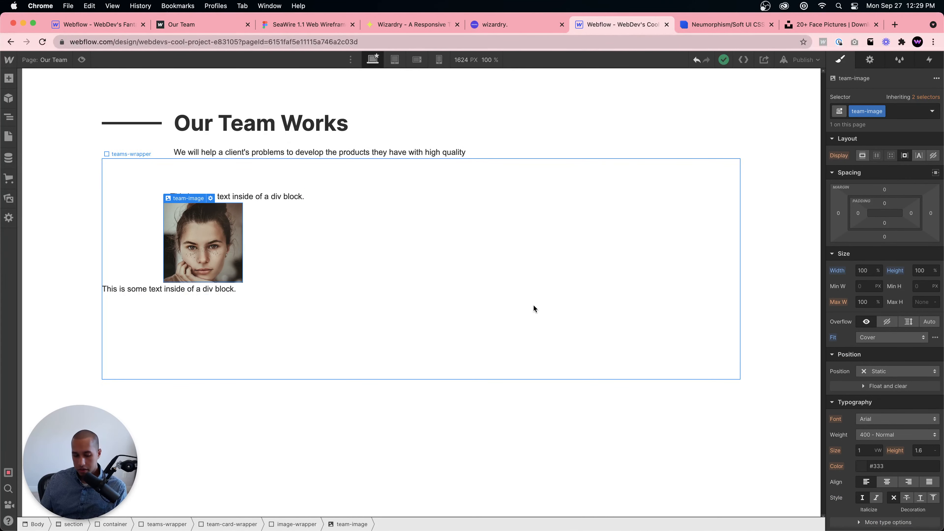
# Step: Try a fixed size of 100 px for the image-wrapper's width and height
pyautogui.click(305, 523)
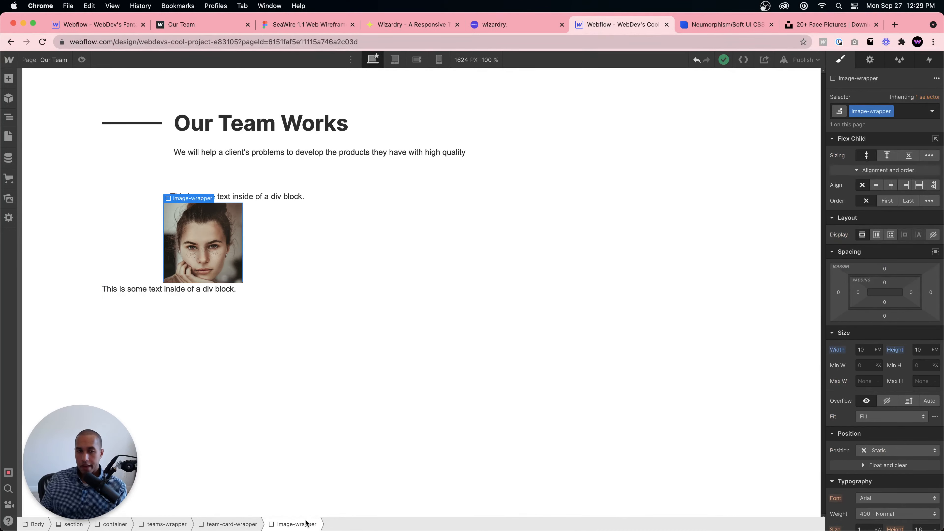
pyautogui.click(864, 350)
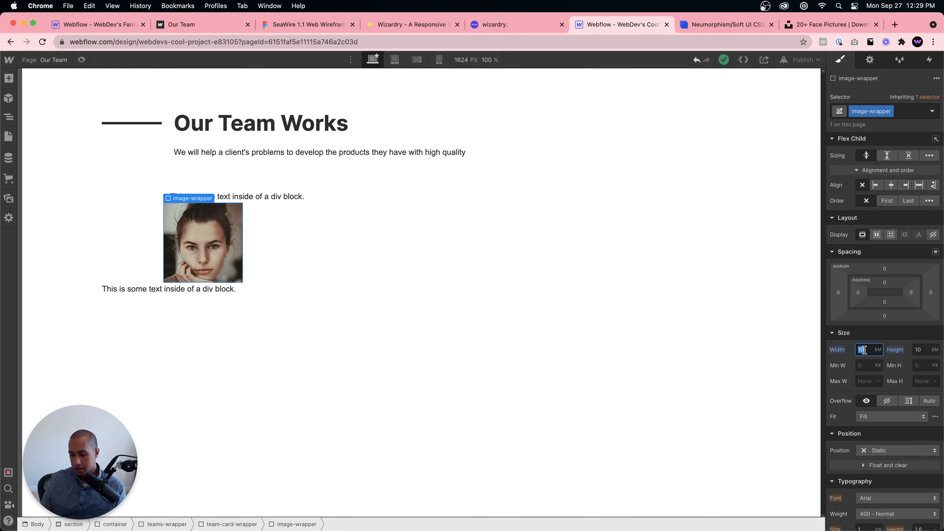
pyautogui.write('100')
pyautogui.press('Tab')
pyautogui.write('100')
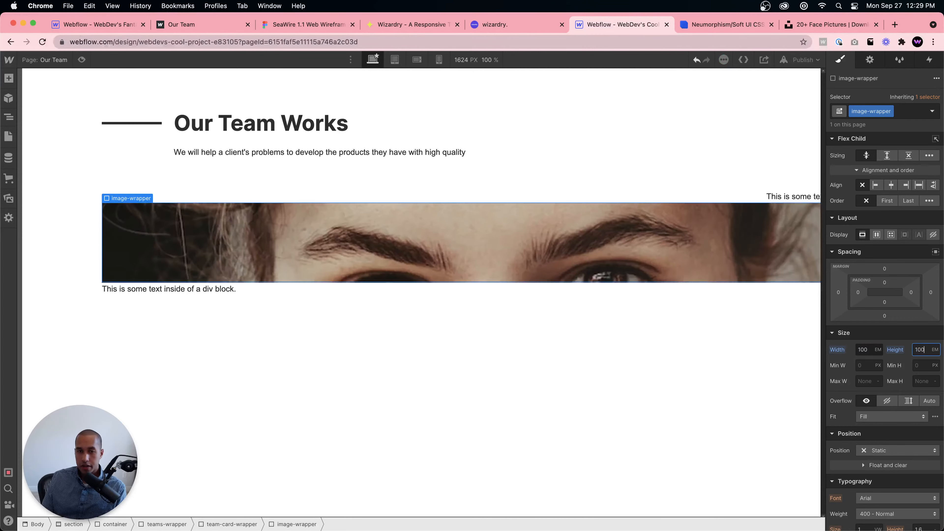
pyautogui.write('px')
pyautogui.press('Return')
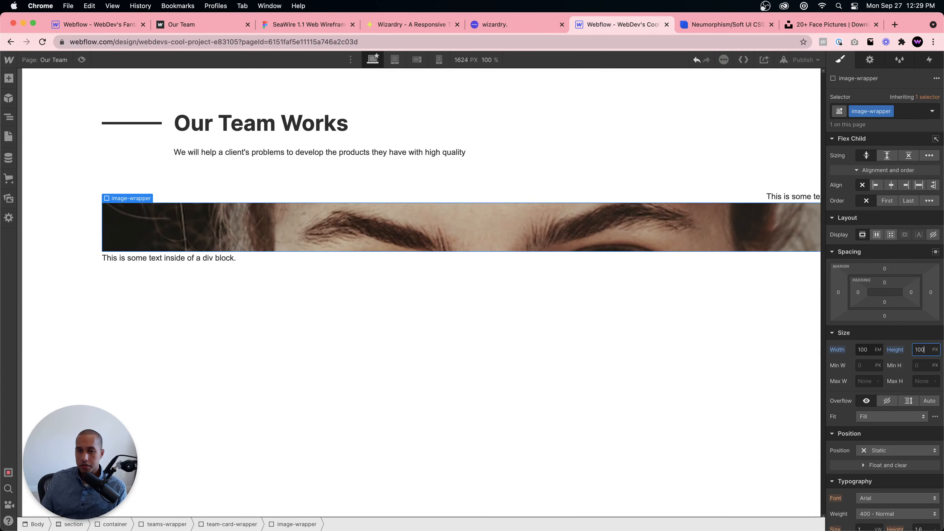
pyautogui.click(859, 350)
pyautogui.write('100px')
pyautogui.press('Return')
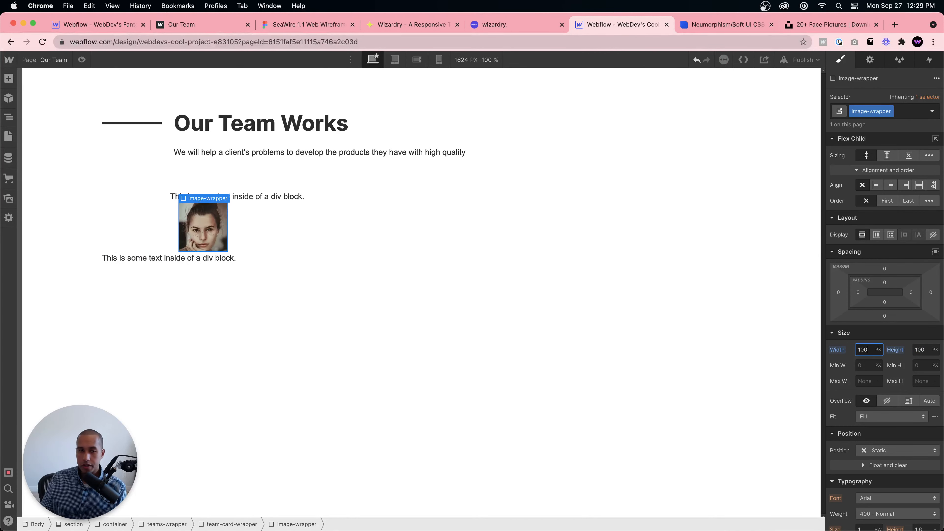
# Step: Set the image-wrapper's width and height to 200 px after checking its scaling on a resized canvas
pyautogui.moveTo(24, 258); pyautogui.dragTo(2, 238)
pyautogui.write('200')
pyautogui.press('Tab')
pyautogui.write('200')
pyautogui.press('Return')
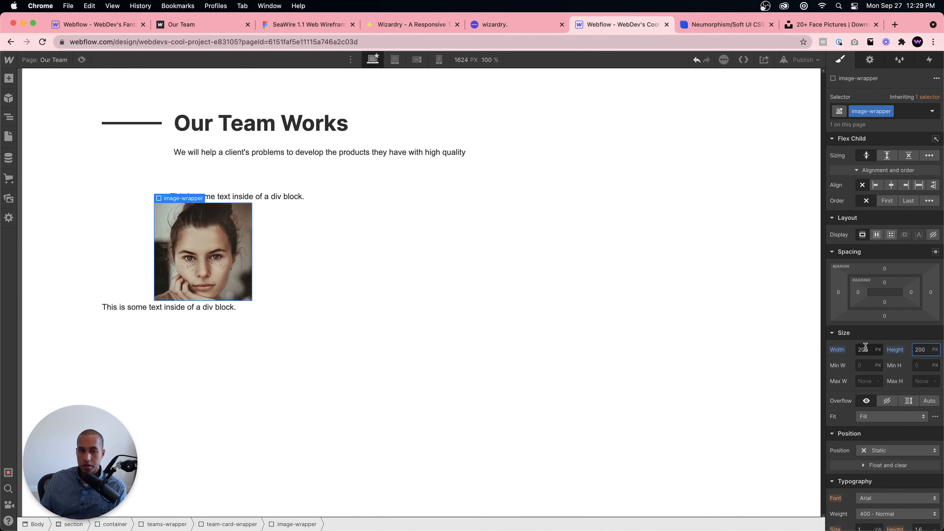
# Step: Preview the page at a canvas width of 3000 px and select the team-image to examine its size
pyautogui.click(24, 288)
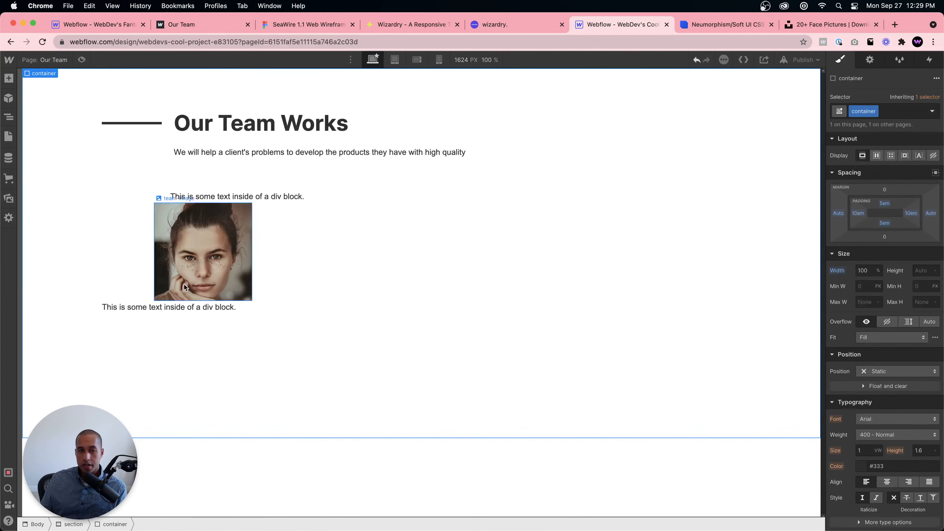
pyautogui.moveTo(19, 277); pyautogui.dragTo(2, 260)
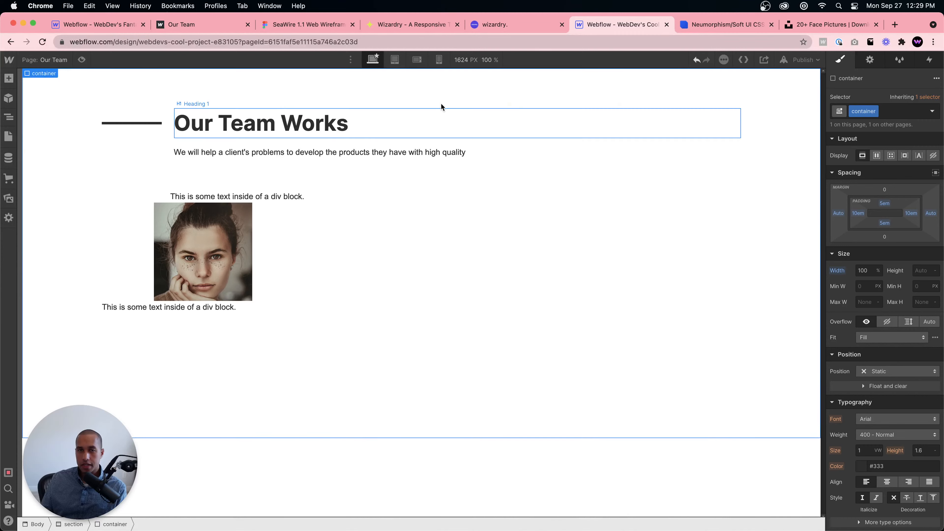
pyautogui.click(469, 64)
pyautogui.write('3000')
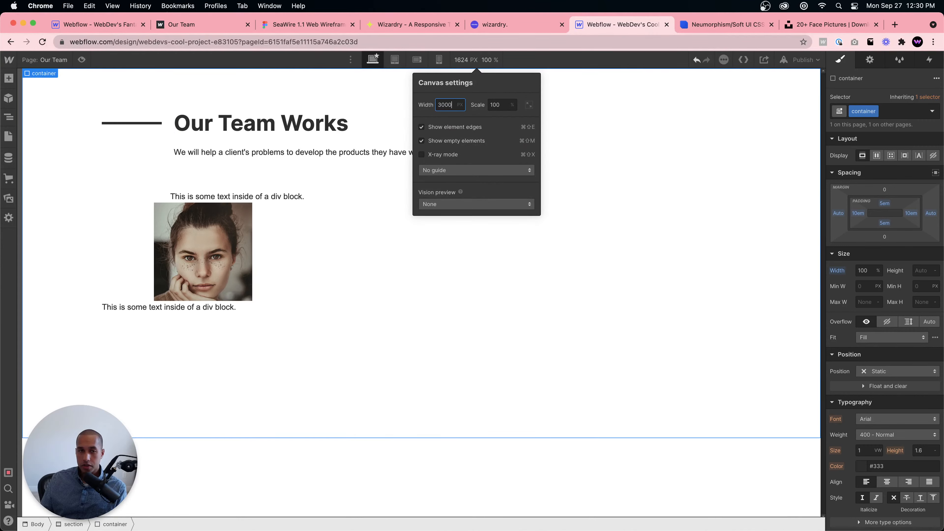
pyautogui.press('Return')
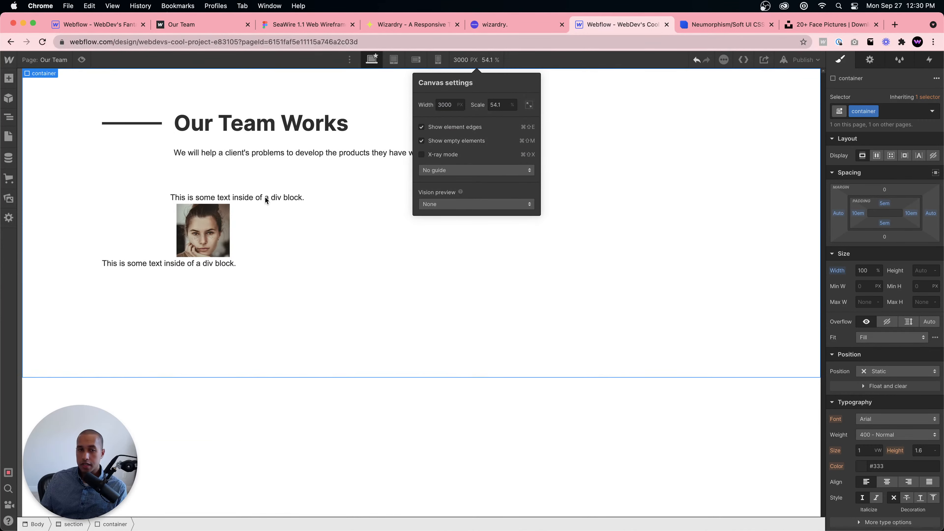
pyautogui.click(203, 224)
pyautogui.click(208, 225)
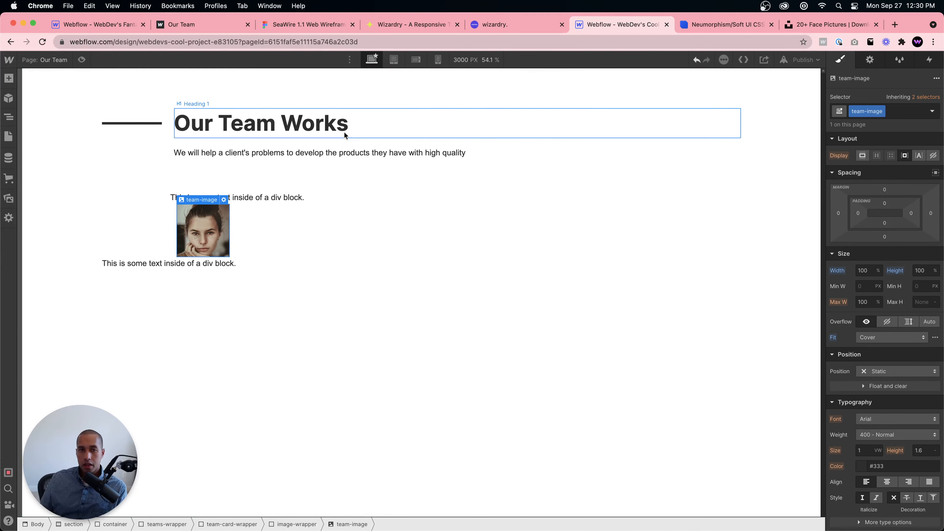
# Step: Return the canvas to the base desktop breakpoint and set the image-wrapper's width and height to 10em
pyautogui.click(372, 59)
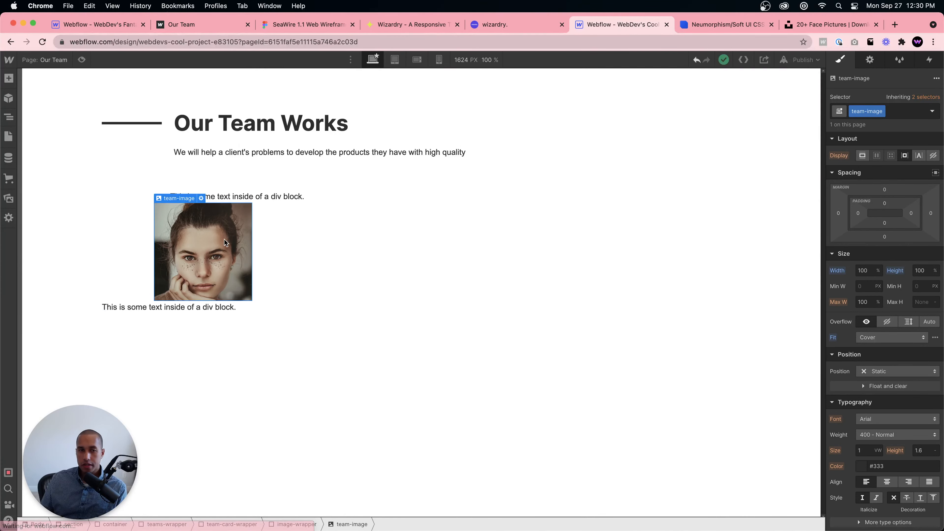
pyautogui.click(297, 524)
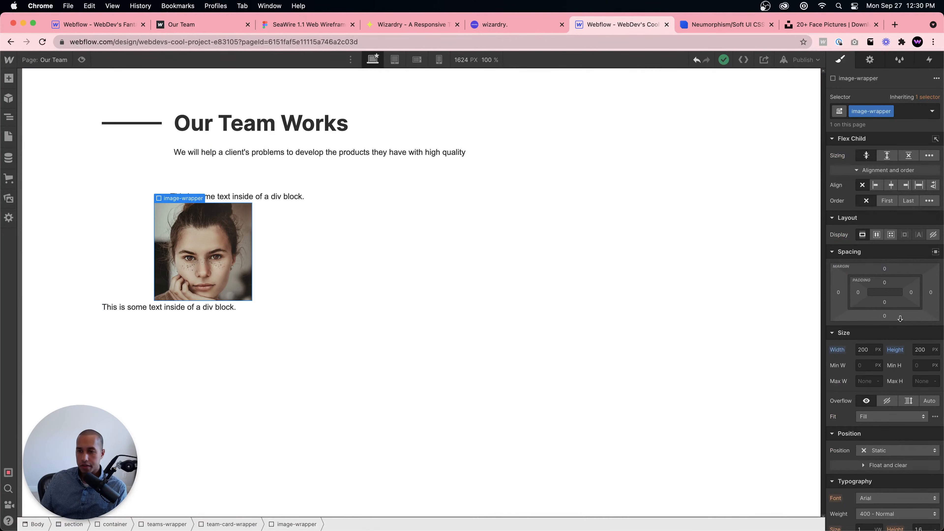
pyautogui.click(866, 350)
pyautogui.write('10em')
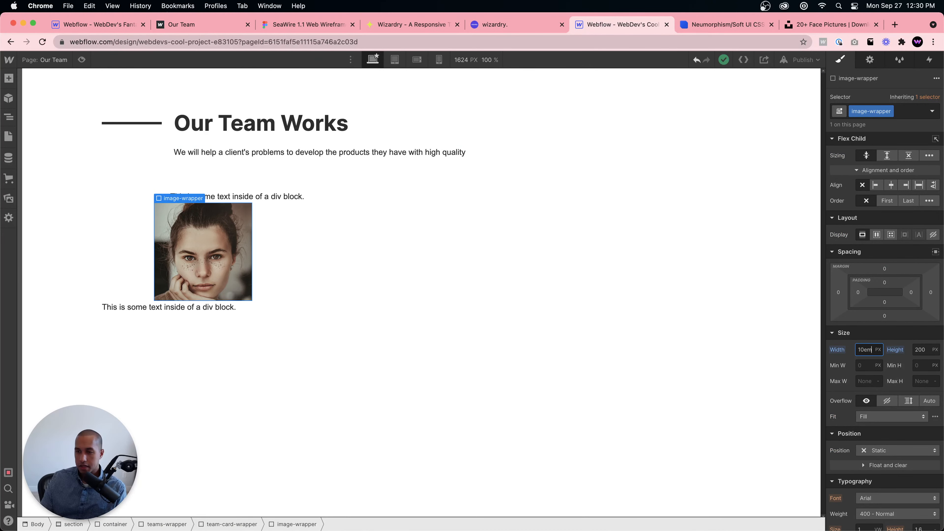
pyautogui.press('Tab')
pyautogui.write('10')
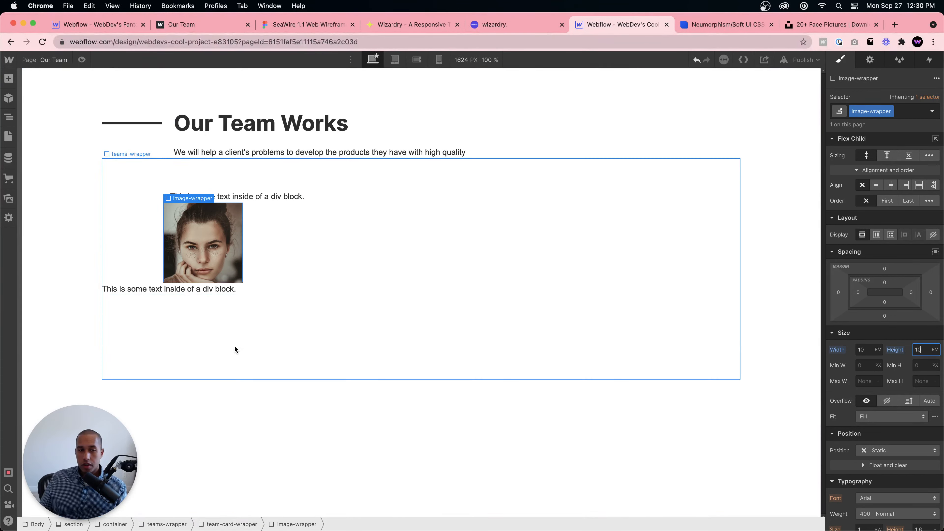
# Step: Crop the portrait to a circle by giving the image-wrapper a 50% border radius and hidden overflow
pyautogui.scroll(-7, 924, 347)
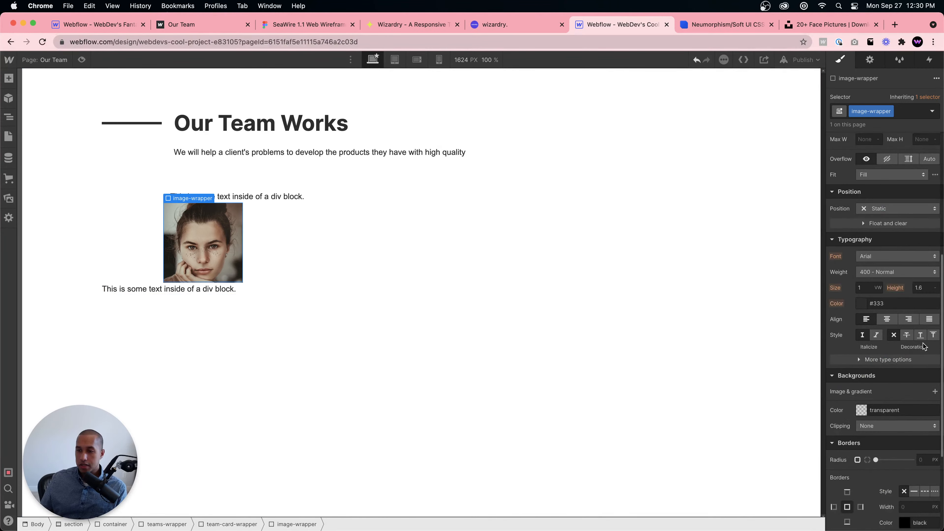
pyautogui.scroll(-1, 918, 416)
pyautogui.click(921, 447)
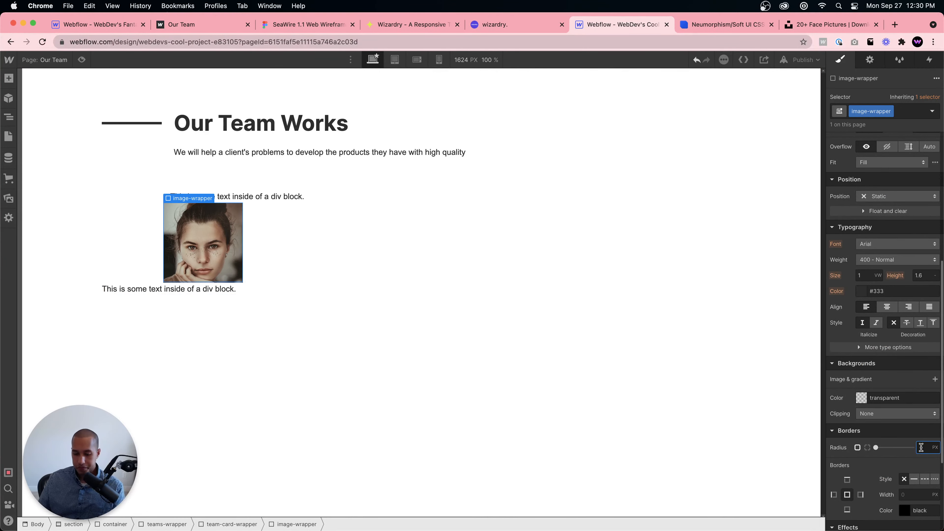
pyautogui.write('50%')
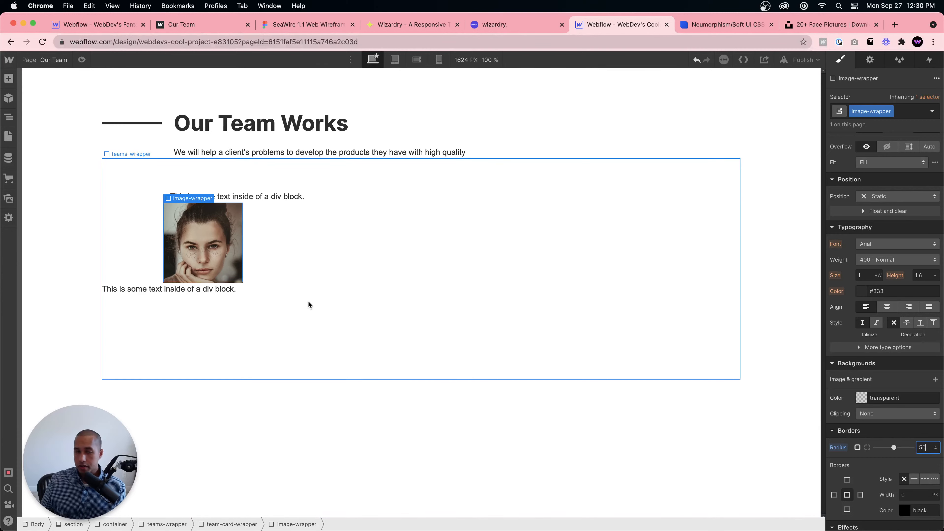
pyautogui.scroll(7, 899, 283)
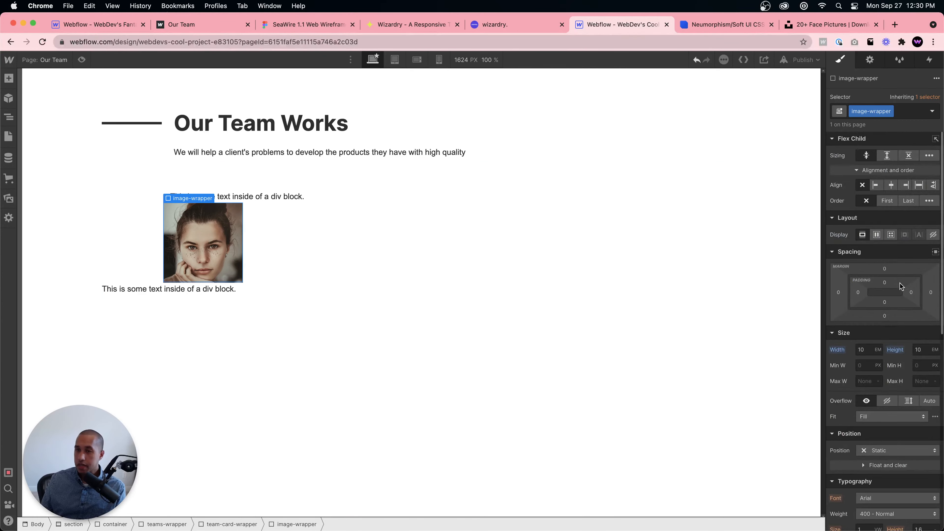
pyautogui.click(886, 401)
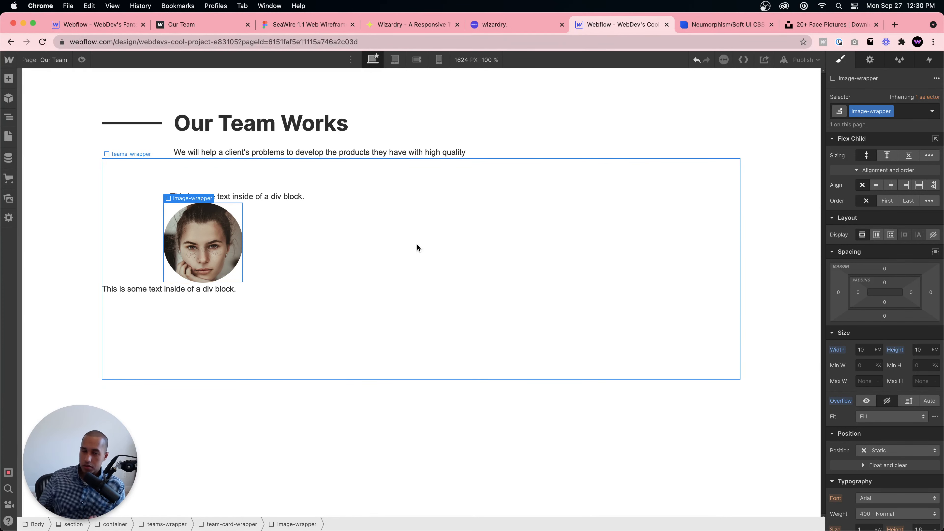
# Step: Reset the image-wrapper's border radius and set it to 50% again
pyautogui.scroll(-8, 876, 409)
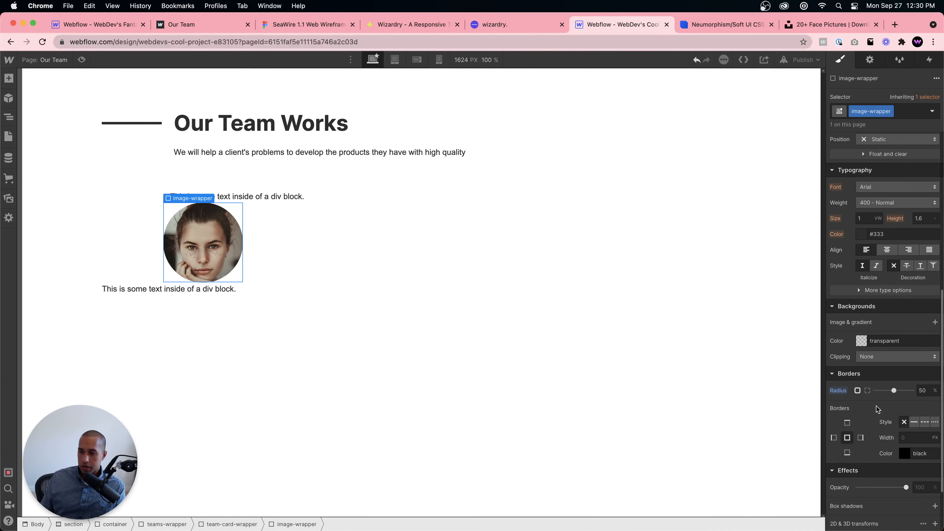
pyautogui.click(922, 391)
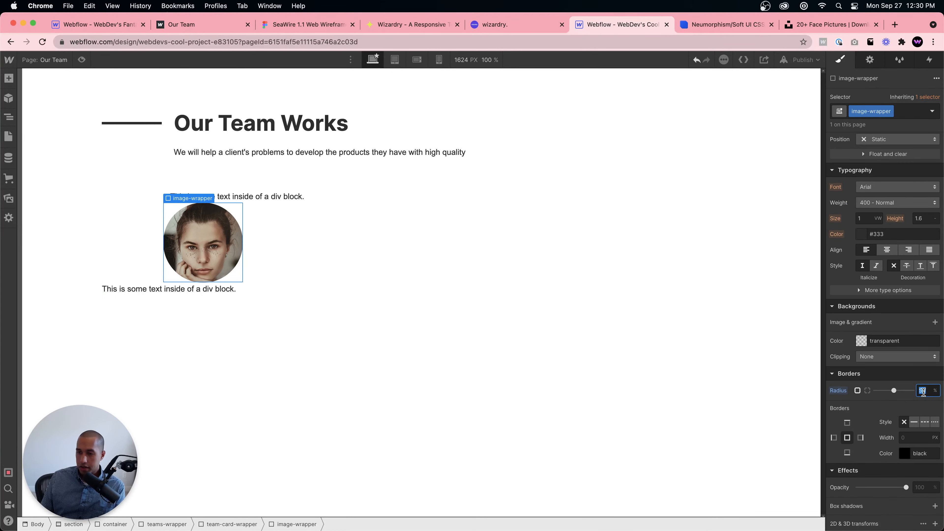
pyautogui.click(837, 391)
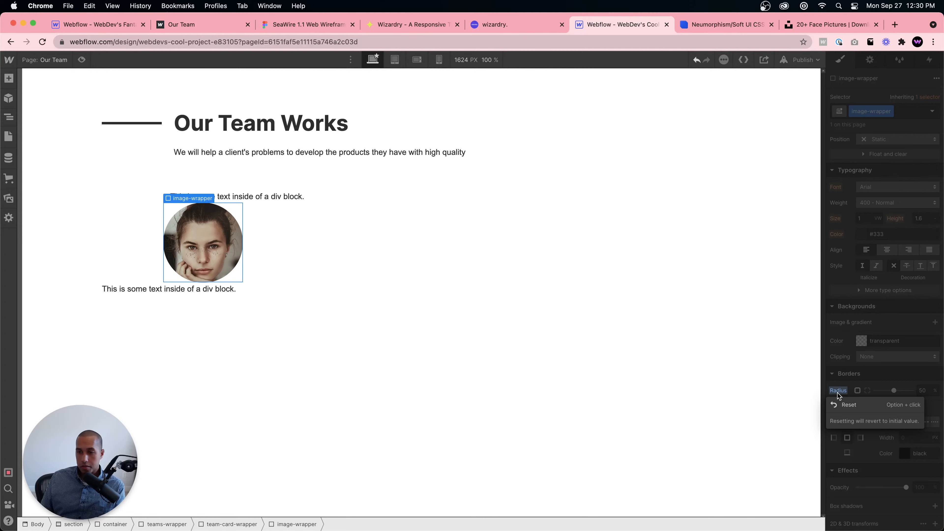
pyautogui.click(841, 402)
pyautogui.click(934, 390)
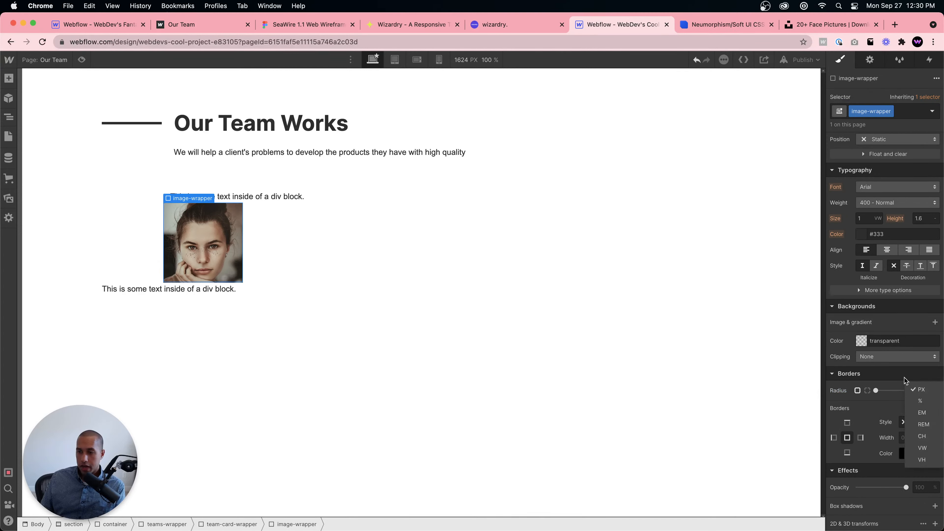
pyautogui.click(922, 391)
pyautogui.write('50%')
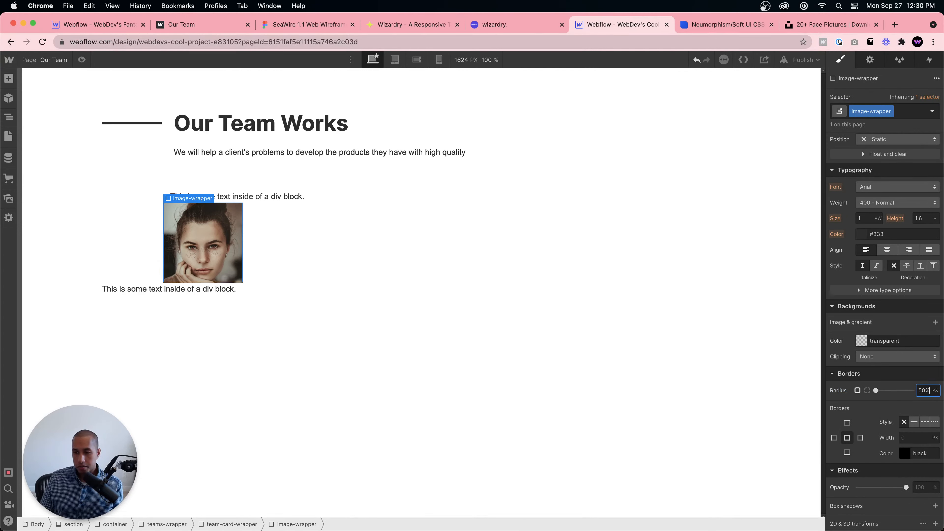
pyautogui.press('Return')
pyautogui.click(476, 402)
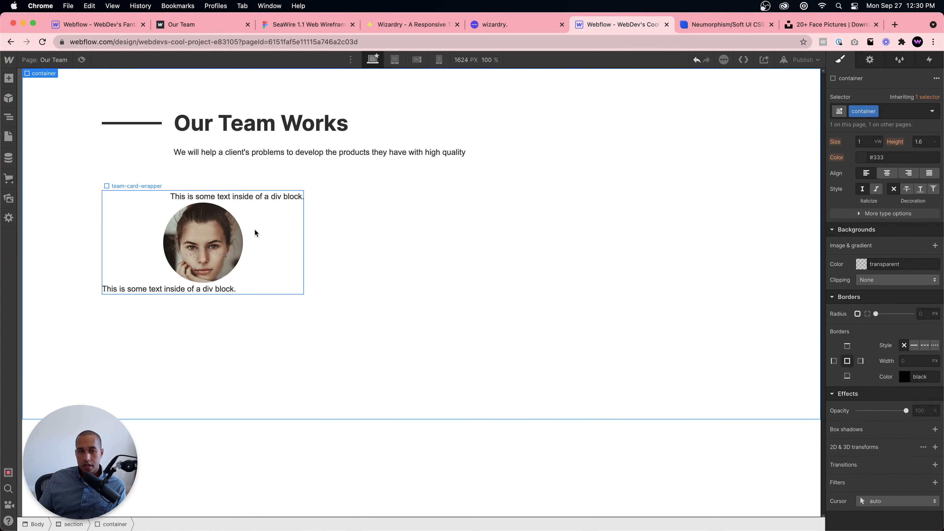
# Step: Examine the Team Card Wrapper, job title text block and Image Wrapper settings in the finished reference project, and return to the working project
pyautogui.click(222, 231)
pyautogui.press('super+1')
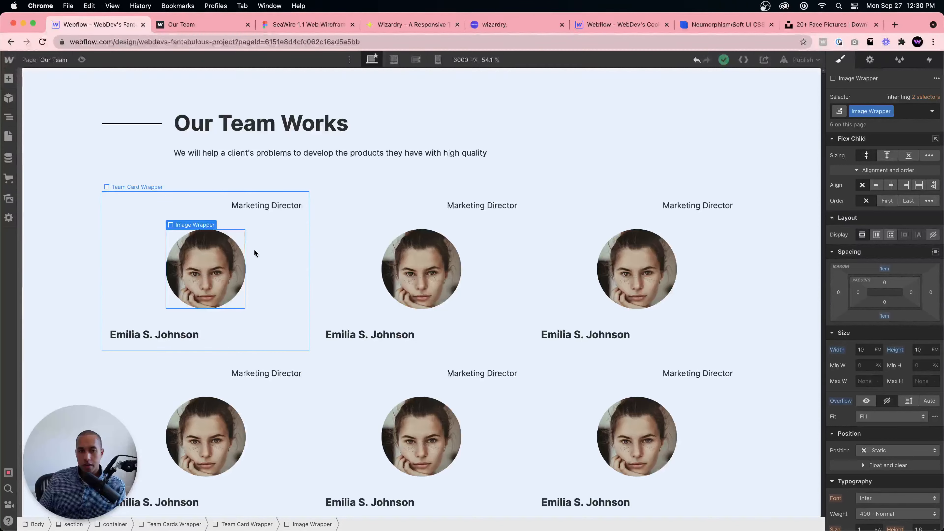
pyautogui.click(259, 246)
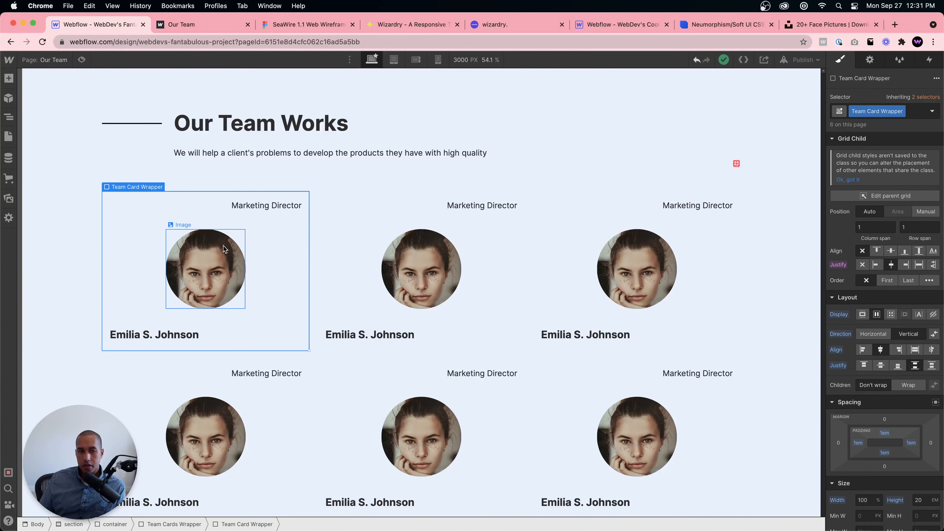
pyautogui.click(271, 206)
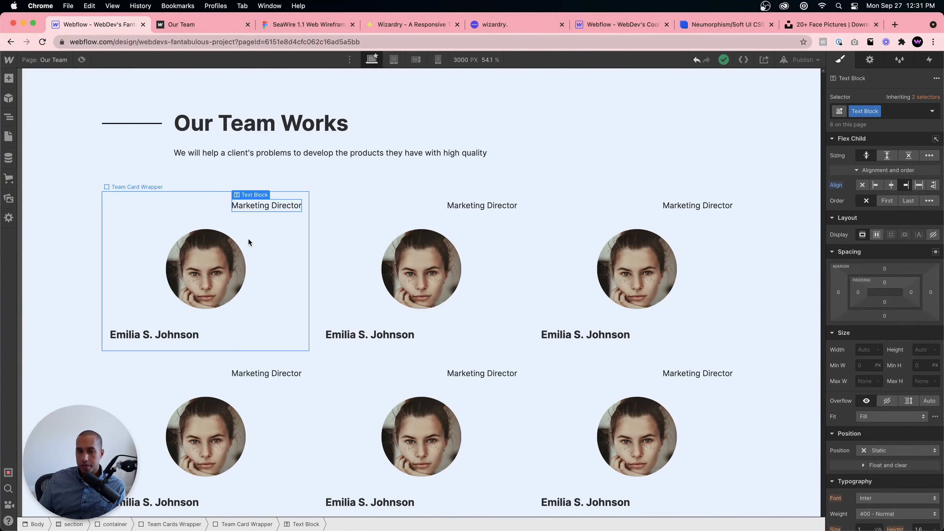
pyautogui.click(225, 253)
pyautogui.click(316, 524)
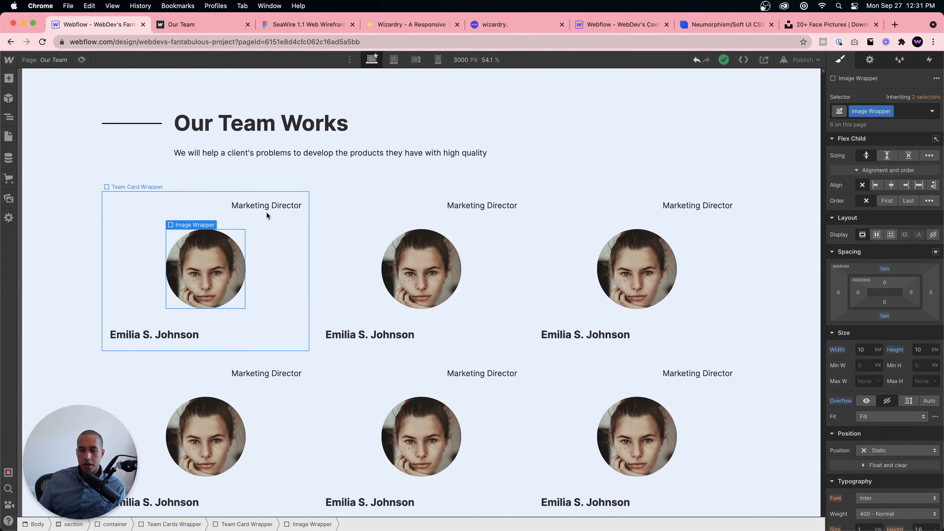
pyautogui.click(616, 25)
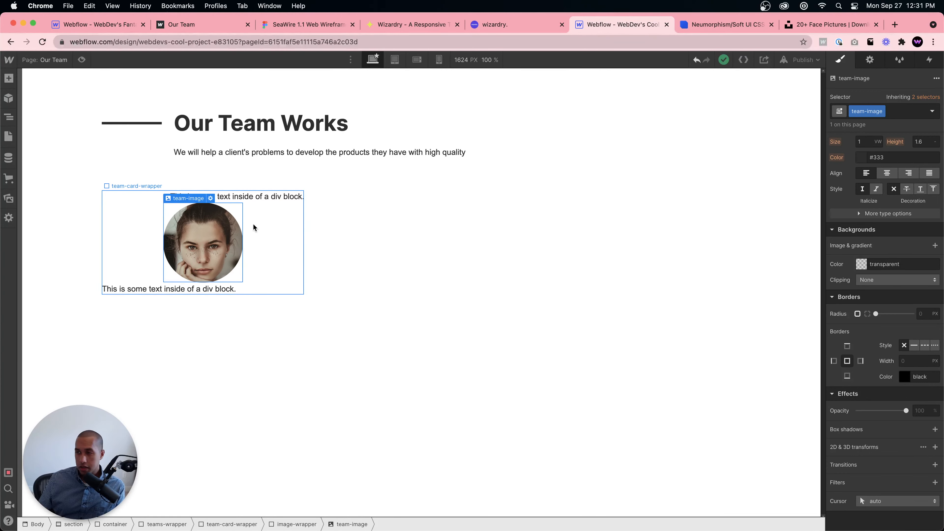
# Step: Set the team-card-wrapper's top and left padding to 1em
pyautogui.click(302, 525)
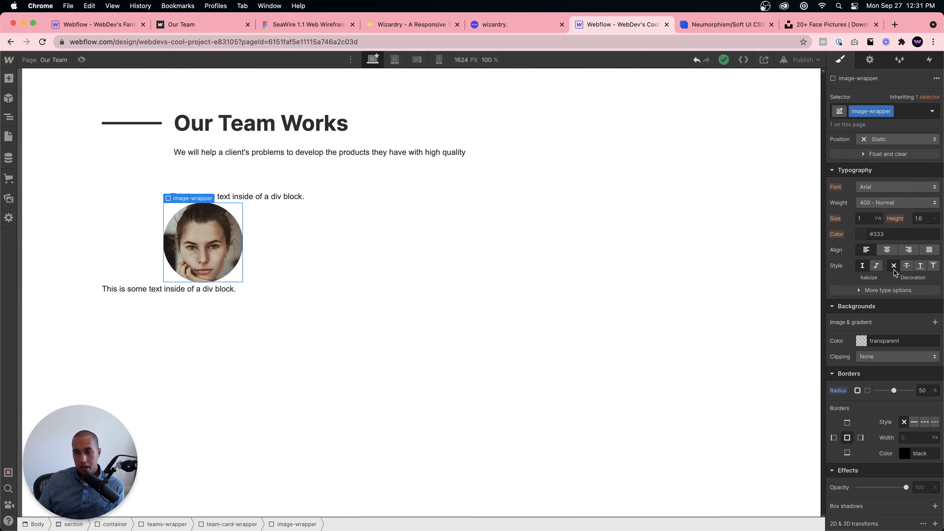
pyautogui.scroll(8, 904, 267)
pyautogui.click(262, 246)
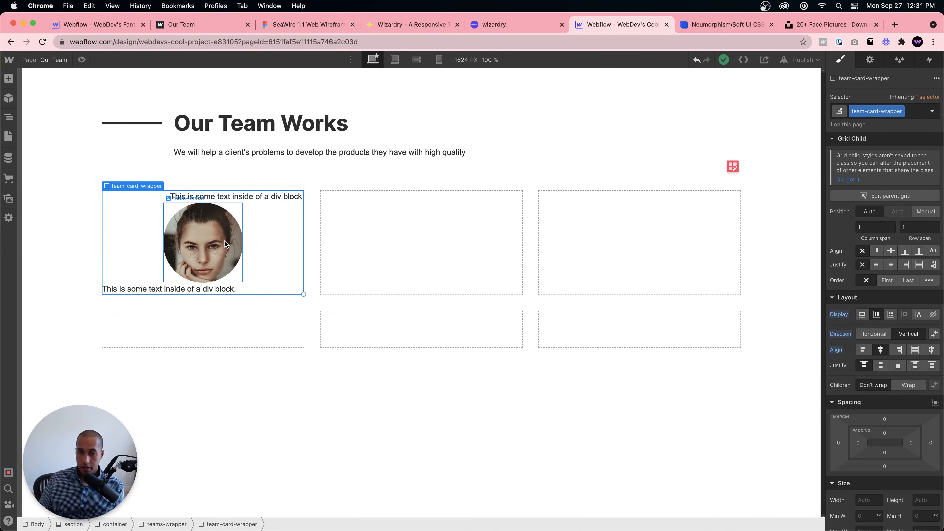
pyautogui.click(884, 436)
pyautogui.write('1e')
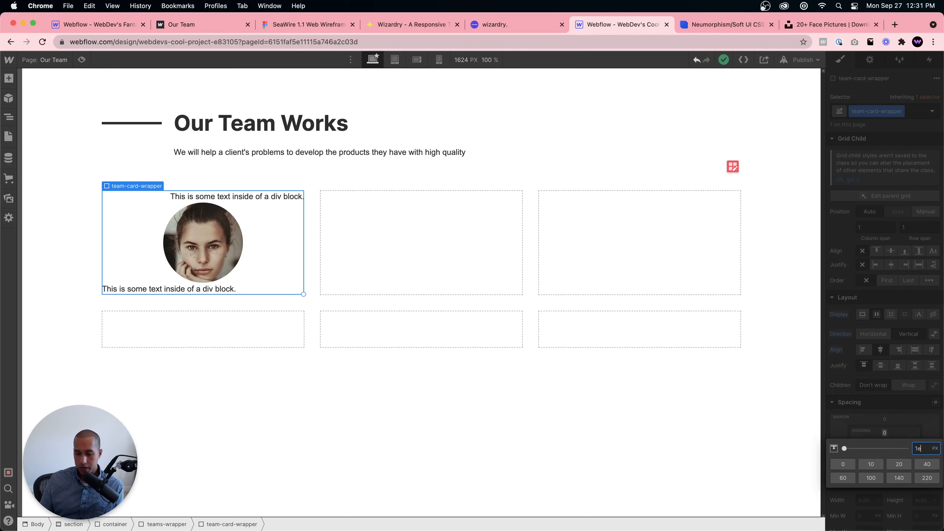
pyautogui.write('m')
pyautogui.press('Return')
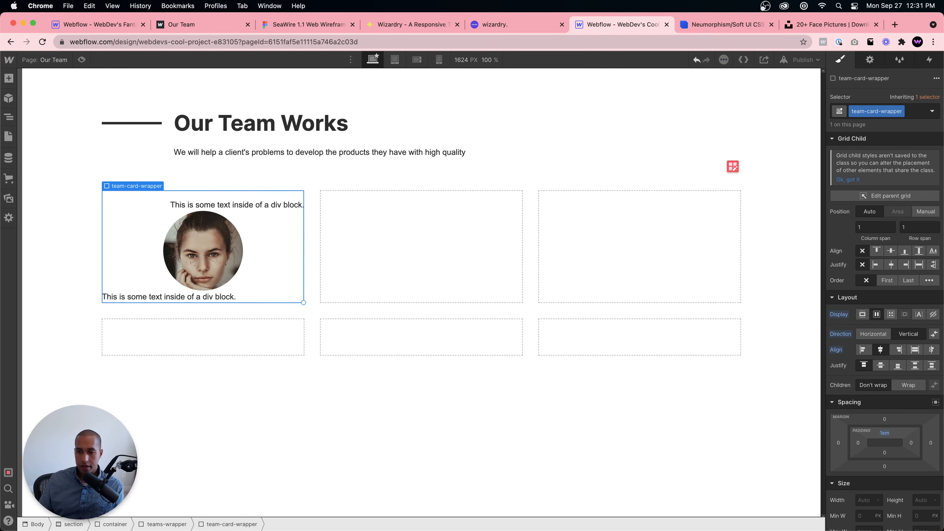
pyautogui.click(857, 443)
pyautogui.write('1em')
pyautogui.press('Return')
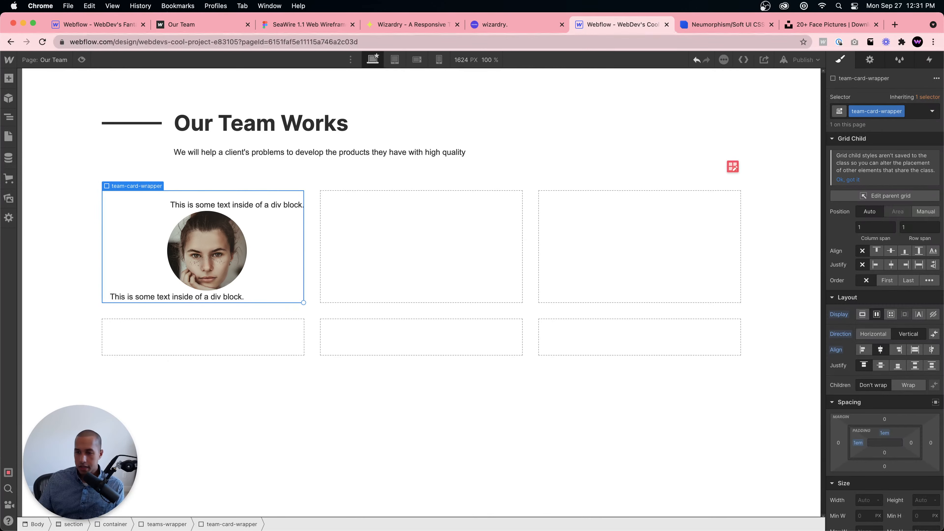
pyautogui.moveTo(910, 442); pyautogui.dragTo(887, 442)
pyautogui.press('super+z')
pyautogui.click(884, 434)
pyautogui.click(876, 431)
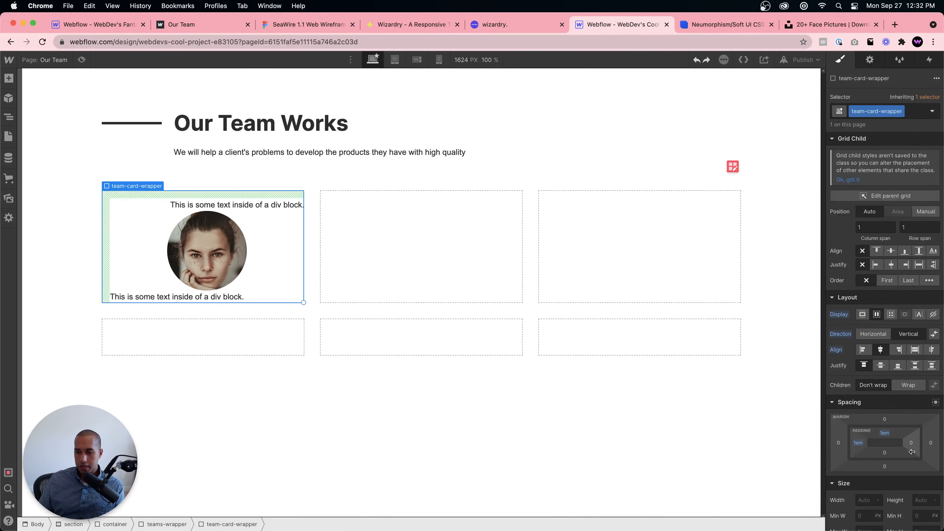
# Step: Set the team-card-wrapper's right and bottom padding to 1em, and undo a trial padding of 2.7em on all sides
pyautogui.click(911, 443)
pyautogui.write('1em')
pyautogui.press('Return')
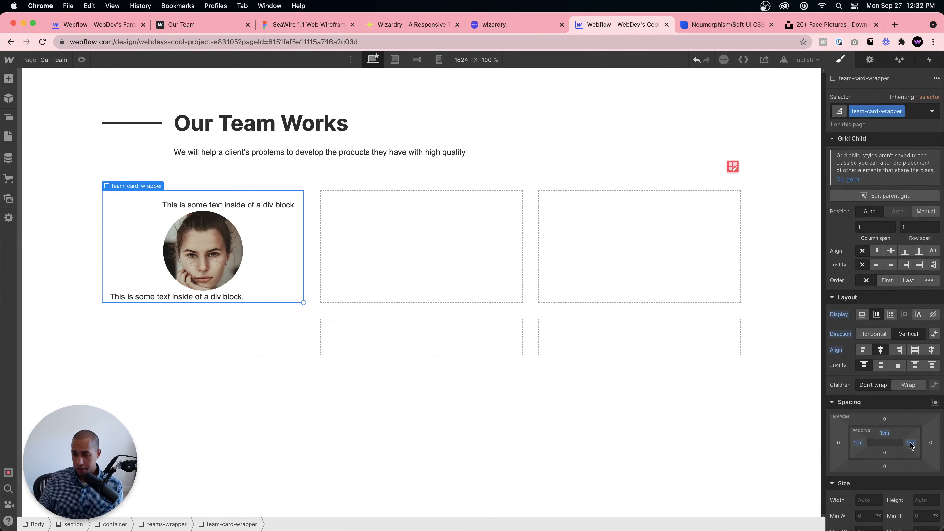
pyautogui.click(884, 454)
pyautogui.write('1em')
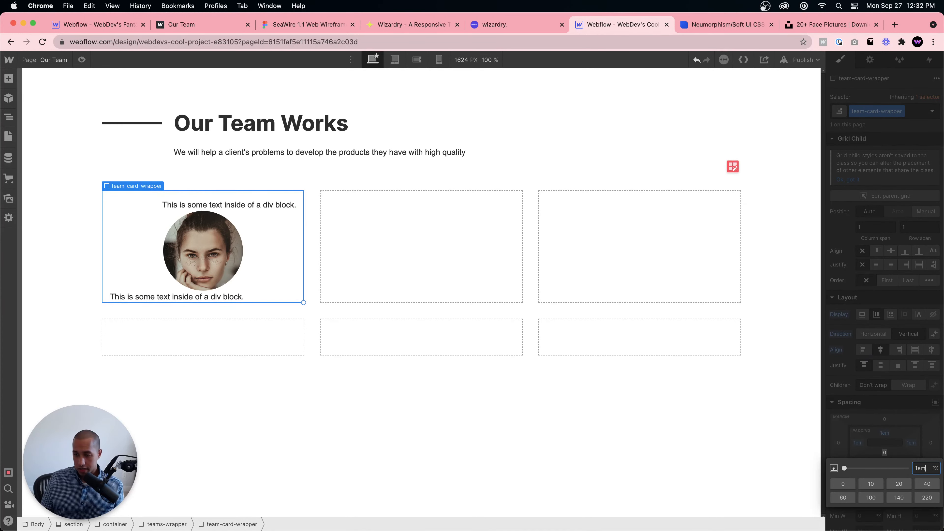
pyautogui.press('Return')
pyautogui.moveTo(858, 444); pyautogui.dragTo(866, 439)
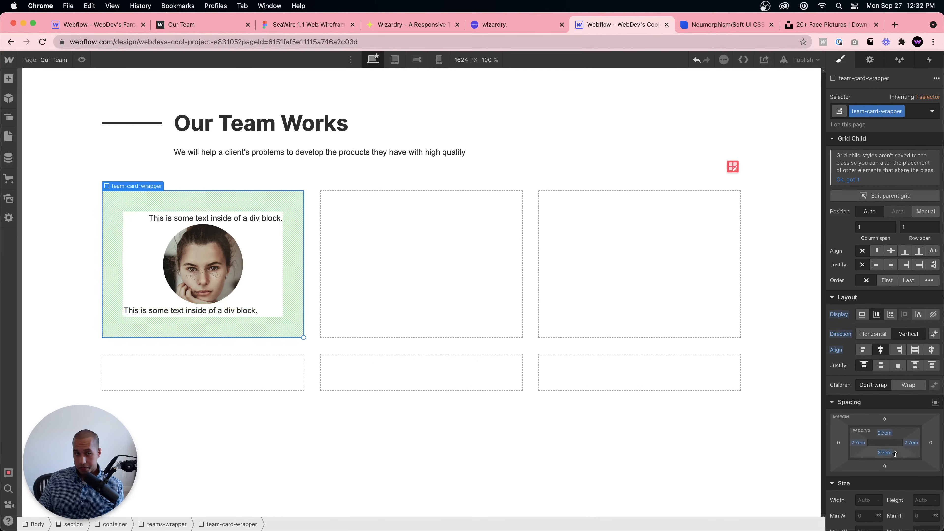
pyautogui.press('super+z')
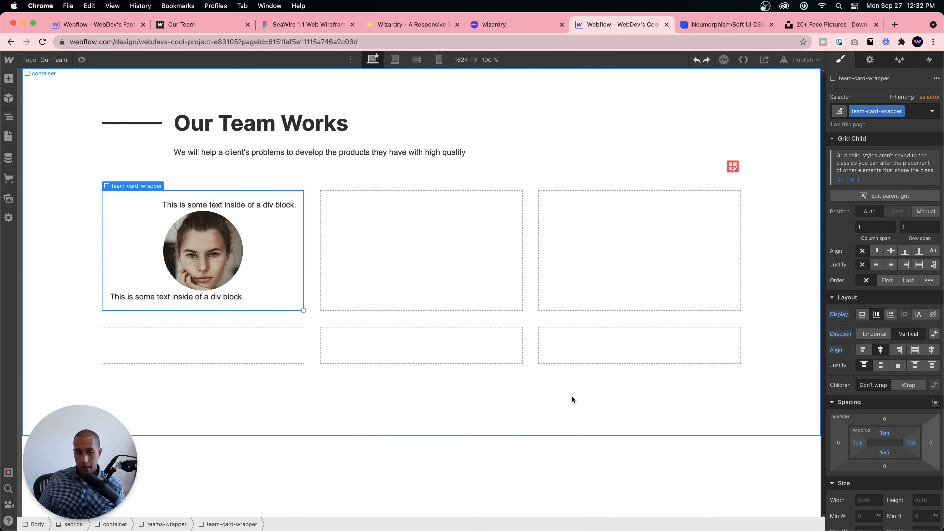
# Step: Give the image-wrapper a top margin of 1em
pyautogui.click(220, 257)
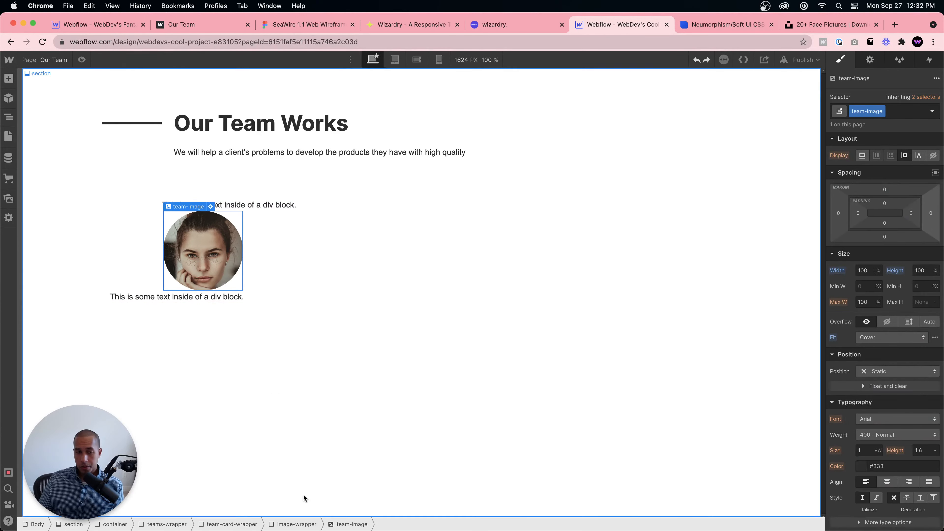
pyautogui.click(285, 524)
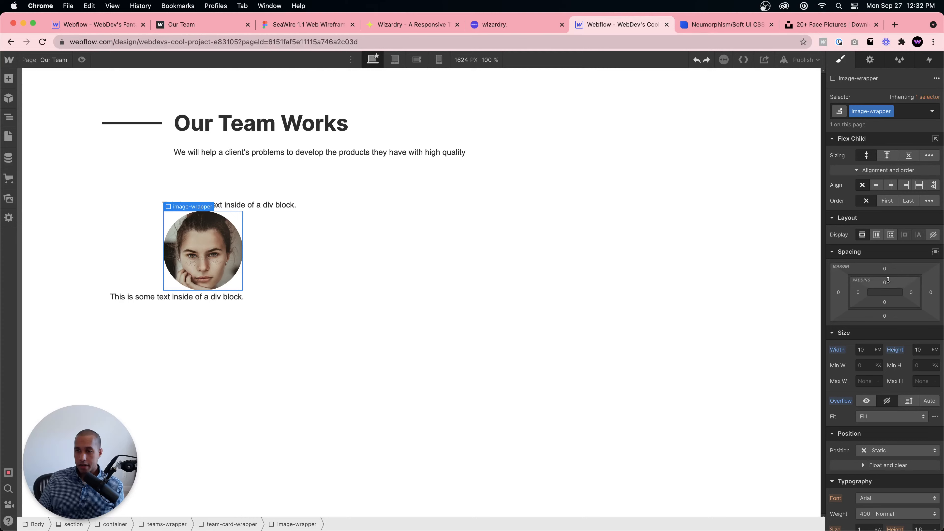
pyautogui.click(884, 269)
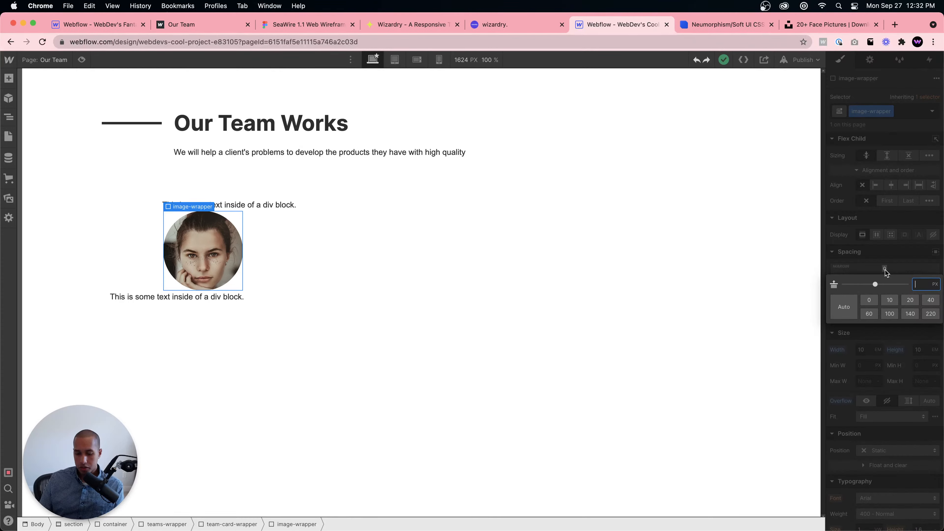
pyautogui.write('1em')
pyautogui.press('Return')
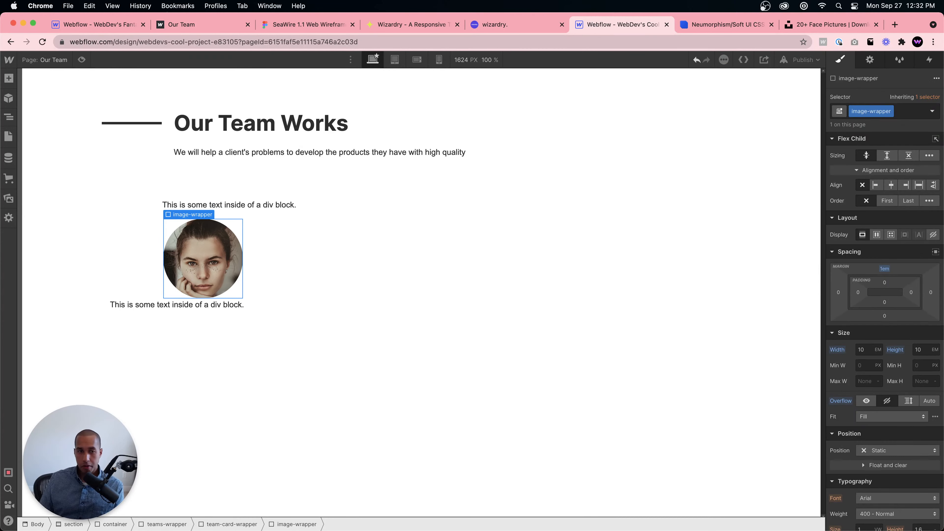
# Step: Give the image-wrapper a bottom padding of 1em
pyautogui.click(884, 301)
pyautogui.write('1em')
pyautogui.press('Escape')
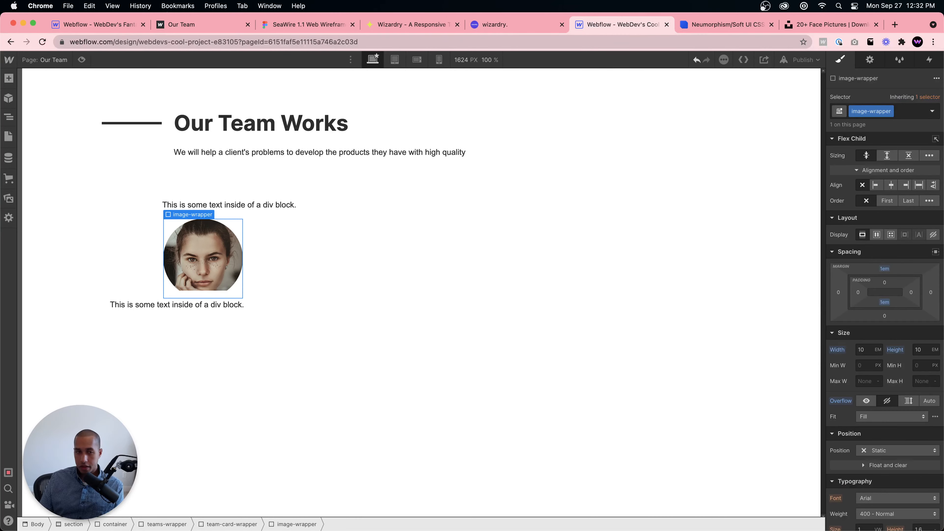
# Step: Replace the image-wrapper's bottom padding with a bottom margin of 1em
pyautogui.click(888, 315)
pyautogui.write('1em')
pyautogui.press('Return')
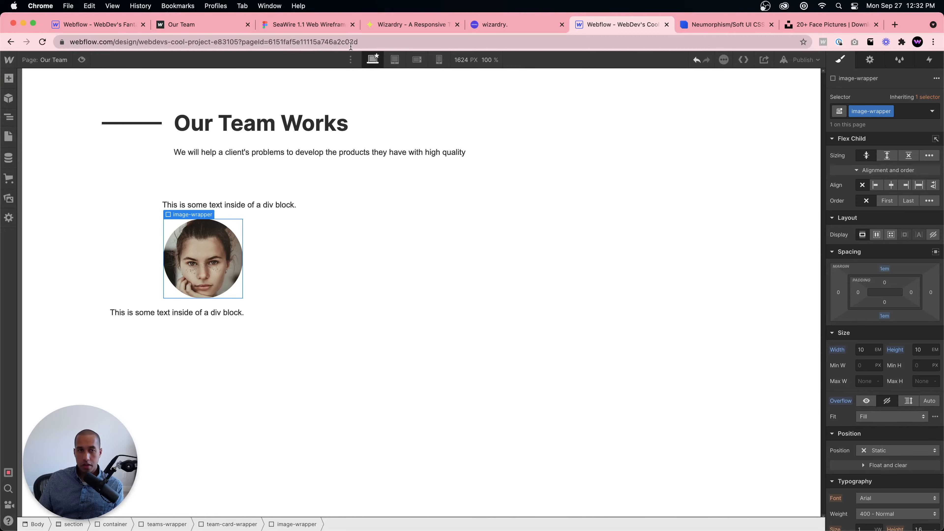
# Step: Match the reference project's card: set the team-card-wrapper to 100% width and 20em height, and justify its children with space between
pyautogui.click(99, 25)
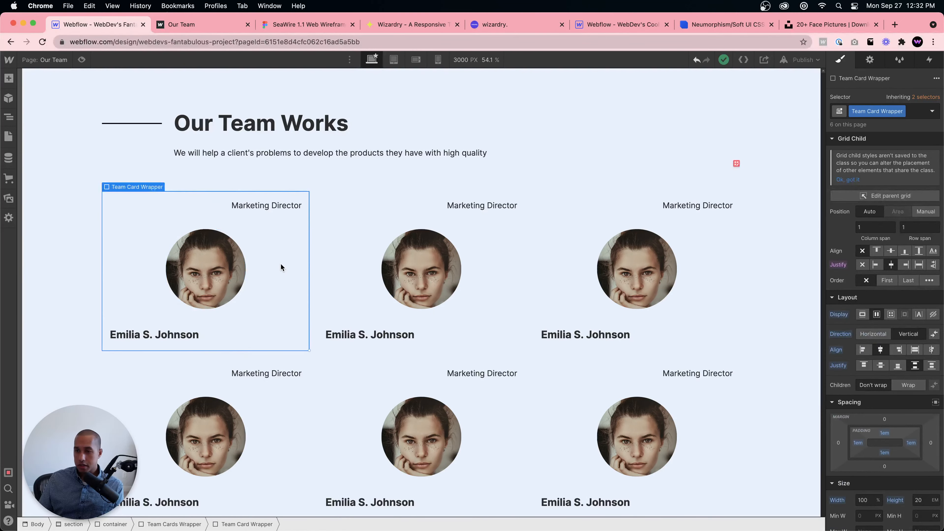
pyautogui.click(284, 263)
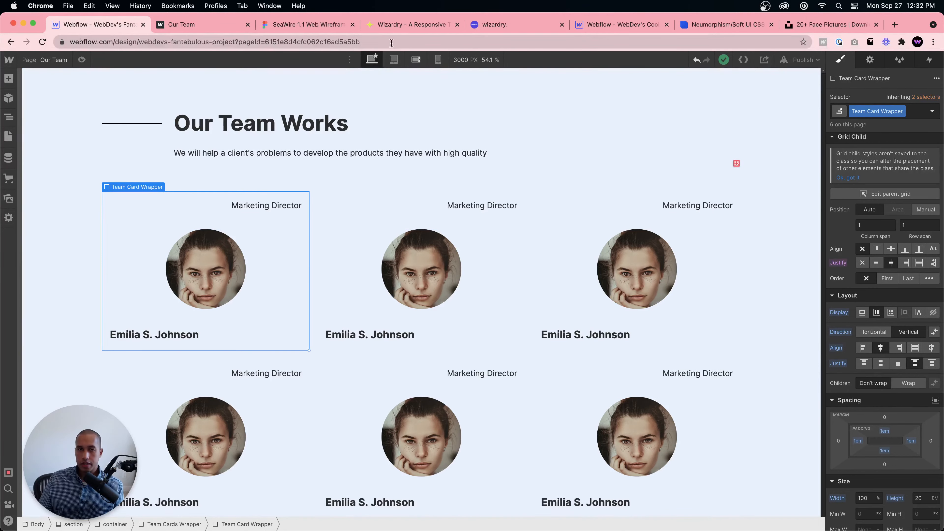
pyautogui.click(606, 24)
pyautogui.click(260, 270)
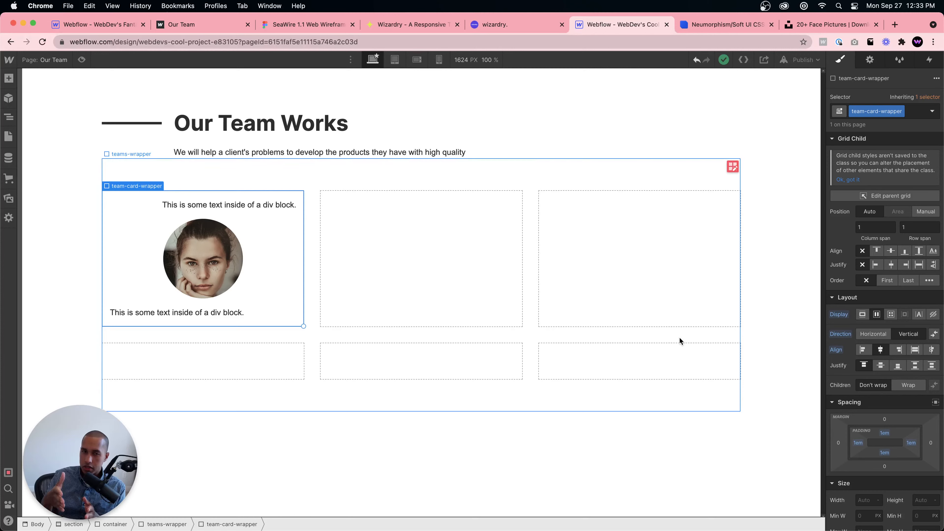
pyautogui.scroll(-1, 909, 387)
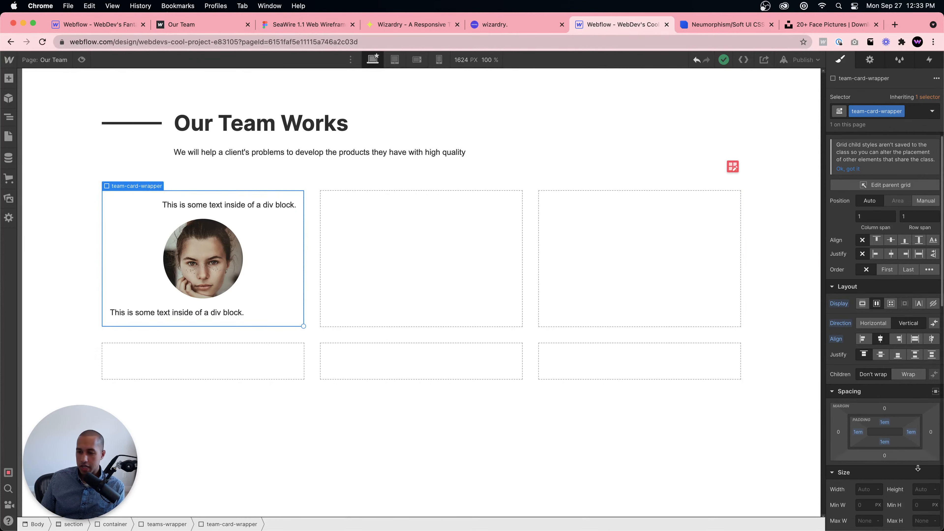
pyautogui.click(923, 491)
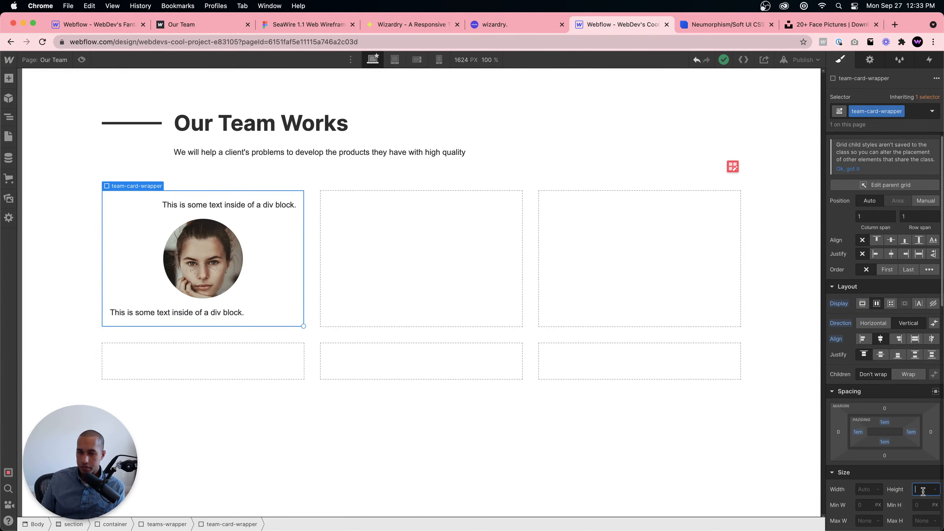
pyautogui.click(869, 490)
pyautogui.write('100%')
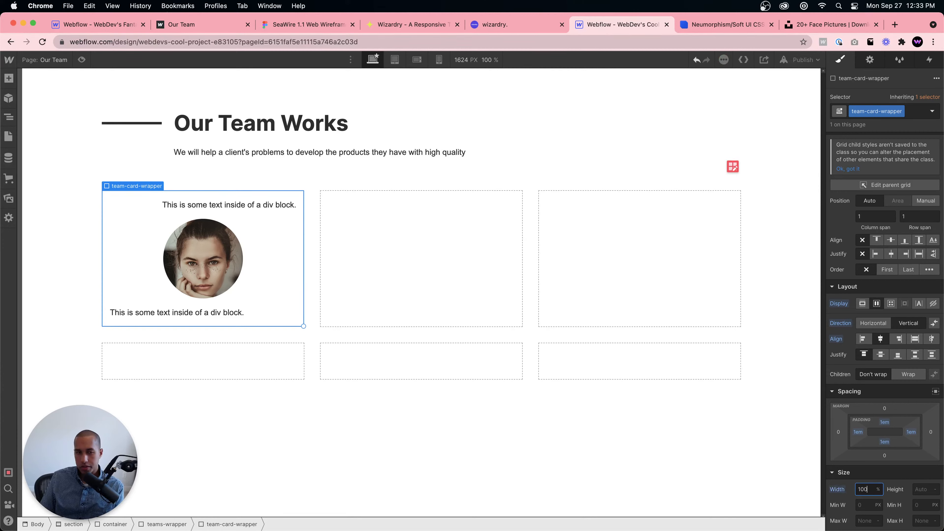
pyautogui.click(924, 489)
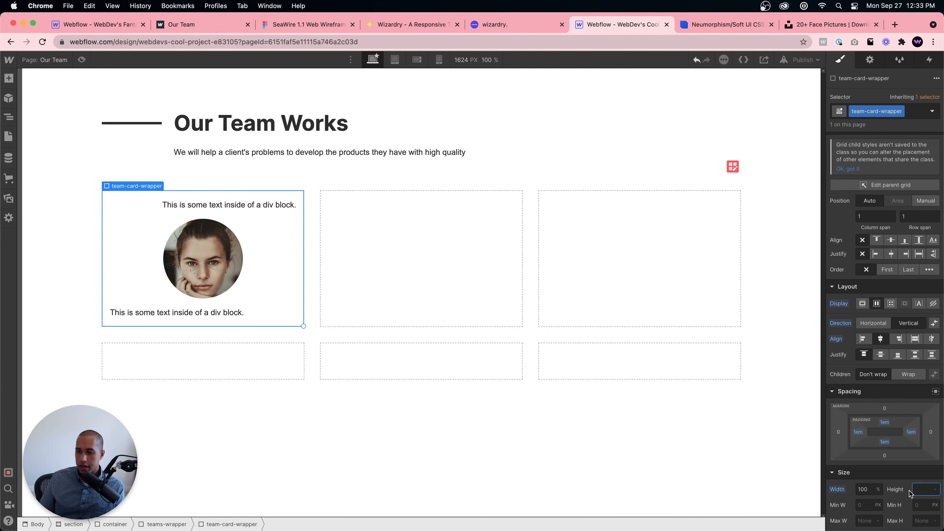
pyautogui.write('20em')
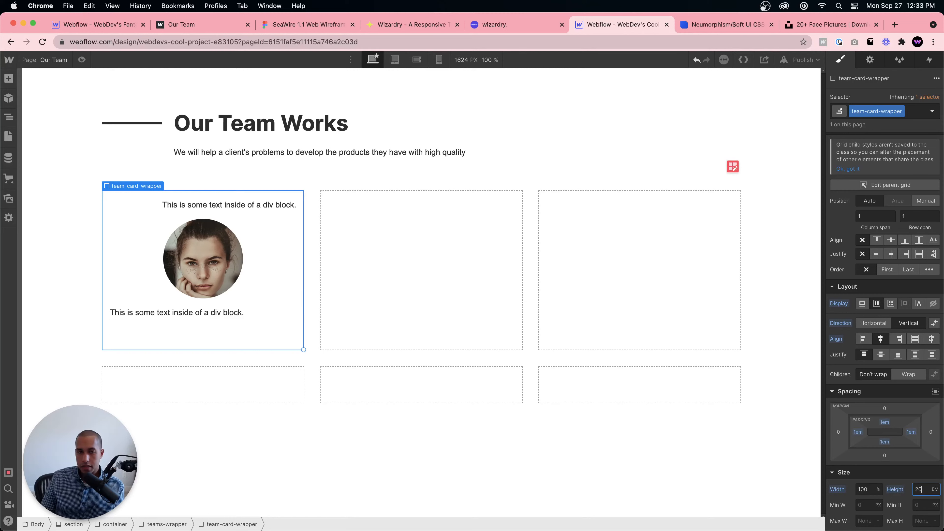
pyautogui.click(248, 315)
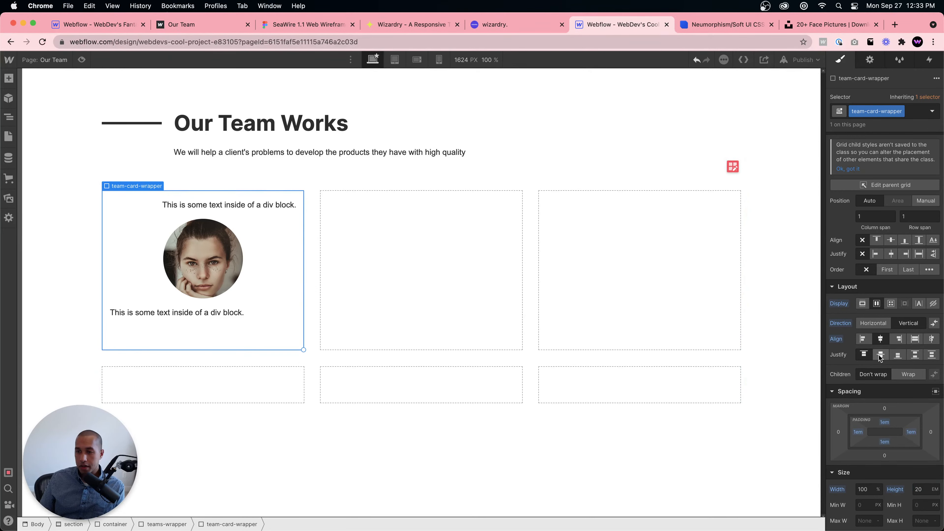
pyautogui.click(915, 355)
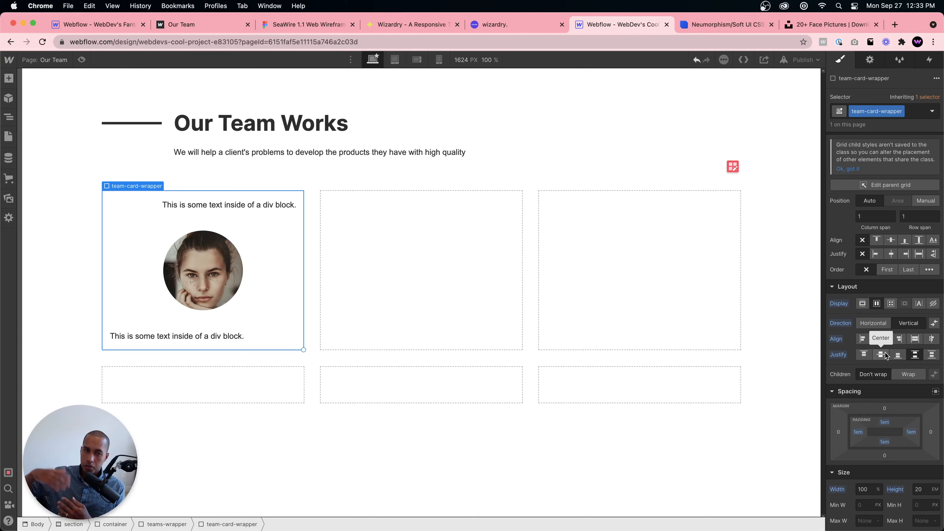
# Step: Reset the image-wrapper's top and bottom margins
pyautogui.click(204, 267)
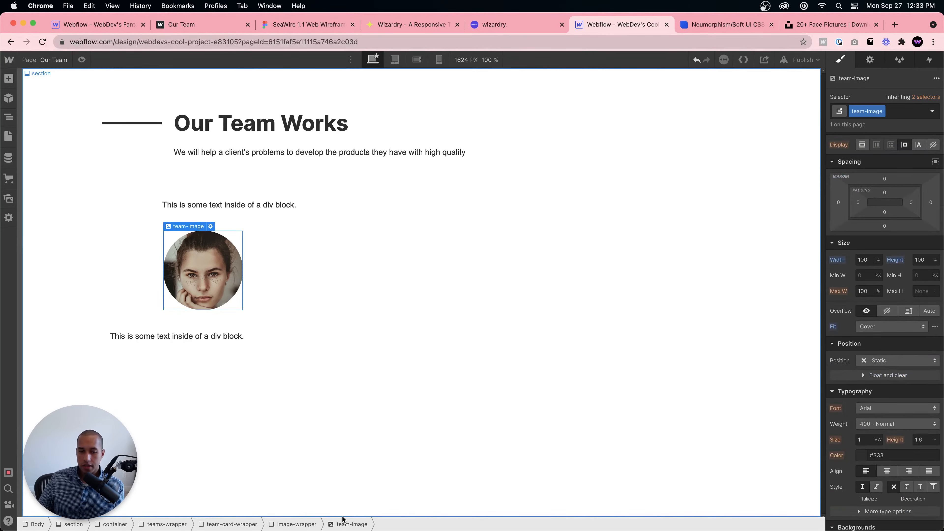
pyautogui.click(297, 524)
pyautogui.click(884, 259)
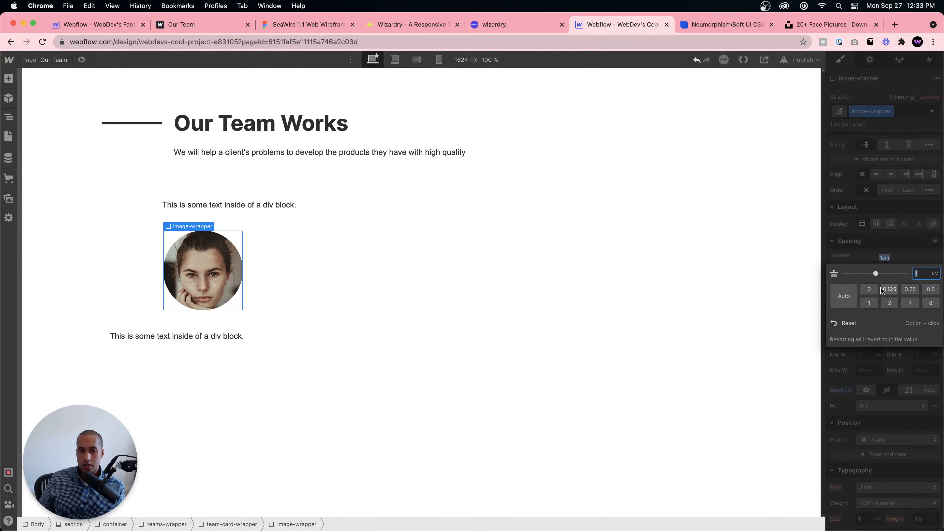
pyautogui.click(885, 261)
pyautogui.keyDown('alt'); pyautogui.click(884, 260); pyautogui.keyUp('alt')
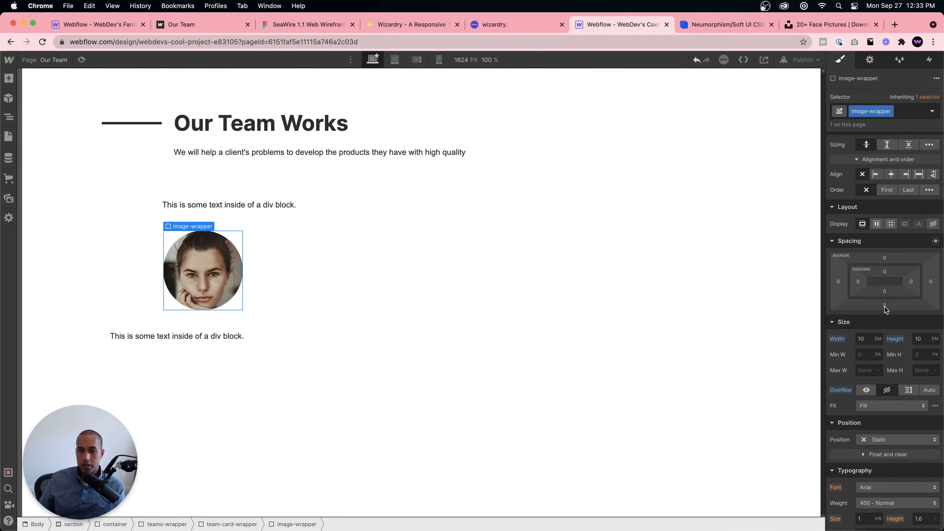
pyautogui.click(327, 304)
pyautogui.click(215, 285)
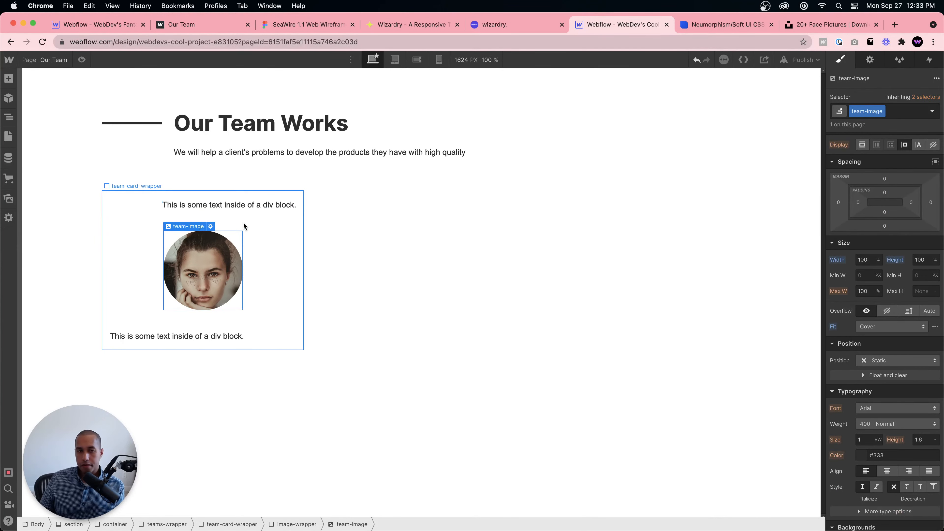
pyautogui.click(255, 245)
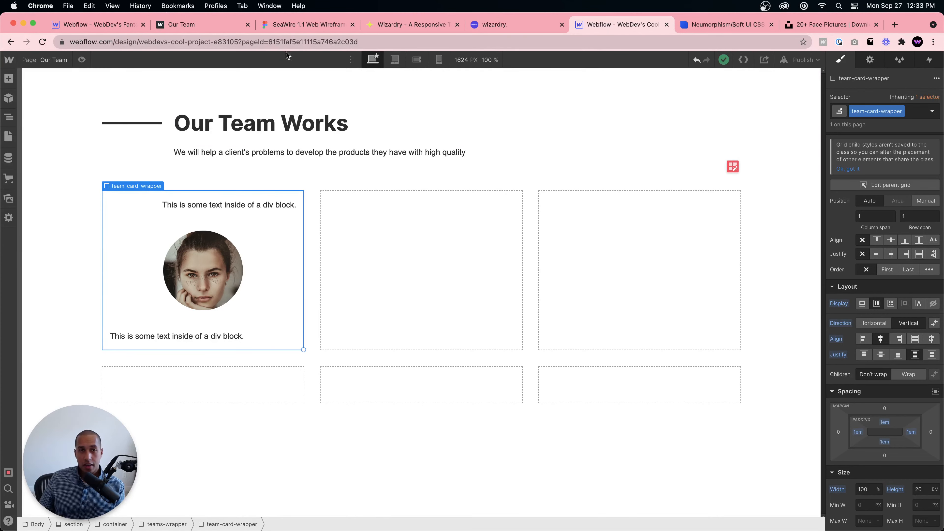
# Step: Replace the team-title placeholder text with "Marketing Director", as in the reference project
pyautogui.click(210, 26)
pyautogui.click(76, 25)
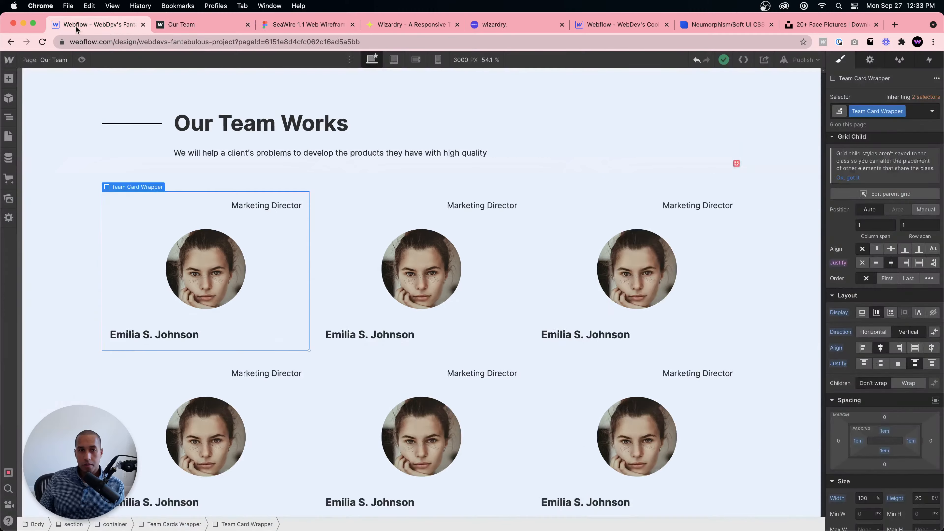
pyautogui.click(278, 206)
pyautogui.click(615, 25)
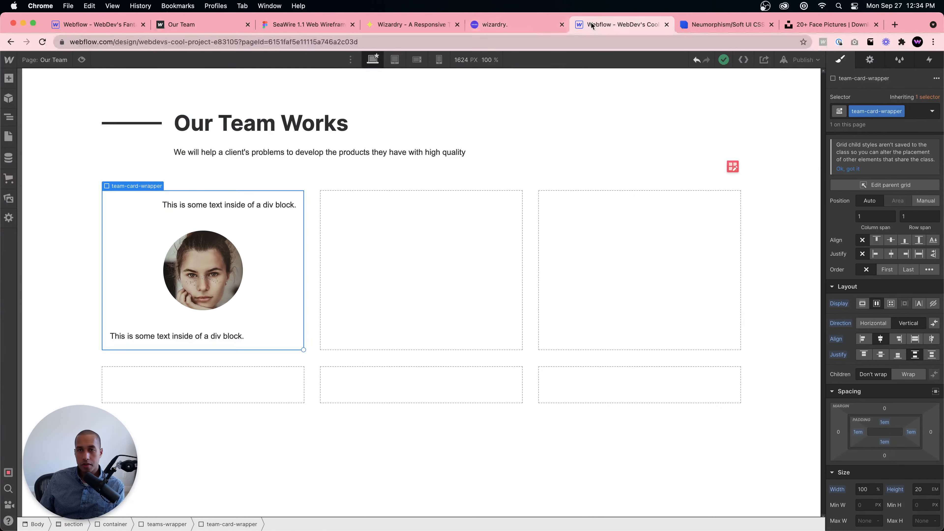
pyautogui.doubleClick(241, 206)
pyautogui.press('super+a')
pyautogui.write('Market')
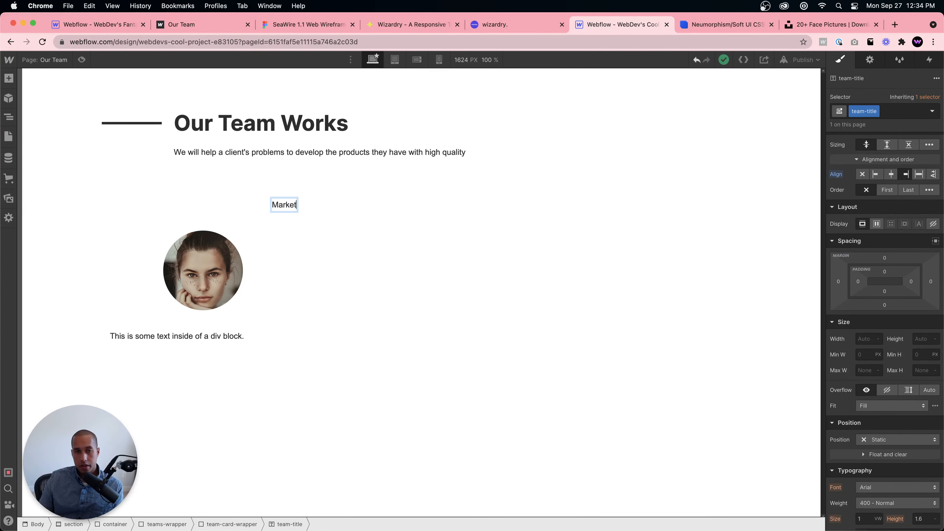
pyautogui.write('ing Director')
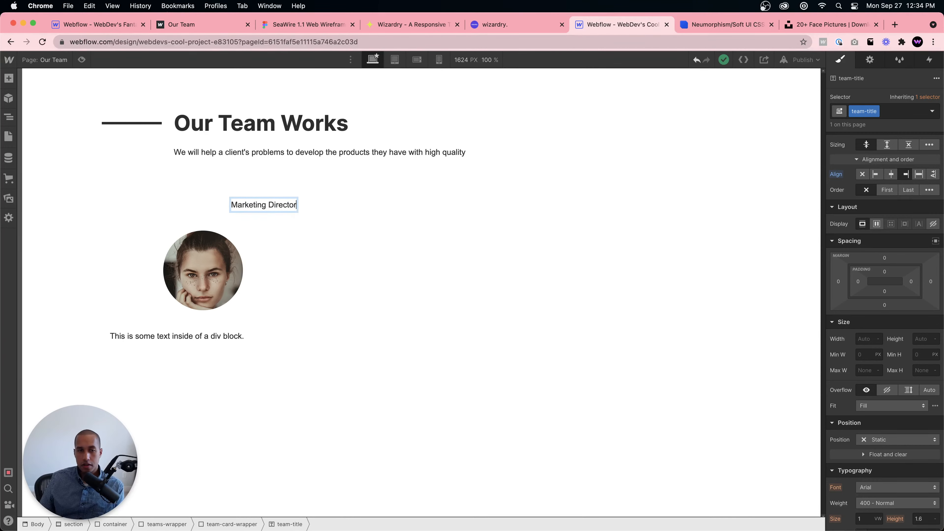
# Step: Replace the team-name placeholder below the portrait with the team member's full name used on the reference page
pyautogui.click(166, 336)
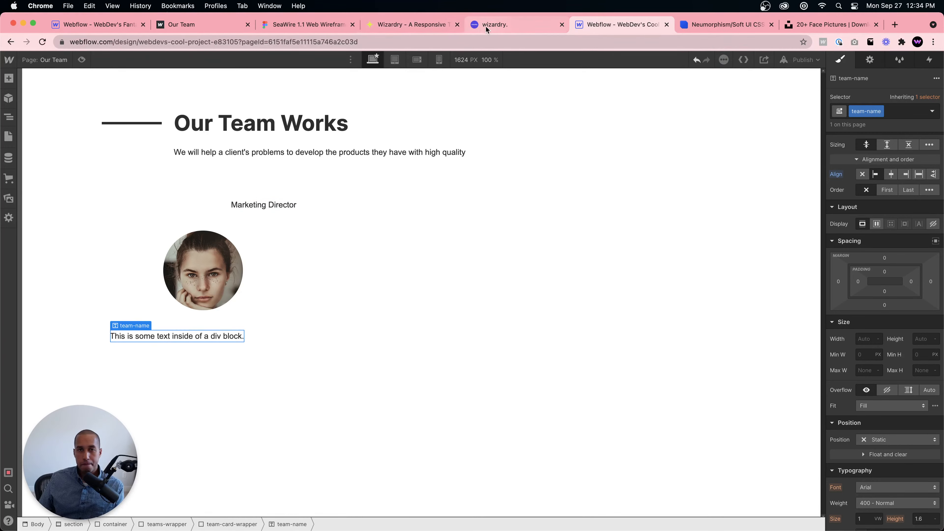
pyautogui.click(316, 23)
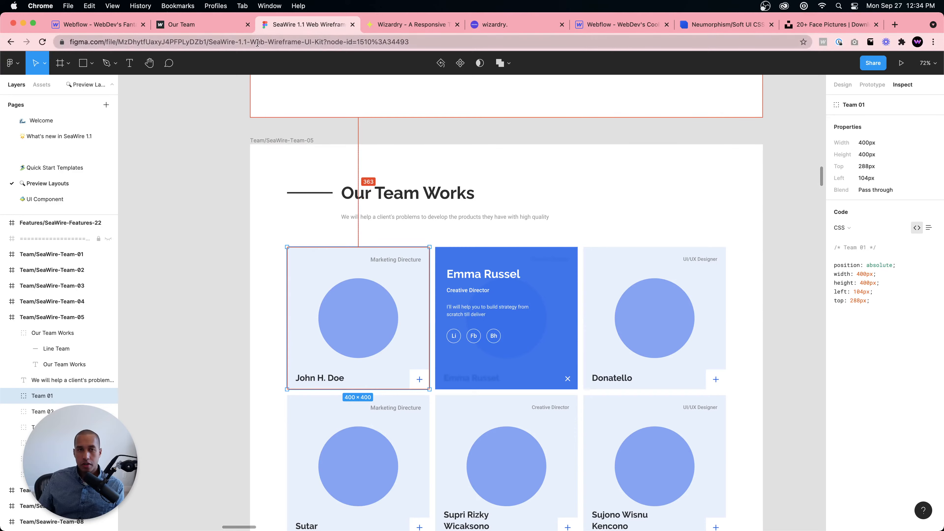
pyautogui.hotkey('ctrl', 'shift', 'Tab')
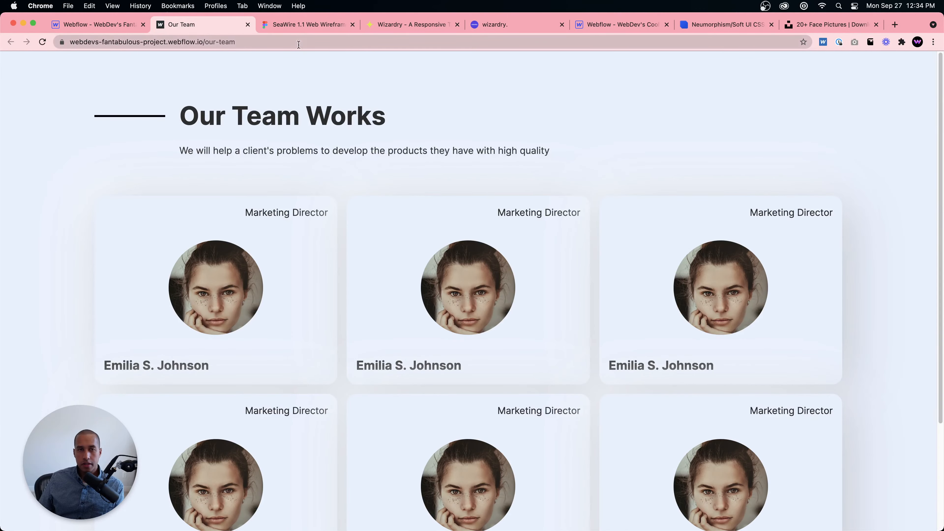
pyautogui.click(305, 25)
pyautogui.click(430, 27)
pyautogui.click(634, 26)
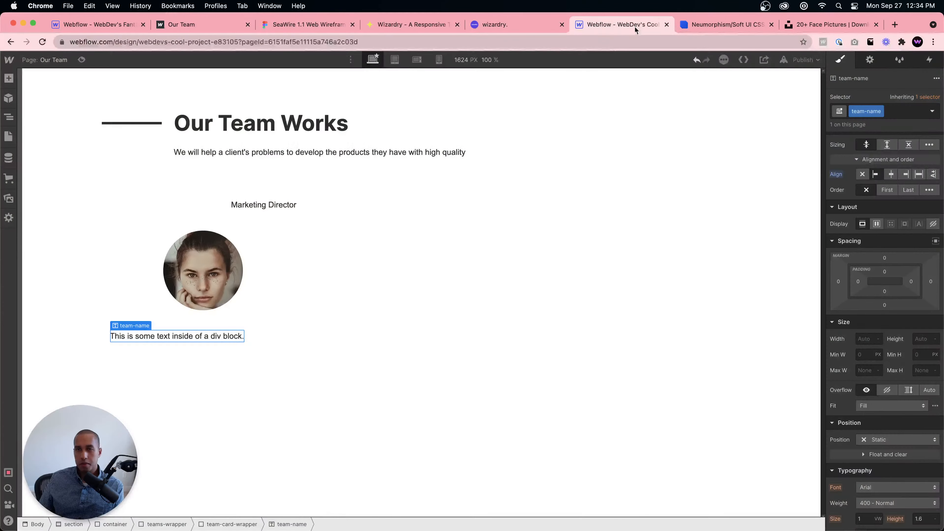
pyautogui.doubleClick(170, 337)
pyautogui.write('Em')
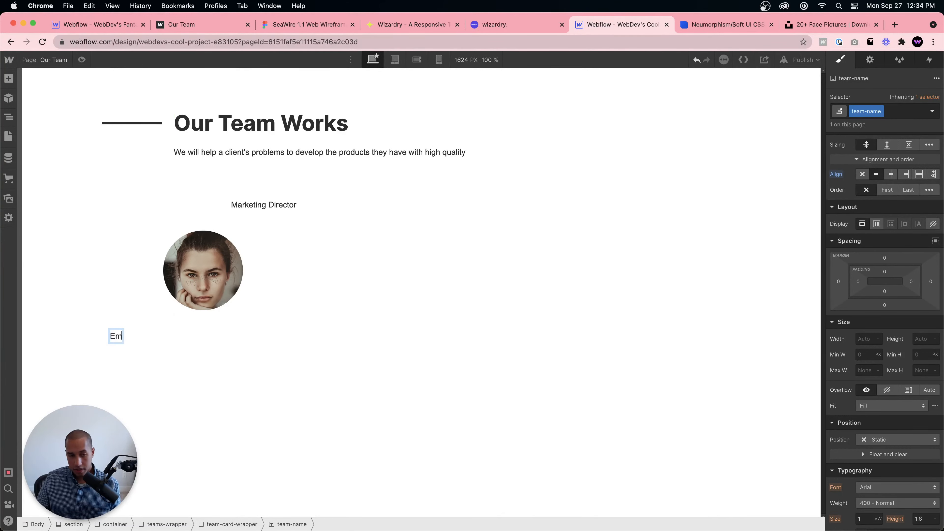
pyautogui.write('ilia S. Johnson')
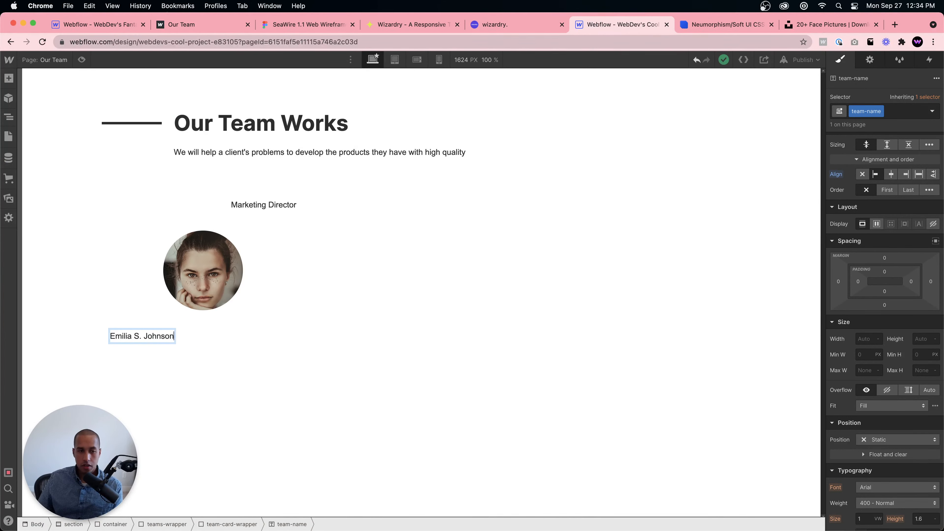
pyautogui.click(179, 358)
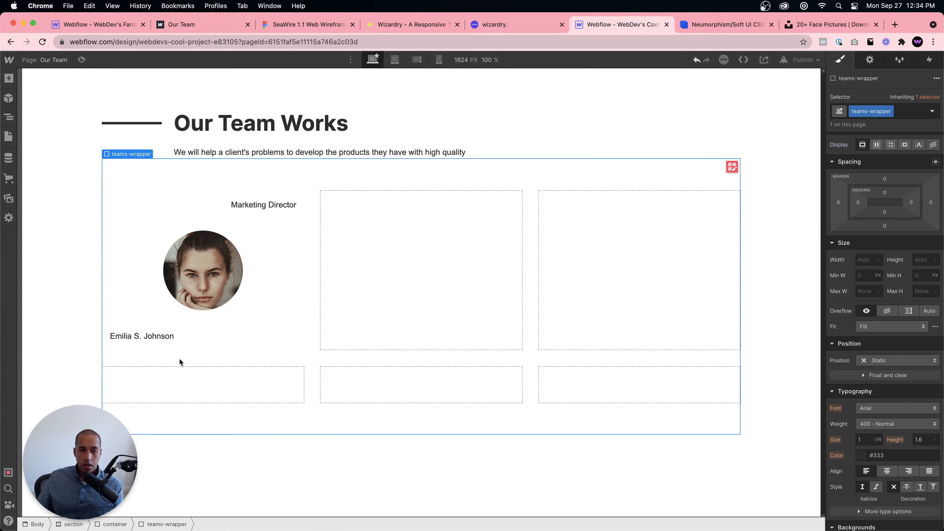
# Step: Style the team-name text with the Inter font, a size of 1.3em and weight 700 - Bold
pyautogui.click(164, 338)
pyautogui.scroll(-3, 890, 406)
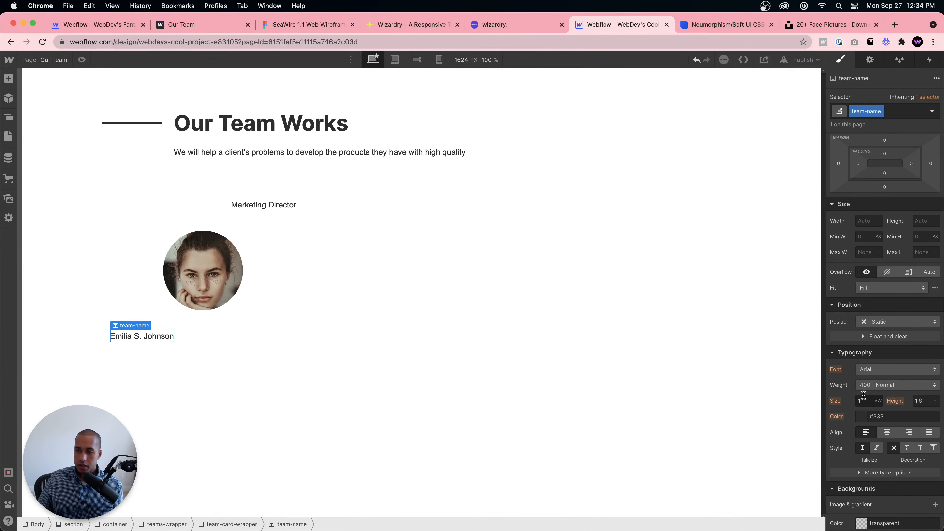
pyautogui.click(870, 370)
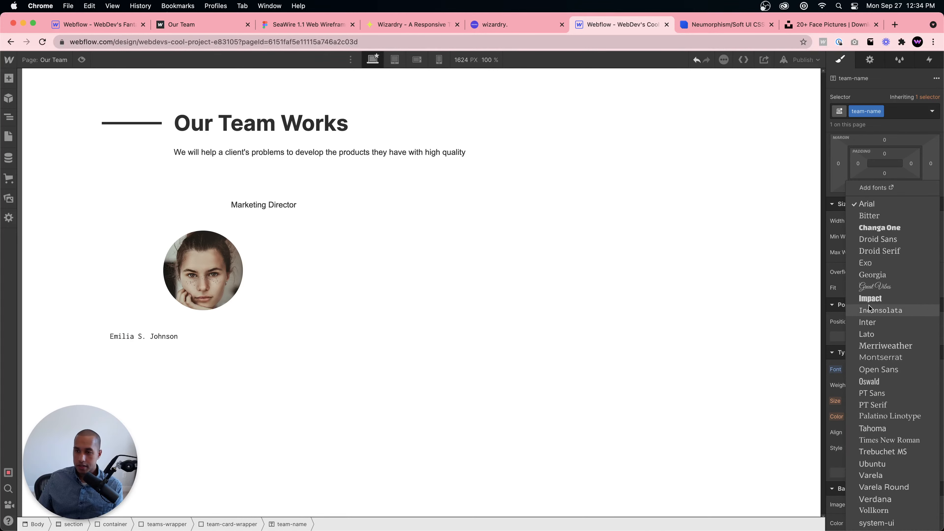
pyautogui.click(869, 322)
pyautogui.click(864, 401)
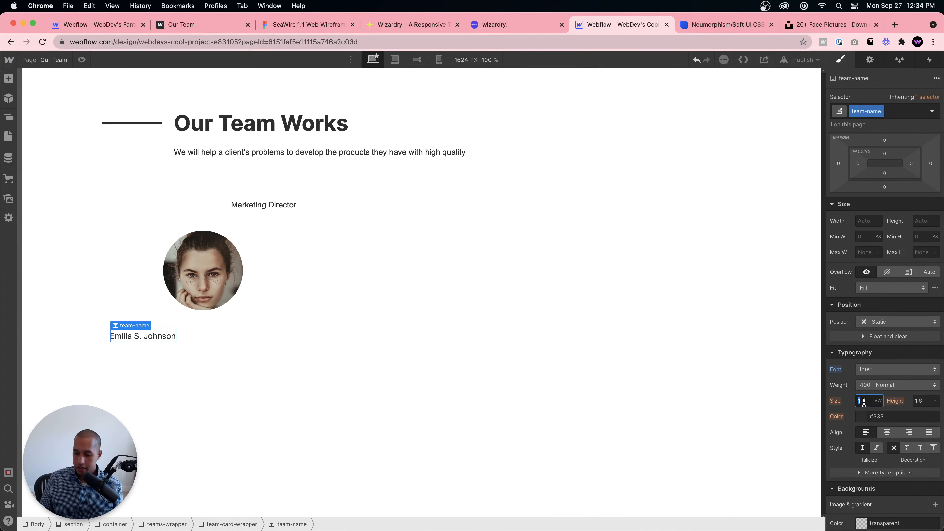
pyautogui.write('1.3')
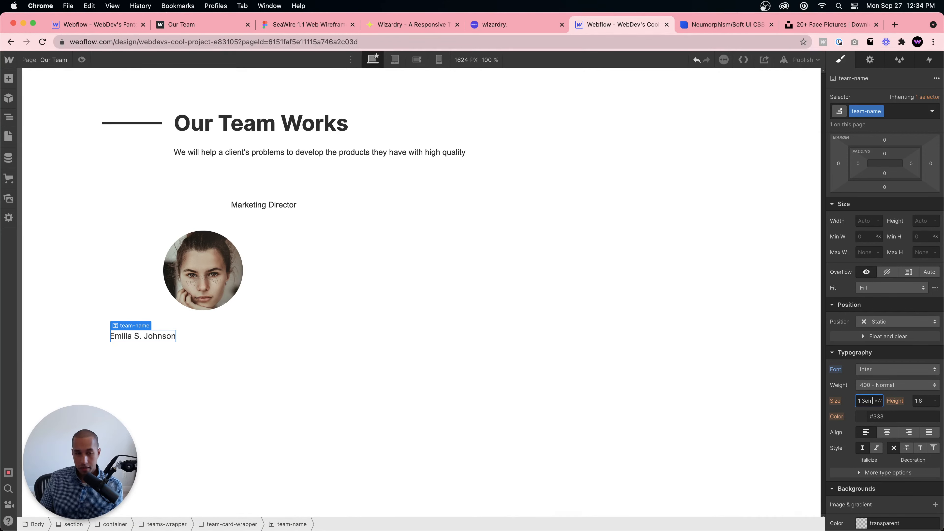
pyautogui.write('em')
pyautogui.click(887, 387)
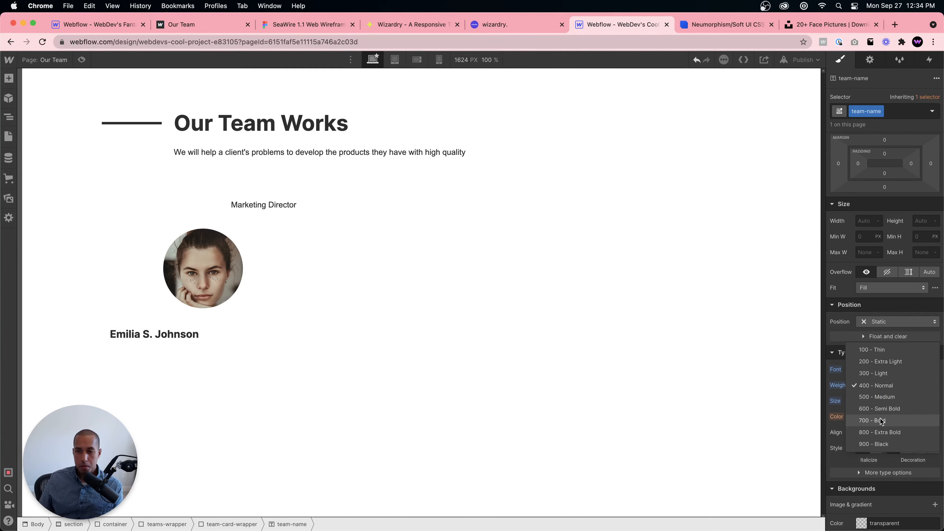
pyautogui.click(879, 420)
pyautogui.click(285, 297)
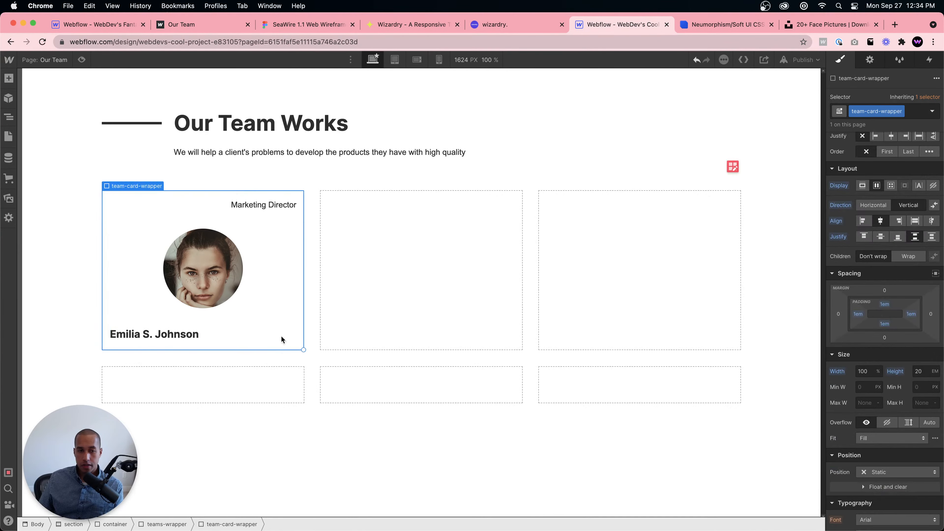
pyautogui.click(185, 335)
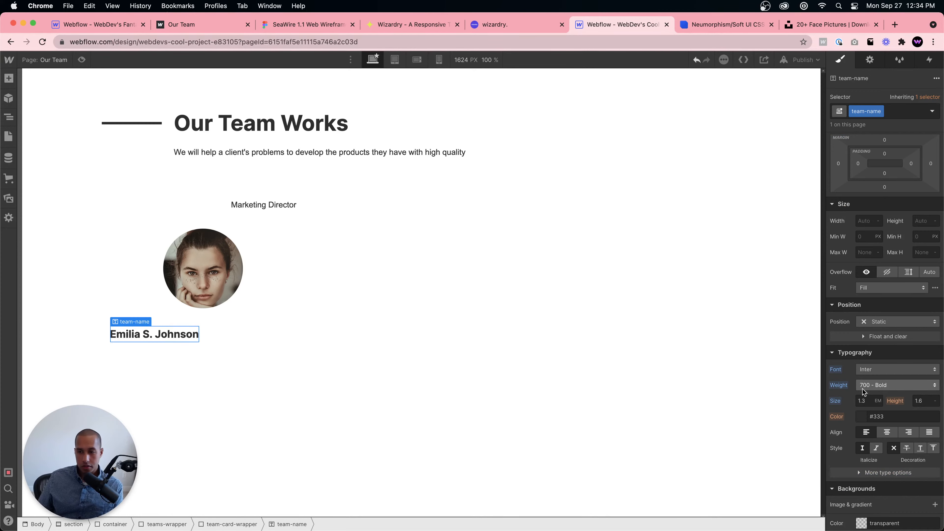
pyautogui.click(220, 339)
# Step: Set the font size of the team-title text "Marketing Director" to 1.1em
pyautogui.click(265, 206)
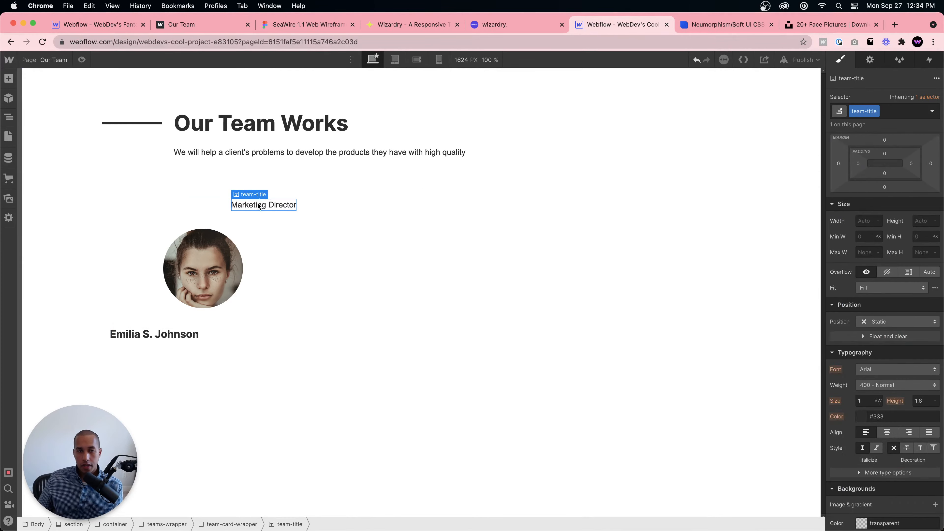
pyautogui.click(865, 401)
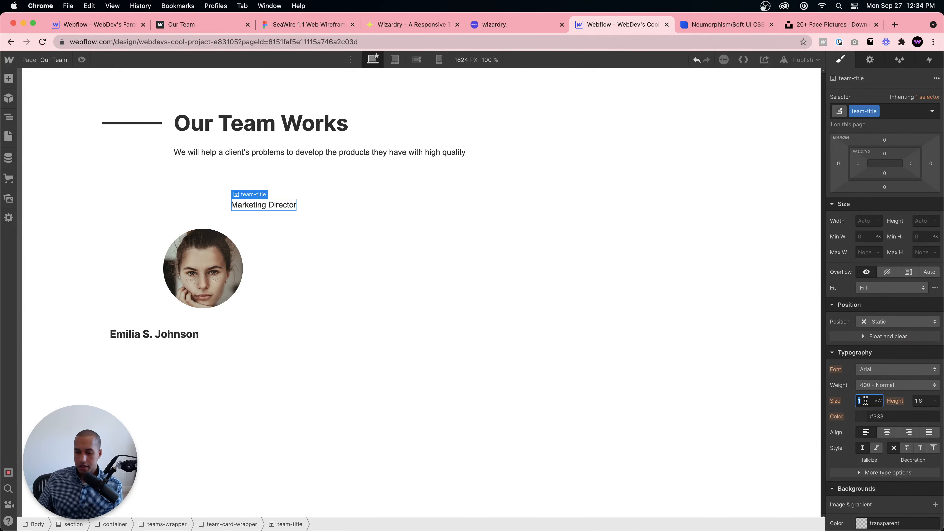
pyautogui.write('1')
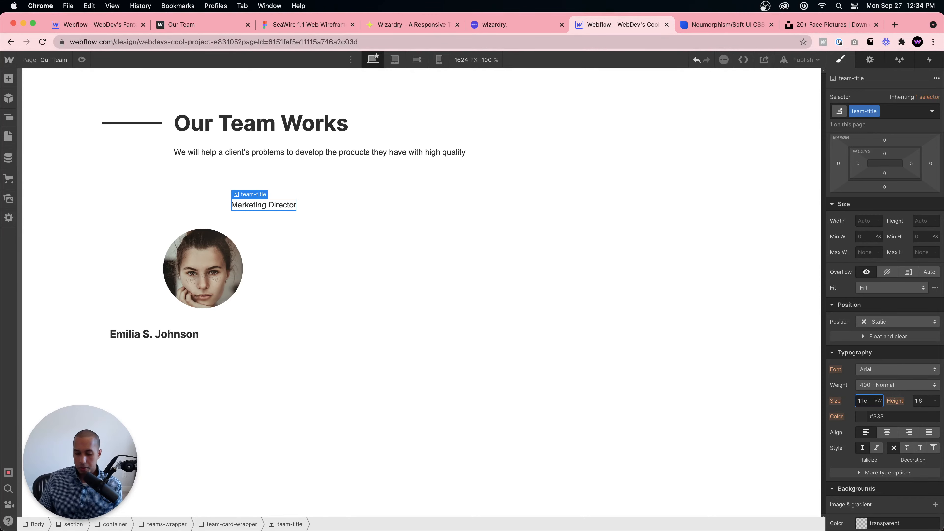
pyautogui.click(477, 371)
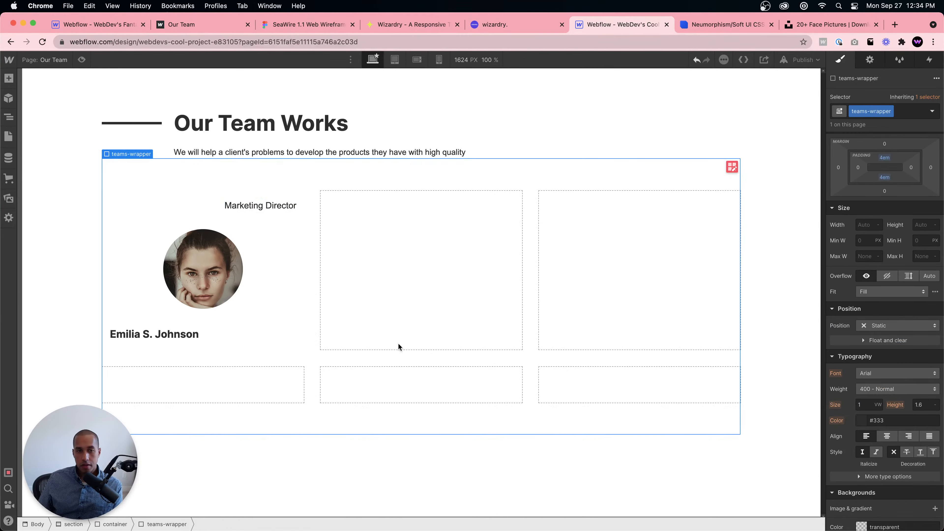
# Step: Compare the team card and heading area with the Our Team page in the reference project
pyautogui.click(273, 279)
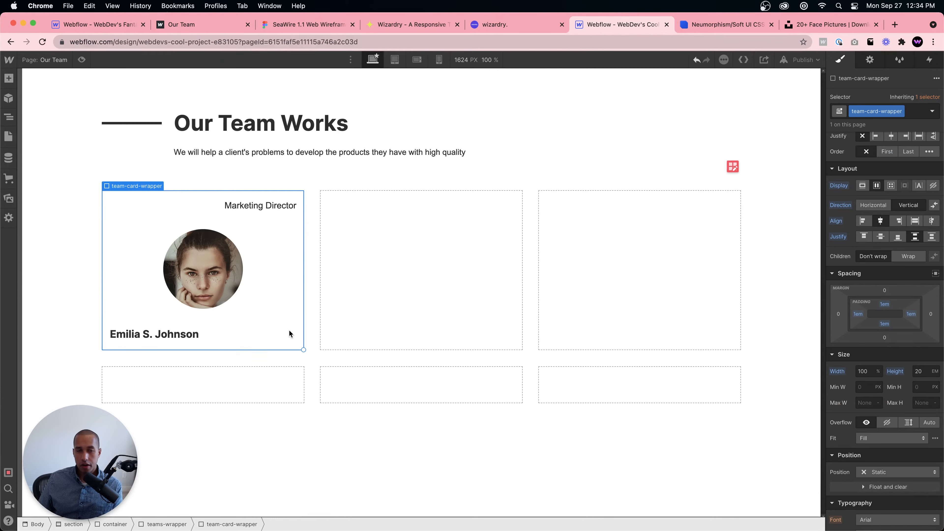
pyautogui.click(122, 24)
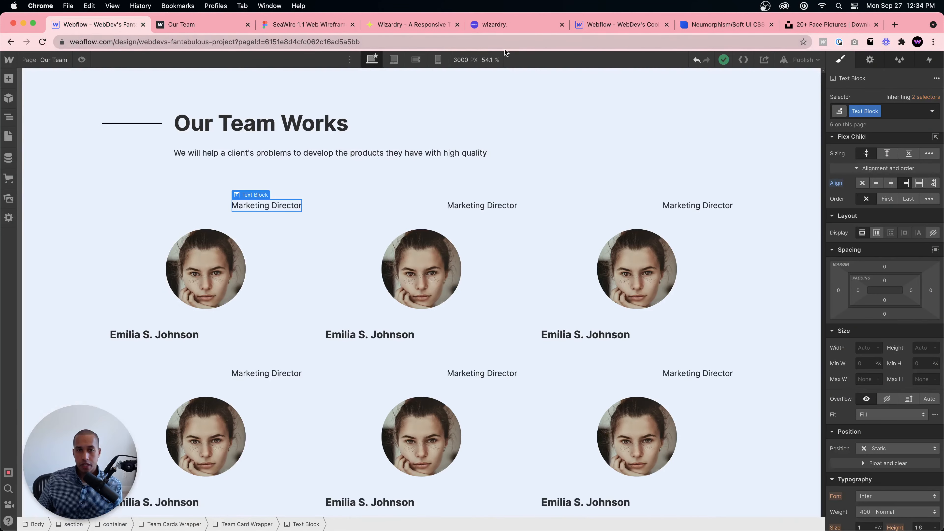
pyautogui.click(611, 24)
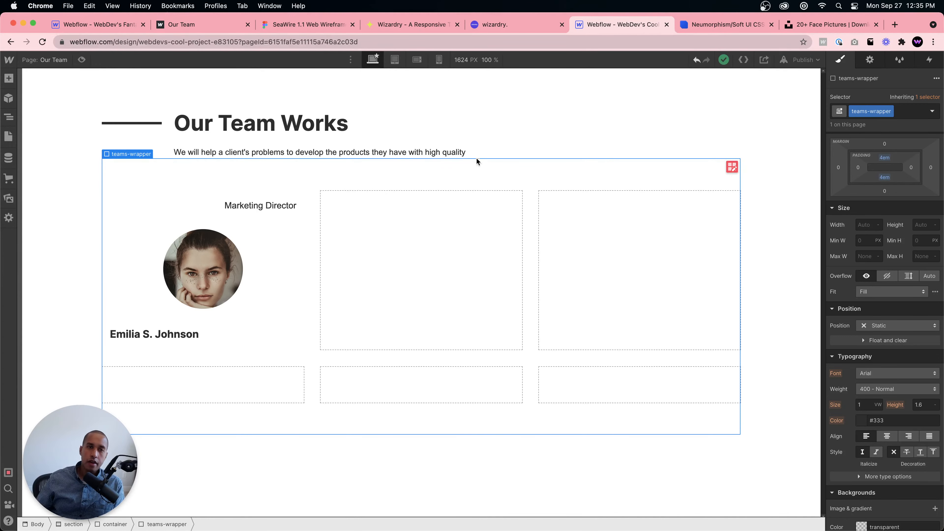
pyautogui.click(515, 131)
pyautogui.click(144, 126)
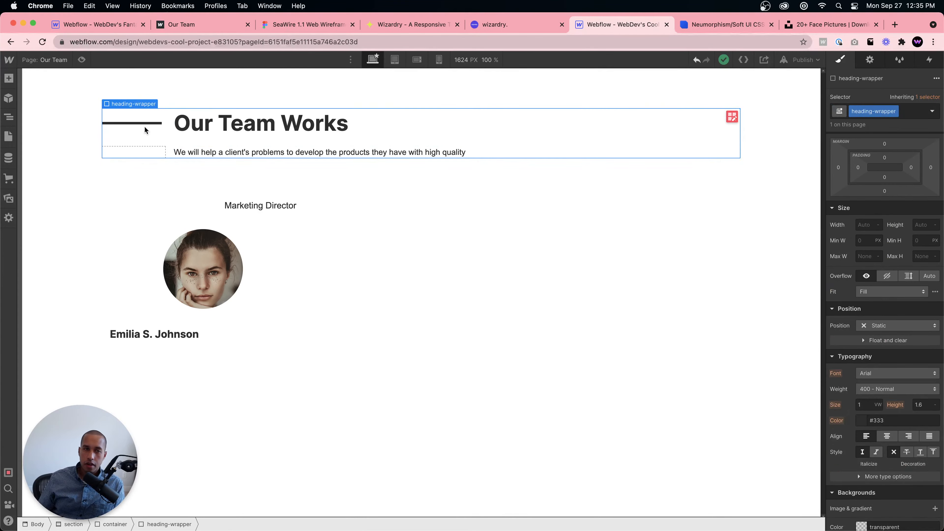
pyautogui.click(451, 175)
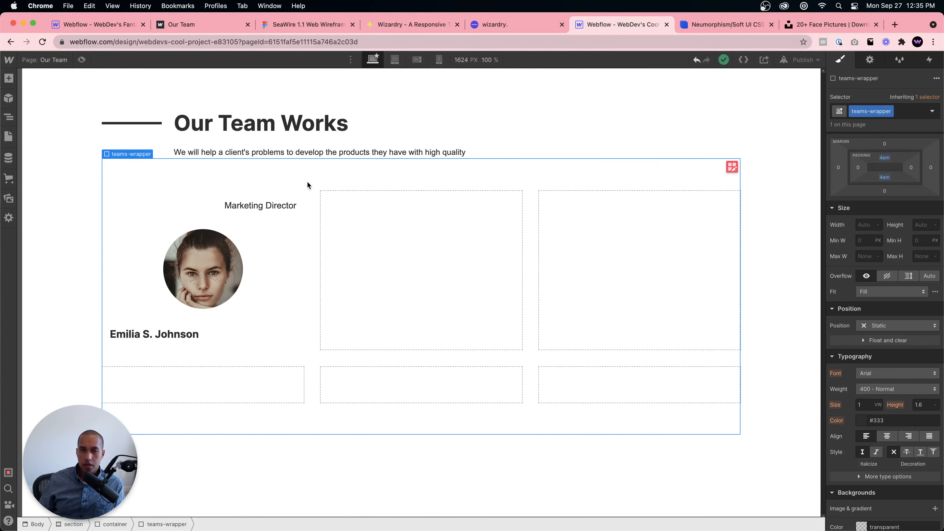
# Step: Set the heading-wrapper's top and bottom padding to 1em each
pyautogui.click(173, 122)
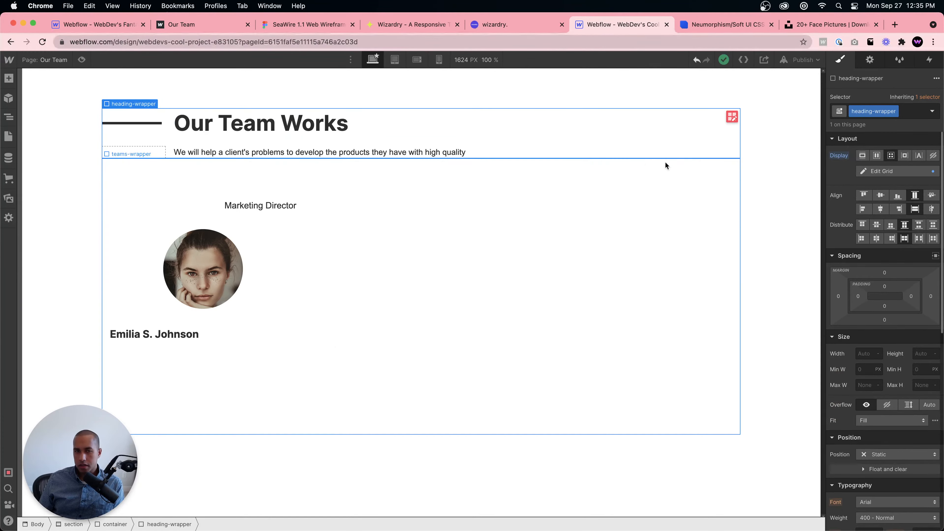
pyautogui.click(887, 287)
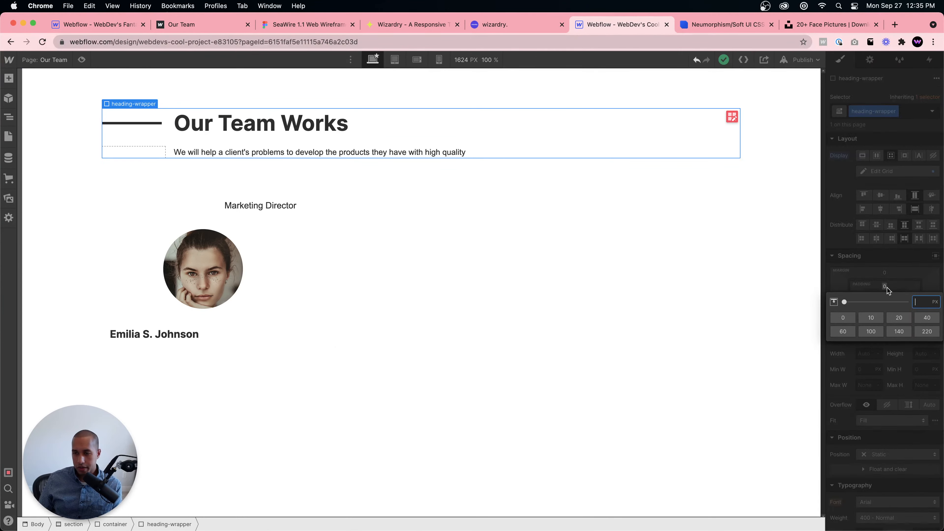
pyautogui.write('1em')
pyautogui.press('Return')
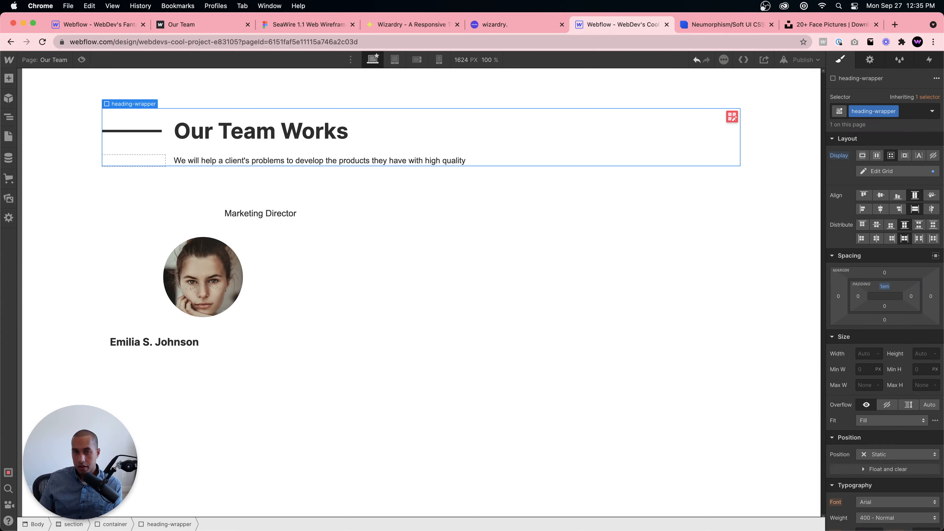
pyautogui.click(884, 305)
pyautogui.write('1em')
pyautogui.press('Return')
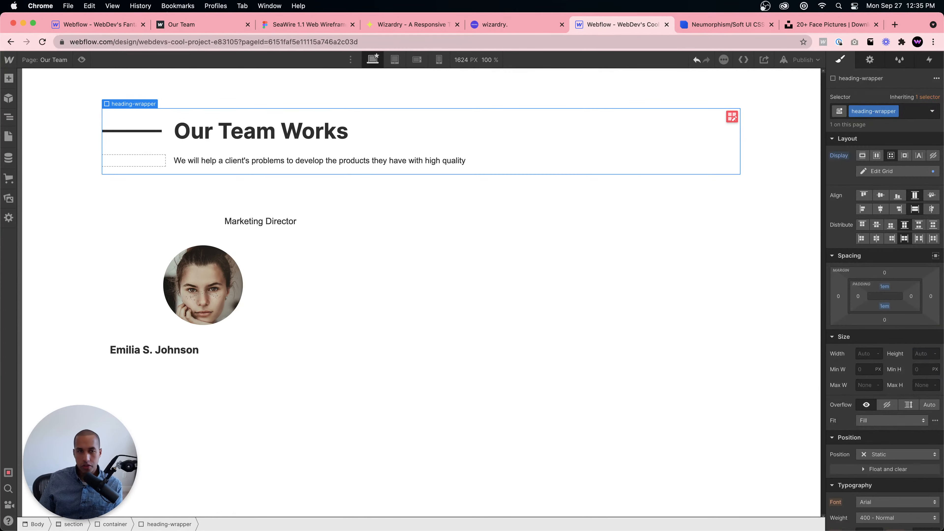
# Step: Check the spacing between the heading and the team grid, including in the page preview
pyautogui.click(477, 137)
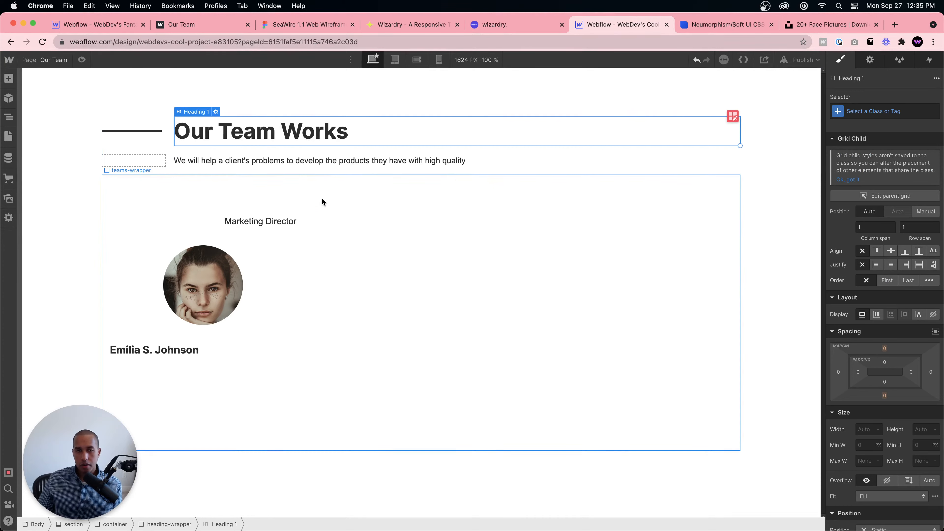
pyautogui.click(354, 149)
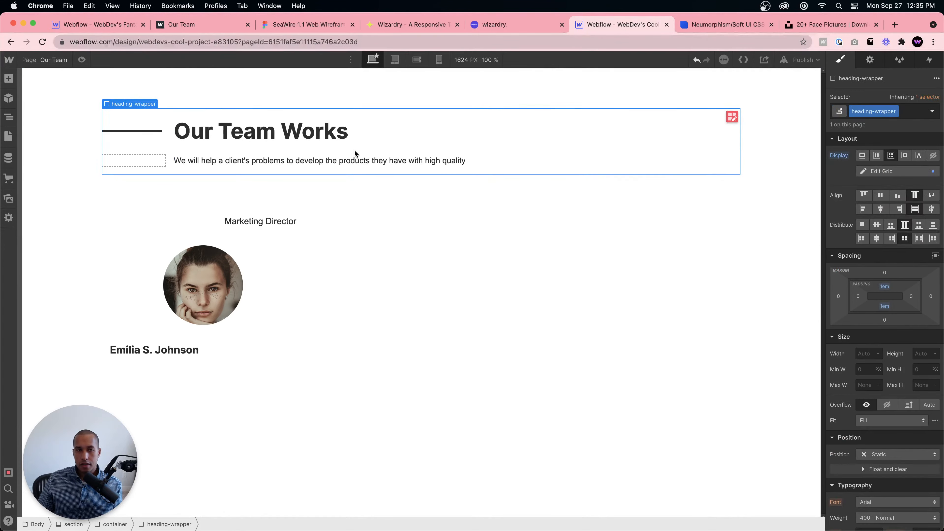
pyautogui.click(326, 195)
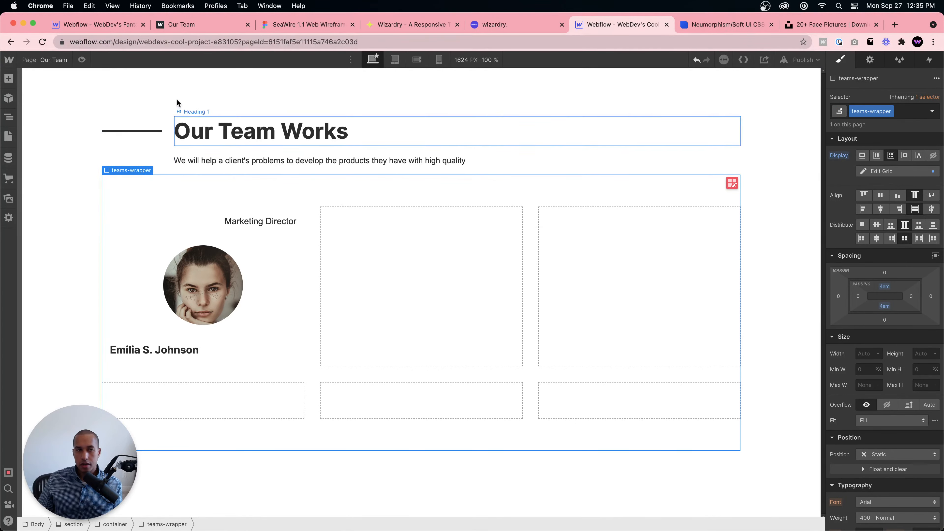
pyautogui.click(83, 60)
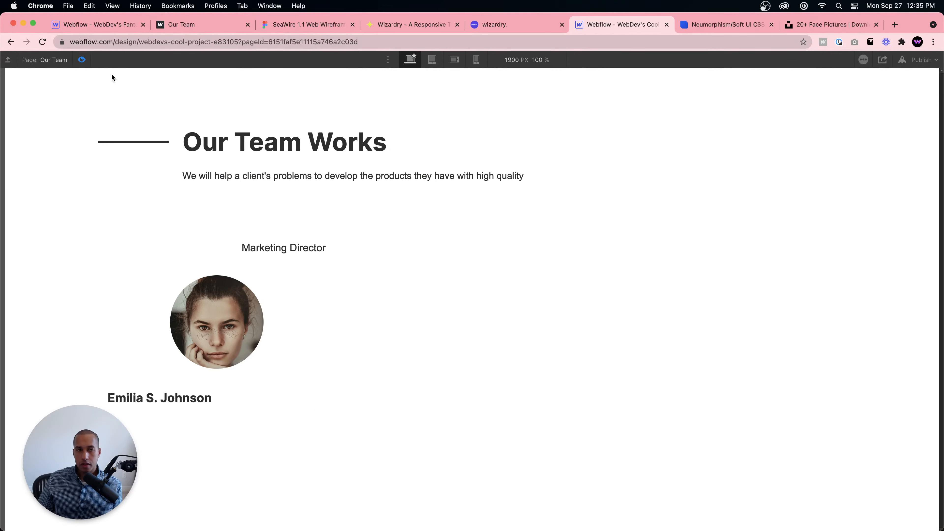
pyautogui.click(82, 59)
# Step: Give the team-card-wrapper a solid black border 3 px wide on all sides
pyautogui.click(292, 275)
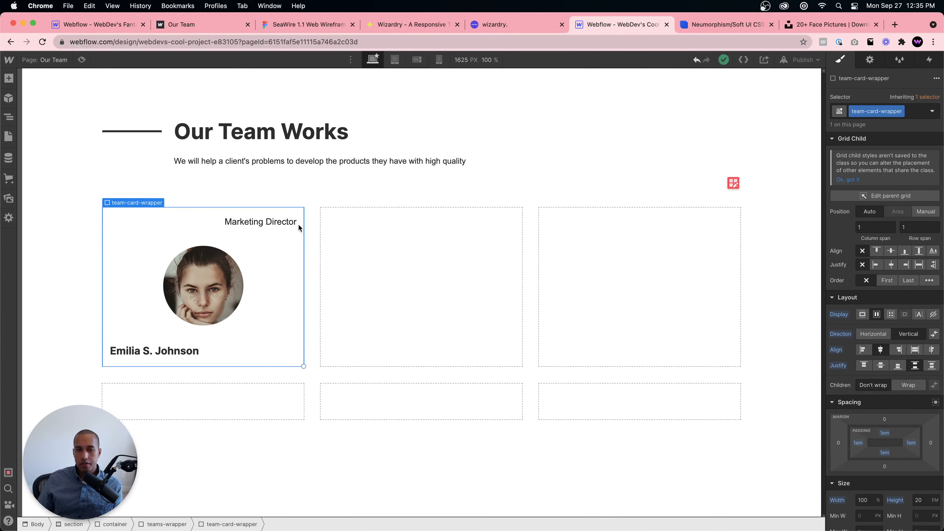
pyautogui.scroll(-10, 887, 334)
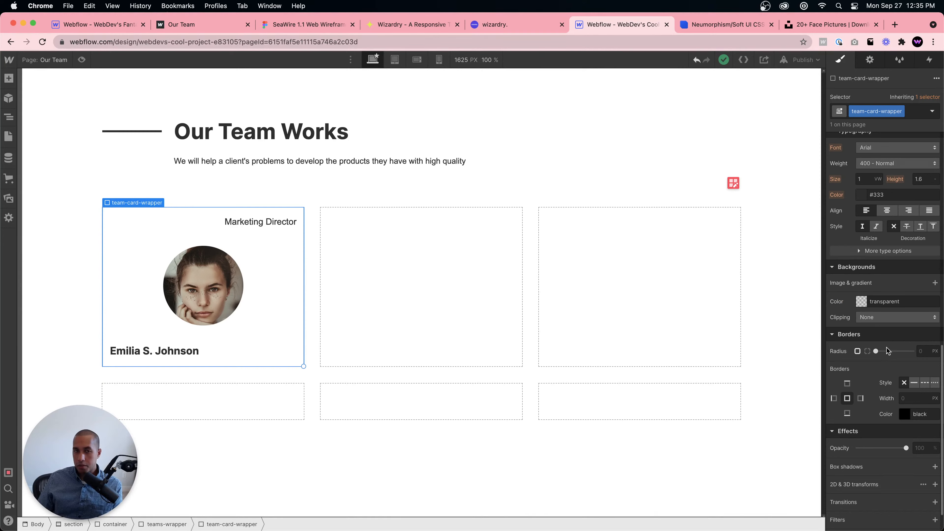
pyautogui.scroll(-2, 912, 346)
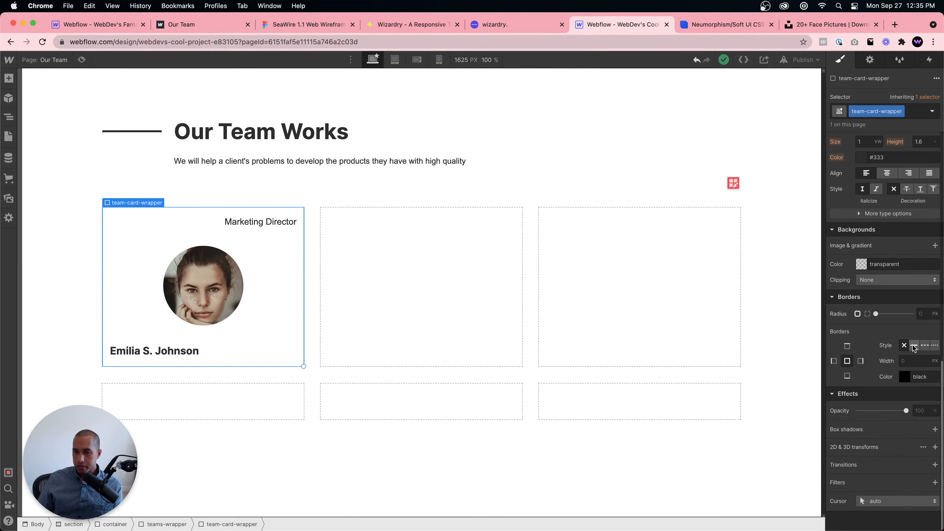
pyautogui.click(914, 346)
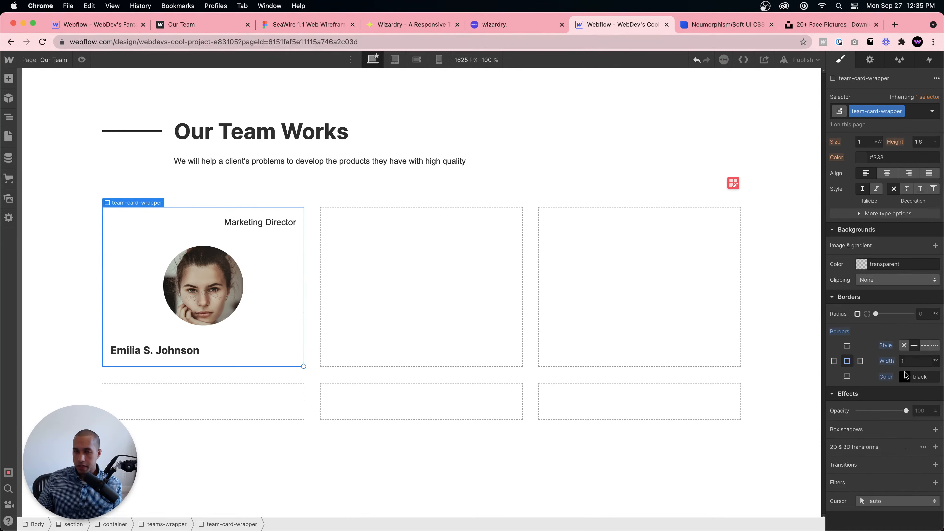
pyautogui.write('4')
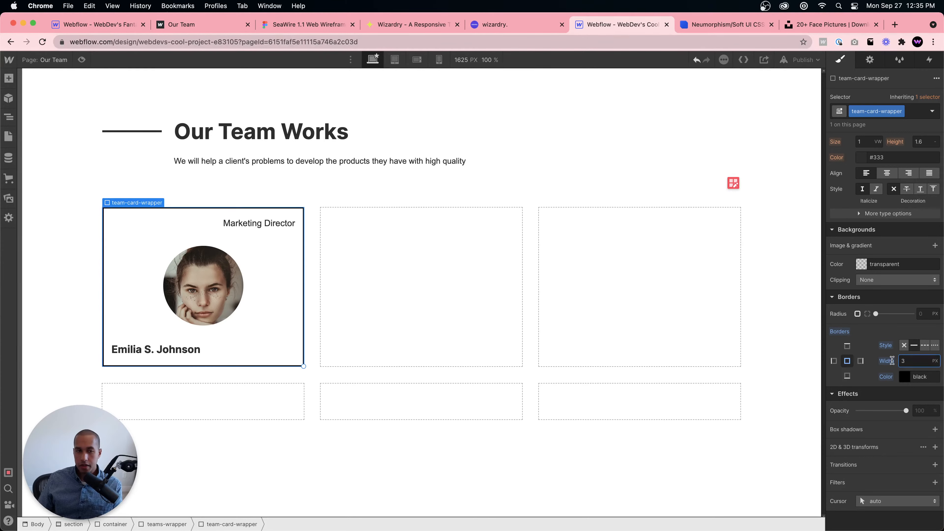
pyautogui.click(544, 432)
# Step: Duplicate the bordered team card until all six cells of the teams-wrapper grid are filled
pyautogui.click(279, 269)
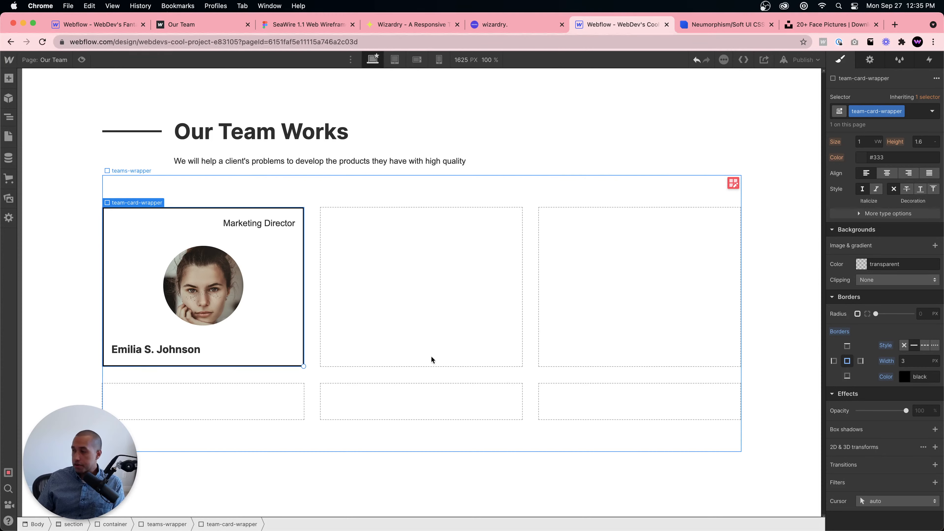
pyautogui.rightClick(283, 270)
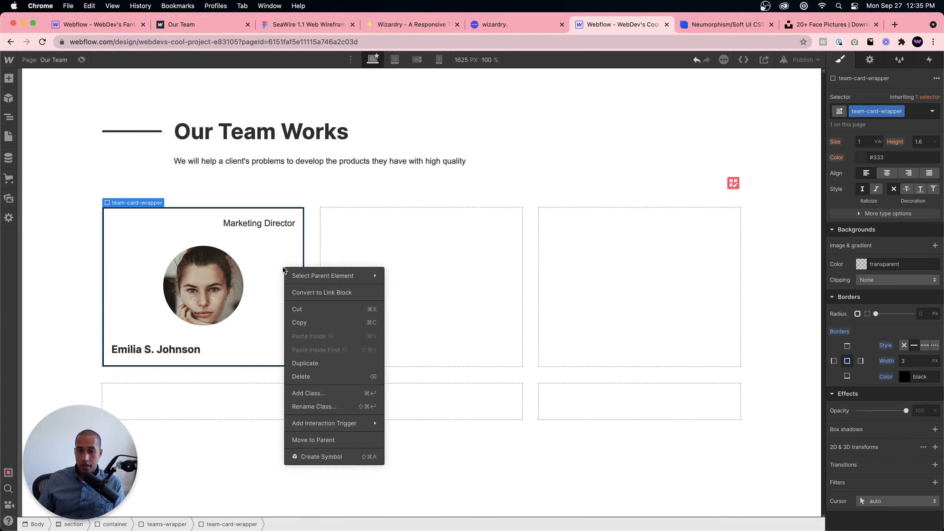
pyautogui.click(305, 363)
pyautogui.rightClick(487, 261)
pyautogui.click(509, 350)
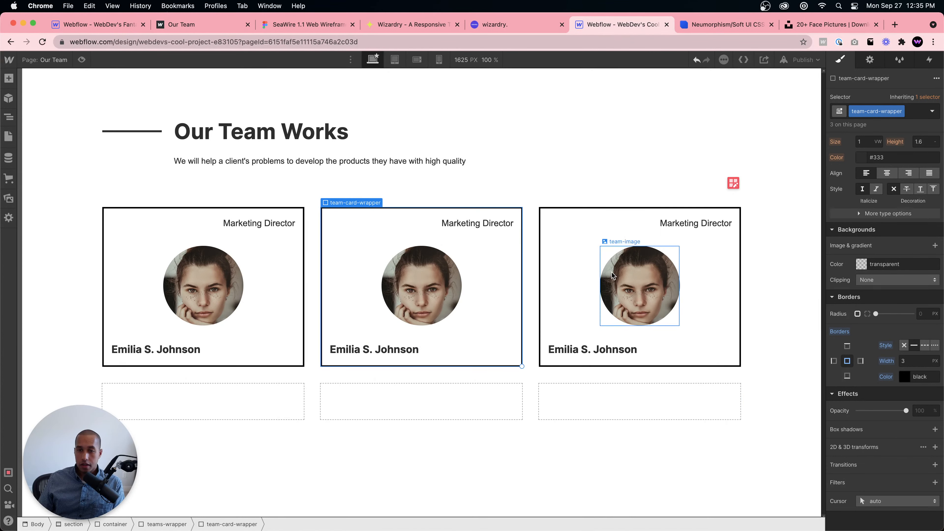
pyautogui.rightClick(571, 248)
pyautogui.click(590, 340)
pyautogui.rightClick(285, 413)
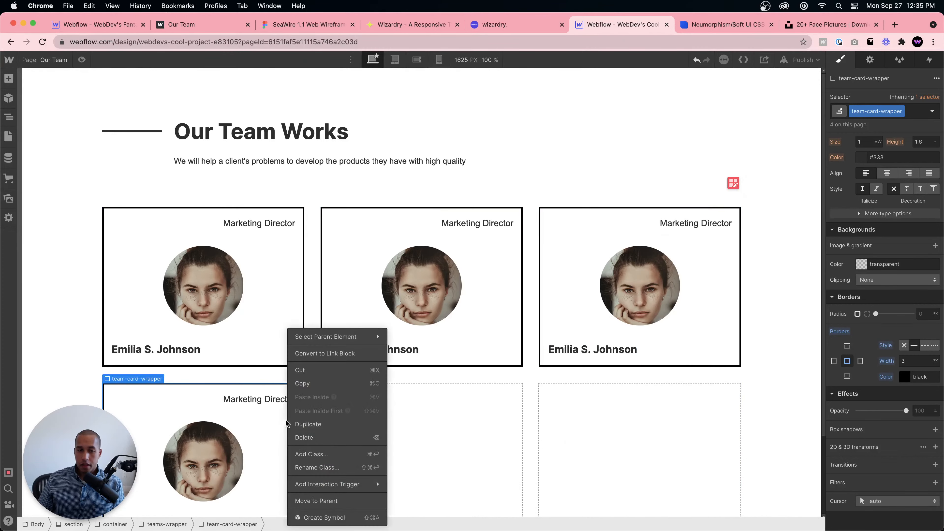
pyautogui.click(305, 423)
pyautogui.rightClick(462, 414)
pyautogui.click(506, 427)
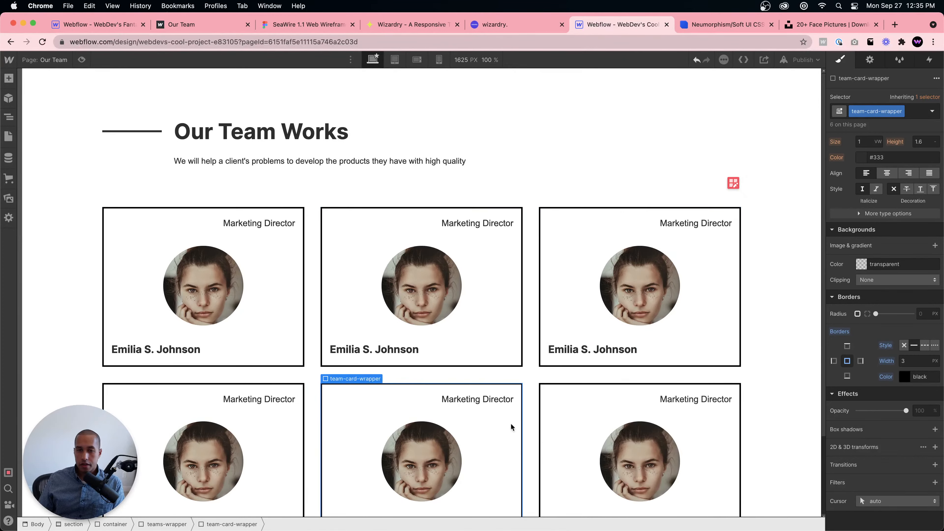
# Step: Test how the six-card grid scales by narrowing the canvas to 992 px and restoring it to full width
pyautogui.scroll(-2, 531, 358)
pyautogui.scroll(-3, 521, 351)
pyautogui.scroll(4, 390, 301)
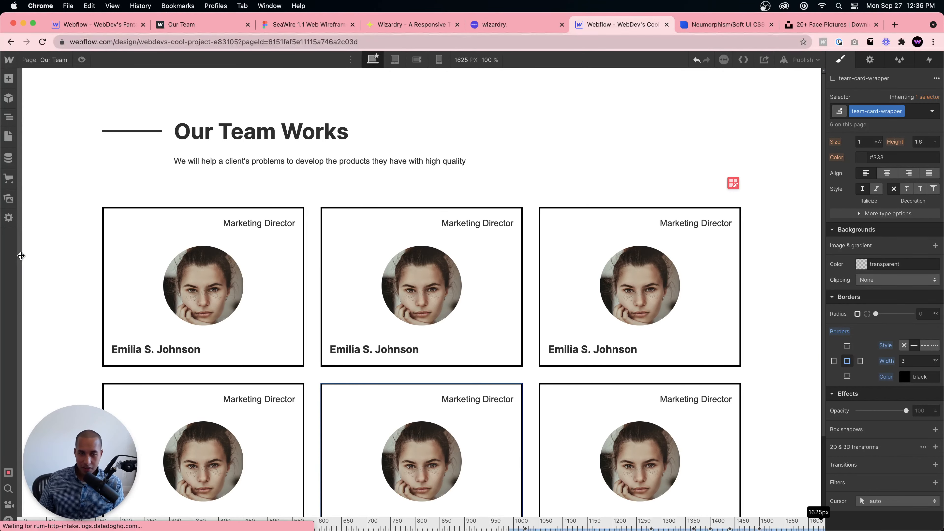
pyautogui.moveTo(21, 255); pyautogui.dragTo(195, 210)
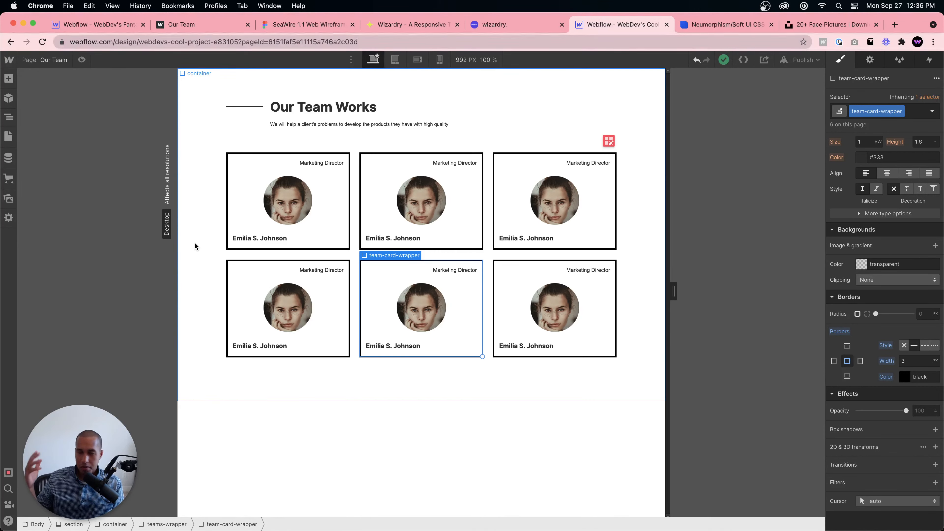
pyautogui.moveTo(180, 252)
pyautogui.mouseDown()
pyautogui.moveTo(8, 259)
pyautogui.moveTo(184, 250)
pyautogui.moveTo(18, 251)
pyautogui.mouseUp()
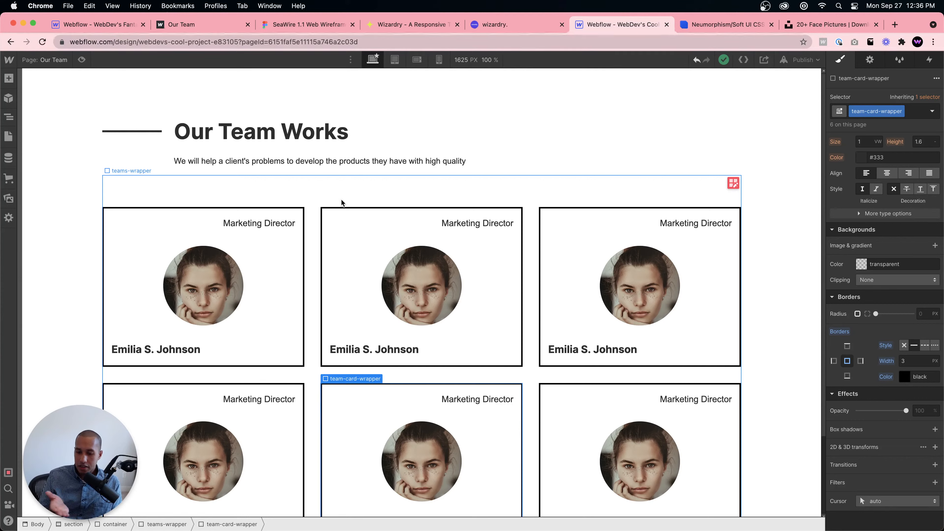
# Step: Set the canvas width to 10000 px to check the cards and their borders on a very wide screen
pyautogui.click(462, 60)
pyautogui.write('10000')
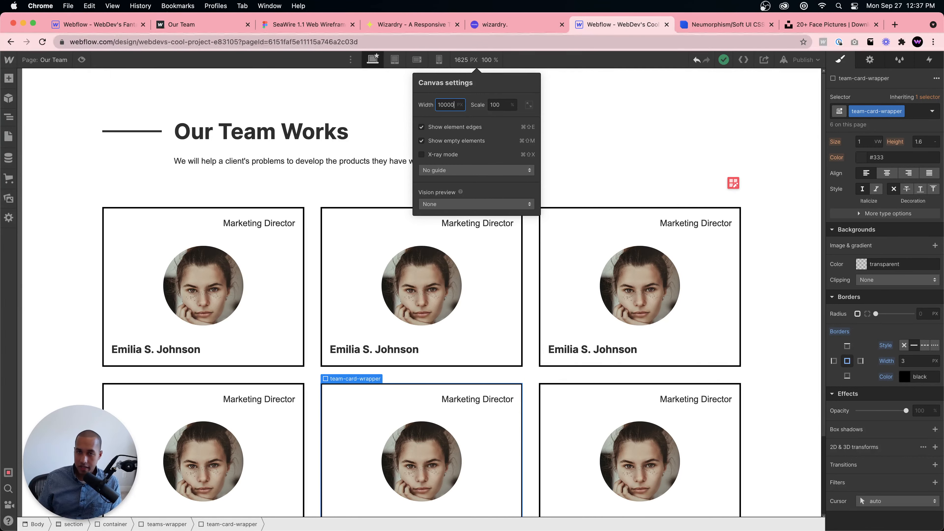
pyautogui.press('Return')
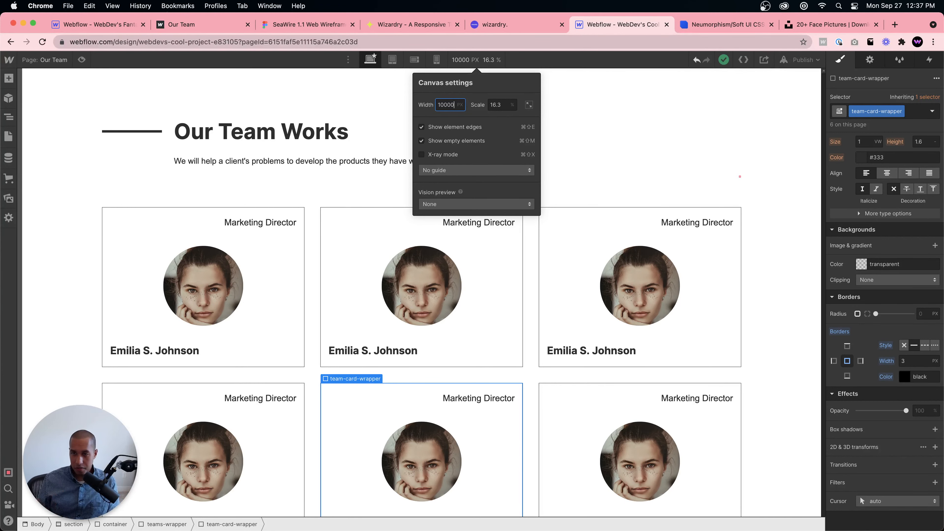
pyautogui.click(609, 308)
pyautogui.click(562, 326)
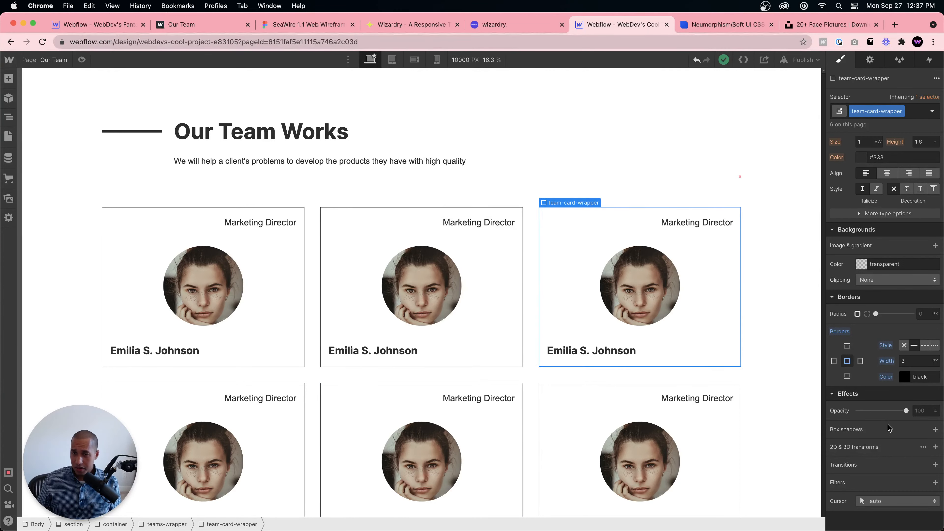
# Step: Consult the Wizardry notes on which unit suits small borders, and view the published reference Our Team page
pyautogui.click(500, 24)
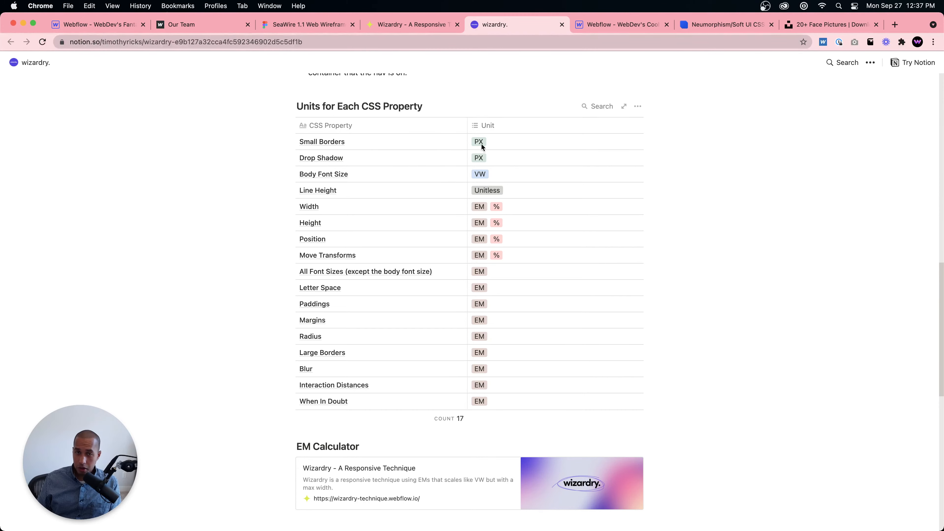
pyautogui.click(223, 26)
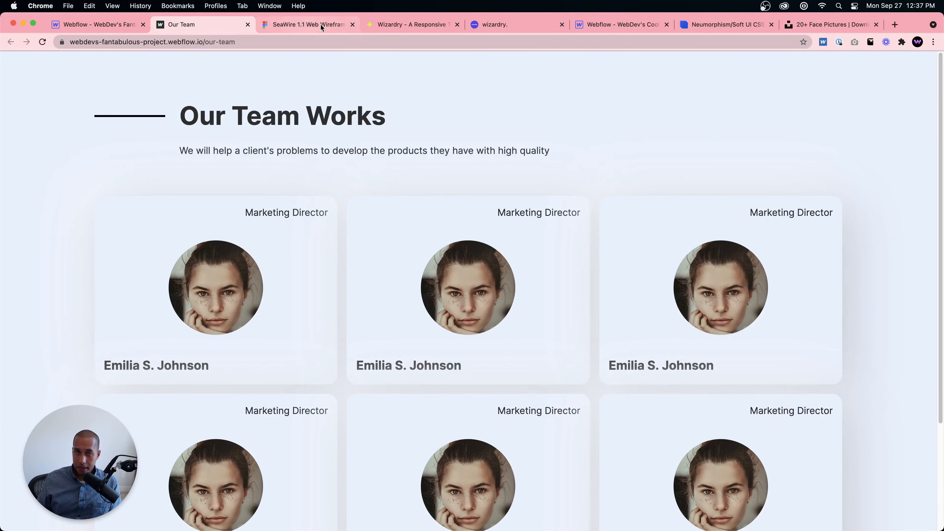
# Step: Return to the Webflow Designer and set the team-card-wrapper border width to 0.3 em
pyautogui.click(601, 25)
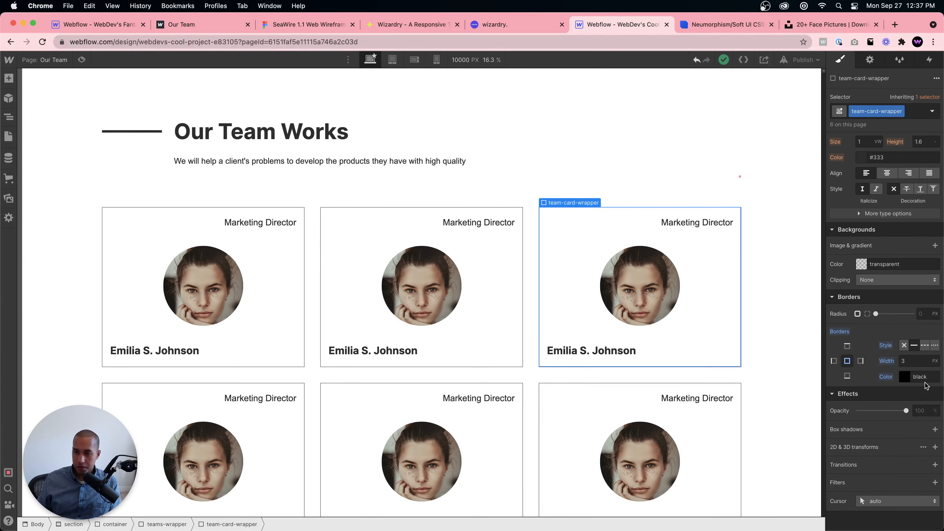
pyautogui.click(919, 359)
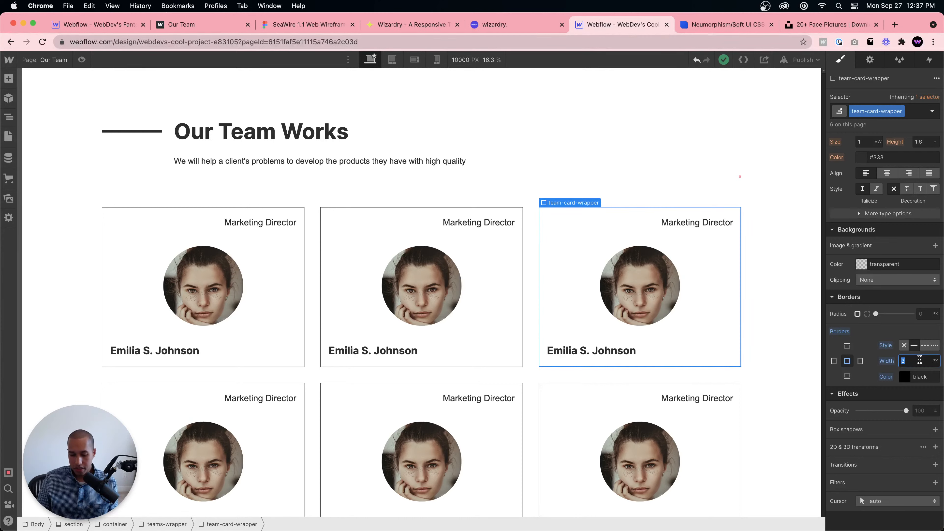
pyautogui.write('1em')
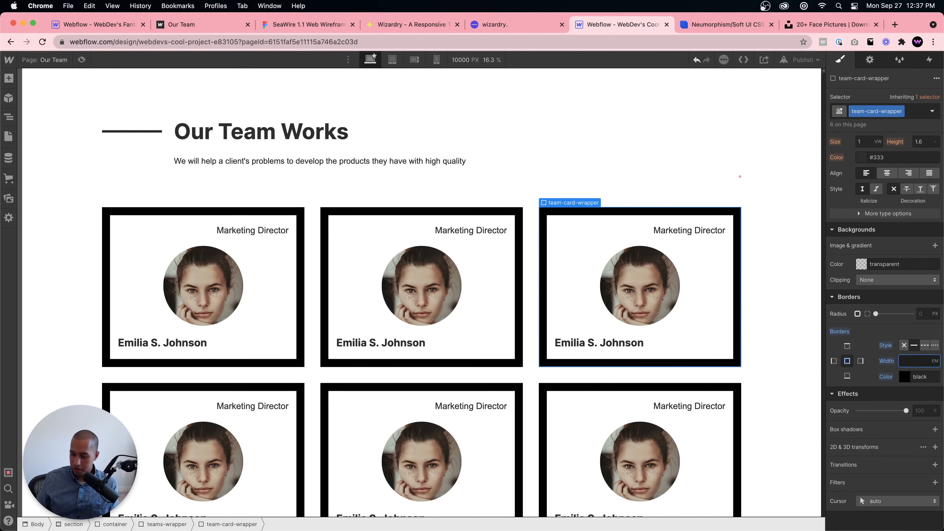
pyautogui.write('.3')
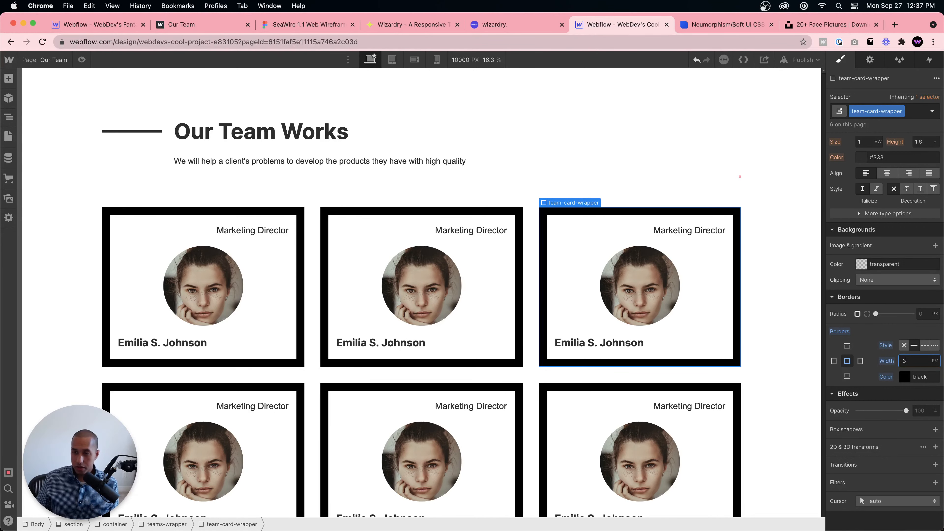
pyautogui.press('Return')
pyautogui.press('Down')
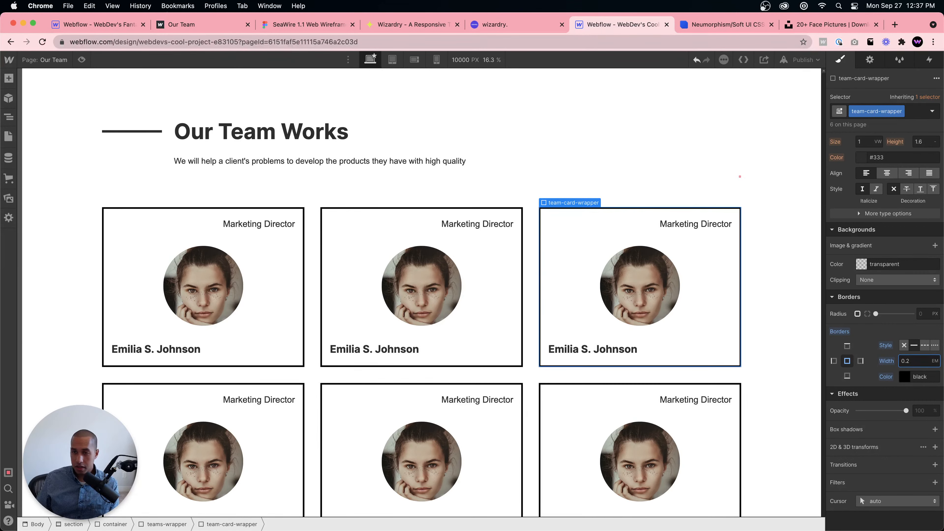
pyautogui.press('Up')
pyautogui.press('Down')
pyautogui.press('Up')
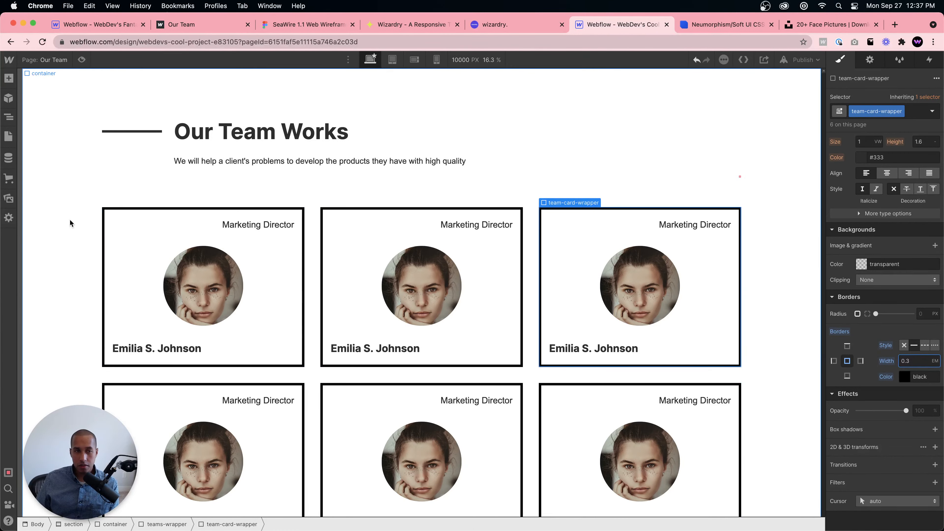
# Step: Check the em-based card borders on a 3000 px canvas and at the tablet breakpoint, returning to the desktop breakpoint
pyautogui.click(467, 61)
pyautogui.write('3000')
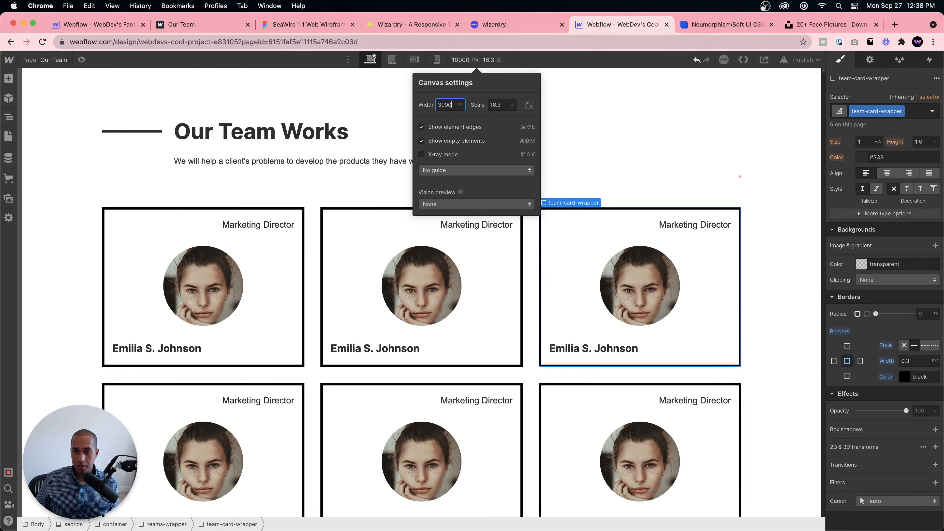
pyautogui.press('Return')
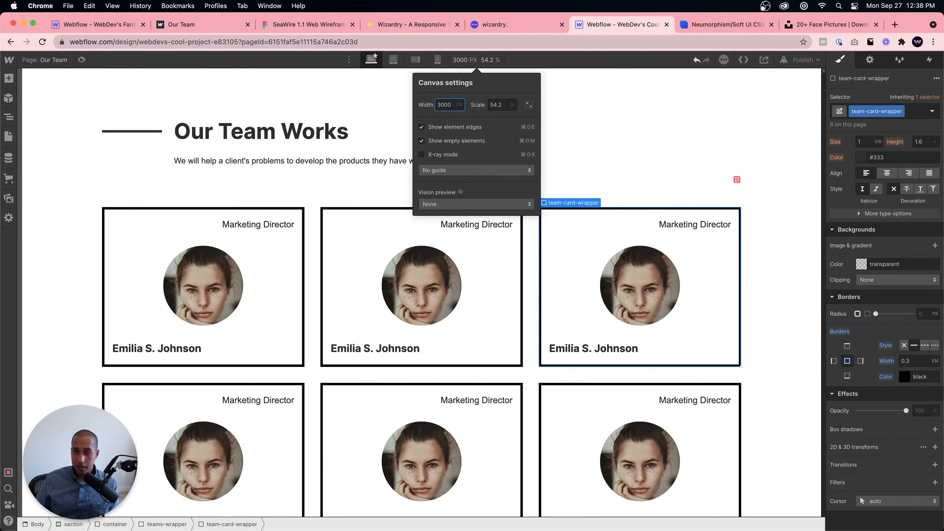
pyautogui.press('super+a')
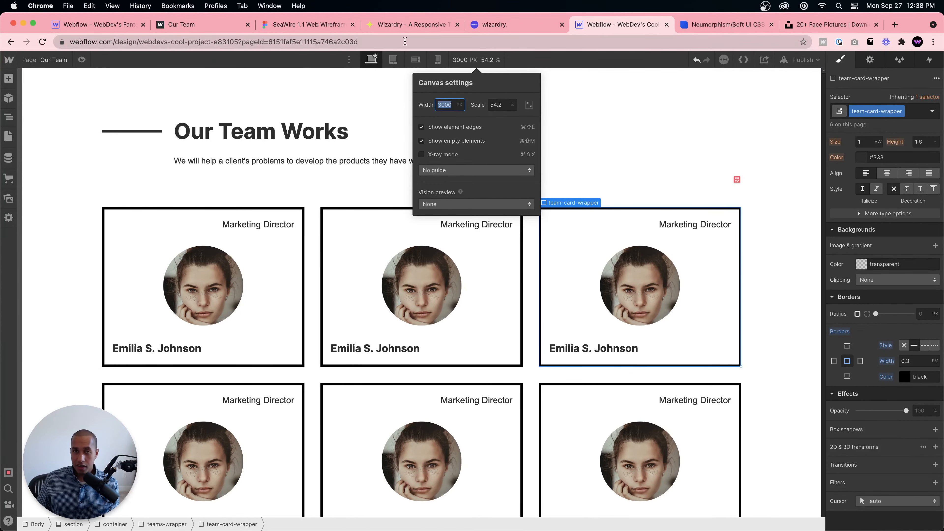
pyautogui.click(392, 60)
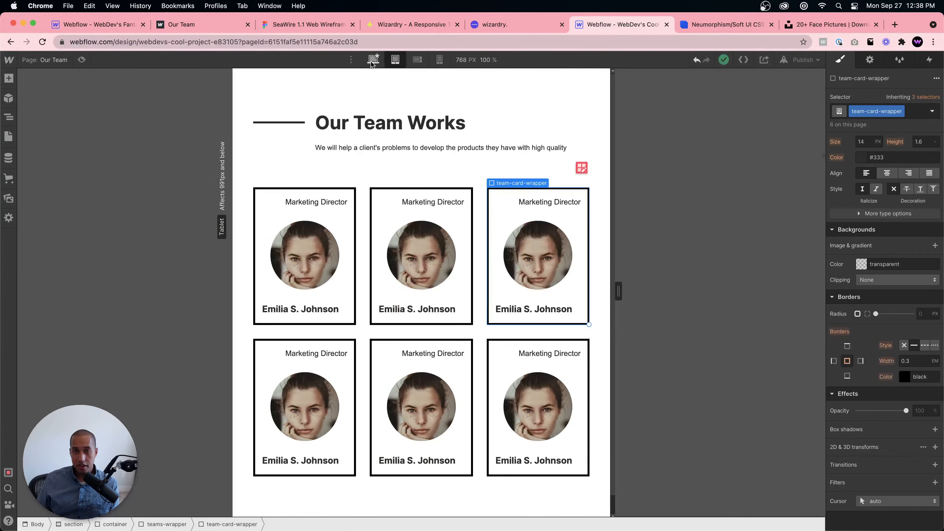
pyautogui.click(371, 60)
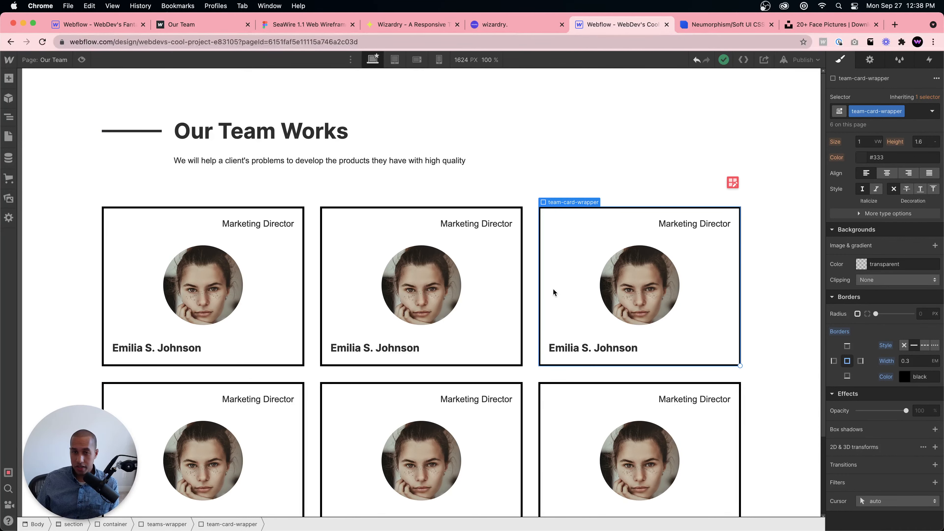
# Step: Compare how the card borders scale at canvas widths of 10000 px and 1500 px
pyautogui.moveTo(479, 60)
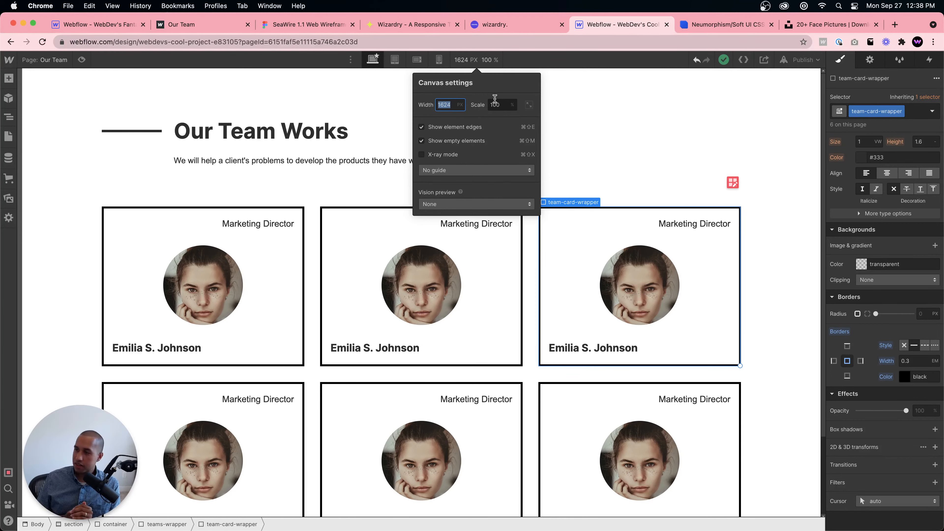
pyautogui.write('1000')
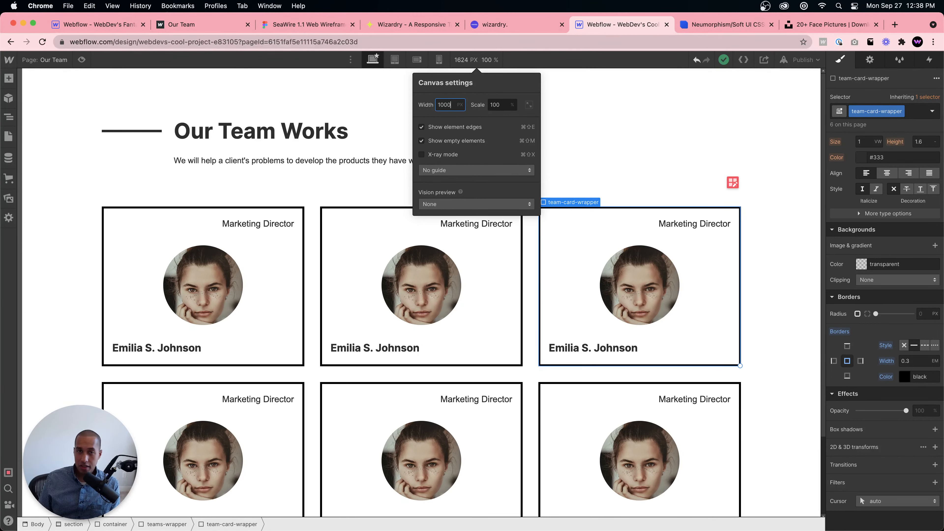
pyautogui.write('0')
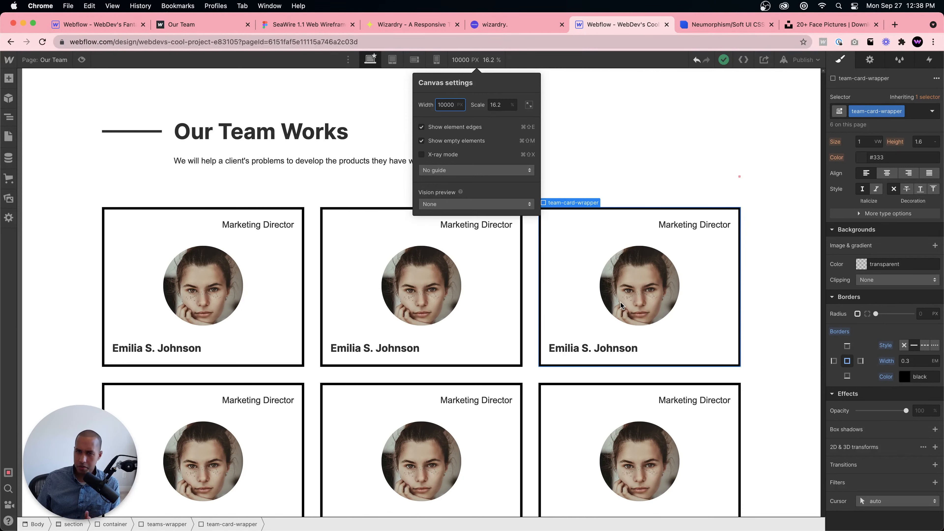
pyautogui.press('Escape')
pyautogui.click(467, 65)
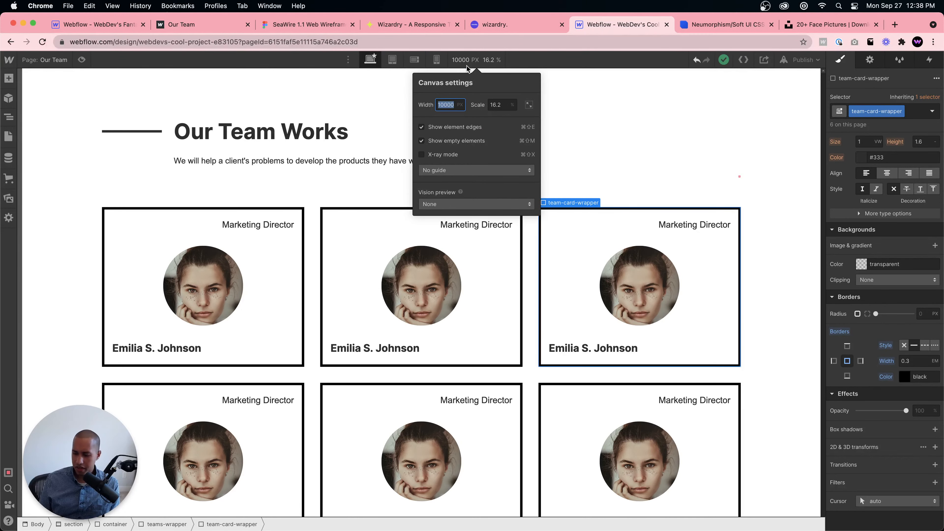
pyautogui.write('3')
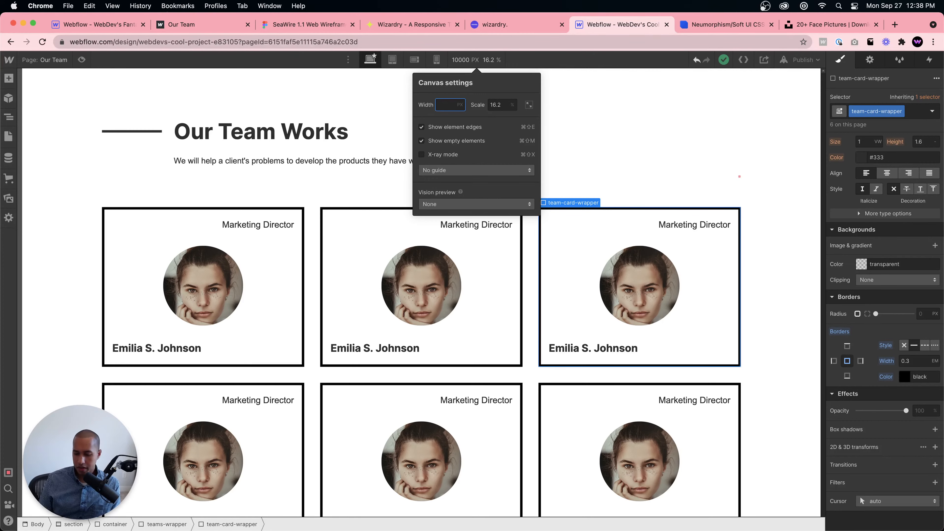
pyautogui.write('1500')
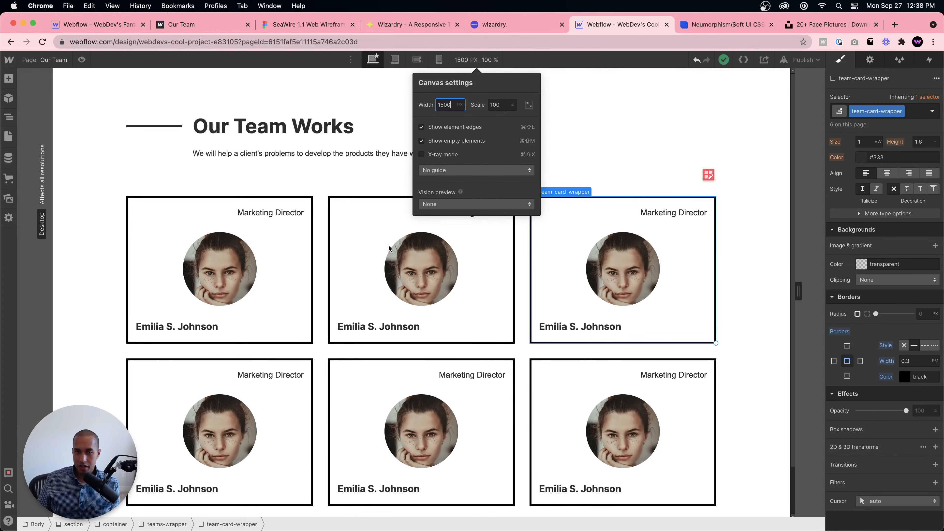
pyautogui.click(388, 245)
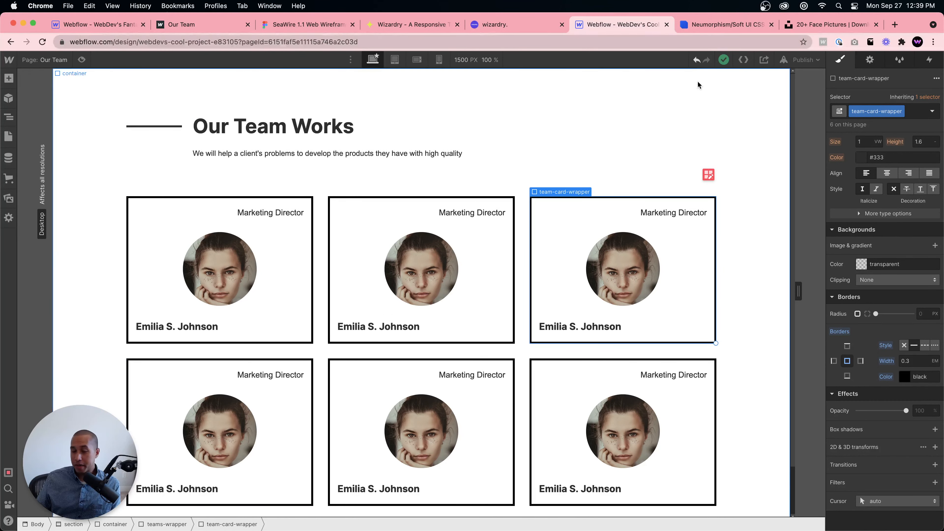
# Step: Review the Wizardry notes and find the Max Width Calculator on the Wizardry site
pyautogui.click(596, 186)
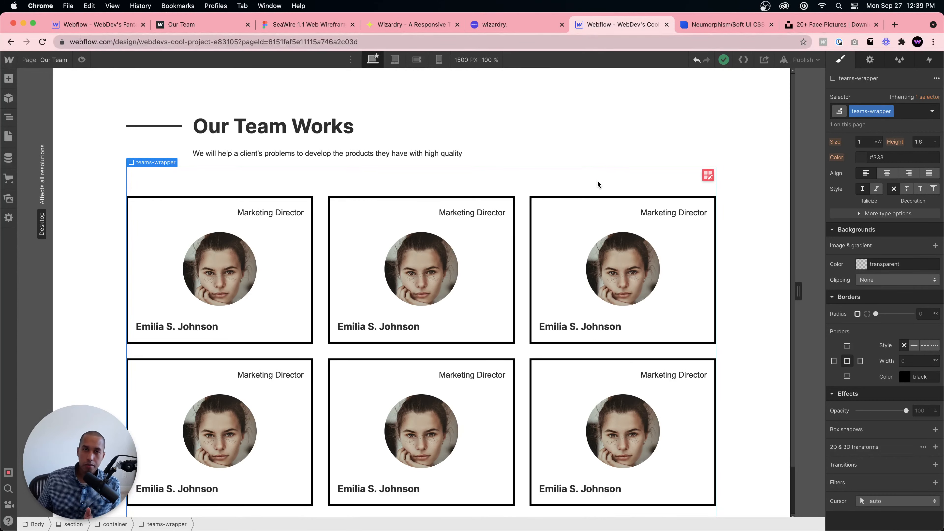
pyautogui.click(482, 25)
pyautogui.scroll(15, 398, 149)
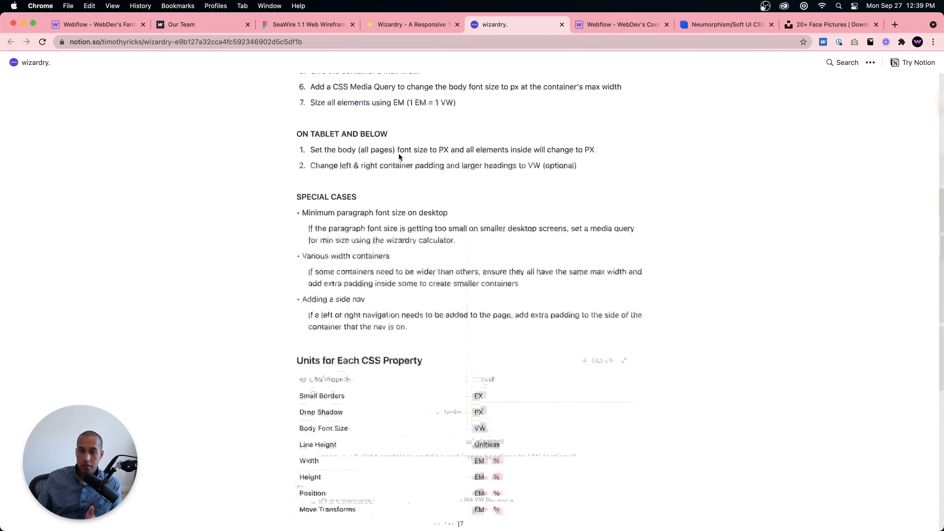
pyautogui.click(394, 27)
pyautogui.scroll(10, 423, 214)
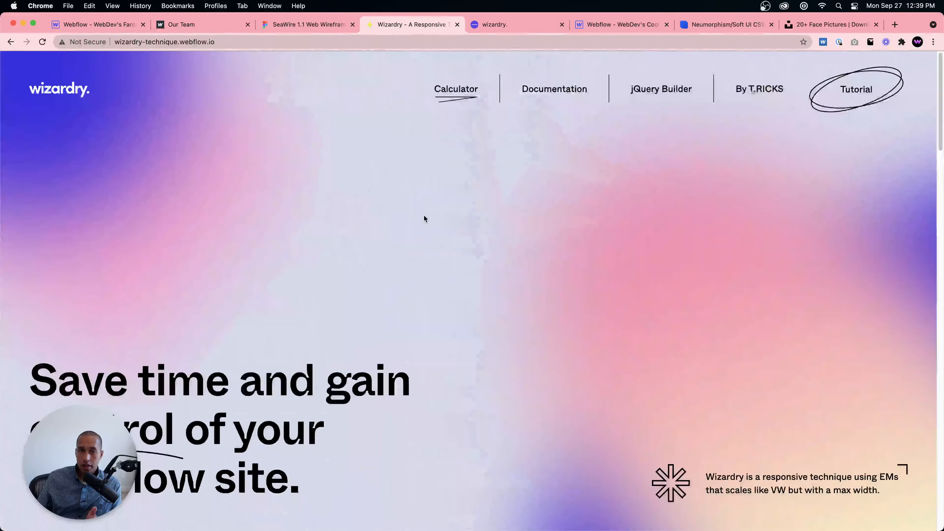
pyautogui.scroll(-20, 422, 225)
pyautogui.scroll(-2, 423, 234)
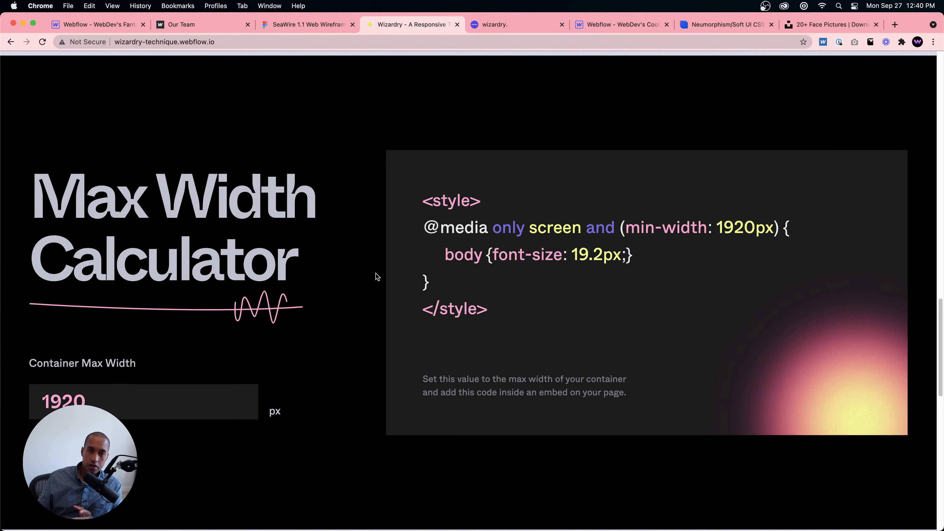
# Step: Give the container holding the Our Team content a max width of 1440 px in the Webflow Designer
pyautogui.click(597, 26)
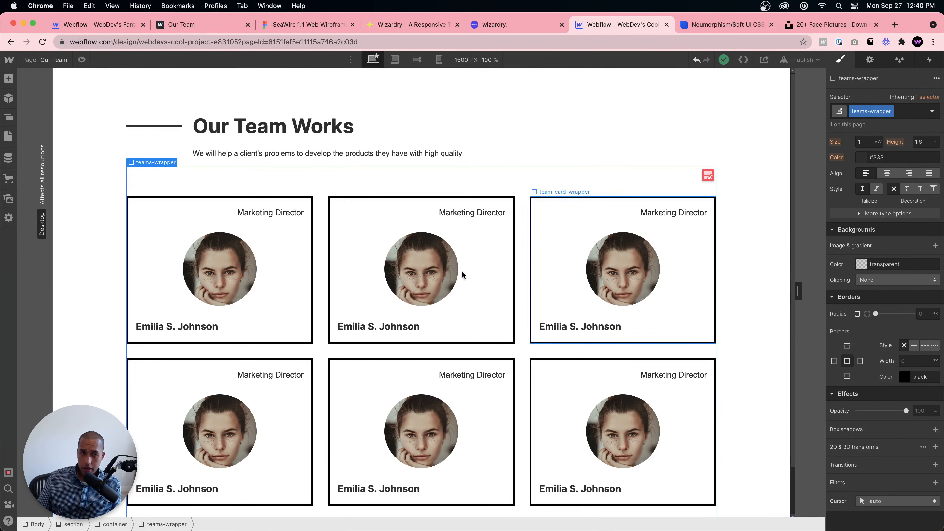
pyautogui.click(118, 522)
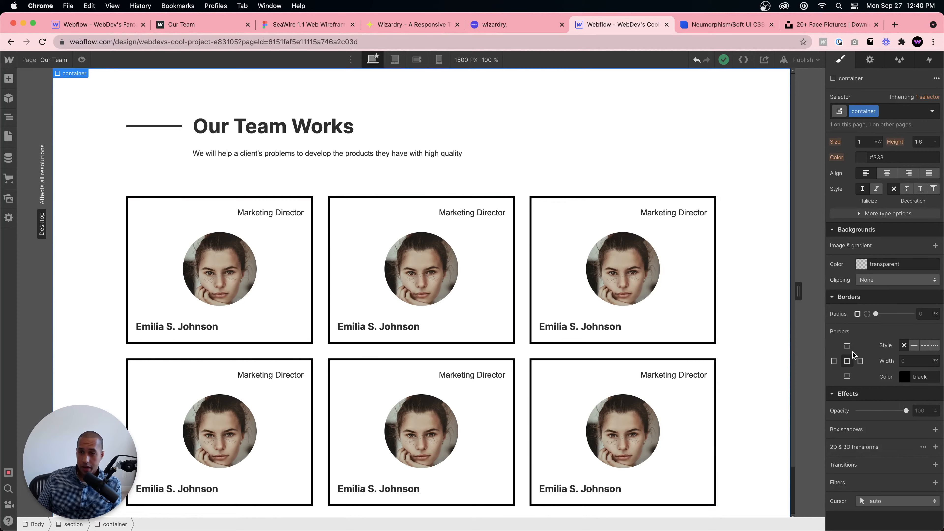
pyautogui.scroll(6, 854, 349)
pyautogui.click(865, 274)
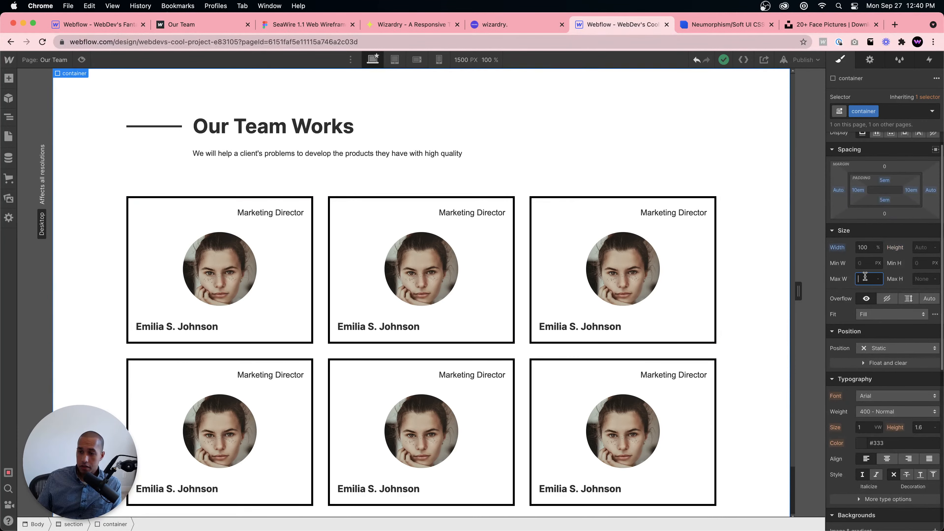
pyautogui.write('1440')
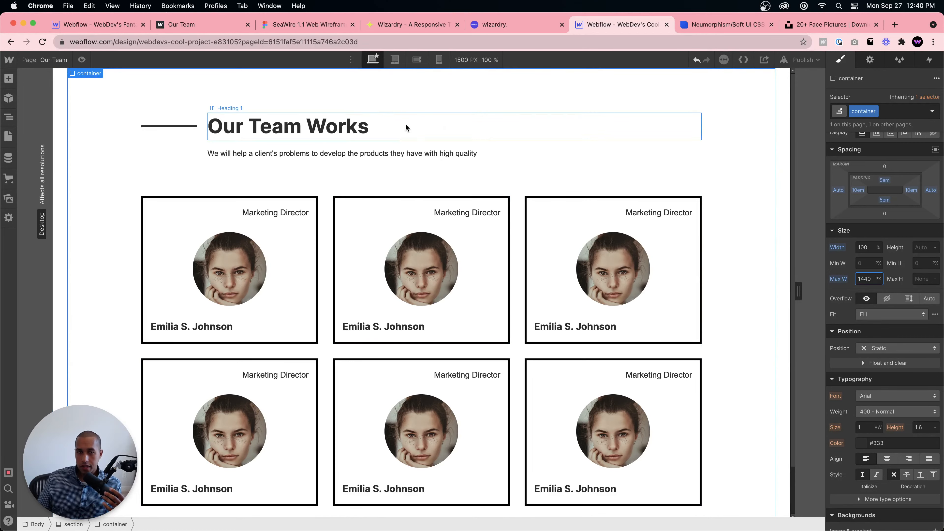
# Step: Widen the canvas to full width and to 3000 px to test the layout with the container's max width
pyautogui.moveTo(812, 293); pyautogui.dragTo(837, 258)
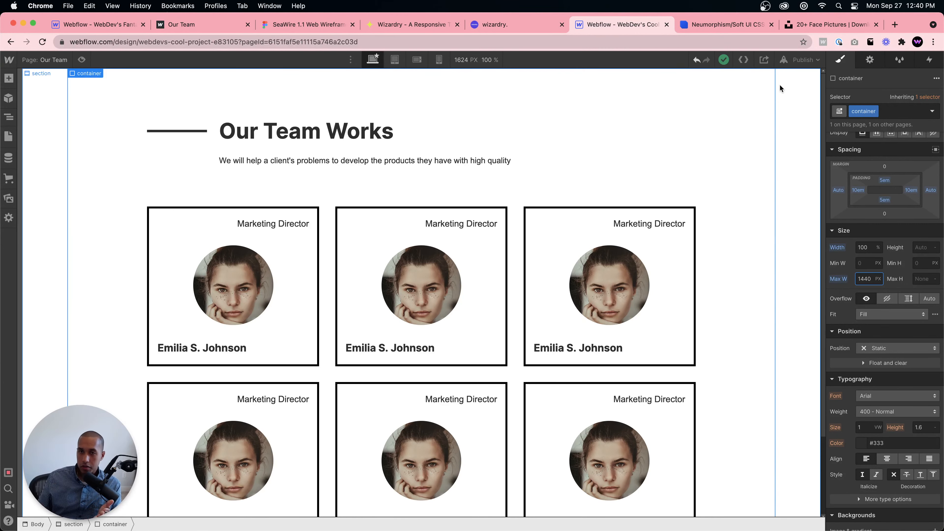
pyautogui.click(467, 61)
pyautogui.write('3000')
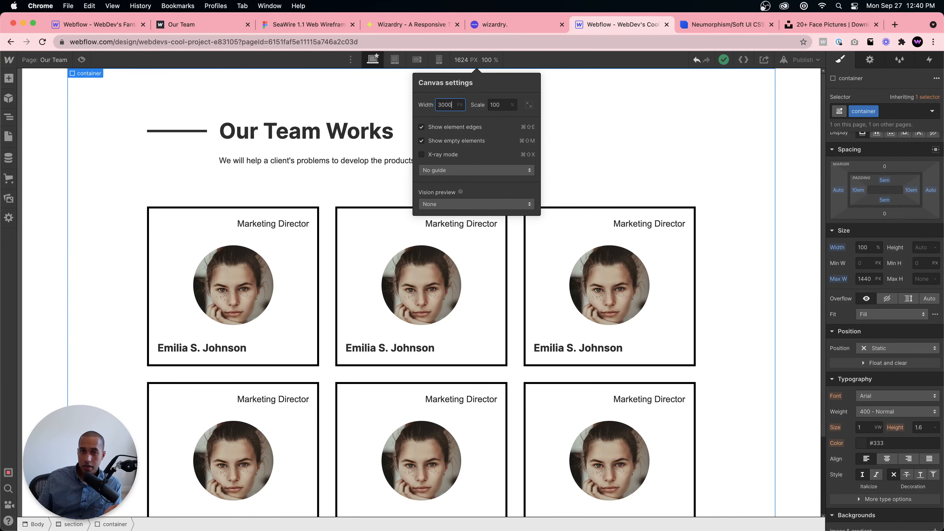
pyautogui.press('Return')
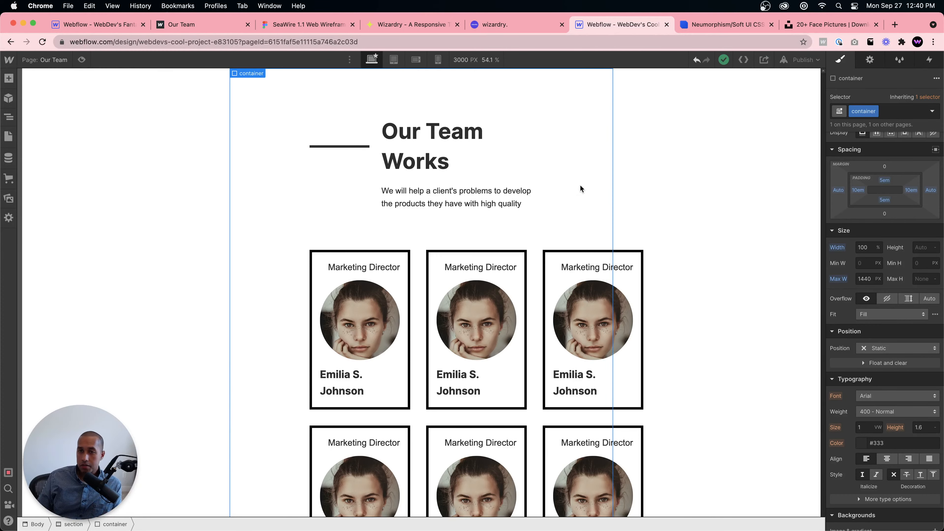
# Step: Set the Wizardry calculator's container max width to 1440 px and copy the generated media query code
pyautogui.click(408, 24)
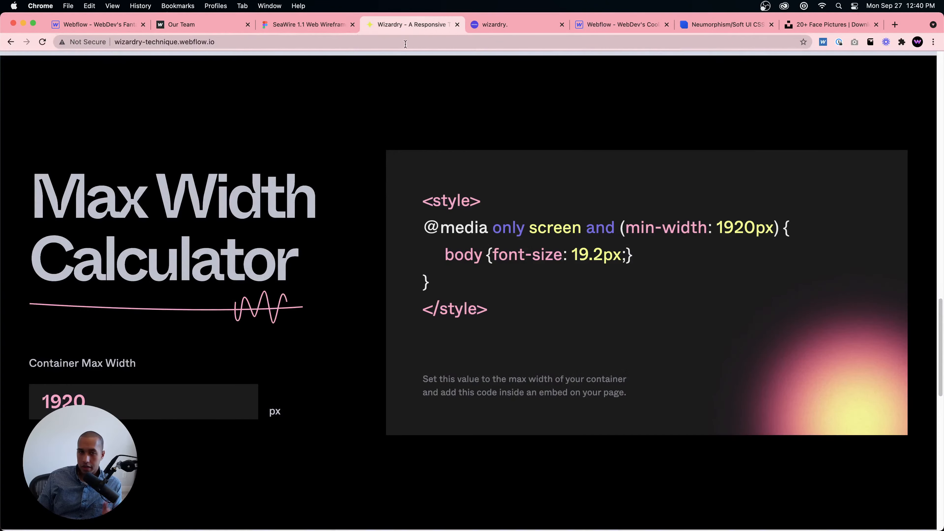
pyautogui.press('BackSpace')
pyautogui.press('BackSpace')
pyautogui.press('BackSpace')
pyautogui.press('BackSpace')
pyautogui.write('1440')
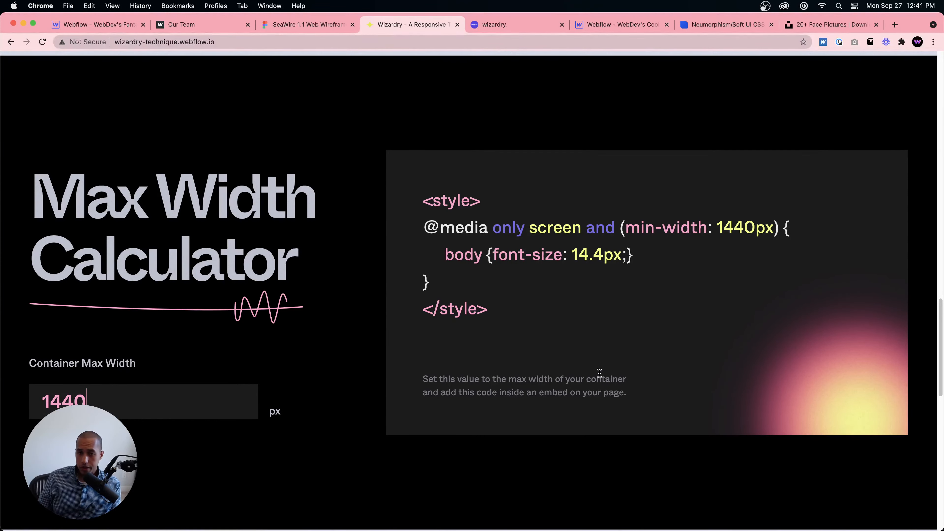
pyautogui.moveTo(473, 288); pyautogui.dragTo(425, 210)
pyautogui.press('super+c')
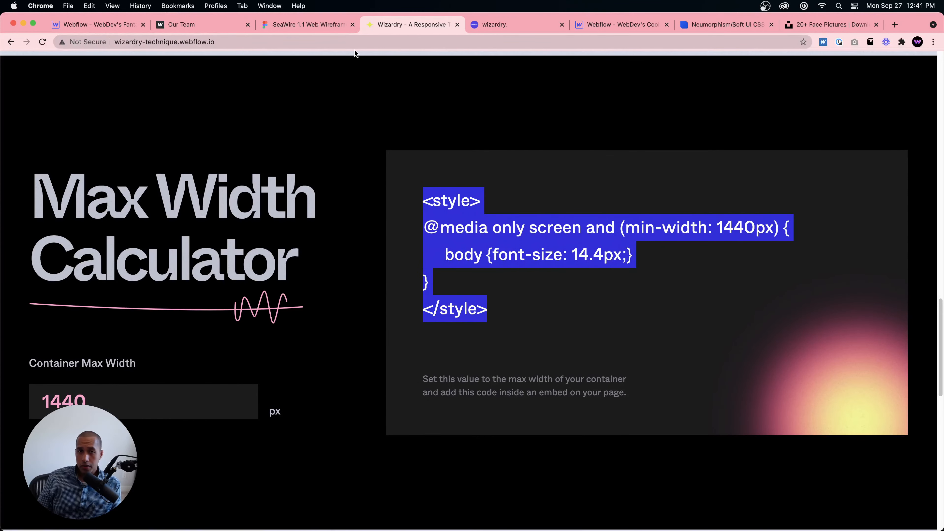
# Step: Add an HTML Embed to the container in the Webflow Designer with the copied 1440px media query that sets the body font size to 14.4px
pyautogui.click(582, 26)
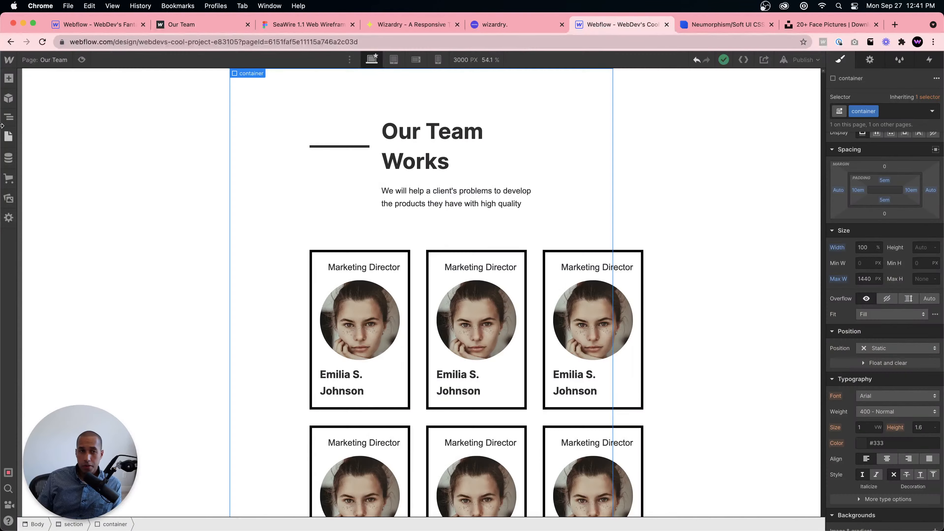
pyautogui.click(9, 78)
pyautogui.scroll(-5, 82, 260)
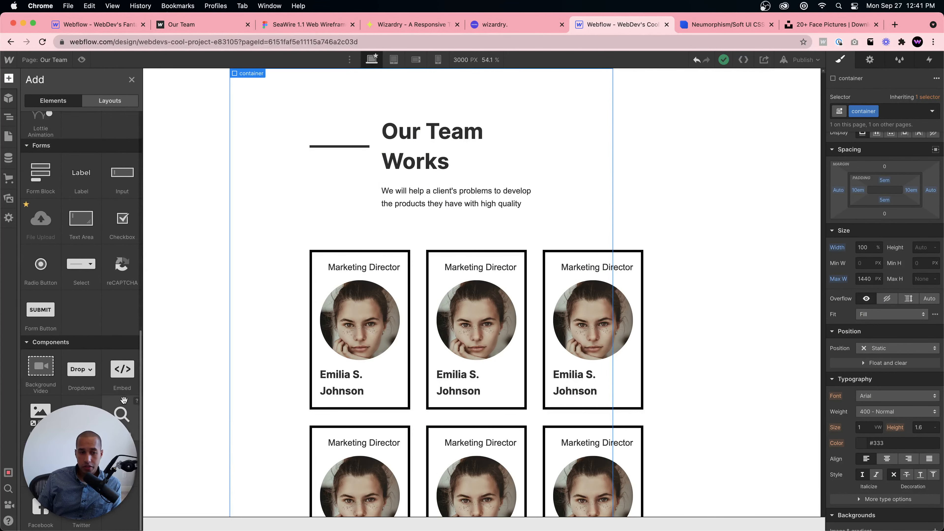
pyautogui.click(120, 413)
pyautogui.press('super+v')
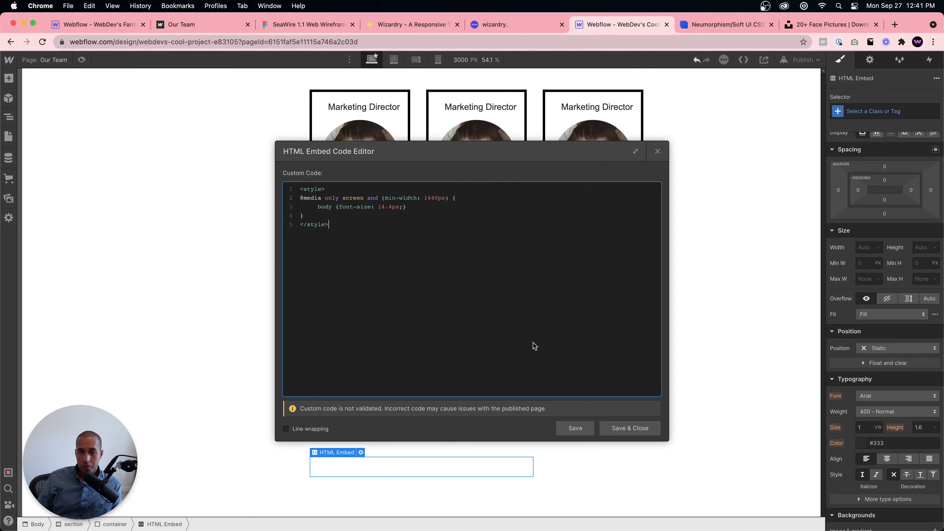
pyautogui.click(626, 430)
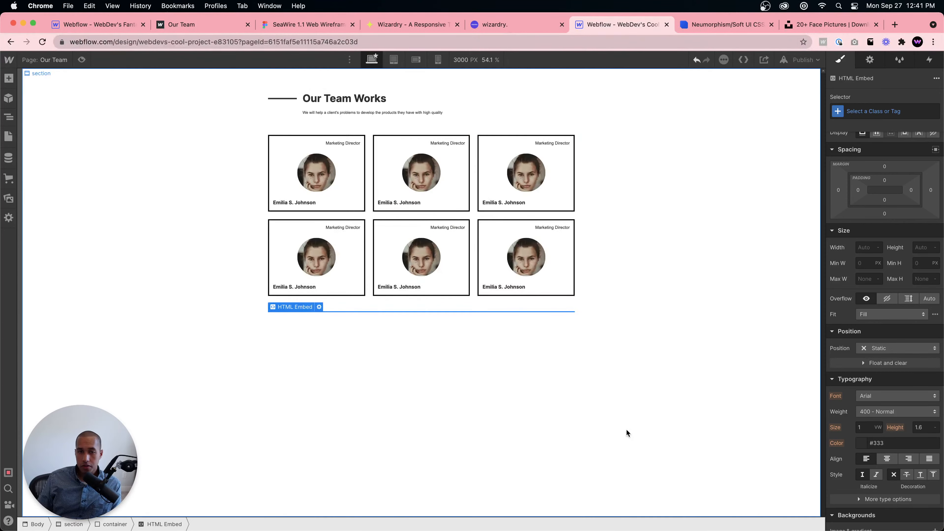
pyautogui.click(494, 307)
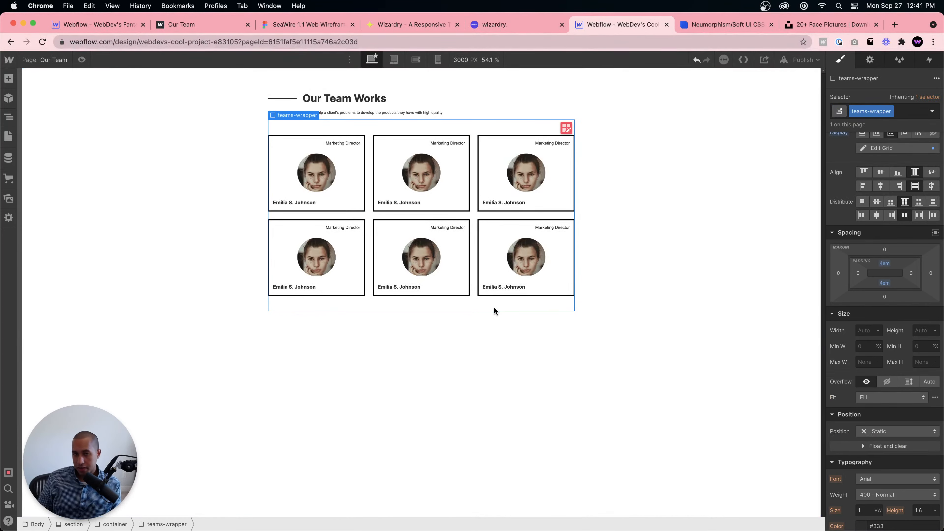
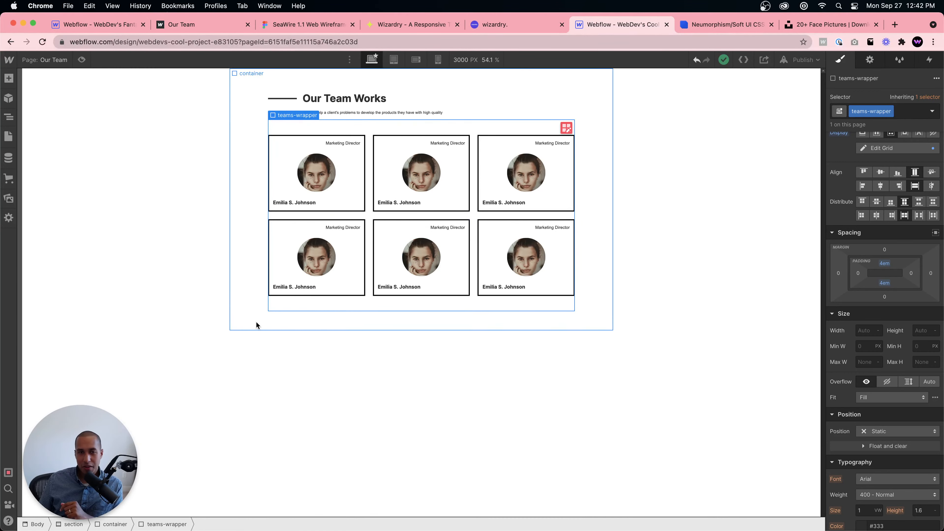
pyautogui.click(257, 286)
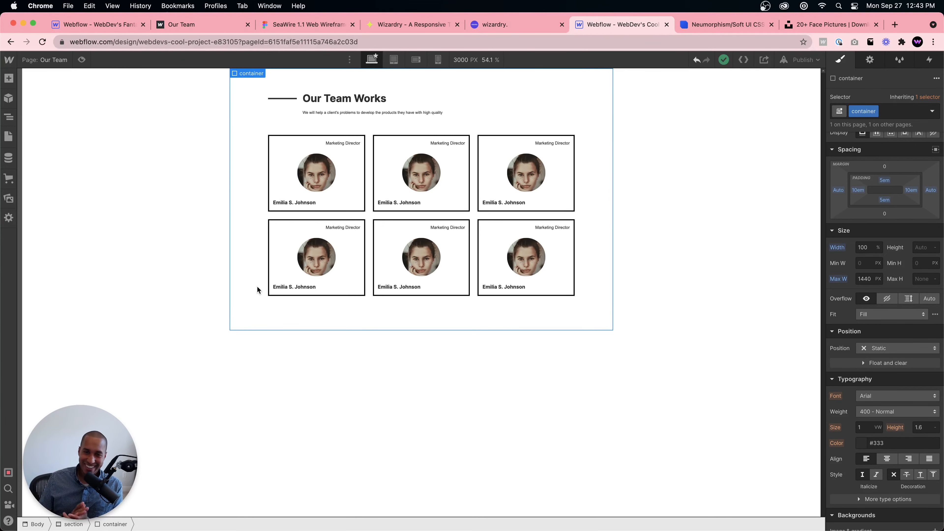
pyautogui.click(273, 107)
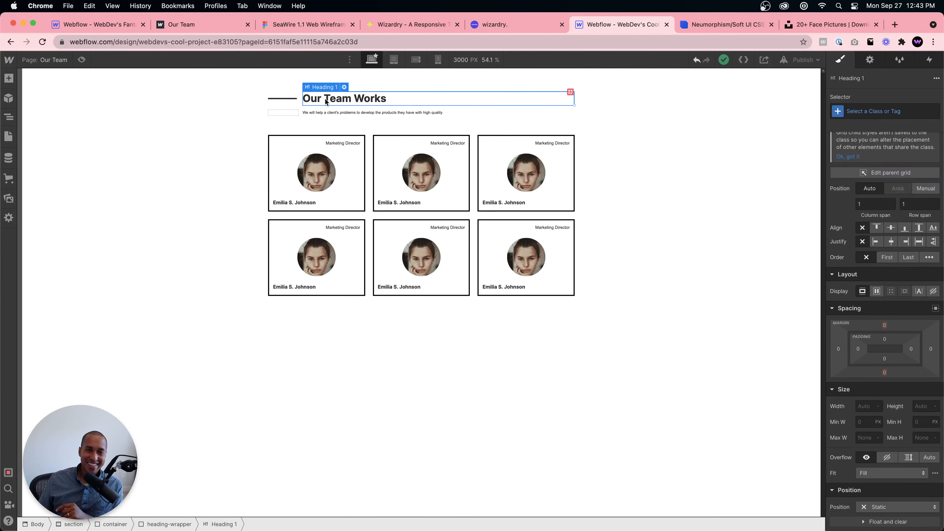
pyautogui.click(238, 163)
pyautogui.click(278, 307)
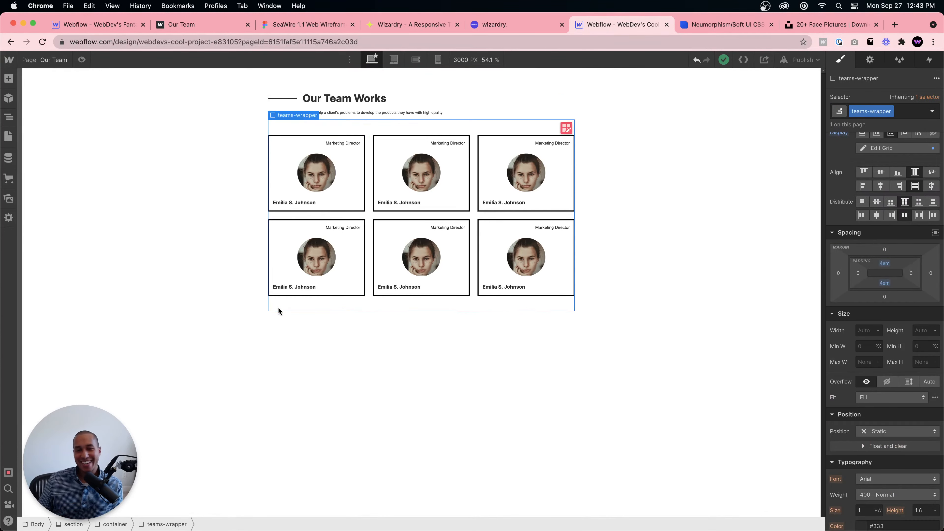
# Step: Remove the max width from the container and delete the HTML Embed inside it
pyautogui.click(265, 314)
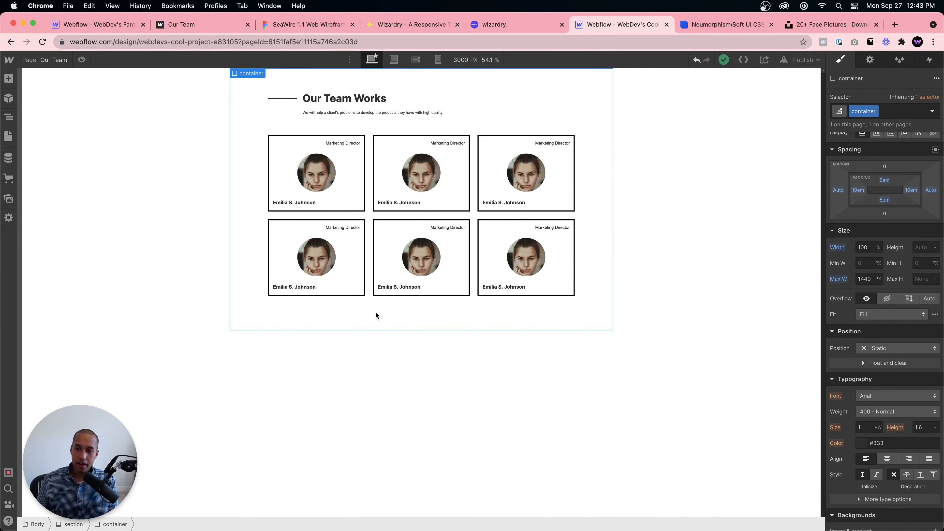
pyautogui.keyDown('alt'); pyautogui.click(837, 278); pyautogui.keyUp('alt')
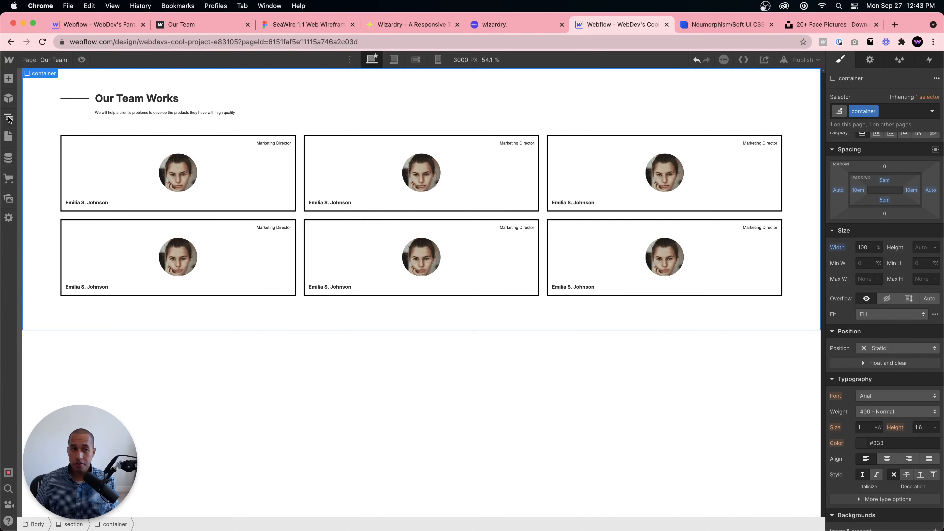
pyautogui.click(9, 121)
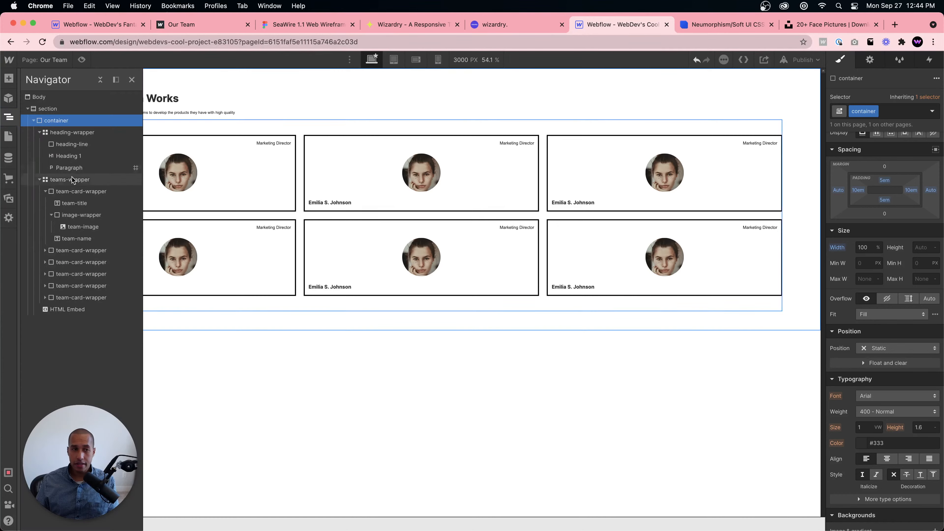
pyautogui.click(67, 311)
pyautogui.press('Delete')
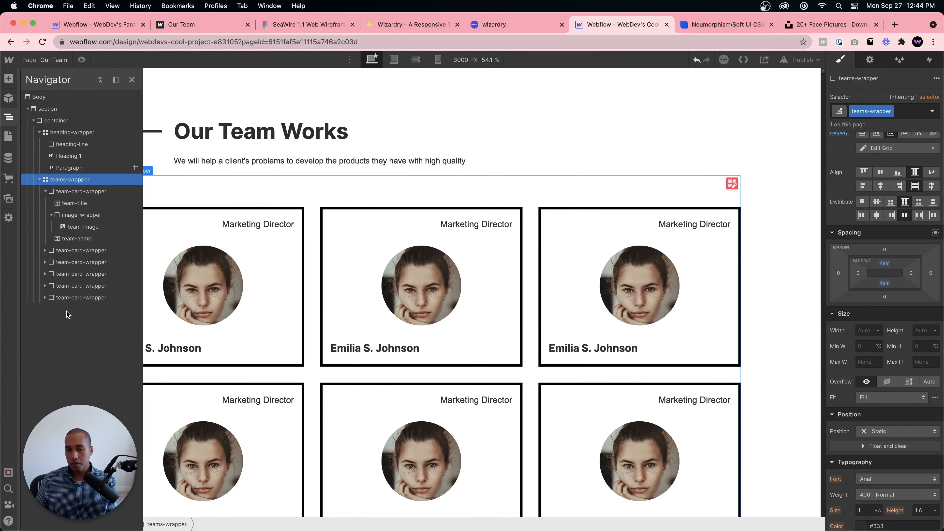
# Step: Switch to the Wizardry site and review its Max Width Calculator
pyautogui.click(387, 210)
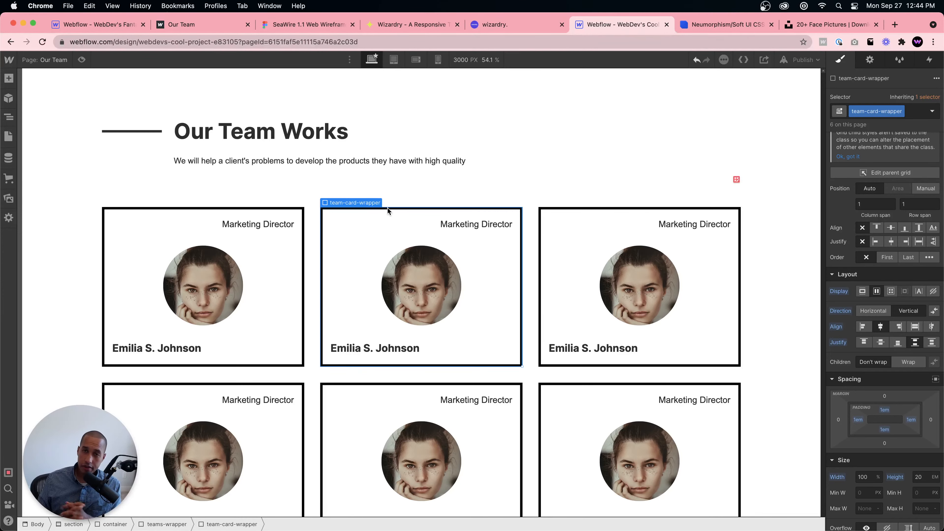
pyautogui.click(486, 25)
pyautogui.click(409, 24)
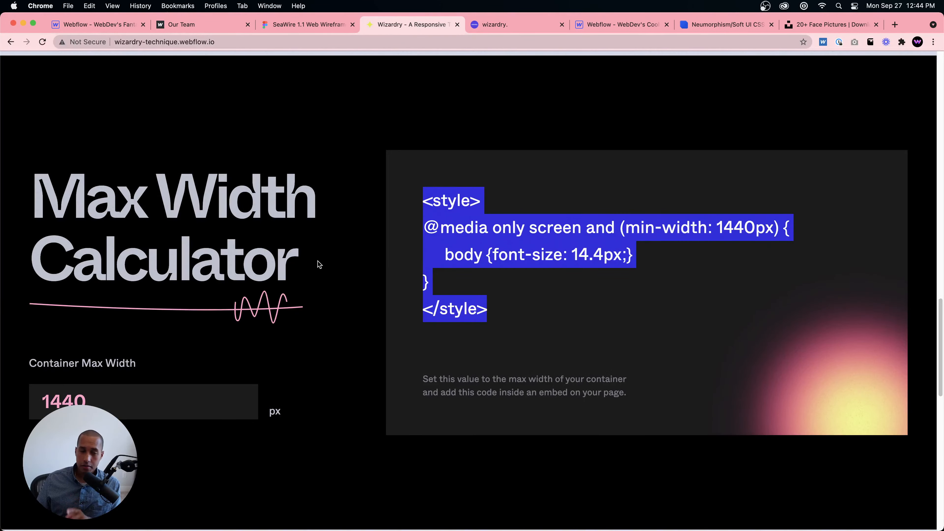
pyautogui.scroll(1, 319, 264)
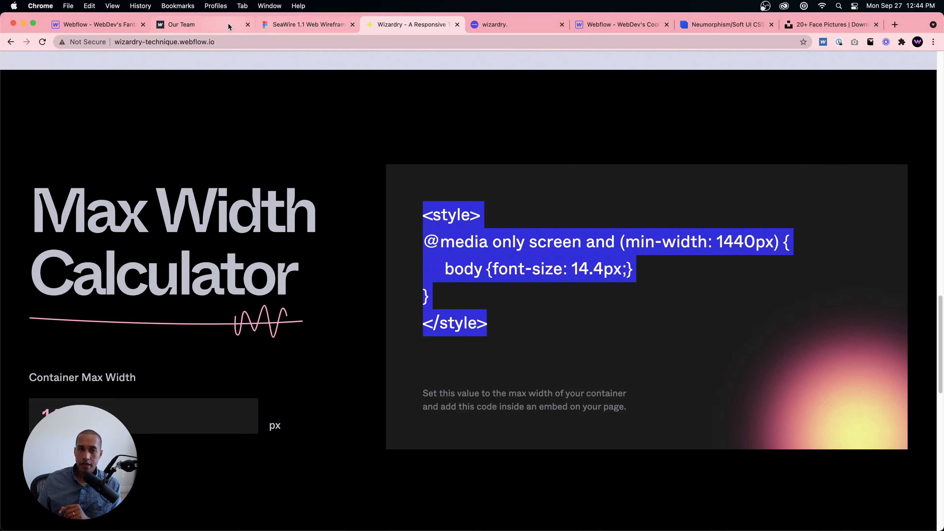
# Step: Back in the Webflow Designer, try a 1440 px max width on the container without the embed, and reset it
pyautogui.click(597, 25)
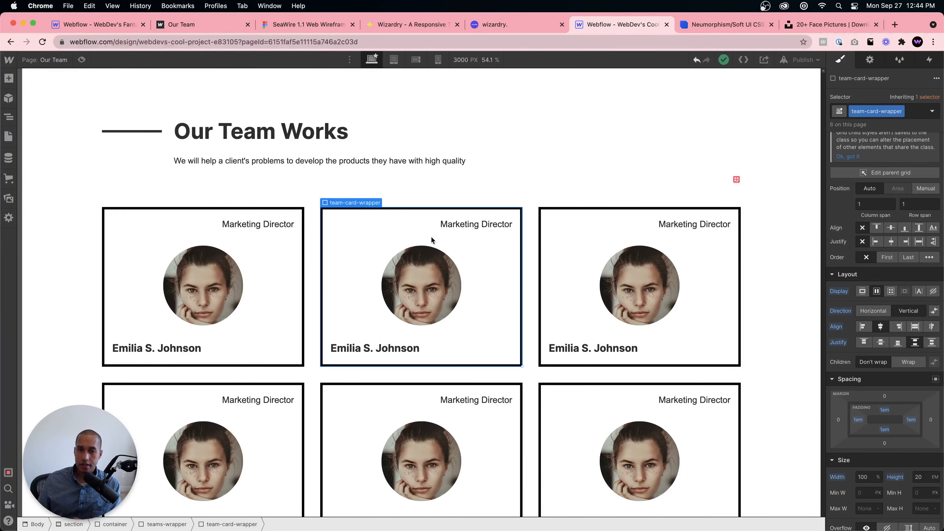
pyautogui.click(384, 373)
pyautogui.click(115, 523)
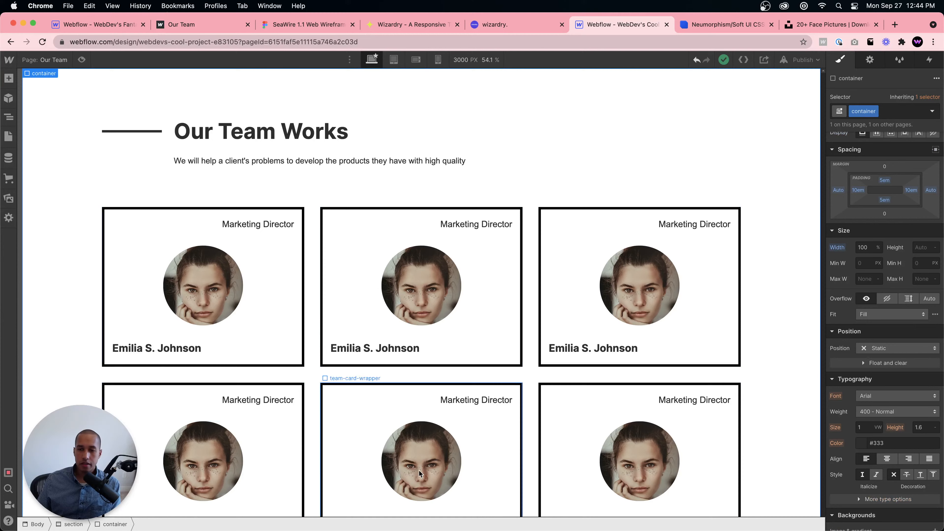
pyautogui.click(866, 279)
pyautogui.write('1440')
pyautogui.press('Return')
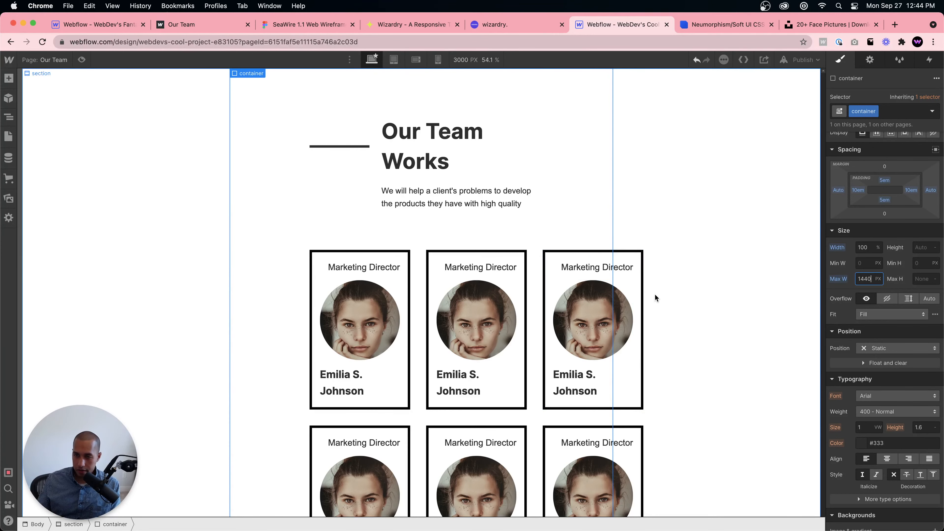
pyautogui.keyDown('alt'); pyautogui.click(836, 279); pyautogui.keyUp('alt')
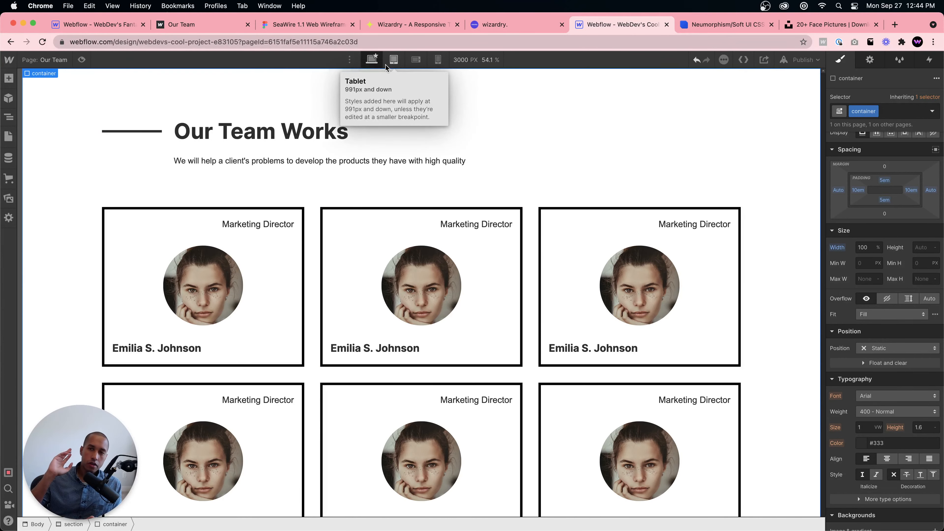
pyautogui.click(714, 29)
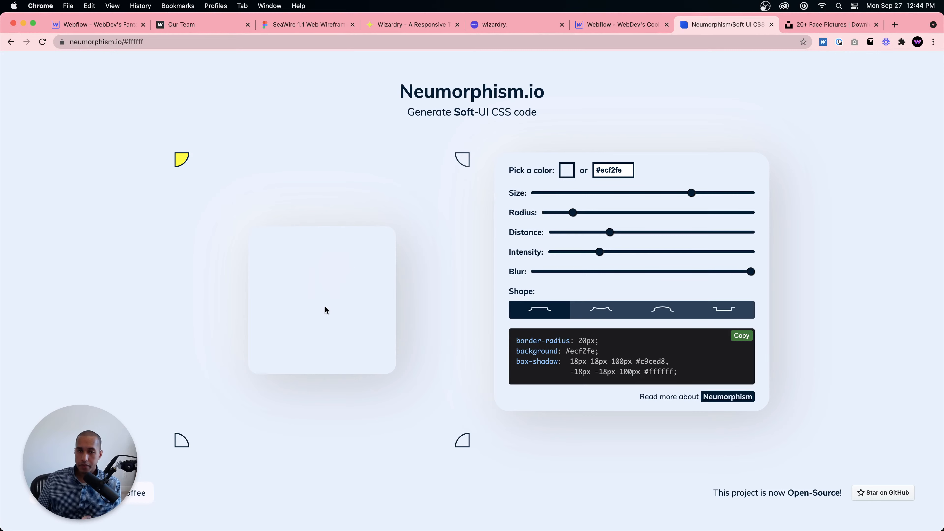
pyautogui.click(607, 25)
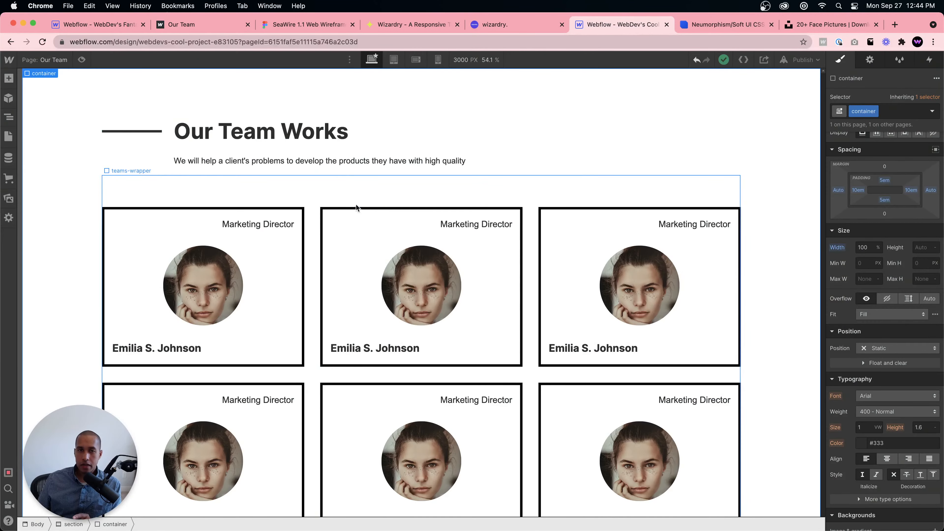
# Step: Check how the team cards respond at the tablet and mobile portrait breakpoints and at resized canvas widths
pyautogui.click(396, 59)
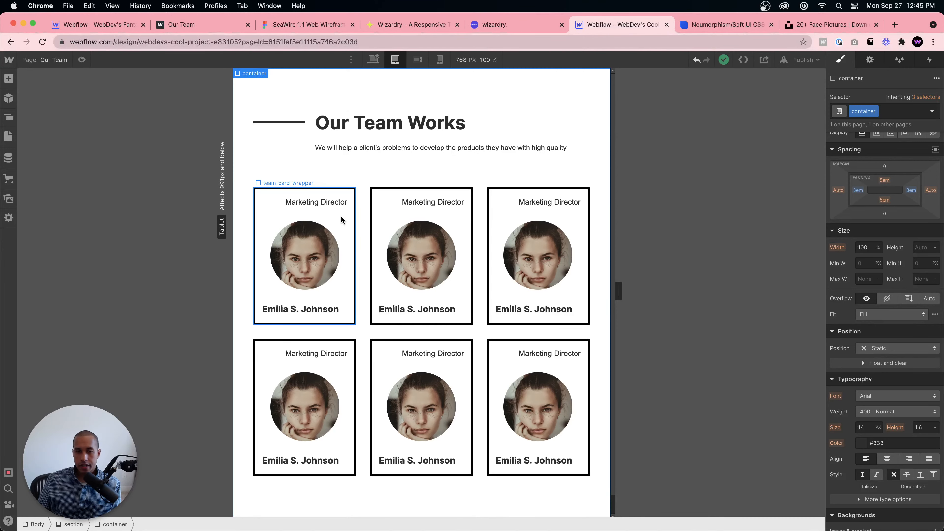
pyautogui.moveTo(618, 291); pyautogui.dragTo(529, 265)
pyautogui.moveTo(588, 259); pyautogui.dragTo(673, 242)
pyautogui.click(438, 61)
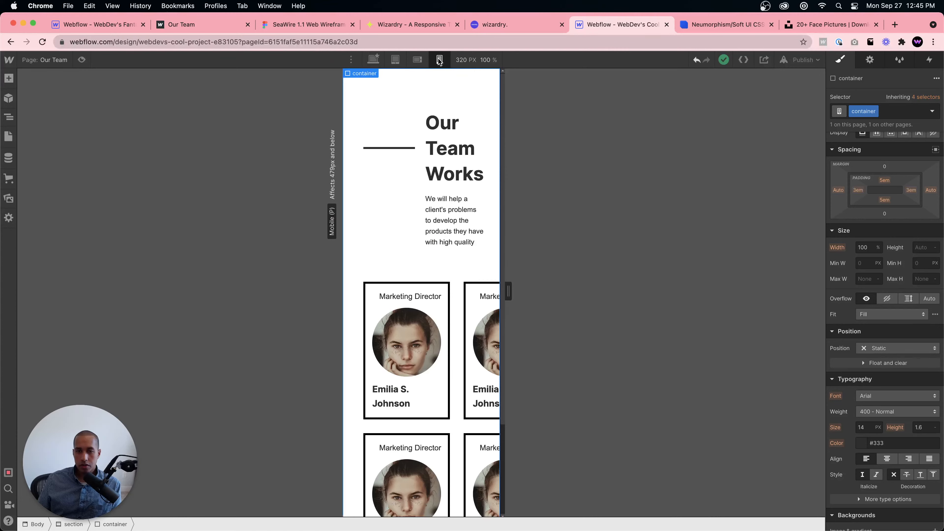
pyautogui.click(396, 60)
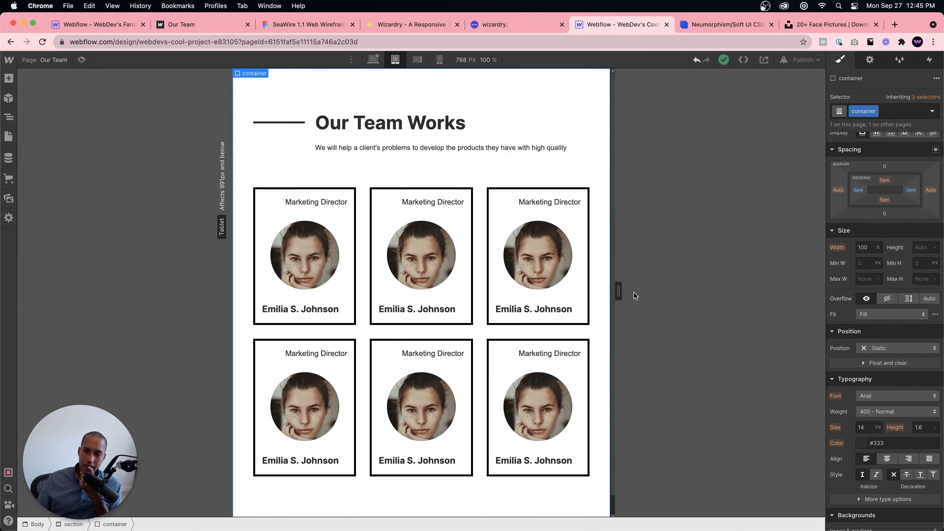
pyautogui.moveTo(618, 292); pyautogui.dragTo(562, 283)
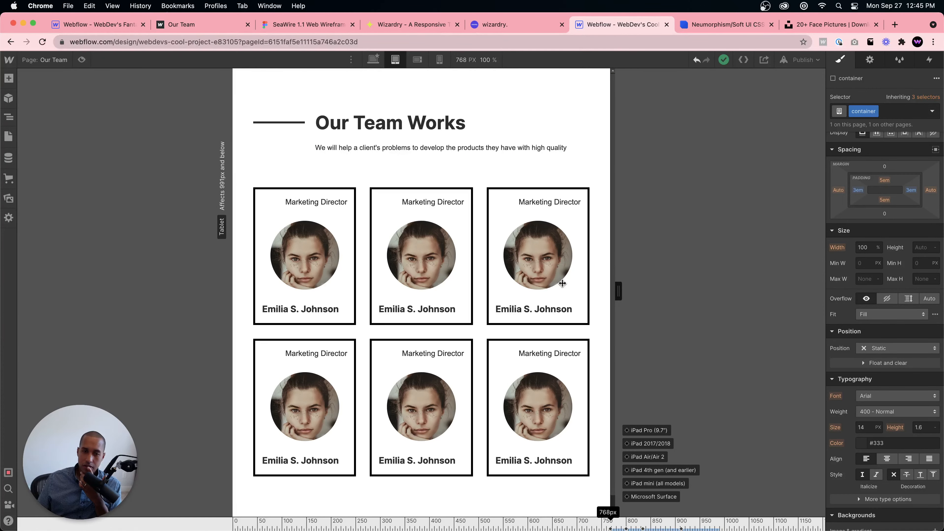
# Step: At the mobile landscape breakpoint, reduce the teams-wrapper grid to two 1fr columns by deleting its third column
pyautogui.click(417, 60)
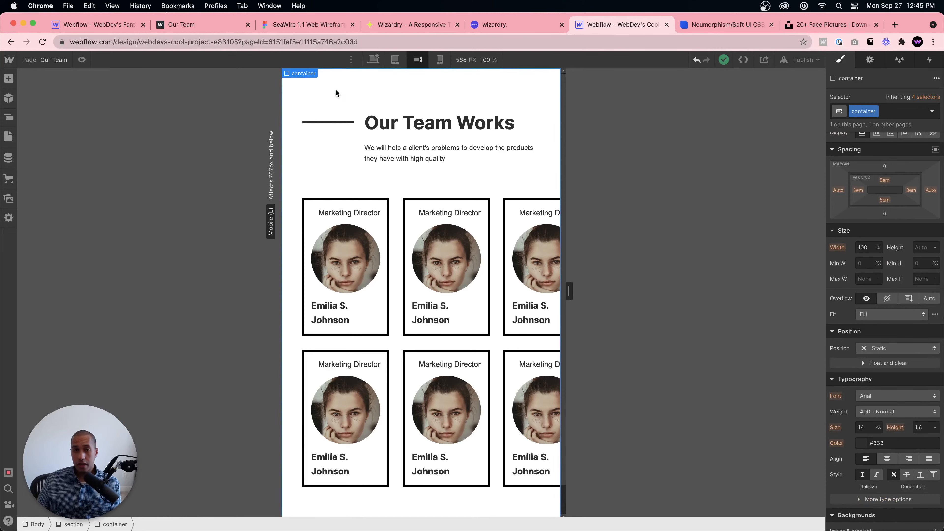
pyautogui.click(378, 228)
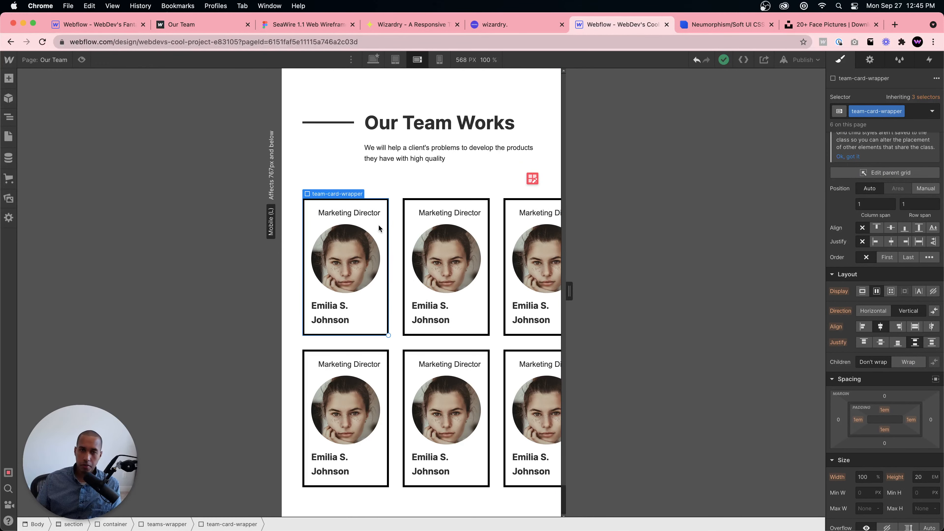
pyautogui.click(167, 524)
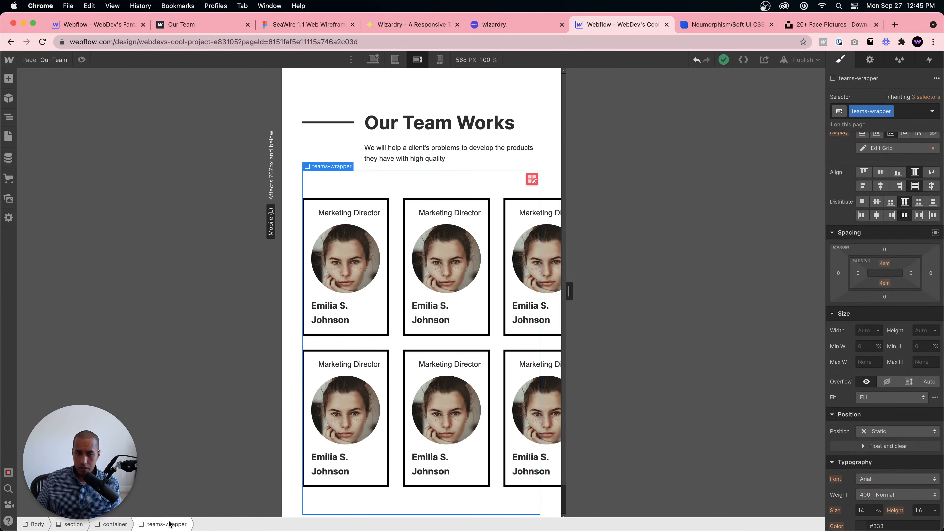
pyautogui.click(531, 179)
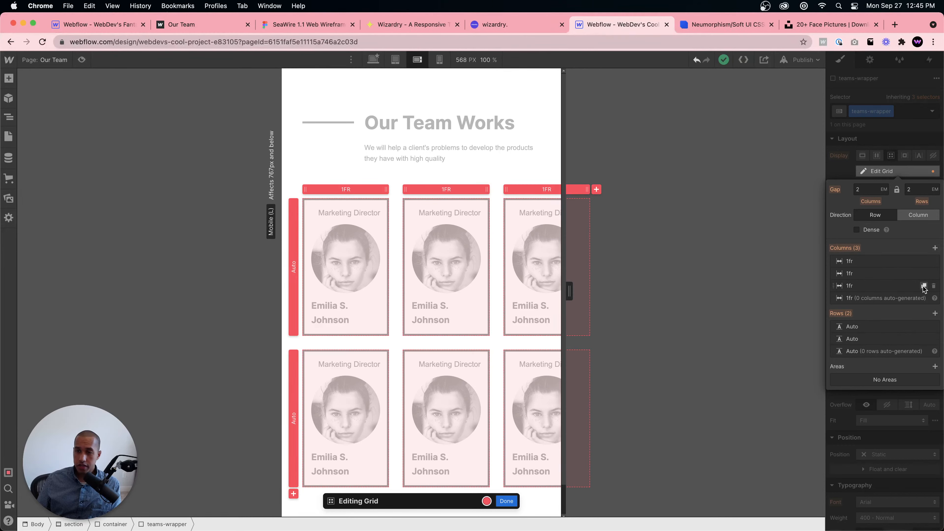
pyautogui.click(934, 286)
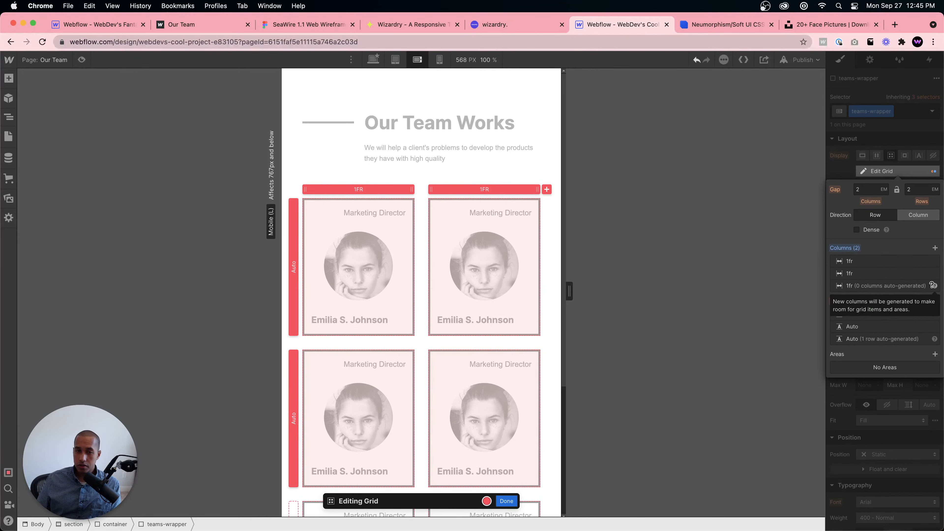
pyautogui.click(536, 470)
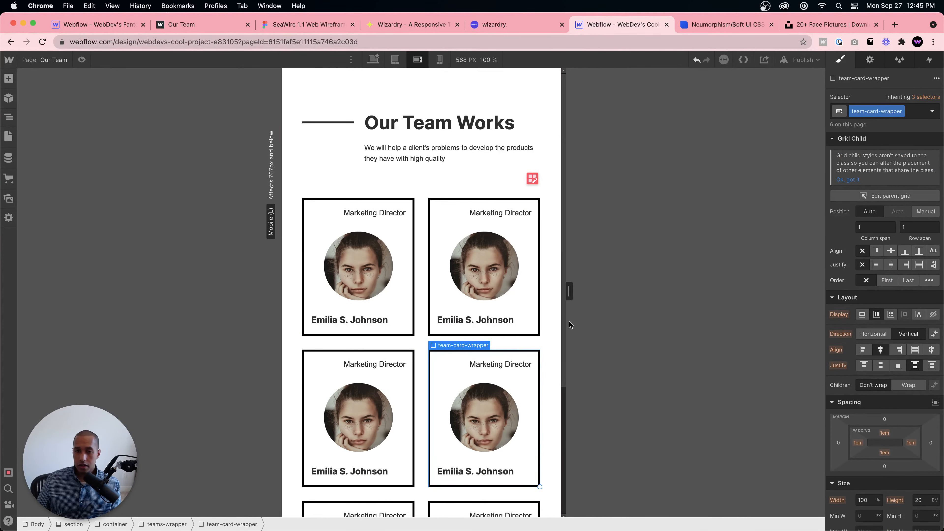
# Step: Resize the mobile landscape canvas to 767 px and to 700 px to test the two-column card grid
pyautogui.moveTo(571, 325); pyautogui.dragTo(666, 264)
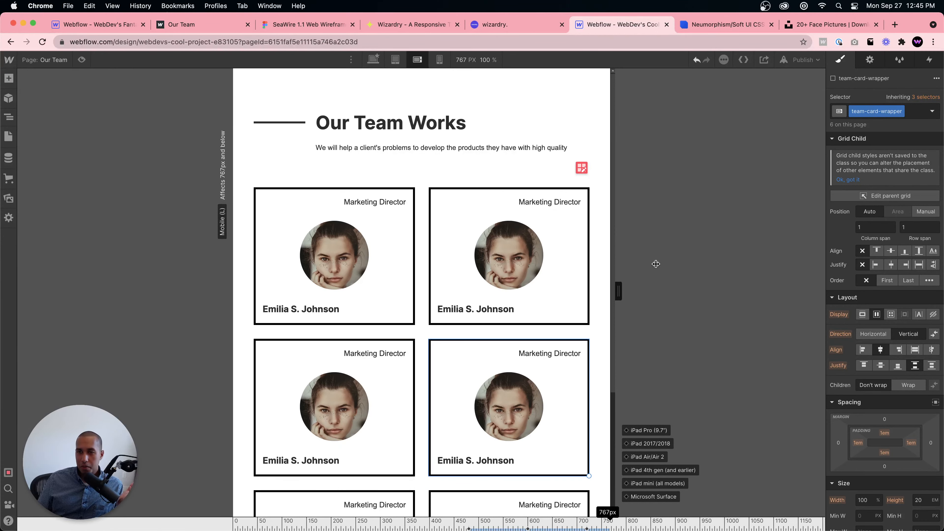
pyautogui.moveTo(656, 264); pyautogui.dragTo(593, 231)
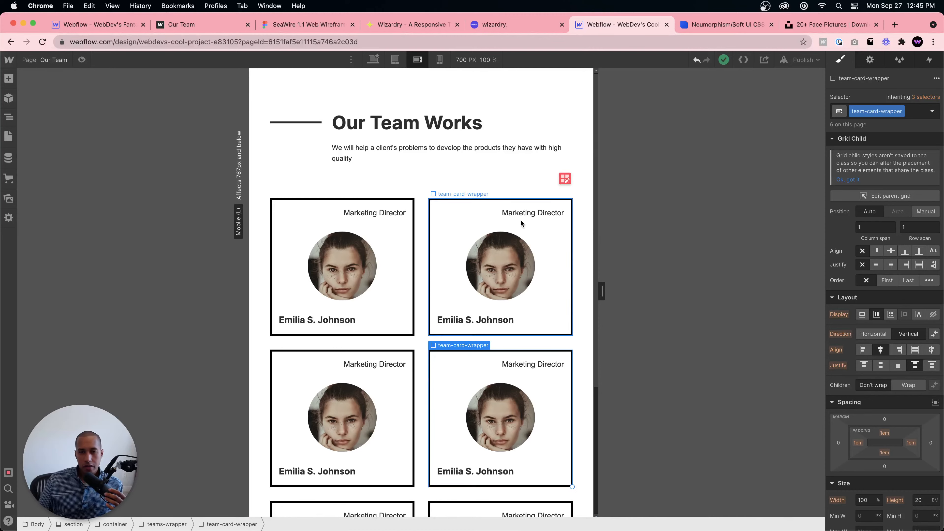
pyautogui.click(302, 216)
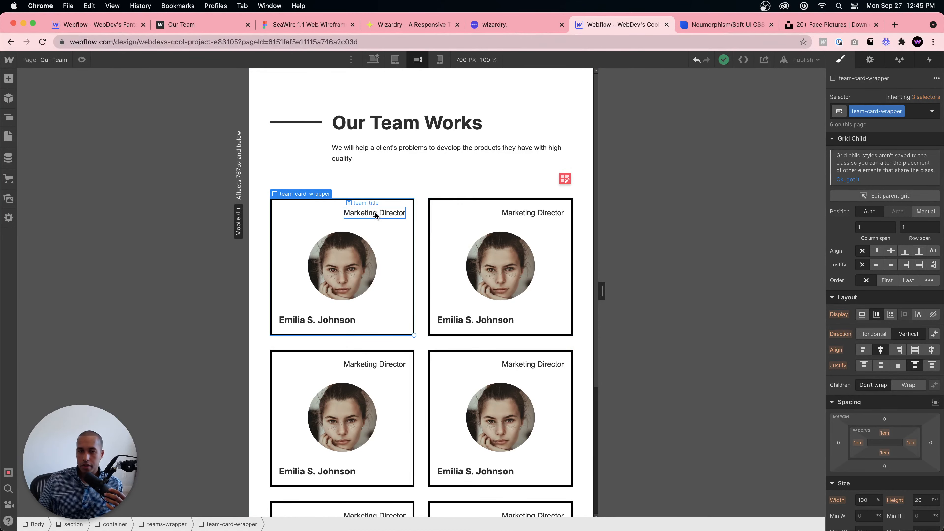
# Step: At the mobile landscape breakpoint, reset the flex-child alignment of team-title and team-name to auto, and check the cards at 767 px
pyautogui.click(353, 213)
pyautogui.click(862, 185)
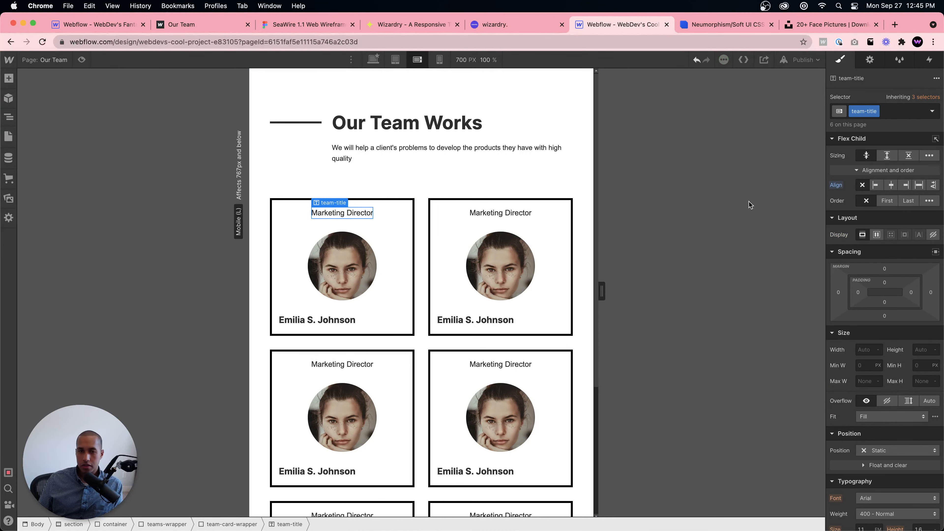
pyautogui.click(317, 320)
pyautogui.click(862, 185)
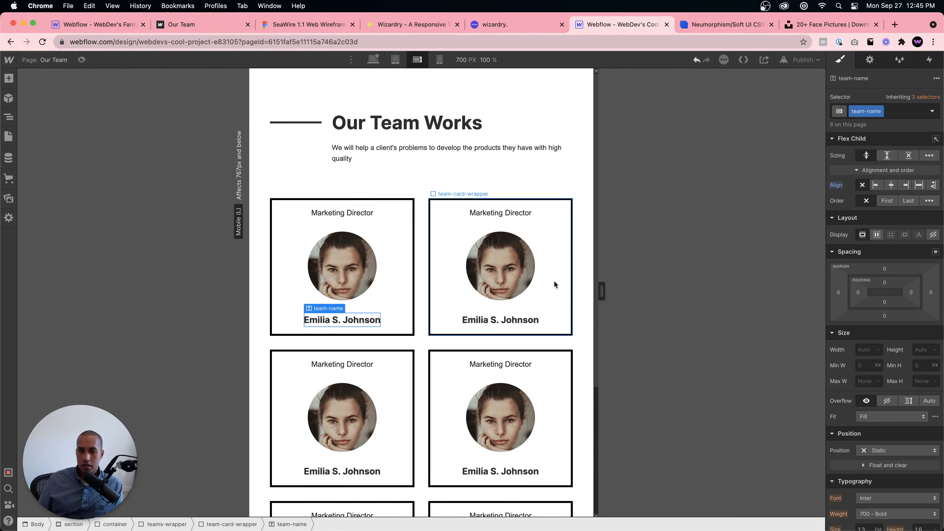
pyautogui.click(554, 283)
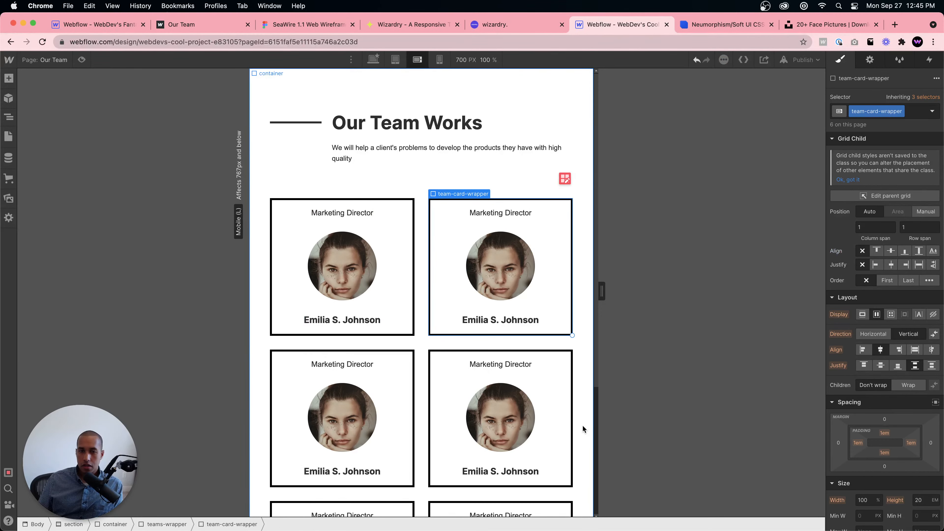
pyautogui.moveTo(602, 291); pyautogui.dragTo(644, 253)
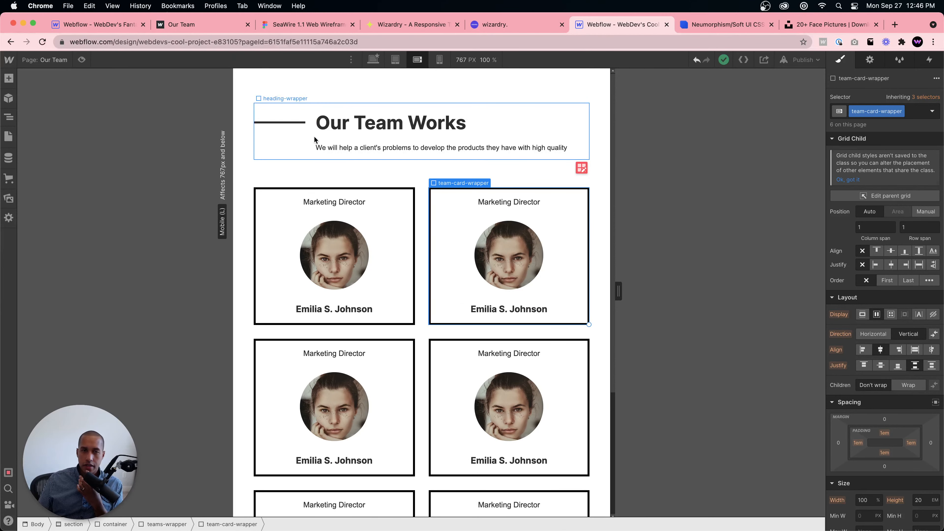
# Step: Try deleting the heading-wrapper grid's second row and its 1fr column, undoing each deletion
pyautogui.click(265, 144)
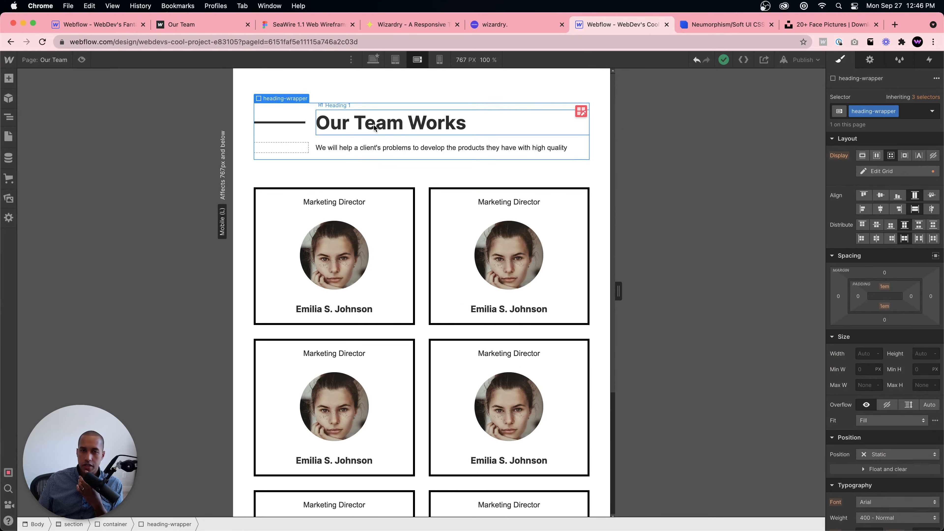
pyautogui.click(581, 111)
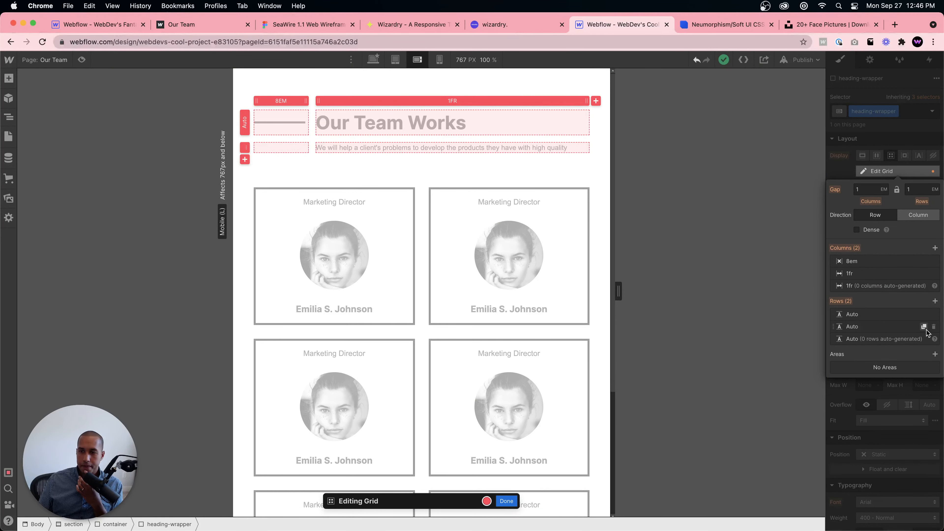
pyautogui.click(933, 327)
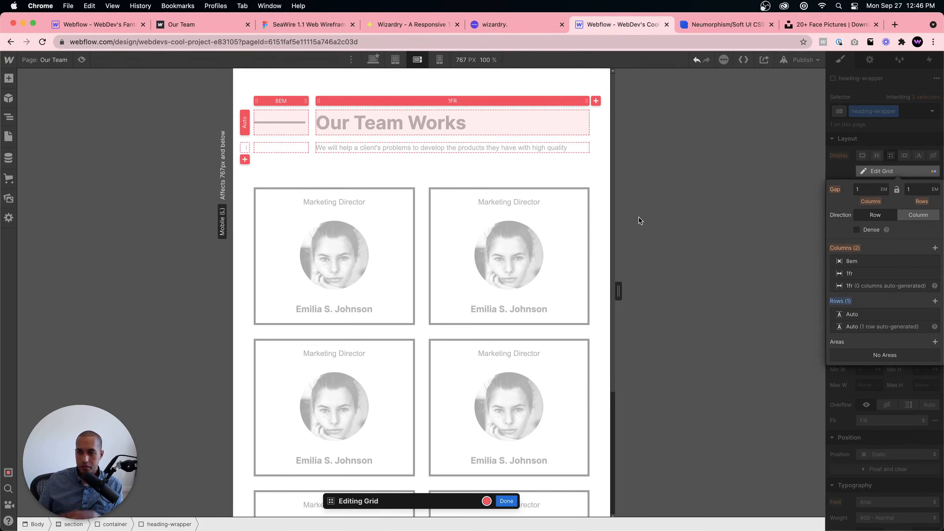
pyautogui.press('super+z')
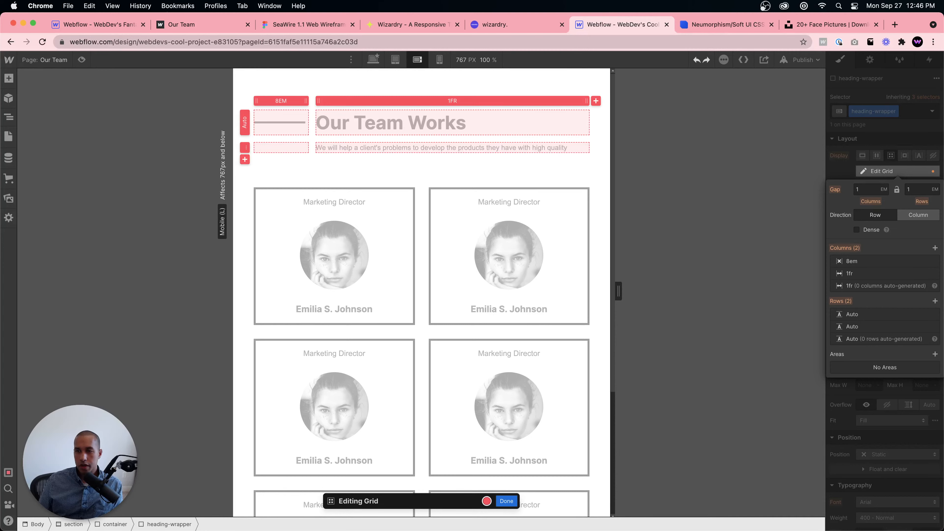
pyautogui.click(933, 274)
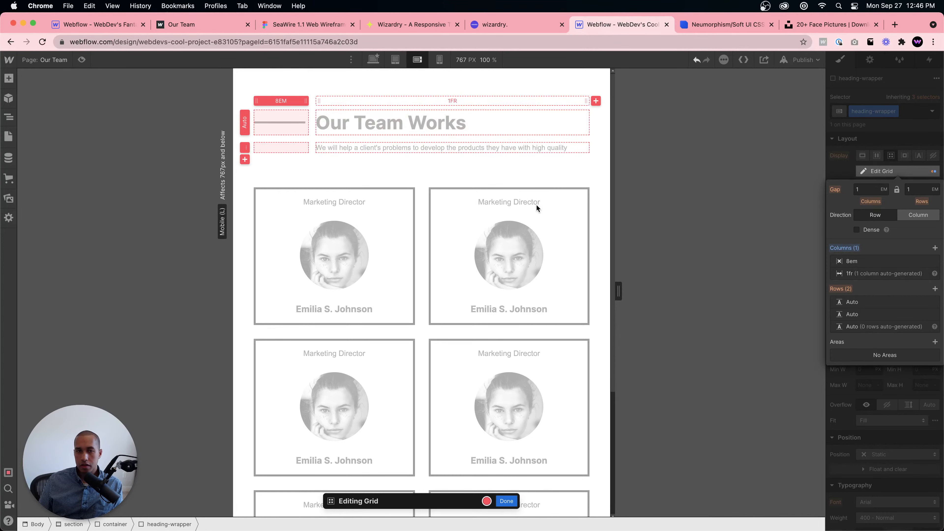
pyautogui.press('super+z')
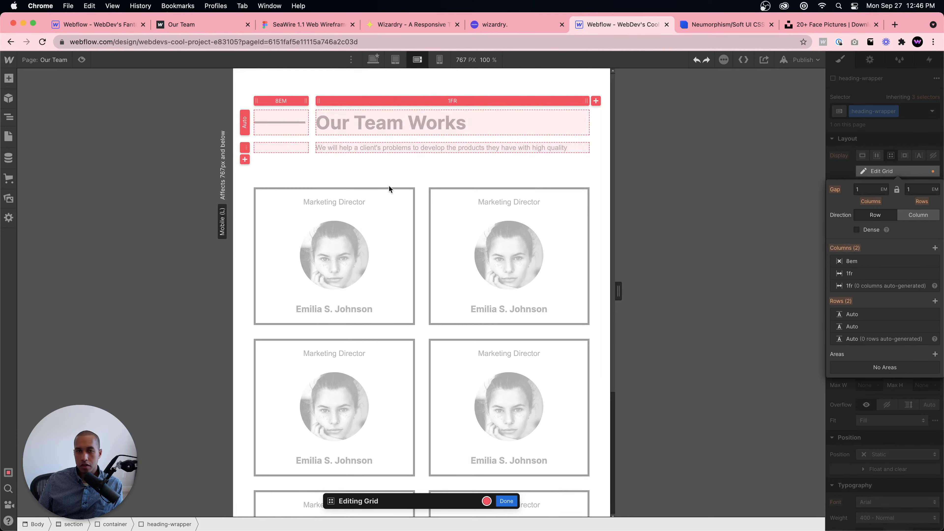
pyautogui.click(506, 501)
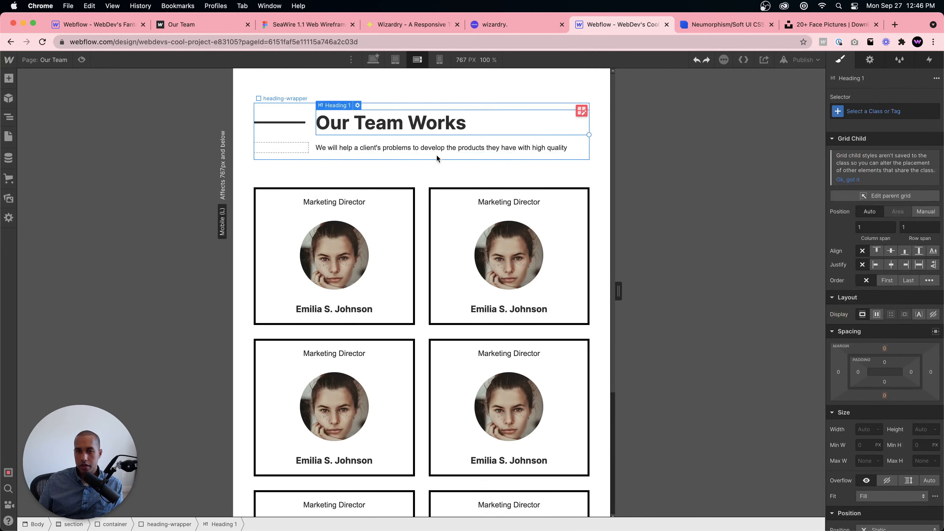
# Step: Switch the heading-wrapper to a vertical flex layout with start alignment, and reset the heading-line's own alignment to auto
pyautogui.click(880, 174)
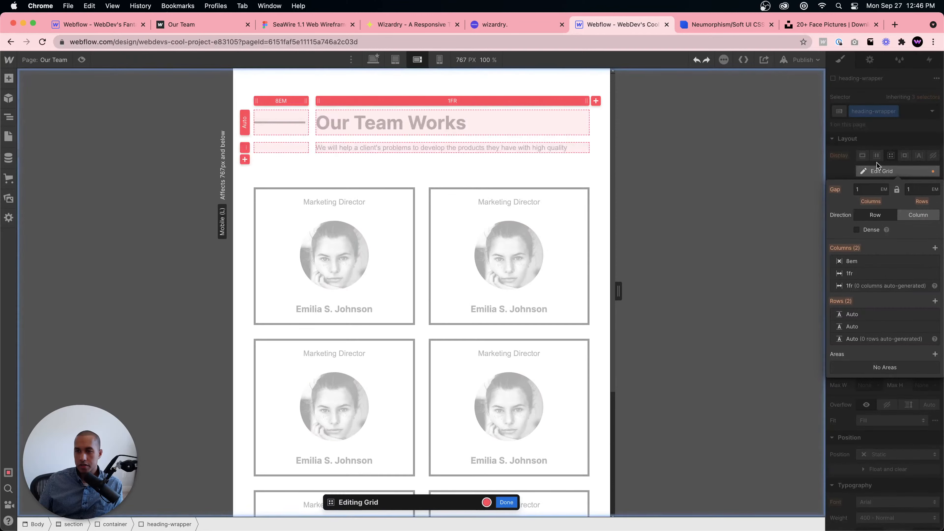
pyautogui.click(875, 156)
pyautogui.click(875, 155)
pyautogui.click(911, 174)
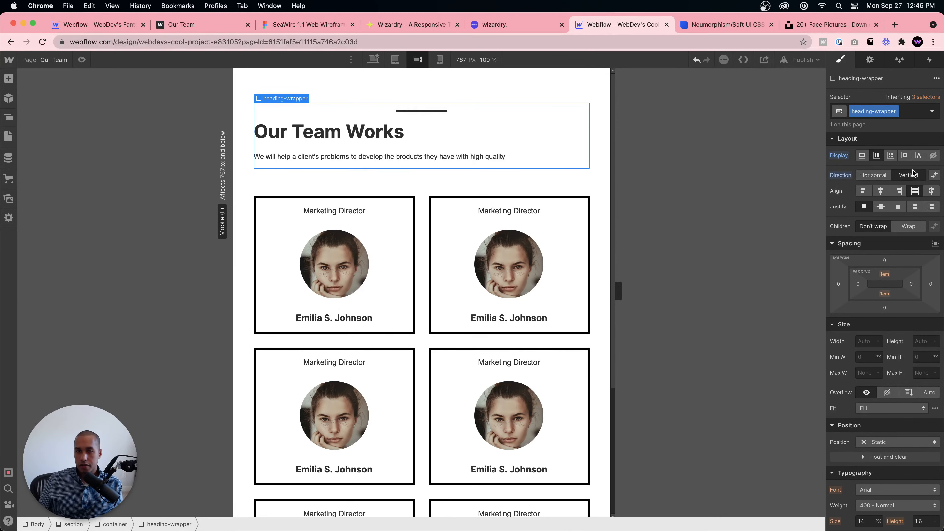
pyautogui.click(862, 191)
pyautogui.click(435, 111)
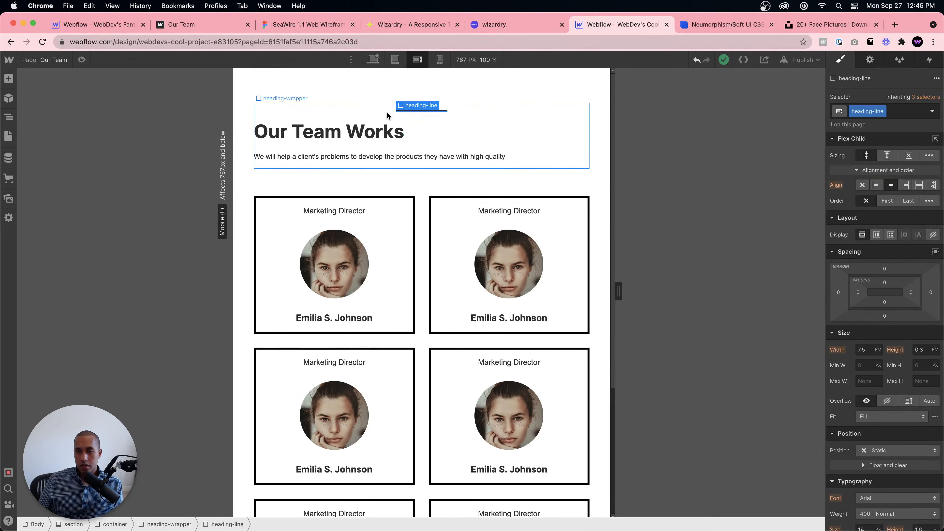
pyautogui.click(862, 185)
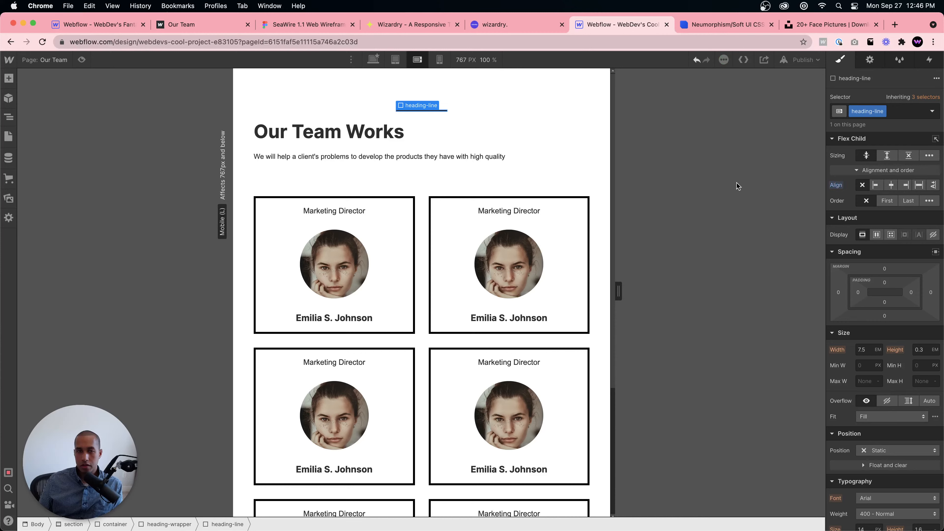
# Step: Examine the alignment and layout settings of the heading-wrapper, heading-line, Heading 1 and container
pyautogui.click(532, 126)
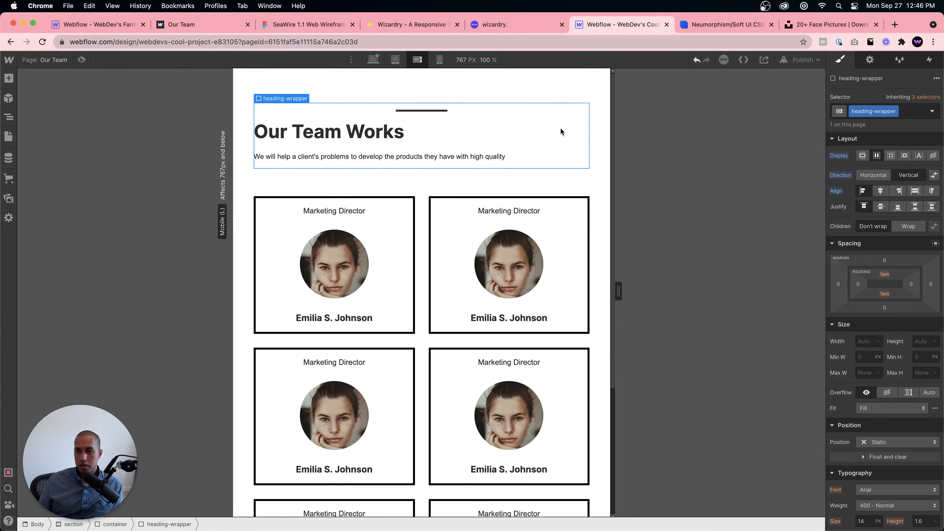
pyautogui.click(411, 111)
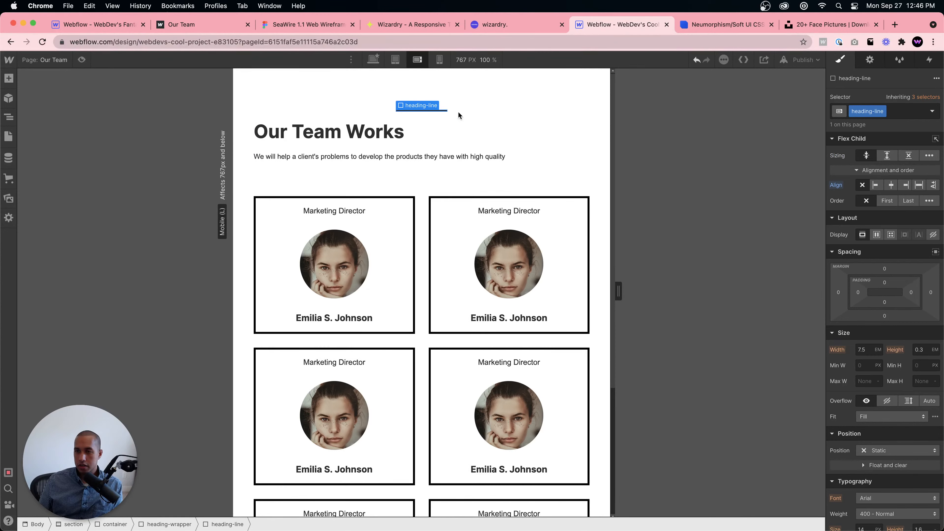
pyautogui.click(885, 171)
pyautogui.click(886, 171)
pyautogui.click(326, 116)
pyautogui.click(413, 123)
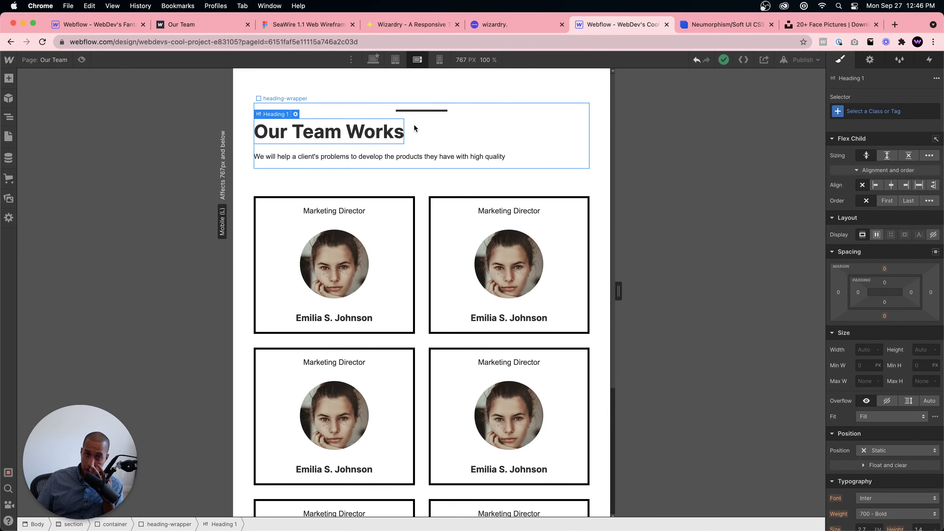
pyautogui.click(421, 108)
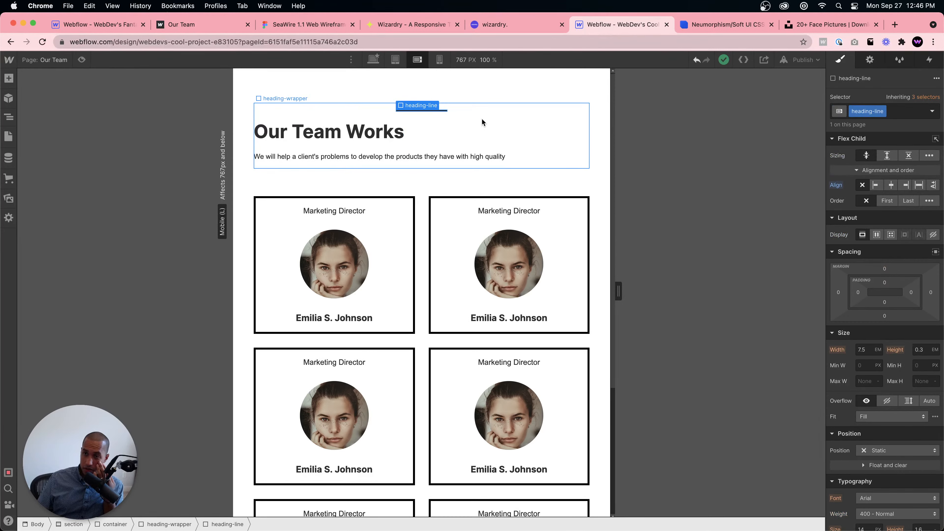
pyautogui.click(471, 113)
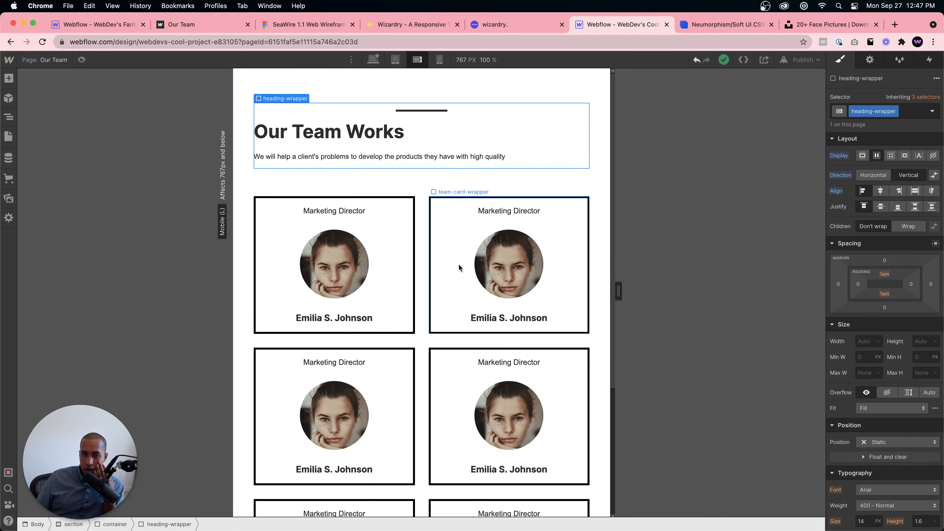
pyautogui.click(589, 88)
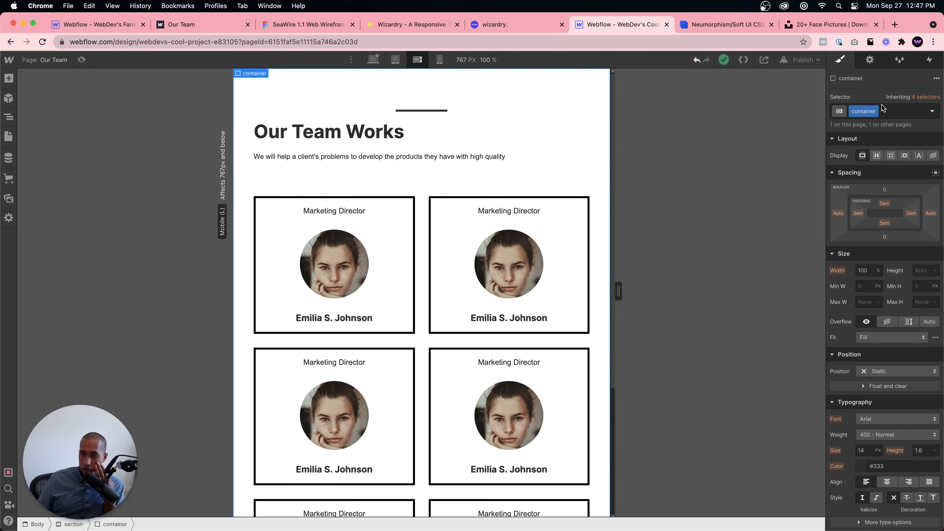
# Step: Check the Body (All Pages) typography at mobile landscape and test the layout at 568 px and 582 px canvas widths
pyautogui.click(9, 117)
pyautogui.click(38, 97)
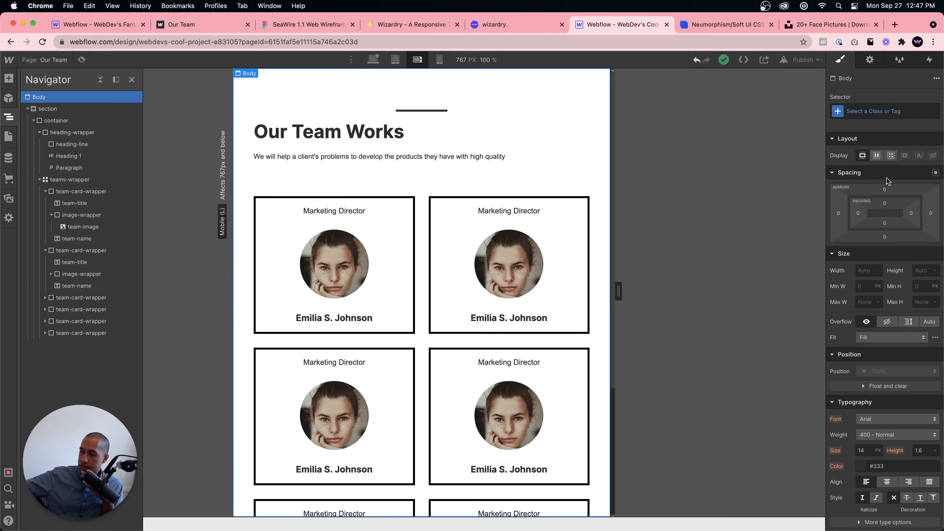
pyautogui.click(878, 111)
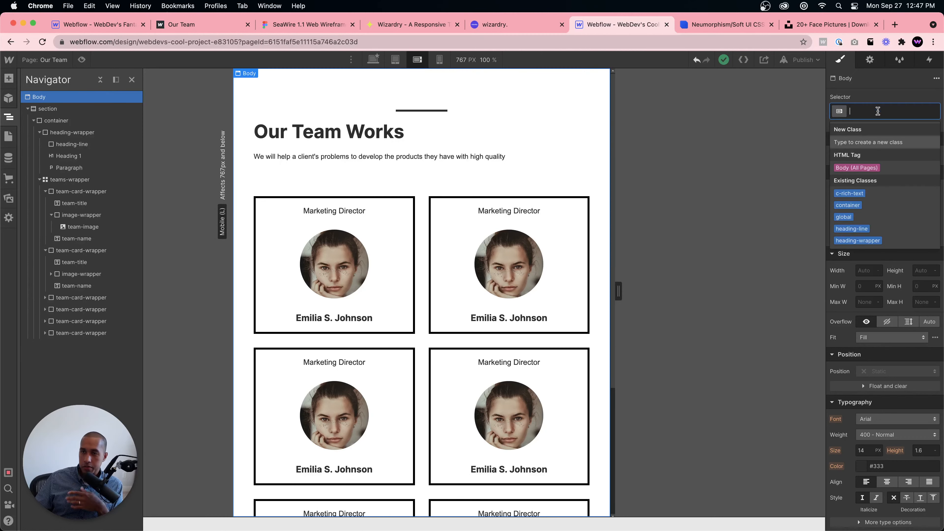
pyautogui.click(867, 168)
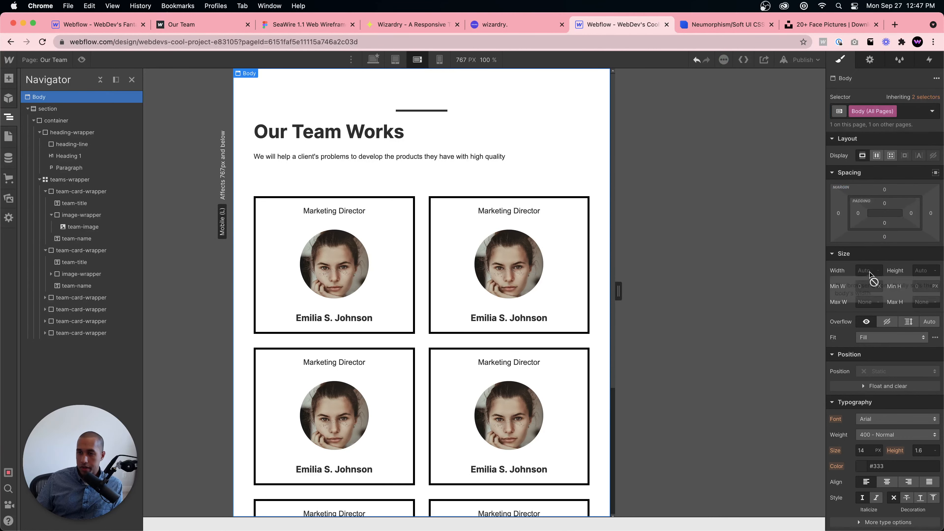
pyautogui.scroll(-5, 874, 310)
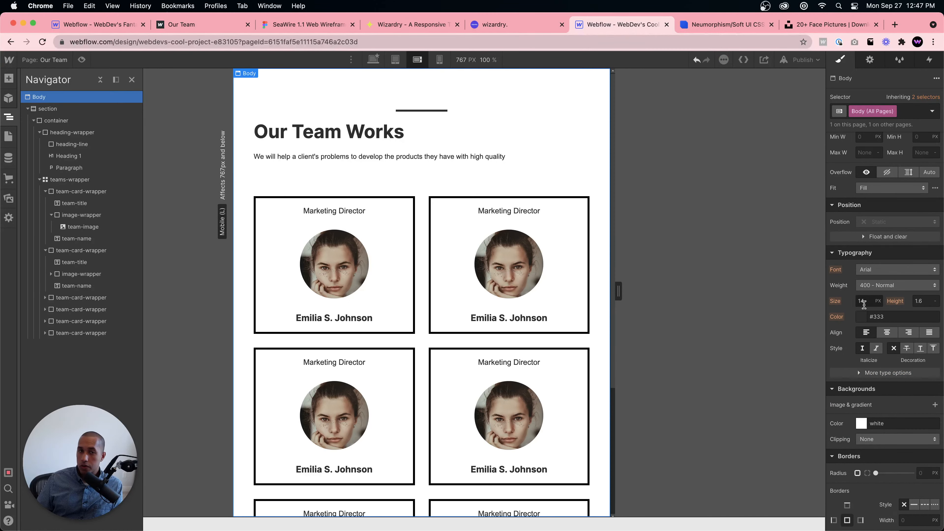
pyautogui.scroll(1, 864, 304)
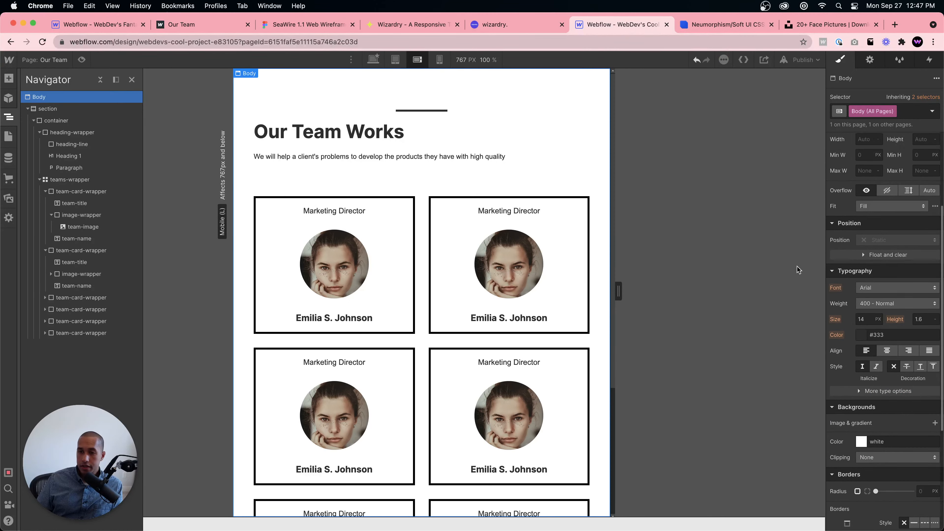
pyautogui.click(411, 63)
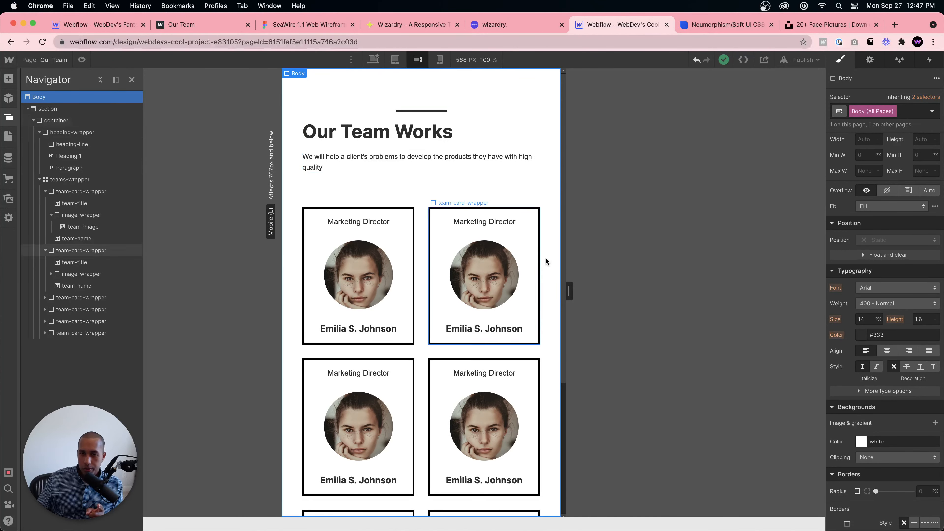
pyautogui.moveTo(569, 291)
pyautogui.mouseDown()
pyautogui.moveTo(628, 284)
pyautogui.moveTo(527, 271)
pyautogui.moveTo(568, 273)
pyautogui.mouseUp()
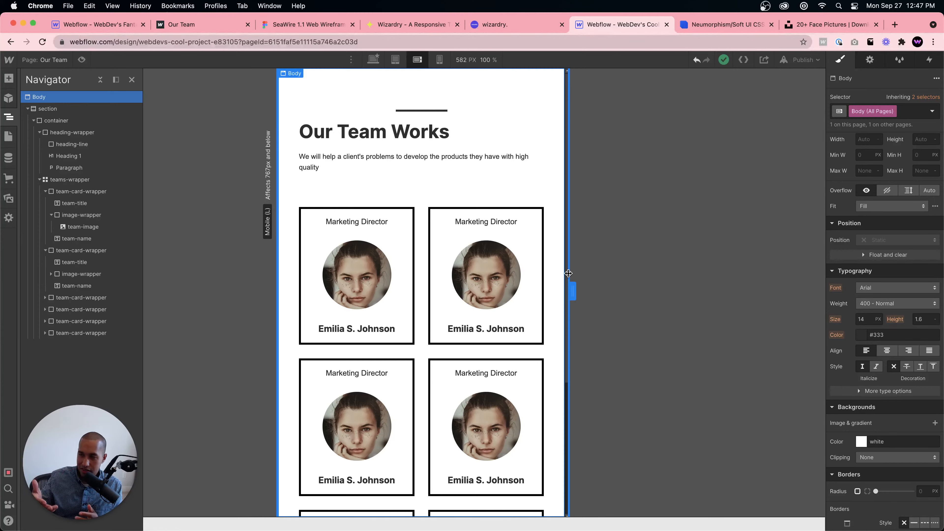
# Step: At the tablet breakpoint, select the Body (All Pages) tag and examine its font size
pyautogui.click(395, 60)
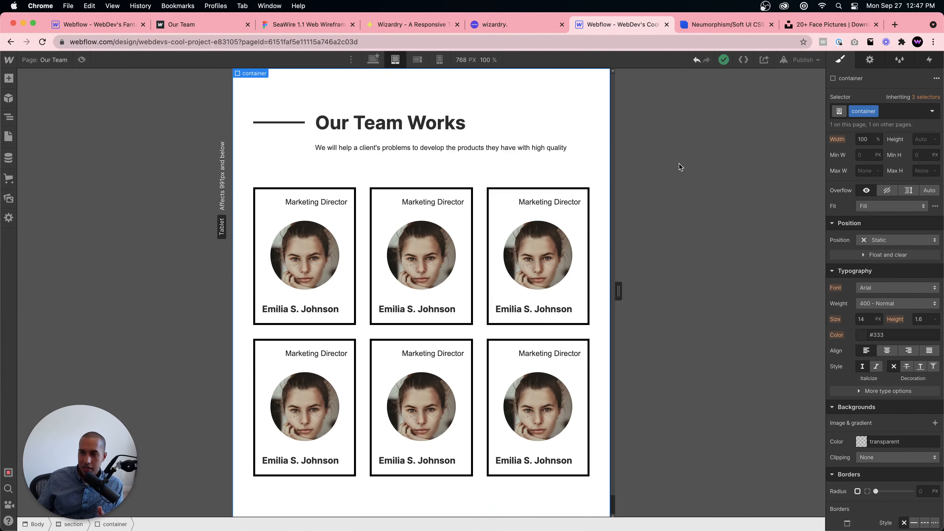
pyautogui.click(8, 116)
pyautogui.click(58, 98)
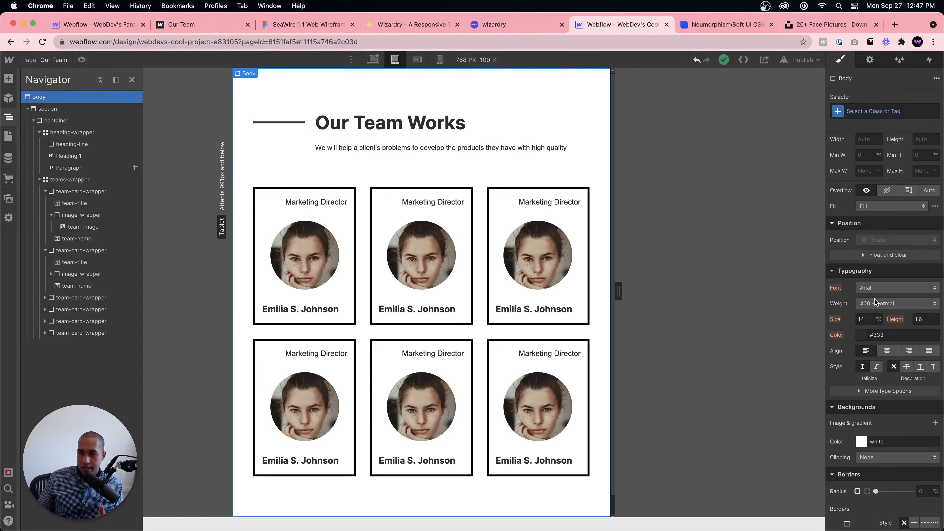
pyautogui.click(873, 111)
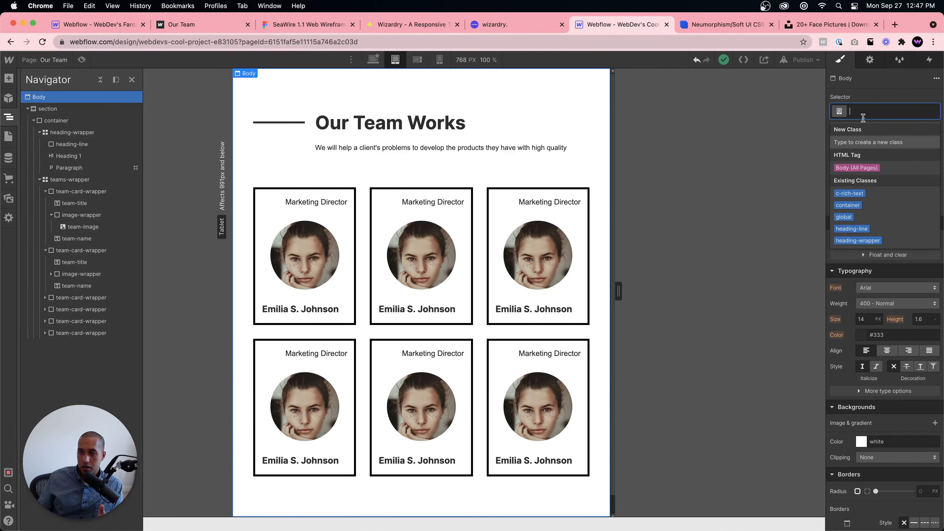
pyautogui.click(852, 165)
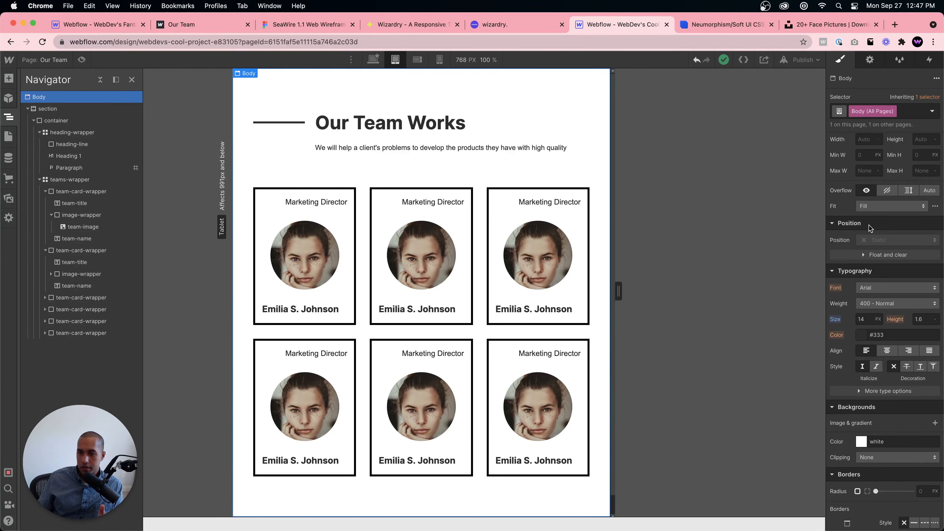
# Step: At the tablet breakpoint, try a 1 VW font size on Body (All Pages), test it by resizing the canvas, and restore 14 px
pyautogui.click(417, 59)
pyautogui.click(439, 60)
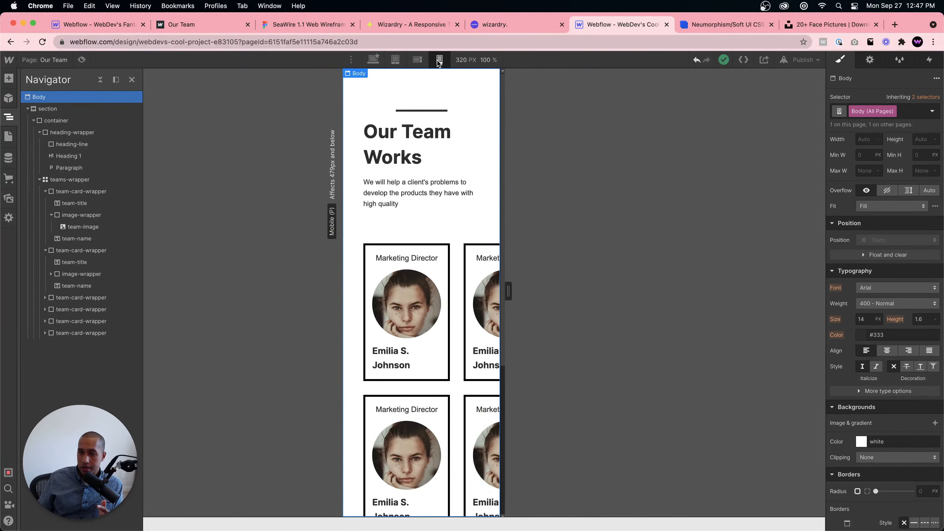
pyautogui.click(395, 59)
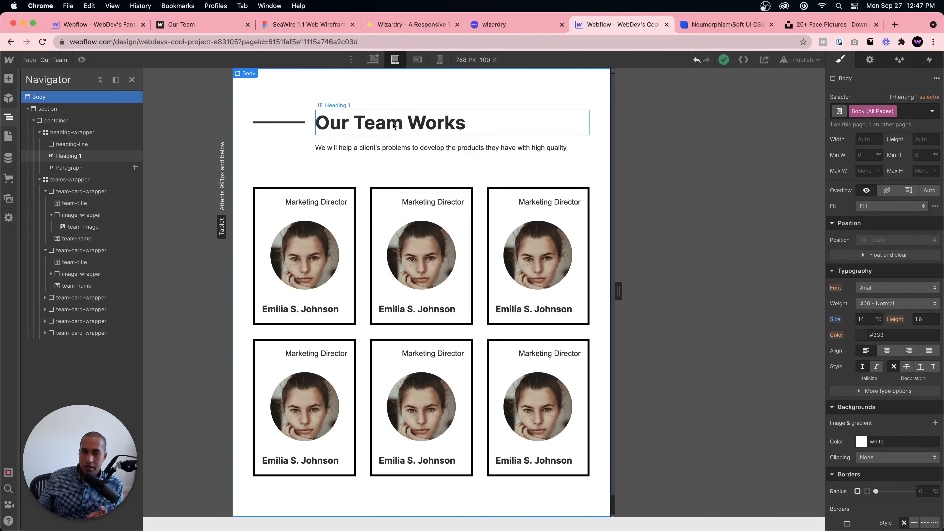
pyautogui.click(863, 319)
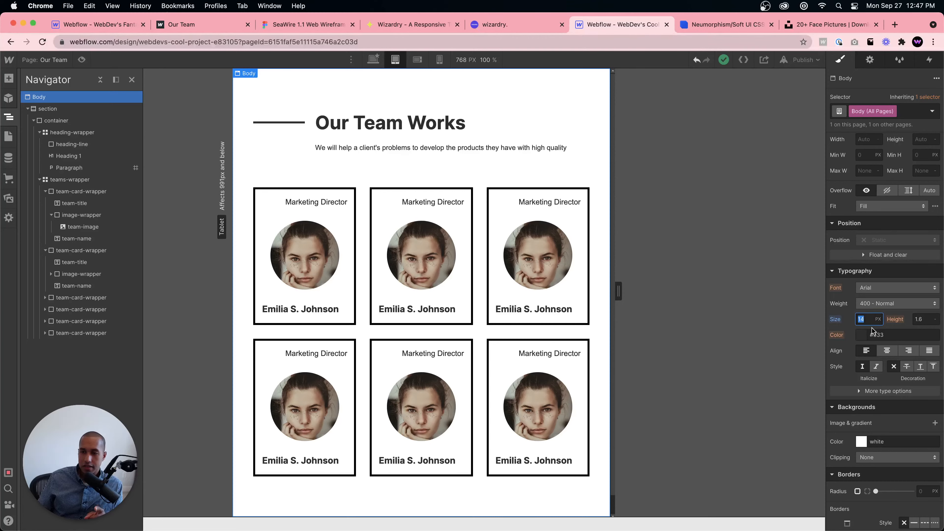
pyautogui.write('1vw')
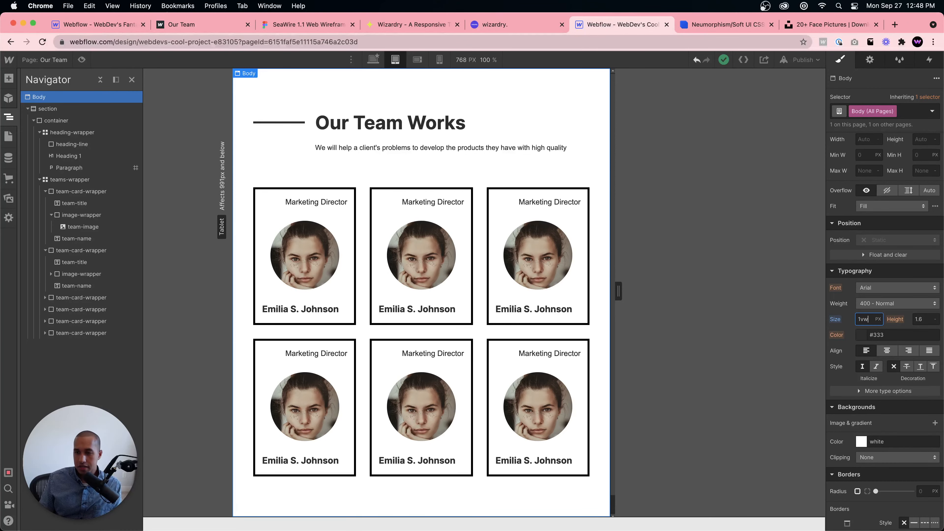
pyautogui.press('Return')
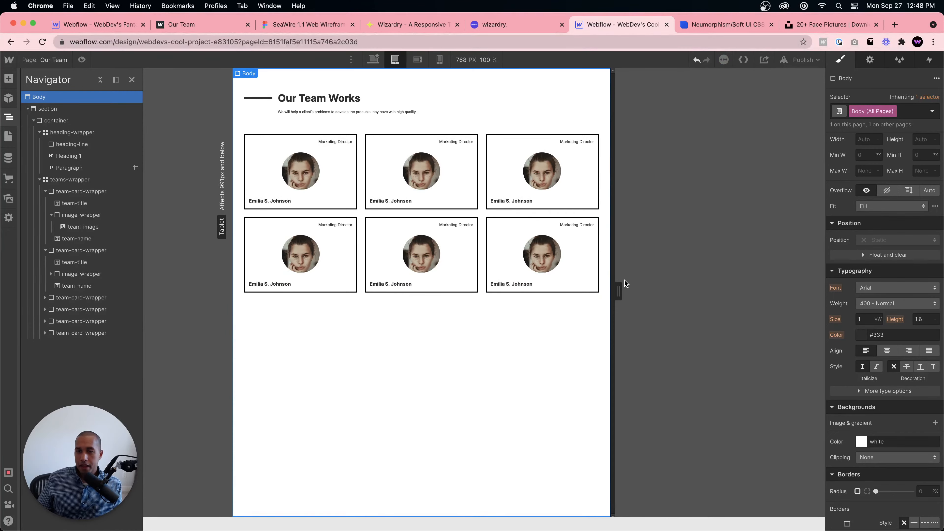
pyautogui.moveTo(618, 291); pyautogui.dragTo(485, 285)
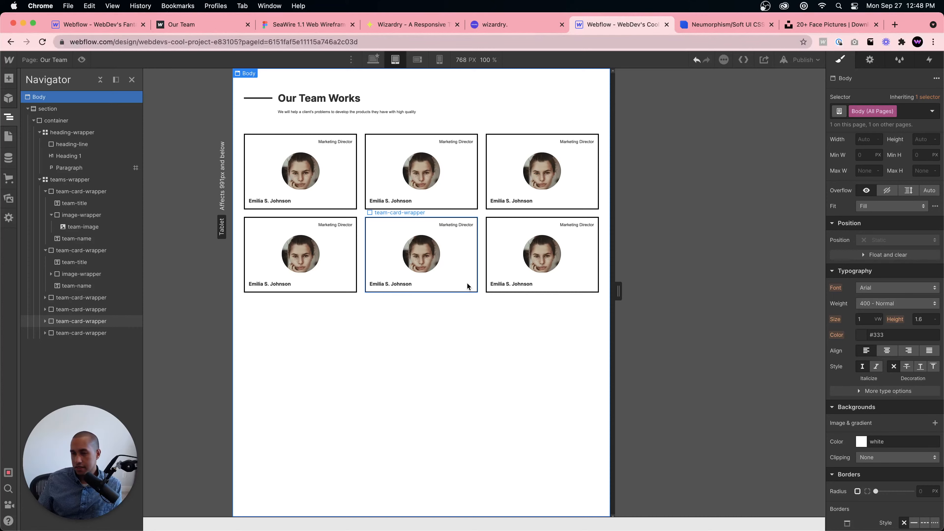
pyautogui.click(860, 318)
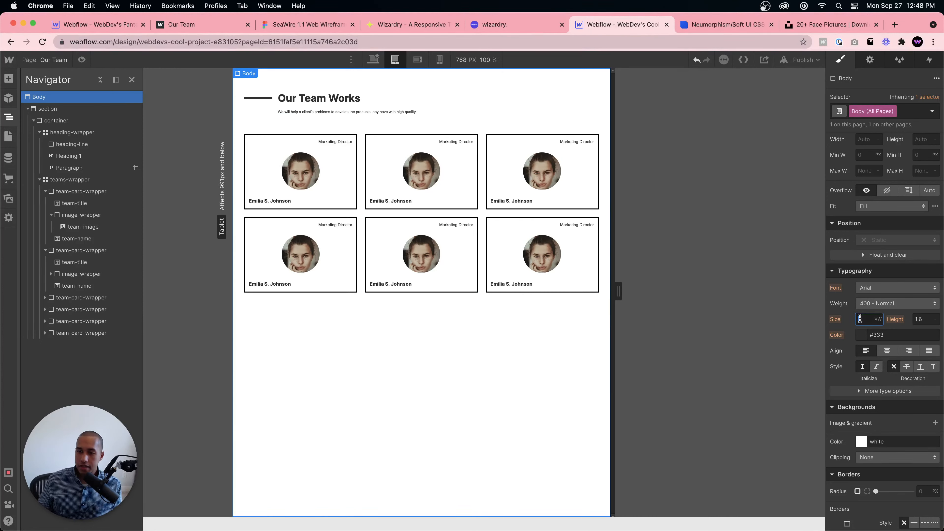
pyautogui.write('14')
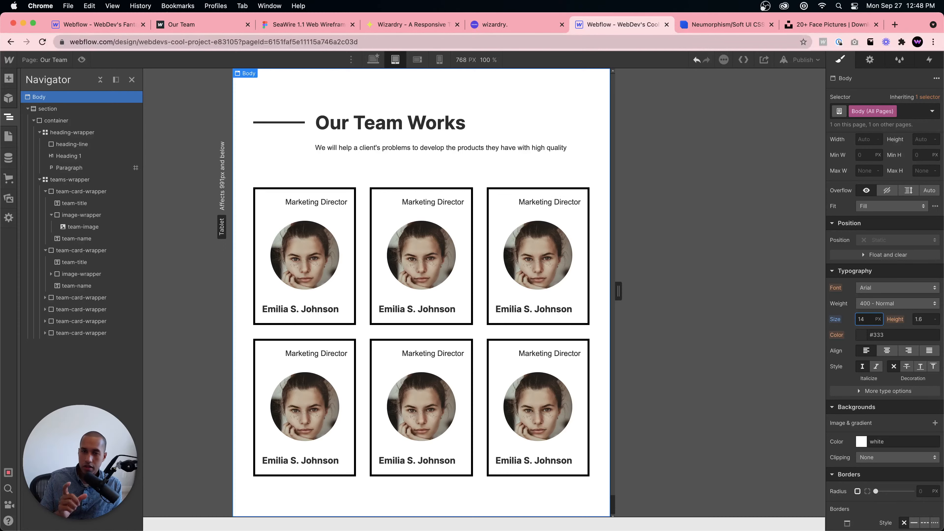
# Step: At the mobile portrait breakpoint, remove the second column from the teams-wrapper grid so the cards stack in one column
pyautogui.click(411, 63)
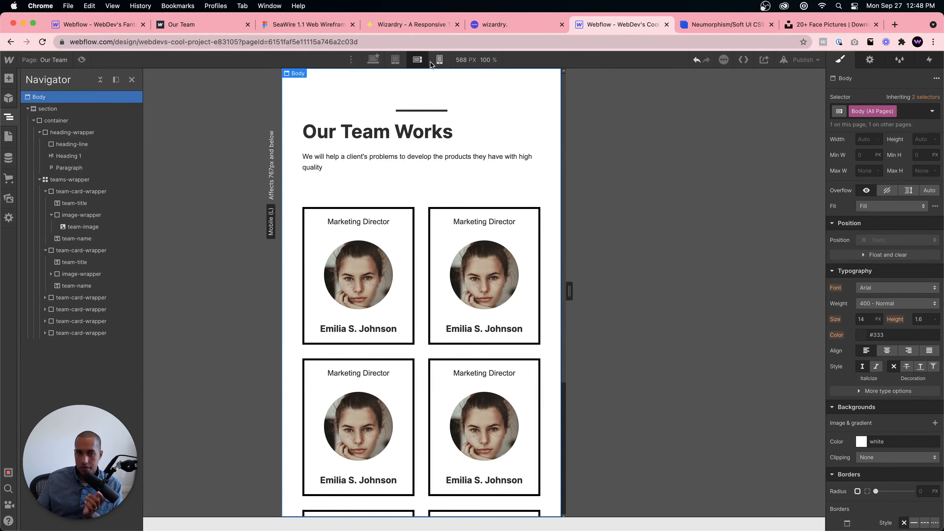
pyautogui.click(438, 60)
pyautogui.click(417, 60)
pyautogui.click(437, 61)
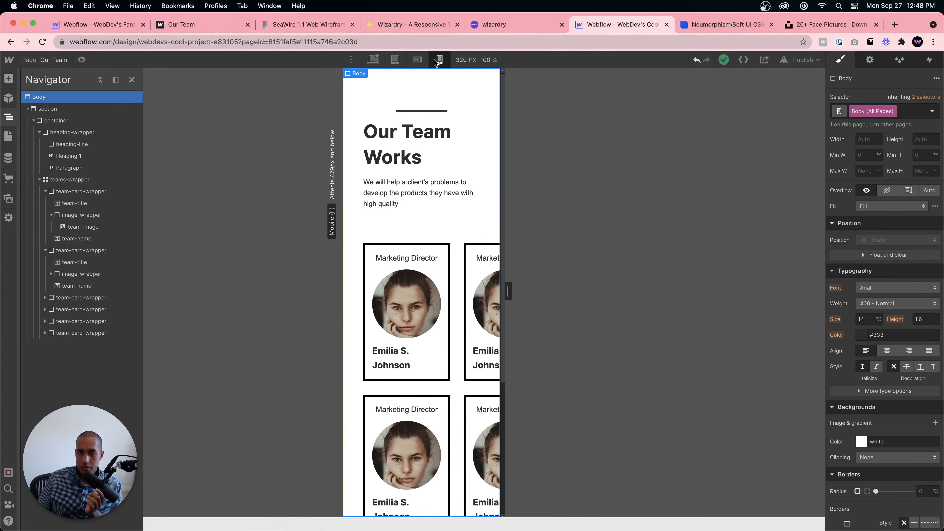
pyautogui.click(427, 257)
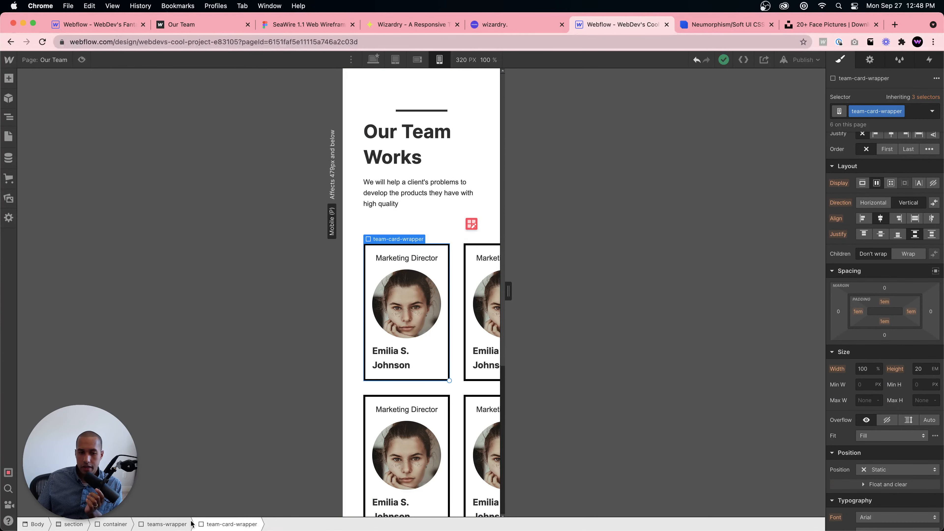
pyautogui.click(175, 524)
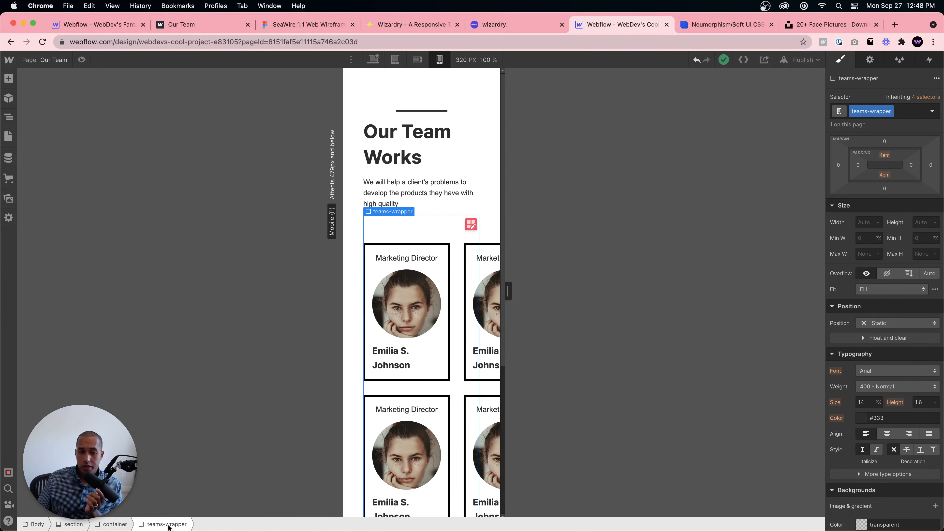
pyautogui.click(468, 227)
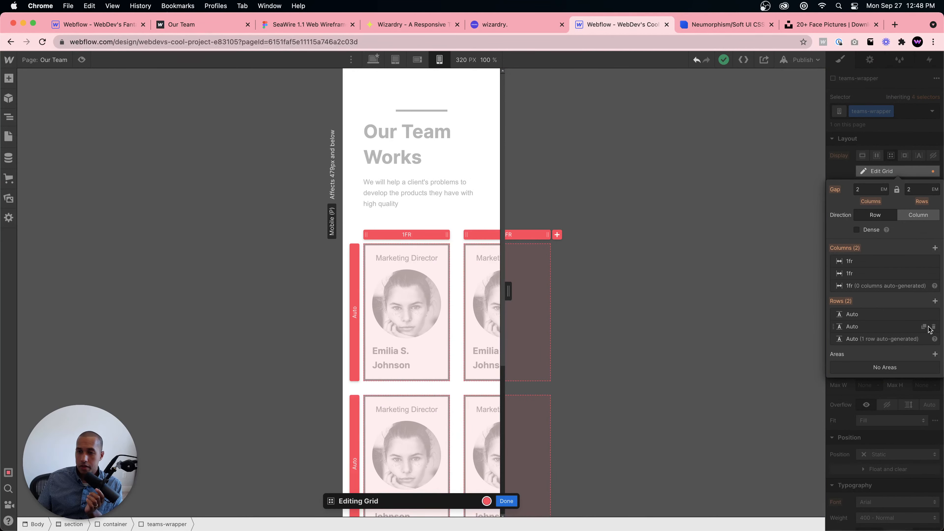
pyautogui.click(932, 273)
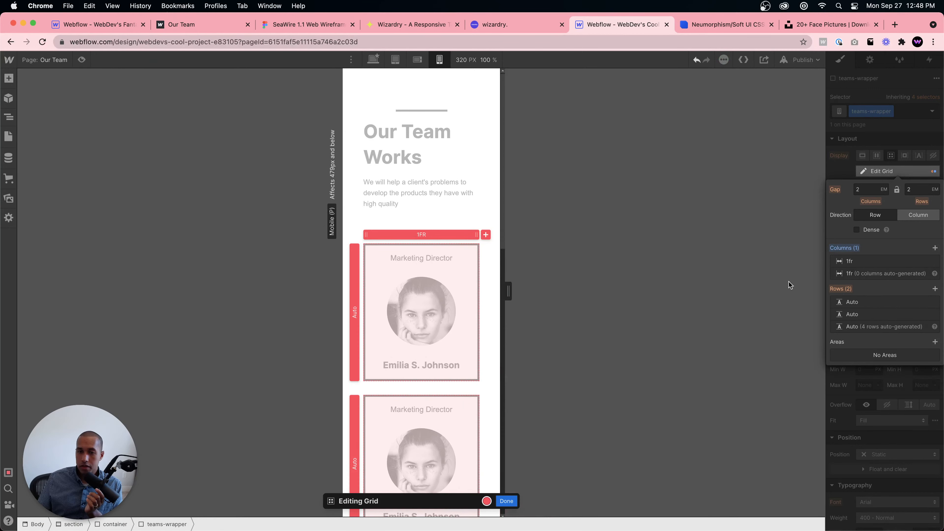
# Step: Try a 1em width for the single teams-wrapper grid column, restore it to 1fr, and finish editing the grid
pyautogui.click(857, 260)
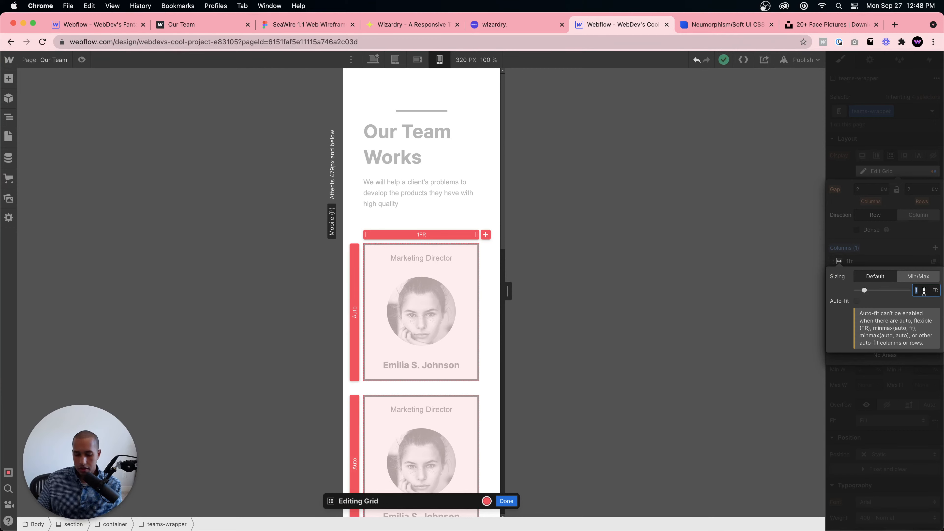
pyautogui.write('1em')
pyautogui.press('Return')
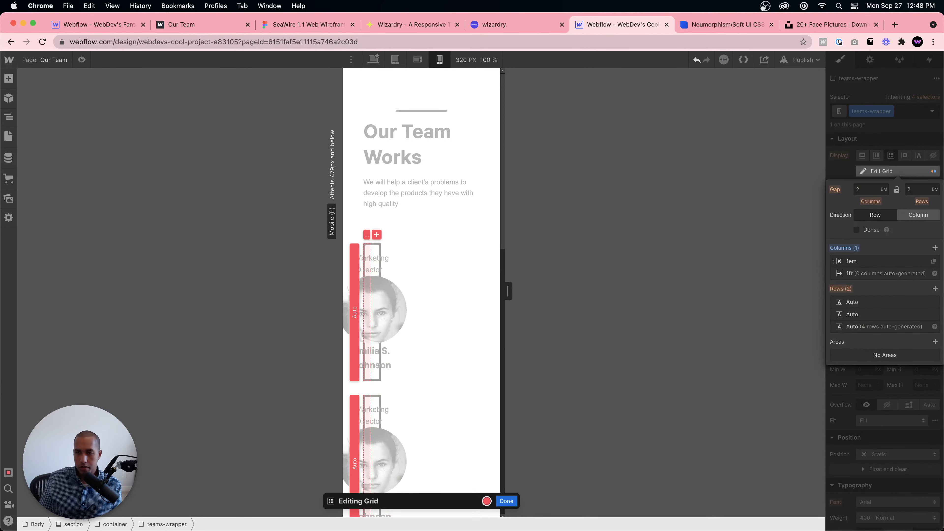
pyautogui.click(864, 263)
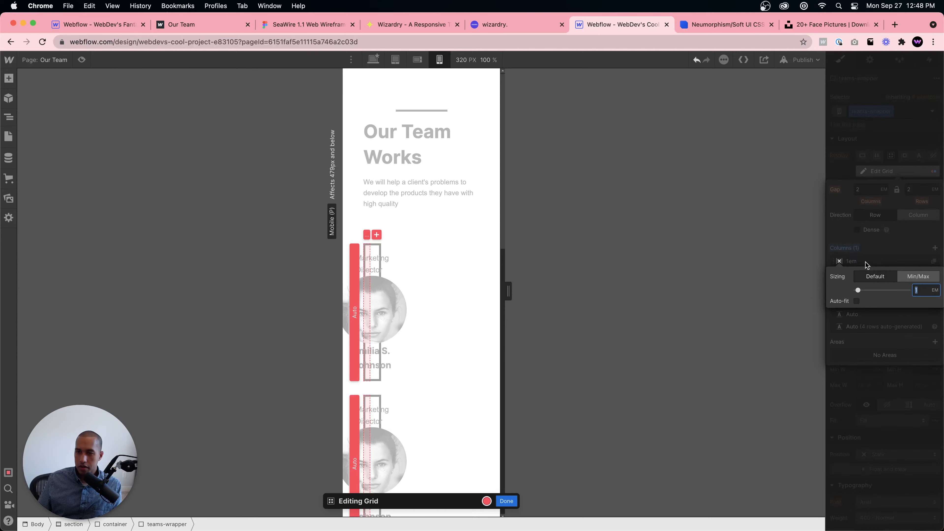
pyautogui.write('1fr')
pyautogui.press('Return')
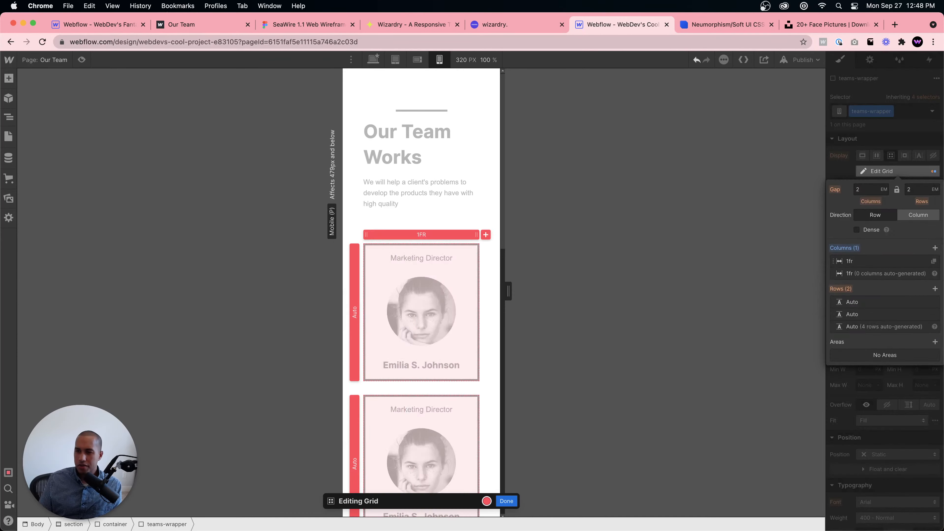
pyautogui.click(839, 168)
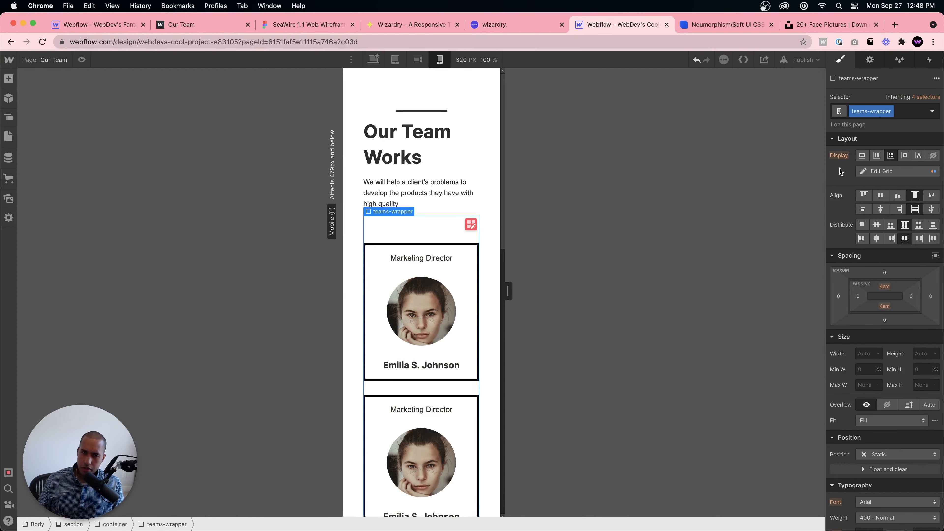
# Step: At the tablet breakpoint, remove the third column from the teams-wrapper grid, leaving two 1fr columns
pyautogui.click(394, 60)
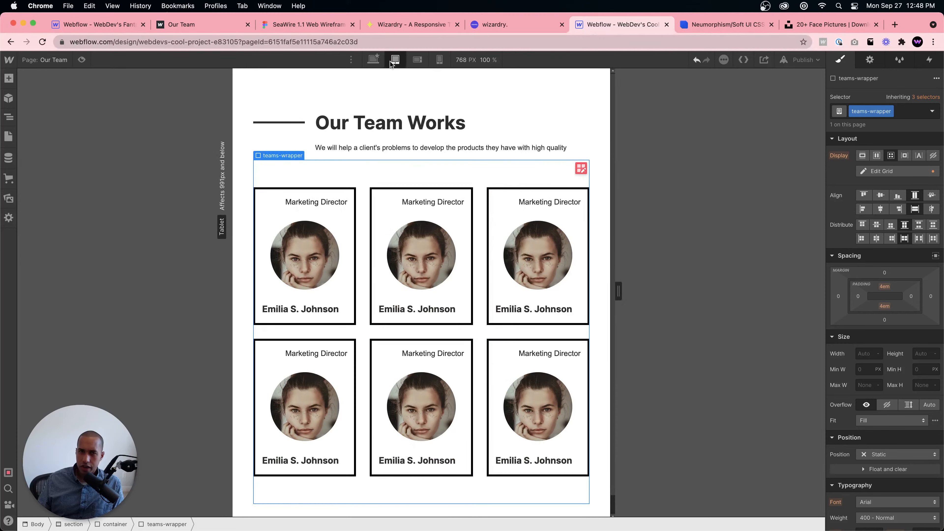
pyautogui.click(373, 59)
pyautogui.click(395, 59)
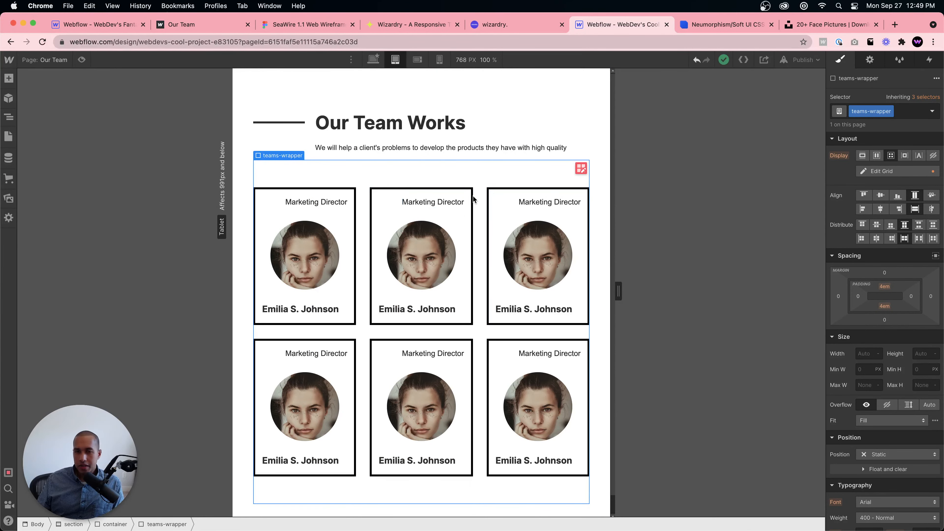
pyautogui.click(581, 169)
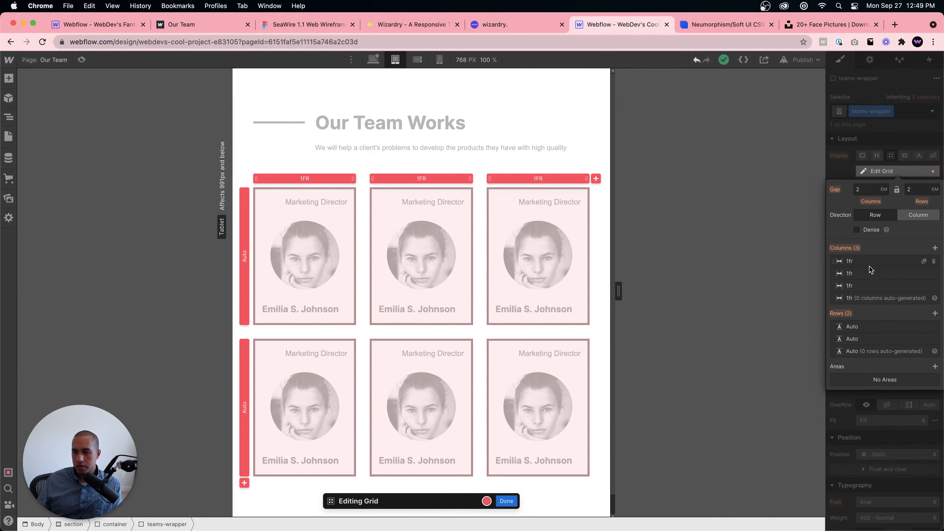
pyautogui.click(934, 286)
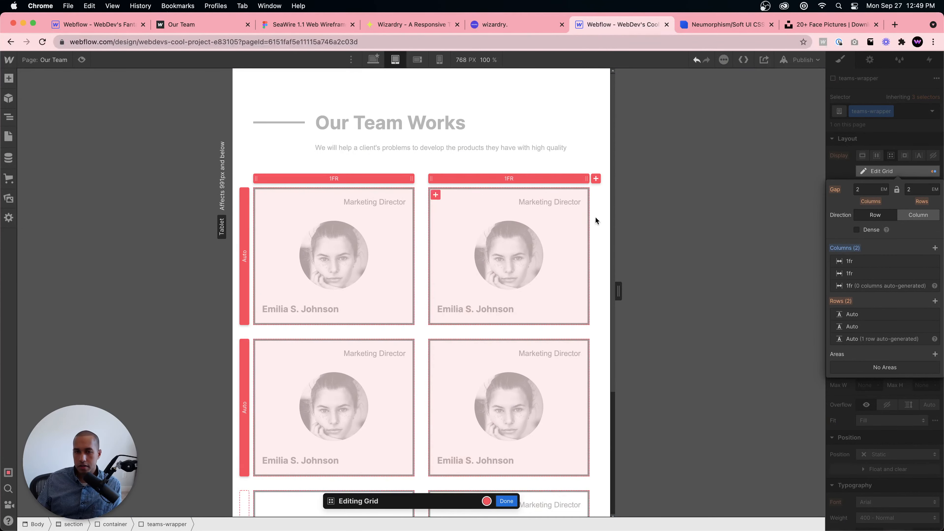
# Step: Finish the grid edit and reset the self-alignment of team-title and team-name to auto on tablet, centring both in the cards
pyautogui.click(506, 502)
pyautogui.click(402, 285)
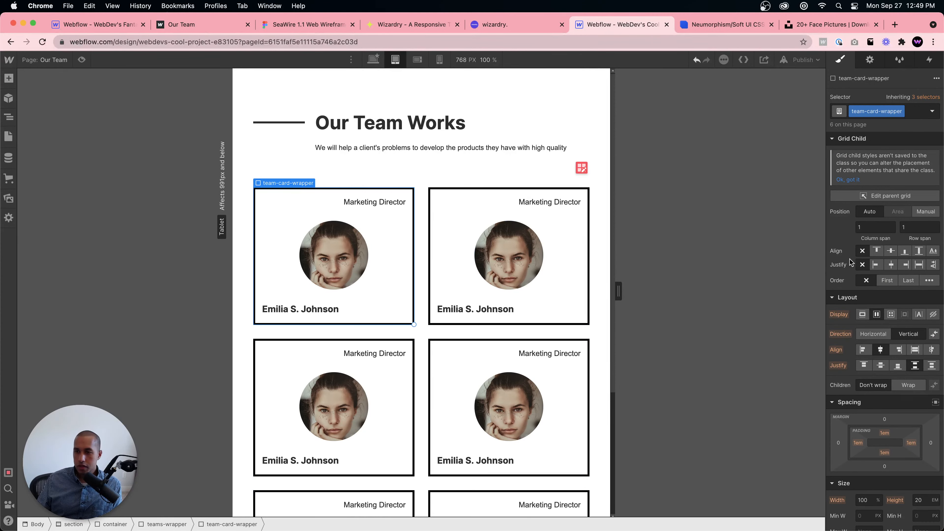
pyautogui.click(536, 201)
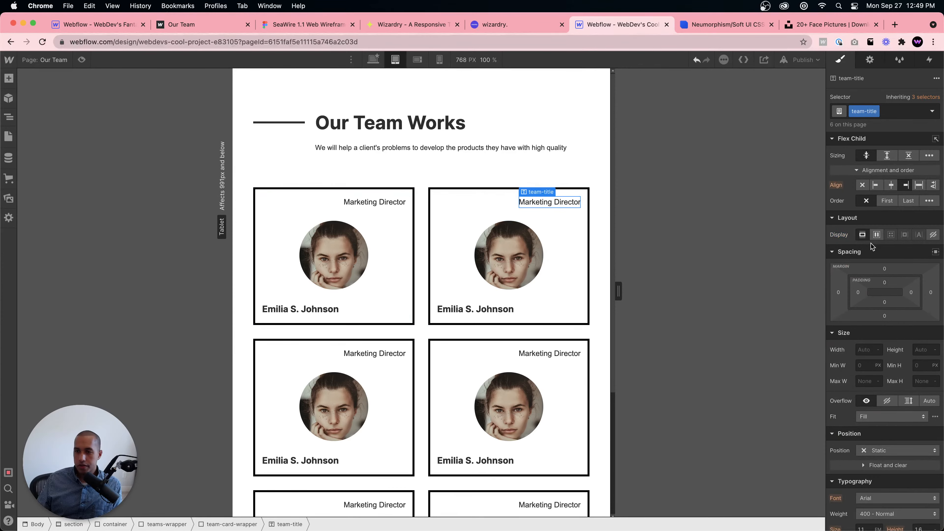
pyautogui.click(862, 185)
pyautogui.click(292, 311)
pyautogui.click(862, 185)
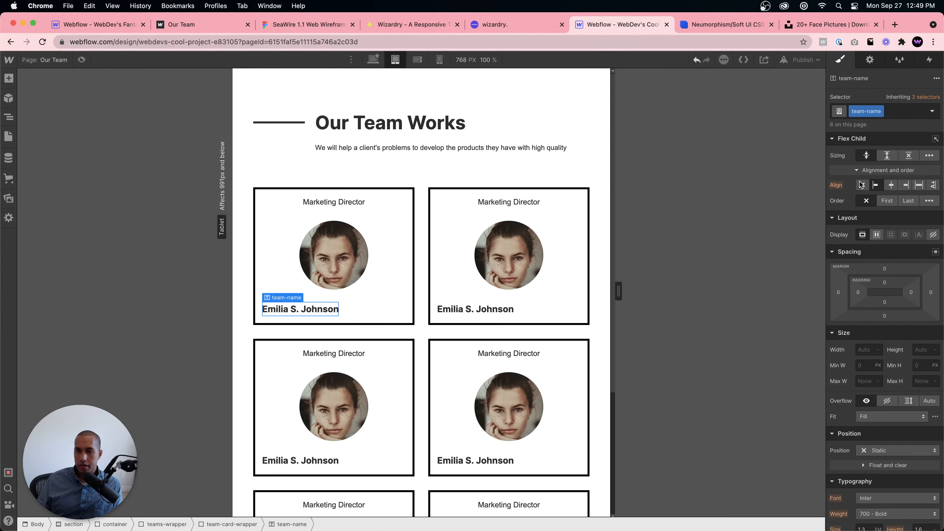
# Step: Reduce the teams-wrapper grid to a single 1fr column at the mobile landscape breakpoint
pyautogui.click(479, 173)
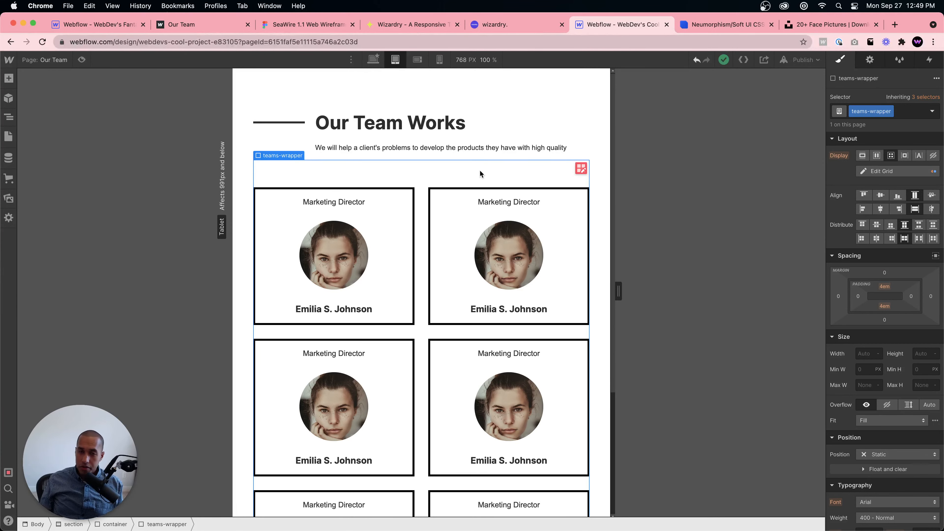
pyautogui.click(417, 62)
pyautogui.click(439, 60)
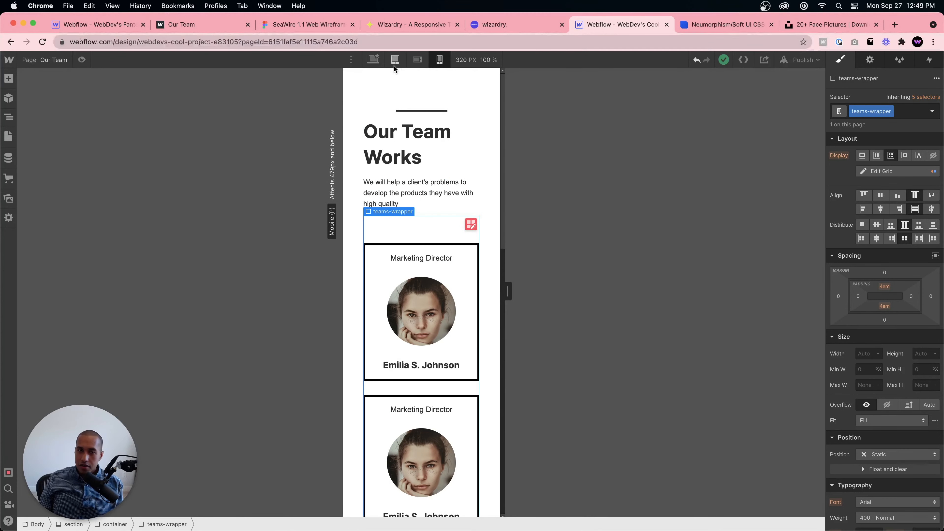
pyautogui.click(417, 65)
pyautogui.click(531, 188)
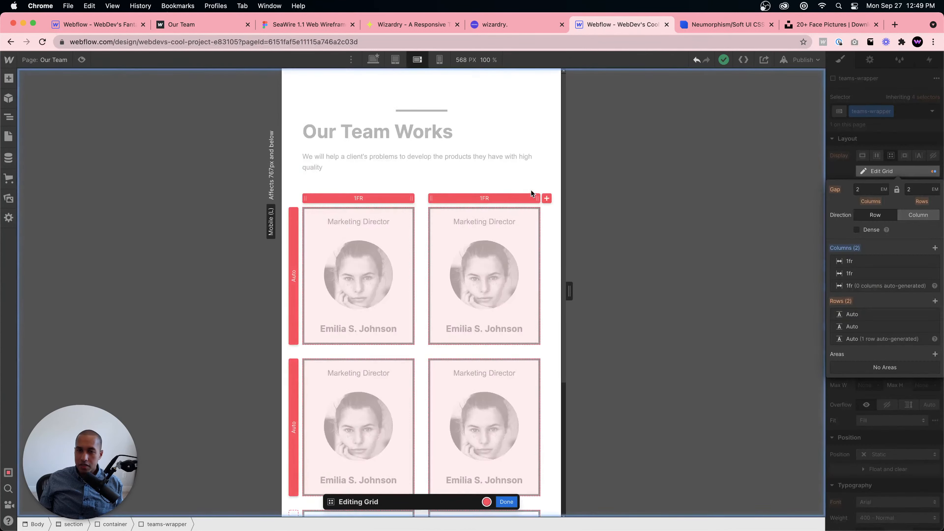
pyautogui.click(934, 273)
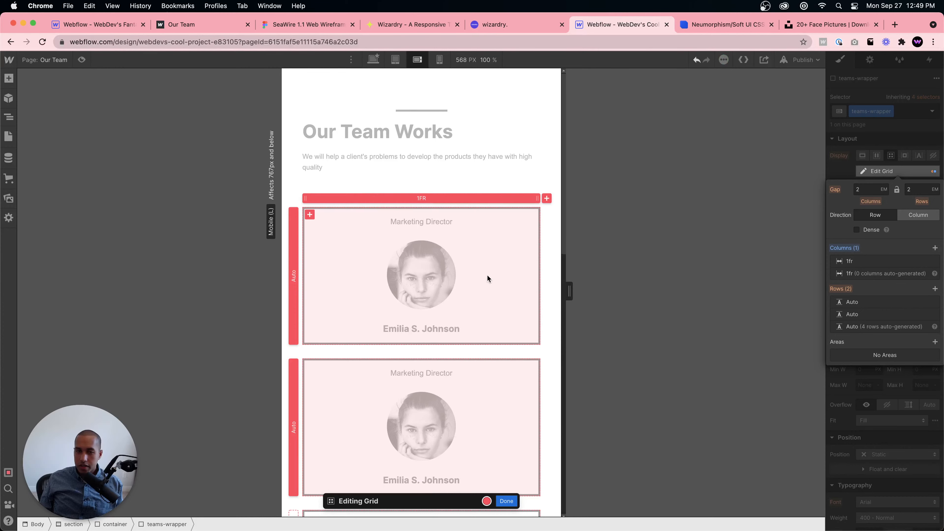
pyautogui.click(506, 501)
# Step: Preview the team section at a 480 px mobile landscape width and at the tablet and desktop breakpoints
pyautogui.moveTo(569, 294); pyautogui.dragTo(358, 186)
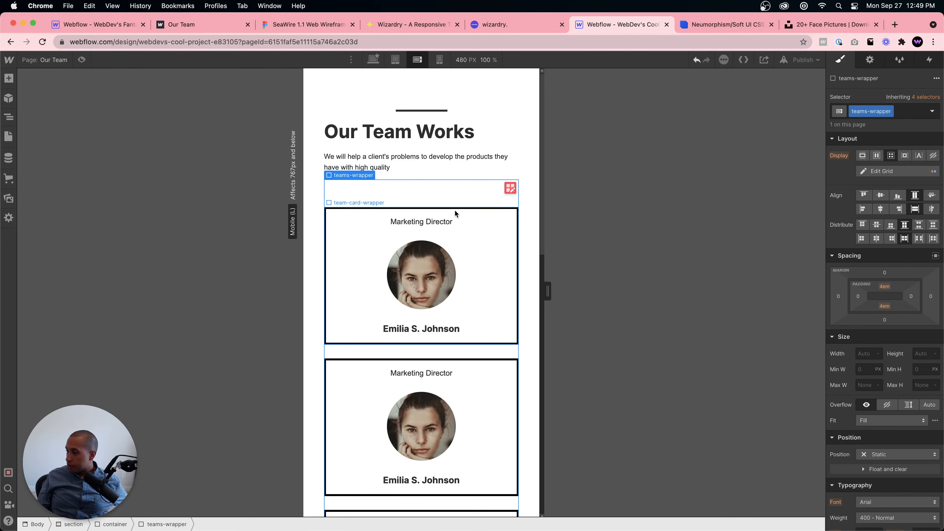
pyautogui.click(394, 60)
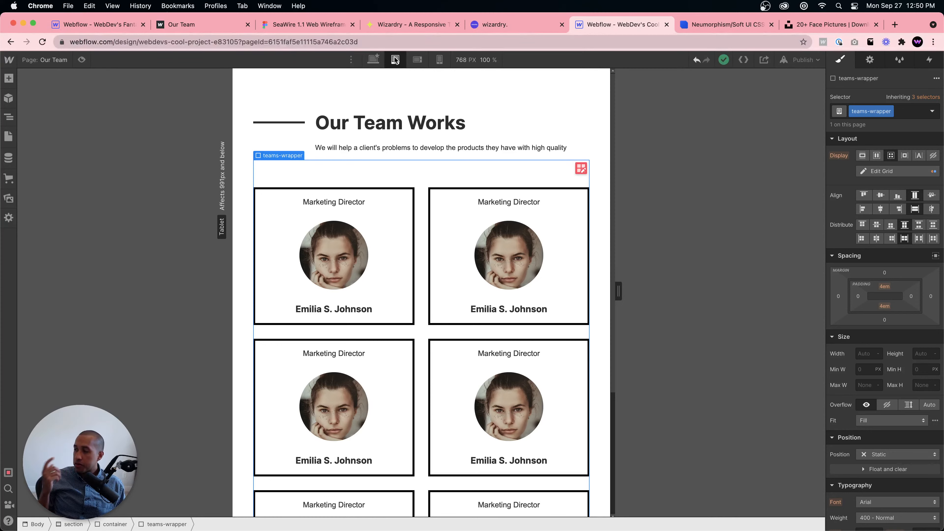
pyautogui.click(377, 63)
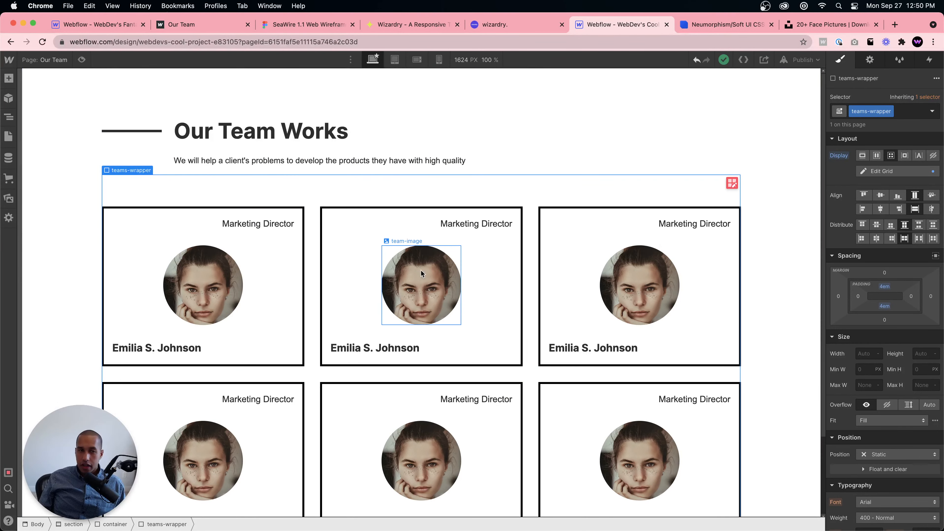
# Step: Set the desktop canvas width to 4000 px to preview the team section on a very wide screen
pyautogui.click(475, 60)
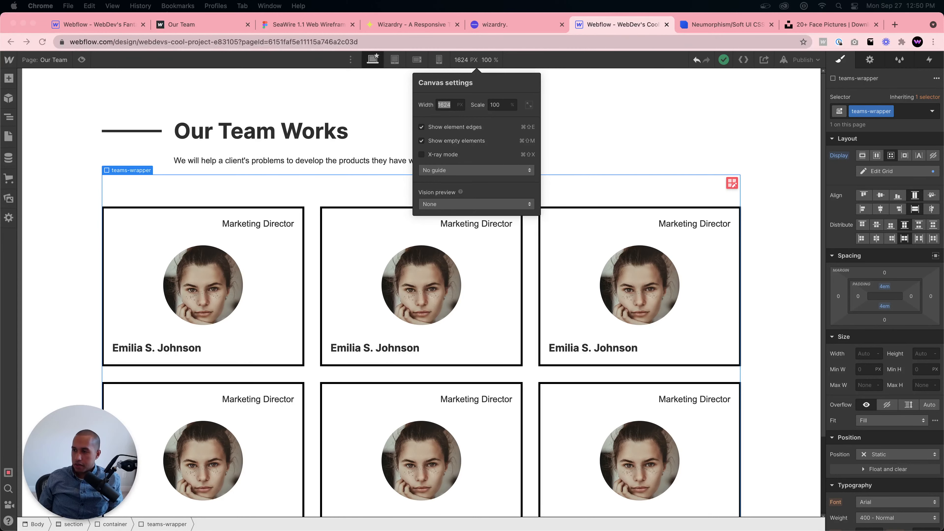
pyautogui.click(617, 150)
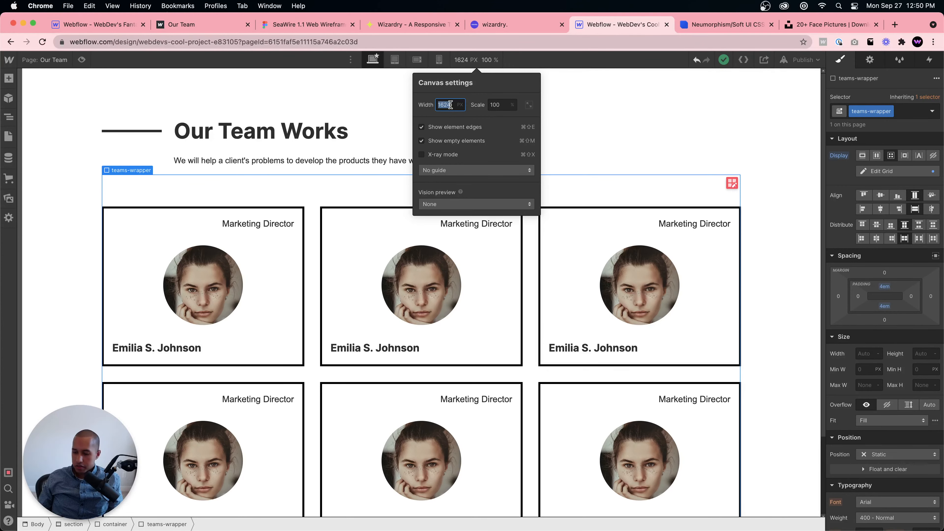
pyautogui.write('4000')
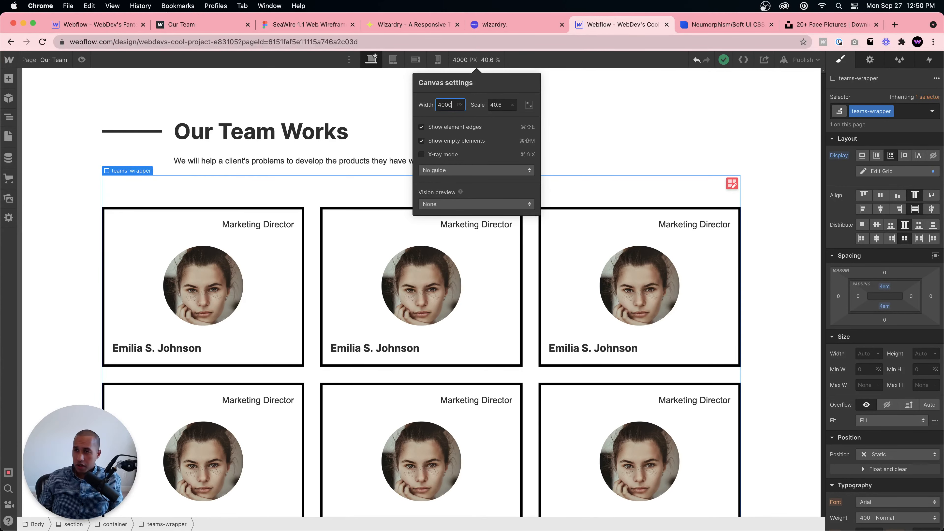
pyautogui.click(623, 143)
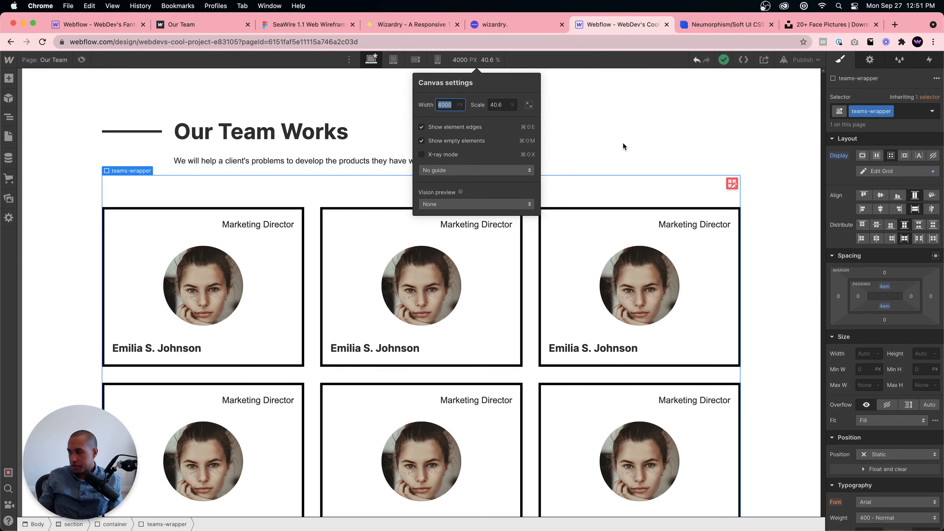
pyautogui.press('Escape')
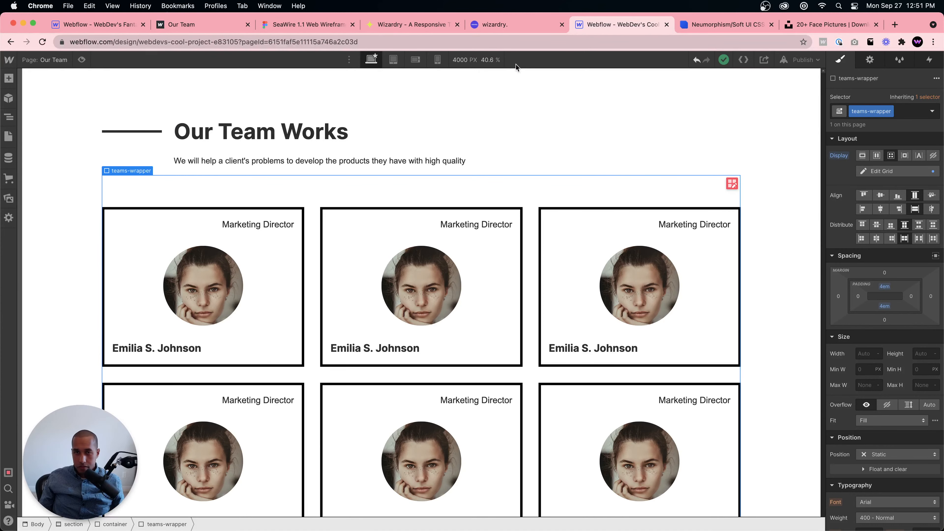
# Step: Review the team section at the tablet, mobile landscape and mobile portrait breakpoints
pyautogui.click(393, 59)
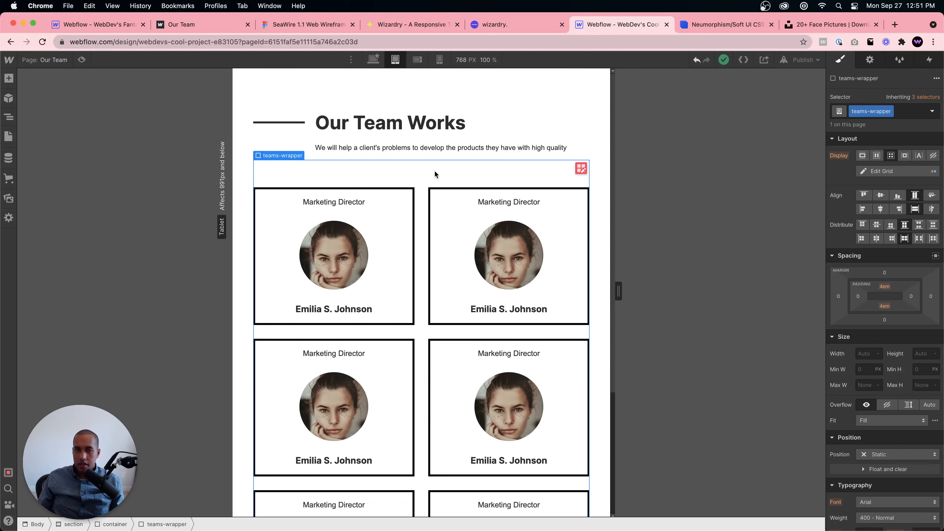
pyautogui.click(416, 59)
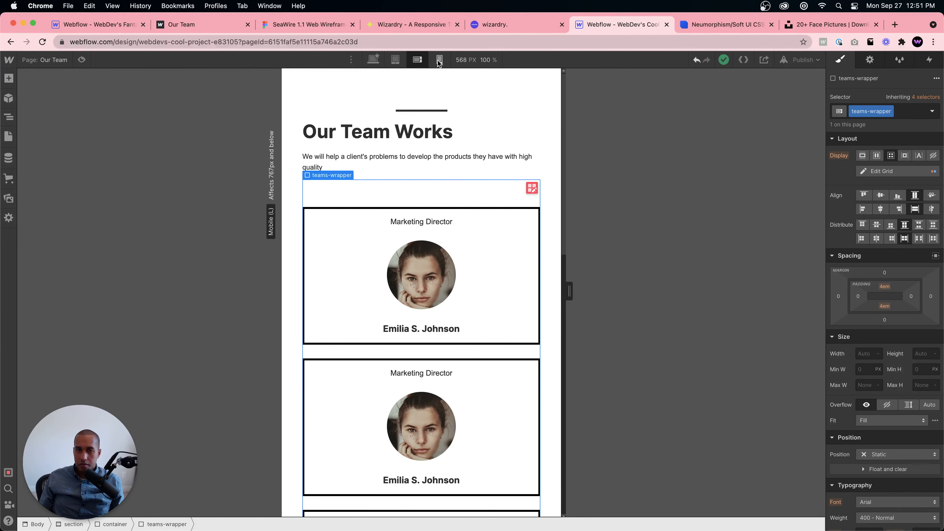
pyautogui.click(439, 60)
pyautogui.scroll(-5, 446, 169)
pyautogui.scroll(5, 446, 169)
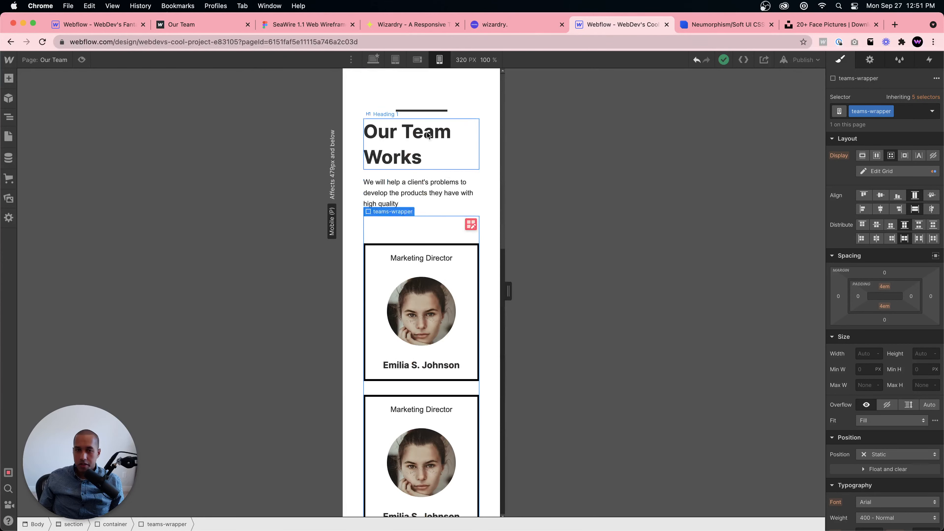
# Step: Try aligning the heading-line to the start on mobile portrait, and set its self-alignment to auto
pyautogui.click(417, 110)
pyautogui.click(454, 113)
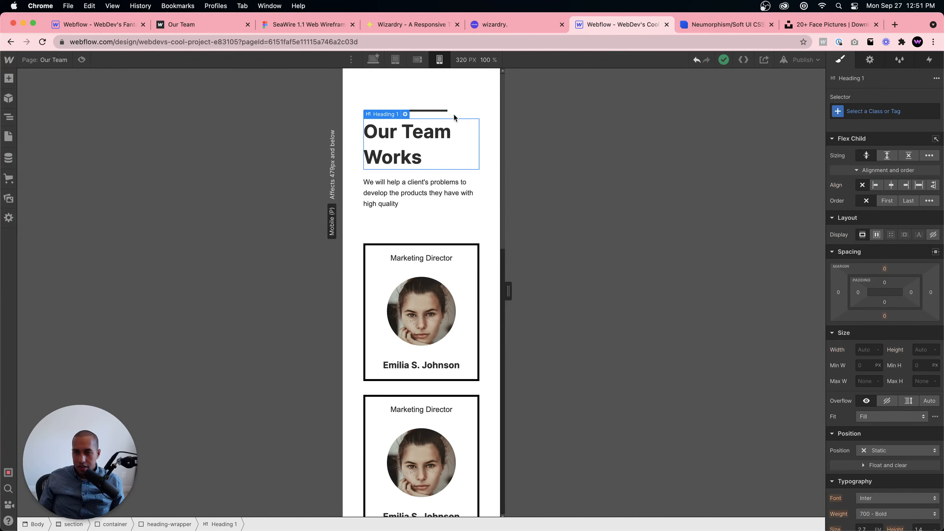
pyautogui.click(436, 109)
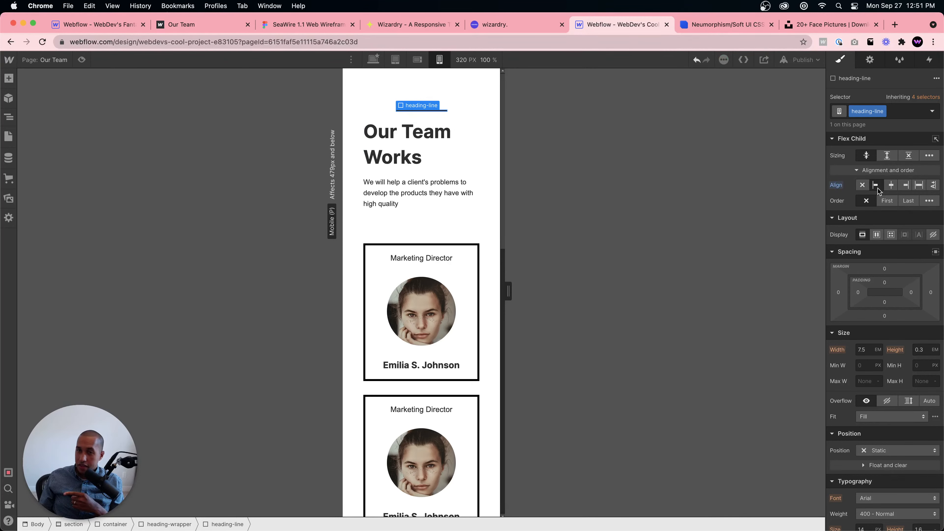
pyautogui.click(860, 170)
pyautogui.click(859, 170)
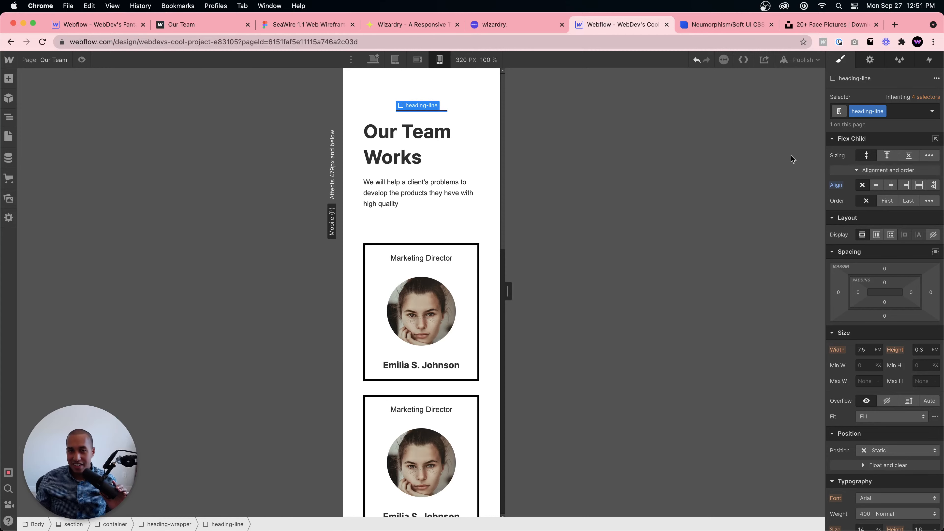
# Step: Examine the heading-wrapper and heading-line styles and their element structure for whatever controls the line's placement
pyautogui.click(469, 143)
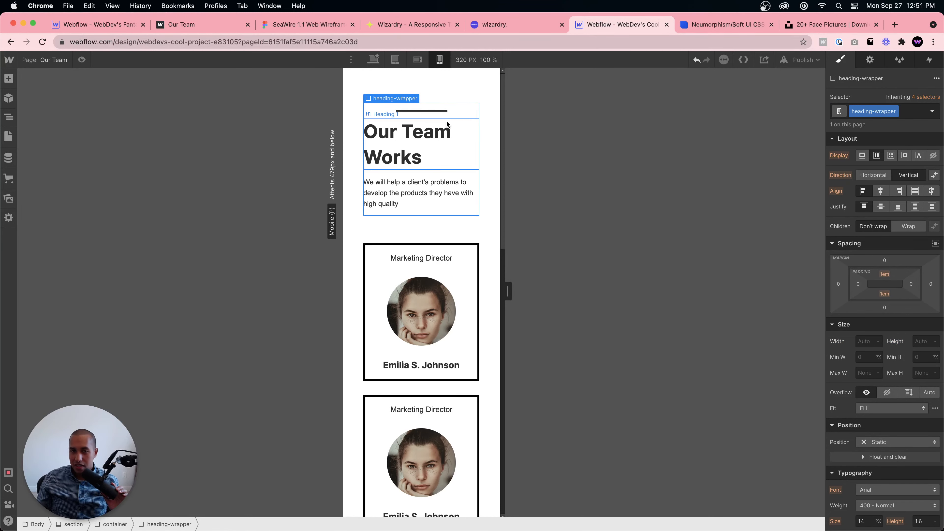
pyautogui.scroll(-5, 922, 394)
pyautogui.scroll(-4, 922, 395)
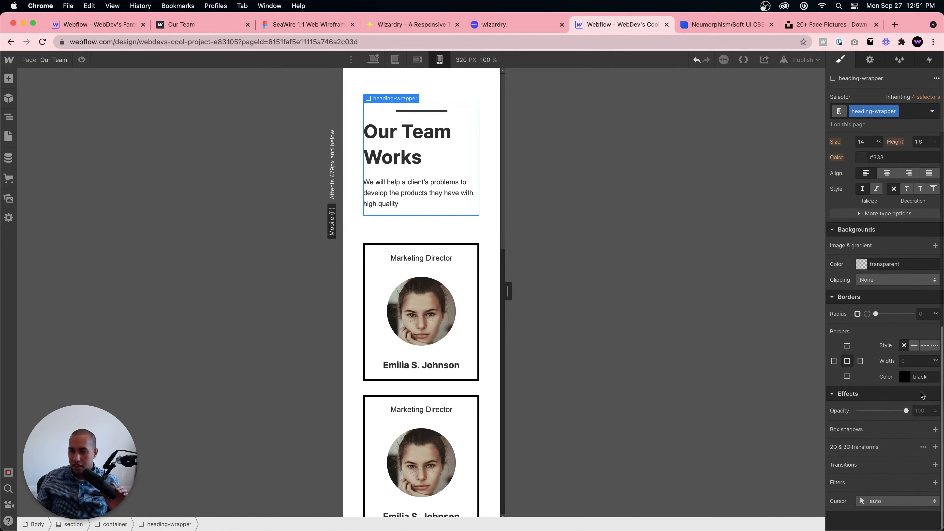
pyautogui.scroll(10, 869, 234)
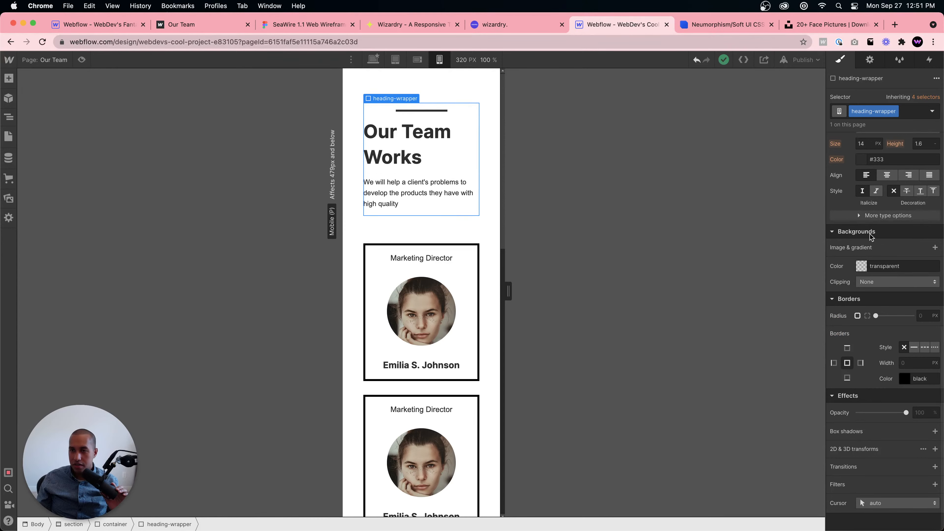
pyautogui.press('z')
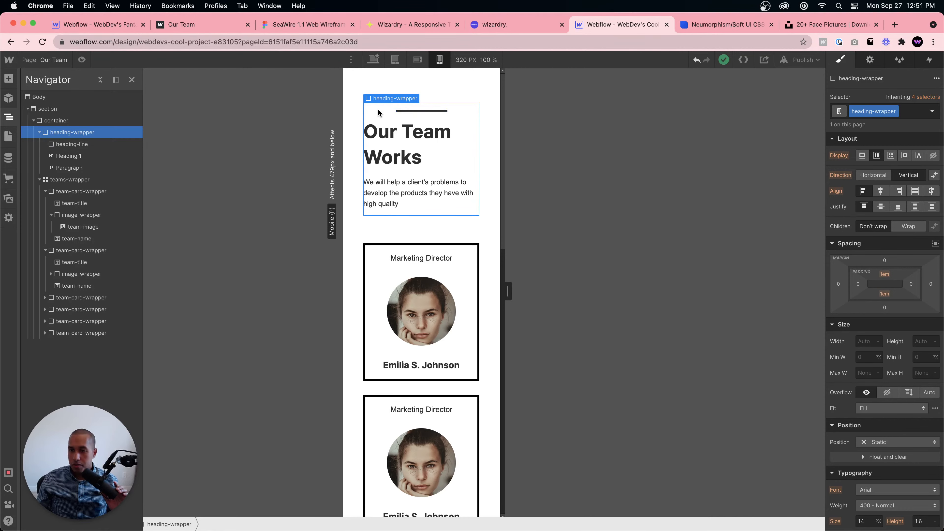
pyautogui.click(411, 111)
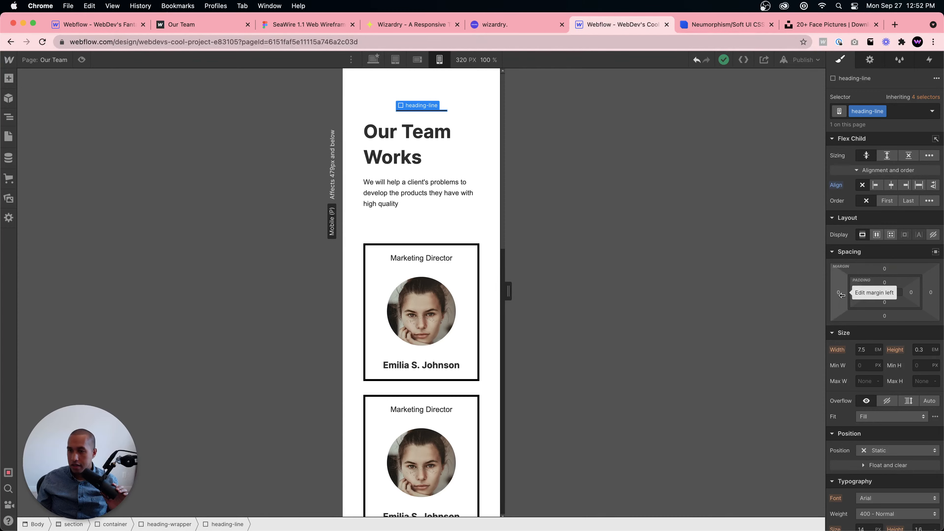
pyautogui.scroll(-10, 855, 316)
pyautogui.scroll(7, 884, 341)
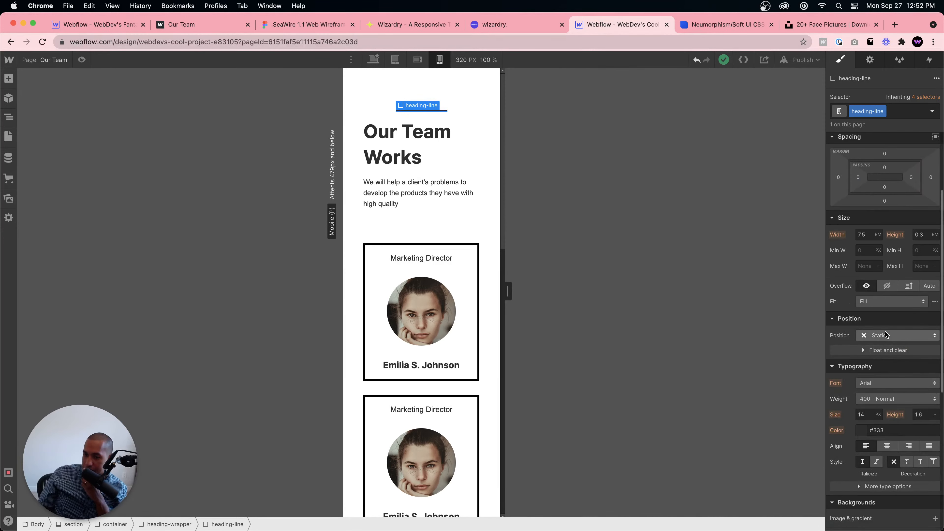
pyautogui.scroll(3, 886, 334)
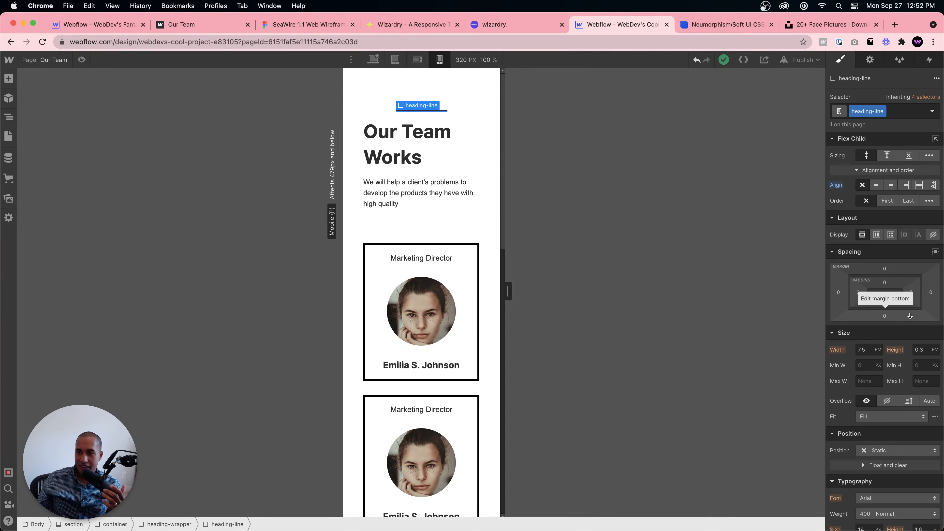
# Step: Set the heading-wrapper to vertical direction with start alignment on mobile portrait, trying the centre, end and stretch alignments along the way
pyautogui.click(380, 113)
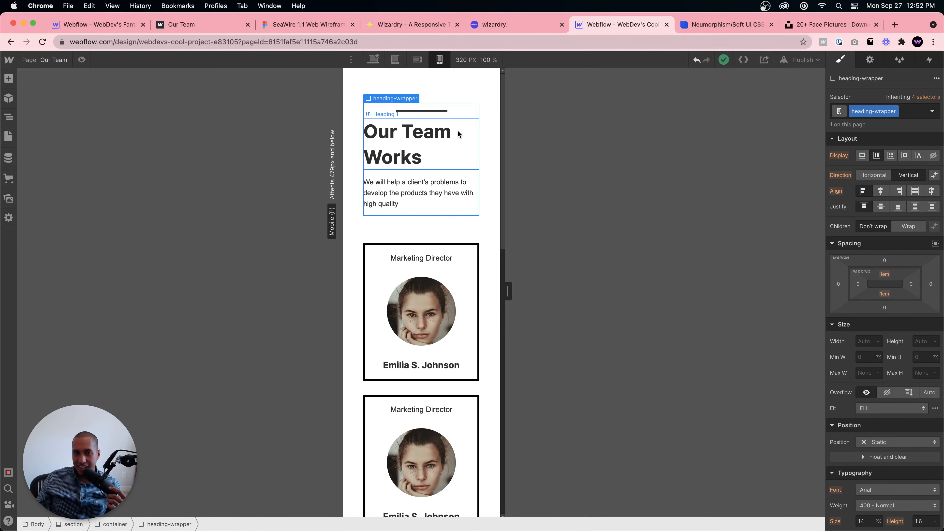
pyautogui.click(439, 111)
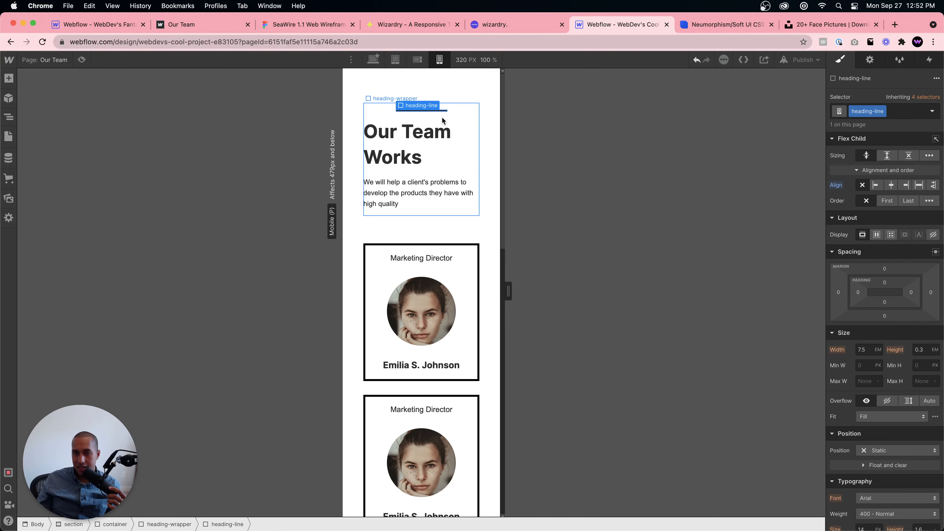
pyautogui.click(381, 114)
pyautogui.click(420, 111)
pyautogui.click(379, 114)
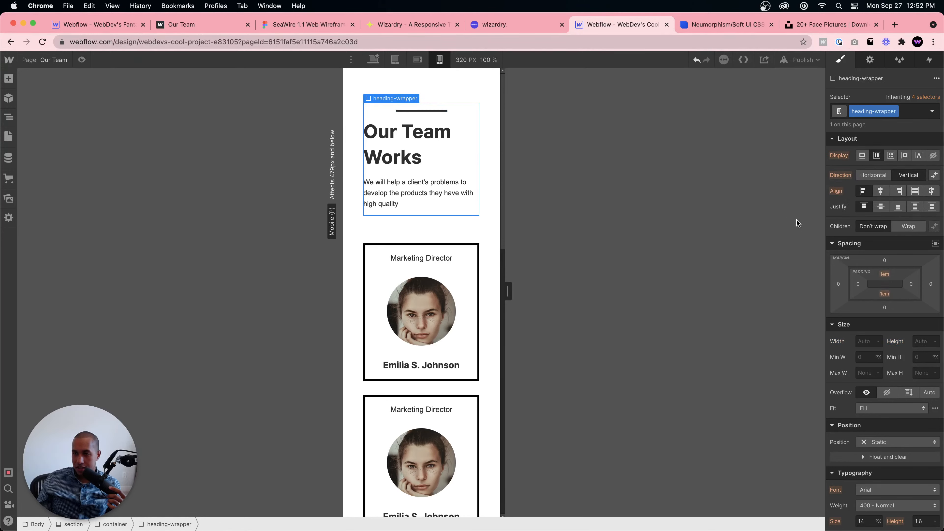
pyautogui.click(874, 175)
pyautogui.click(900, 176)
pyautogui.click(880, 190)
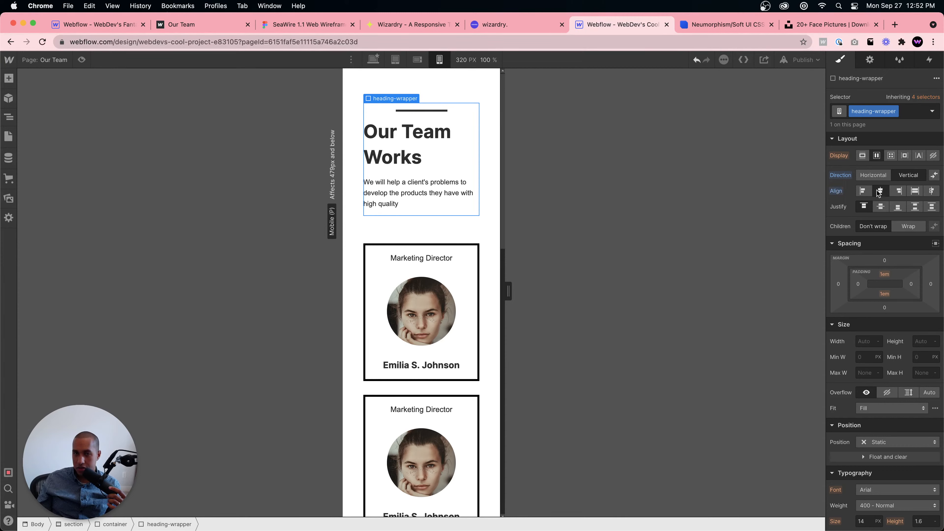
pyautogui.click(899, 191)
pyautogui.click(914, 191)
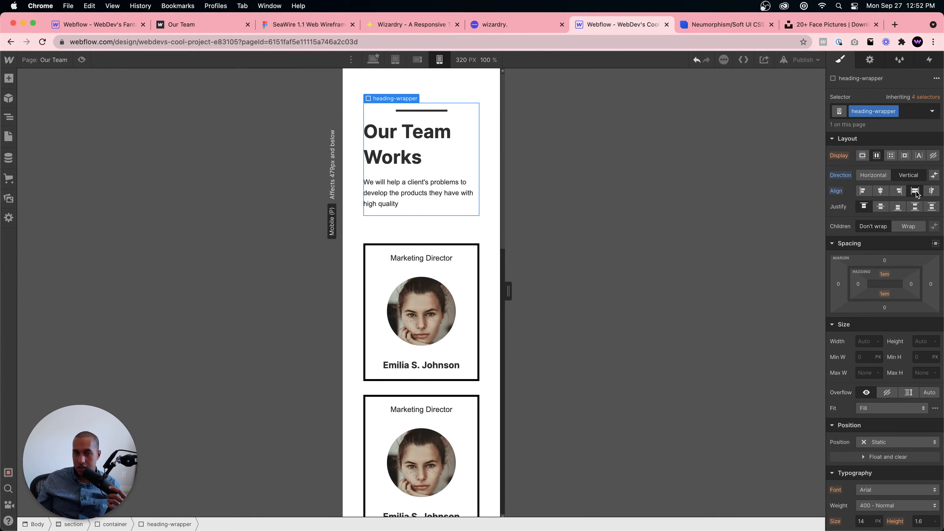
pyautogui.click(862, 191)
# Step: Change the heading-line's position type to Relative on mobile portrait
pyautogui.click(420, 110)
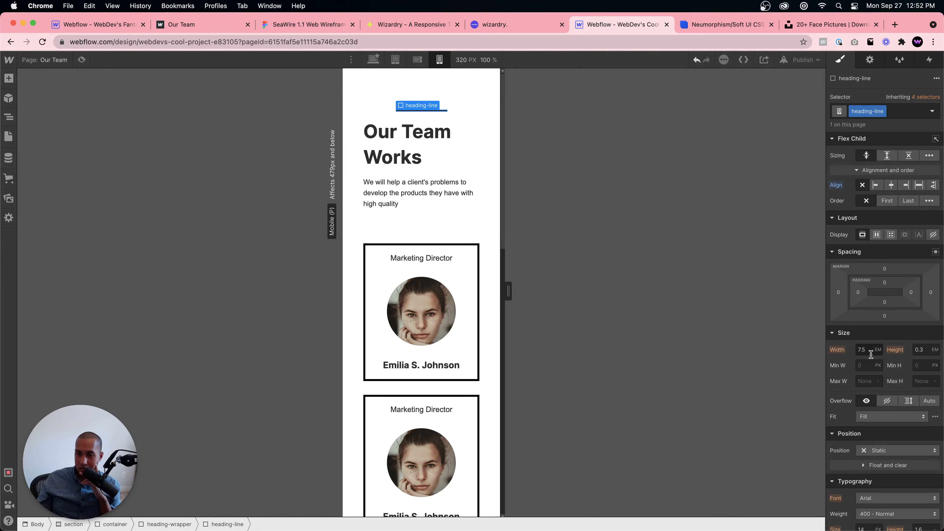
pyautogui.scroll(-2, 871, 355)
pyautogui.click(895, 411)
pyautogui.click(880, 424)
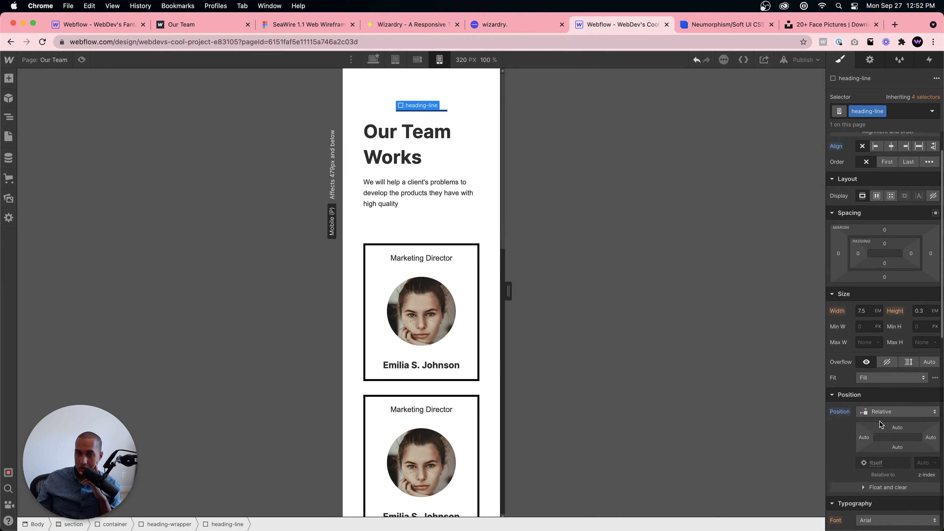
# Step: Reset the heading-line's position type on mobile portrait to its inherited value
pyautogui.keyDown('alt'); pyautogui.click(845, 413); pyautogui.keyUp('alt')
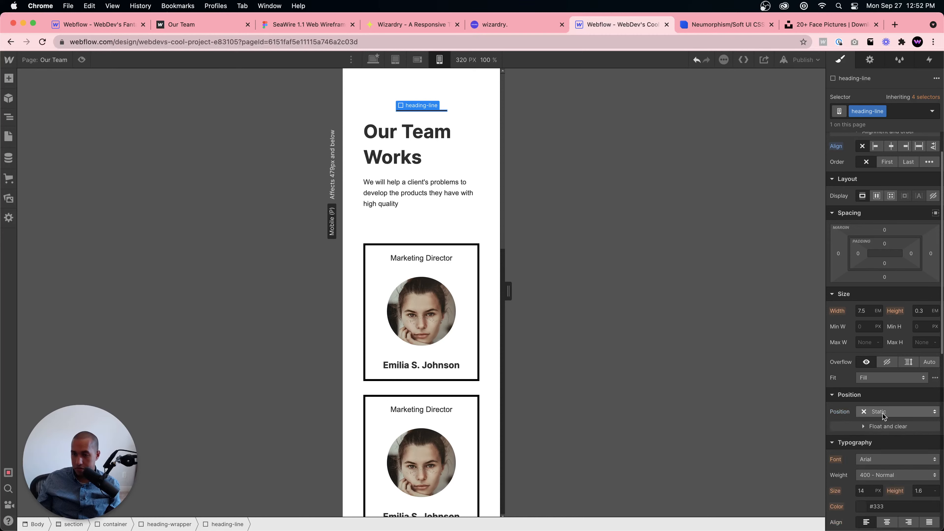
pyautogui.scroll(-9, 883, 411)
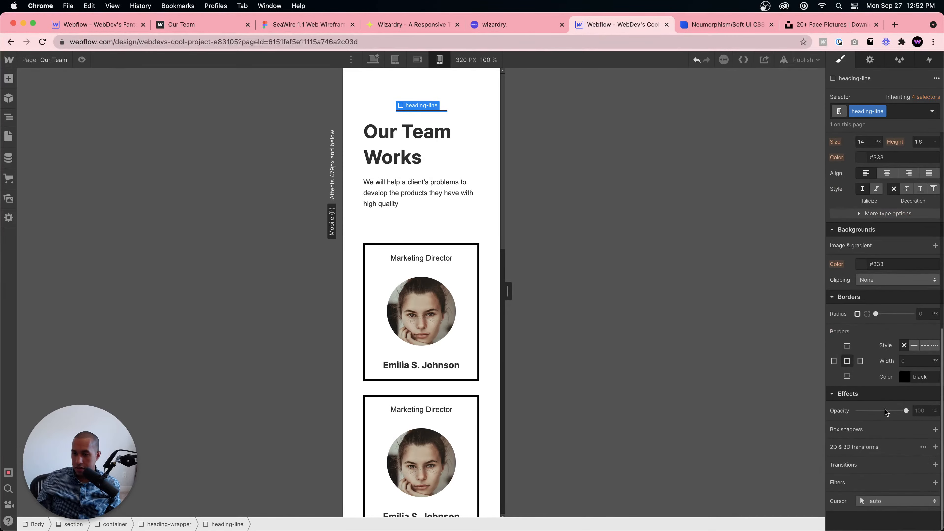
pyautogui.scroll(15, 884, 409)
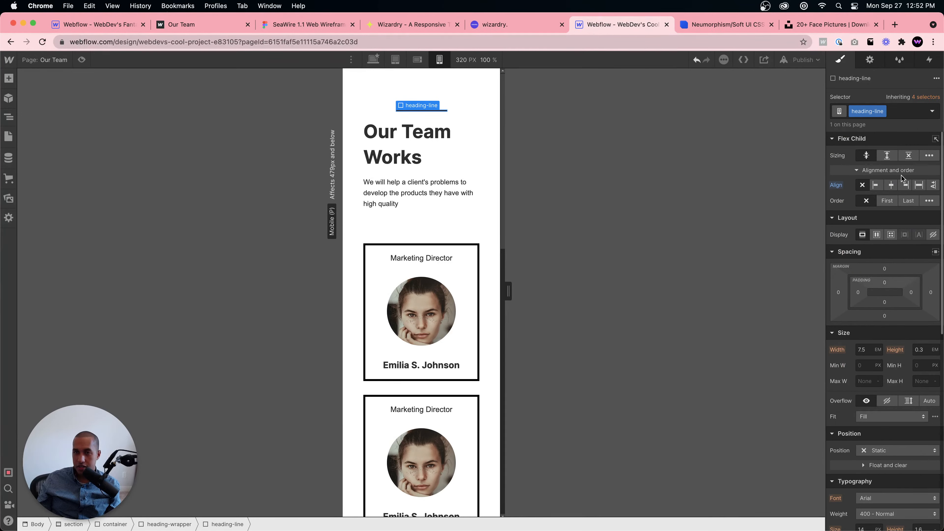
# Step: Trace the heading-line's inherited alignment across the breakpoints, and examine the layout styles of the line and its heading-wrapper on mobile landscape
pyautogui.click(927, 97)
pyautogui.click(884, 185)
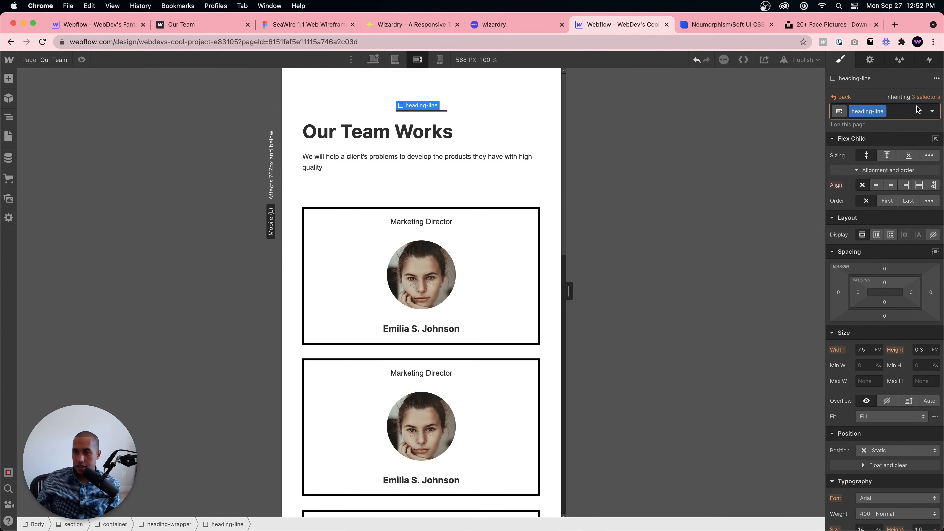
pyautogui.click(927, 98)
pyautogui.click(877, 167)
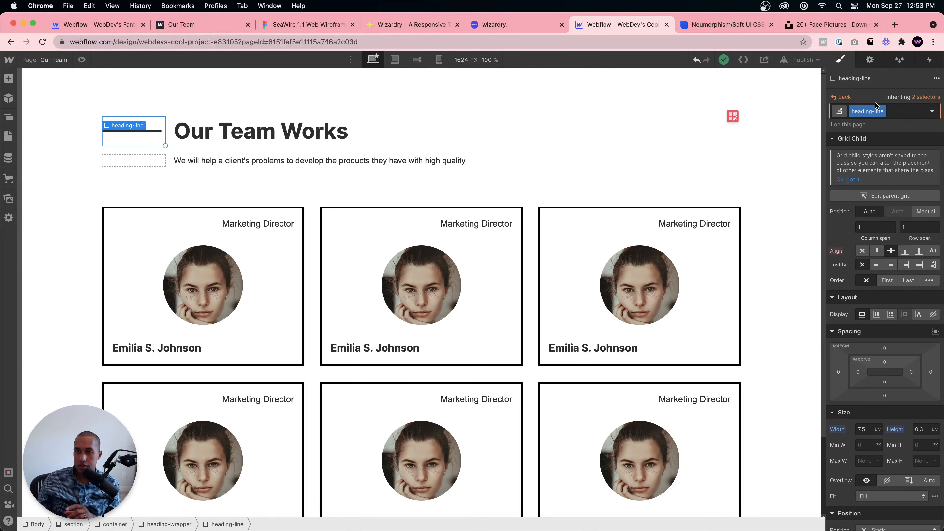
pyautogui.click(396, 60)
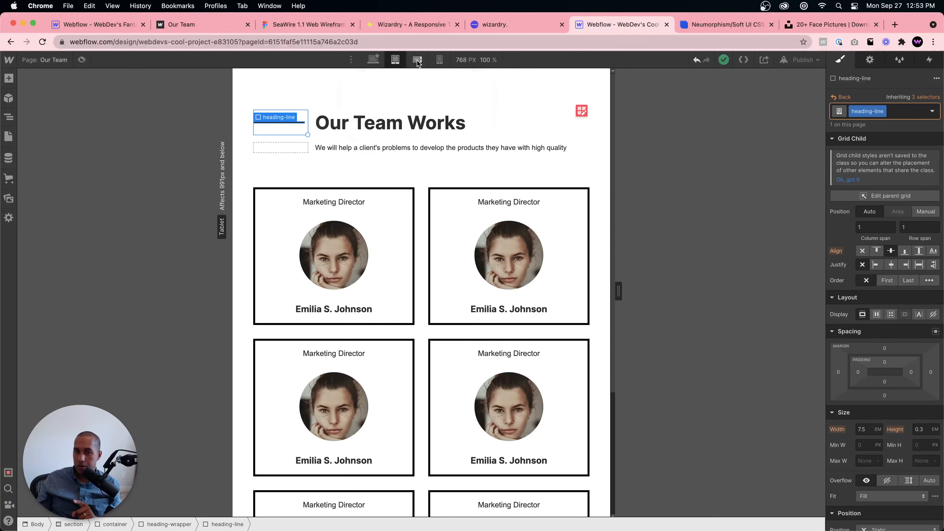
pyautogui.click(417, 60)
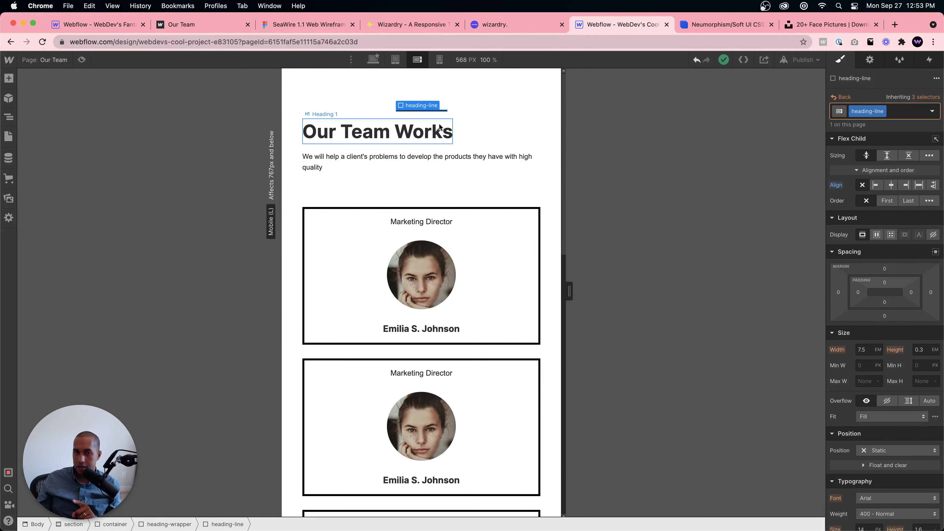
pyautogui.click(467, 118)
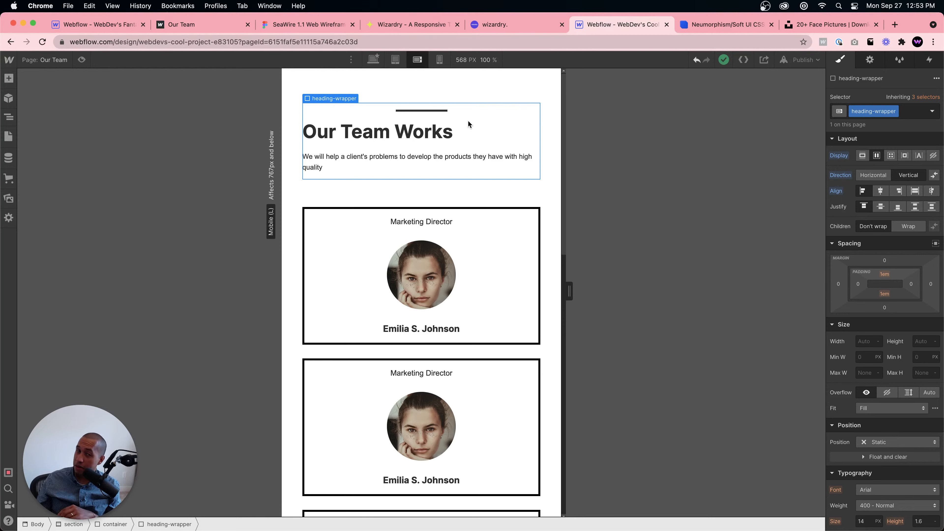
pyautogui.click(428, 110)
pyautogui.click(476, 120)
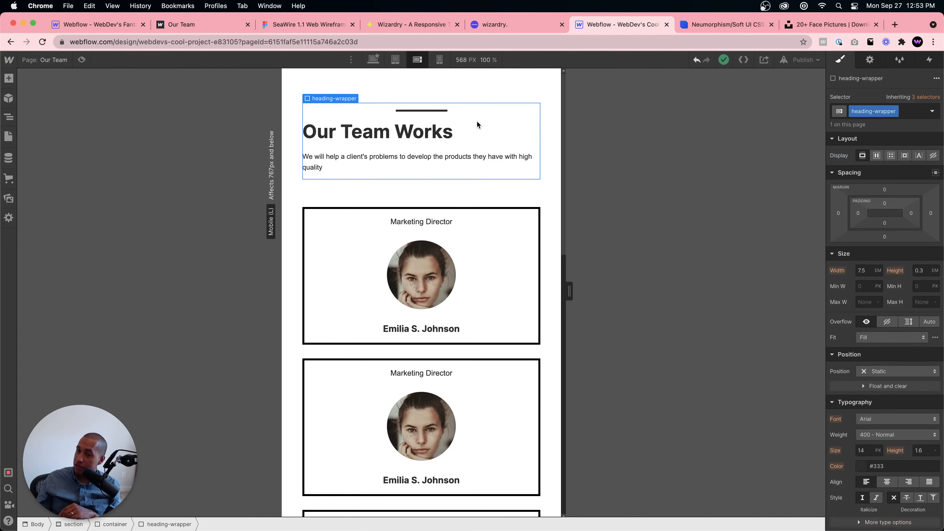
pyautogui.click(435, 111)
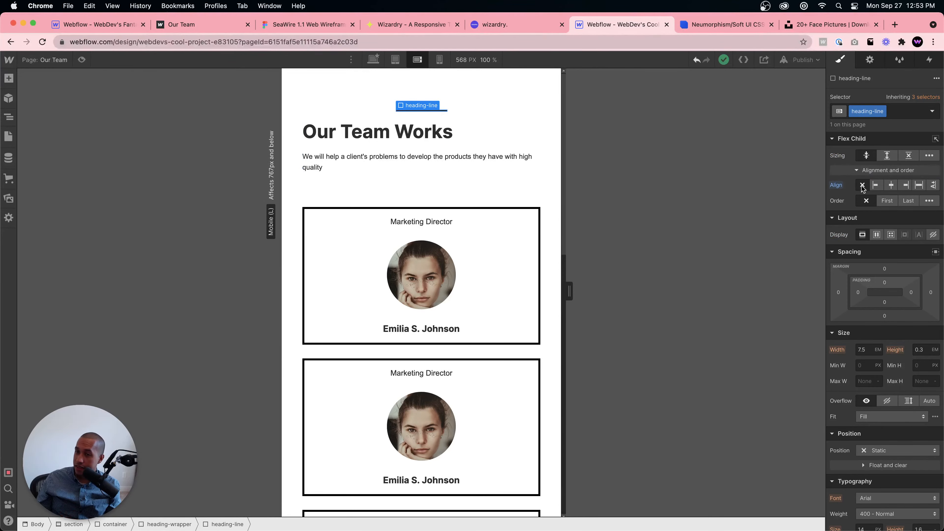
# Step: Try the start and stretch self-alignments on the heading-line on mobile landscape, and return it to auto
pyautogui.keyDown('alt'); pyautogui.click(836, 185); pyautogui.keyUp('alt')
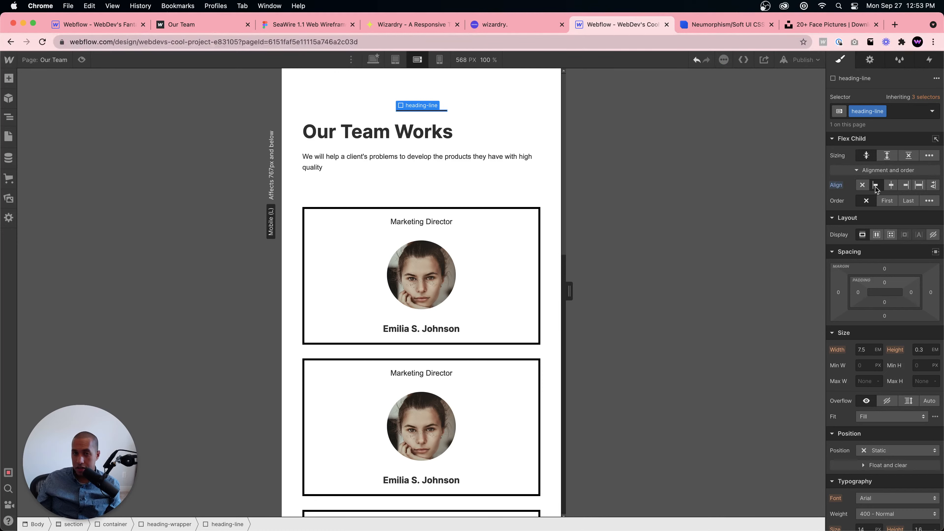
pyautogui.click(921, 186)
pyautogui.click(862, 185)
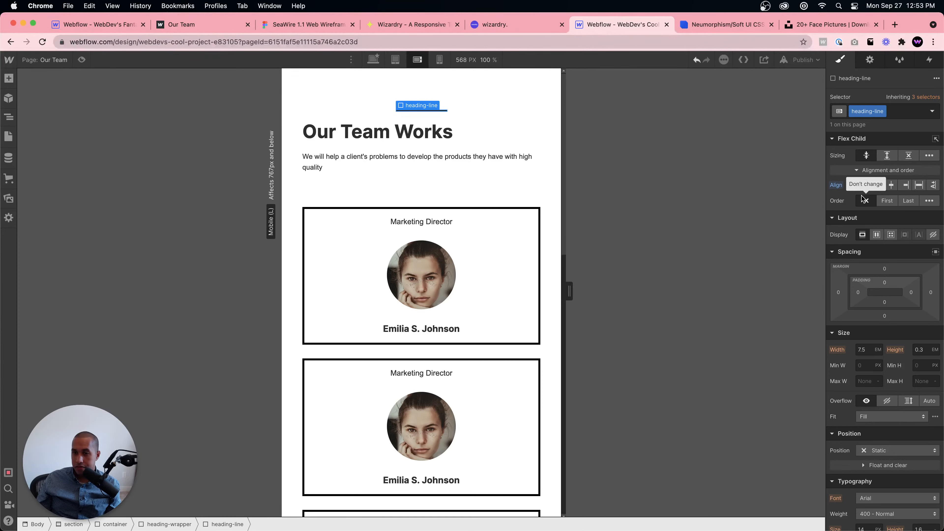
# Step: Try a 120 px width on the heading-line on mobile landscape, and reset the width to its inherited value
pyautogui.click(866, 351)
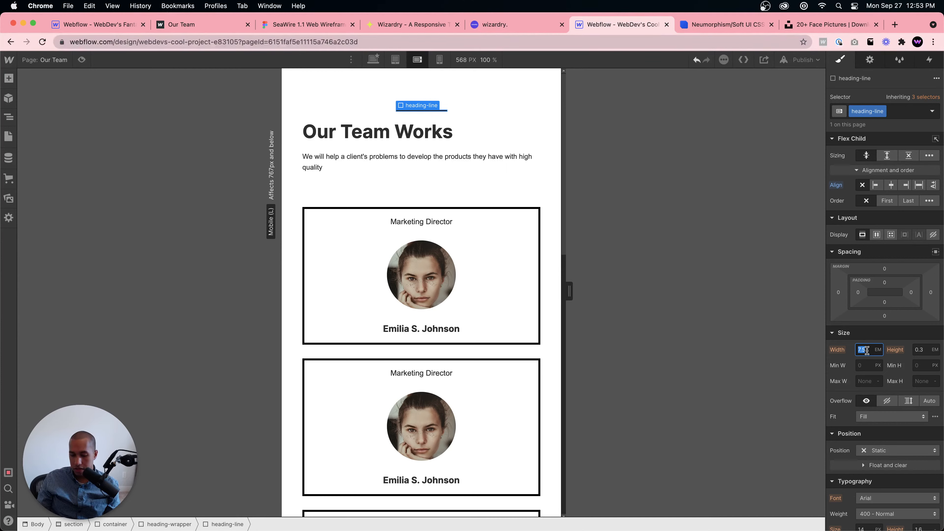
pyautogui.write('120px')
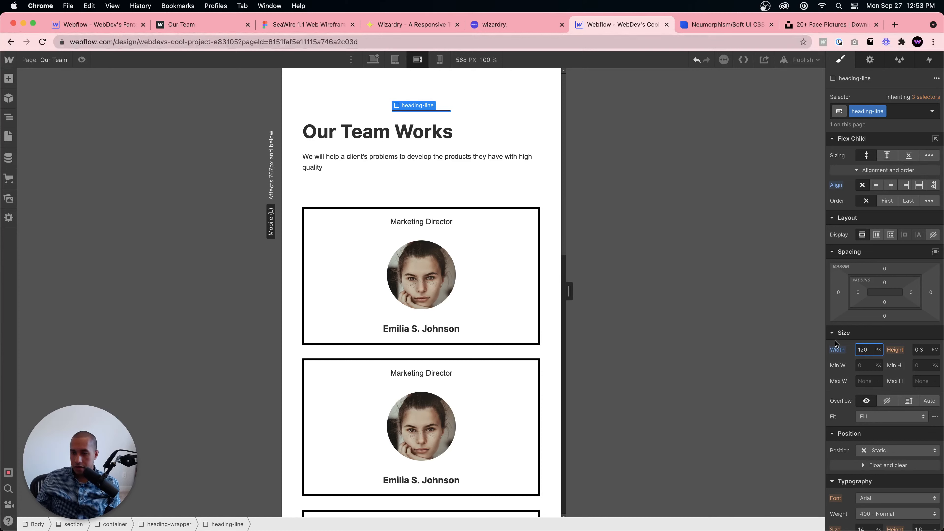
pyautogui.keyDown('alt'); pyautogui.click(837, 350); pyautogui.keyUp('alt')
pyautogui.scroll(-5, 898, 348)
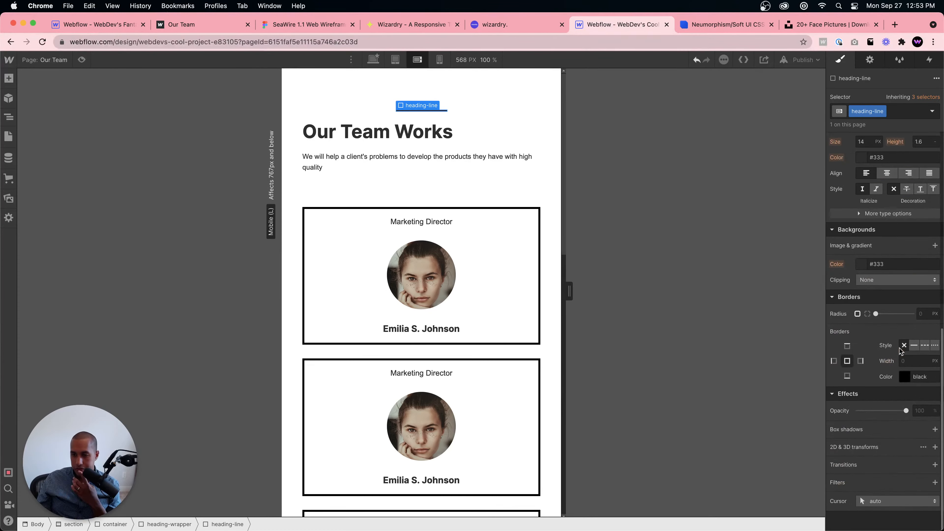
pyautogui.scroll(5, 899, 349)
# Step: Compare block and flex display on the heading-wrapper on mobile landscape, and undo the last switch to block
pyautogui.click(485, 115)
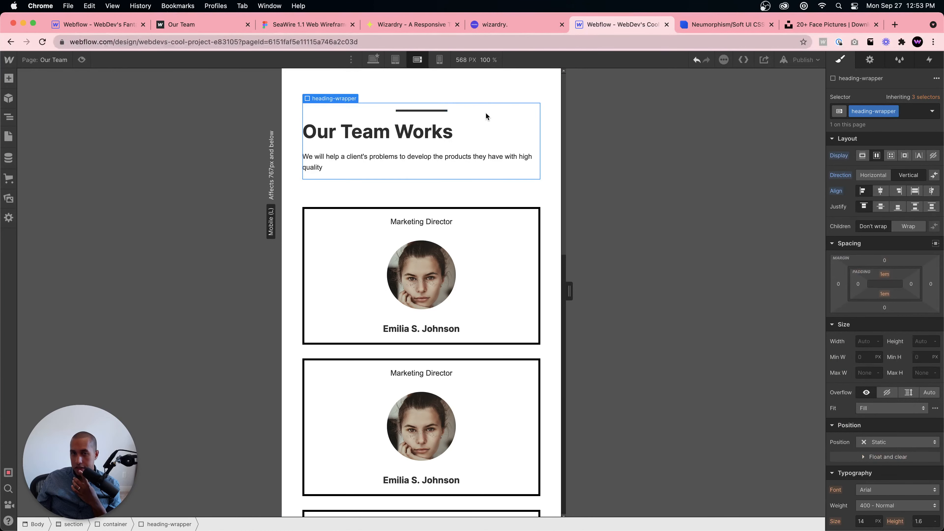
pyautogui.click(862, 156)
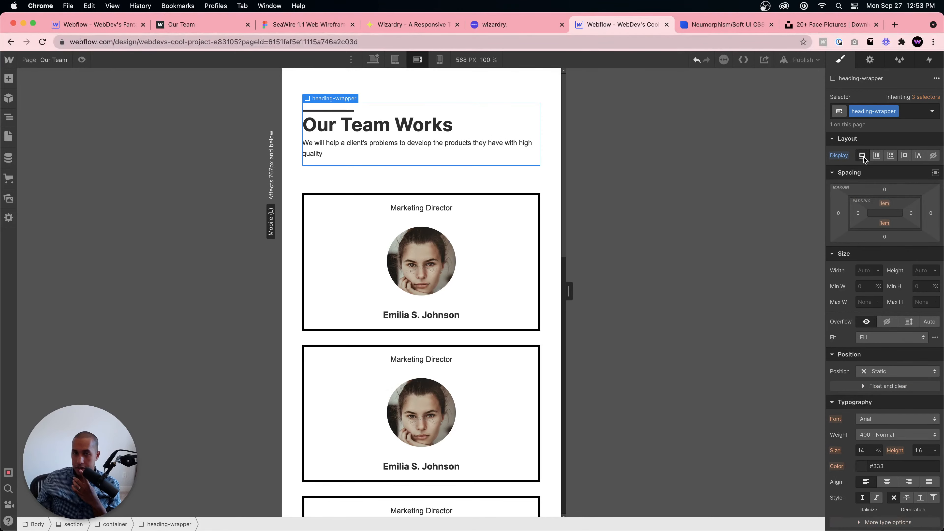
pyautogui.click(876, 156)
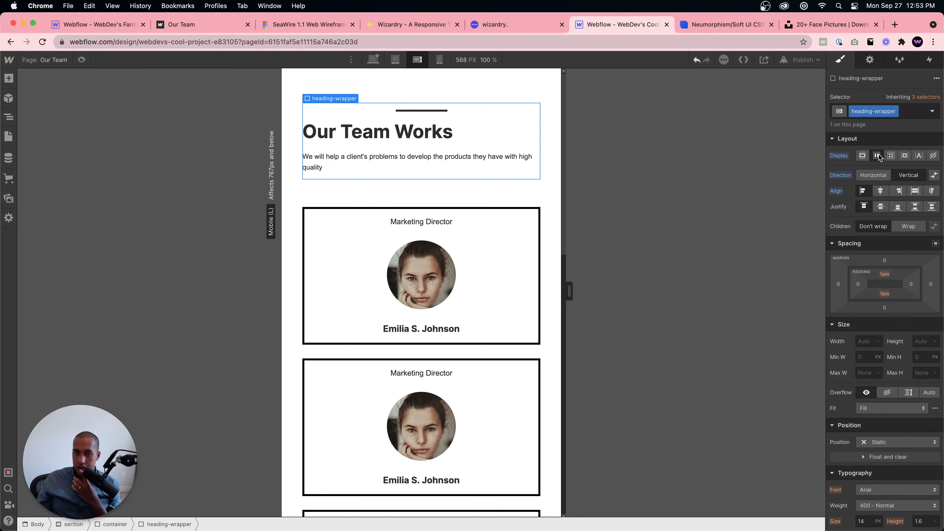
pyautogui.click(864, 157)
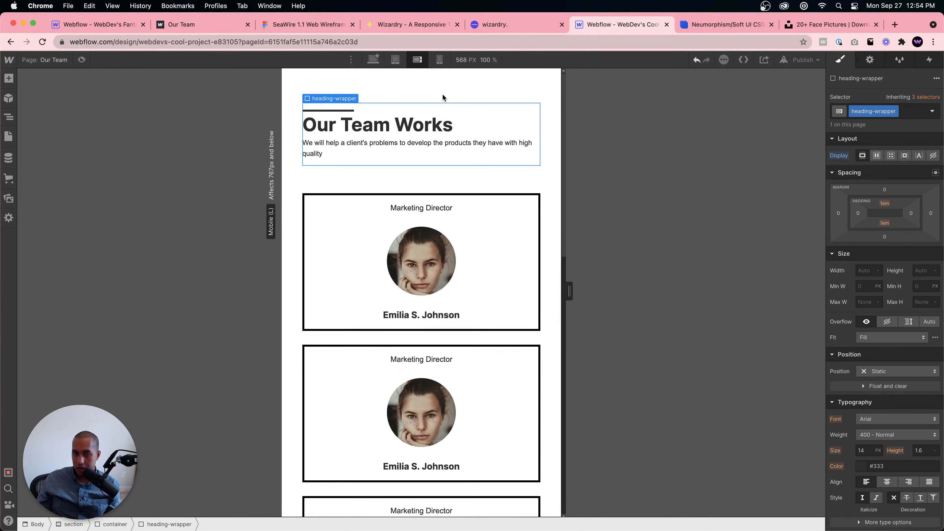
pyautogui.click(339, 116)
pyautogui.click(342, 111)
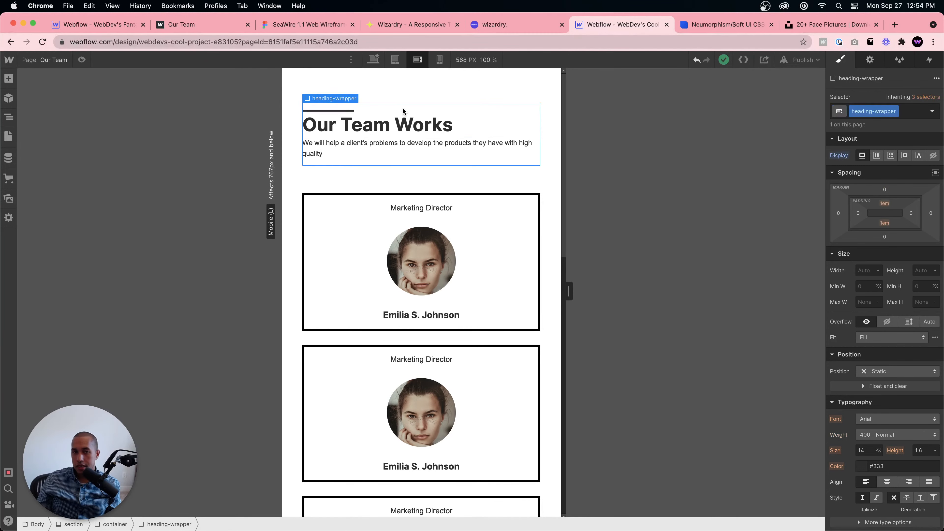
pyautogui.press('super+z')
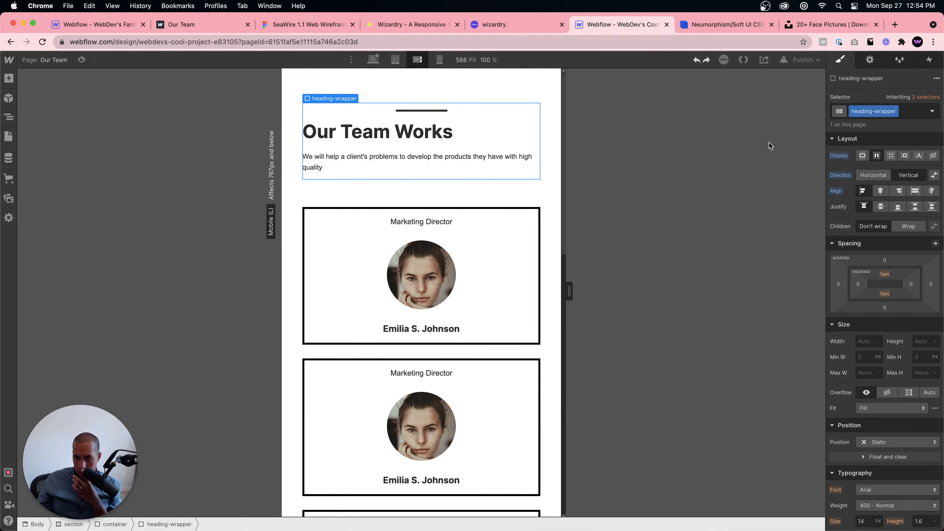
# Step: Try block display on the heading-wrapper with 20 px top and bottom heading margins on mobile landscape, and check the layout on mobile portrait
pyautogui.click(862, 156)
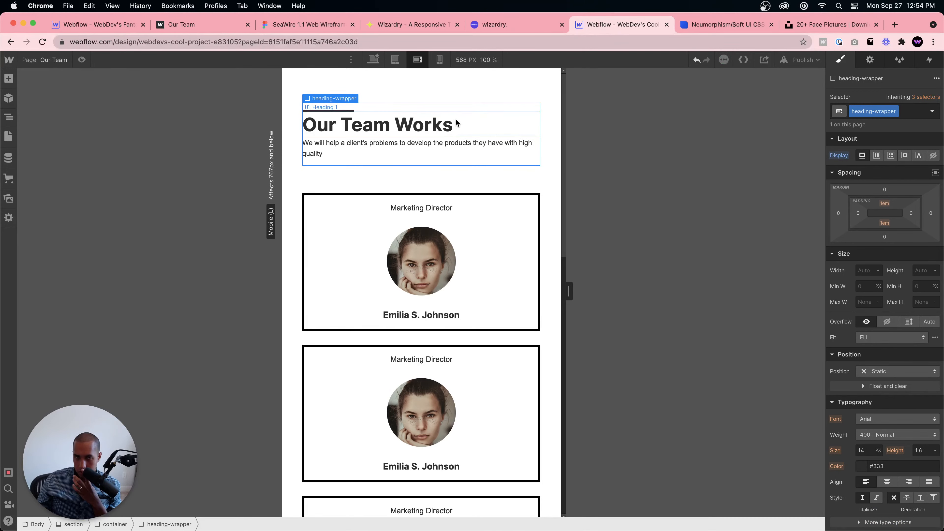
pyautogui.click(515, 122)
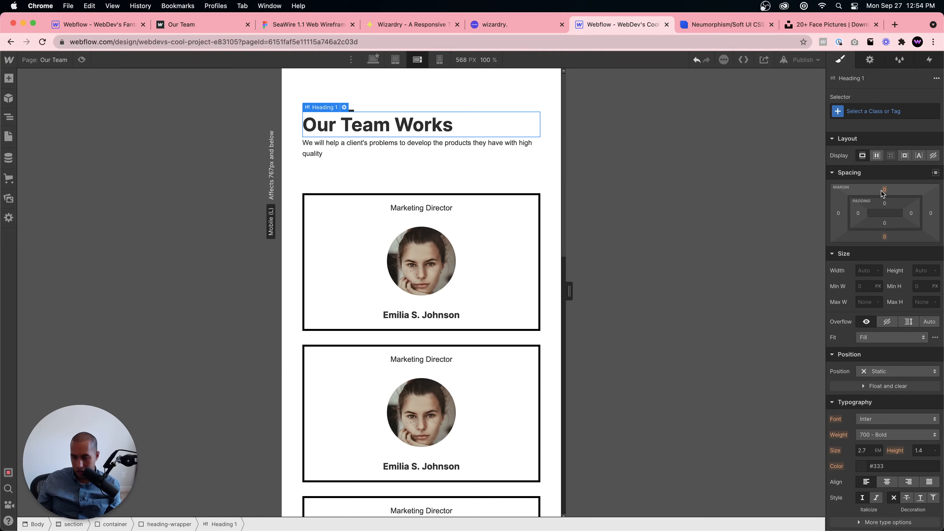
pyautogui.moveTo(884, 194); pyautogui.dragTo(883, 180)
pyautogui.click(452, 170)
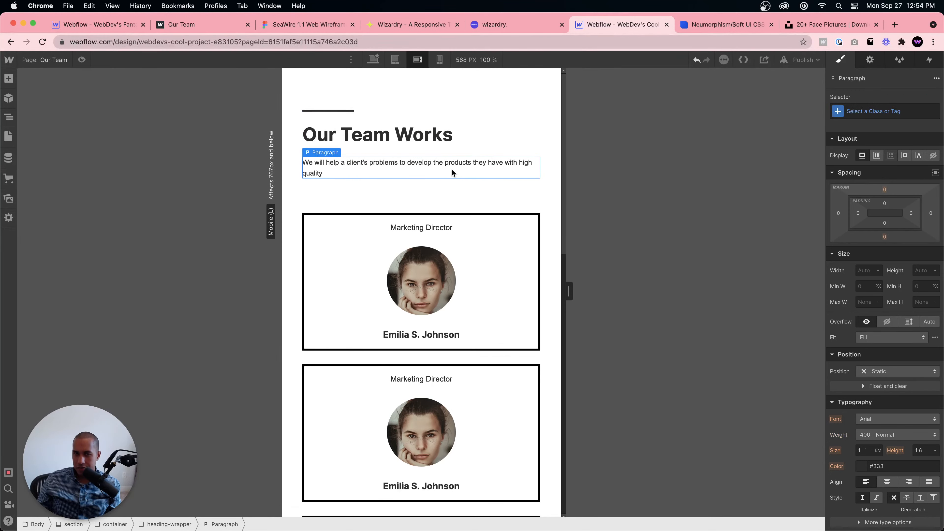
pyautogui.click(472, 154)
pyautogui.click(439, 60)
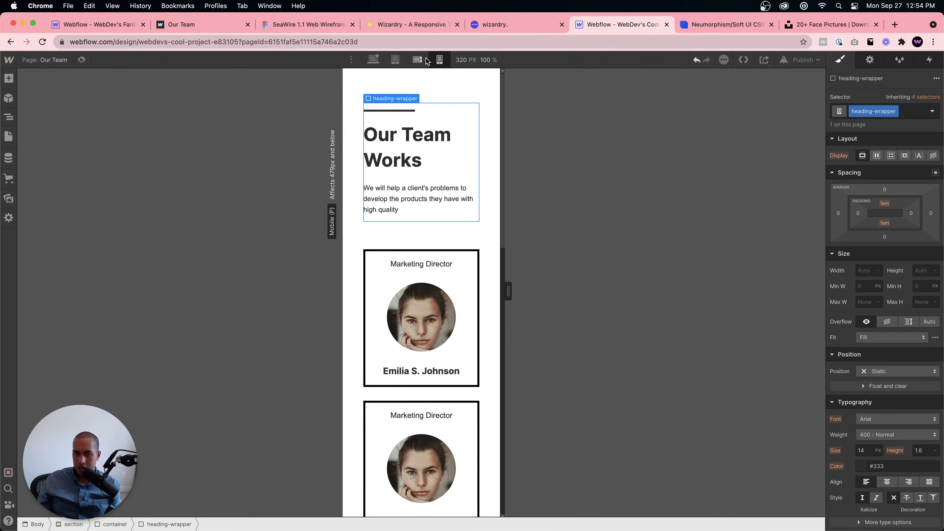
pyautogui.click(424, 60)
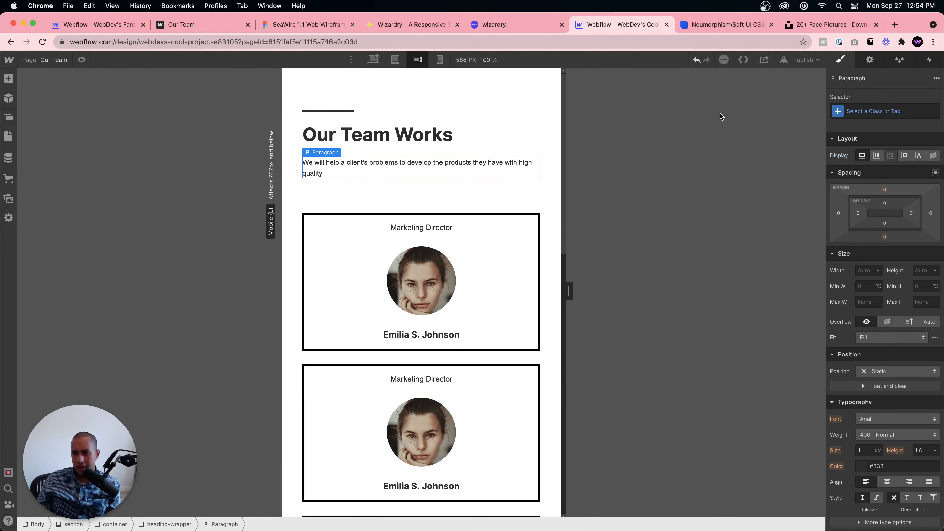
# Step: Undo the heading's margin changes and the heading-wrapper's block display on mobile landscape
pyautogui.click(460, 135)
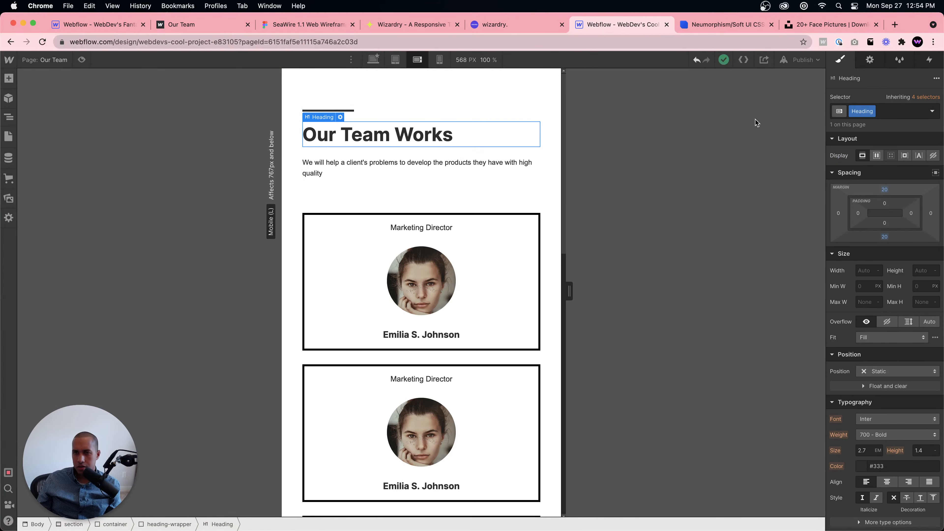
pyautogui.click(696, 60)
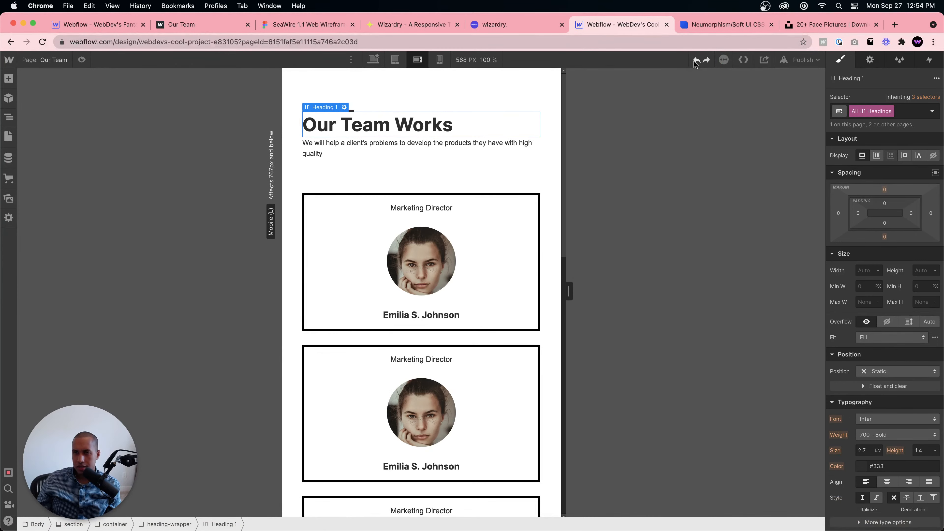
pyautogui.press('super+z')
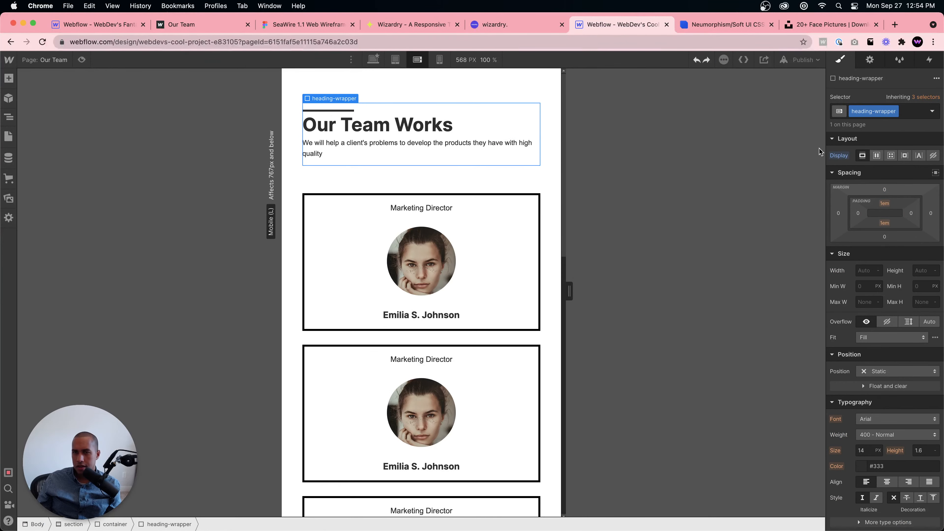
pyautogui.click(697, 60)
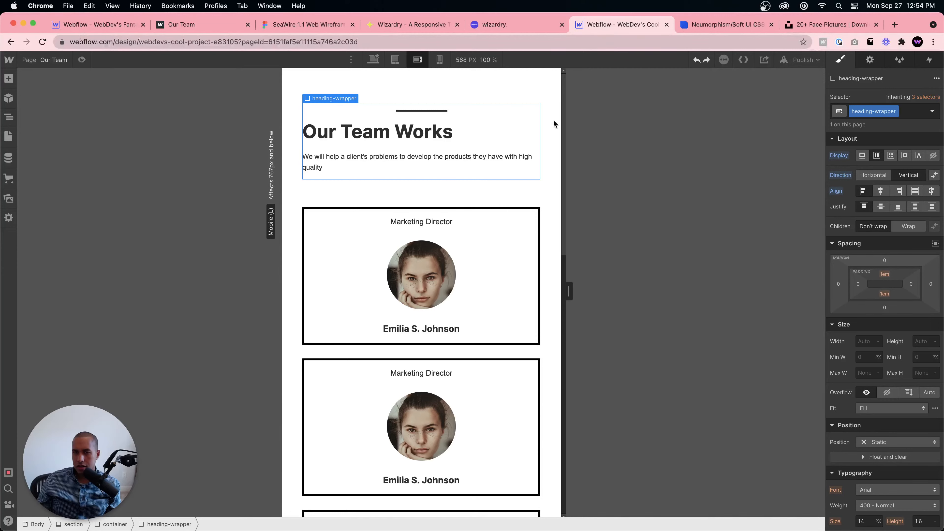
# Step: Examine the heading and heading-wrapper styles on mobile landscape, and compare the layout on mobile portrait and desktop
pyautogui.click(440, 132)
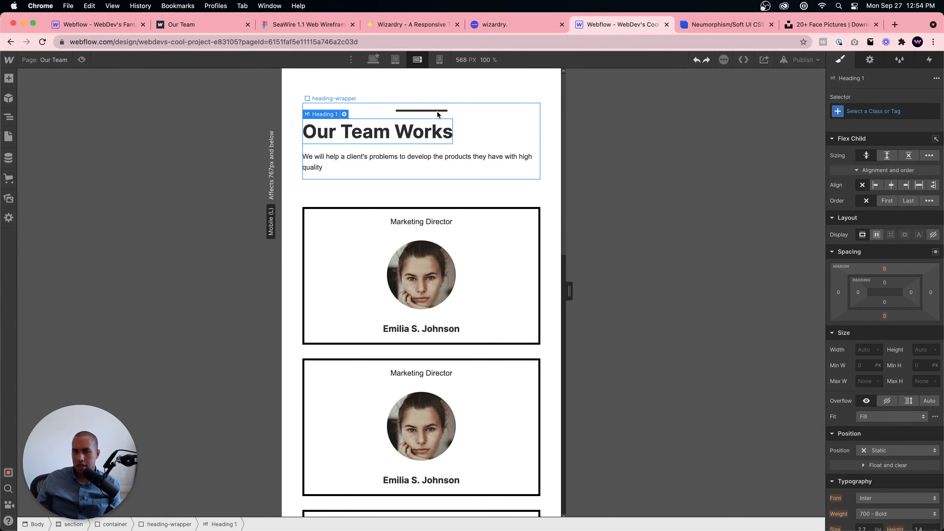
pyautogui.click(438, 115)
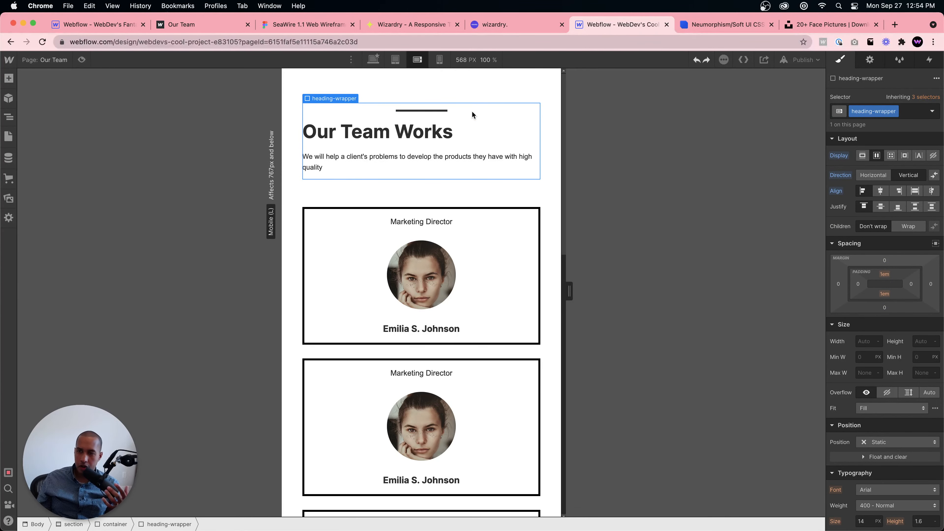
pyautogui.scroll(-4, 884, 275)
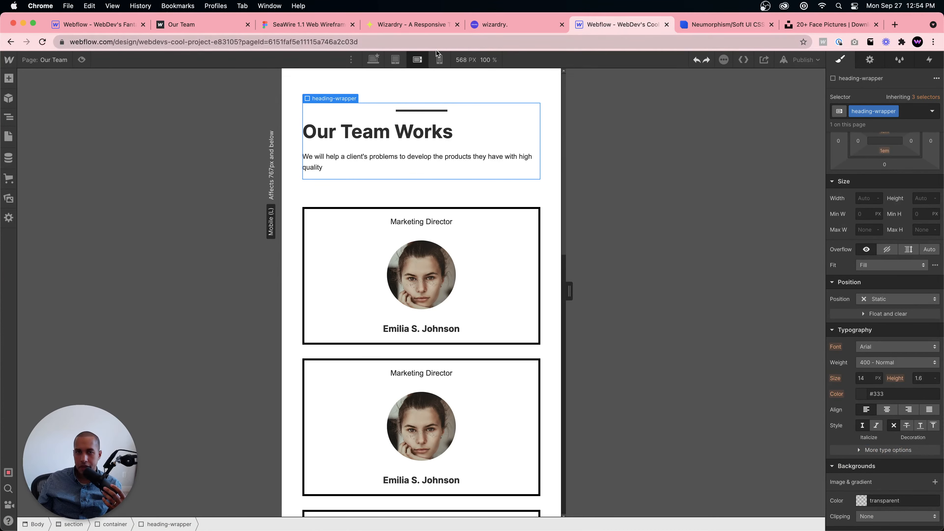
pyautogui.click(439, 59)
pyautogui.click(373, 59)
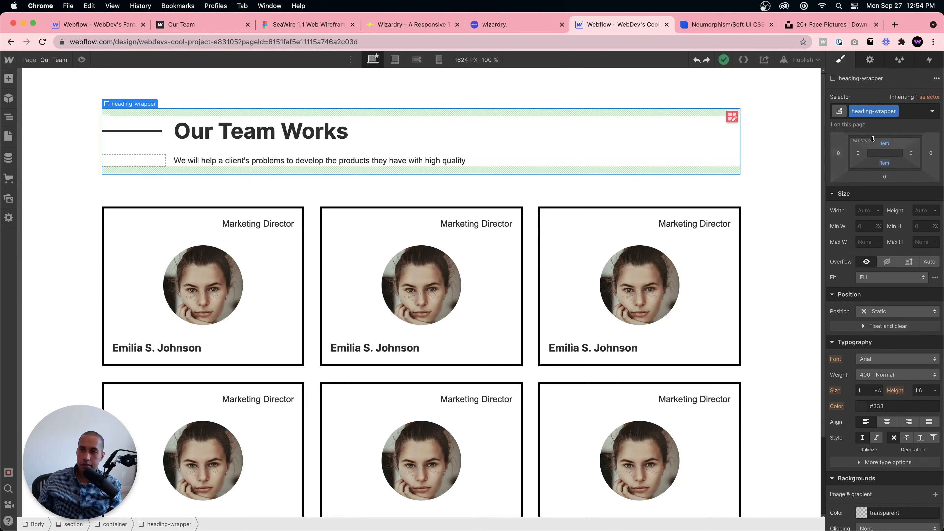
# Step: Open coolors.co in a new browser tab
pyautogui.click(711, 29)
pyautogui.press('super+t')
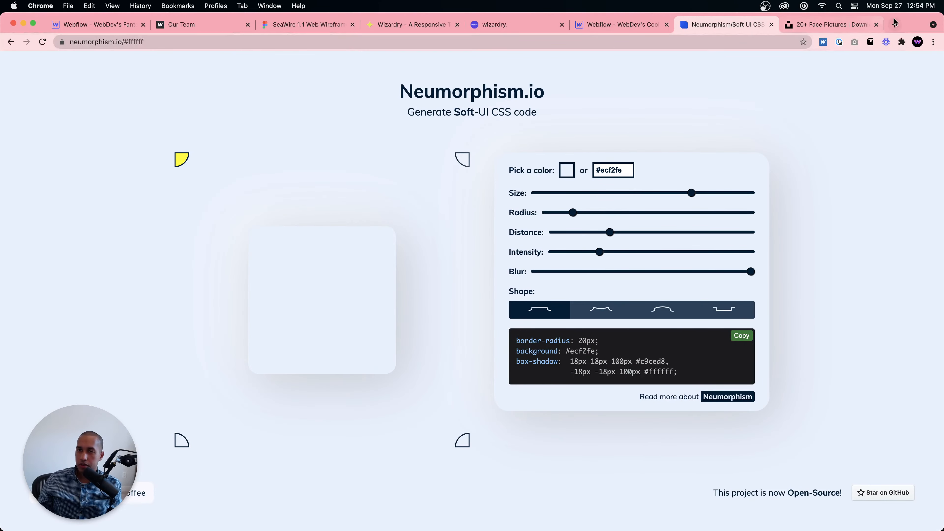
pyautogui.click(669, 42)
pyautogui.write('coolors.co')
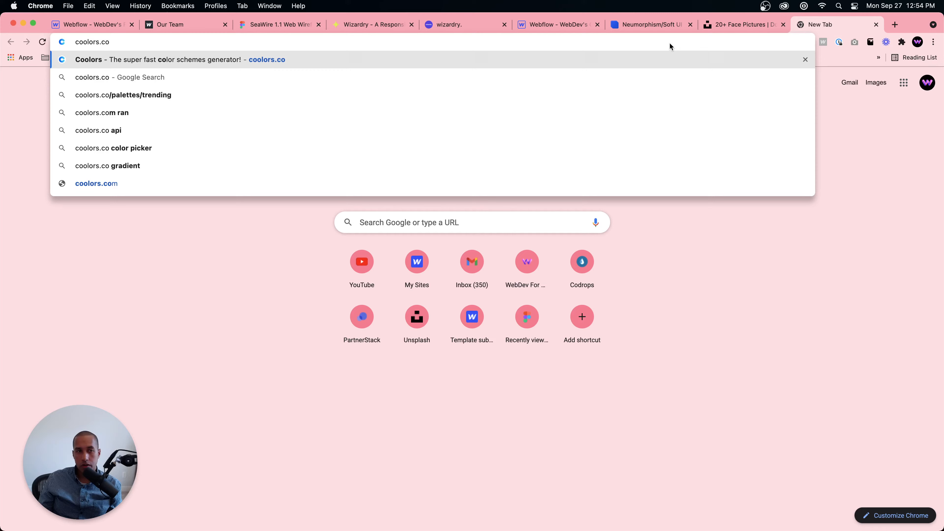
pyautogui.press('Return')
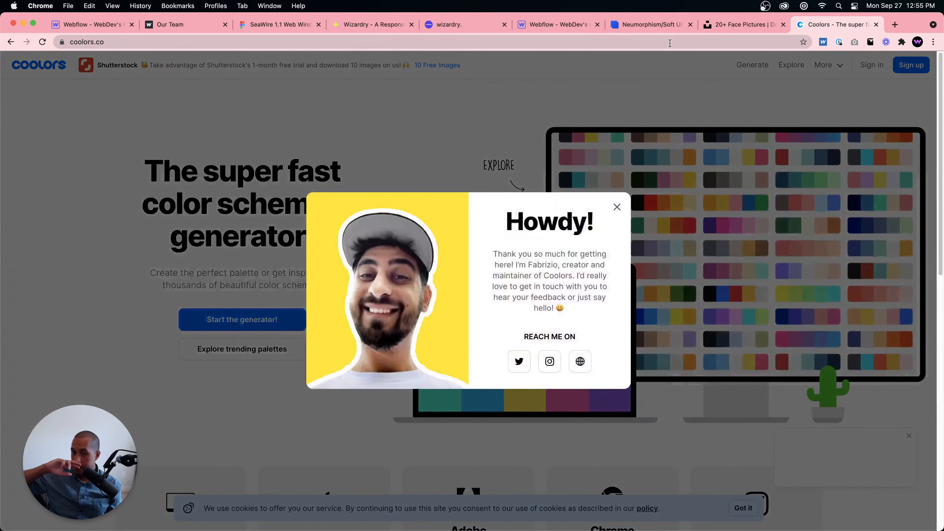
# Step: Dismiss the Coolors welcome pop-up and browse the trending color palettes
pyautogui.click(618, 208)
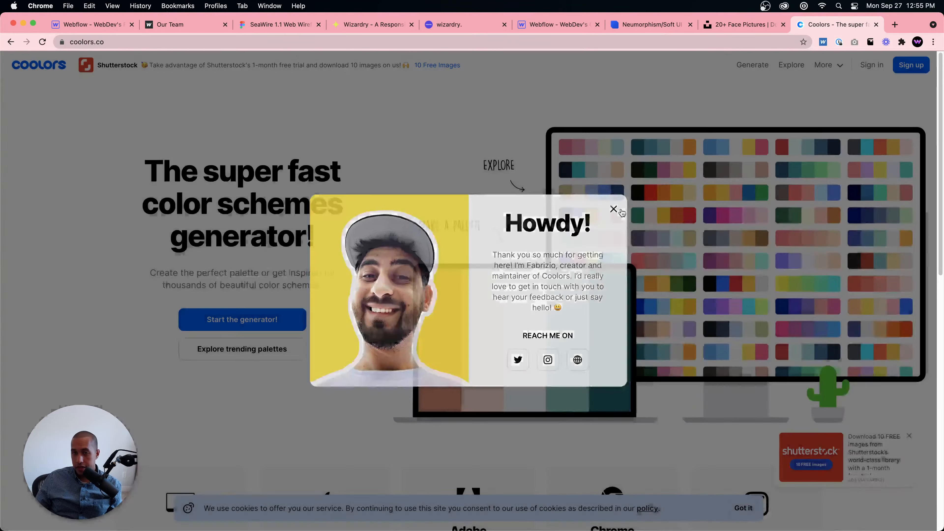
pyautogui.click(794, 66)
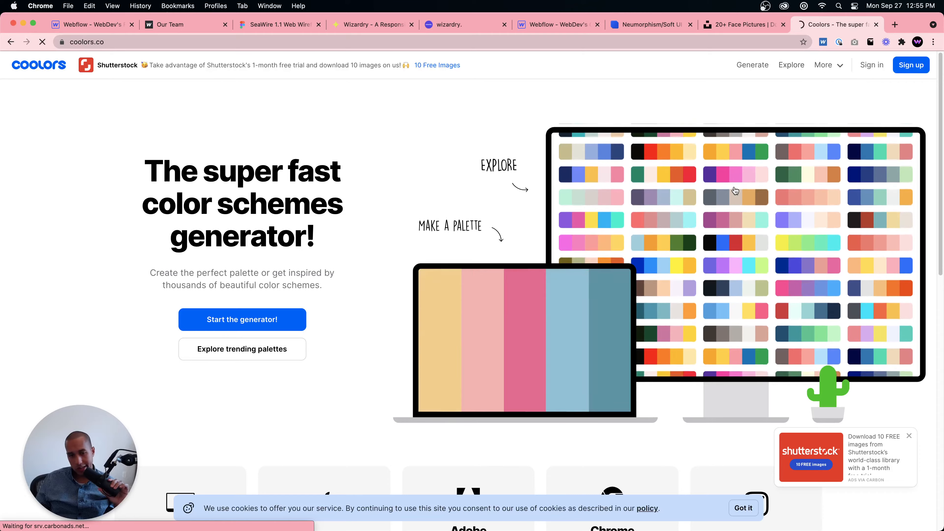
pyautogui.scroll(-5, 720, 254)
pyautogui.scroll(-2, 717, 268)
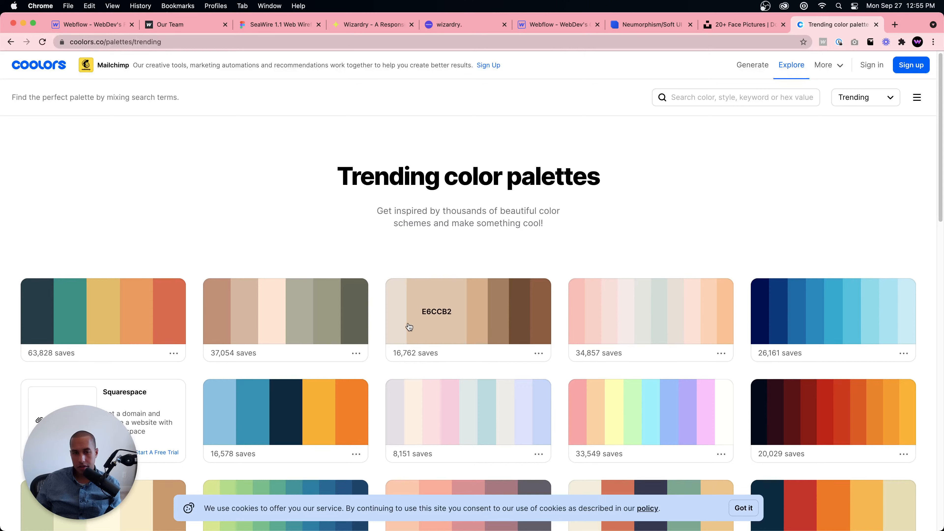
pyautogui.scroll(-1, 315, 309)
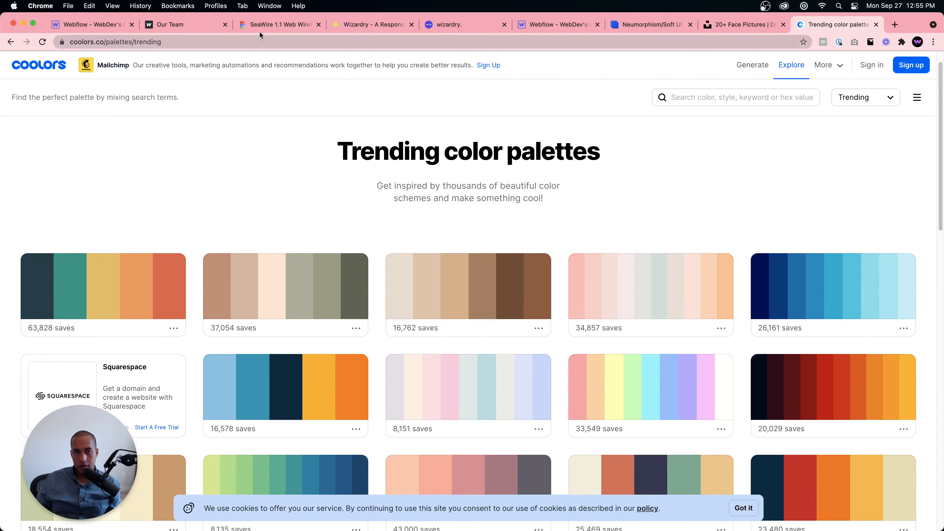
# Step: Return to the Webflow project and set the heading-line's right margin to Auto on mobile landscape
pyautogui.click(184, 26)
pyautogui.click(554, 25)
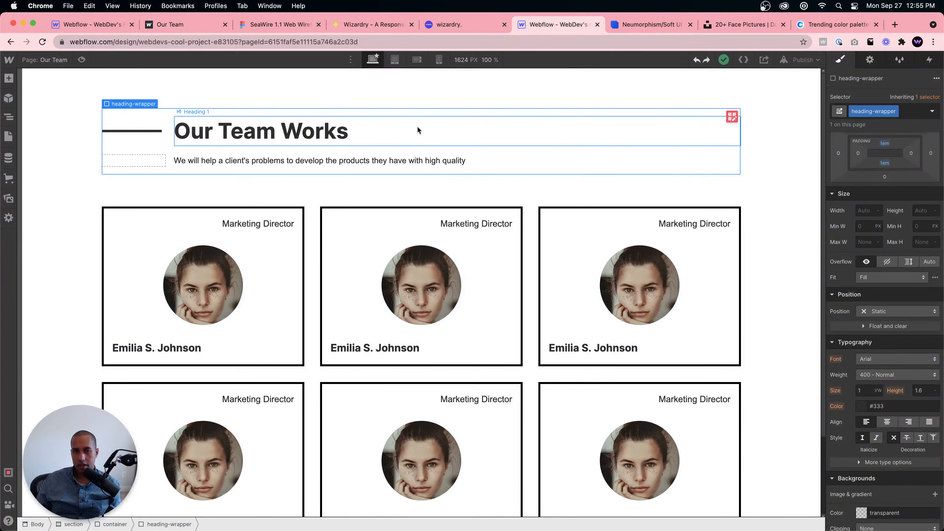
pyautogui.click(416, 59)
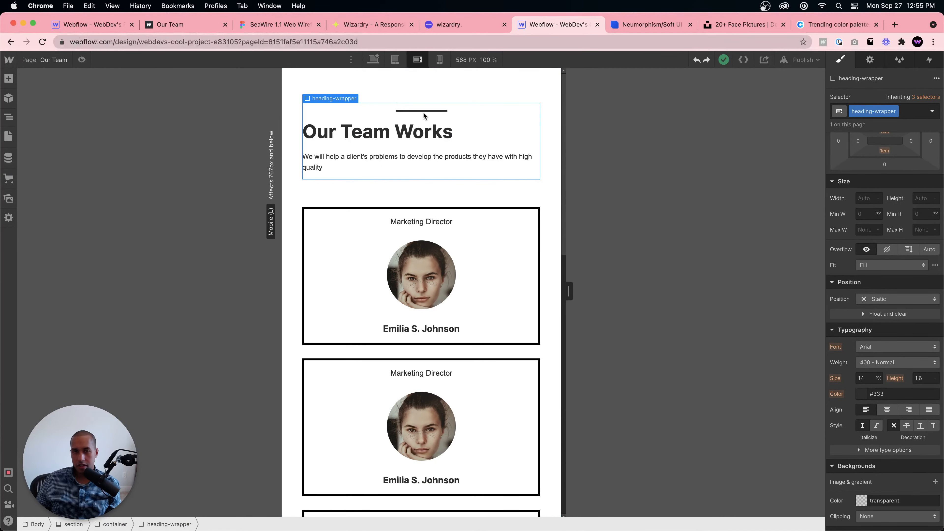
pyautogui.click(406, 110)
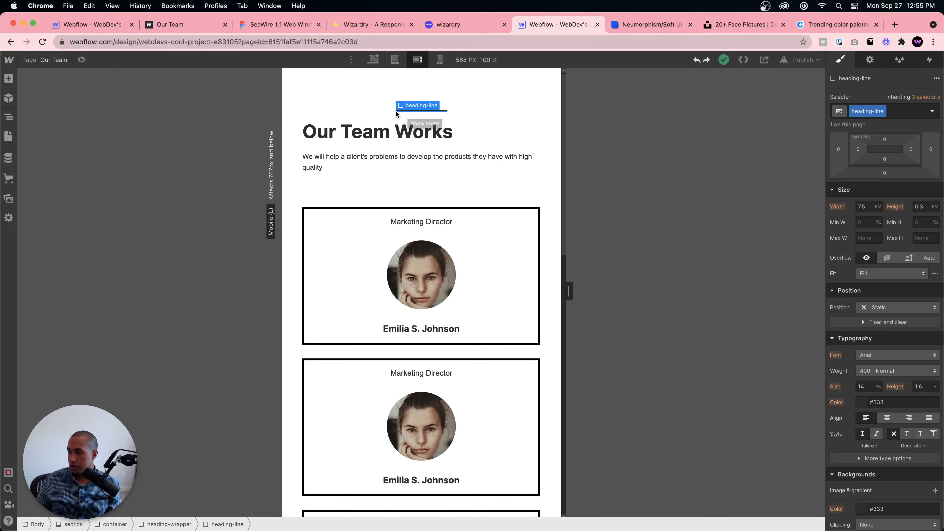
pyautogui.scroll(3, 932, 154)
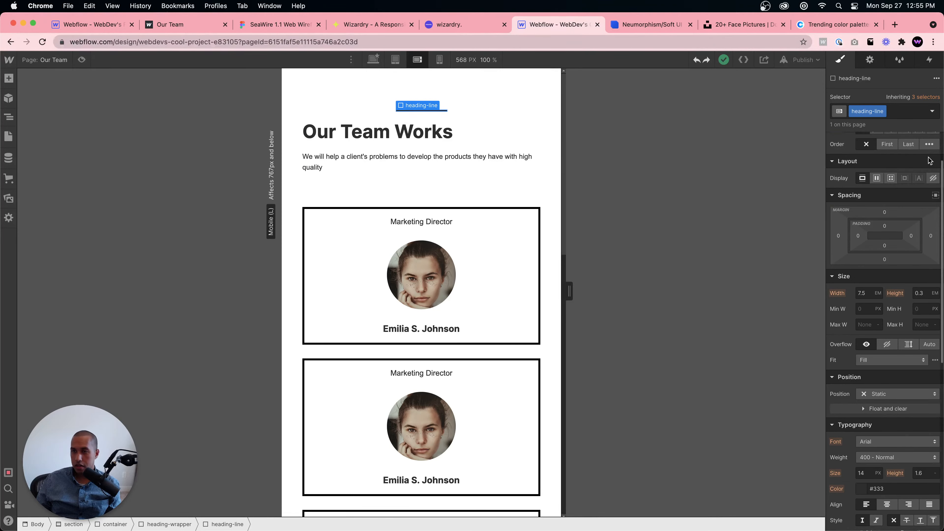
pyautogui.click(930, 236)
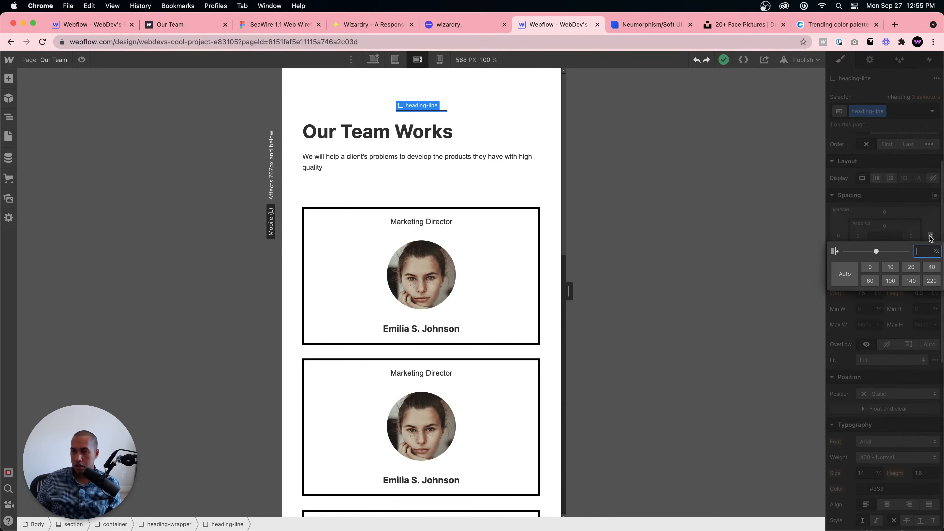
pyautogui.click(853, 274)
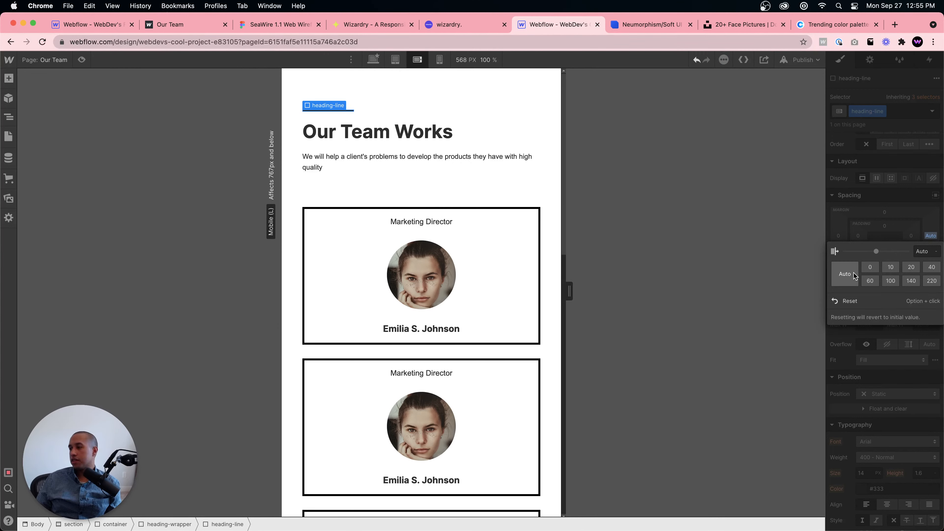
pyautogui.click(910, 164)
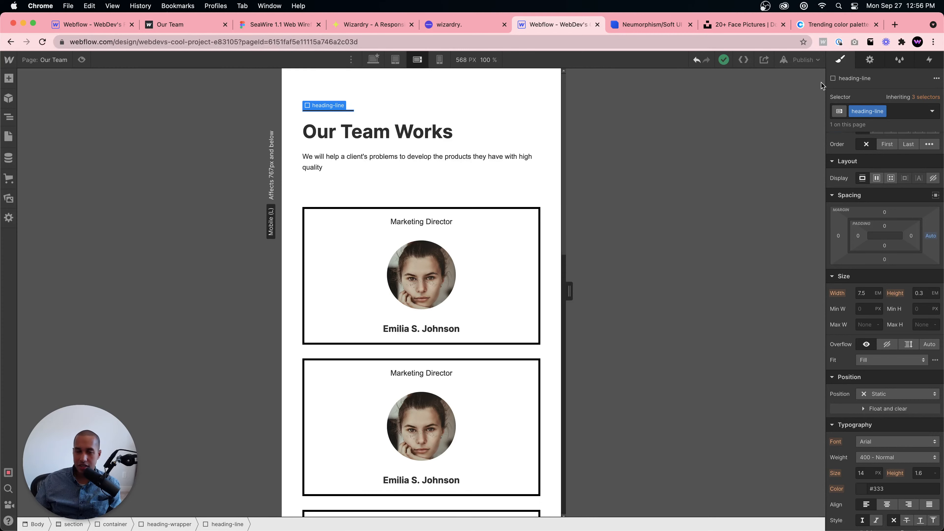
# Step: Examine the layout and spacing styles of the heading-wrapper, the Our Team Works heading and the heading-line on mobile landscape
pyautogui.click(445, 139)
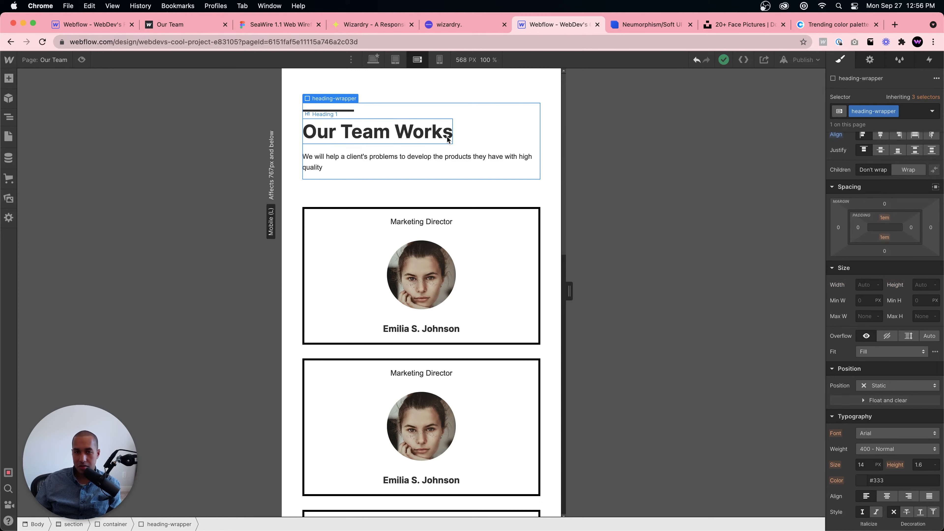
pyautogui.click(482, 139)
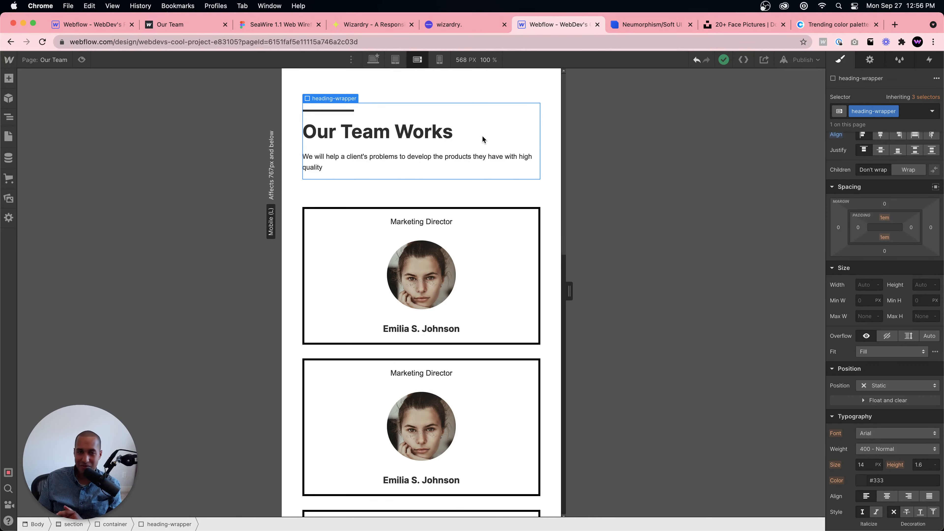
pyautogui.click(468, 97)
pyautogui.click(452, 125)
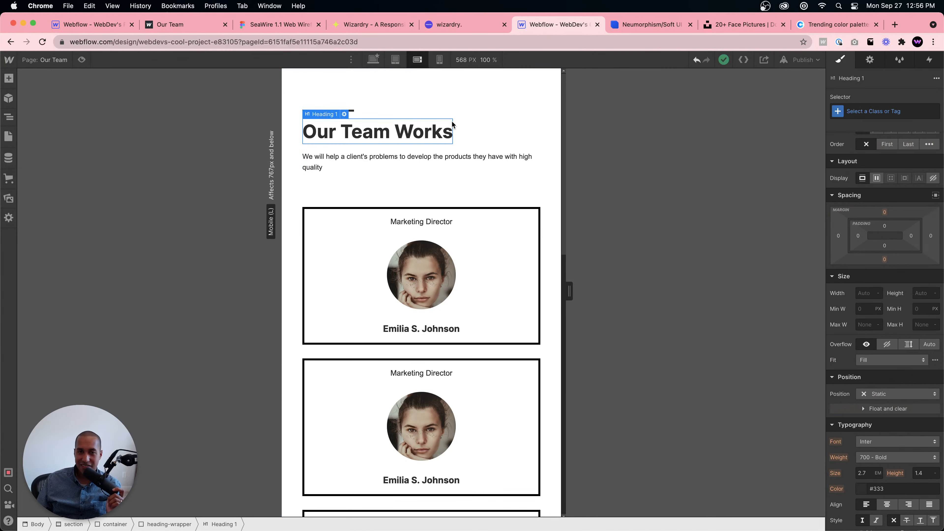
pyautogui.click(460, 114)
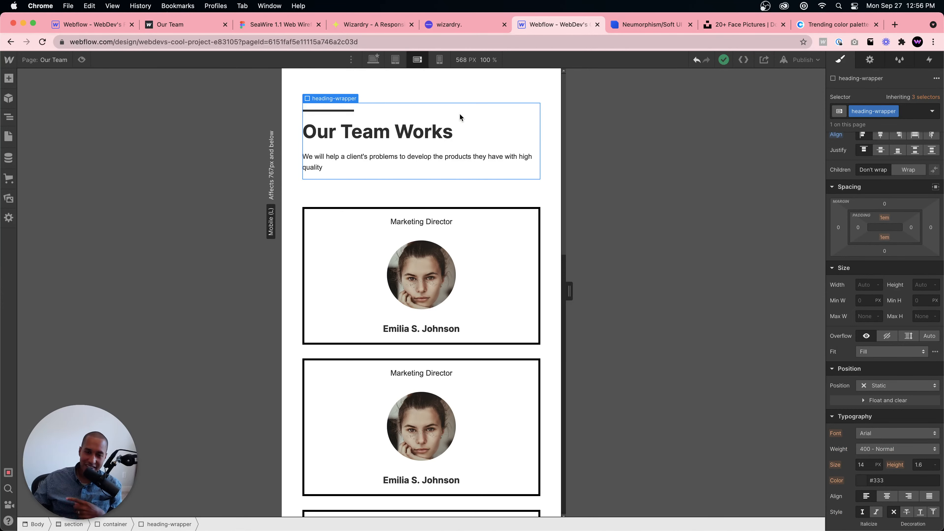
pyautogui.click(429, 118)
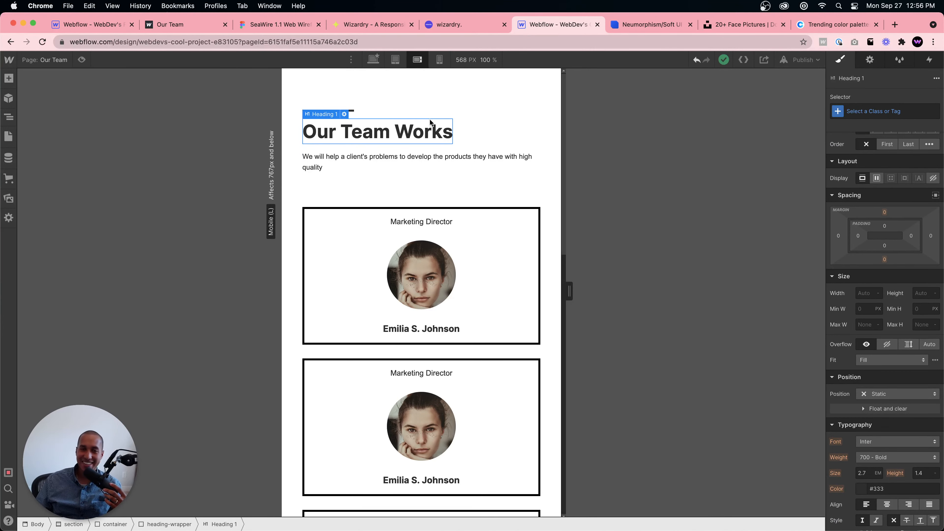
pyautogui.click(345, 105)
pyautogui.click(339, 110)
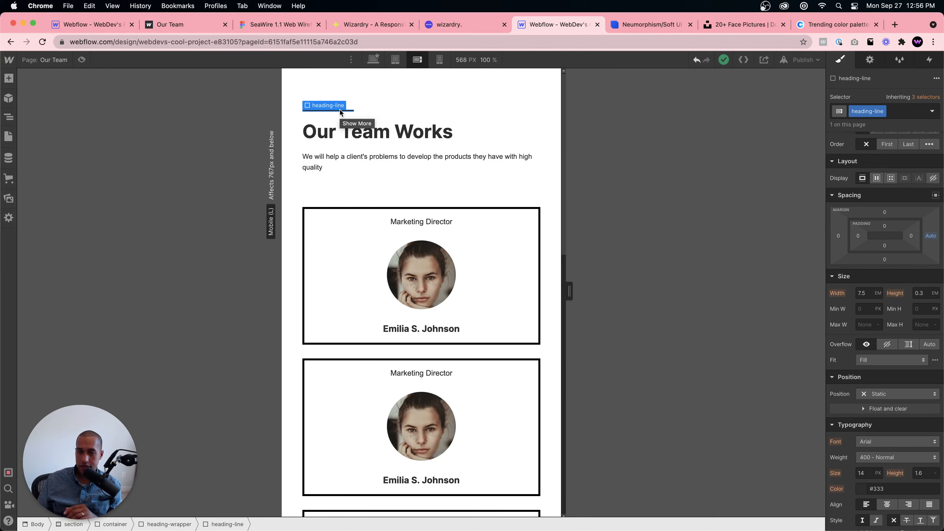
pyautogui.click(419, 109)
pyautogui.click(380, 120)
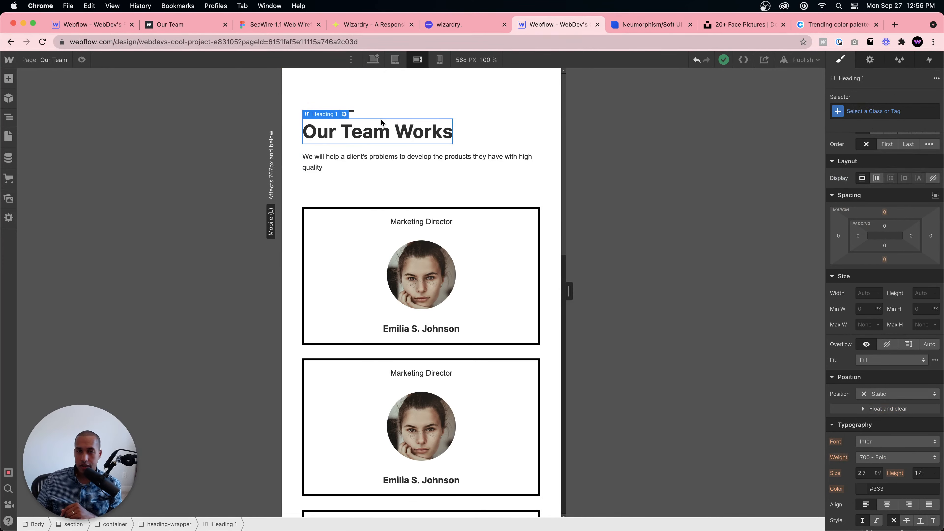
pyautogui.click(394, 114)
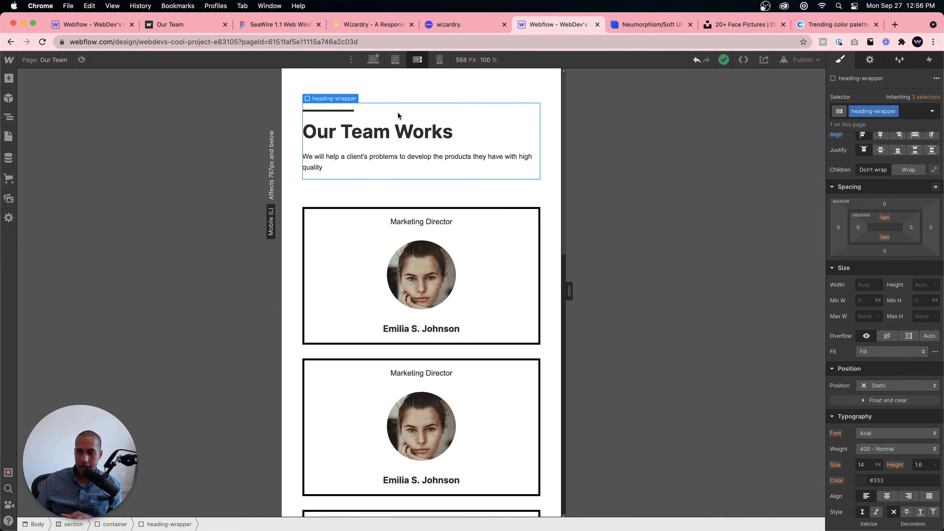
pyautogui.scroll(3, 899, 166)
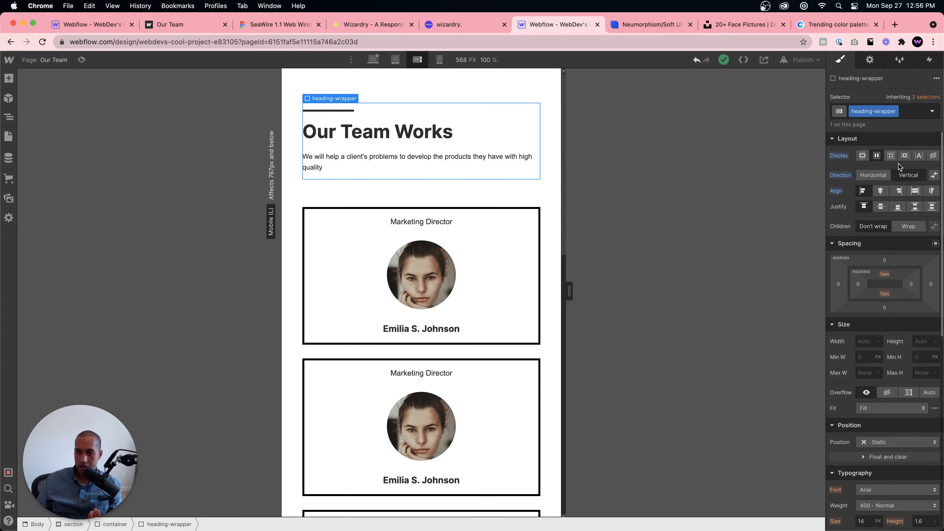
pyautogui.click(445, 134)
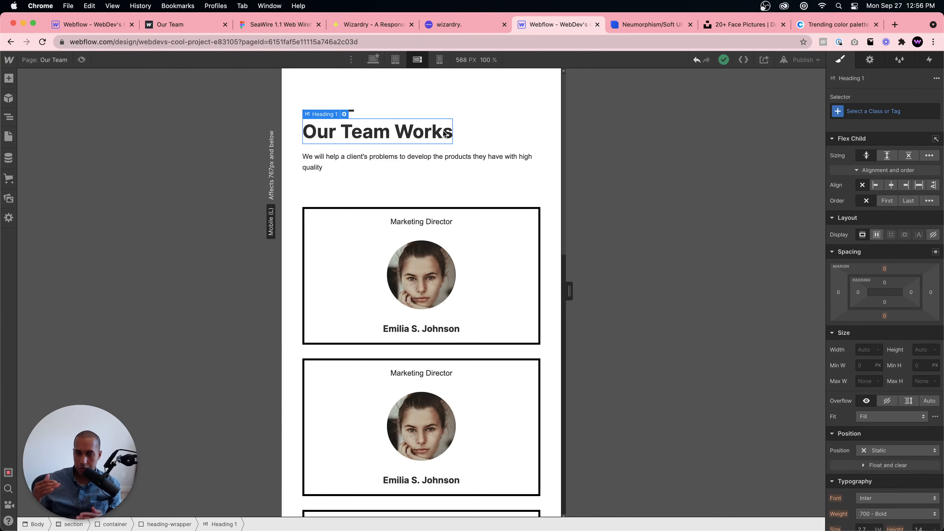
# Step: Switch to Coolors, look through the trending palettes and copy the color CCD5AE
pyautogui.click(642, 24)
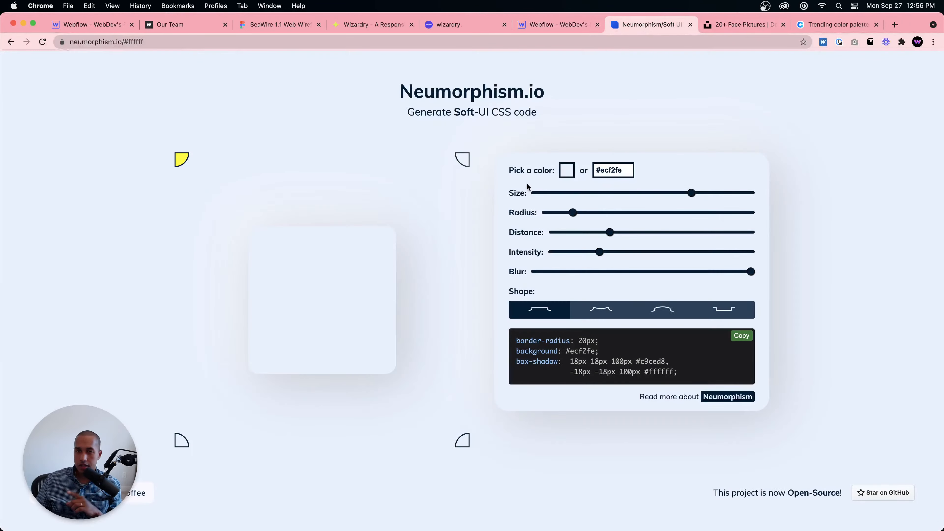
pyautogui.click(798, 22)
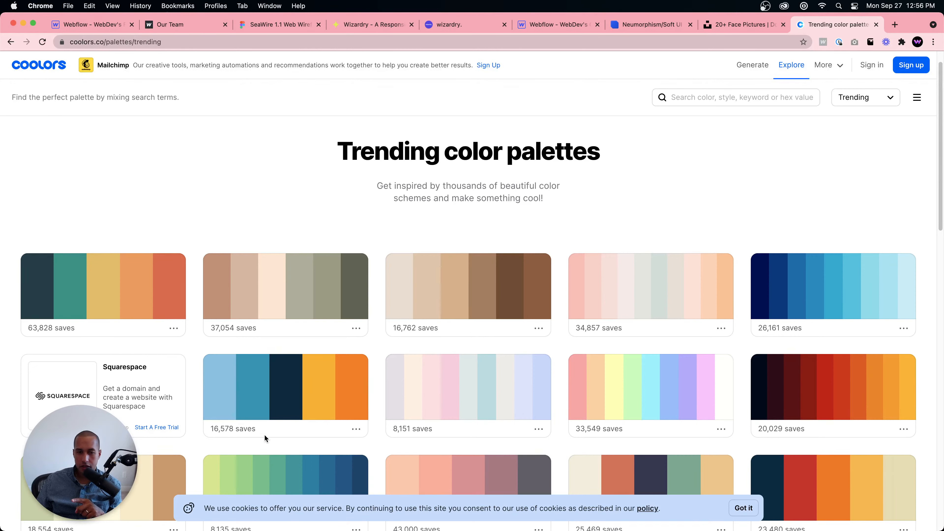
pyautogui.scroll(-5, 476, 419)
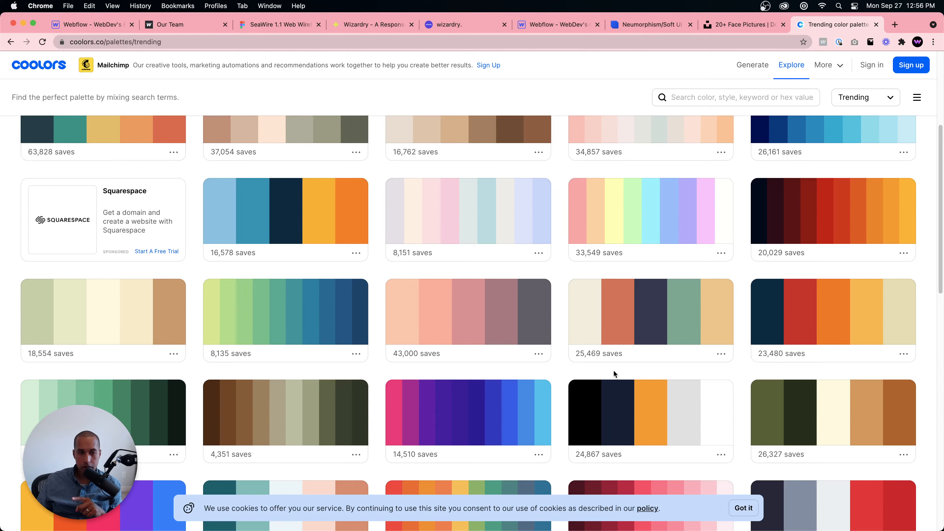
pyautogui.scroll(5, 613, 369)
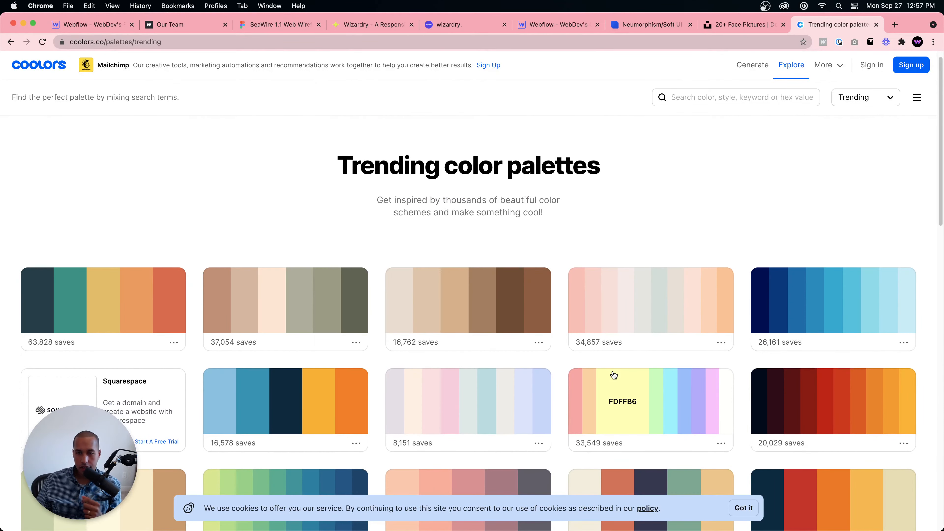
pyautogui.scroll(-3, 431, 350)
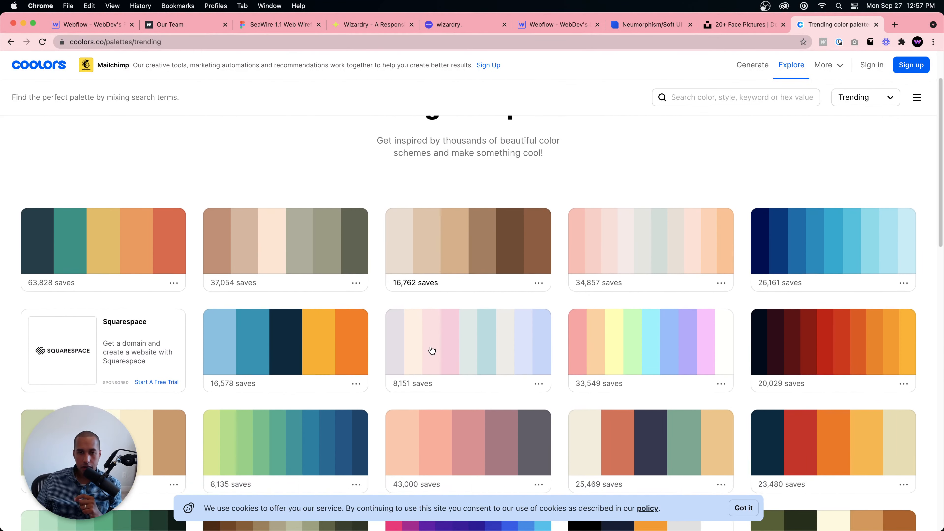
pyautogui.scroll(-2, 431, 350)
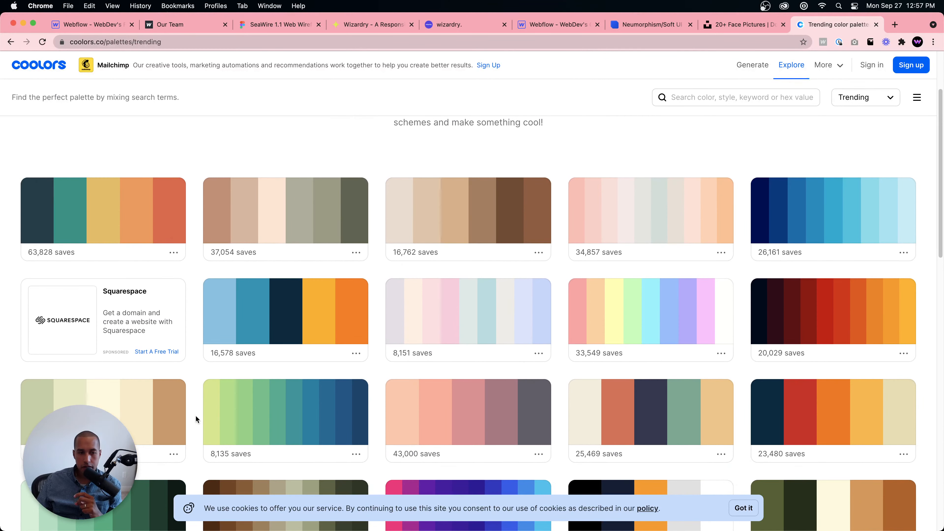
pyautogui.scroll(-1, 80, 416)
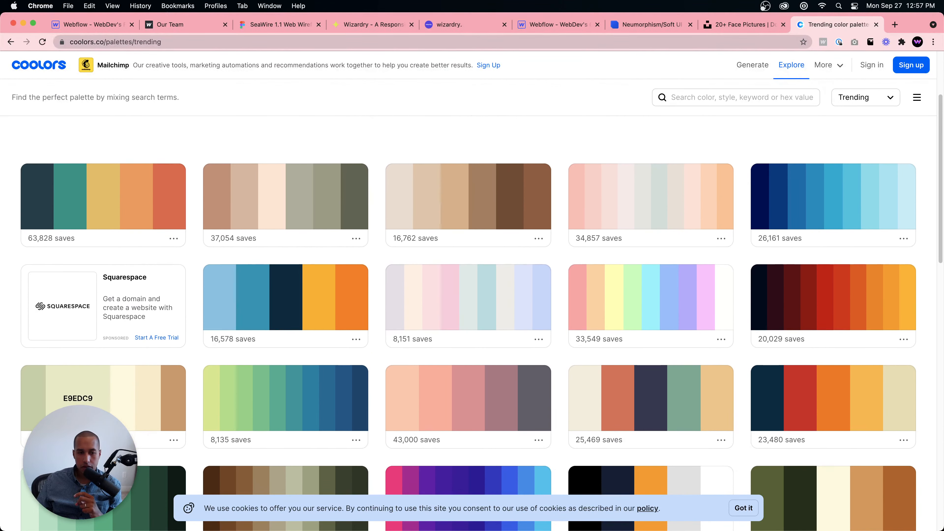
pyautogui.scroll(-2, 56, 394)
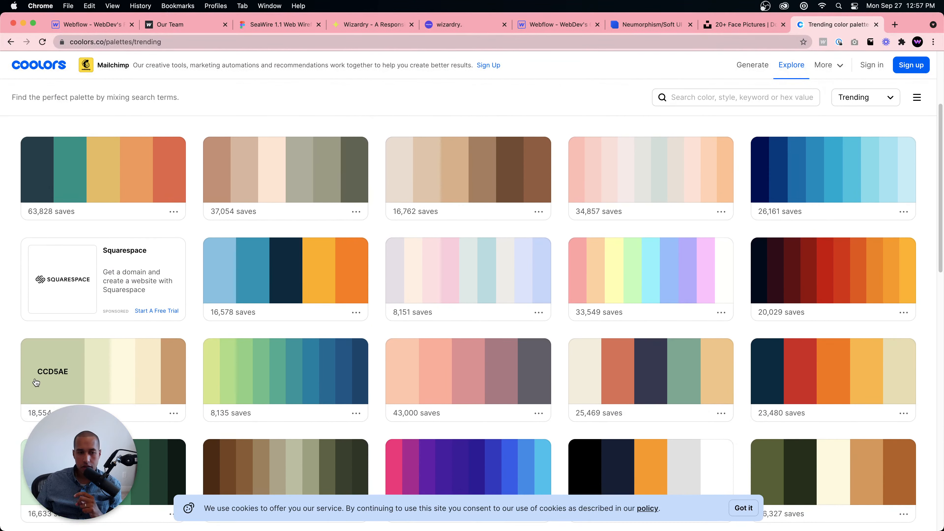
pyautogui.click(51, 369)
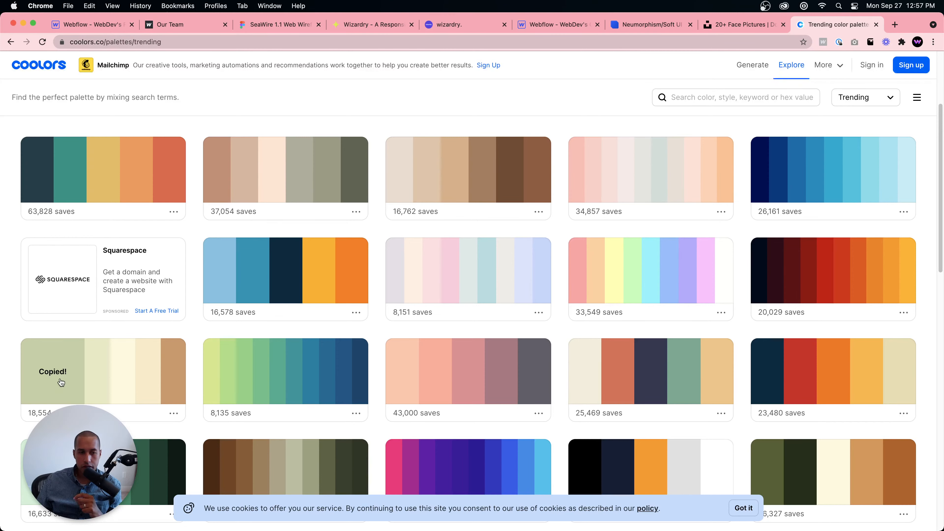
# Step: Switch to Neumorphism.io and copy its base web address without the color suffix
pyautogui.click(673, 26)
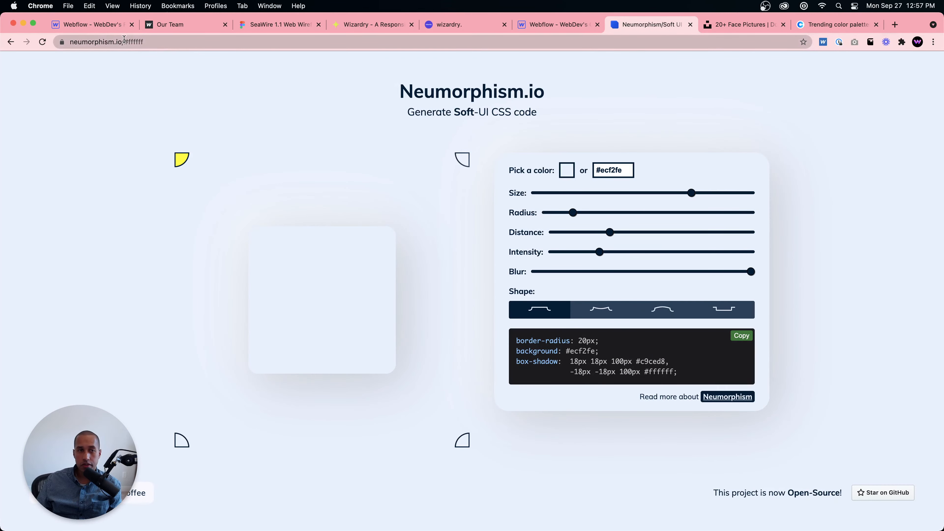
pyautogui.moveTo(124, 38); pyautogui.dragTo(69, 42)
pyautogui.press('super+c')
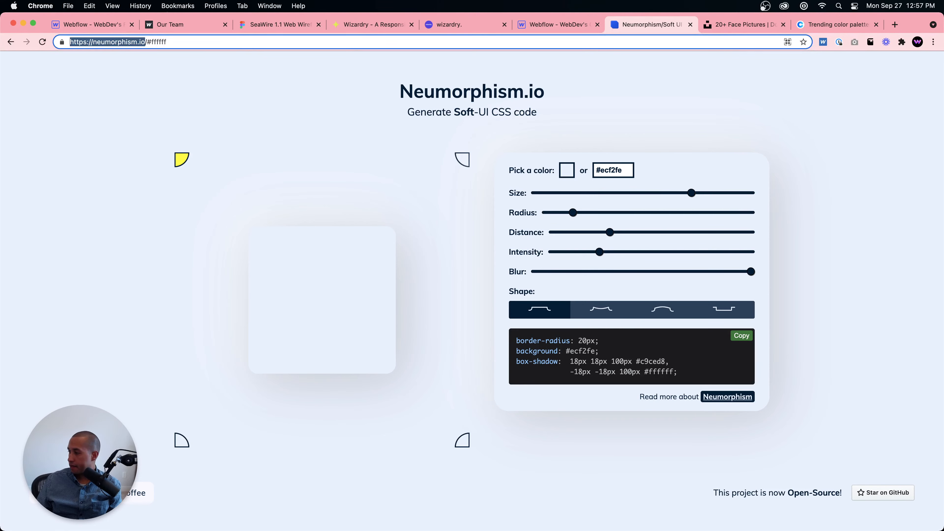
# Step: Set the Neumorphism.io color to #ccd5ae, taken from the Coolors palette
pyautogui.press('super+Tab')
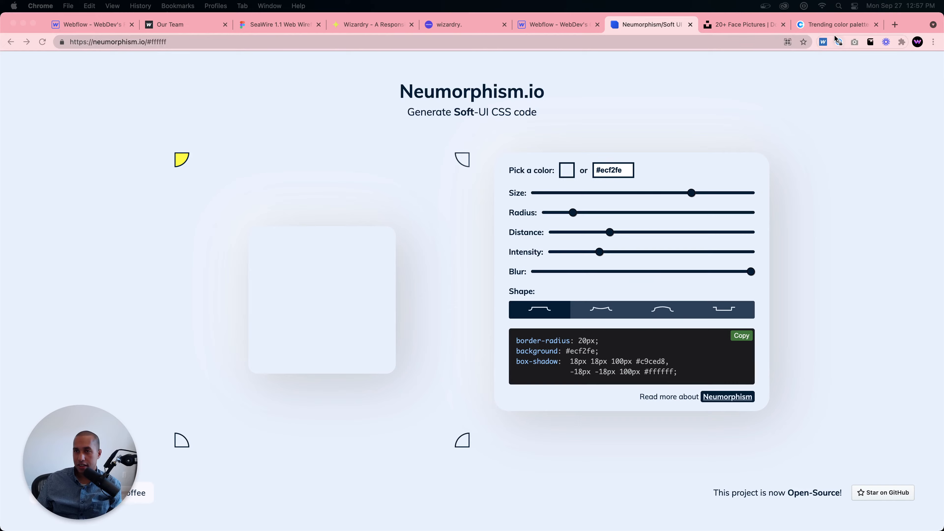
pyautogui.click(836, 25)
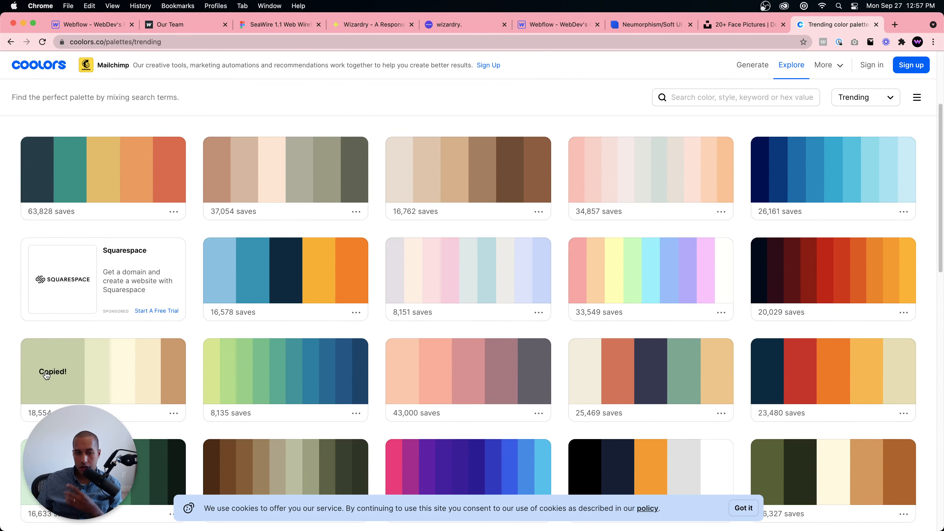
pyautogui.click(621, 27)
pyautogui.click(613, 170)
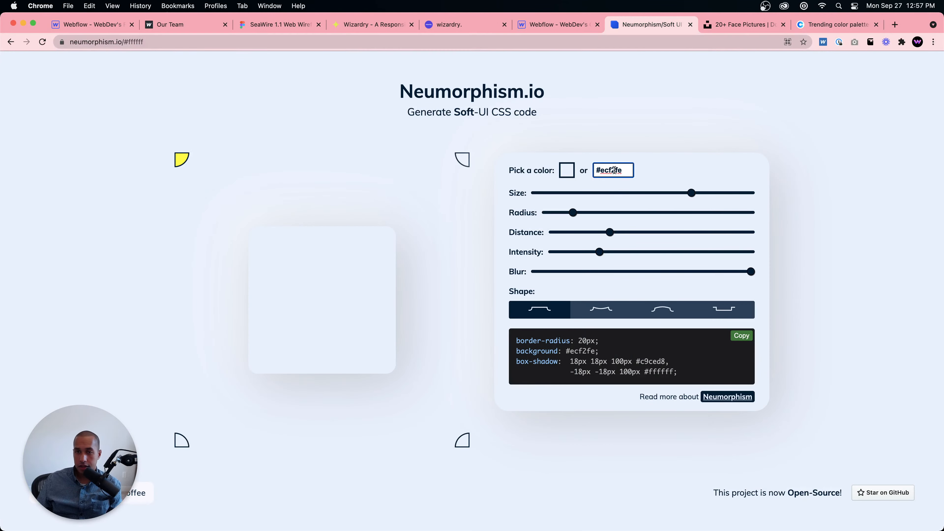
pyautogui.press('super+a')
pyautogui.press('super+v')
pyautogui.click(596, 170)
pyautogui.write('#')
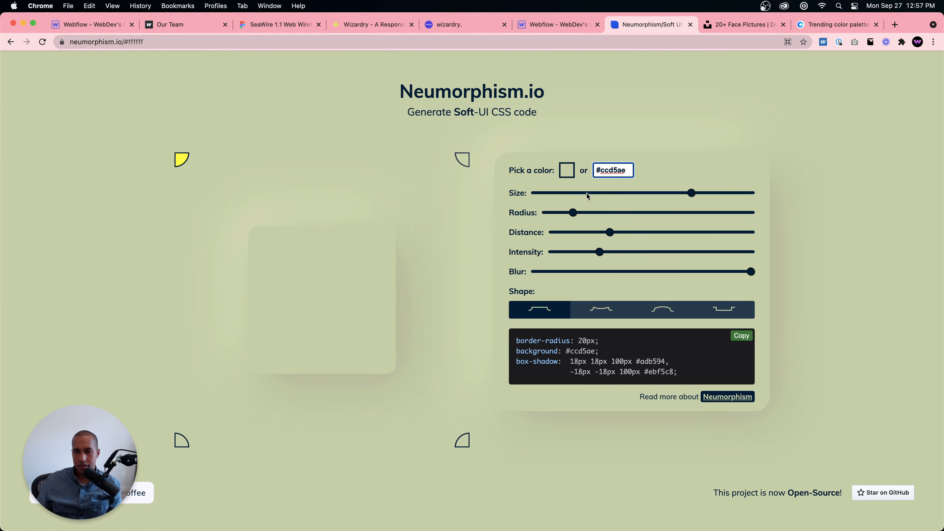
# Step: Try each of the four shape options on the #ccd5ae preview, ending on the second one with its dark-to-light gradient
pyautogui.click(600, 311)
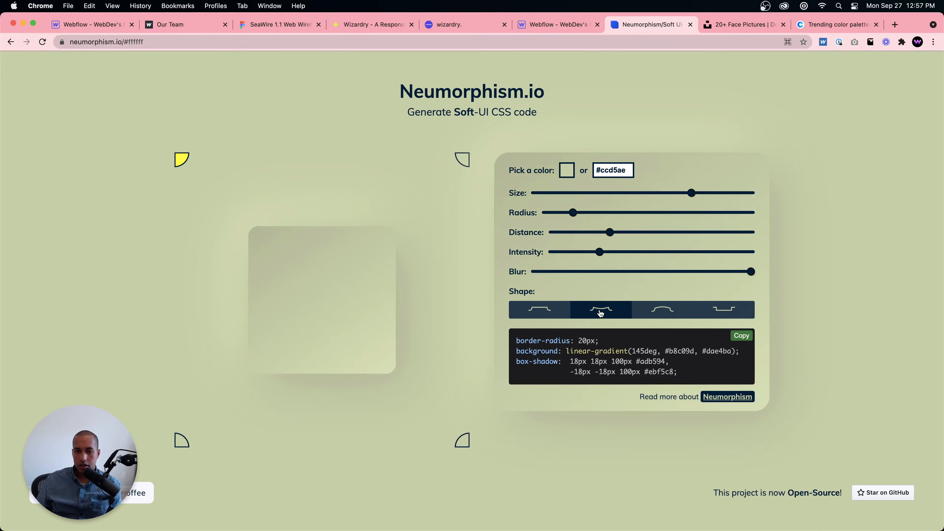
pyautogui.click(662, 314)
pyautogui.click(719, 314)
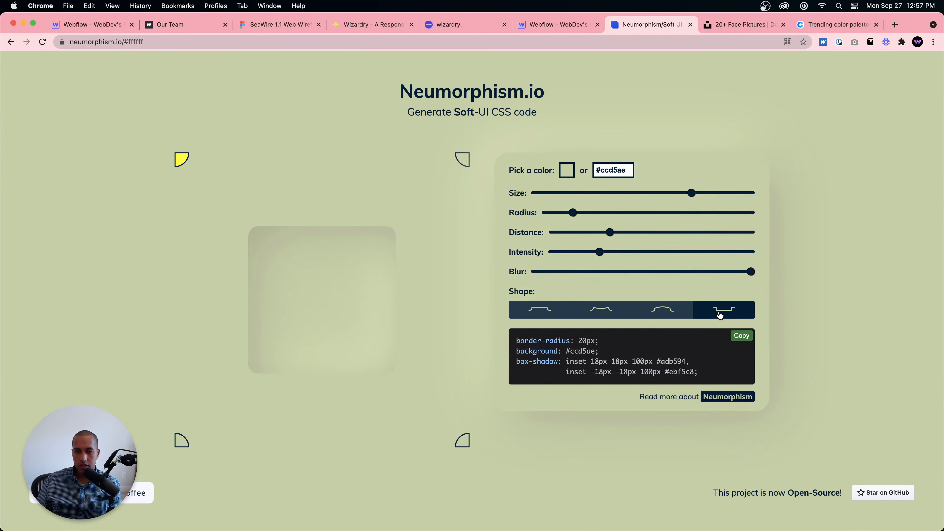
pyautogui.click(668, 314)
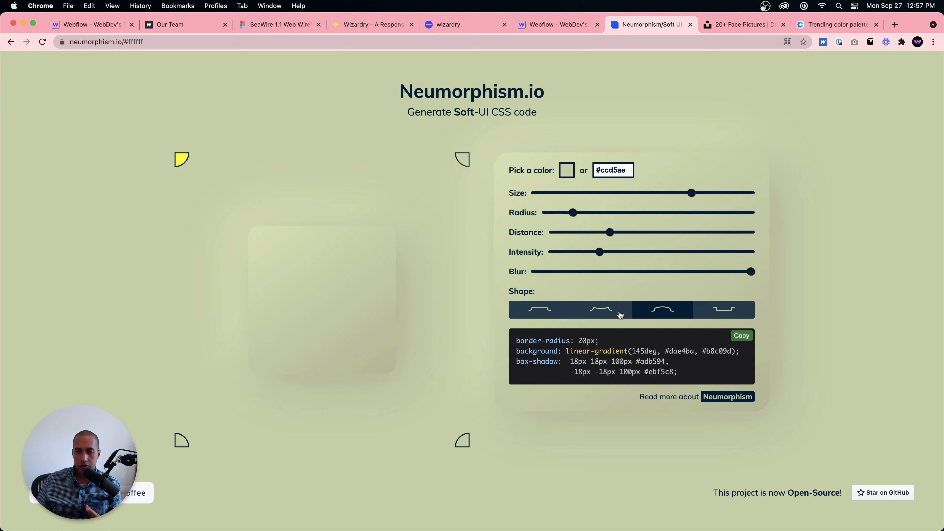
pyautogui.click(532, 315)
pyautogui.click(608, 314)
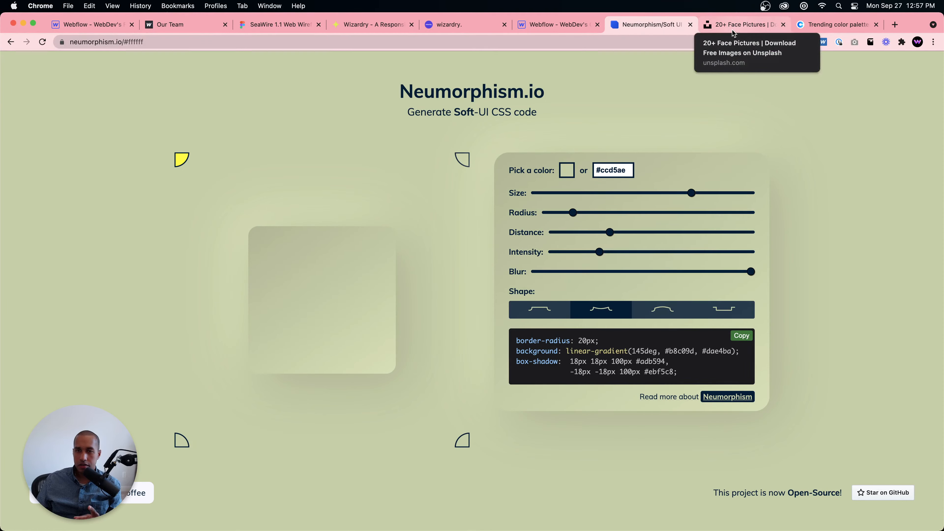
# Step: Copy the cream color FEFAE0 from the Coolors trending palettes and set it as the Neumorphism.io color
pyautogui.click(810, 28)
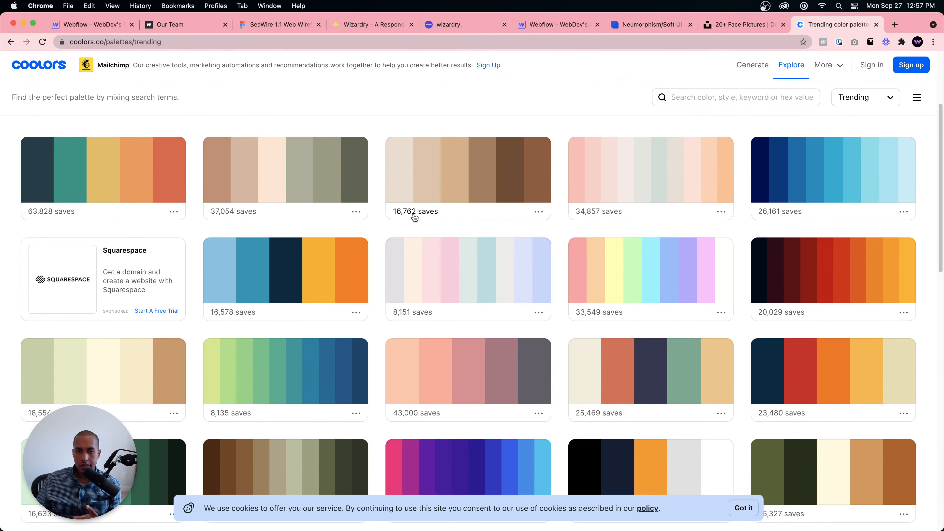
pyautogui.scroll(-2, 394, 245)
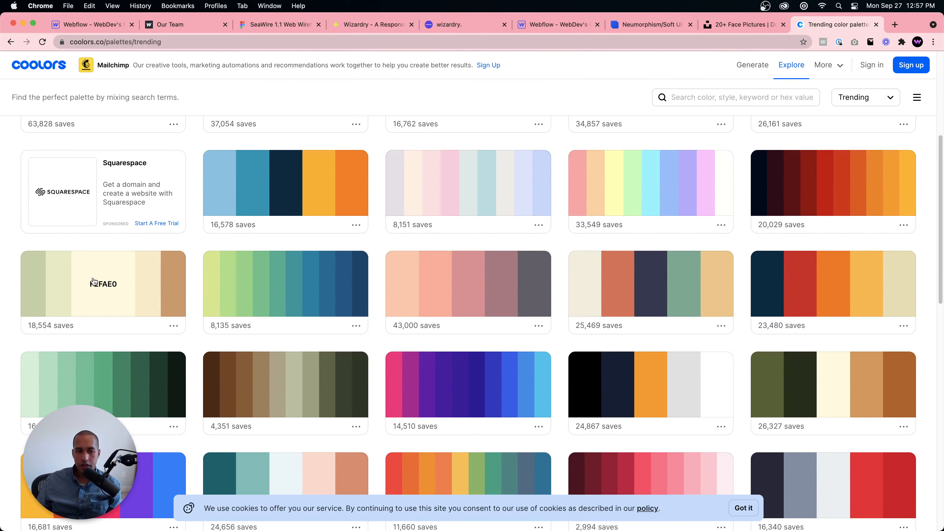
pyautogui.click(557, 25)
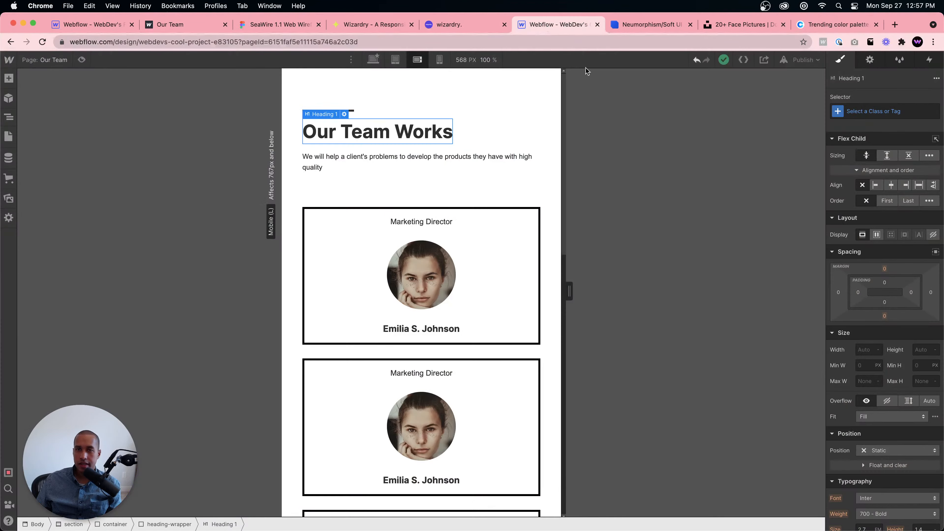
pyautogui.click(656, 26)
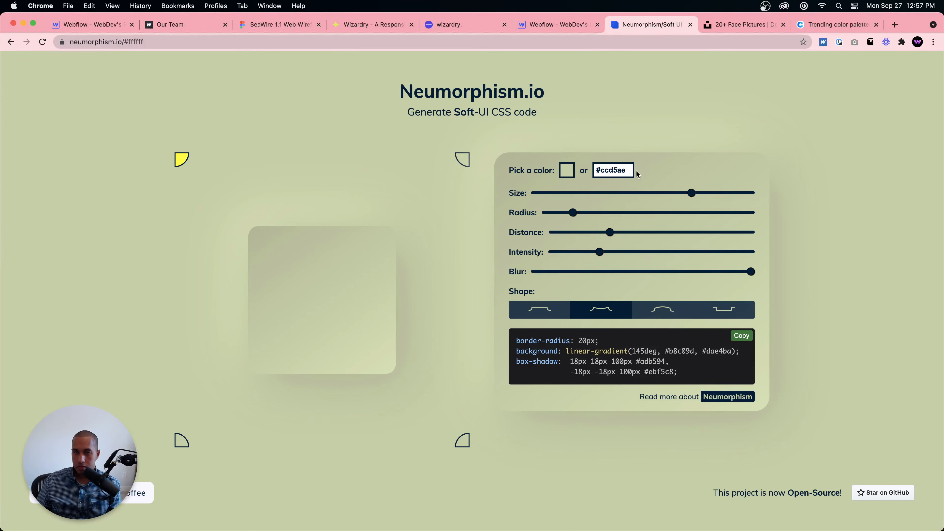
pyautogui.click(627, 171)
pyautogui.moveTo(628, 170); pyautogui.dragTo(599, 174)
pyautogui.press('super+v')
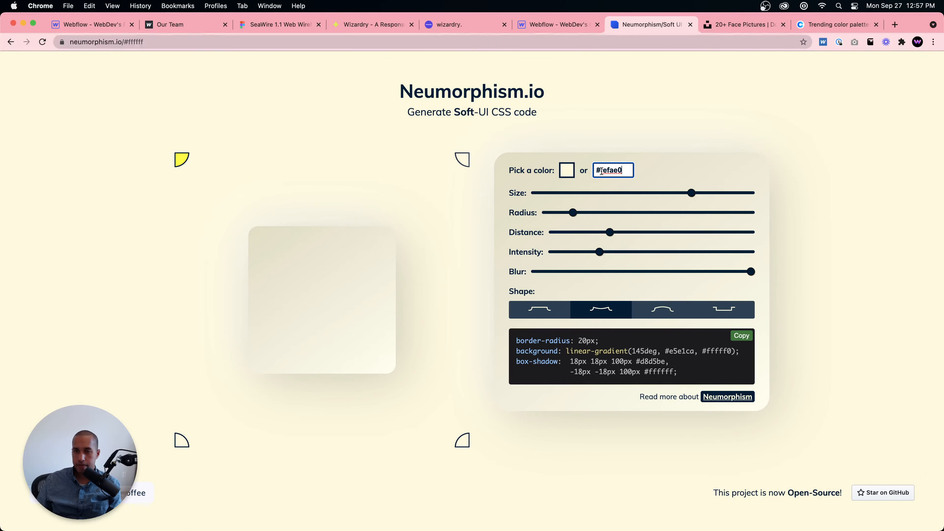
pyautogui.moveTo(521, 214)
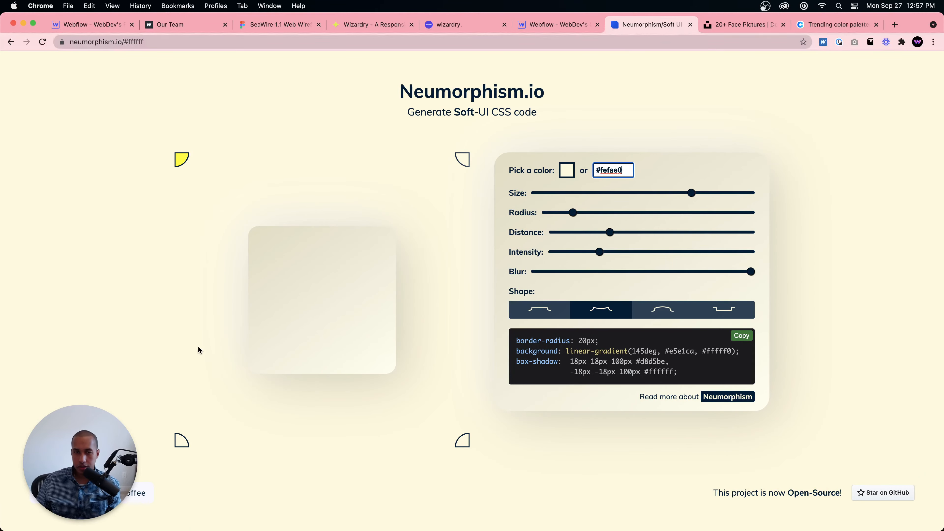
# Step: Set the shape to the third option, with the gradient running from #fffff0 to #e5e1ca
pyautogui.click(341, 322)
pyautogui.click(600, 313)
pyautogui.click(660, 312)
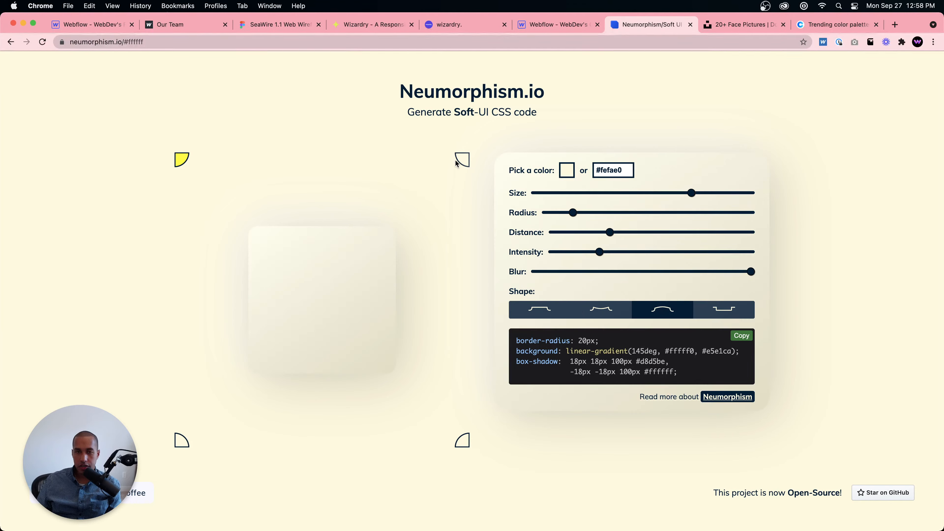
# Step: Try the light source at the different corners of the preview, ending on the upper-right corner, and copy its CSS
pyautogui.click(463, 161)
pyautogui.click(462, 439)
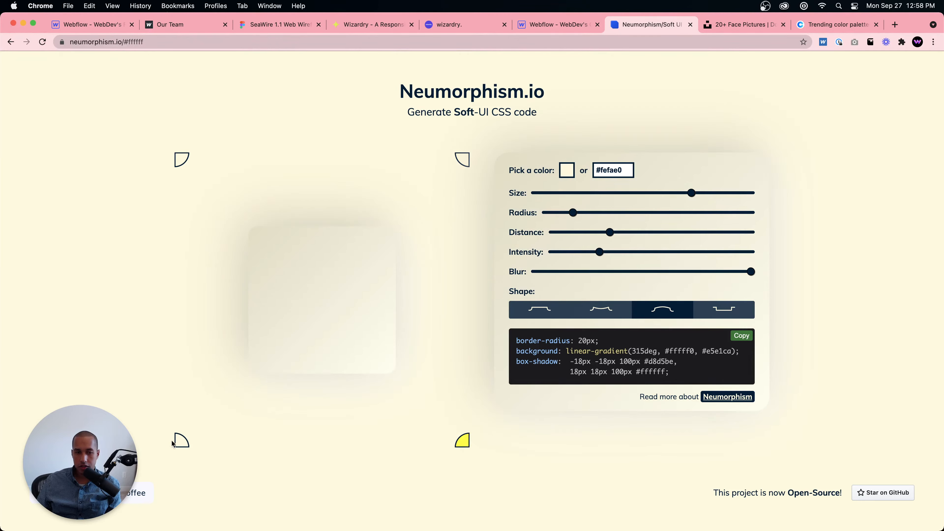
pyautogui.click(181, 440)
pyautogui.click(463, 161)
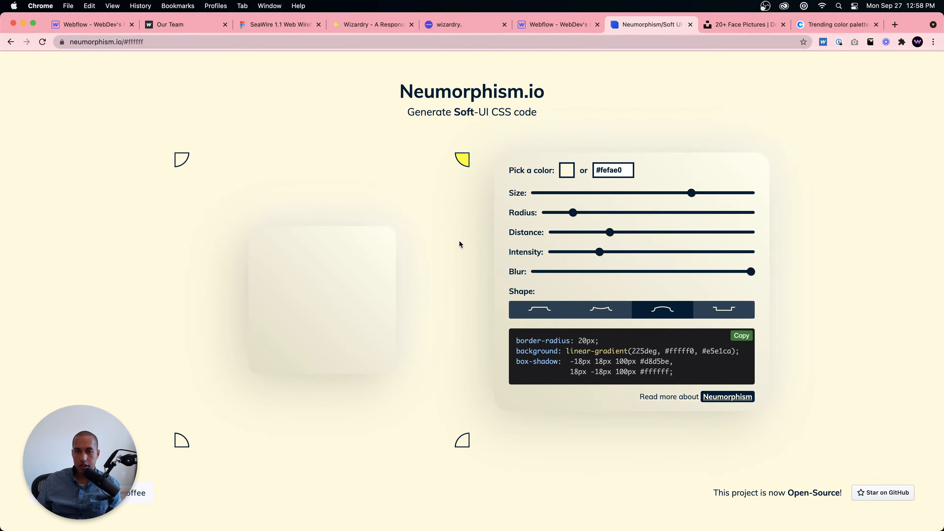
pyautogui.click(178, 159)
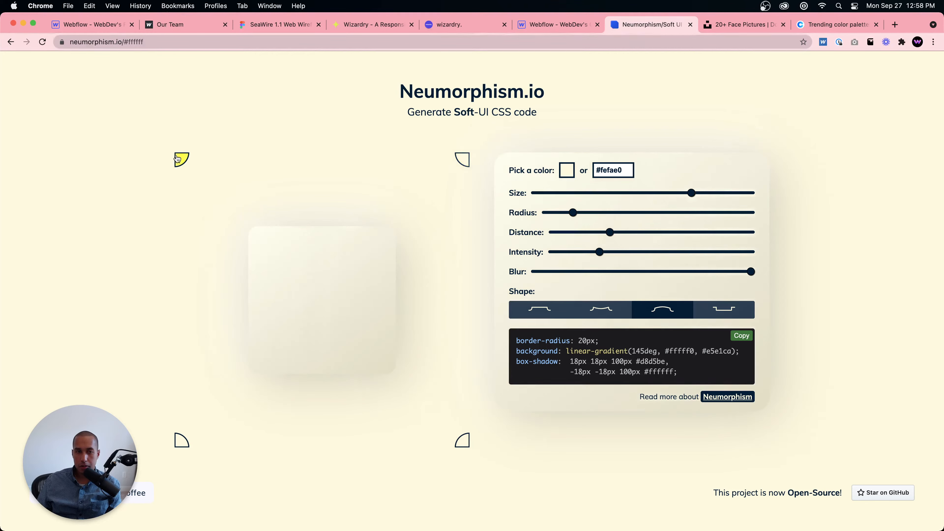
pyautogui.click(465, 160)
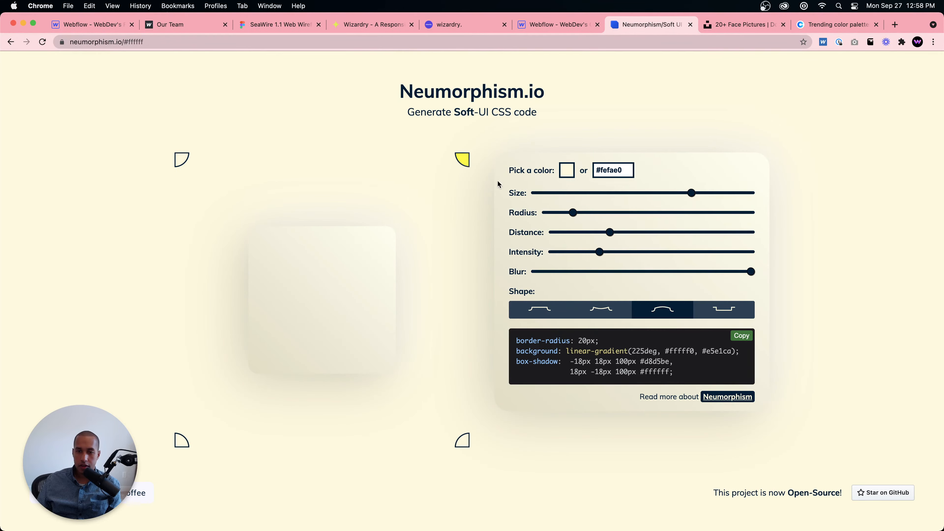
pyautogui.click(748, 335)
# Step: Set the light source to the preview's upper-left corner and copy the generated CSS code
pyautogui.click(463, 441)
pyautogui.click(467, 159)
pyautogui.click(177, 159)
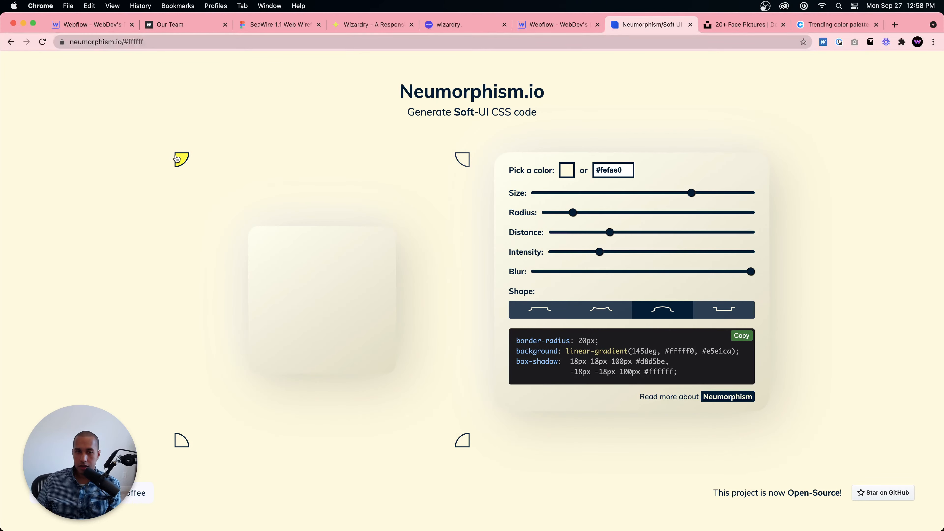
pyautogui.click(740, 337)
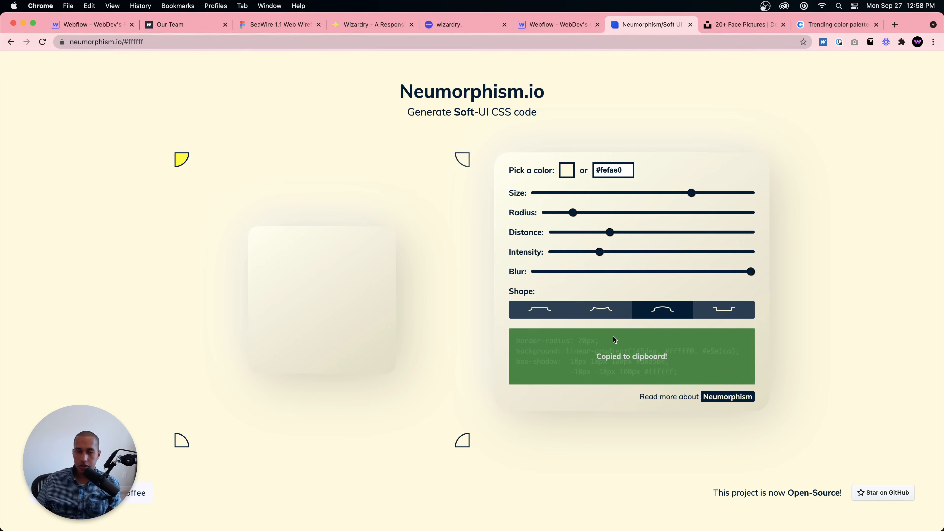
# Step: Return to the webdevs-cool-project in Webflow, show the Our Team page at the desktop breakpoint and select the first team-card-wrapper
pyautogui.click(84, 24)
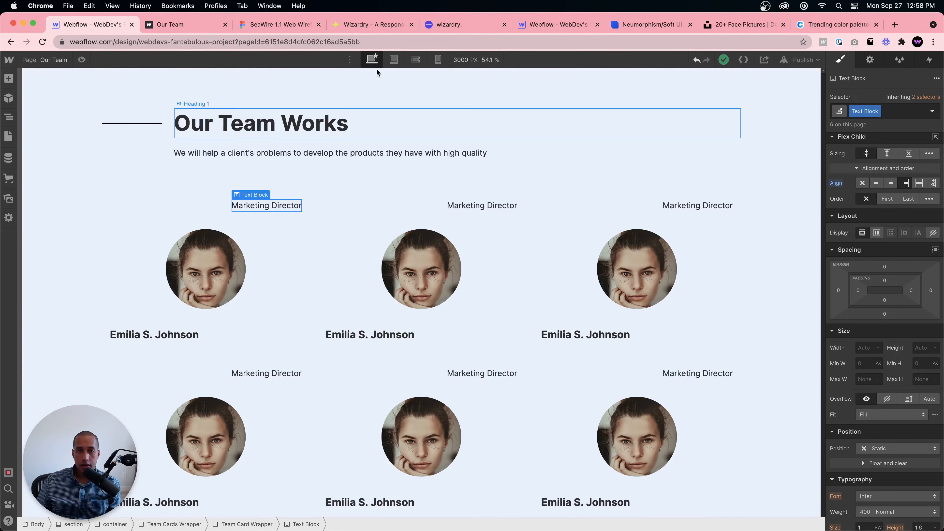
pyautogui.click(522, 24)
pyautogui.click(373, 60)
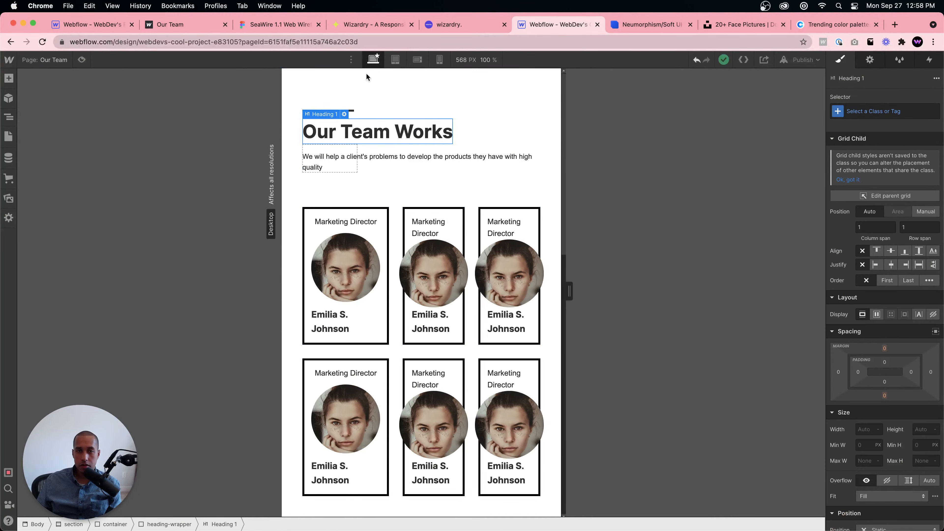
pyautogui.click(168, 231)
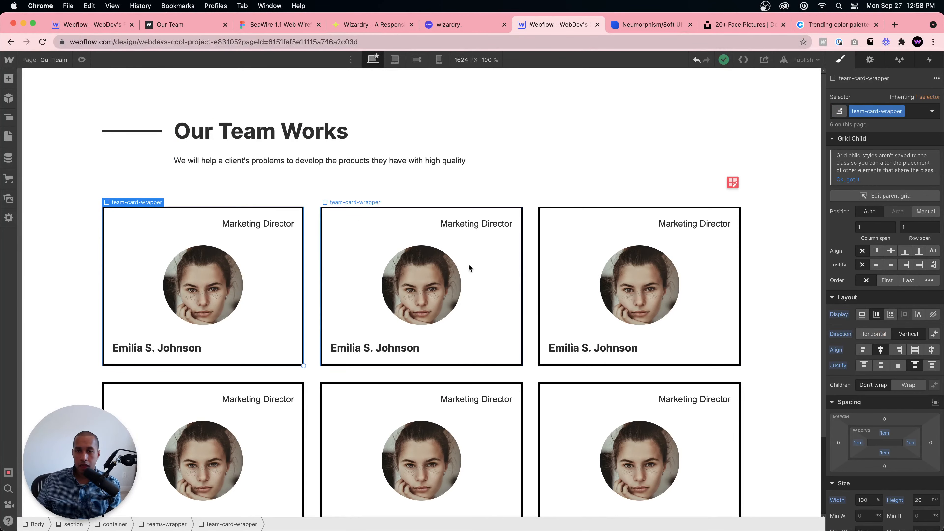
pyautogui.scroll(-1, 903, 399)
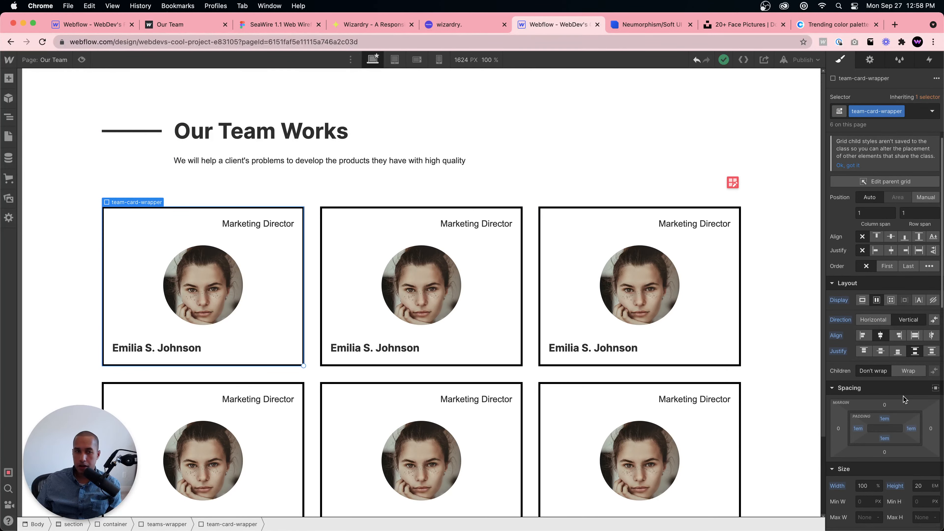
# Step: Select the page's Body and add an HTML Embed element at the end of it
pyautogui.click(9, 136)
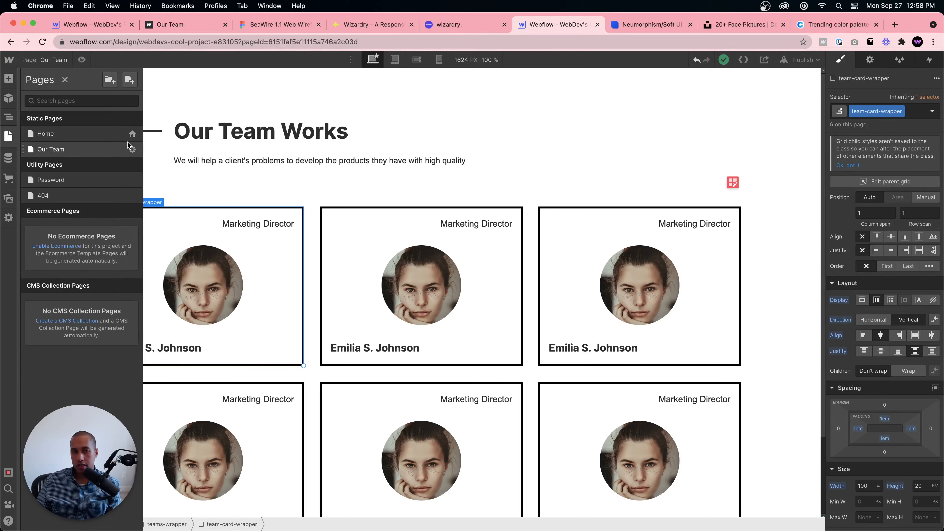
pyautogui.moveTo(129, 151)
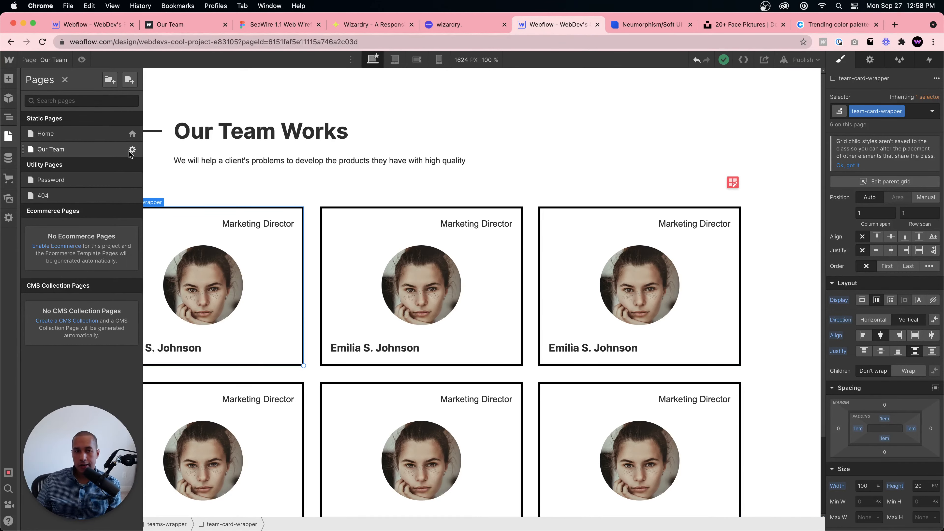
pyautogui.click(8, 118)
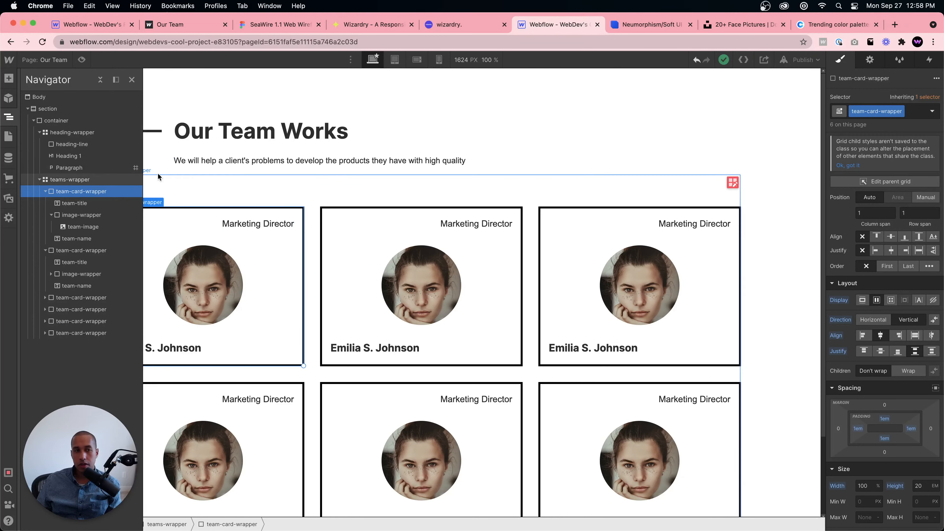
pyautogui.click(66, 100)
pyautogui.click(10, 79)
pyautogui.scroll(-3, 165, 343)
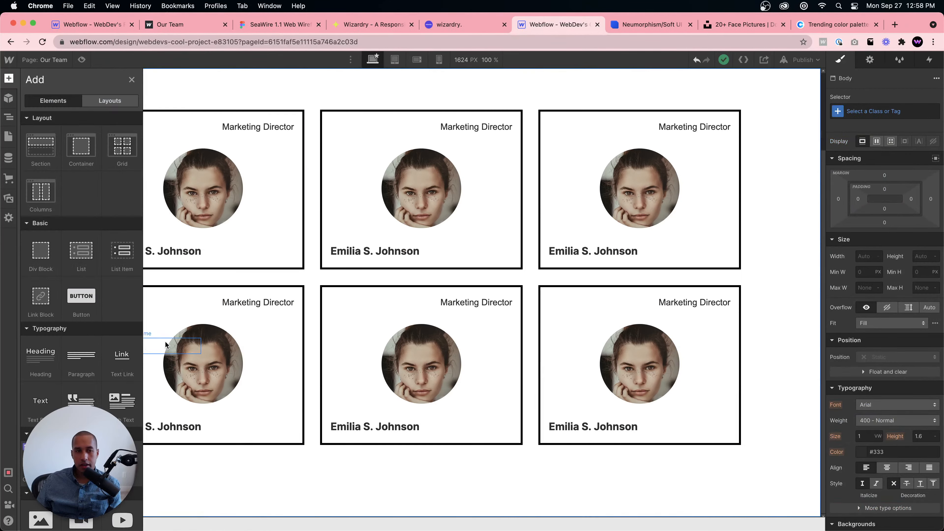
pyautogui.scroll(-2, 132, 361)
pyautogui.scroll(-5, 132, 361)
pyautogui.click(122, 469)
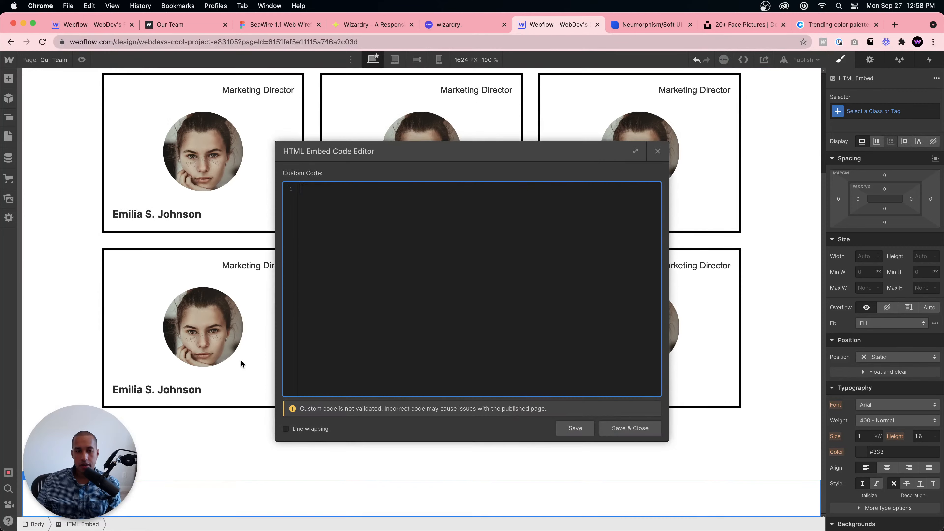
# Step: Start the embed's code with a <style> tag and a selector beginning .team-, save and close it, and select the first team card
pyautogui.write('<style>')
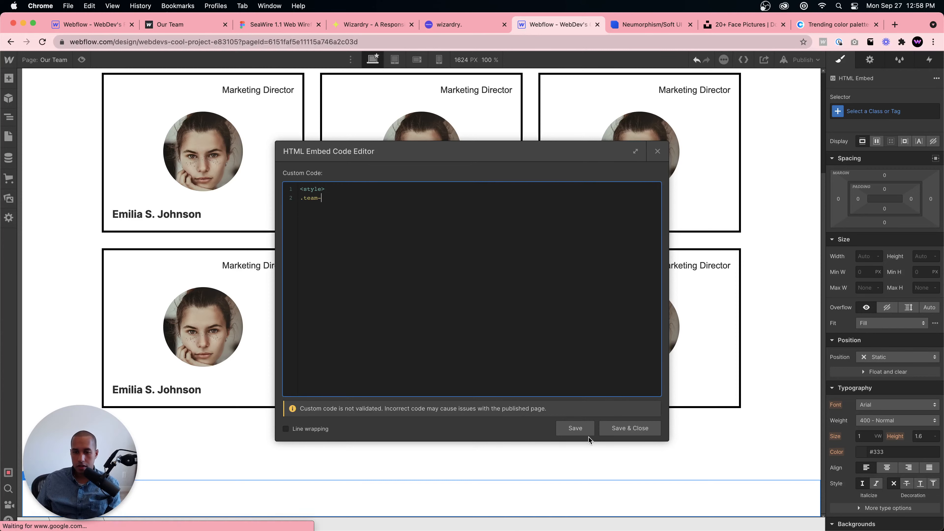
pyautogui.click(629, 428)
pyautogui.click(256, 169)
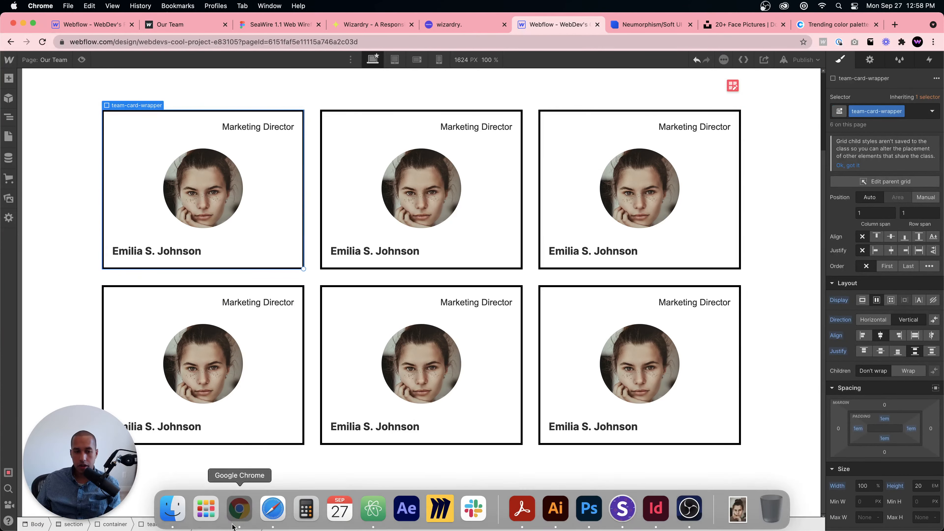
# Step: Select the HTML Embed in the page's element tree and pin the tree beside the canvas
pyautogui.click(9, 117)
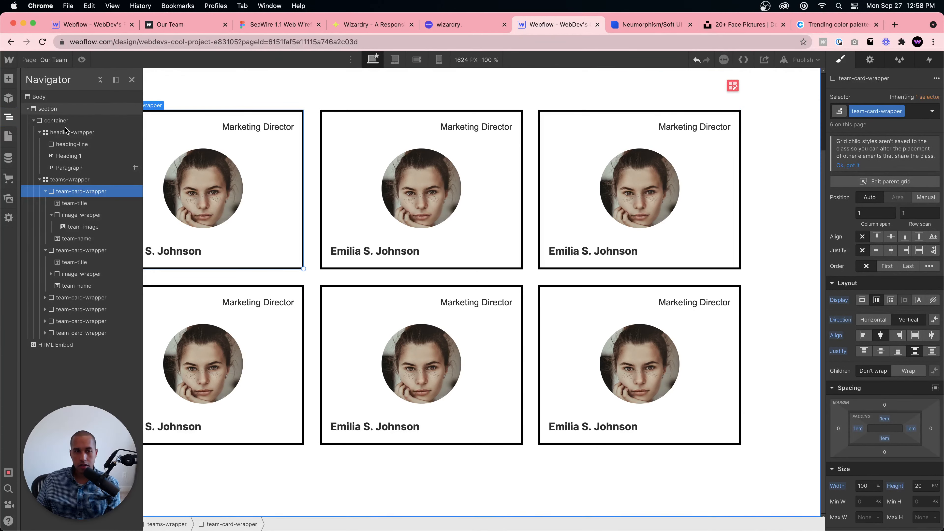
pyautogui.click(56, 346)
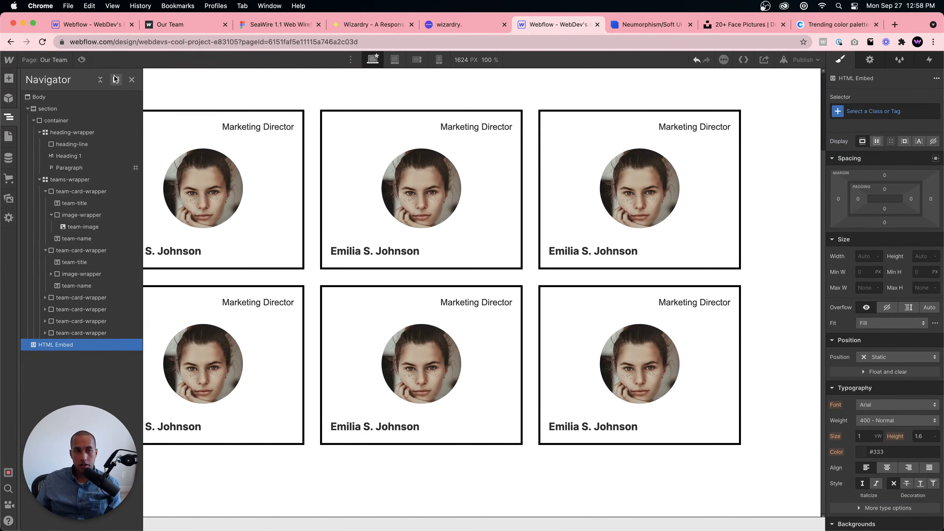
pyautogui.click(115, 80)
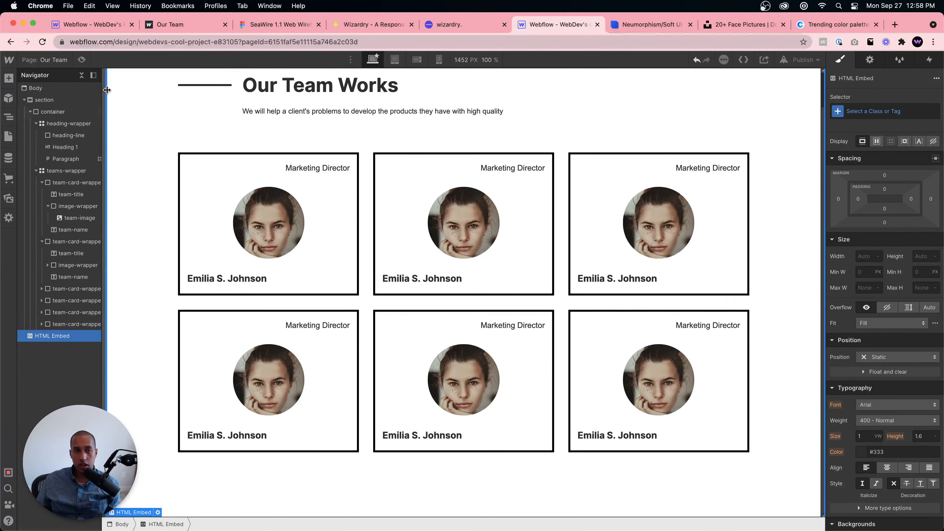
# Step: Complete the HTML Embed with a .team-card-wrapper rule containing the copied neumorphism CSS, end it with </style>, and save and close it
pyautogui.click(156, 511)
pyautogui.write('c')
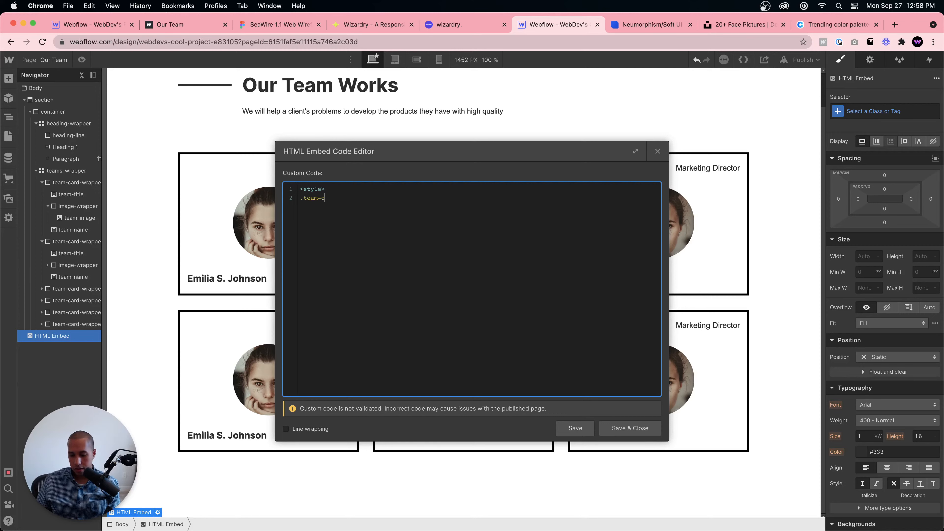
pyautogui.write('ard-warppe')
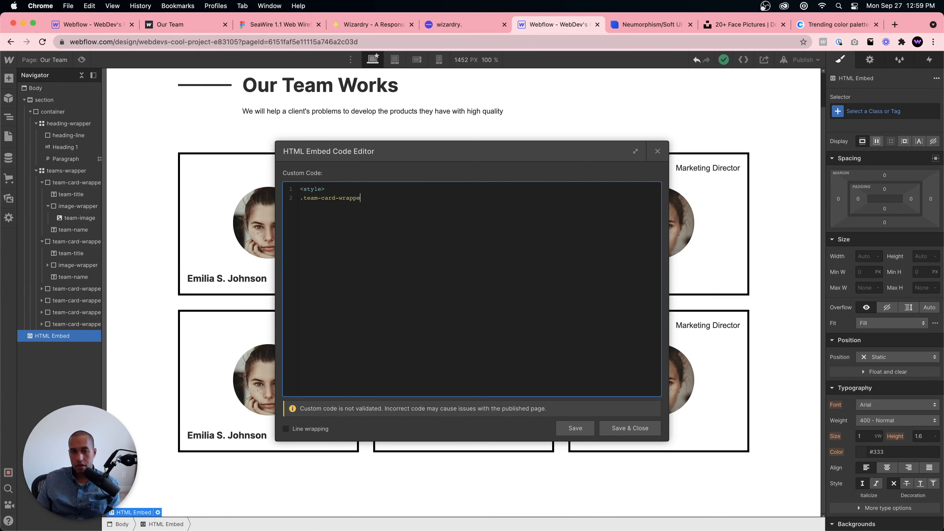
pyautogui.write('r{')
pyautogui.press('cmd+v')
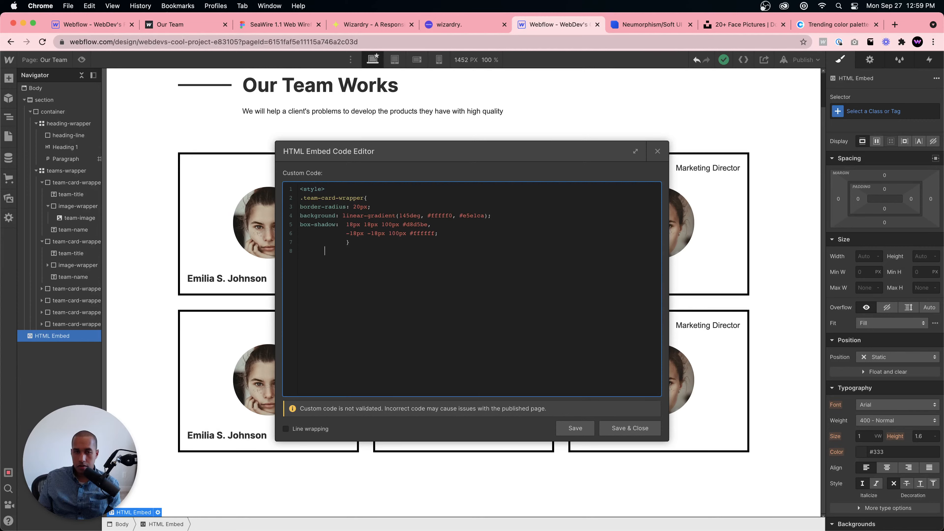
pyautogui.write('</style>')
pyautogui.click(628, 428)
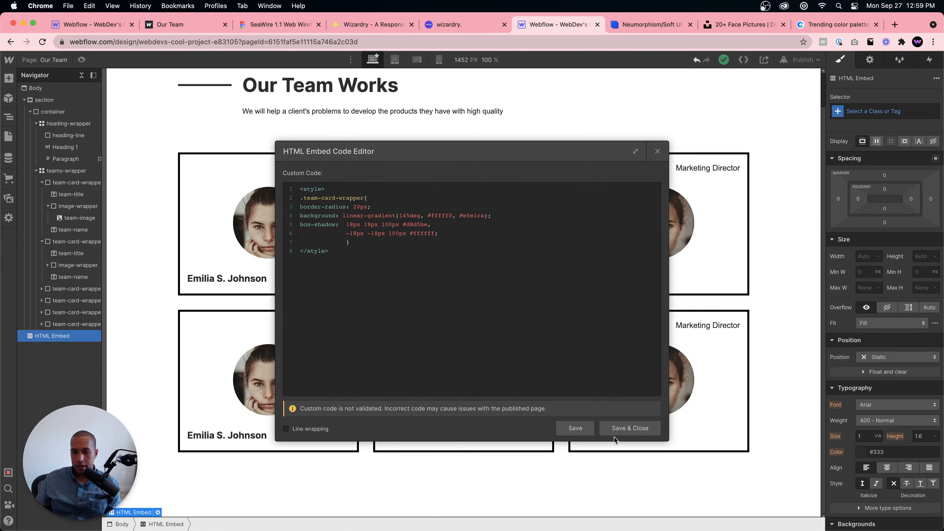
# Step: Take the hex colour #fefae0 from Neumorphism.io and set it as the background colour of the Body (All Pages) tag in Webflow
pyautogui.click(621, 131)
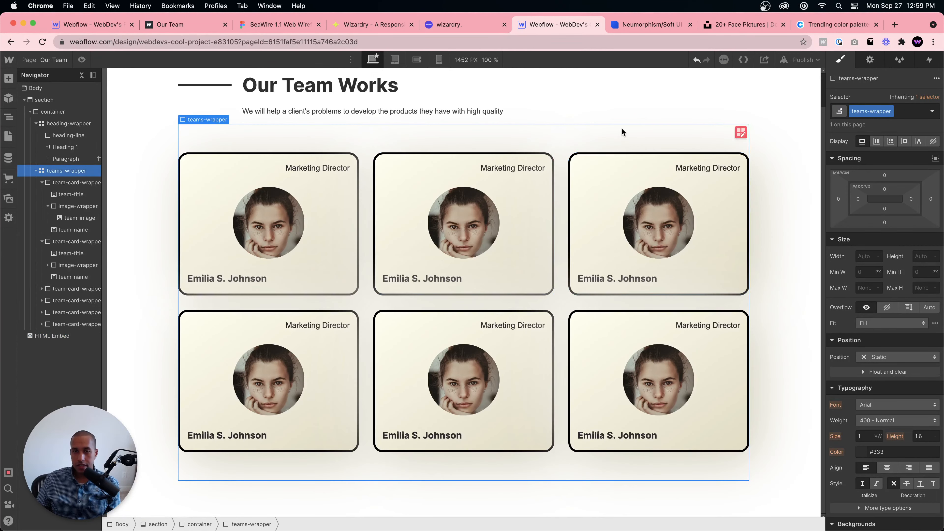
pyautogui.click(634, 26)
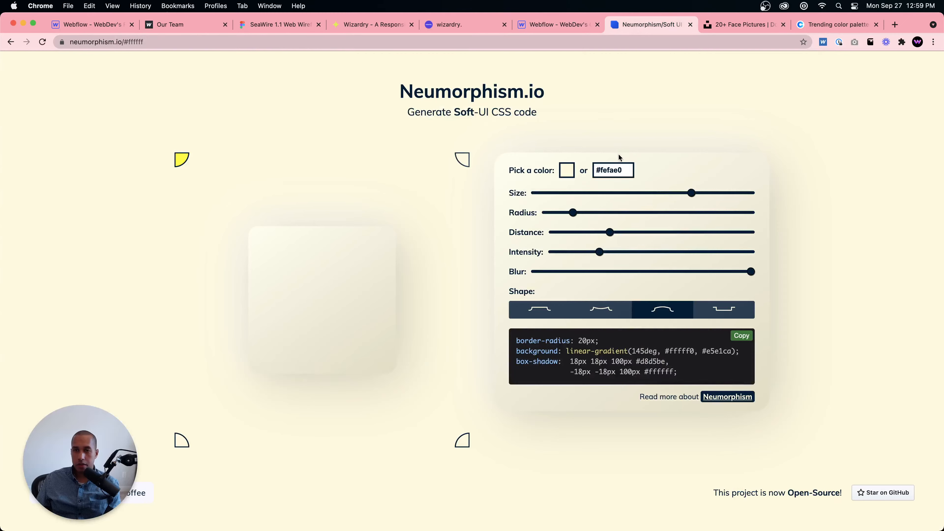
pyautogui.click(558, 24)
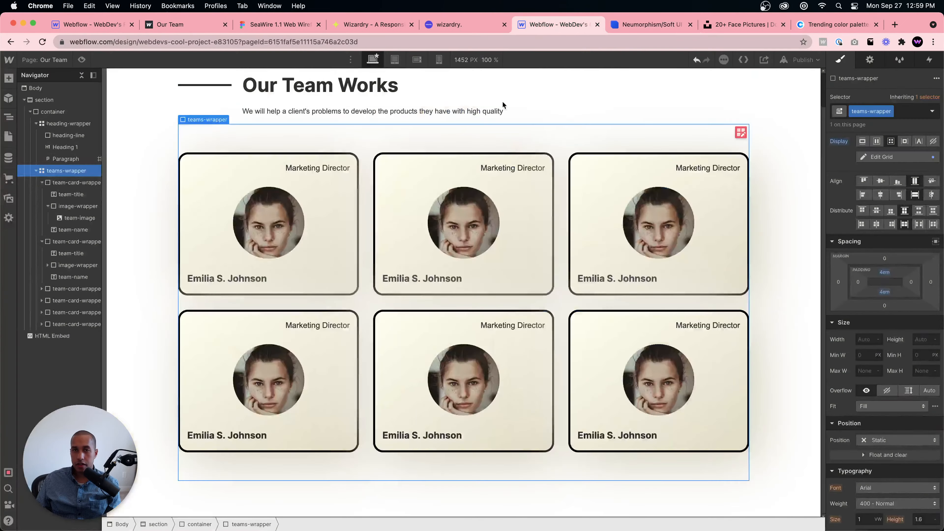
pyautogui.click(126, 115)
pyautogui.click(882, 112)
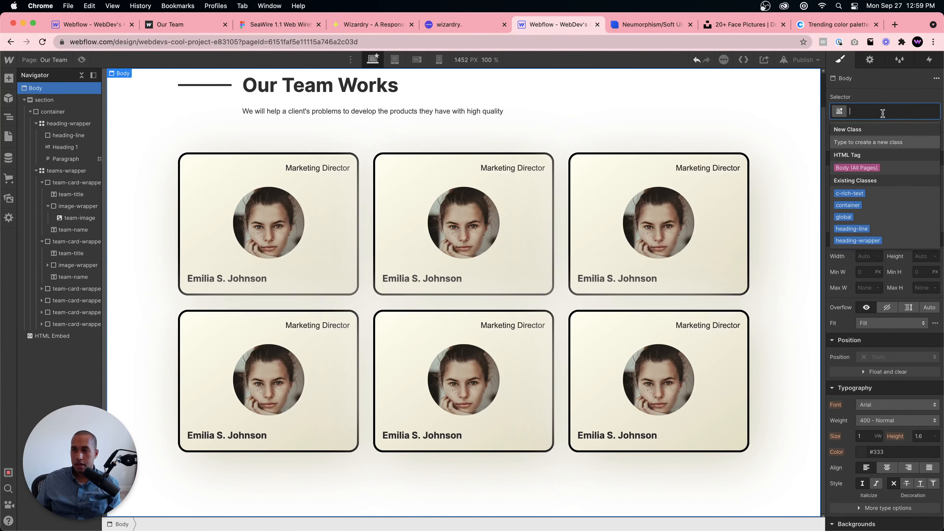
pyautogui.click(856, 167)
pyautogui.scroll(-5, 892, 309)
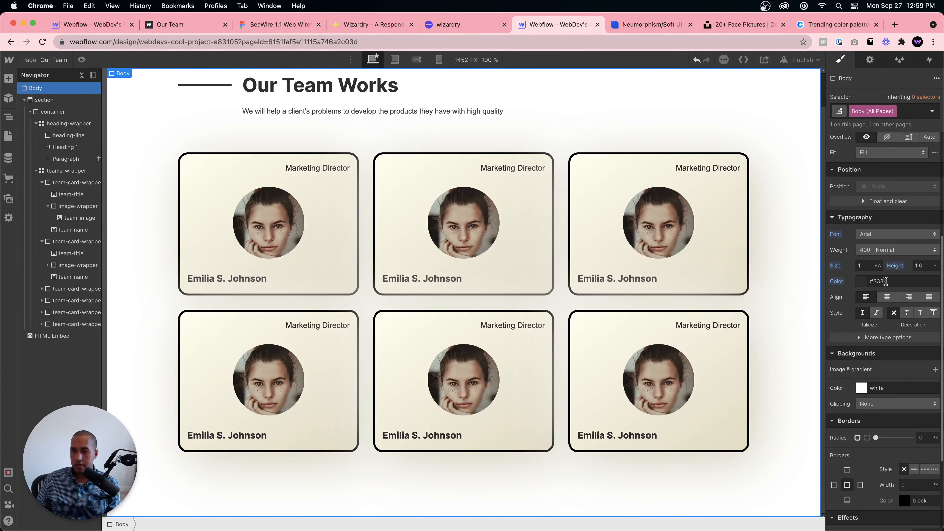
pyautogui.click(900, 387)
pyautogui.write('#fefae0')
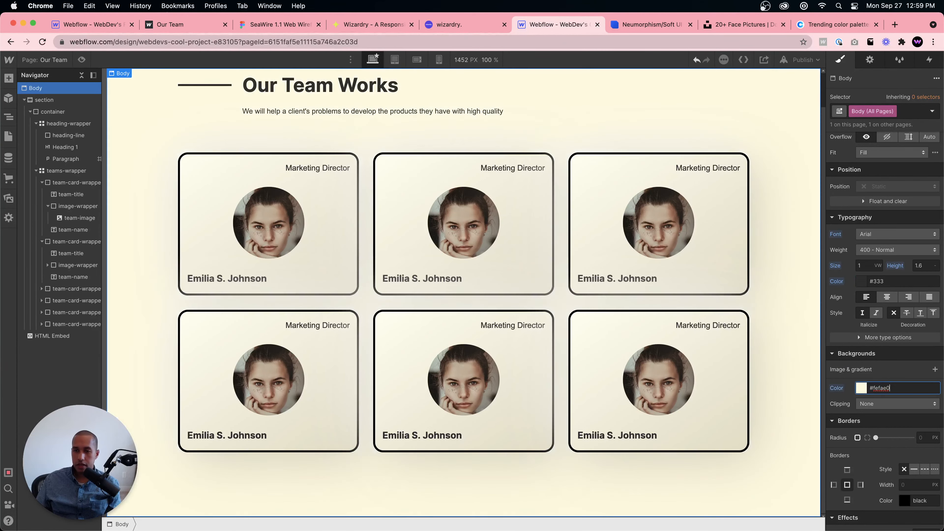
# Step: Remove the black border from the team-card-wrapper class and deselect the card
pyautogui.click(712, 182)
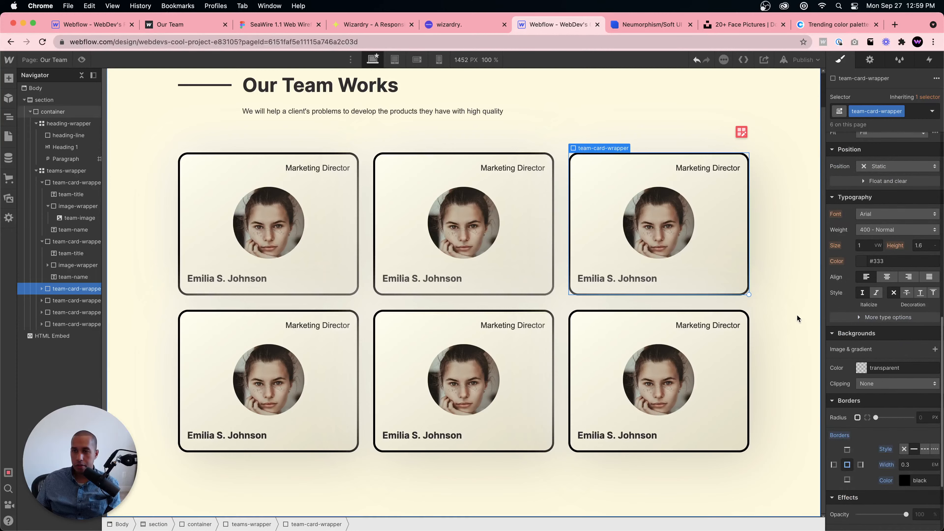
pyautogui.scroll(-3, 914, 403)
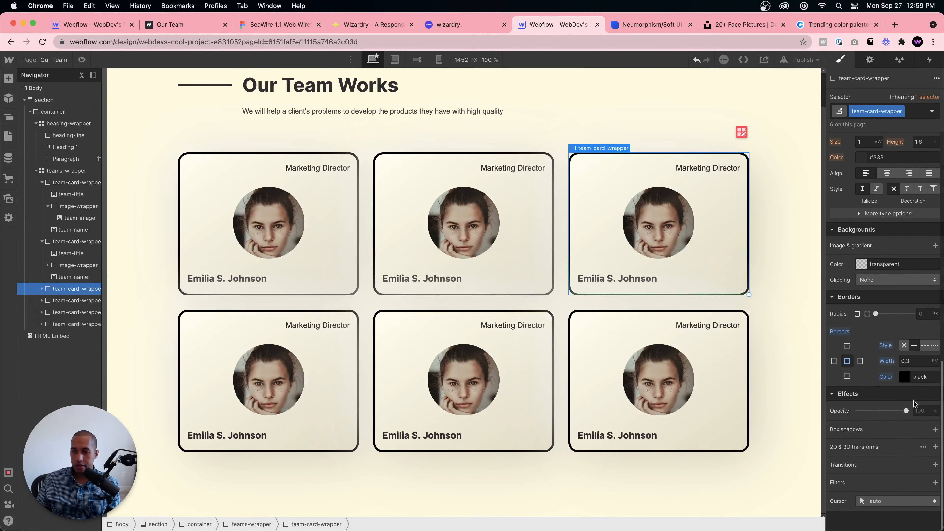
pyautogui.keyDown('alt'); pyautogui.click(886, 347); pyautogui.keyUp('alt')
pyautogui.click(516, 487)
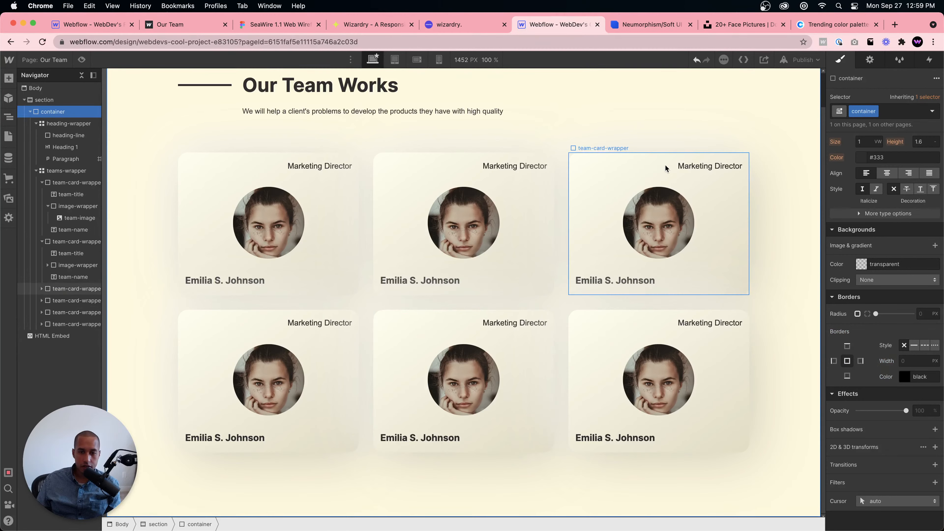
# Step: Publish the site to its webflow.io domain and open the live Our Team page to inspect the cards
pyautogui.click(793, 60)
pyautogui.click(753, 186)
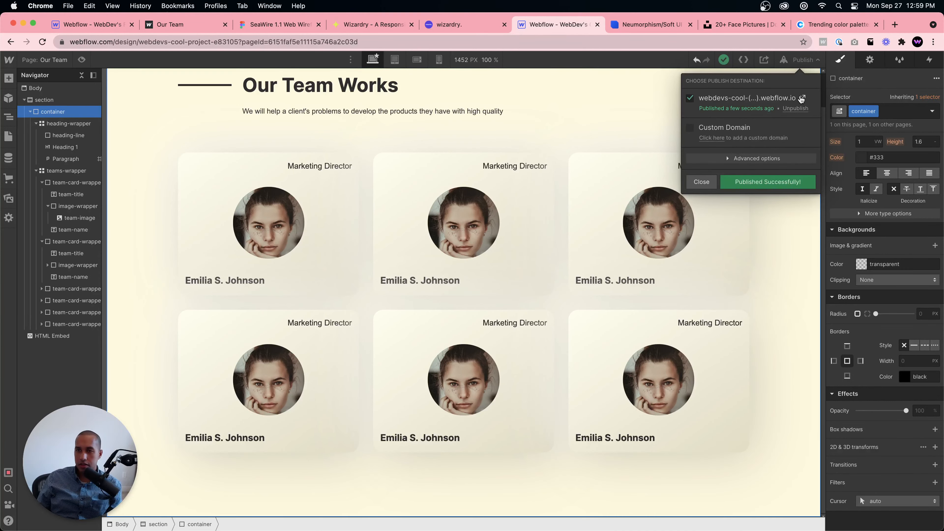
pyautogui.click(802, 98)
pyautogui.scroll(-2, 77, 266)
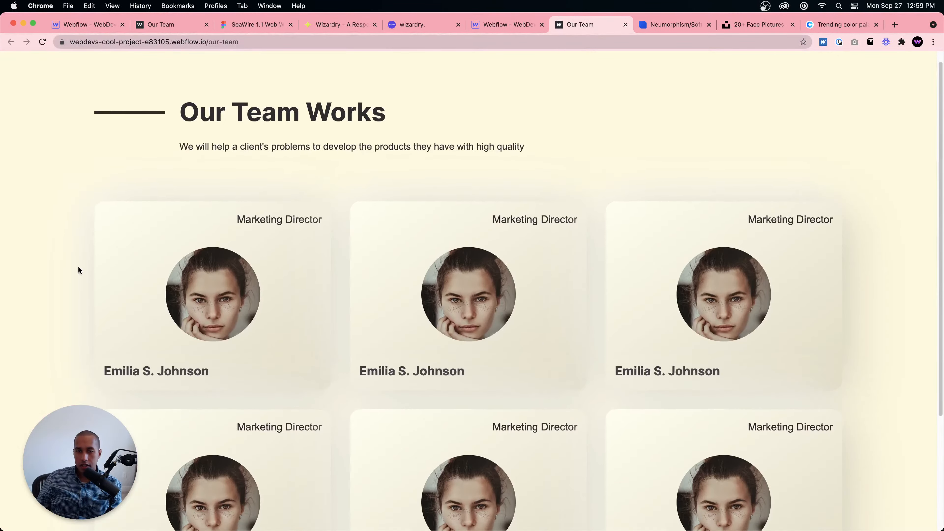
pyautogui.scroll(2, 77, 266)
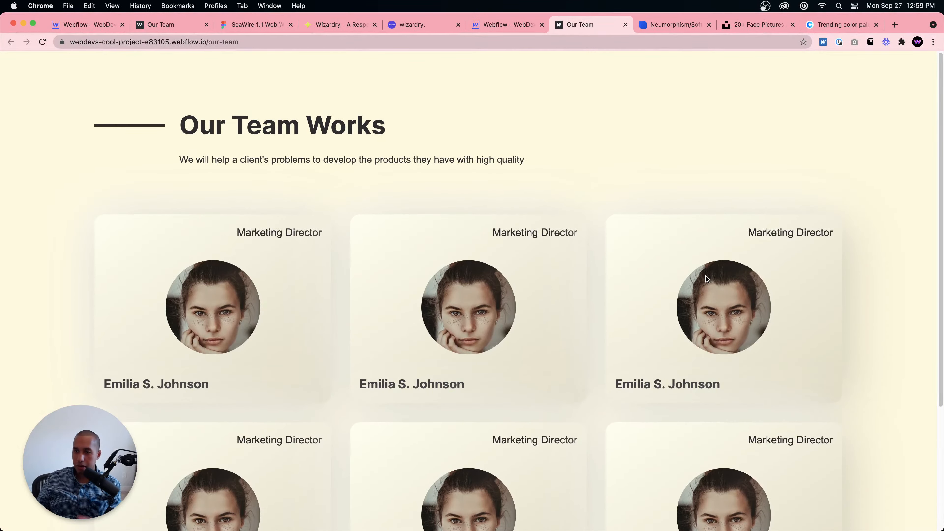
# Step: Switch to Neumorphism.io, try a size of 271px with different shadow settings, and reload the generator to reset everything
pyautogui.click(687, 20)
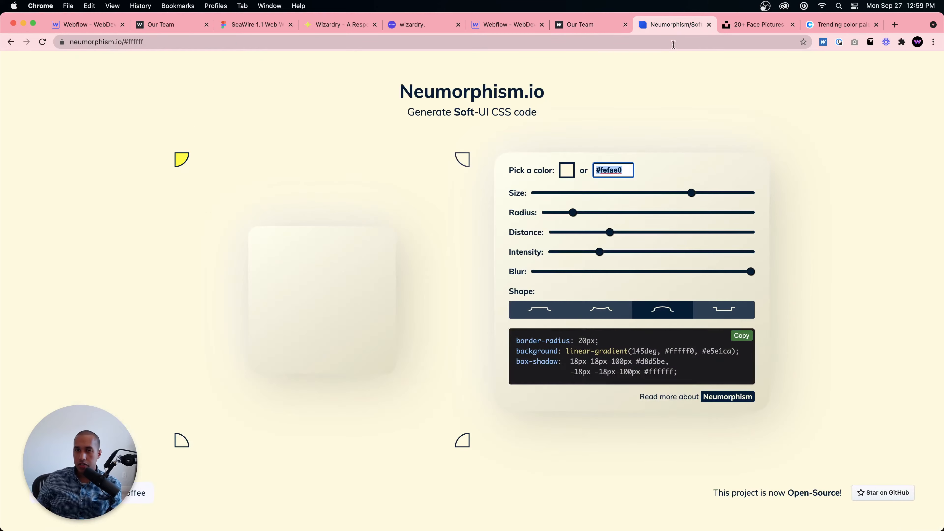
pyautogui.moveTo(692, 196)
pyautogui.mouseDown()
pyautogui.moveTo(729, 195)
pyautogui.moveTo(676, 194)
pyautogui.mouseUp()
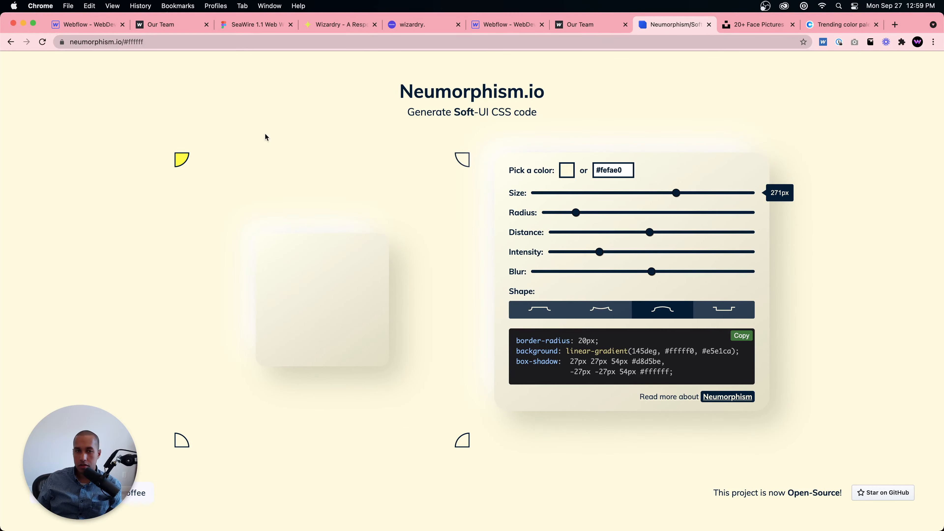
pyautogui.click(44, 42)
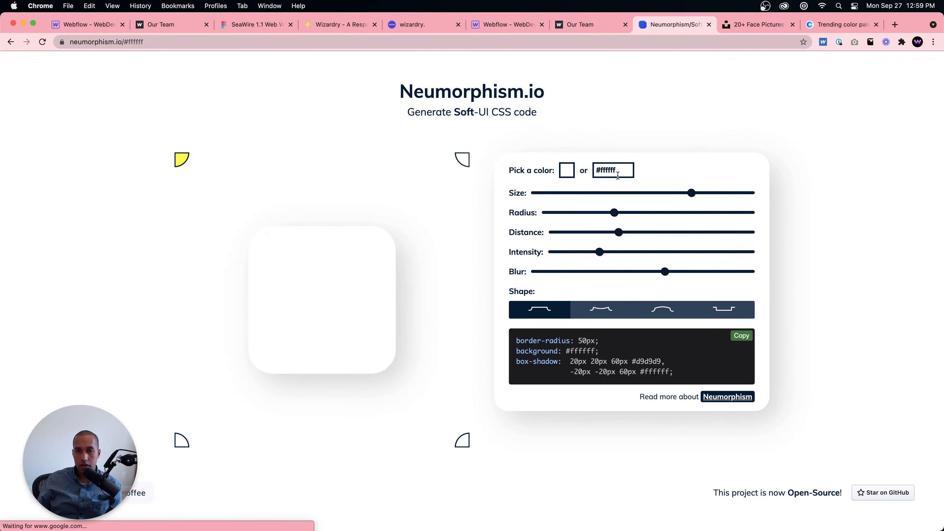
# Step: Set the generator's colour to #fefae0 and distance to 50px, lower the intensity to get shadow colour #e0dcc5, and copy the CSS
pyautogui.moveTo(618, 172); pyautogui.dragTo(589, 167)
pyautogui.write('#fefae0')
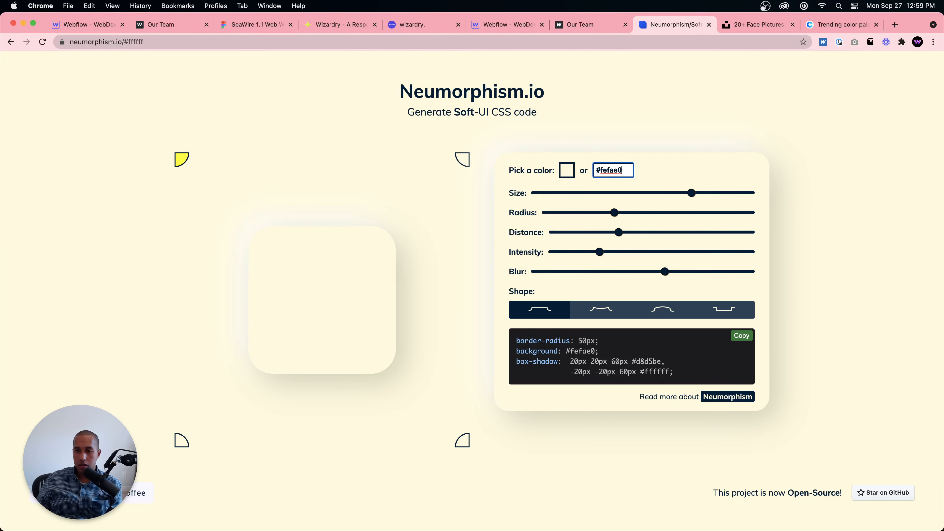
pyautogui.moveTo(613, 218)
pyautogui.moveTo(619, 232); pyautogui.dragTo(756, 227)
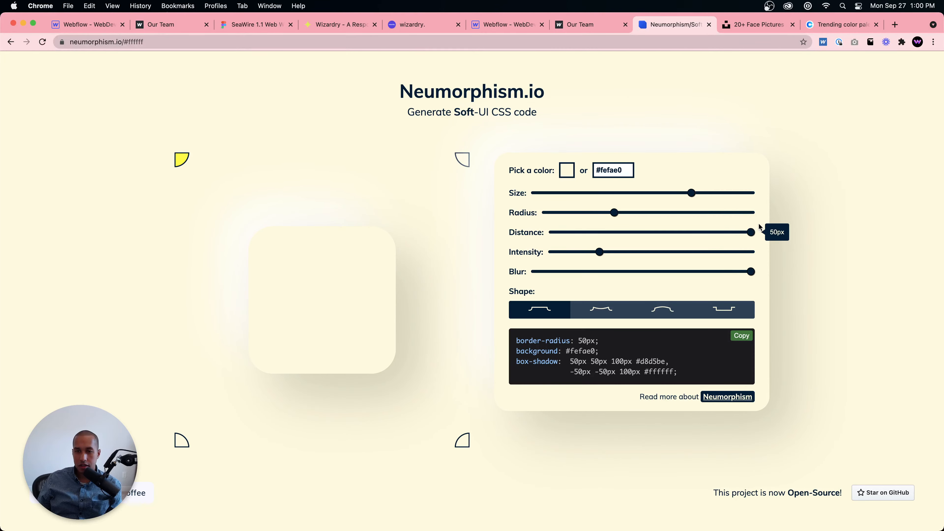
pyautogui.moveTo(600, 252)
pyautogui.mouseDown()
pyautogui.moveTo(642, 252)
pyautogui.moveTo(596, 252)
pyautogui.mouseUp()
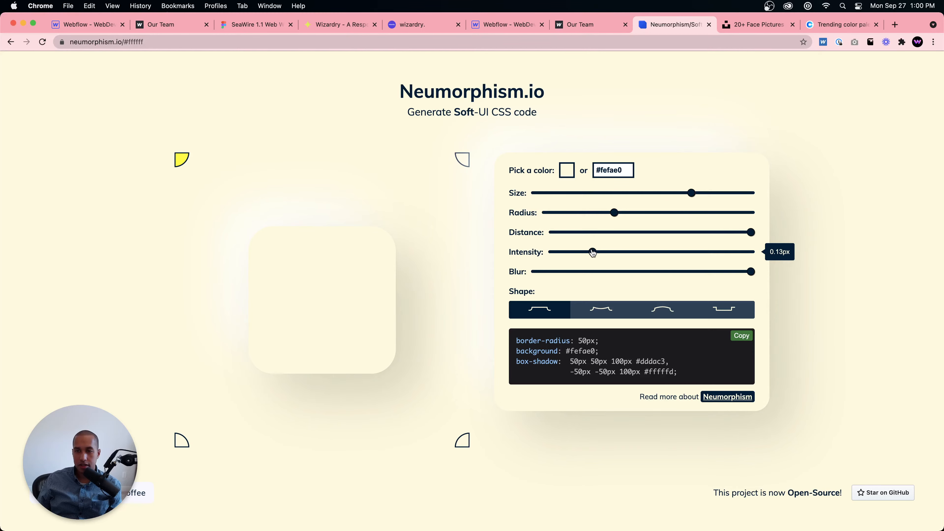
pyautogui.press('super+a')
pyautogui.click(633, 358)
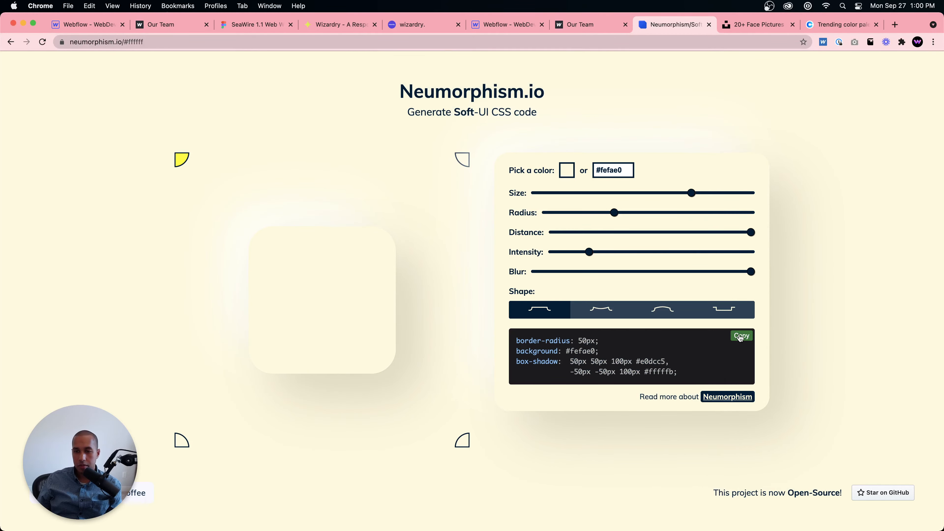
pyautogui.click(78, 19)
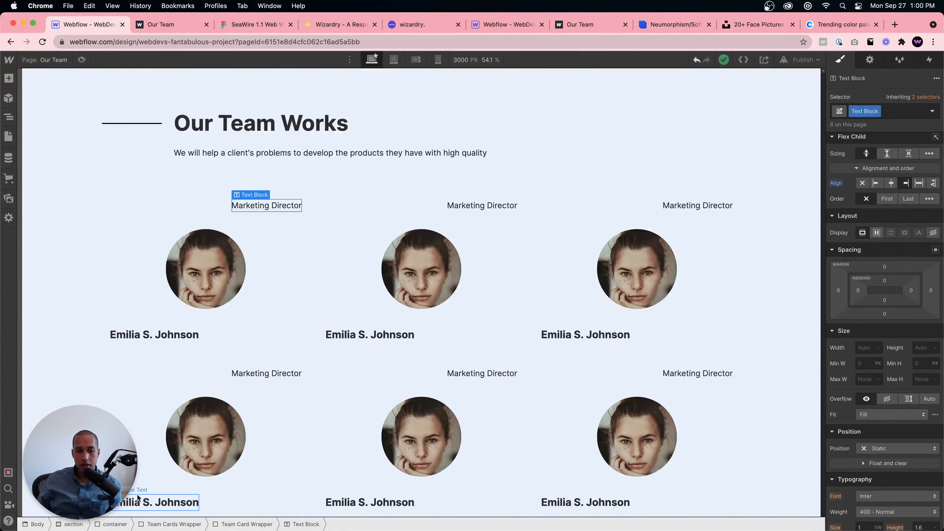
pyautogui.scroll(-3, 147, 354)
pyautogui.click(63, 353)
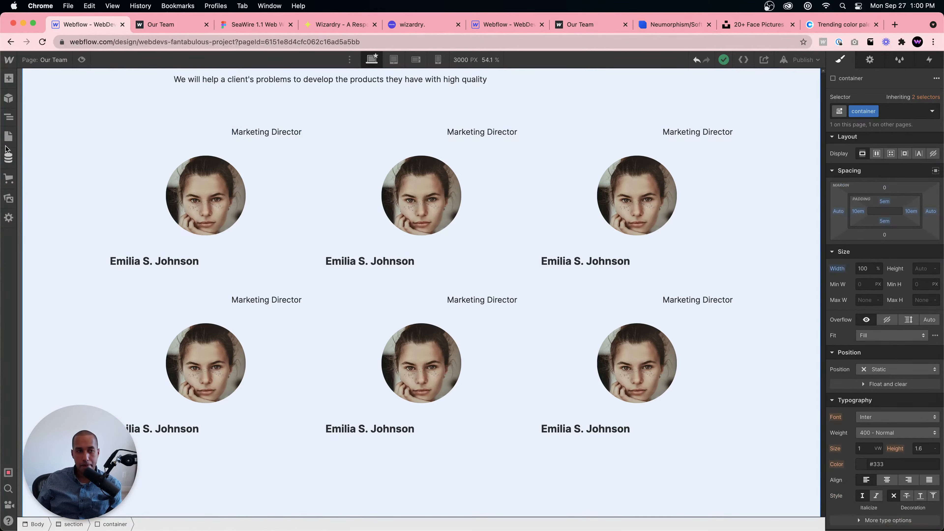
pyautogui.click(11, 117)
# Step: In the webdevs-cool-project in Webflow, replace the .team-card-wrapper declarations in the HTML Embed with the newly copied CSS, and save and close it
pyautogui.click(494, 24)
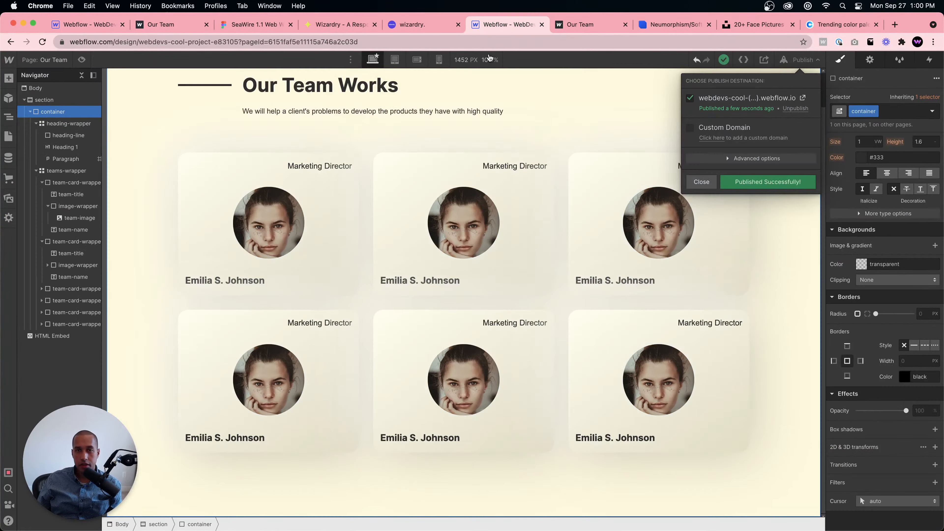
pyautogui.click(148, 499)
pyautogui.click(57, 336)
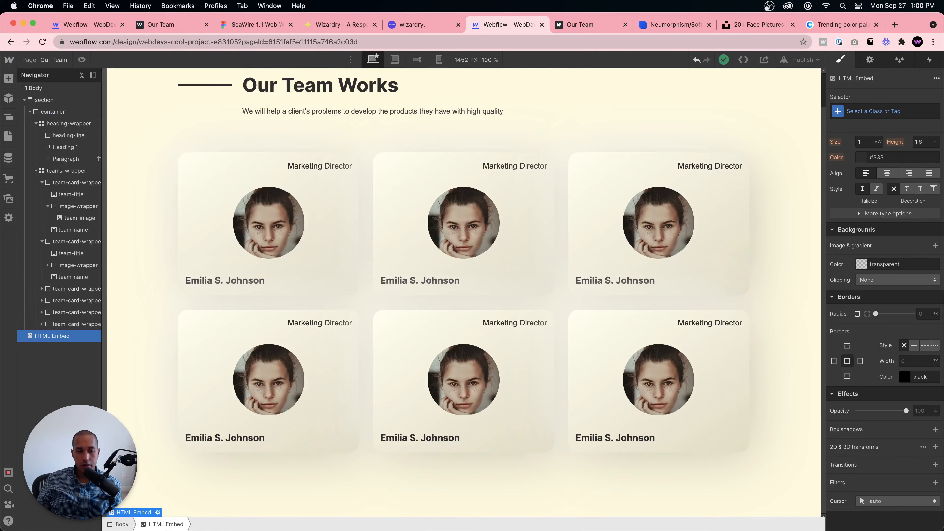
pyautogui.click(157, 512)
pyautogui.moveTo(371, 242); pyautogui.dragTo(274, 209)
pyautogui.press('super+v')
pyautogui.click(637, 431)
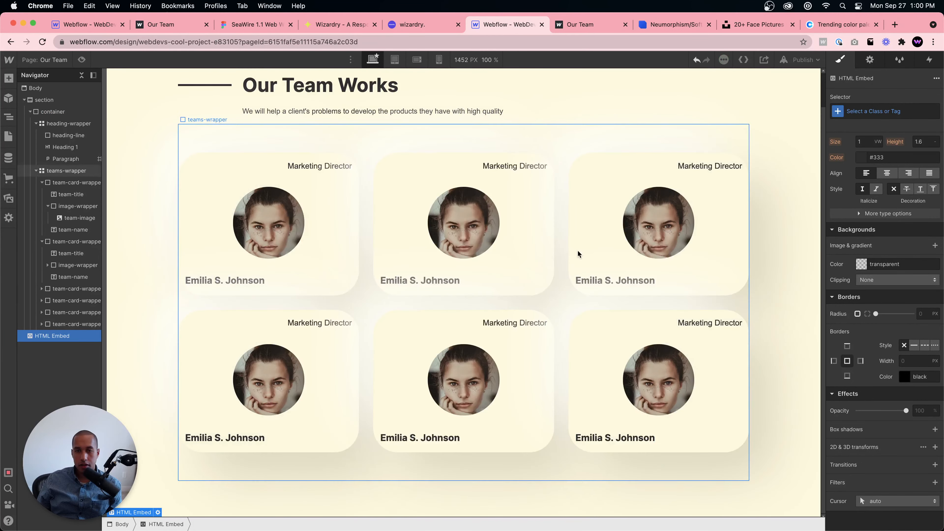
# Step: Republish the site to its webflow.io domain with the new card styling and look over the live Our Team page
pyautogui.click(802, 60)
pyautogui.click(778, 183)
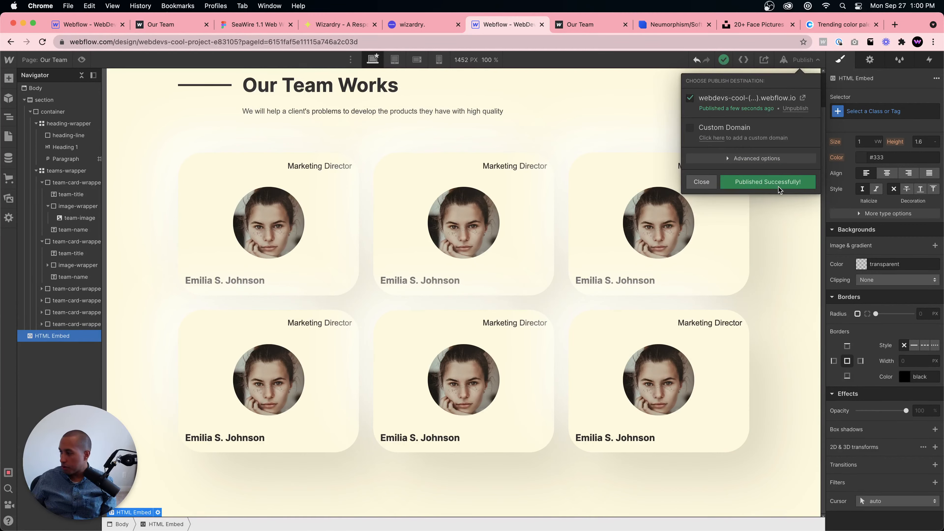
pyautogui.click(803, 98)
pyautogui.scroll(-5, 369, 316)
pyautogui.scroll(5, 369, 316)
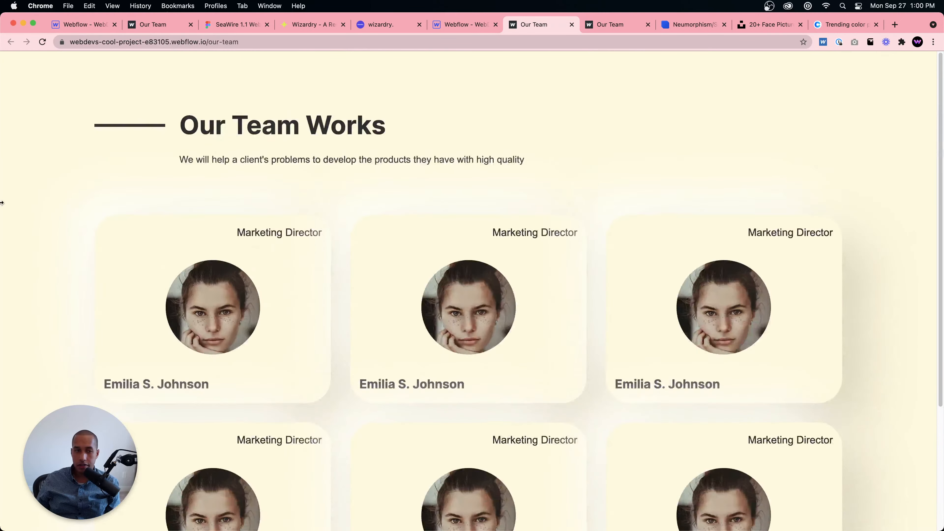
# Step: Narrow the browser window to about half the screen to check the live page's responsive layout, and restore its full width
pyautogui.moveTo(3, 202); pyautogui.dragTo(2, 163)
pyautogui.moveTo(7, 164); pyautogui.dragTo(506, 200)
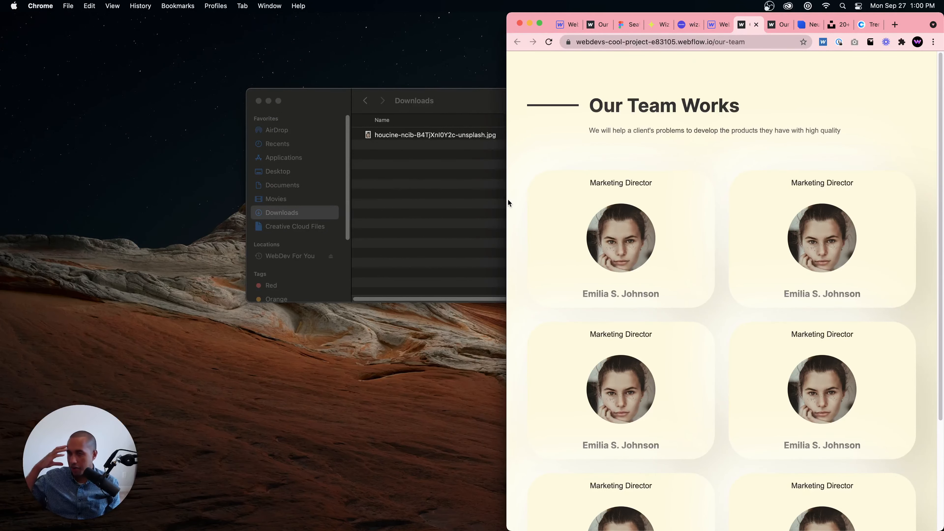
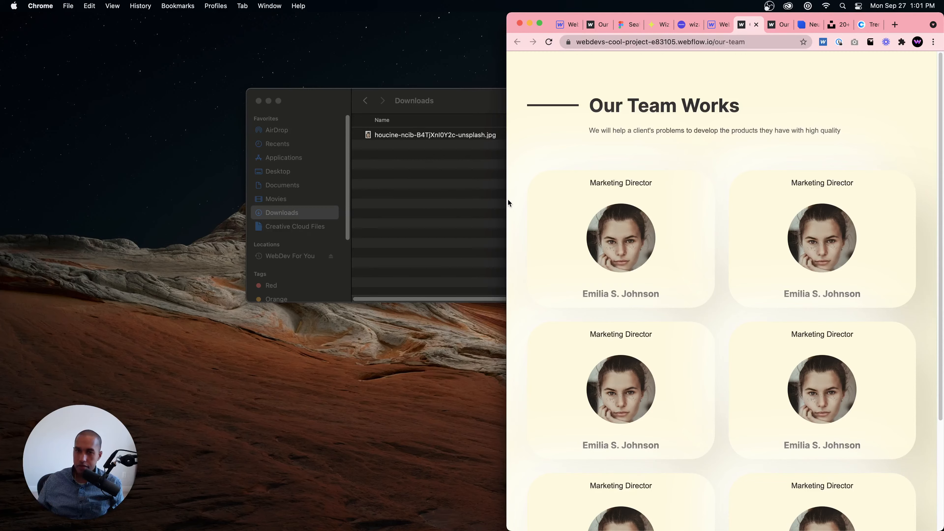
pyautogui.moveTo(506, 200); pyautogui.dragTo(2, 254)
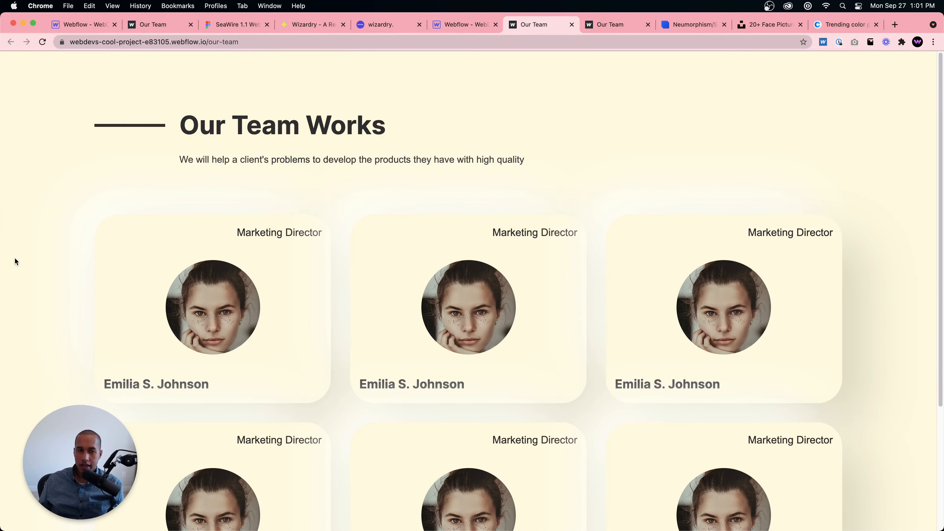
pyautogui.moveTo(2, 252); pyautogui.dragTo(2, 214)
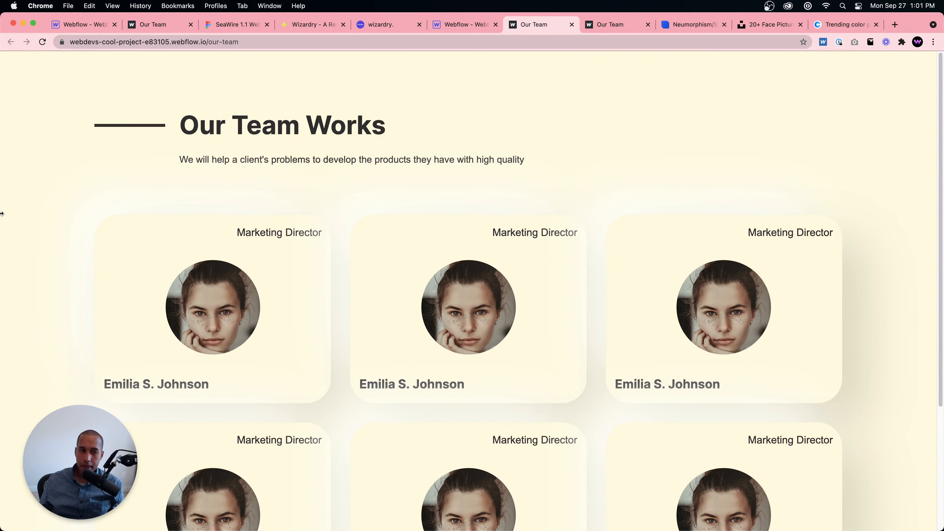
pyautogui.moveTo(2, 214); pyautogui.dragTo(2, 192)
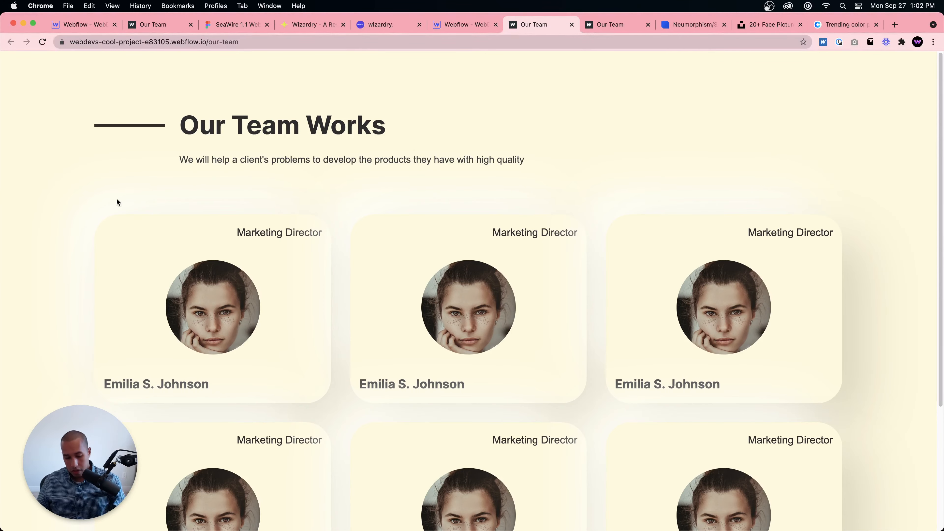
# Step: Browse the trending color palettes on Coolors and copy the light blue bde0fe
pyautogui.click(847, 24)
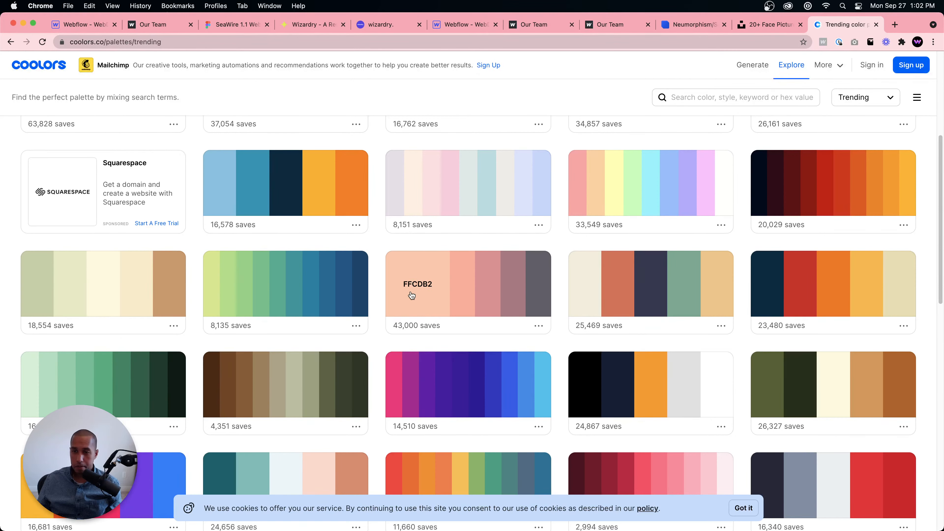
pyautogui.scroll(-3, 758, 327)
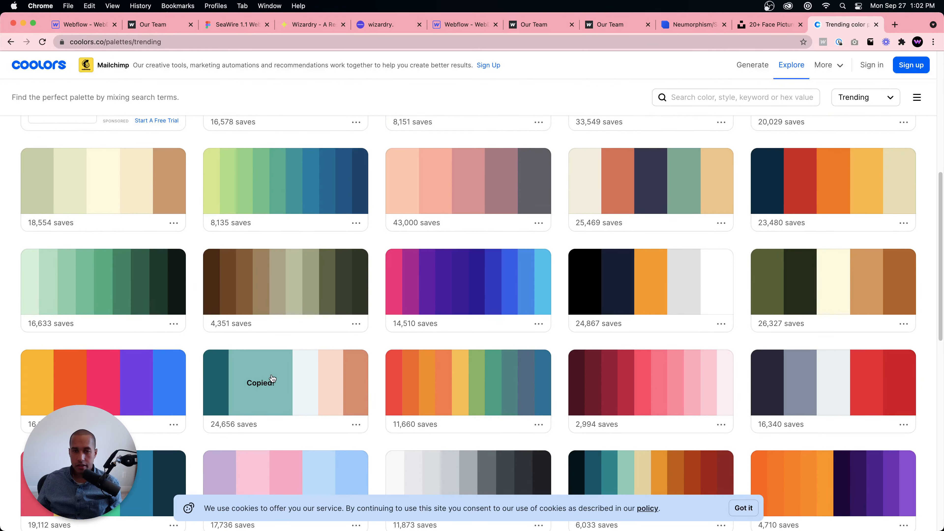
pyautogui.scroll(10, 312, 357)
pyautogui.scroll(-1, 425, 458)
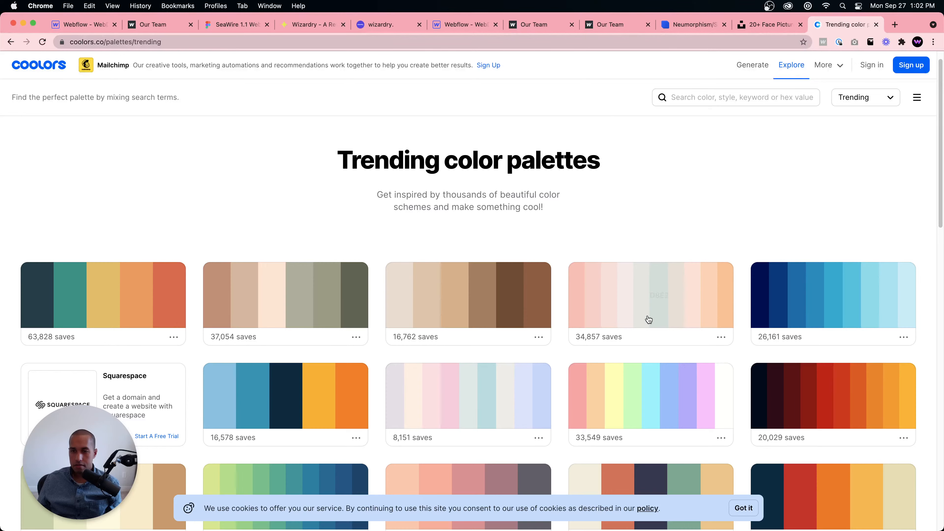
pyautogui.scroll(-7, 642, 316)
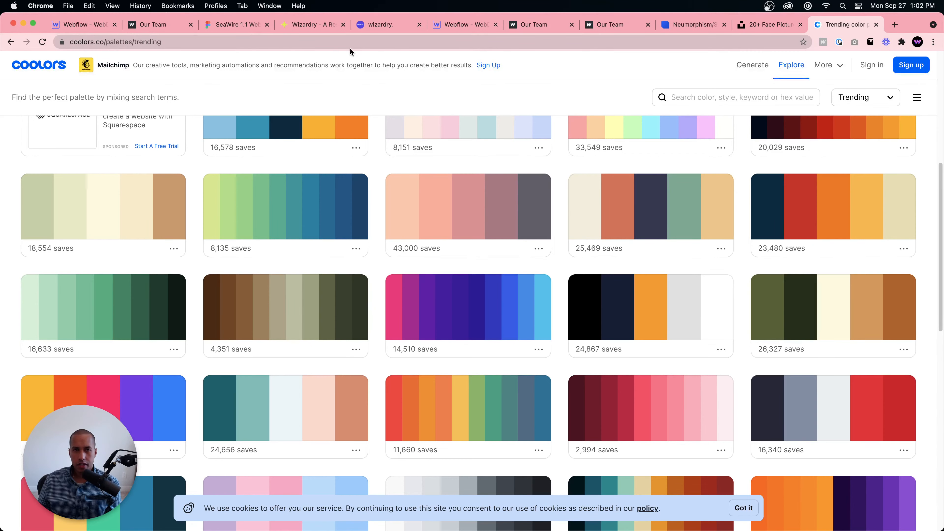
pyautogui.click(626, 27)
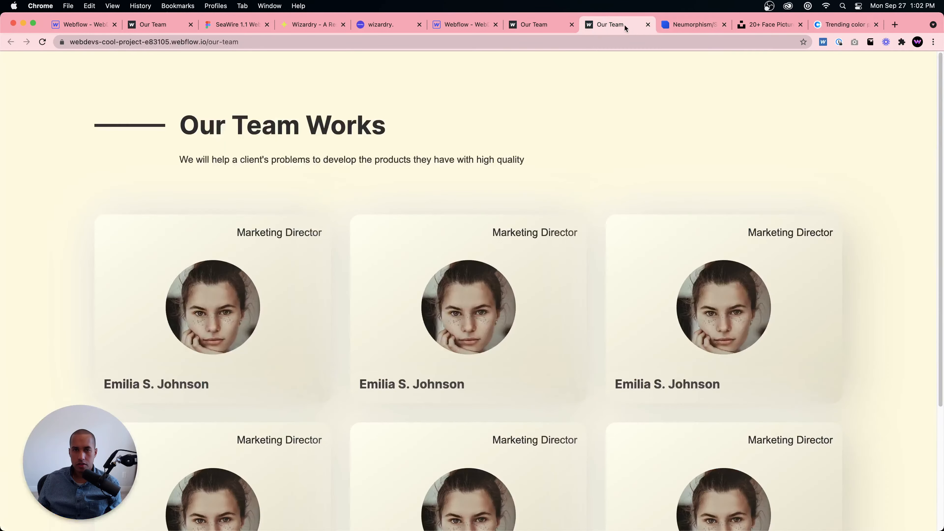
pyautogui.click(773, 29)
pyautogui.click(729, 26)
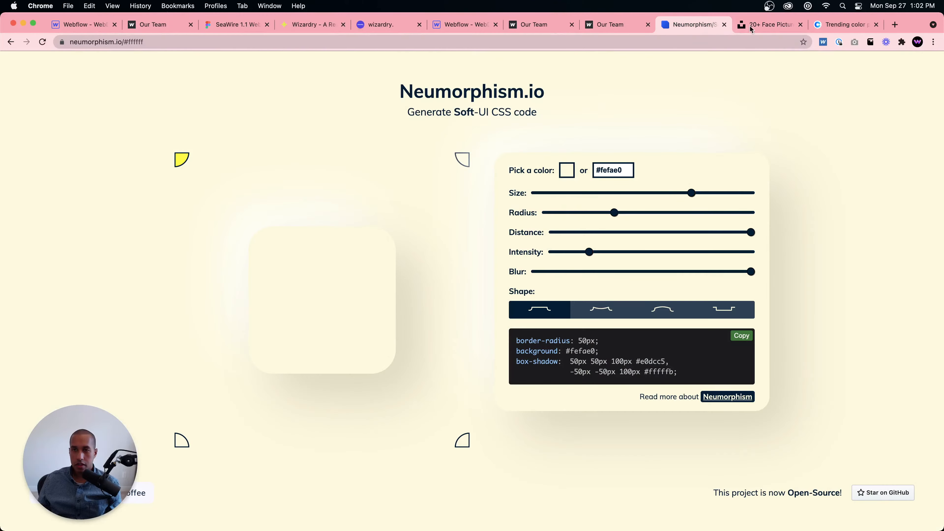
pyautogui.click(842, 24)
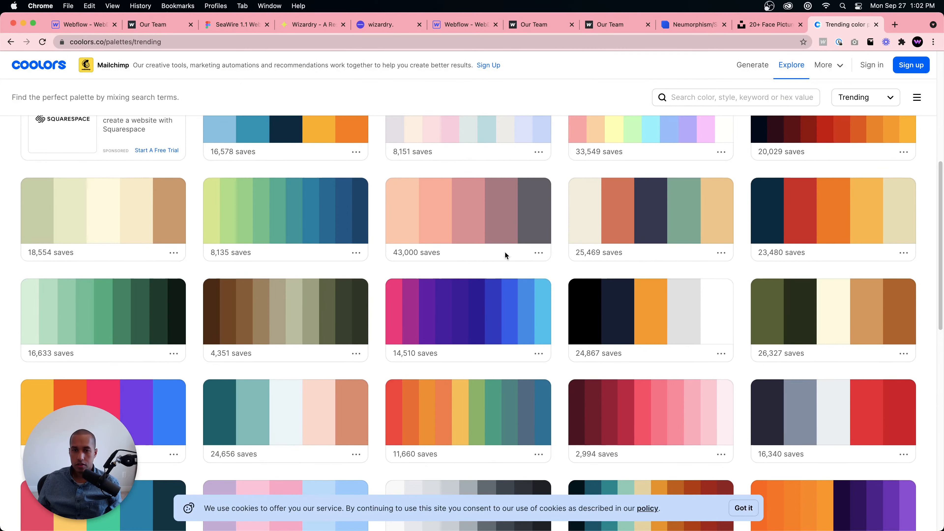
pyautogui.scroll(-2, 468, 281)
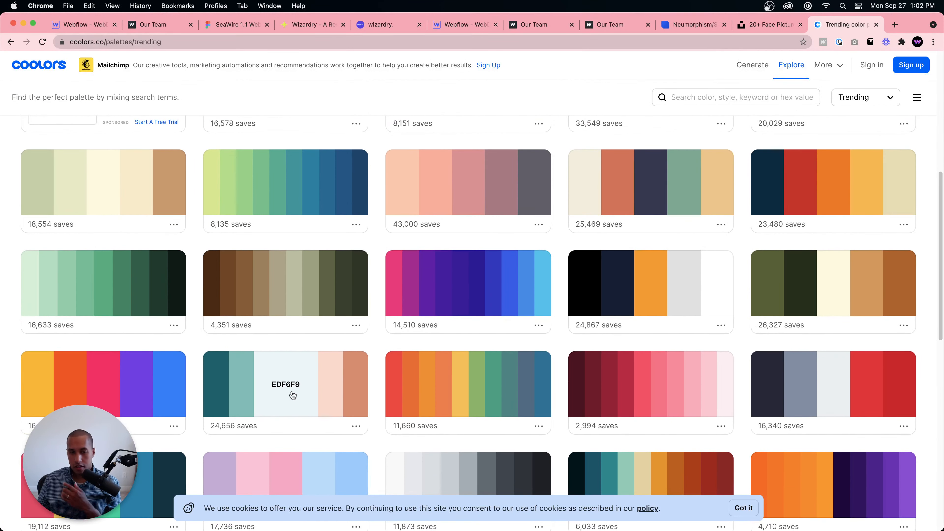
pyautogui.scroll(-5, 328, 400)
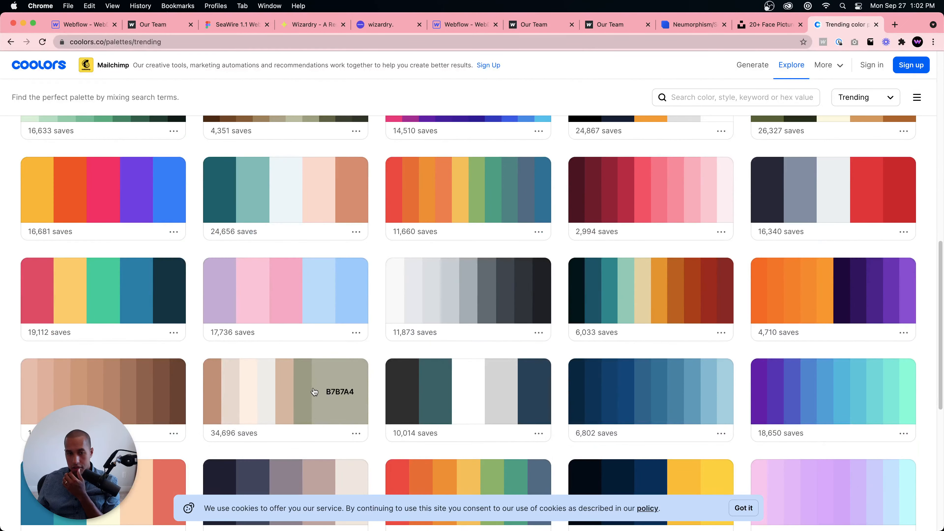
pyautogui.click(318, 300)
# Step: Set the Neumorphism.io generator's colour to #bde0fe and copy the generated CSS
pyautogui.click(683, 25)
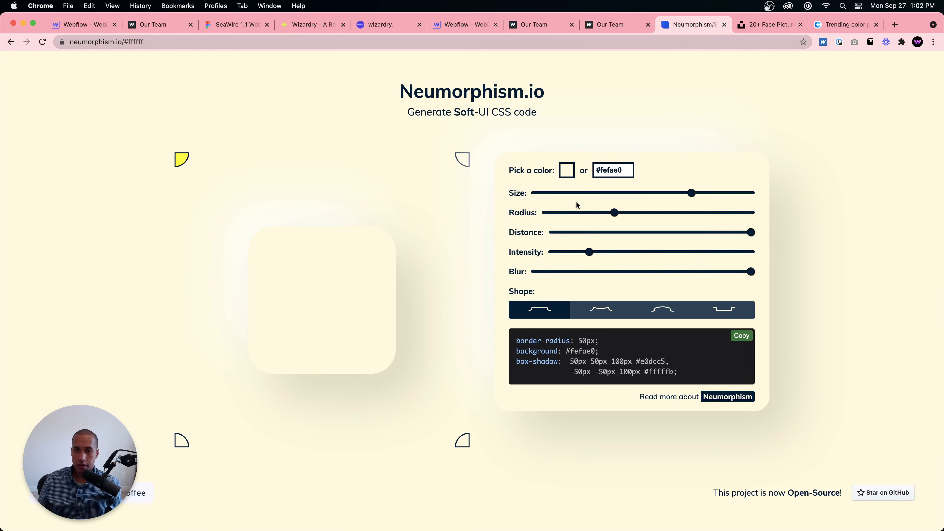
pyautogui.click(613, 169)
pyautogui.press('super+v')
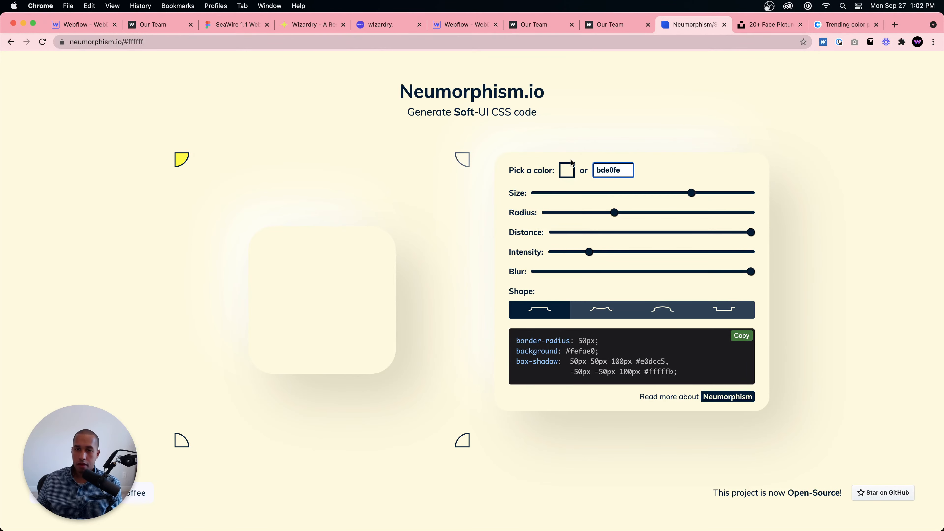
pyautogui.click(596, 169)
pyautogui.write('#')
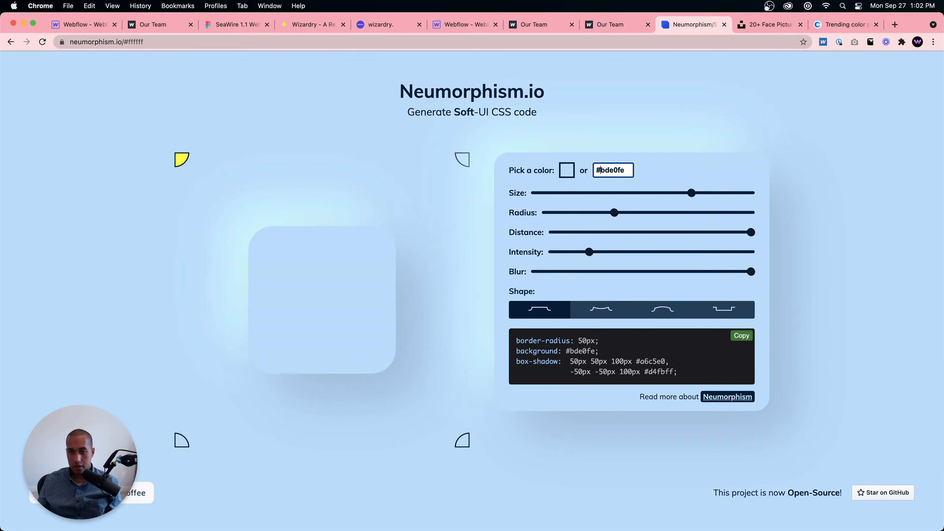
pyautogui.click(740, 336)
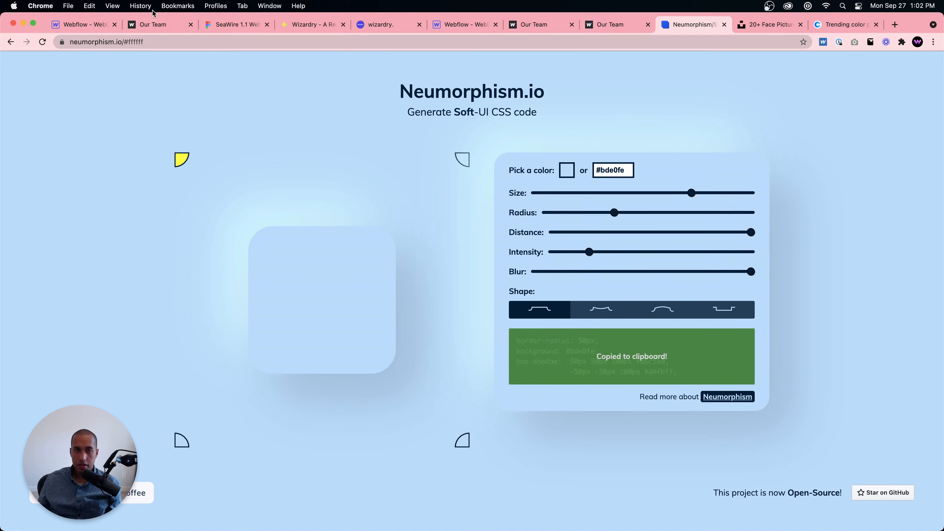
# Step: Switch to the webdevs-cool-project in Webflow, dismiss the publish options, and select the HTML Embed element
pyautogui.click(80, 25)
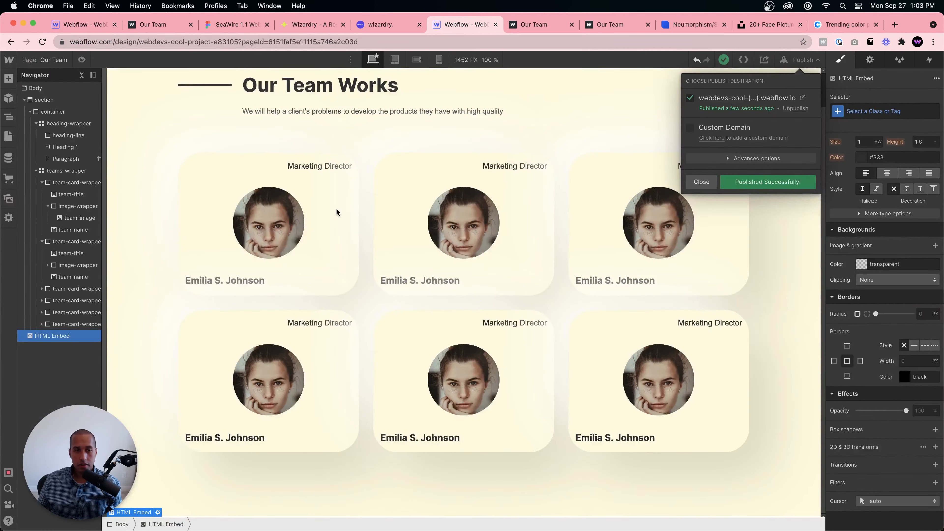
pyautogui.click(337, 211)
pyautogui.click(42, 114)
pyautogui.click(9, 117)
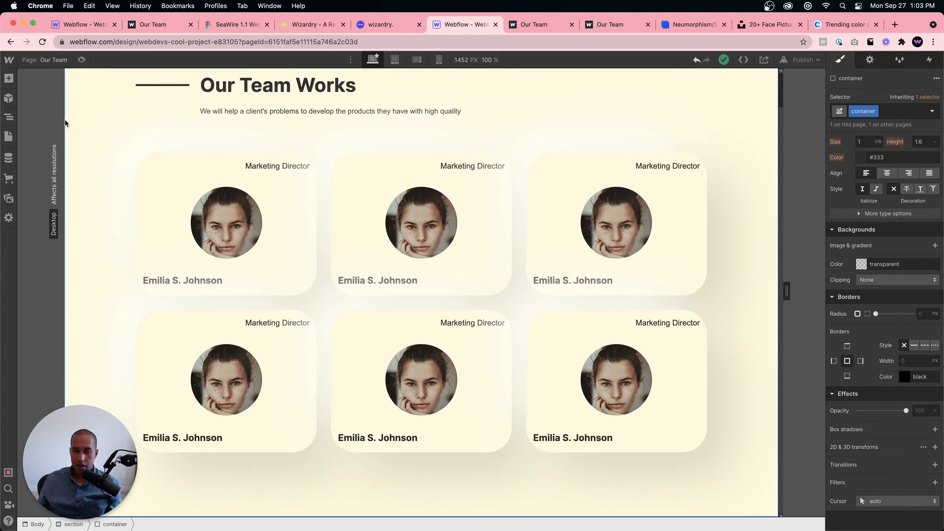
pyautogui.click(2, 117)
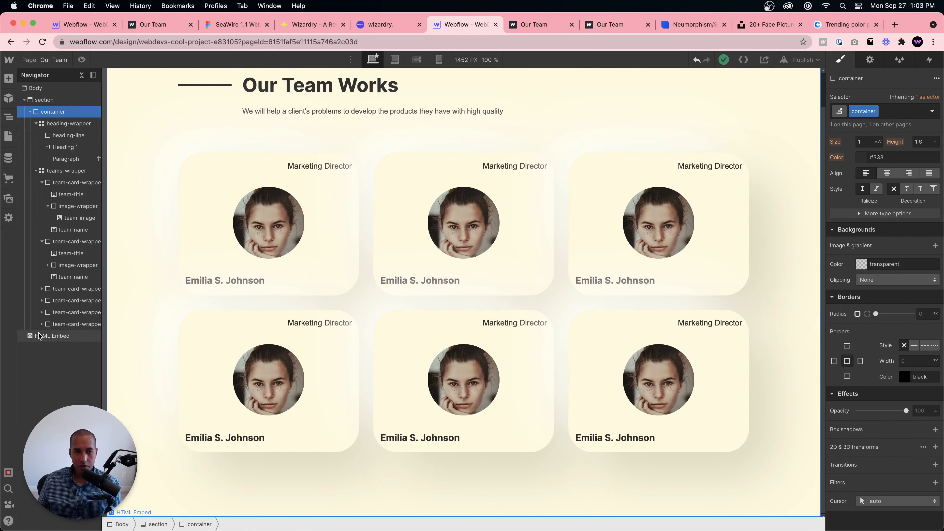
pyautogui.click(206, 378)
# Step: Try to replace the HTML Embed's code between the style tags, including the .team-card-wrapper selector, with the copied CSS, and undo that change
pyautogui.click(158, 512)
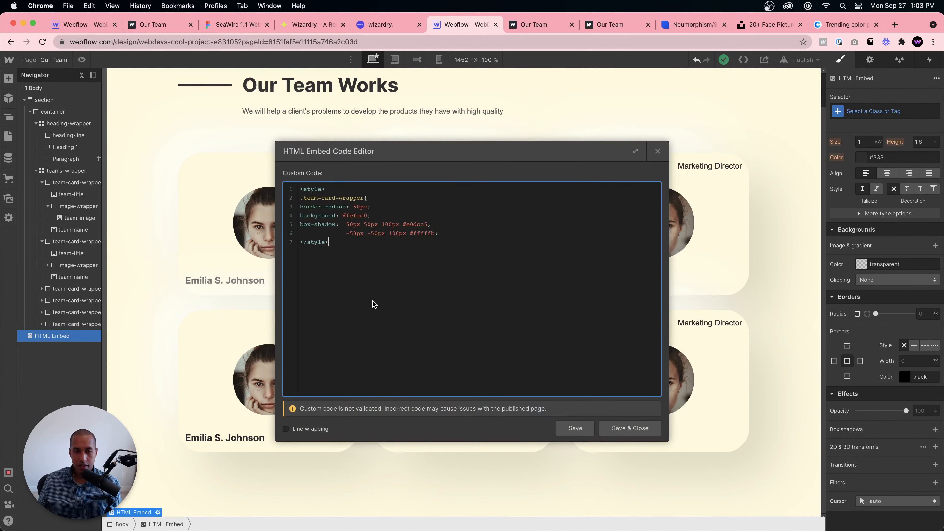
pyautogui.moveTo(438, 233); pyautogui.dragTo(280, 199)
pyautogui.press('BackSpace')
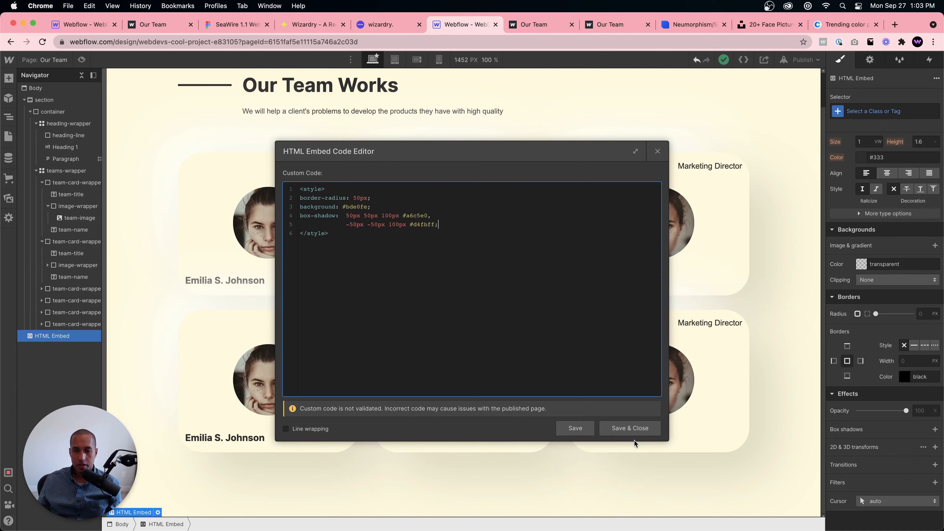
pyautogui.click(631, 432)
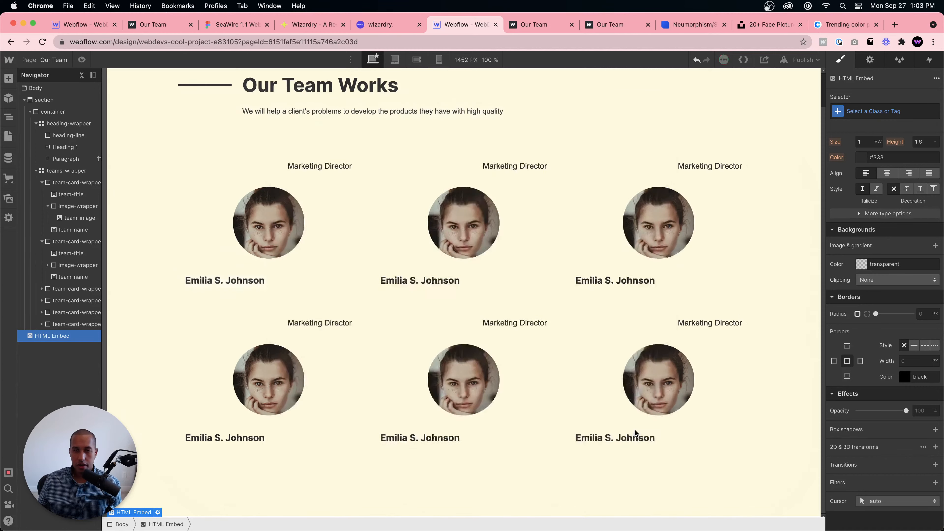
pyautogui.click(158, 512)
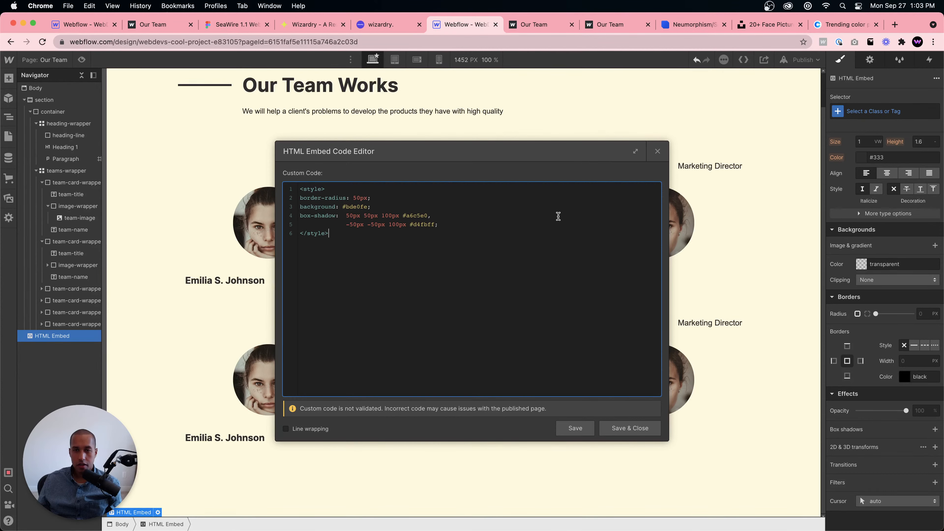
pyautogui.click(658, 150)
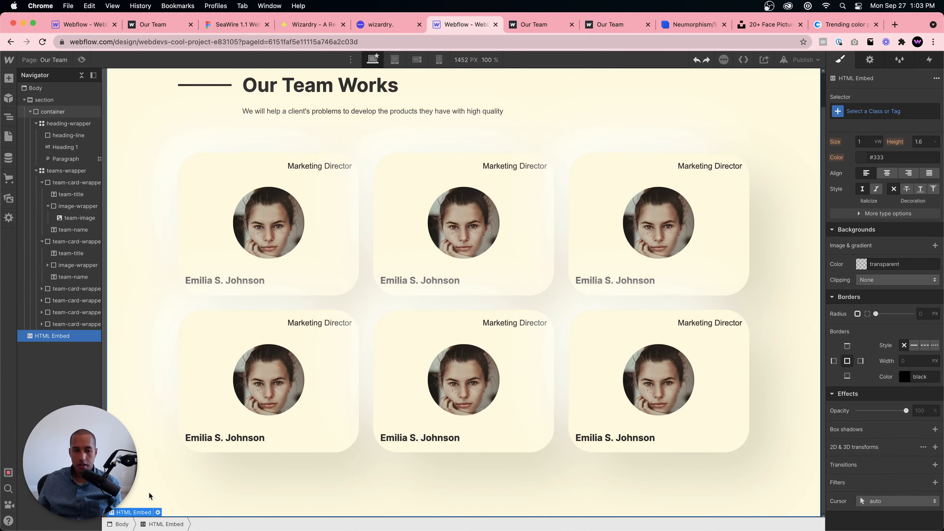
# Step: In the HTML Embed, add a closing brace to the .team-card-wrapper rule, replace its declarations with the copied #bde0fe CSS, and save and close
pyautogui.click(158, 511)
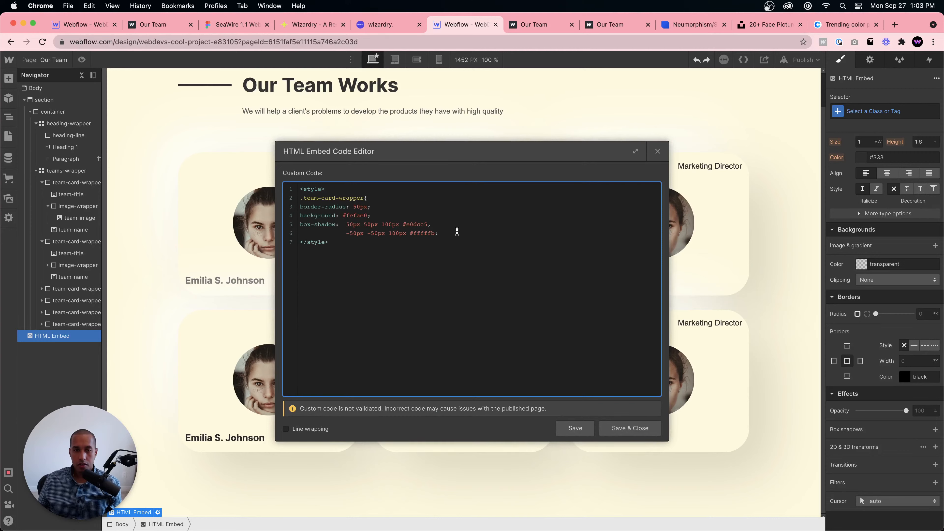
pyautogui.press('Return')
pyautogui.write('}')
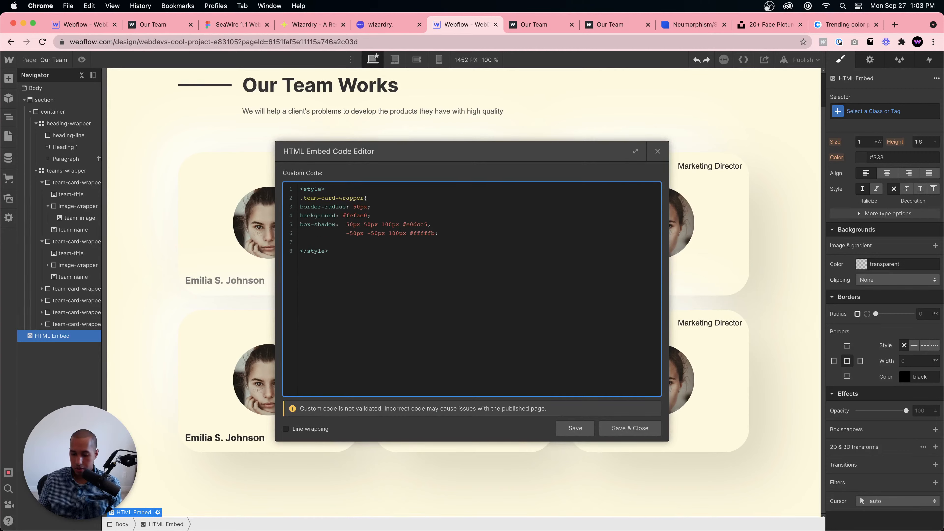
pyautogui.moveTo(464, 233); pyautogui.dragTo(300, 207)
pyautogui.press('super+v')
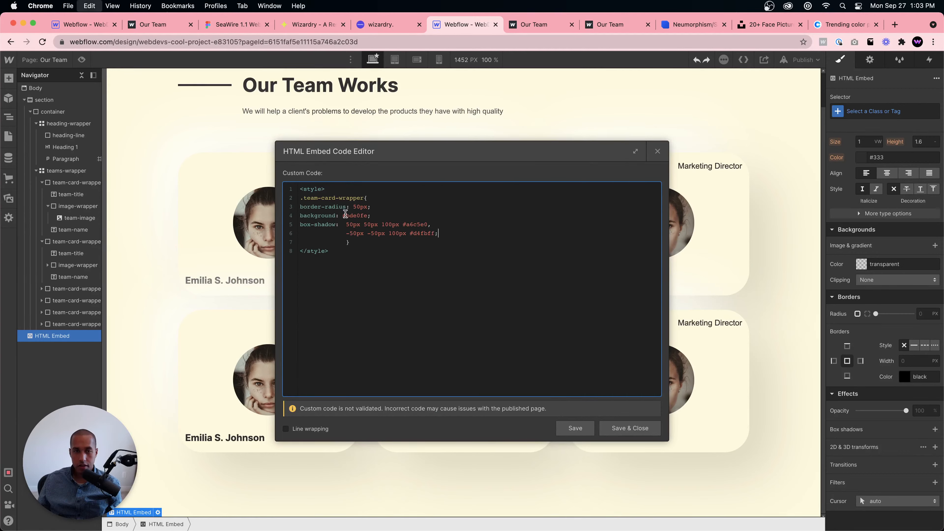
pyautogui.click(632, 430)
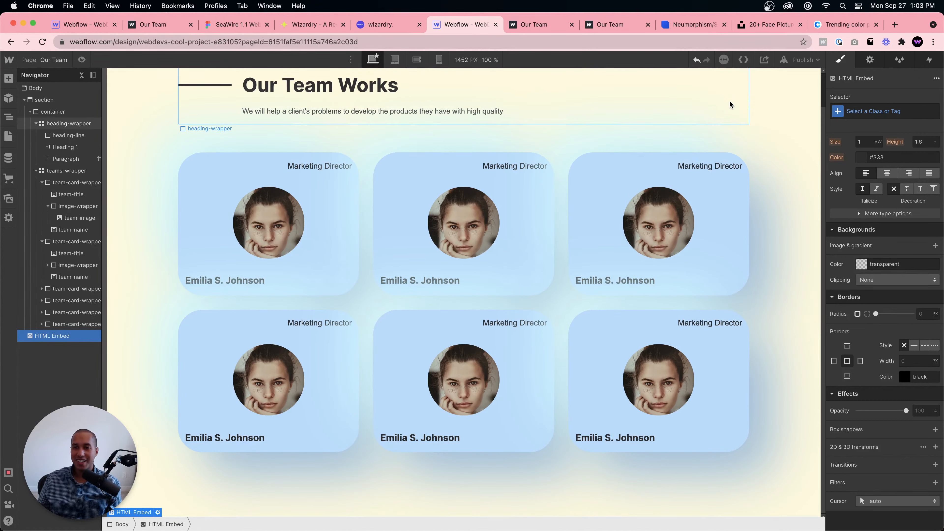
# Step: Republish the site to its webflow.io domain with the light blue cards and open the live Our Team page
pyautogui.click(803, 59)
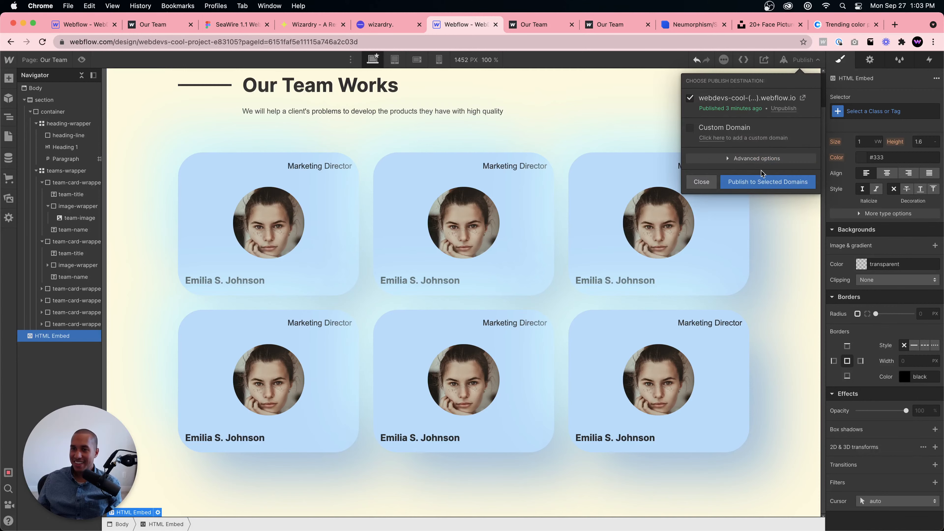
pyautogui.click(760, 179)
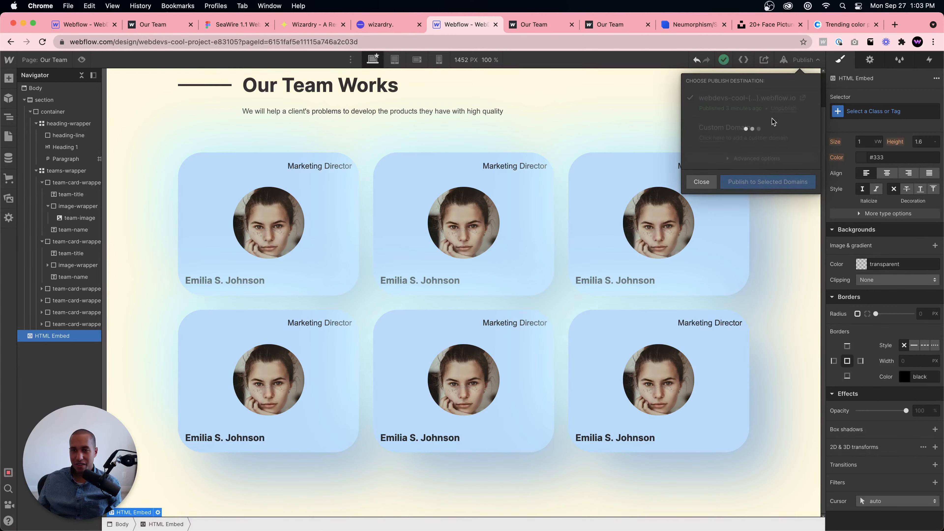
pyautogui.click(802, 97)
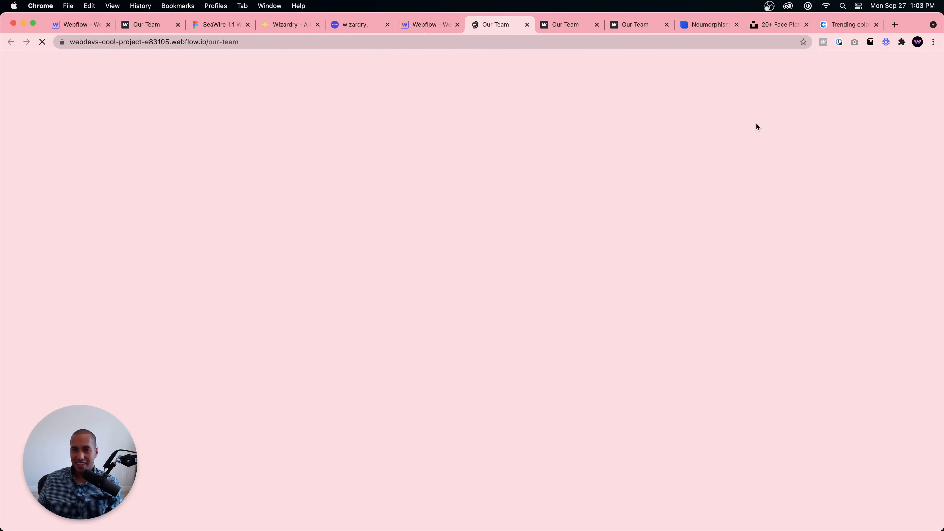
pyautogui.moveTo(2, 228); pyautogui.dragTo(2, 188)
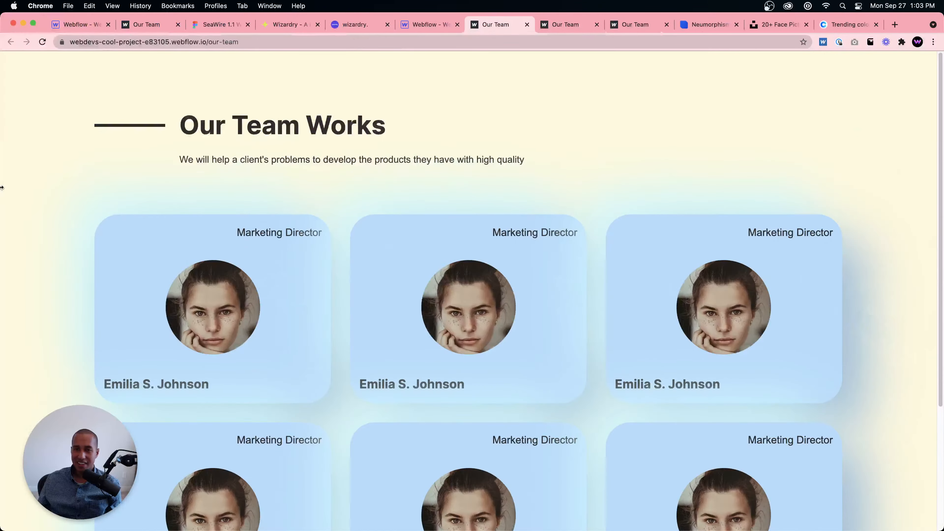
# Step: Dismiss the publish options in Webflow and copy the colour value #bde0fe from Neumorphism.io
pyautogui.click(429, 25)
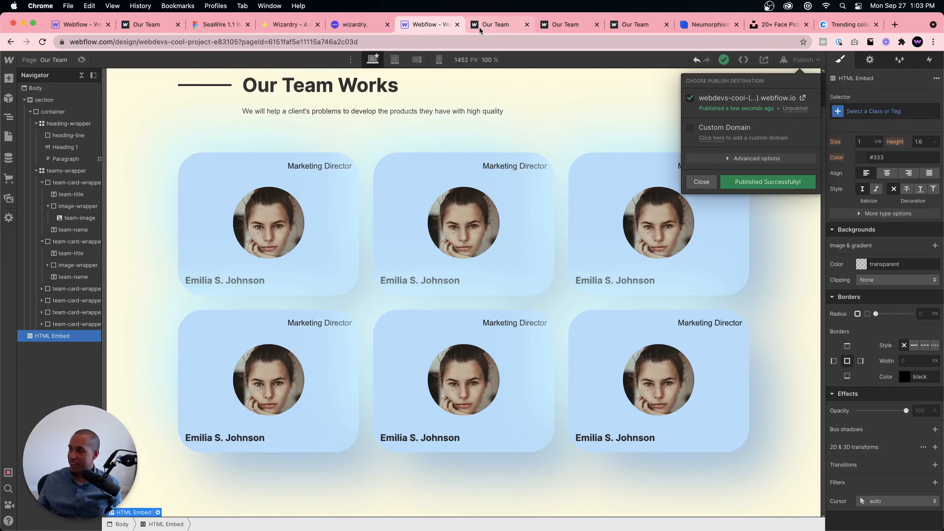
pyautogui.click(522, 80)
pyautogui.click(691, 30)
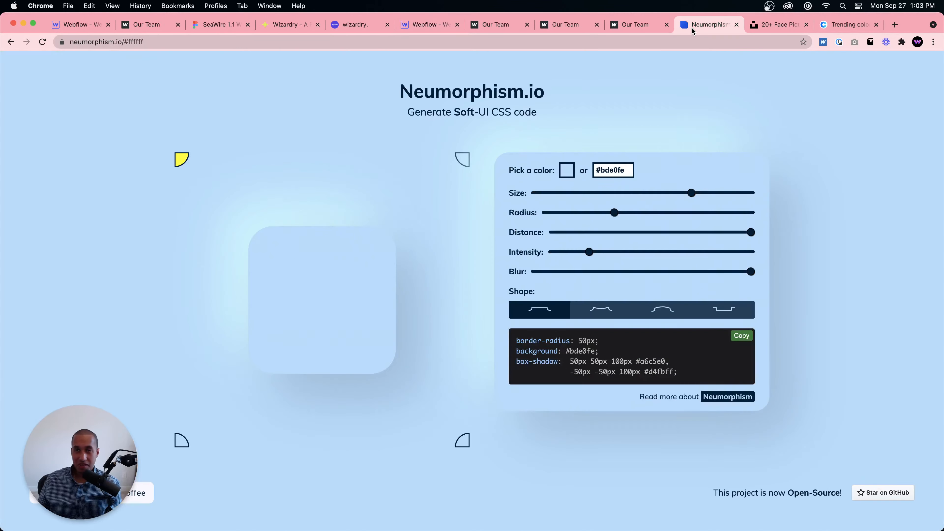
pyautogui.moveTo(628, 174); pyautogui.dragTo(578, 168)
pyautogui.press('super+c')
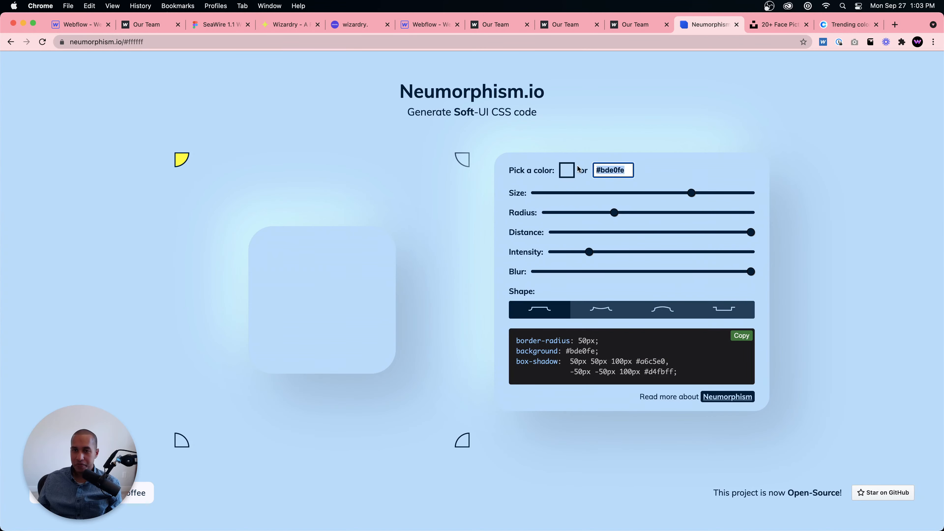
# Step: In Webflow, set the background colour of the Body (All Pages) tag to the copied #bde0fe
pyautogui.click(424, 27)
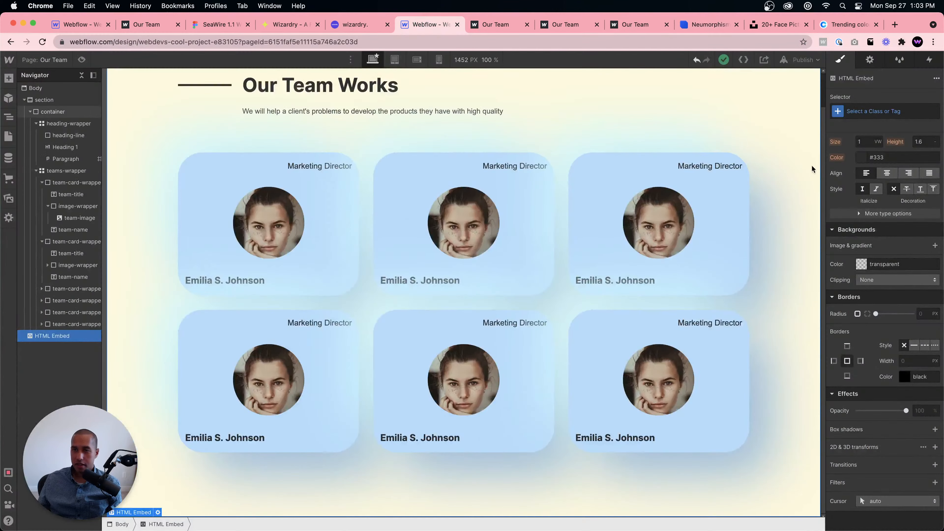
pyautogui.click(122, 87)
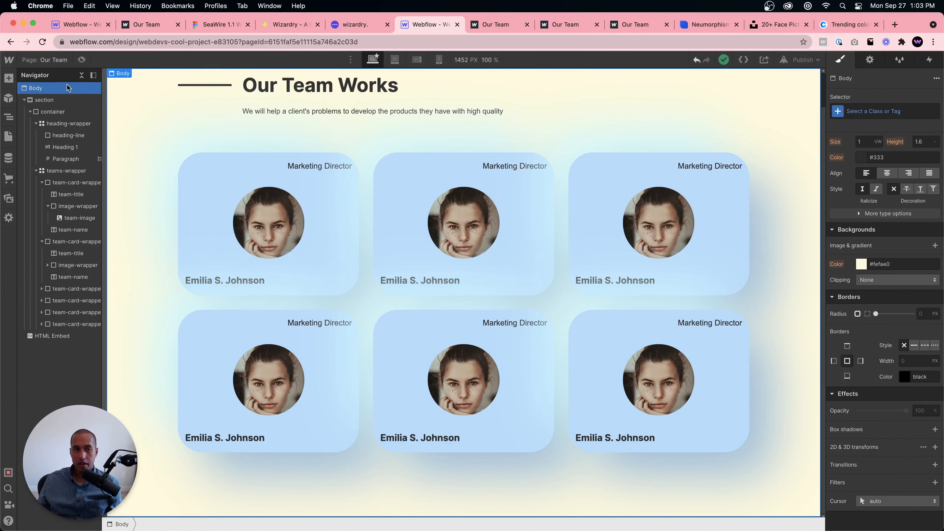
pyautogui.click(891, 111)
pyautogui.click(857, 167)
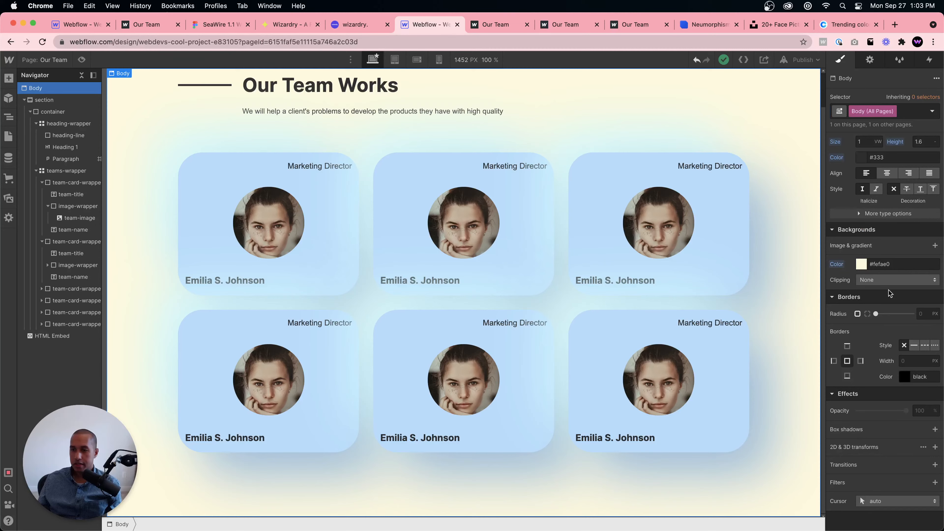
pyautogui.click(890, 264)
pyautogui.press('super+v')
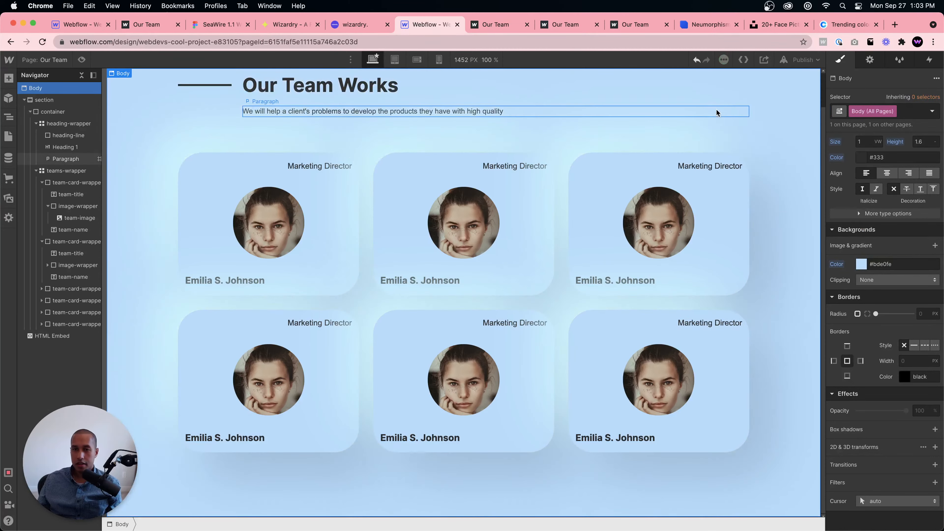
pyautogui.click(716, 112)
# Step: Republish the site to its webflow.io domain and review the cards and background on the live Our Team page
pyautogui.click(802, 60)
pyautogui.click(779, 183)
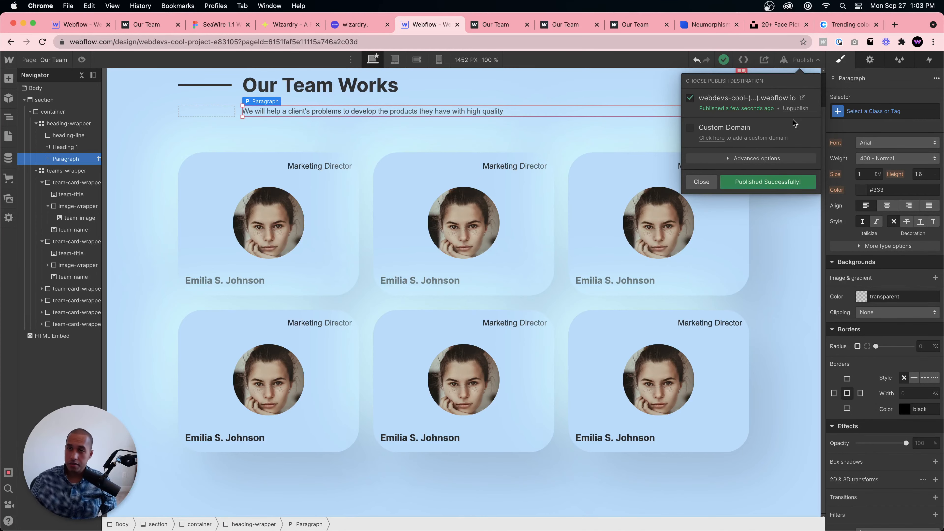
pyautogui.click(803, 98)
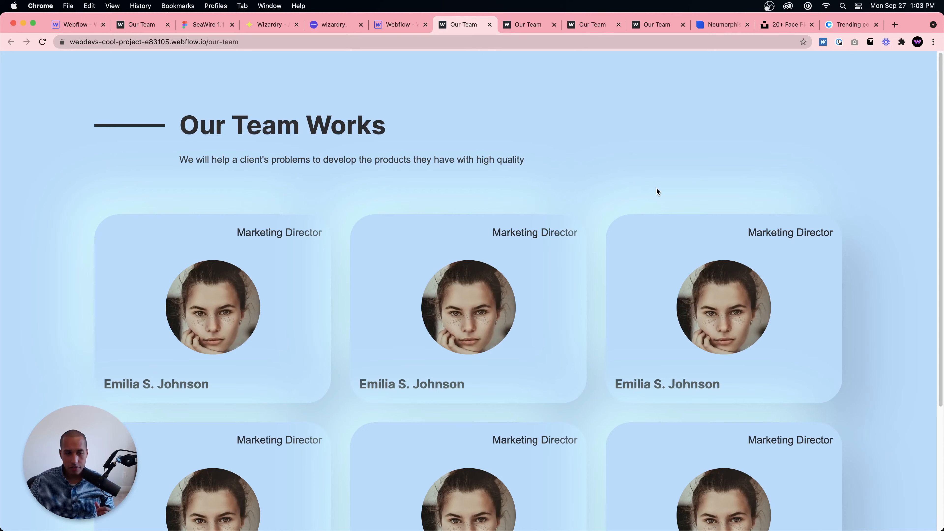
pyautogui.scroll(-5, 596, 221)
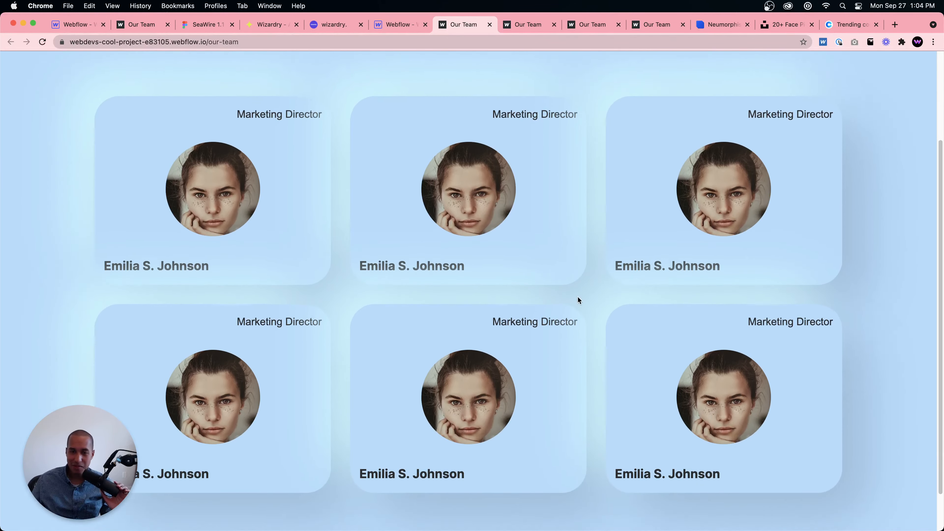
pyautogui.scroll(5, 579, 297)
pyautogui.moveTo(7, 300); pyautogui.dragTo(414, 294)
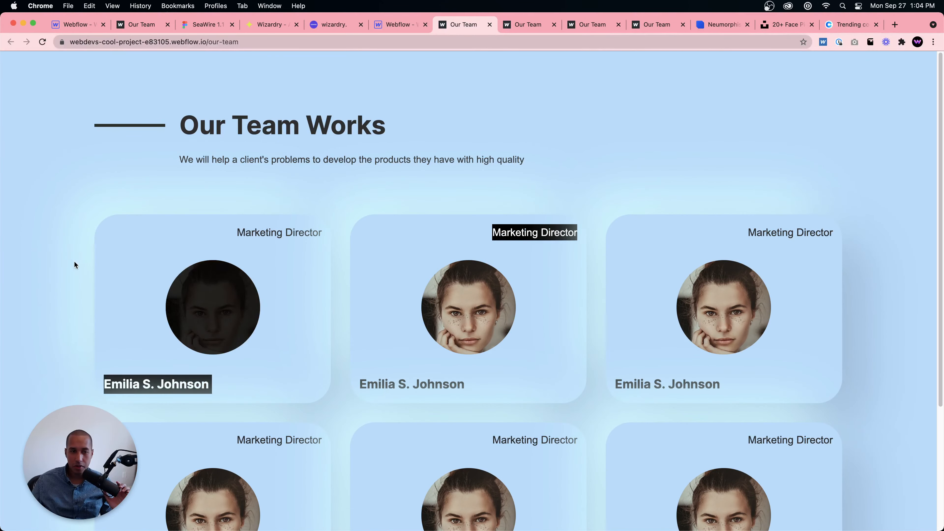
pyautogui.click(14, 257)
pyautogui.moveTo(12, 255); pyautogui.dragTo(2, 168)
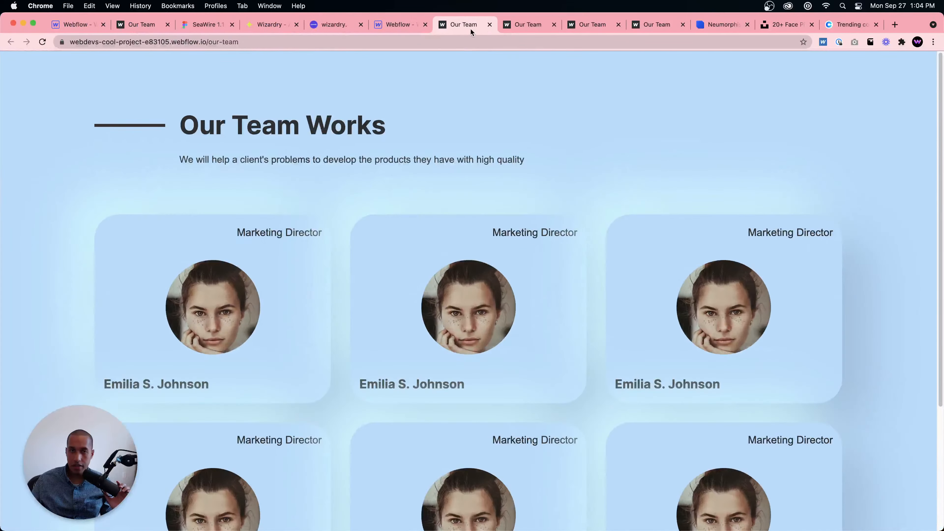
# Step: Switch to the SeaWire wireframe kit in Figma and compare the Team-05 card layout with the neighbouring Team frames
pyautogui.click(216, 26)
pyautogui.scroll(-5, 498, 277)
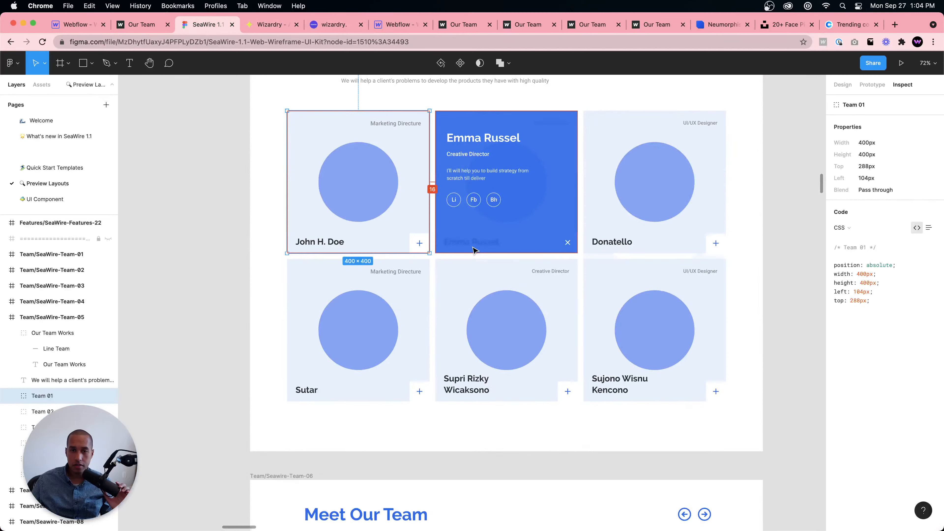
pyautogui.scroll(1, 535, 216)
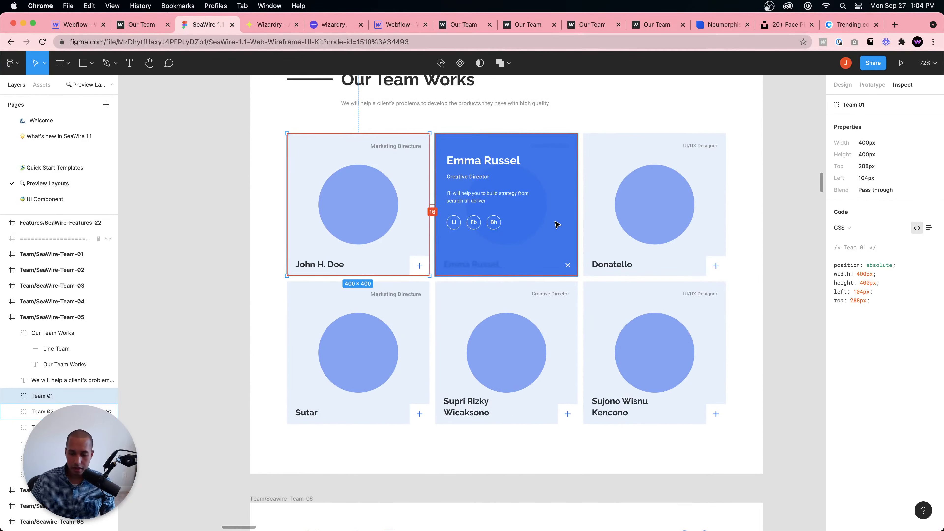
pyautogui.scroll(-3, 557, 223)
pyautogui.scroll(-10, 553, 222)
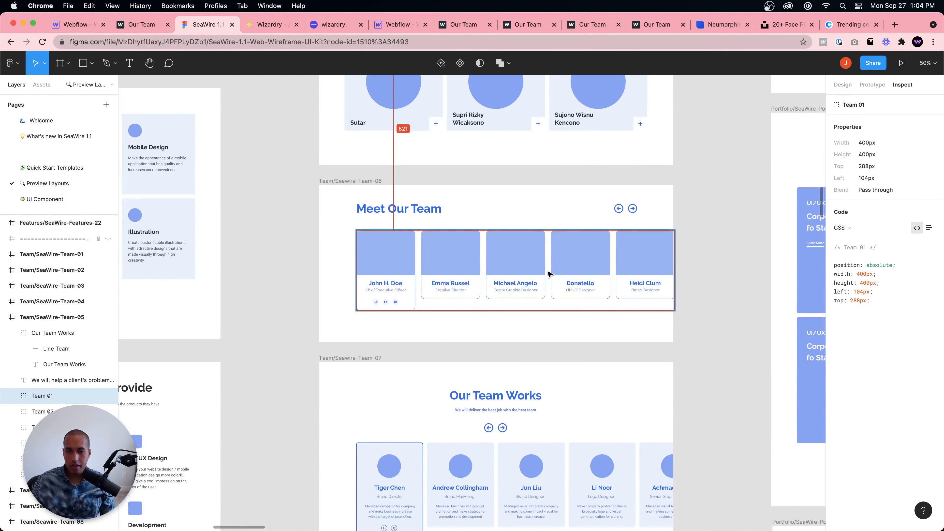
pyautogui.scroll(-1, 546, 270)
pyautogui.scroll(-1, 517, 294)
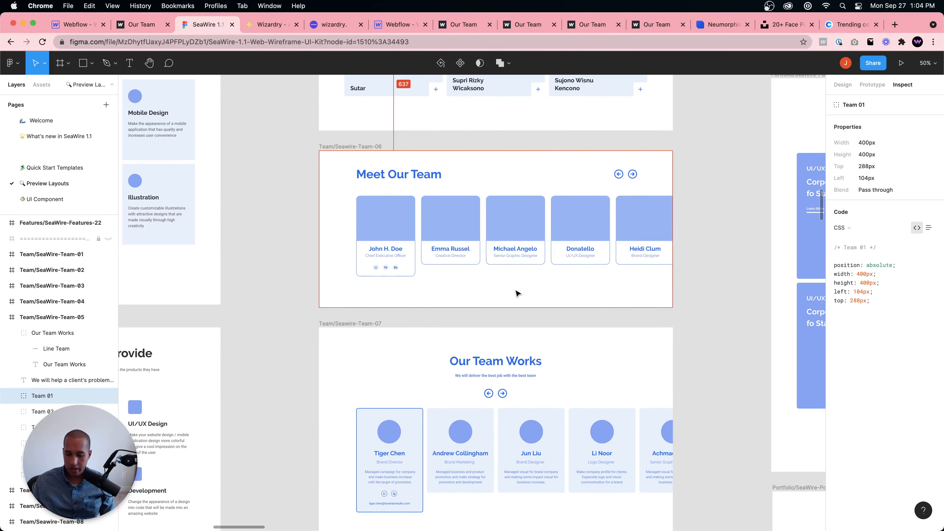
pyautogui.scroll(-5, 517, 294)
pyautogui.scroll(5, 506, 299)
pyautogui.scroll(-6, 506, 299)
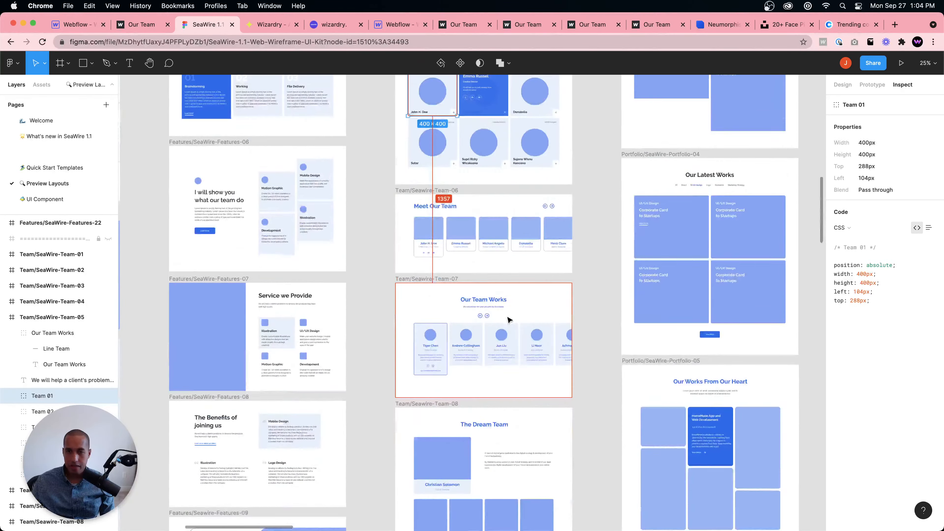
pyautogui.scroll(8, 509, 319)
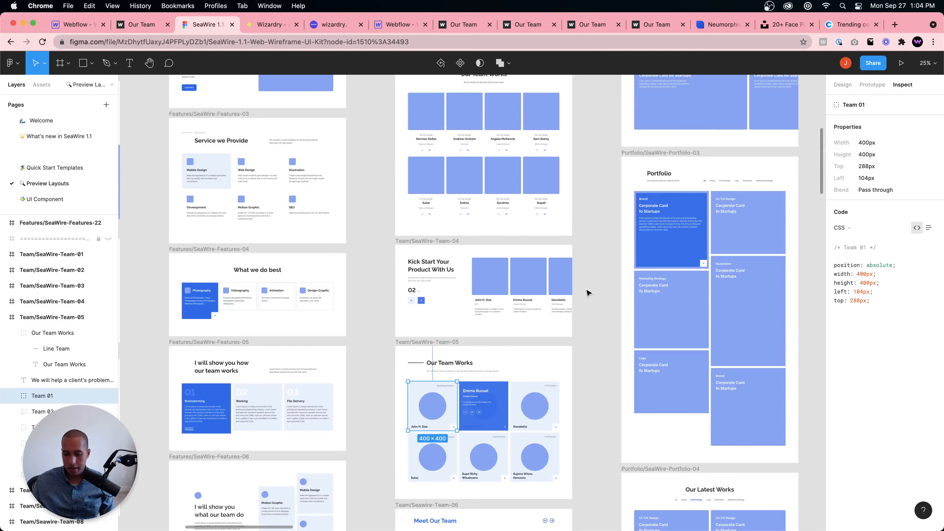
# Step: Survey all layout categories on the Preview Layouts page and examine the Milestone, Footer and Pricing frames
pyautogui.scroll(-10, 588, 293)
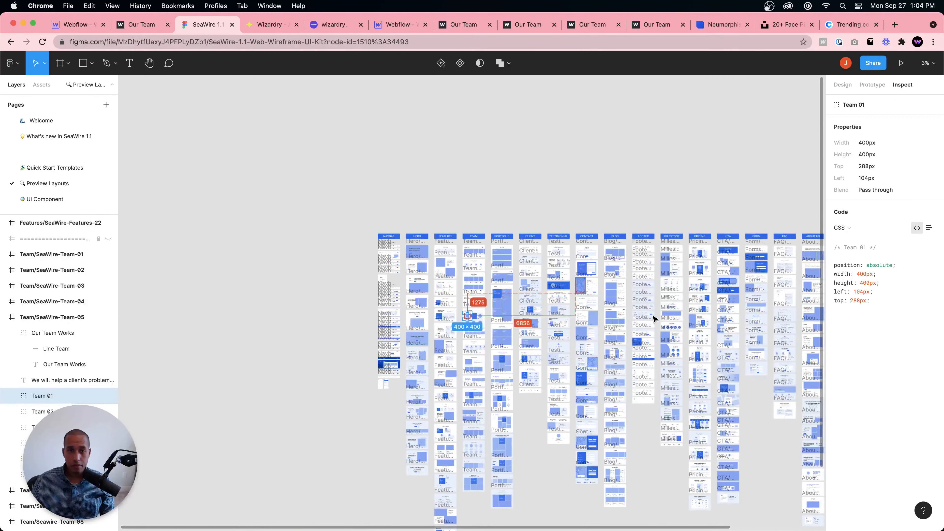
pyautogui.scroll(2, 653, 318)
pyautogui.click(565, 278)
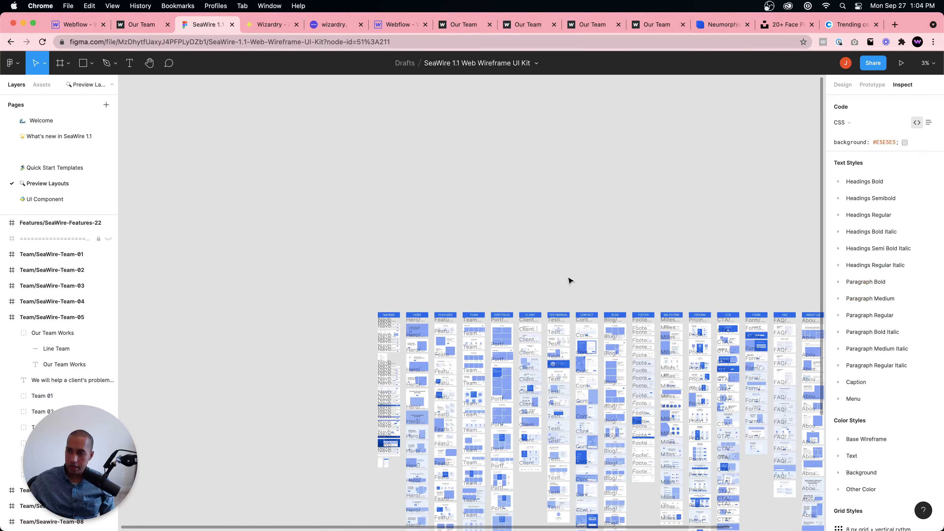
pyautogui.scroll(1, 692, 440)
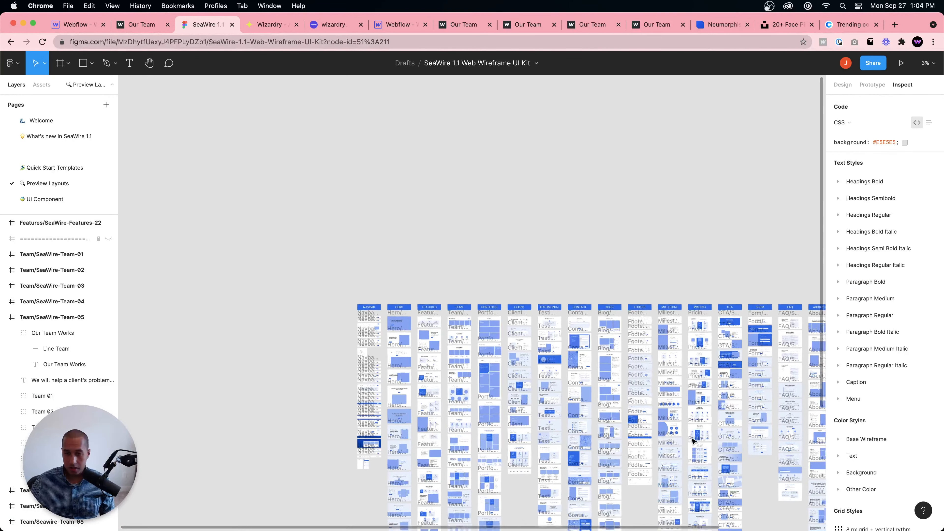
pyautogui.scroll(15, 692, 441)
pyautogui.scroll(-3, 676, 433)
pyautogui.scroll(2, 665, 418)
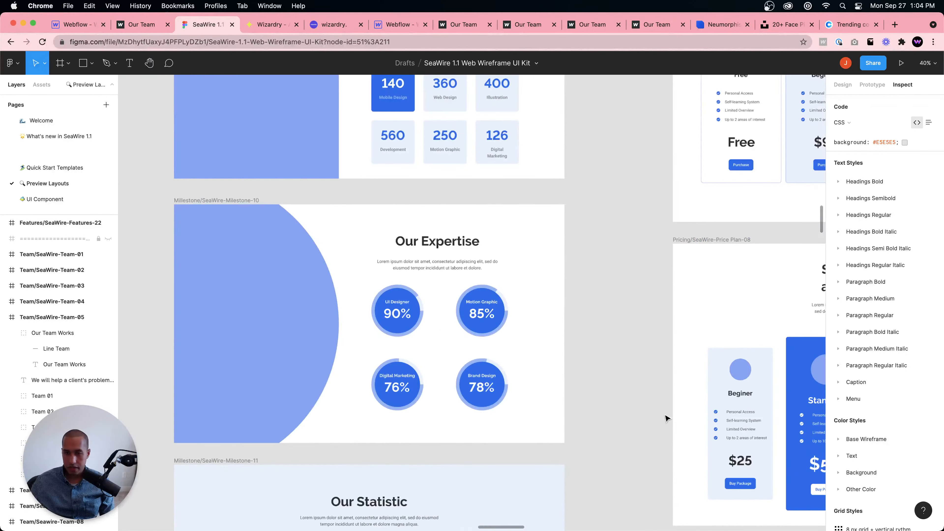
pyautogui.scroll(-5, 644, 409)
pyautogui.scroll(3, 642, 408)
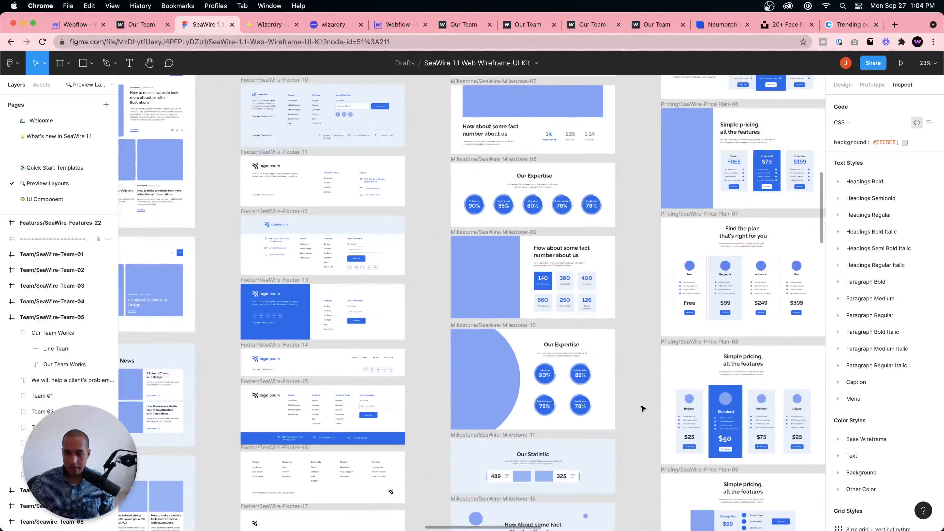
pyautogui.scroll(1, 642, 407)
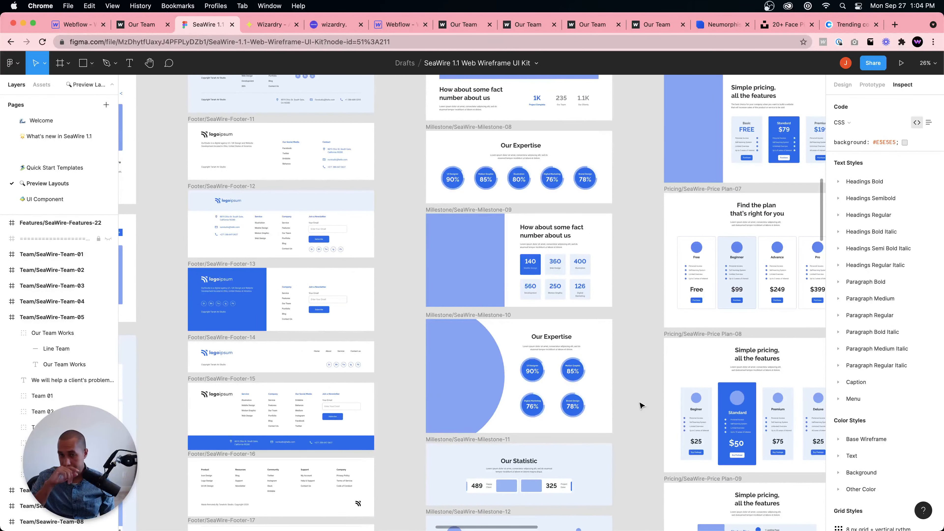
pyautogui.scroll(-2, 641, 405)
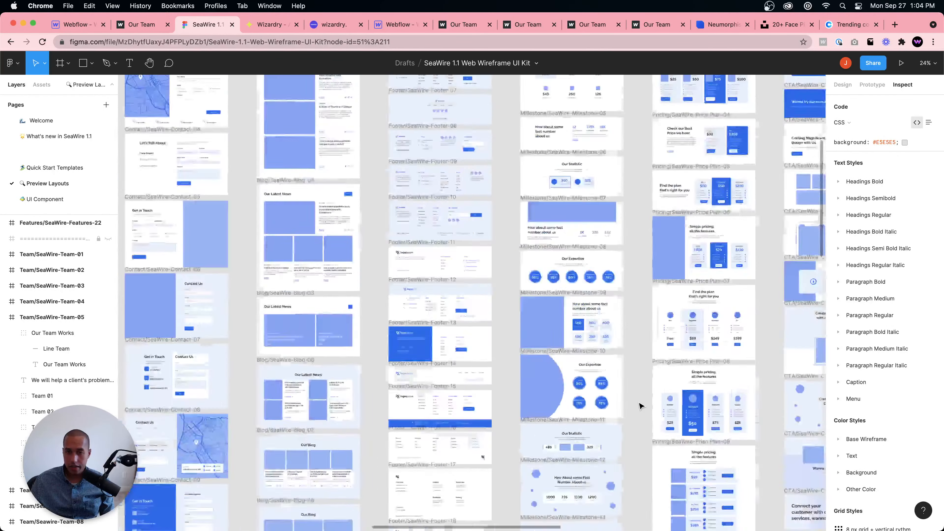
pyautogui.scroll(-5, 640, 405)
pyautogui.scroll(8, 752, 321)
pyautogui.scroll(-8, 731, 337)
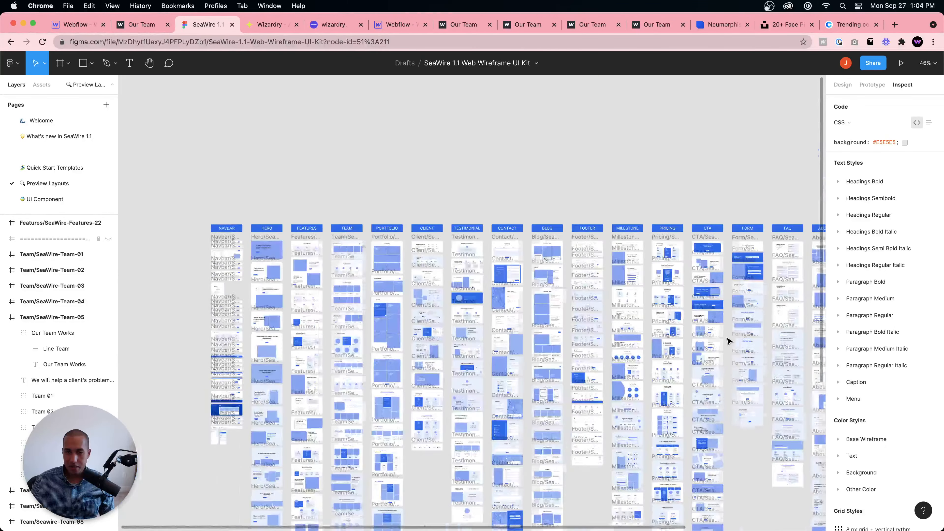
# Step: Examine the Team, Portfolio and Client layouts in the wireframe kit, including the Trusted Client section
pyautogui.scroll(3, 317, 306)
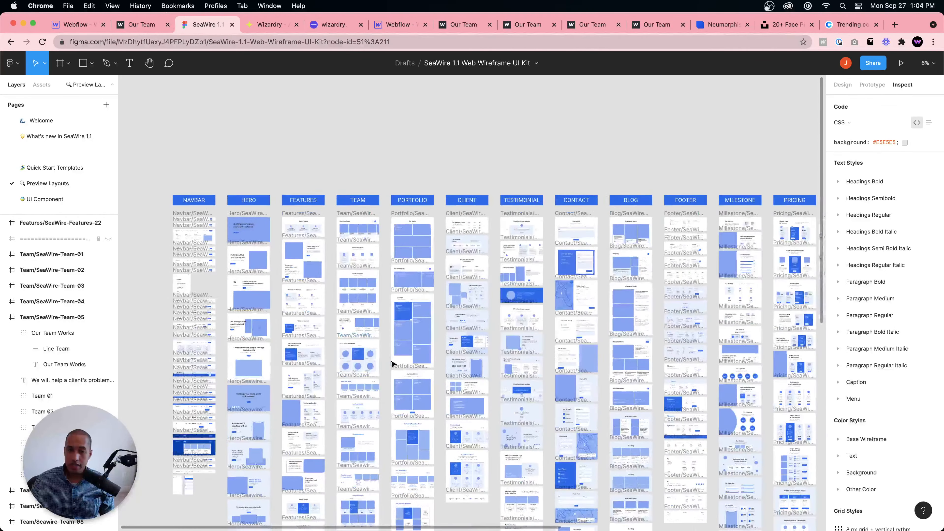
pyautogui.scroll(4, 392, 363)
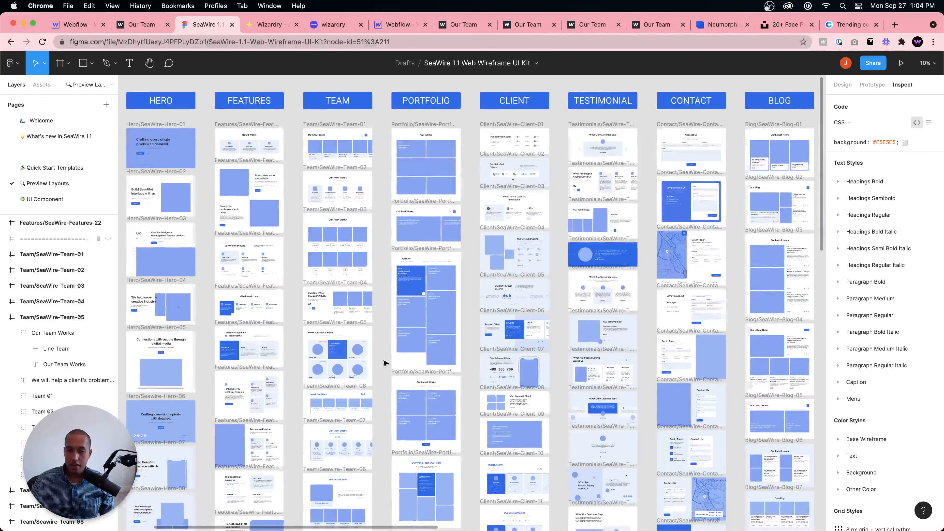
pyautogui.scroll(3, 384, 362)
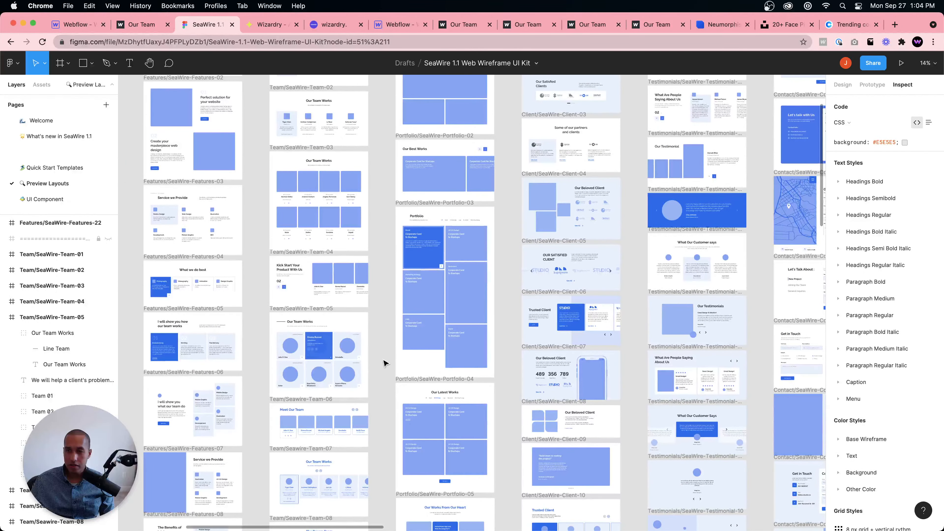
pyautogui.scroll(4, 531, 334)
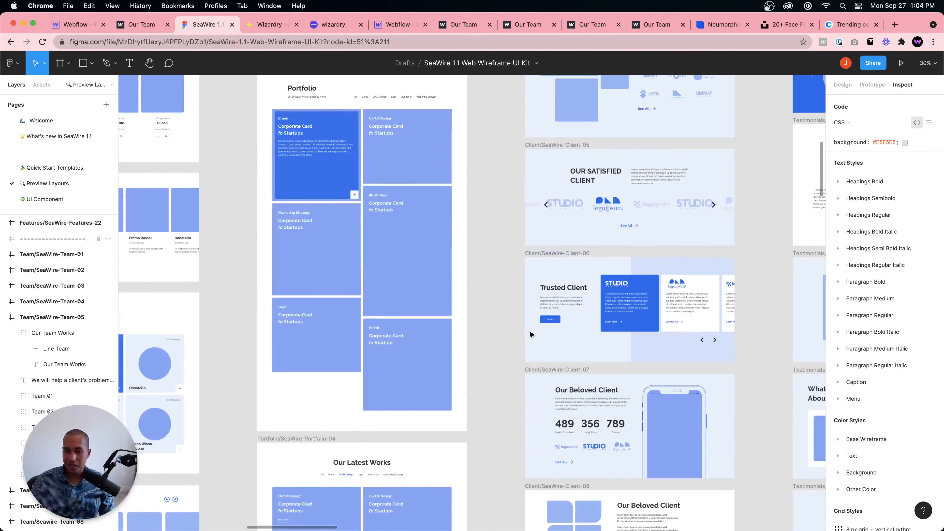
pyautogui.scroll(1, 601, 344)
pyautogui.scroll(-4, 575, 351)
pyautogui.scroll(8, 573, 351)
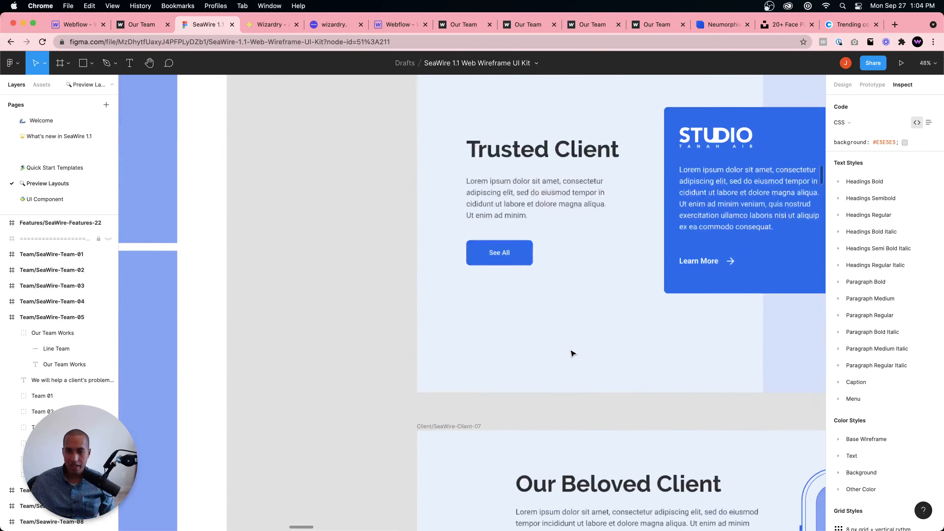
pyautogui.scroll(-5, 572, 354)
pyautogui.hscroll(3, 297, 282)
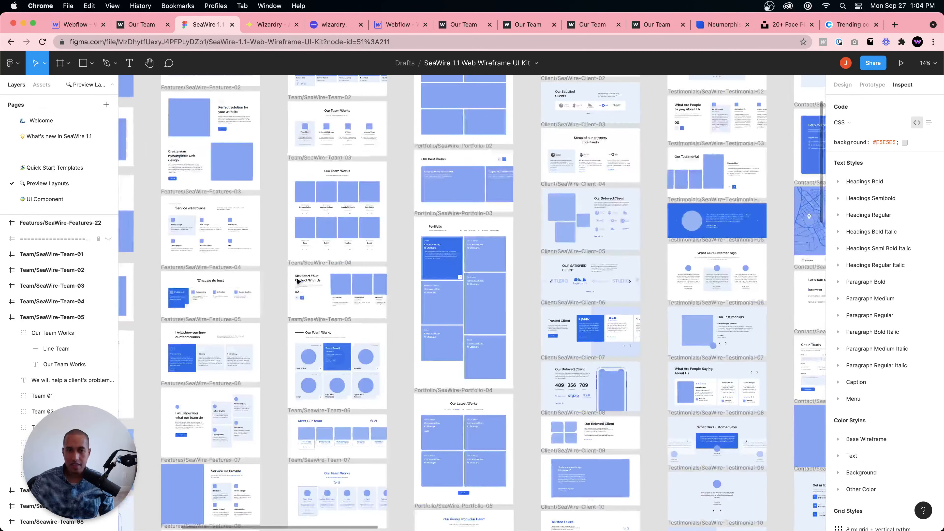
# Step: Look over the Navbar, Hero, Features and Team columns of the wireframe kit for further layouts
pyautogui.scroll(4, 297, 282)
pyautogui.click(297, 281)
pyautogui.scroll(-5, 294, 279)
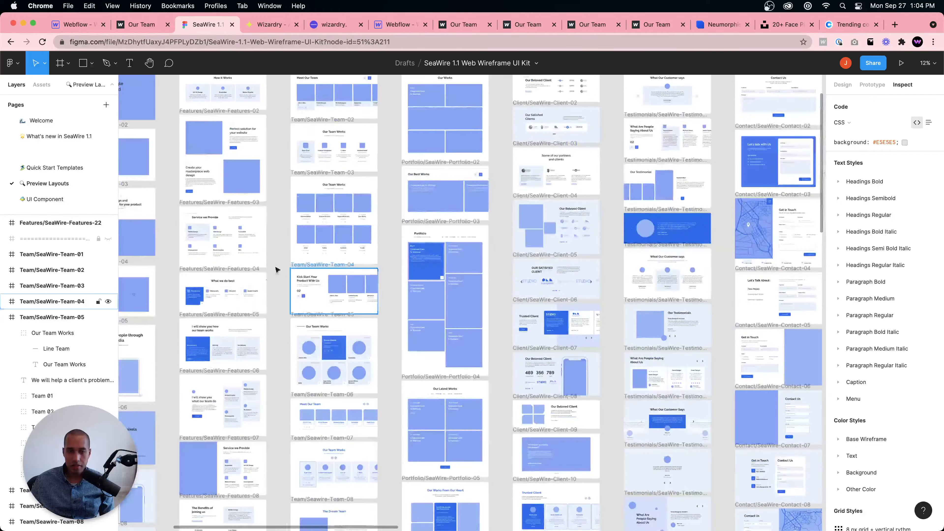
pyautogui.click(276, 270)
pyautogui.scroll(-5, 253, 240)
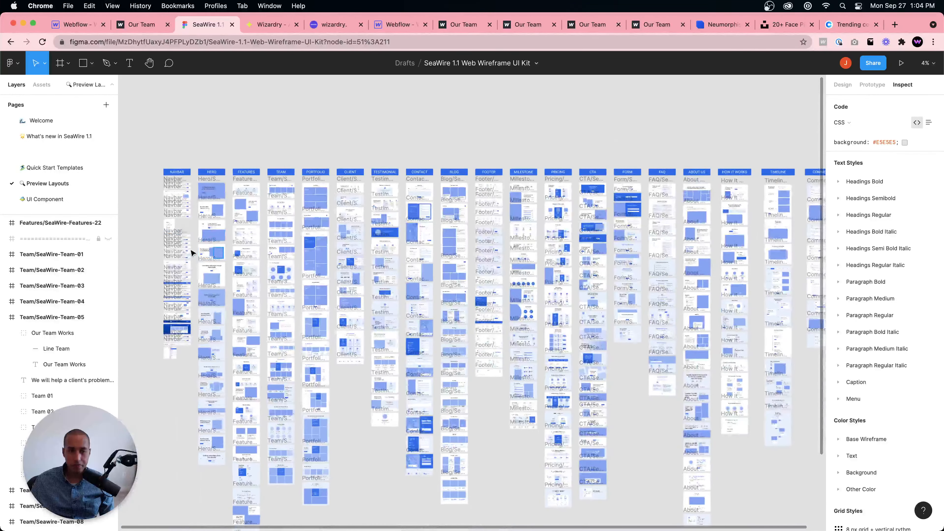
pyautogui.scroll(10, 191, 253)
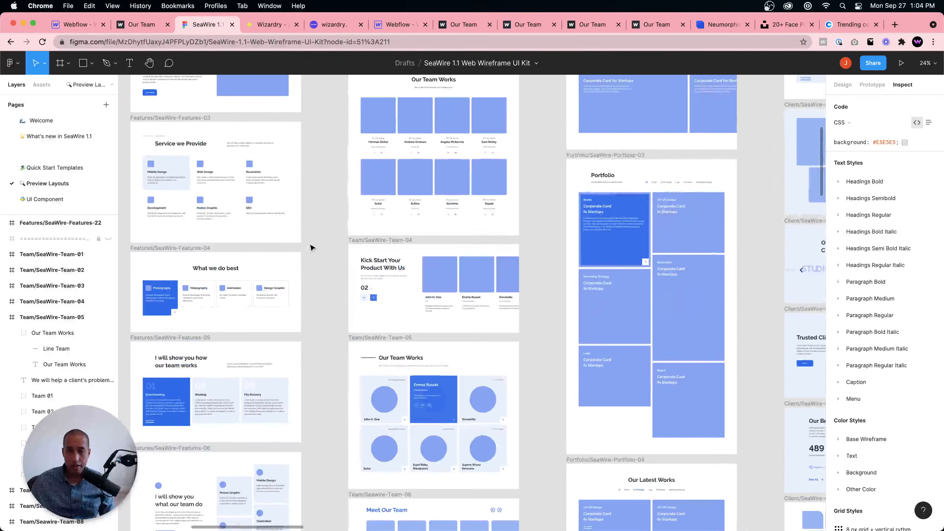
pyautogui.click(297, 238)
pyautogui.scroll(2, 297, 238)
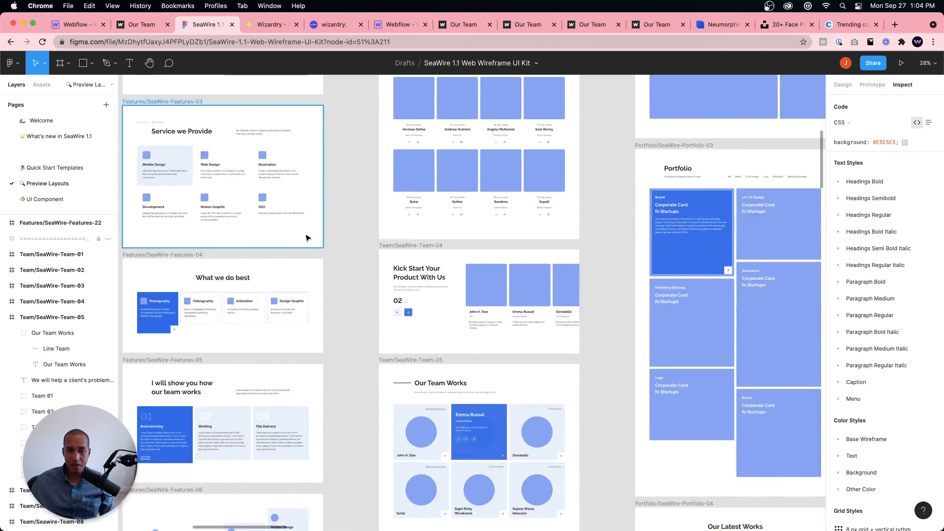
pyautogui.scroll(-5, 307, 238)
pyautogui.scroll(3, 310, 264)
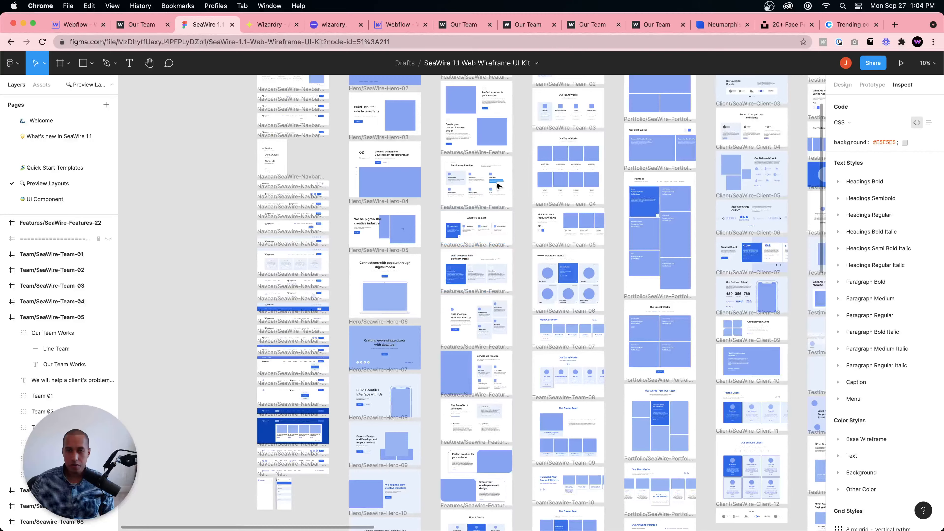
pyautogui.scroll(2, 498, 185)
pyautogui.moveTo(520, 169)
pyautogui.mouseDown()
pyautogui.moveTo(513, 307)
pyautogui.moveTo(512, 137)
pyautogui.moveTo(513, 156)
pyautogui.mouseUp()
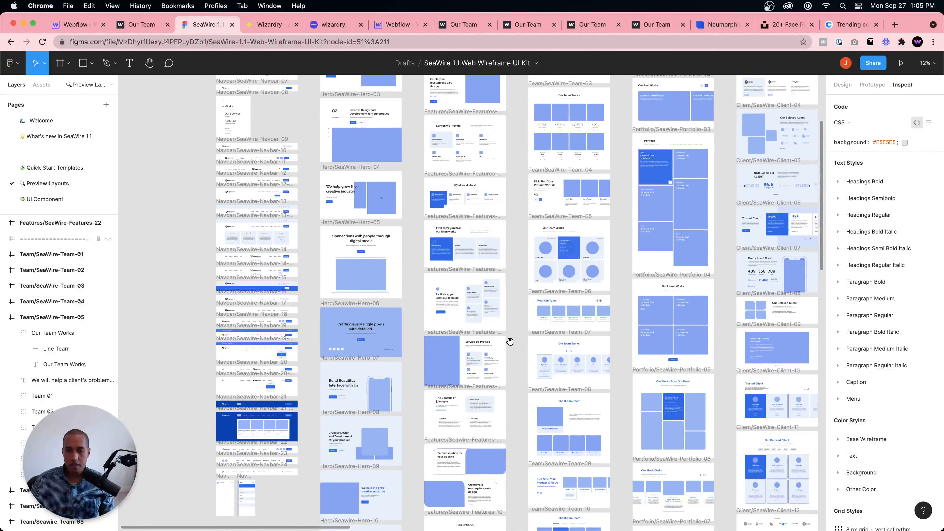
# Step: Examine the Team-05 card layout up close in the wireframe kit
pyautogui.moveTo(509, 342); pyautogui.dragTo(454, 316)
pyautogui.scroll(2, 542, 231)
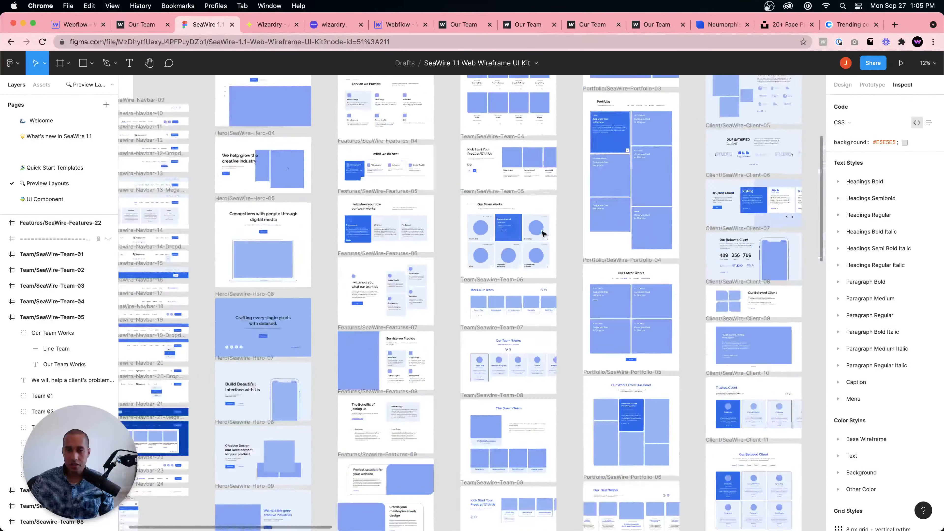
pyautogui.scroll(3, 542, 234)
pyautogui.scroll(8, 504, 209)
pyautogui.scroll(-2, 503, 203)
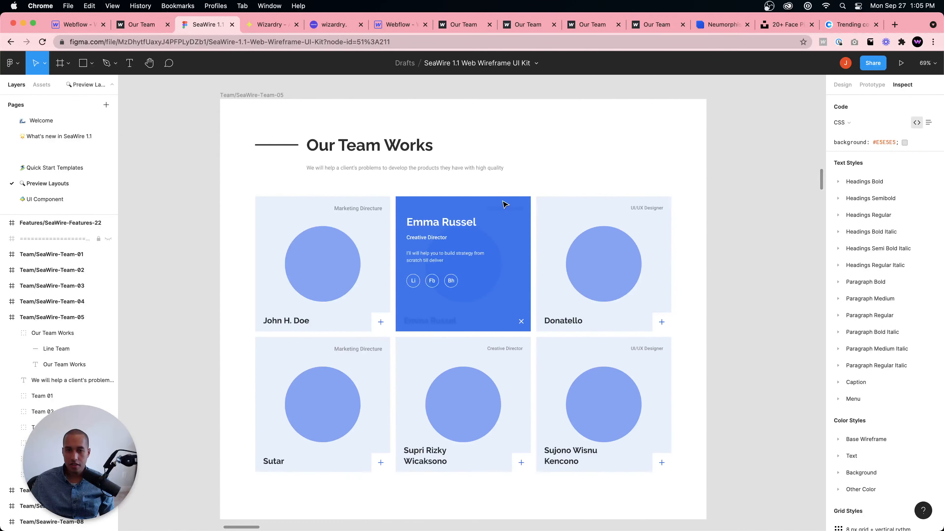
# Step: Switch to the published Our Team page and compare its heading and card grid with the wireframe
pyautogui.click(463, 24)
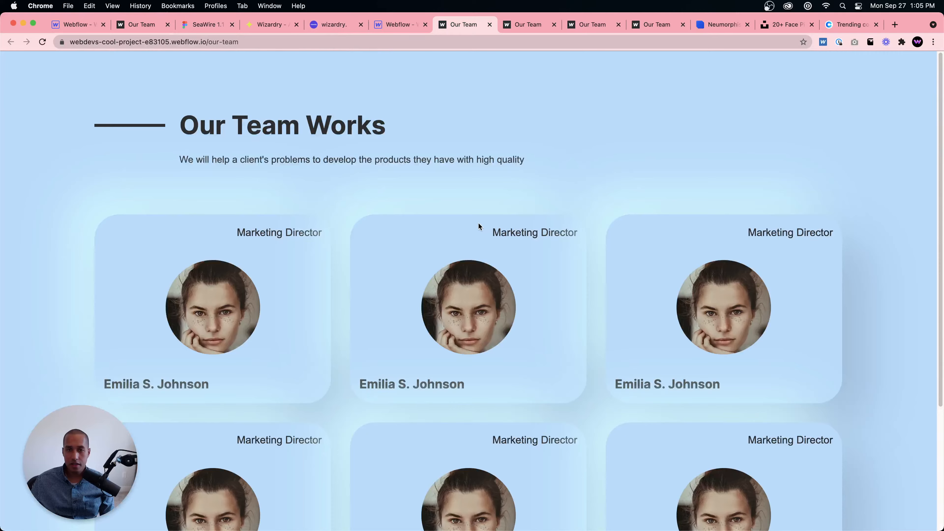
pyautogui.scroll(-5, 478, 224)
pyautogui.scroll(5, 908, 253)
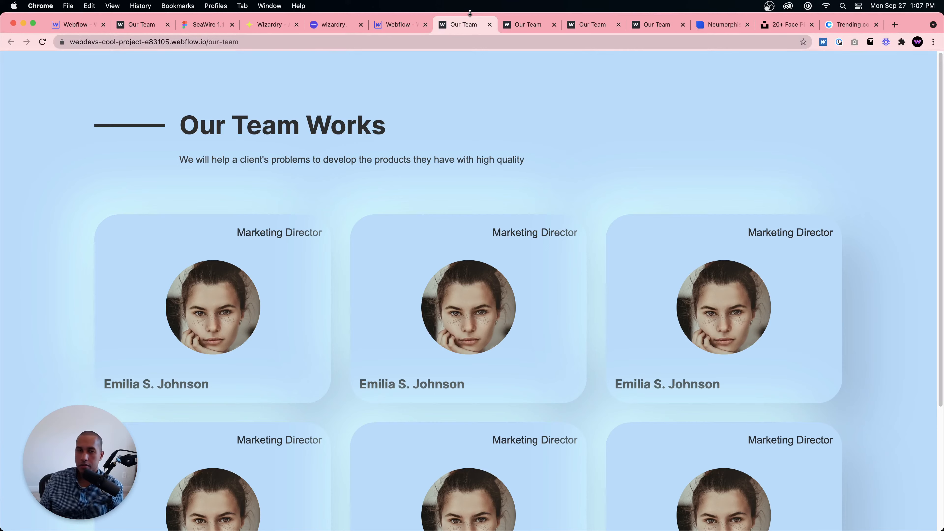
# Step: Return to the Webflow Designer and set the container's maximum width to 1440 px
pyautogui.click(395, 28)
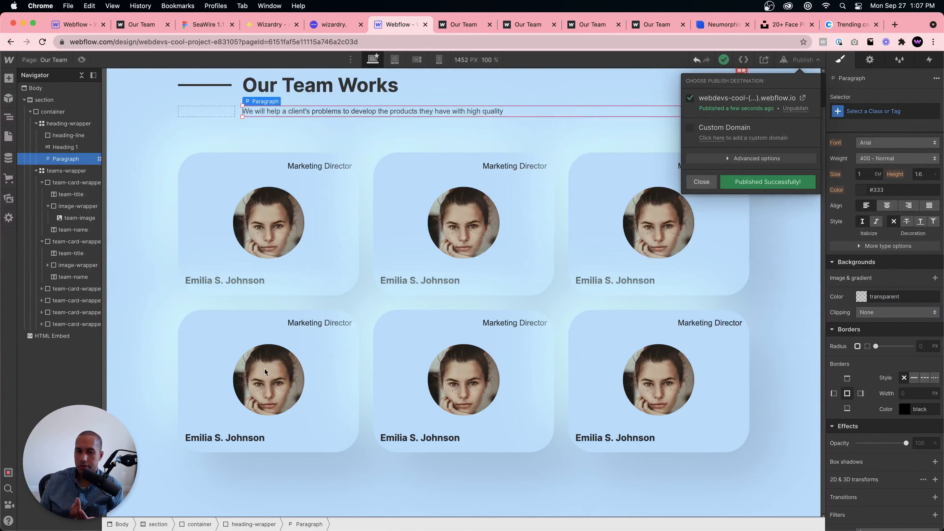
pyautogui.click(353, 317)
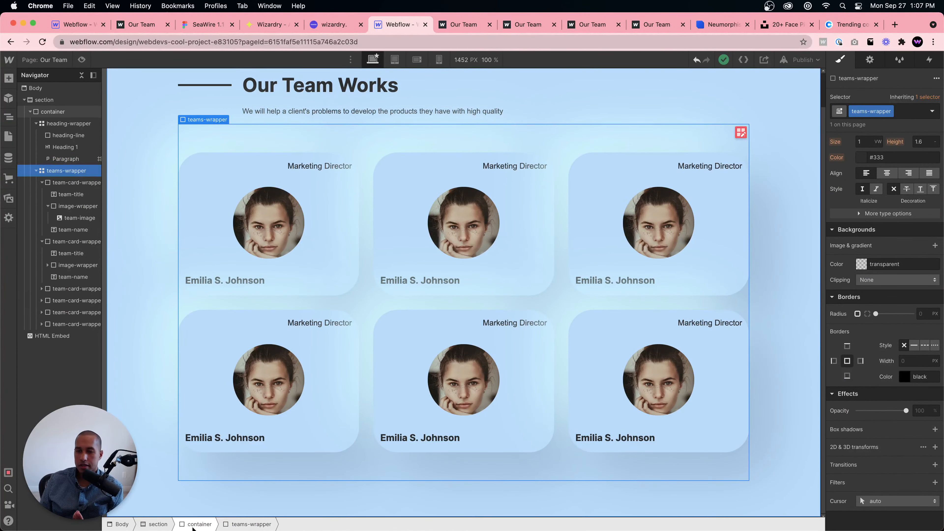
pyautogui.click(192, 524)
pyautogui.scroll(8, 882, 219)
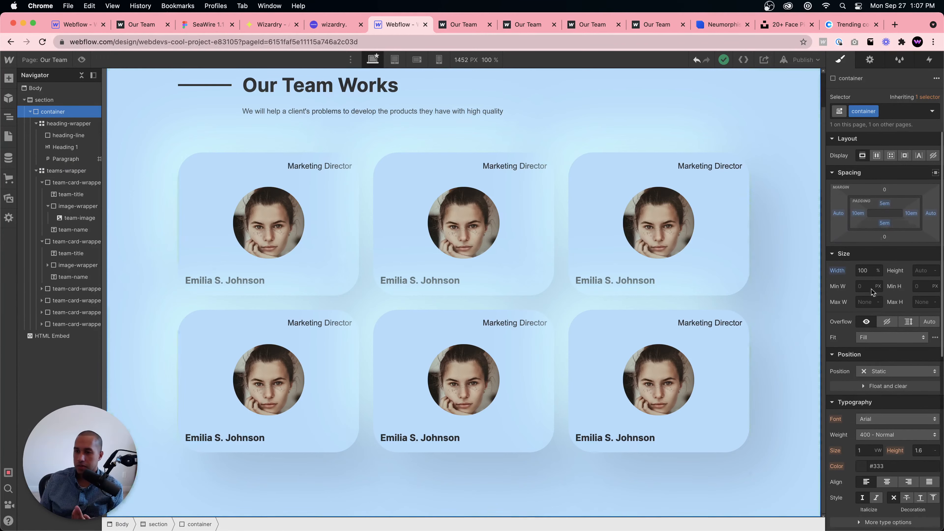
pyautogui.click(869, 301)
pyautogui.write('144')
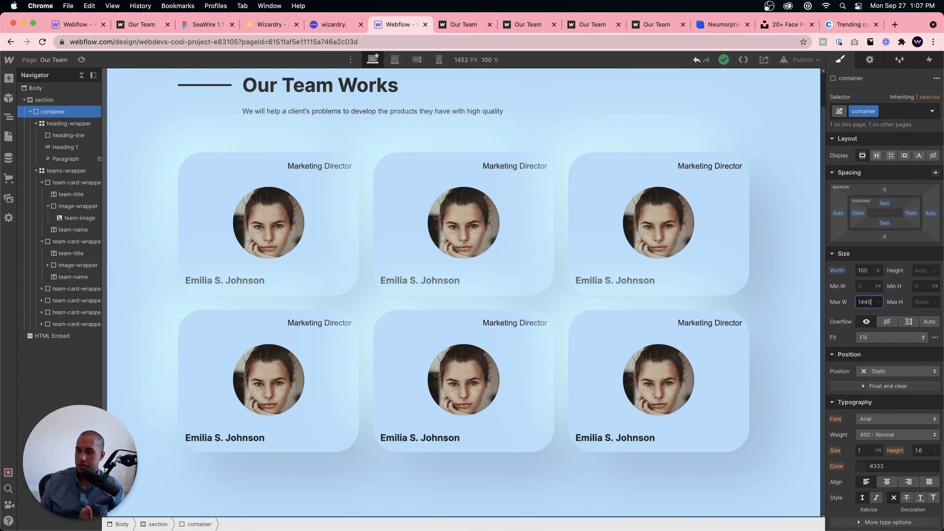
pyautogui.write('0')
pyautogui.press('Return')
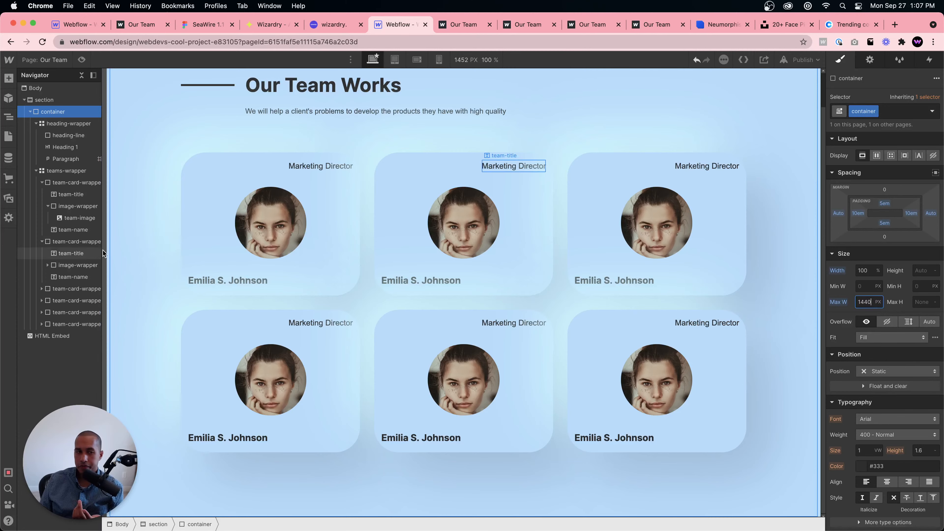
pyautogui.moveTo(107, 248); pyautogui.dragTo(45, 230)
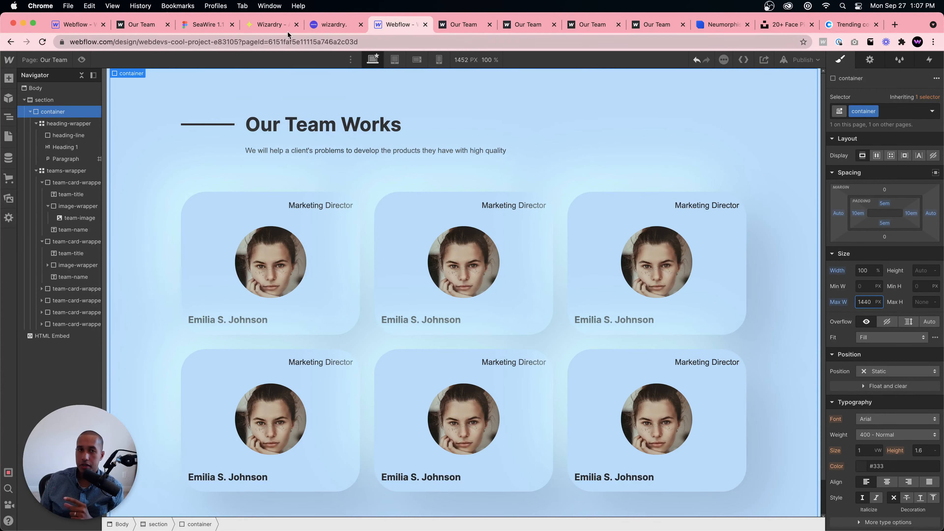
# Step: Preview the page on a 3000 px wide canvas and reset the container's maximum width
pyautogui.click(274, 24)
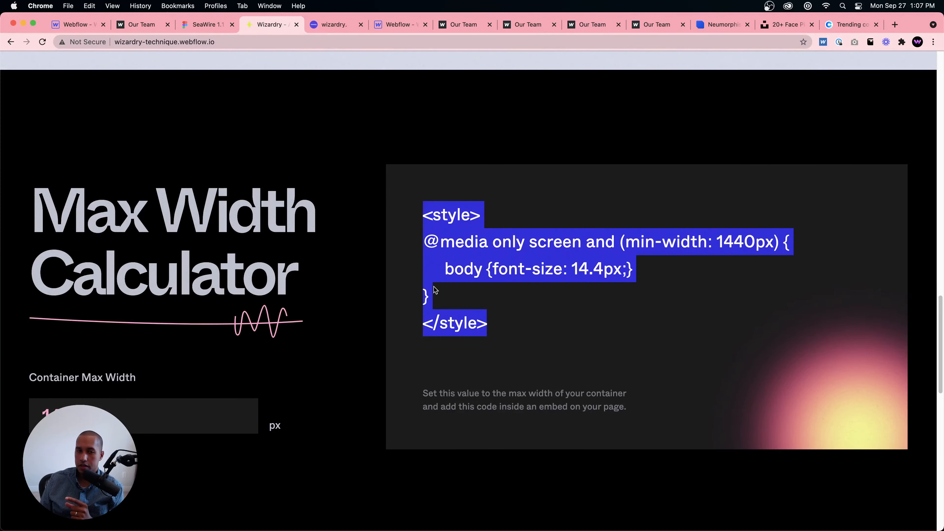
pyautogui.click(399, 24)
pyautogui.click(483, 60)
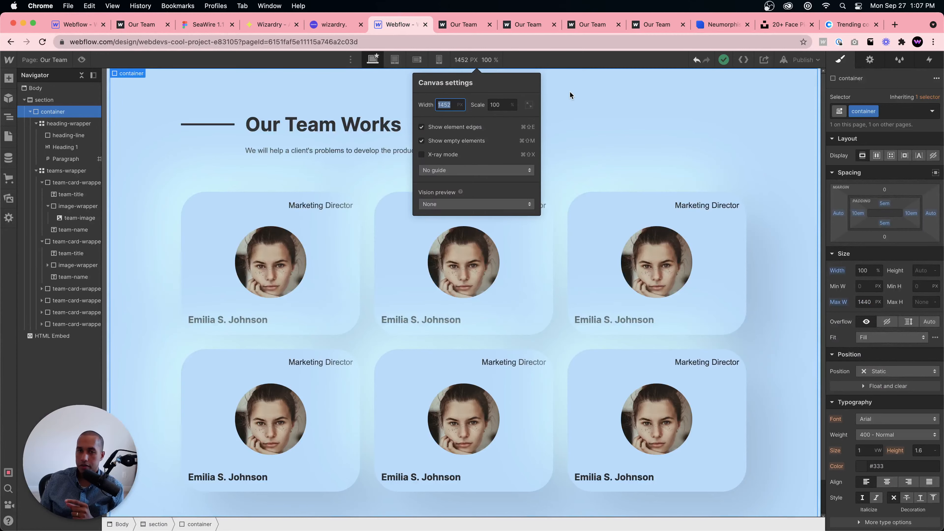
pyautogui.write('3000')
pyautogui.press('Return')
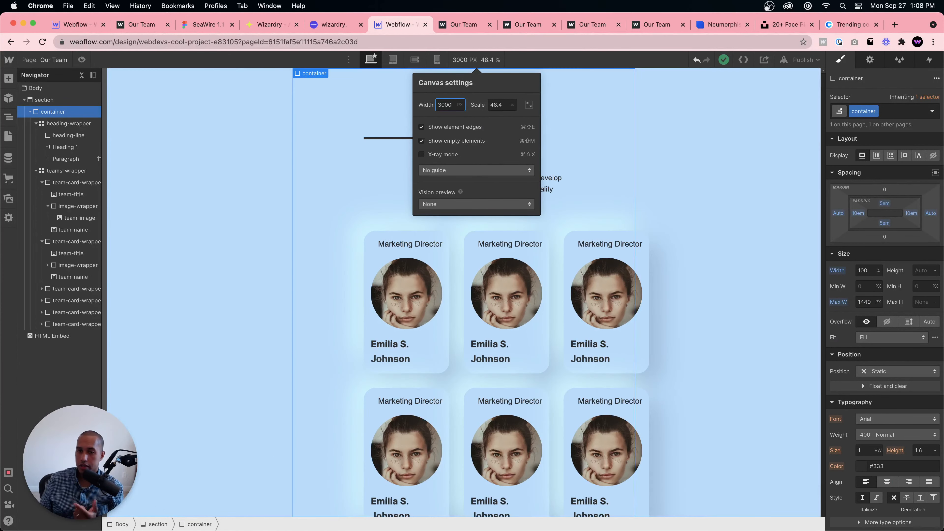
pyautogui.click(340, 172)
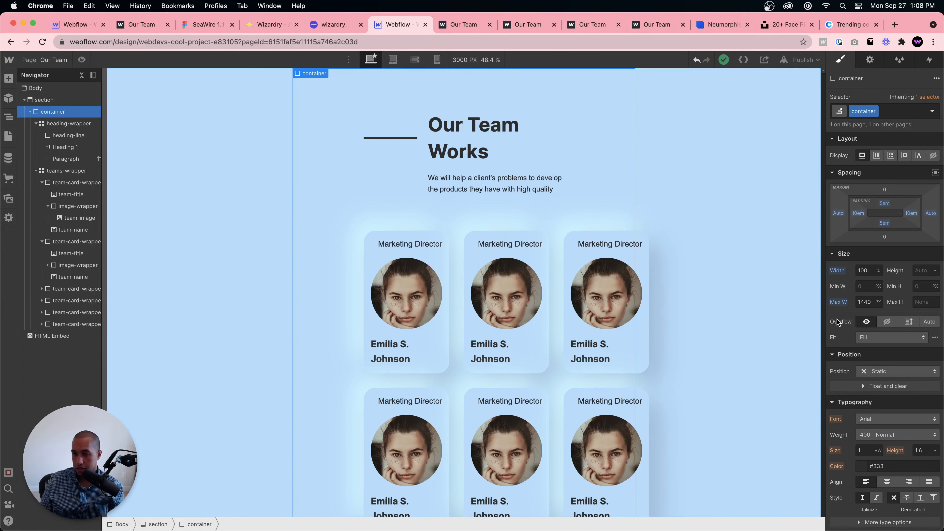
pyautogui.keyDown('alt'); pyautogui.click(836, 302); pyautogui.keyUp('alt')
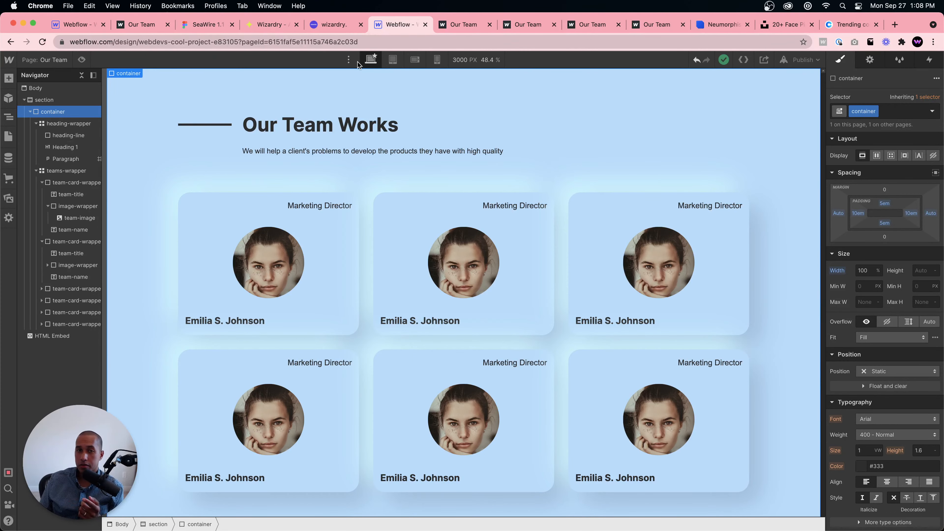
# Step: In the tablet view, set the container's left and right padding to 42 px
pyautogui.click(393, 60)
pyautogui.click(395, 60)
pyautogui.click(482, 156)
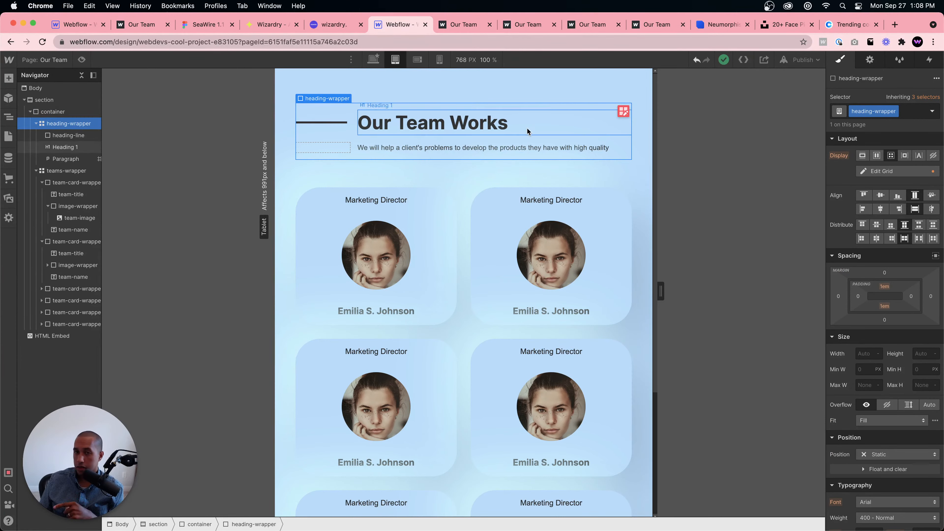
pyautogui.click(552, 83)
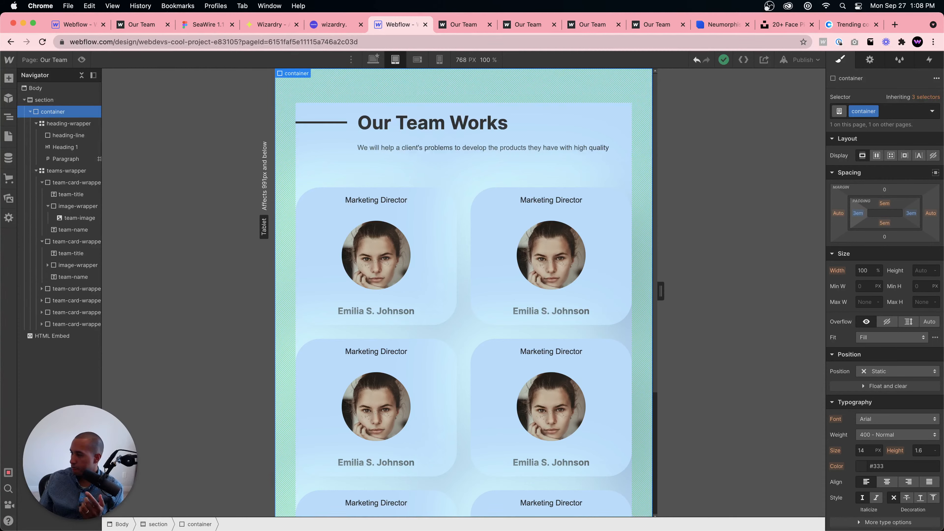
pyautogui.click(861, 212)
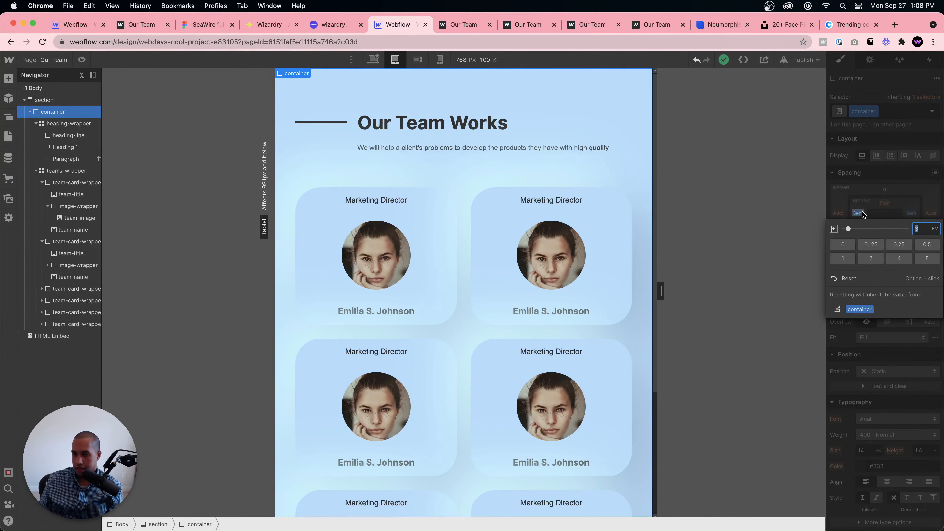
pyautogui.write('41')
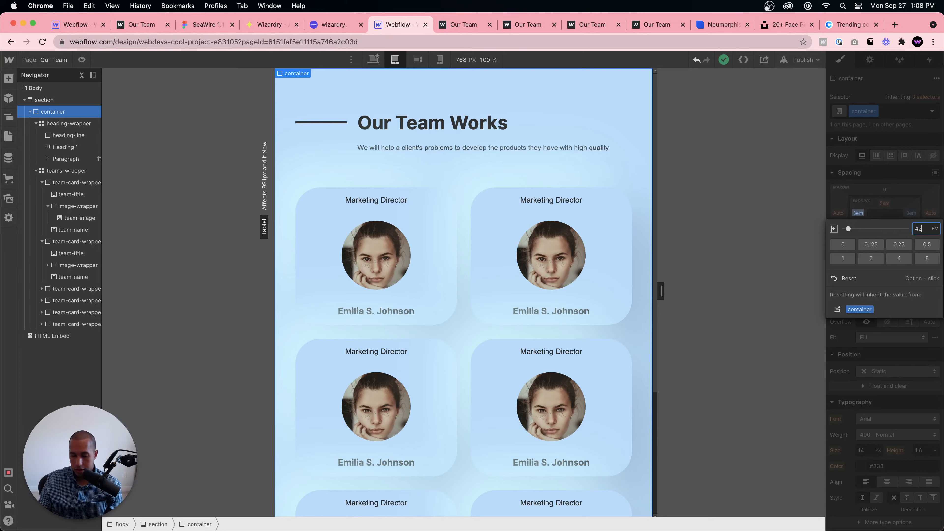
pyautogui.press('Return')
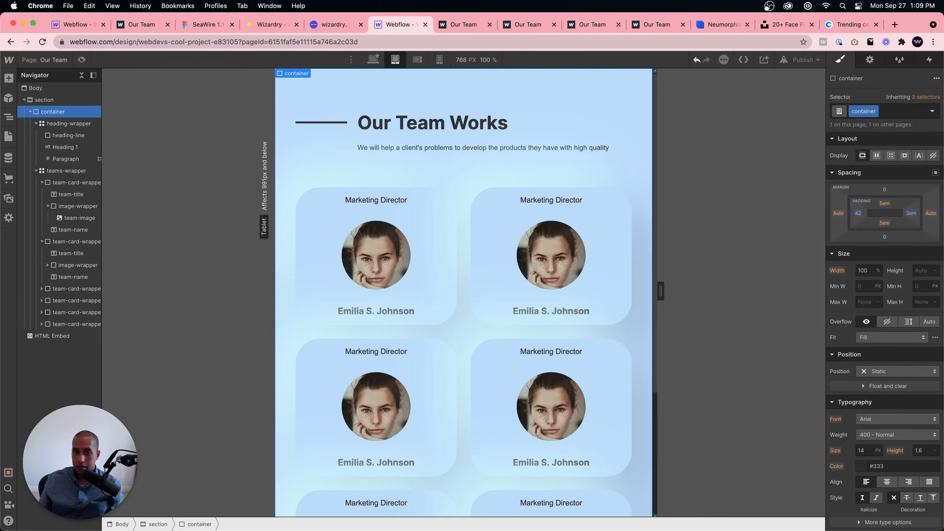
pyautogui.click(910, 215)
pyautogui.write('42')
pyautogui.press('Return')
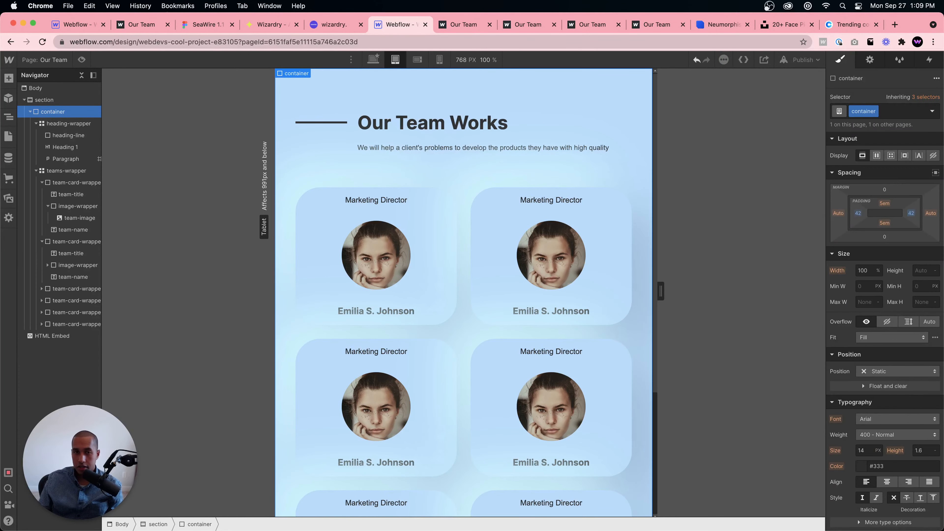
# Step: Try a right padding of 50 px on the container and undo the tablet padding changes
pyautogui.click(909, 215)
pyautogui.write('50')
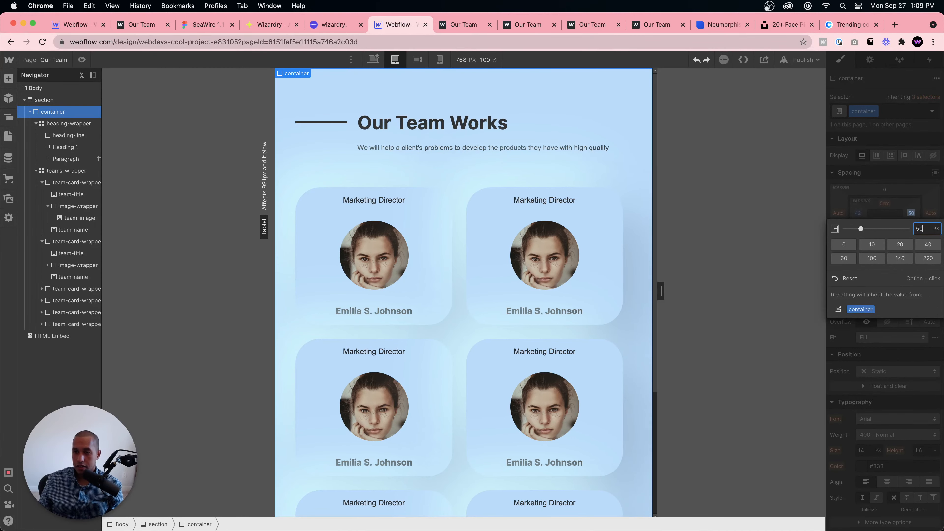
pyautogui.press('super+z')
pyautogui.press('super+z')
pyautogui.click(912, 213)
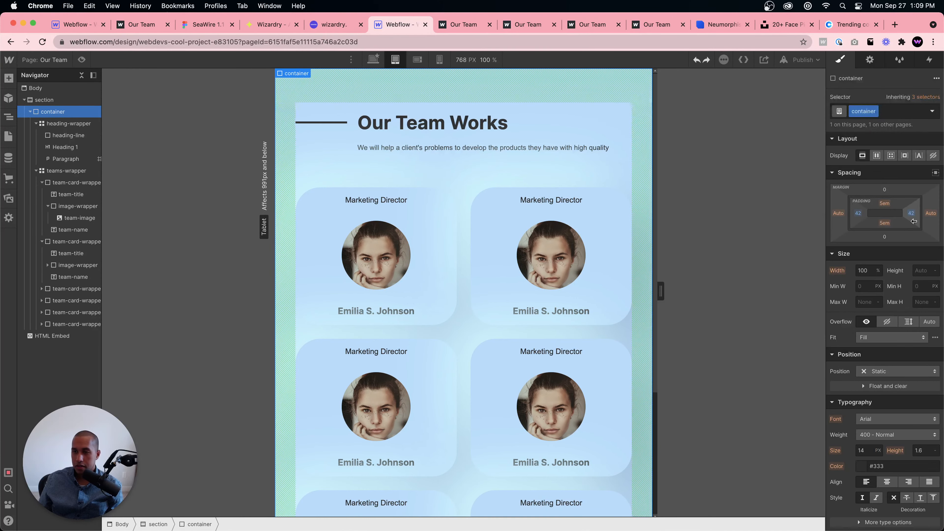
pyautogui.press('super+z')
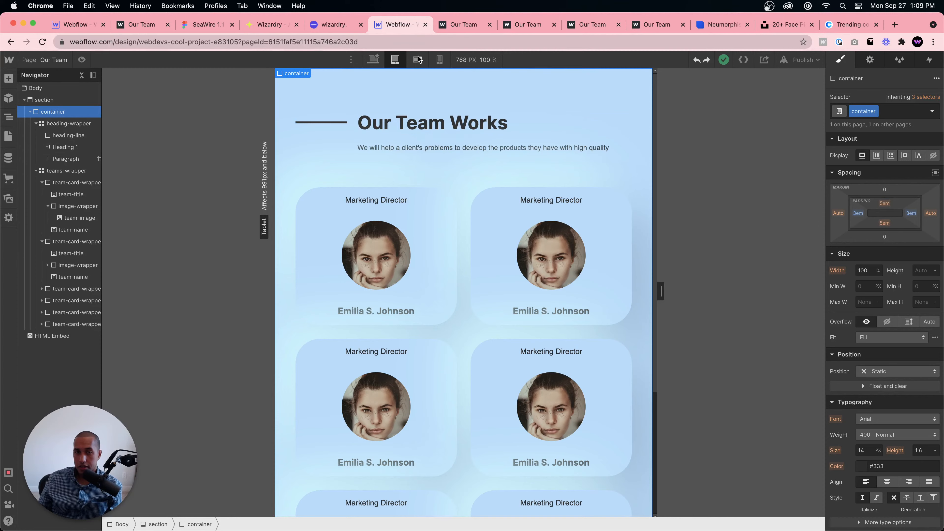
# Step: In the landscape mobile view, set the right margin of the heading line to 0
pyautogui.hotkey('shift', '3')
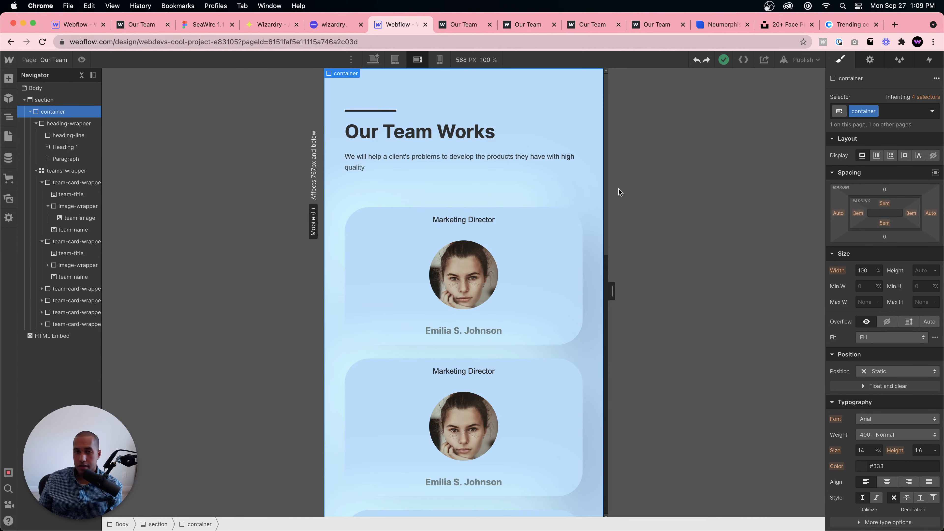
pyautogui.click(384, 110)
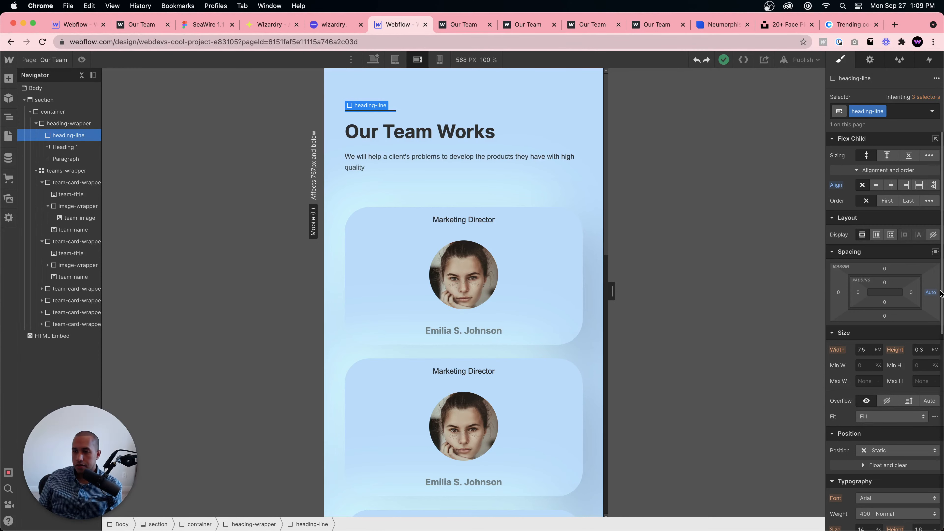
pyautogui.click(931, 293)
pyautogui.write('0')
pyautogui.press('Return')
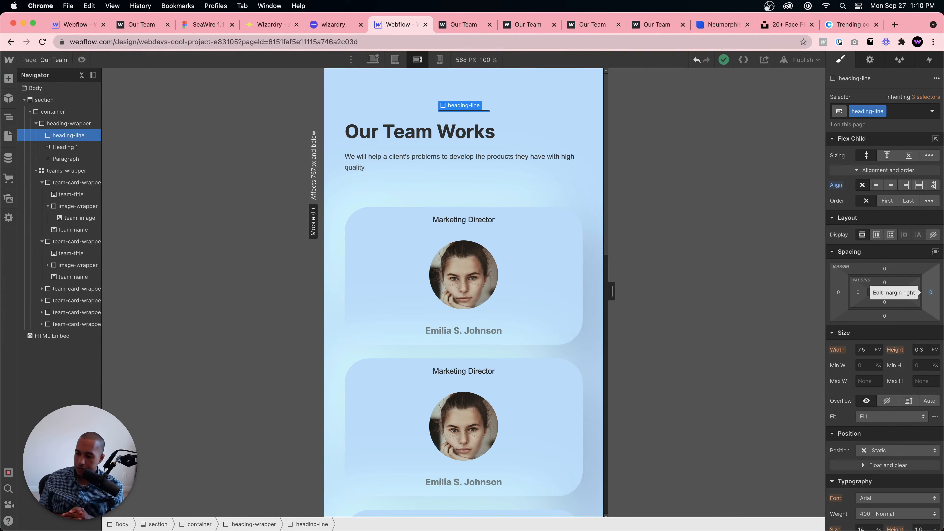
# Step: Centre the heading line with auto side margins and reset its left margin, keeping only the right one on auto
pyautogui.click(935, 252)
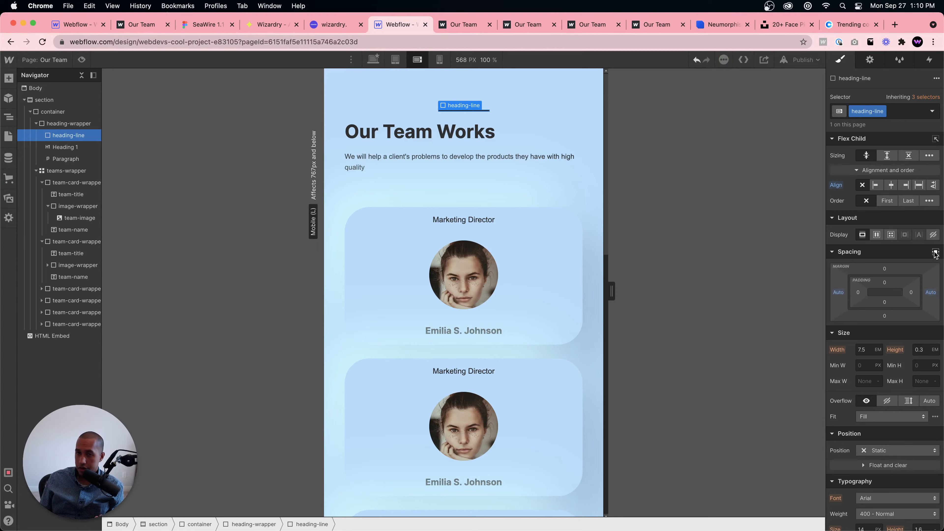
pyautogui.keyDown('alt'); pyautogui.click(837, 292); pyautogui.keyUp('alt')
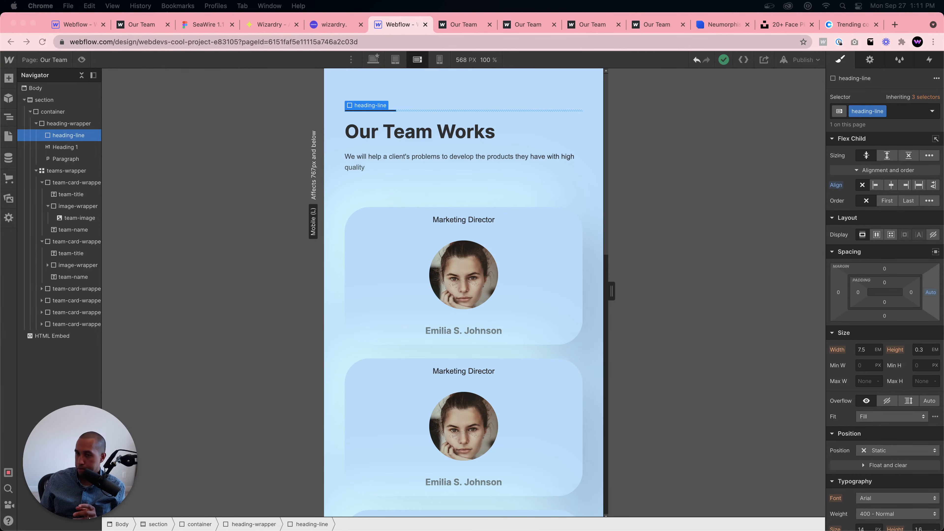
# Step: Search the web for "auto webflow" in a new browser tab
pyautogui.click(894, 24)
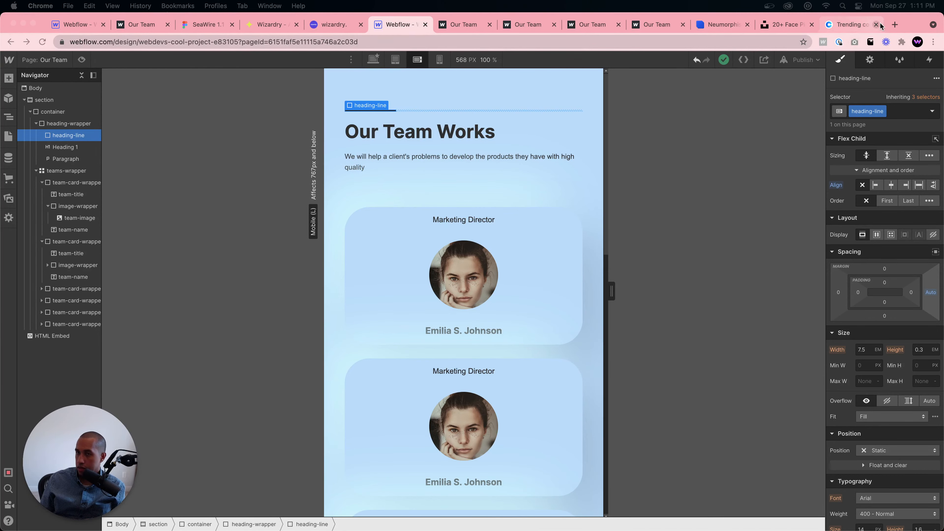
pyautogui.write('auto weblfow')
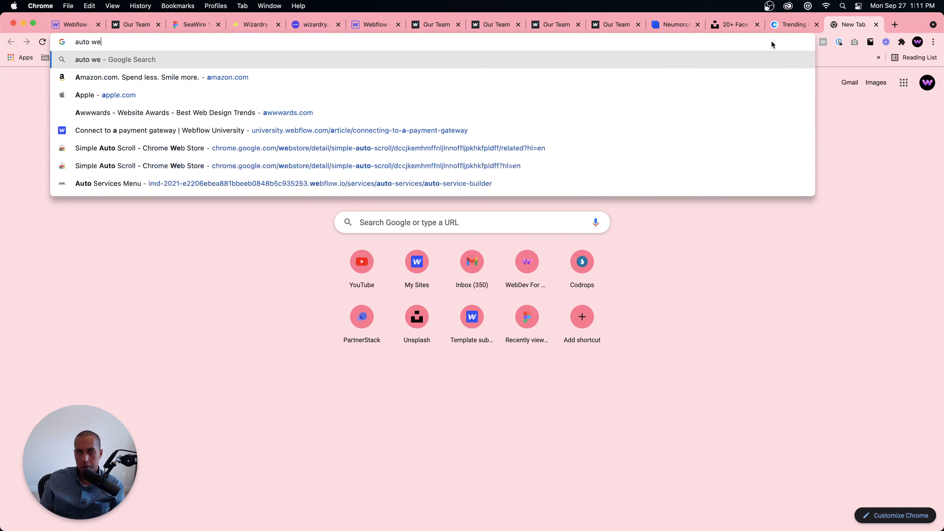
pyautogui.press('BackSpace')
pyautogui.press('BackSpace')
pyautogui.press('BackSpace')
pyautogui.press('BackSpace')
pyautogui.write('flow')
pyautogui.press('Return')
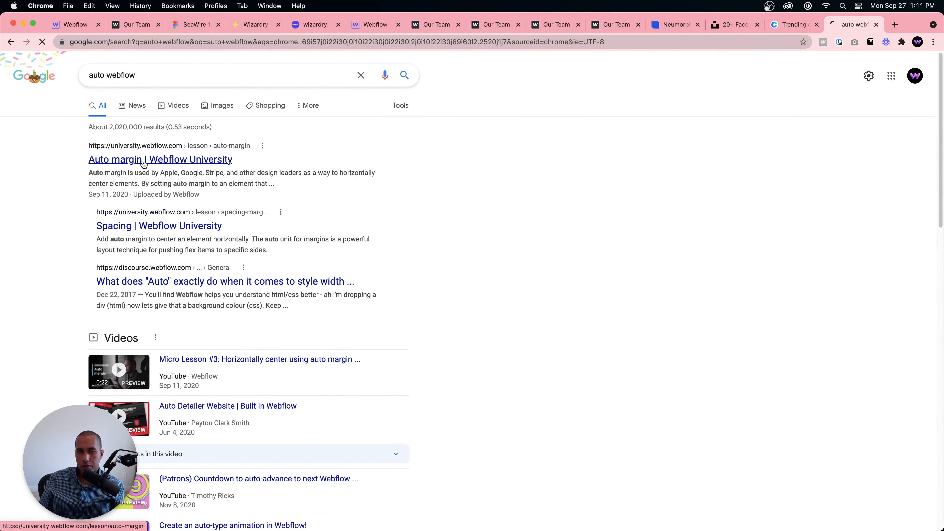
# Step: Open the Auto margin lesson on Webflow University and read through its centering instructions
pyautogui.click(143, 161)
pyautogui.scroll(-2, 455, 417)
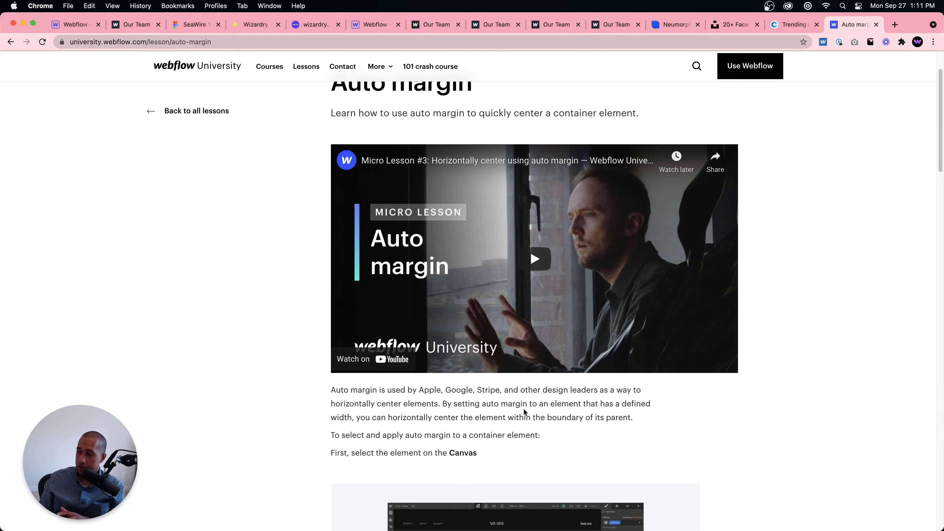
pyautogui.scroll(-10, 522, 407)
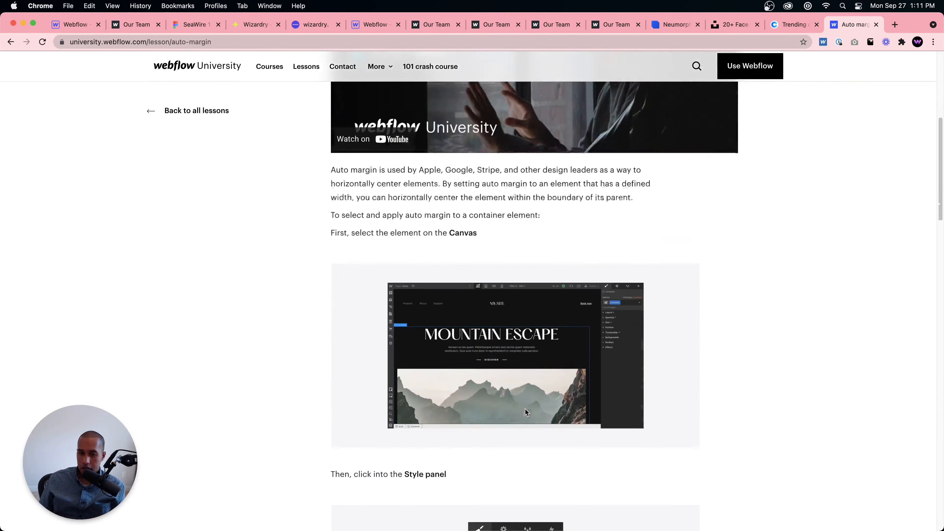
pyautogui.scroll(-10, 522, 408)
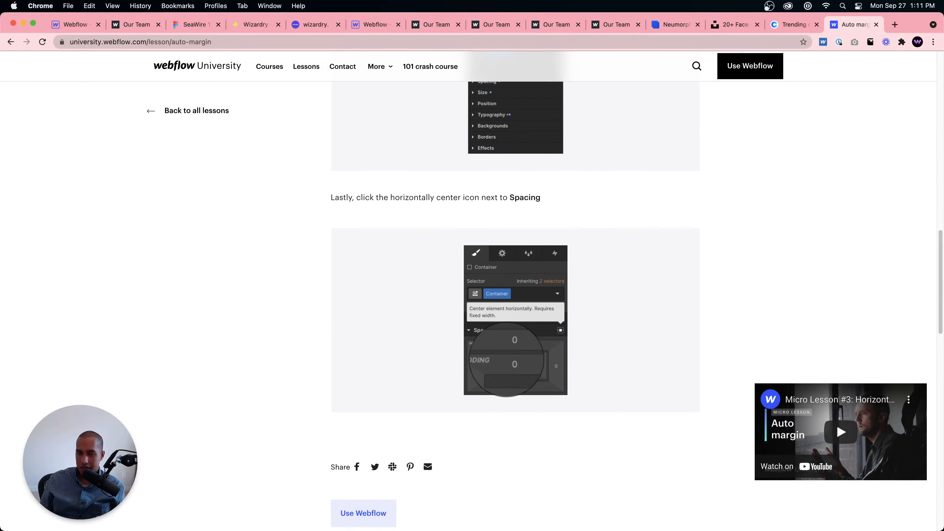
# Step: Return from the auto margin lesson to the Our Team page in the Webflow Designer and switch to its base desktop view
pyautogui.scroll(4, 523, 408)
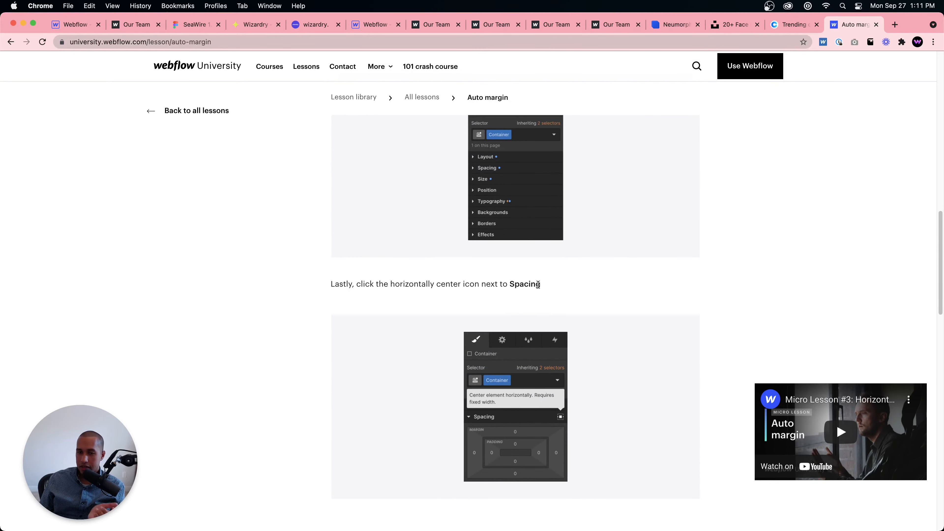
pyautogui.scroll(5, 565, 278)
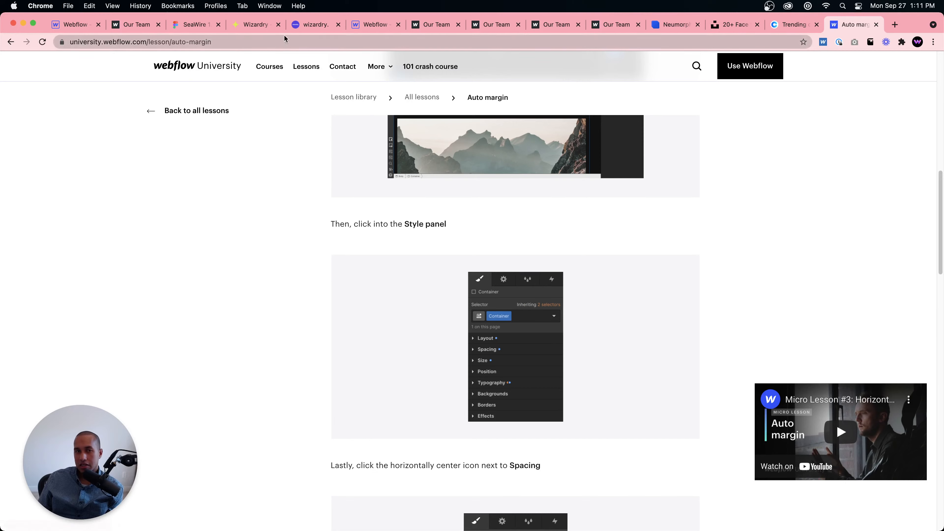
pyautogui.click(372, 26)
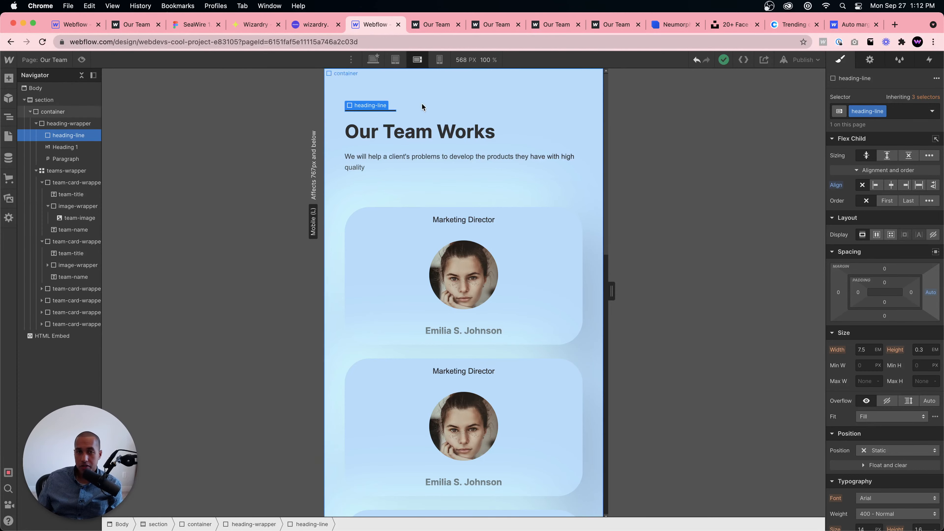
pyautogui.click(367, 59)
# Step: Examine the published Our Team page's heading and card layout at full desktop width
pyautogui.click(432, 25)
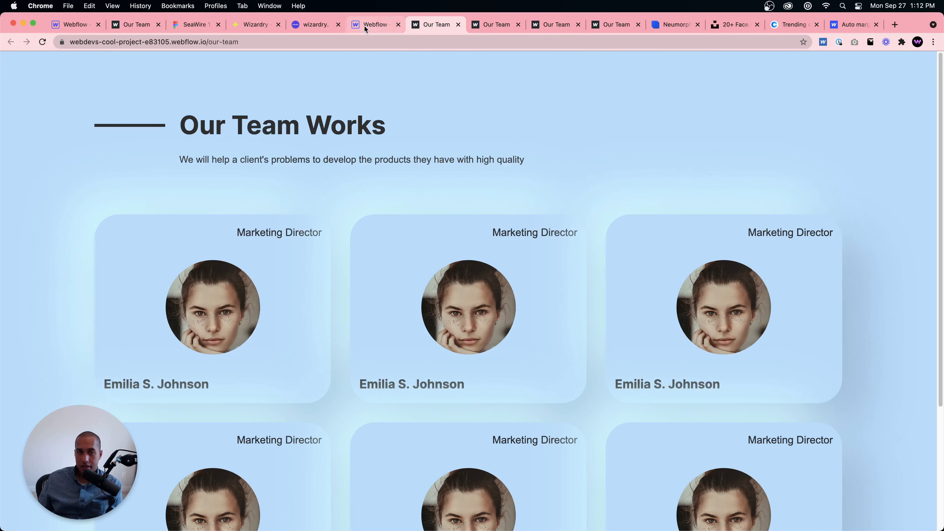
pyautogui.click(364, 24)
pyautogui.click(428, 24)
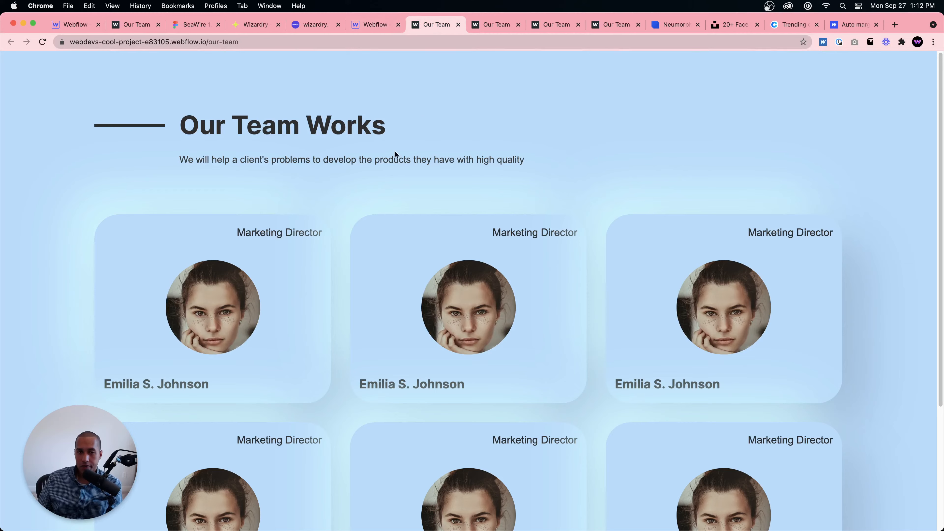
pyautogui.moveTo(1, 194); pyautogui.dragTo(2, 142)
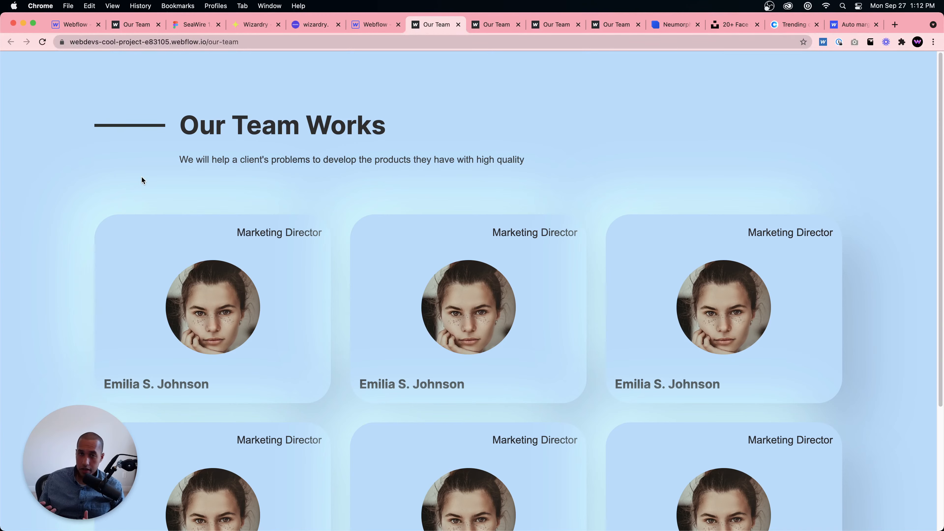
# Step: Back in the Webflow Designer, try a max width of 1140 px on the container around the team section
pyautogui.click(356, 24)
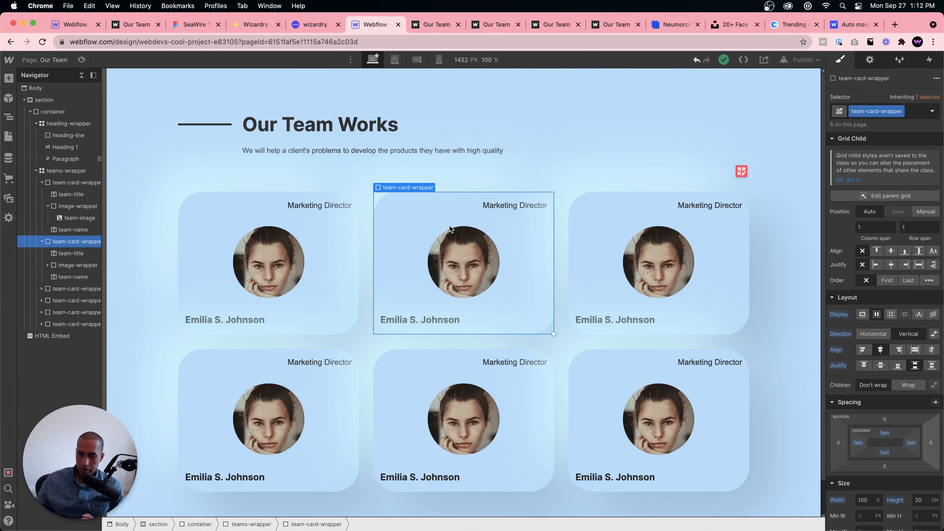
pyautogui.click(365, 337)
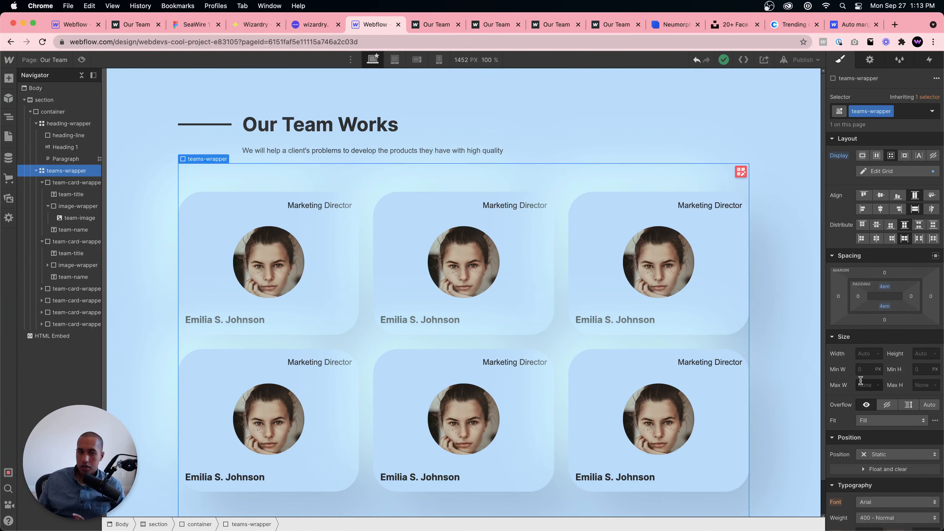
pyautogui.click(58, 114)
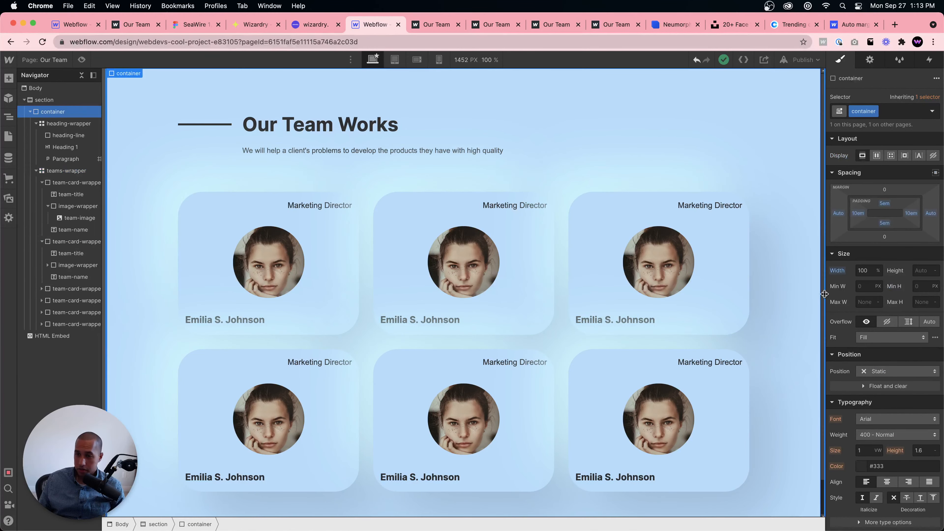
pyautogui.click(868, 303)
pyautogui.write('1140')
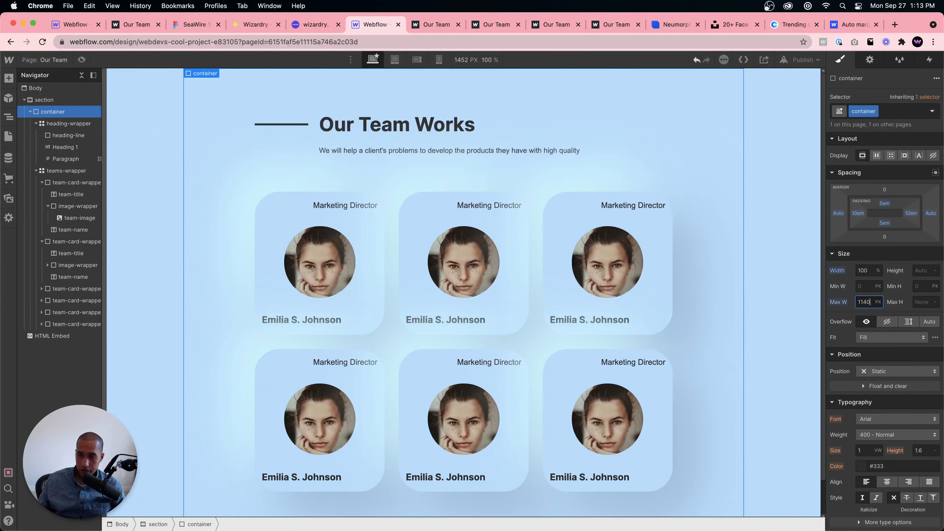
# Step: Set the container's max width to 1440 px
pyautogui.press('BackSpace')
pyautogui.press('BackSpace')
pyautogui.press('BackSpace')
pyautogui.write('40')
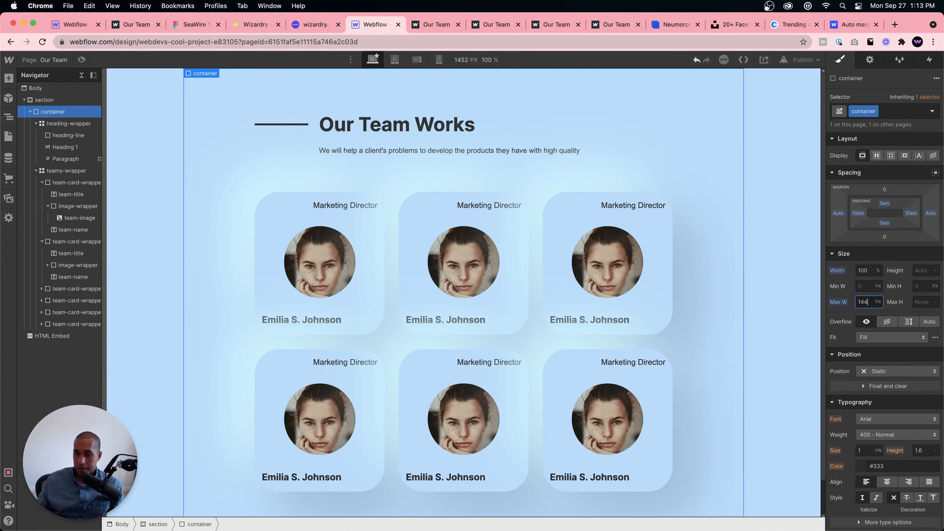
pyautogui.press('super+a')
pyautogui.write('14')
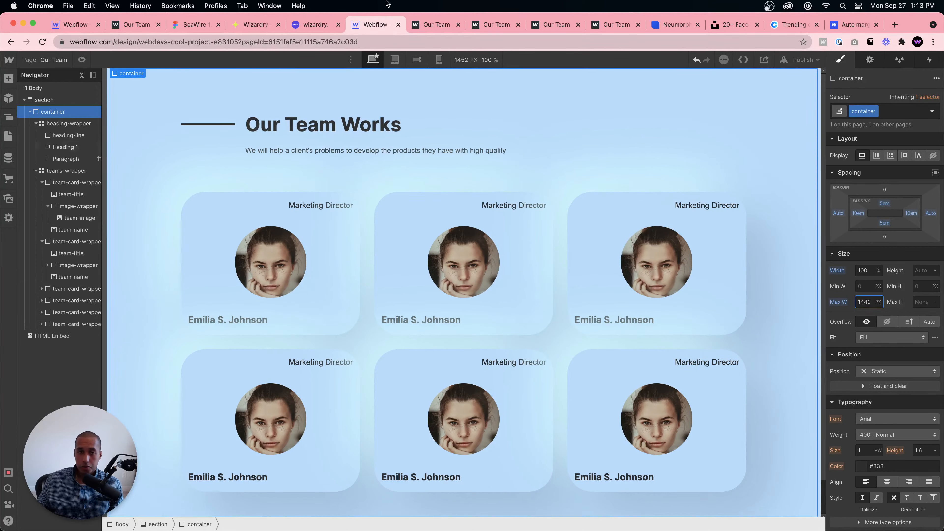
# Step: Check the Max Width Calculator code on the Wizardry site, then clear the container's max width in the Webflow Designer
pyautogui.click(260, 24)
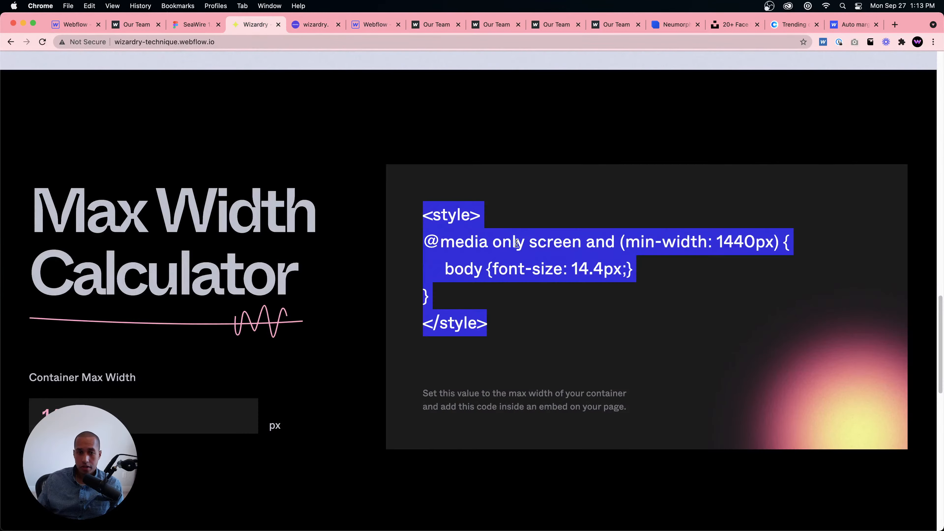
pyautogui.click(359, 25)
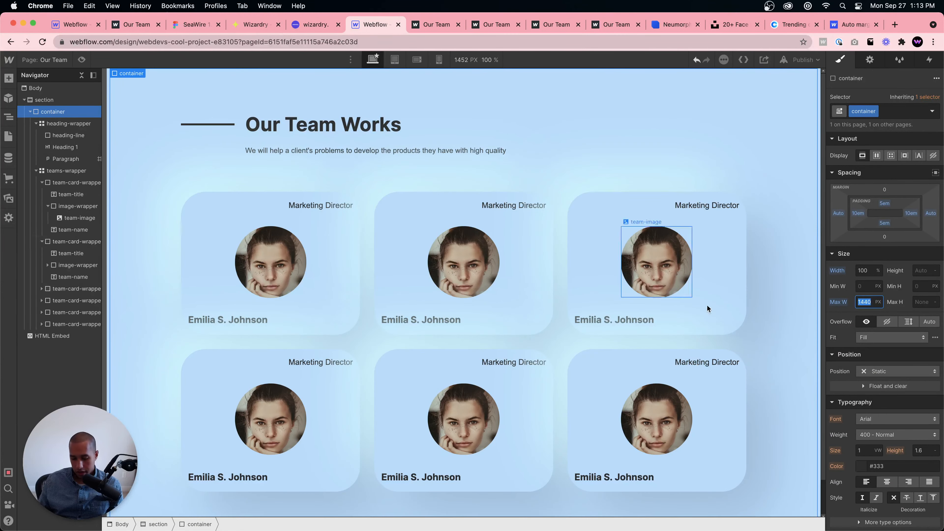
pyautogui.press('BackSpace')
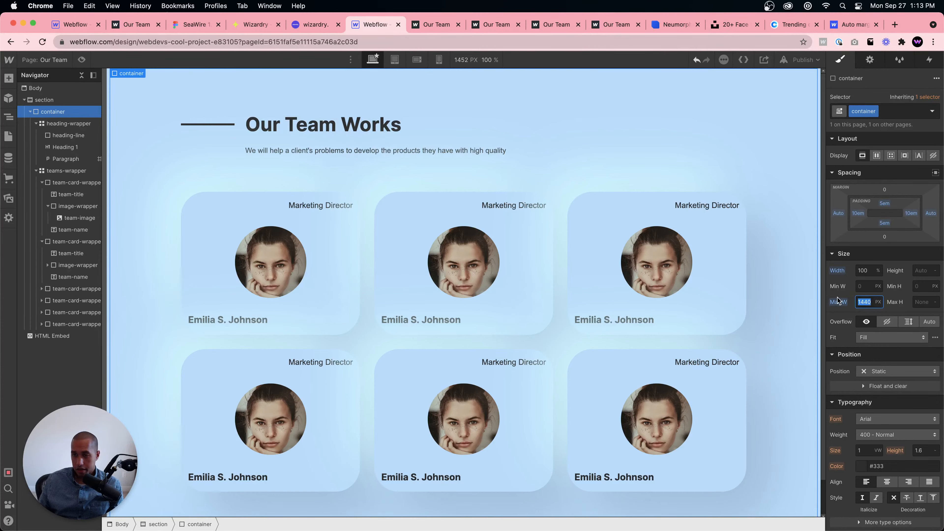
pyautogui.press('Return')
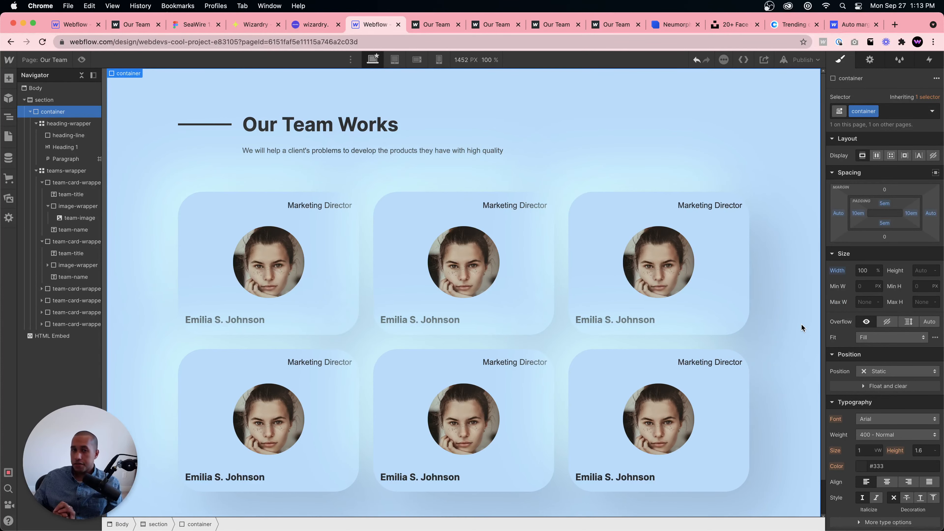